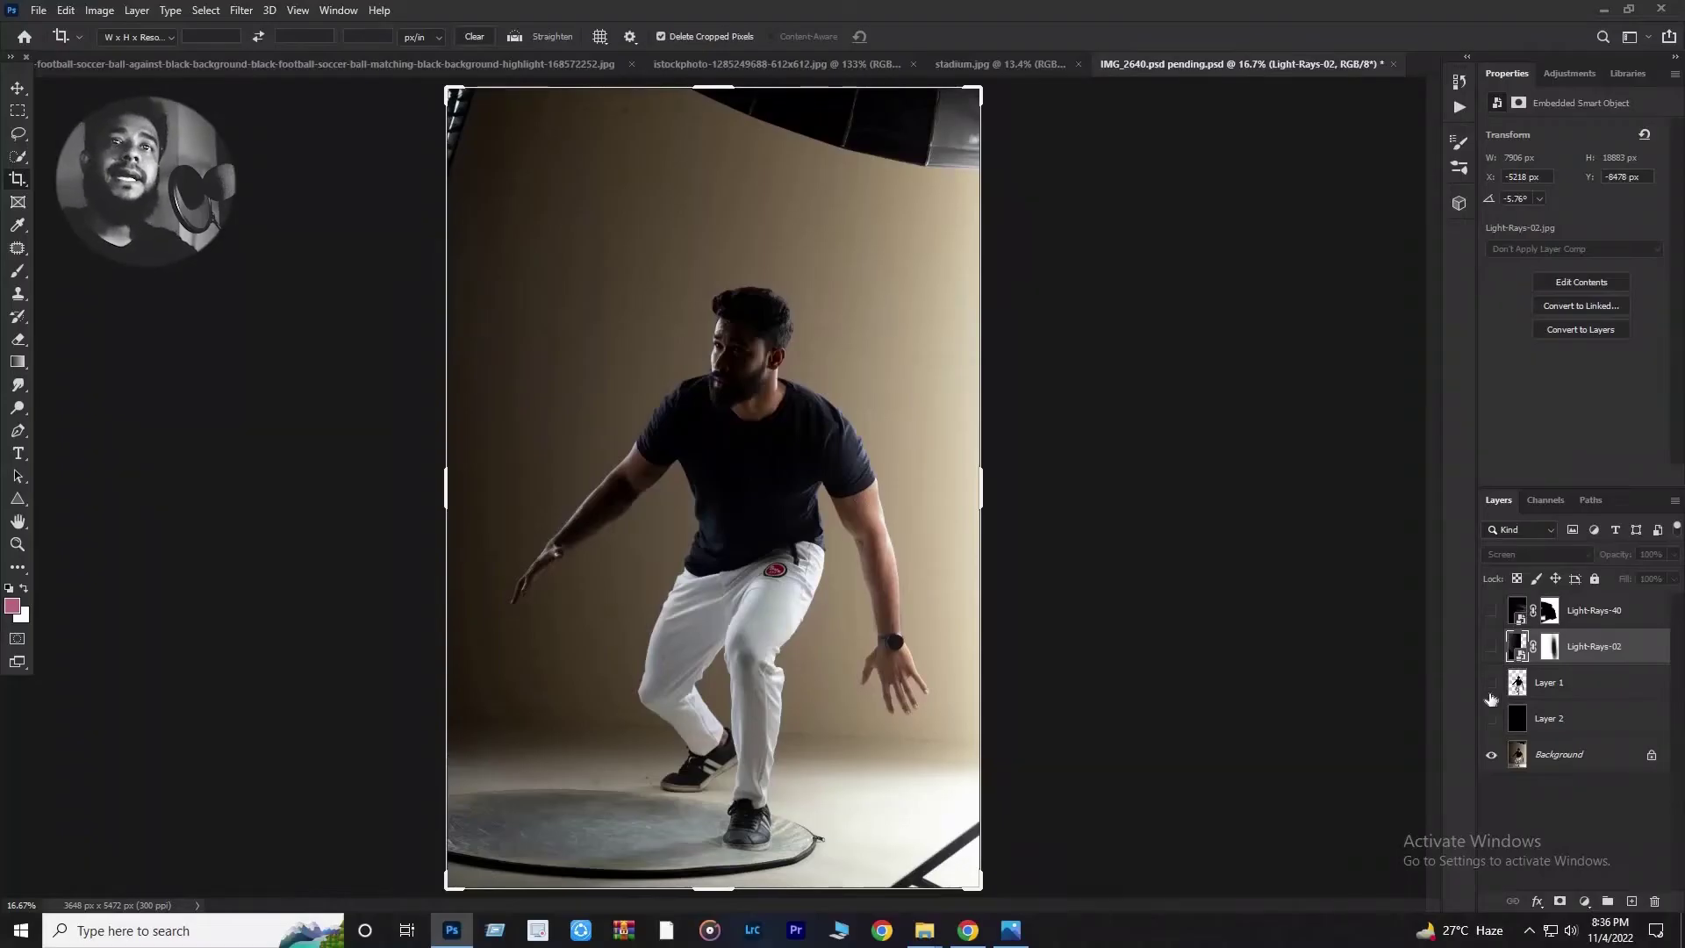
Show only the cut-out man's layer in IMG_2640.psd and review the stadium, smoke and football source images.
{"action": "left_click", "coordinate": [1491, 683]}
{"action": "left_click", "coordinate": [1491, 755]}
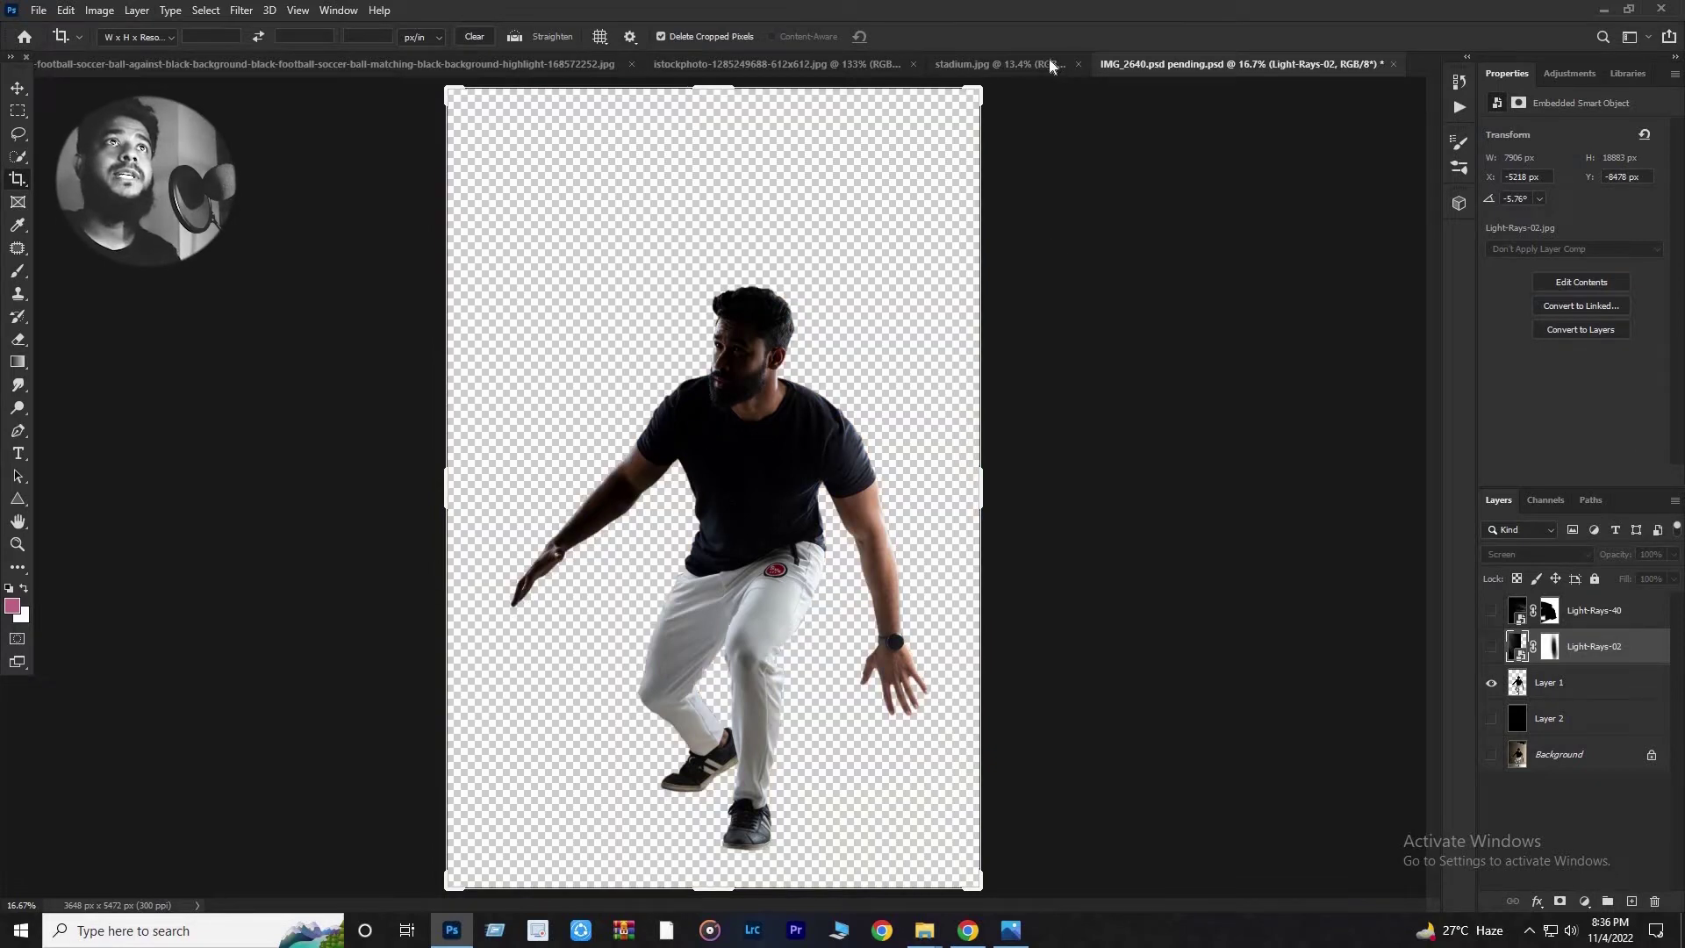
{"action": "left_click", "coordinate": [968, 66]}
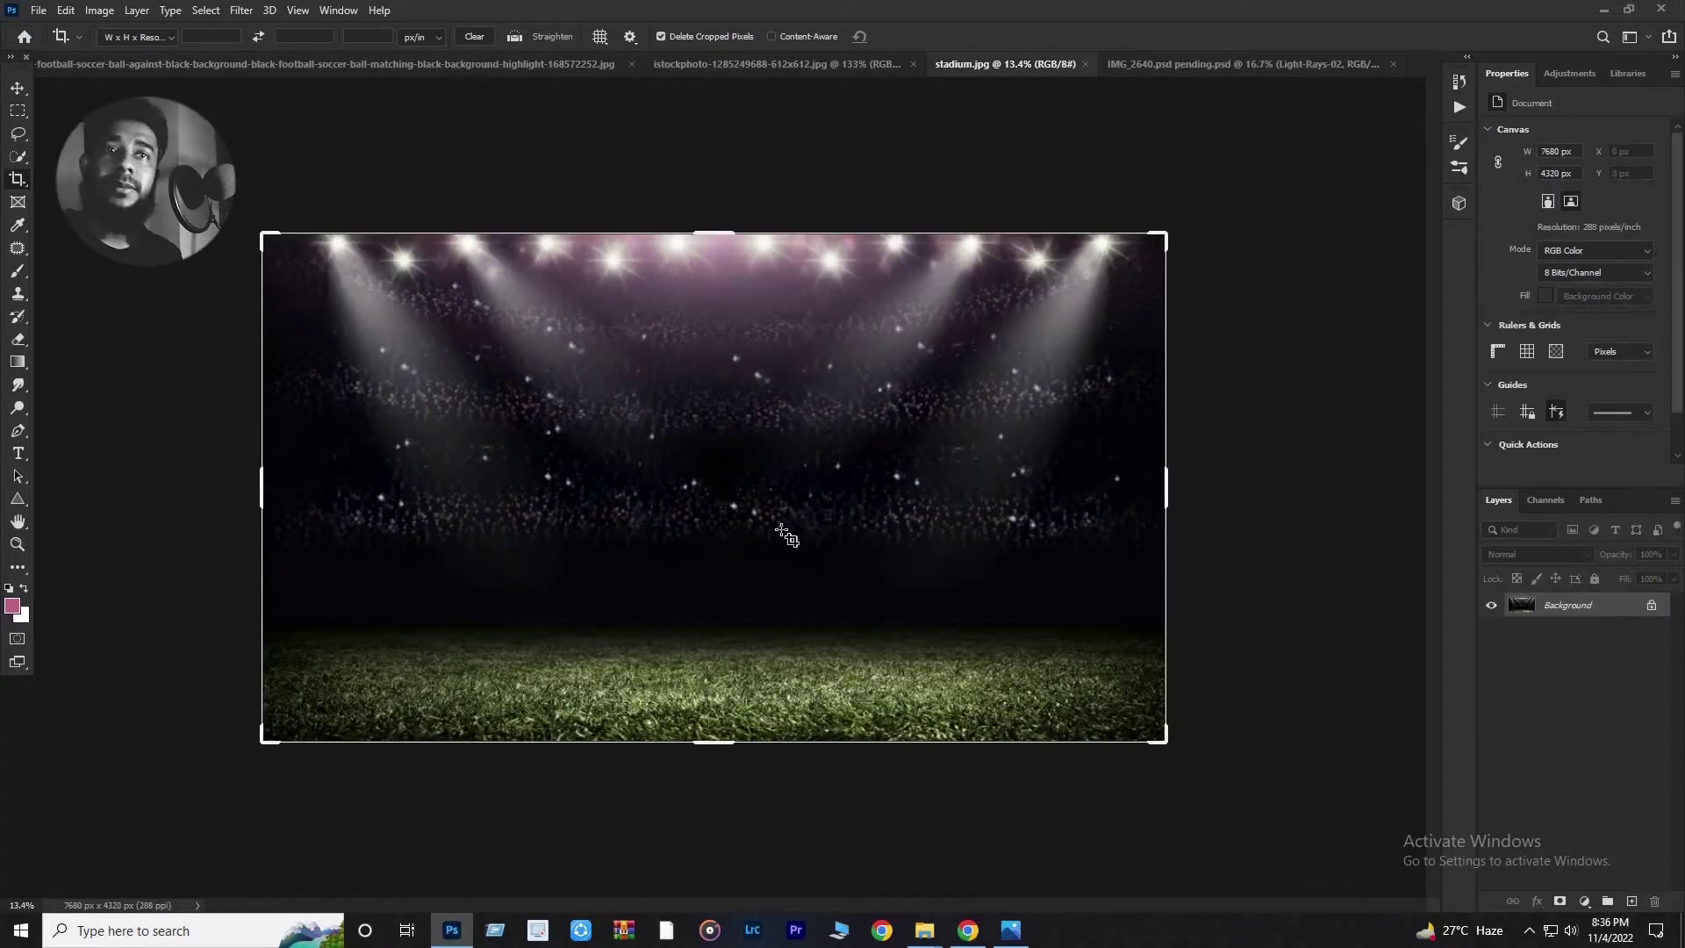
{"action": "left_click", "coordinate": [846, 66]}
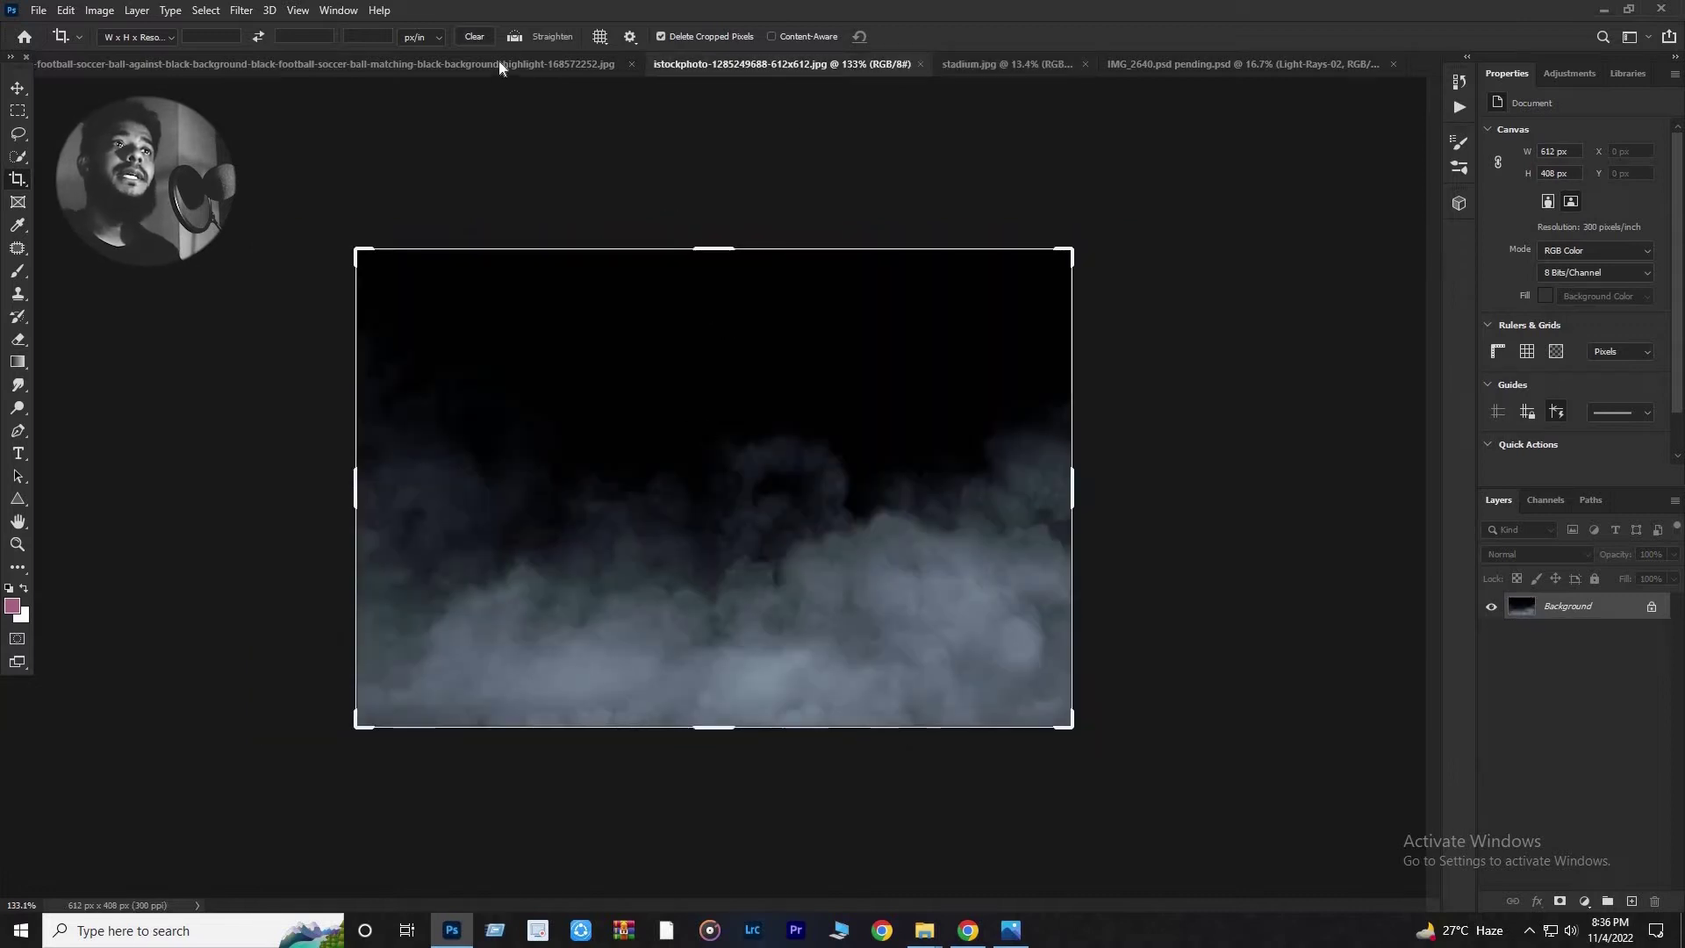
{"action": "left_click", "coordinate": [498, 64]}
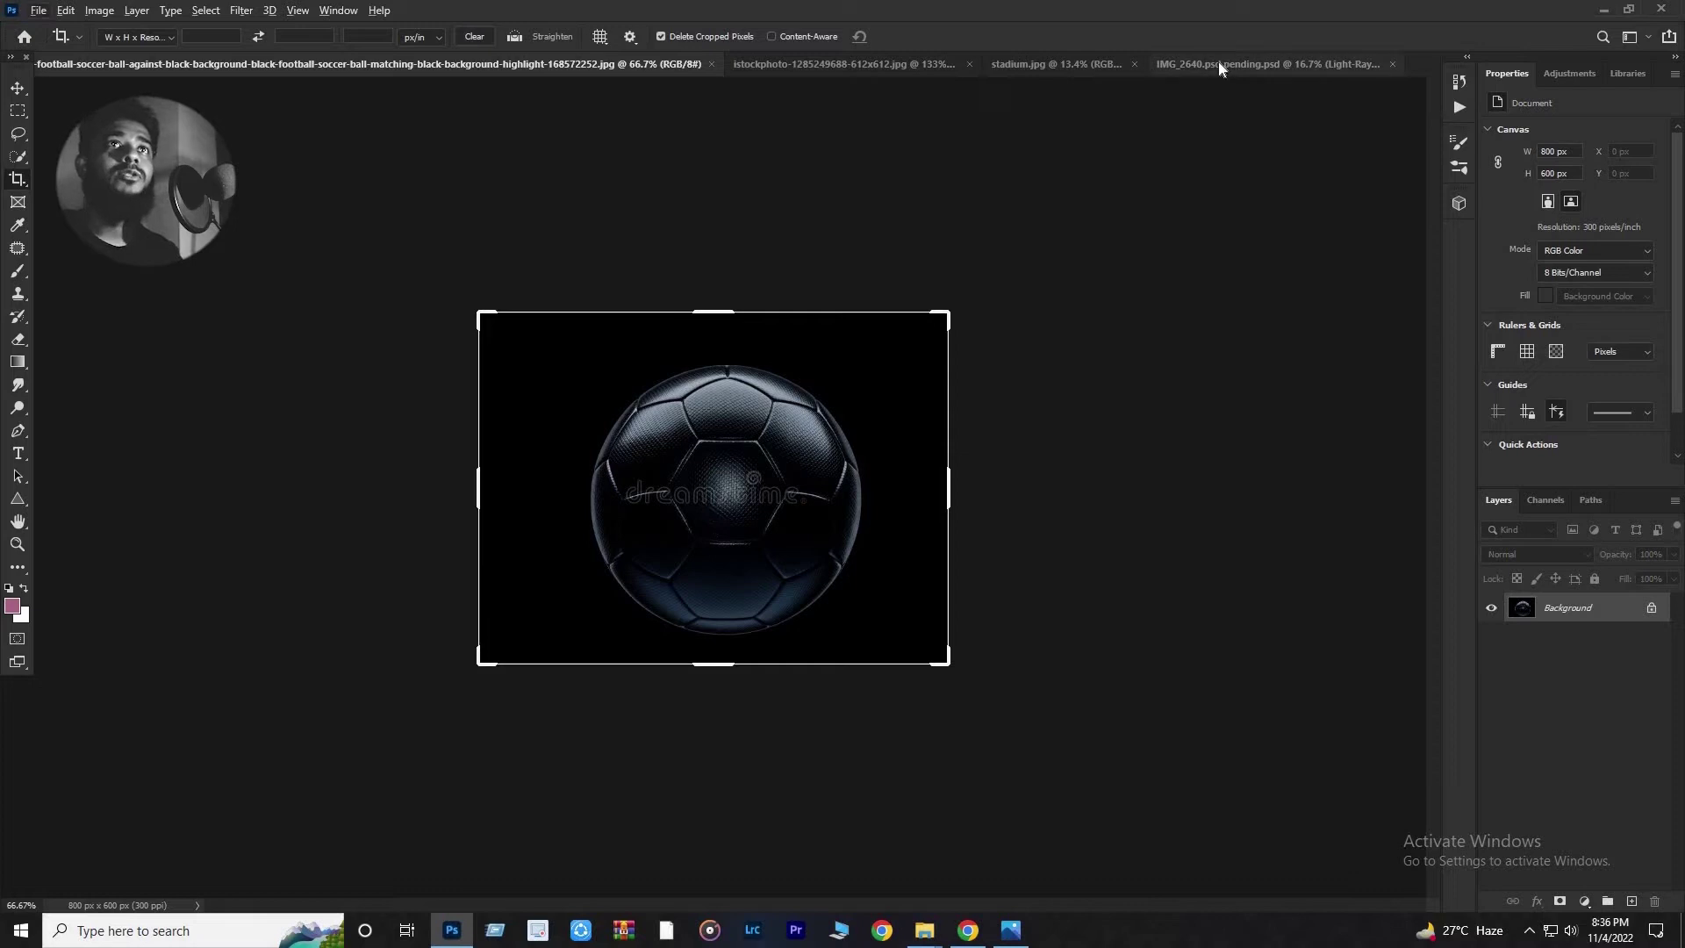
Duplicate the Background layer in stadium.jpg and warm the copy with the Camera Raw filter at Temperature +100.
{"action": "left_click", "coordinate": [1083, 67]}
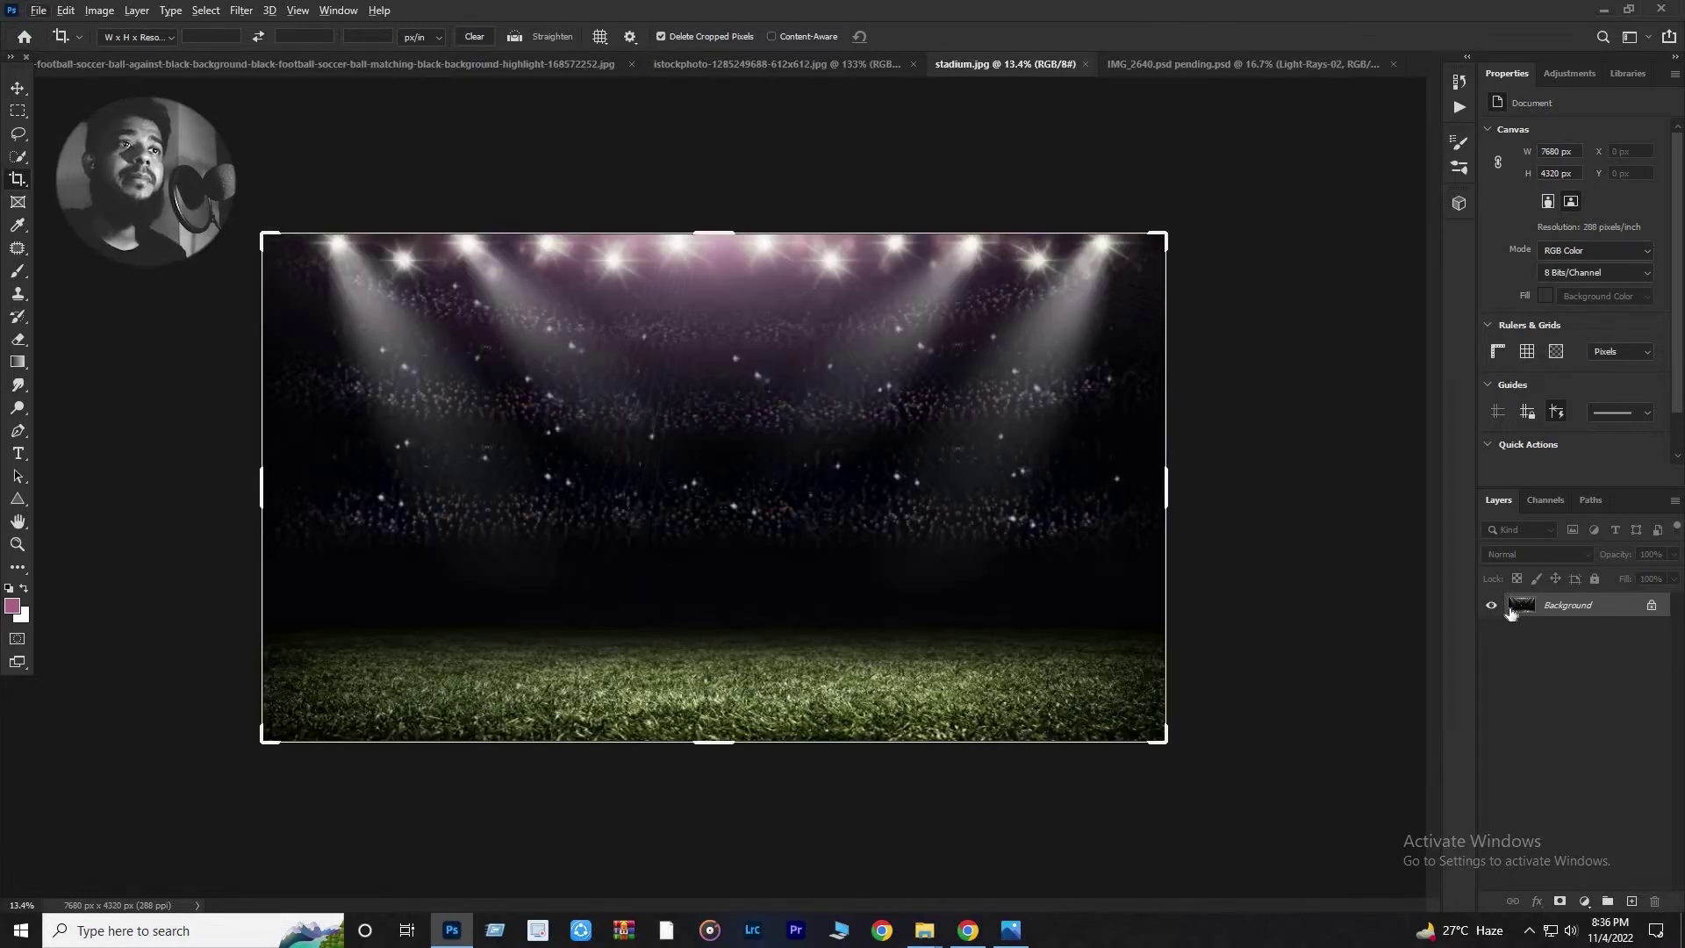
{"action": "key", "text": "ctrl+j"}
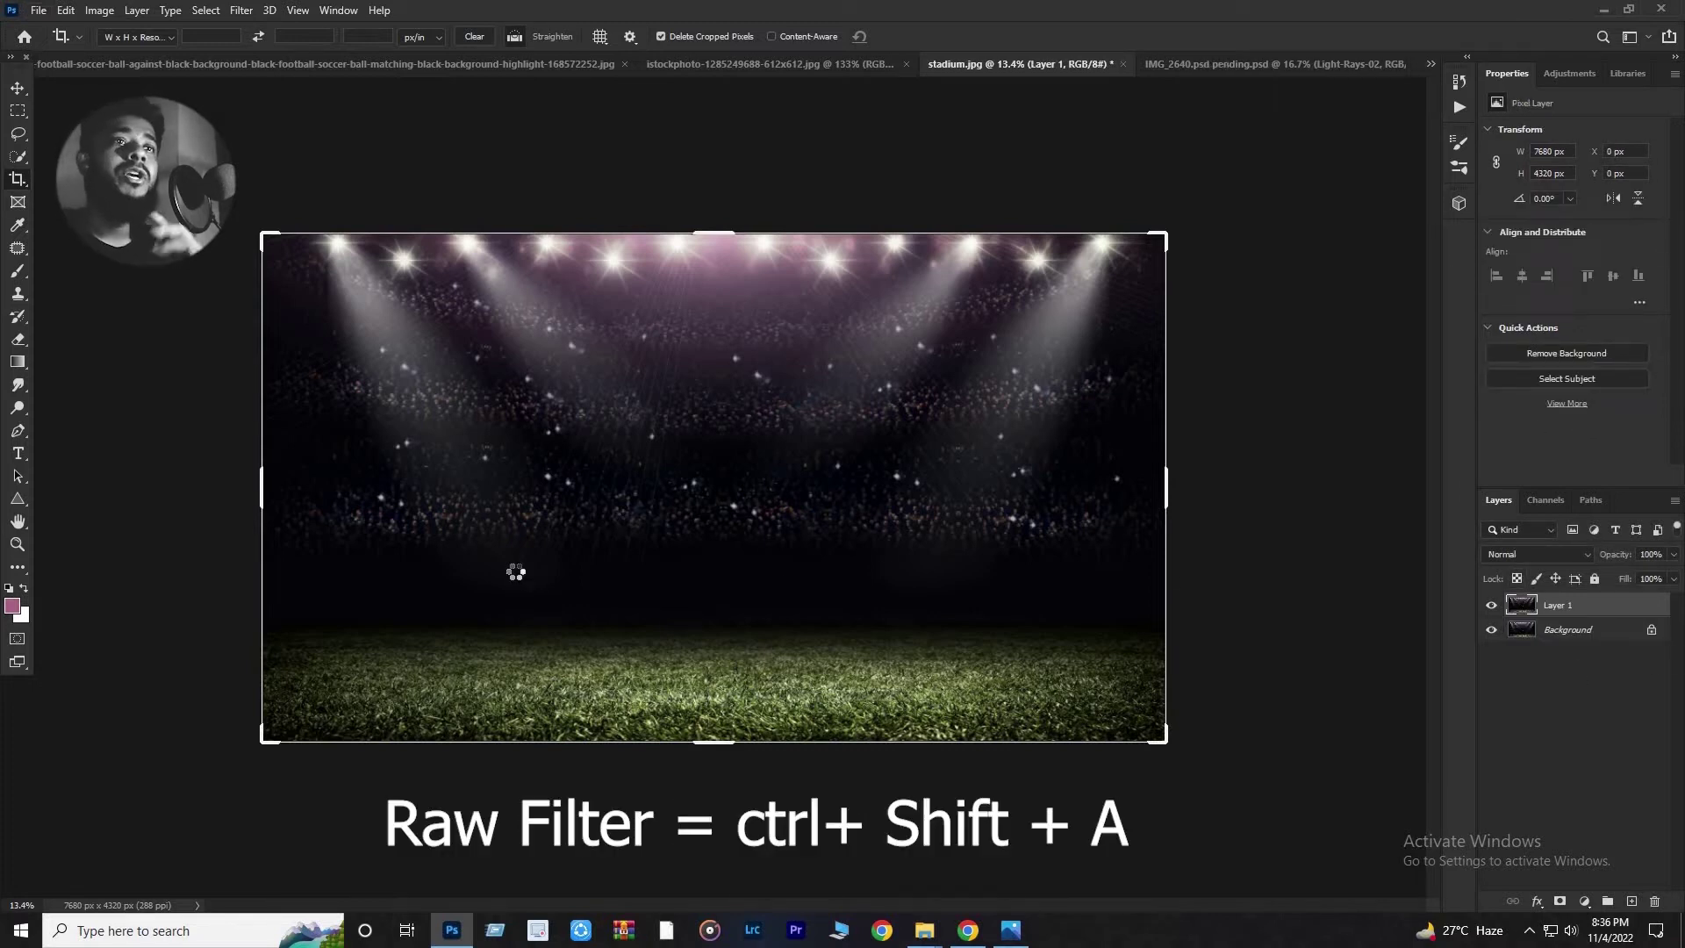
{"action": "scroll", "coordinate": [1423, 429], "scroll_direction": "down", "scroll_amount": 5}
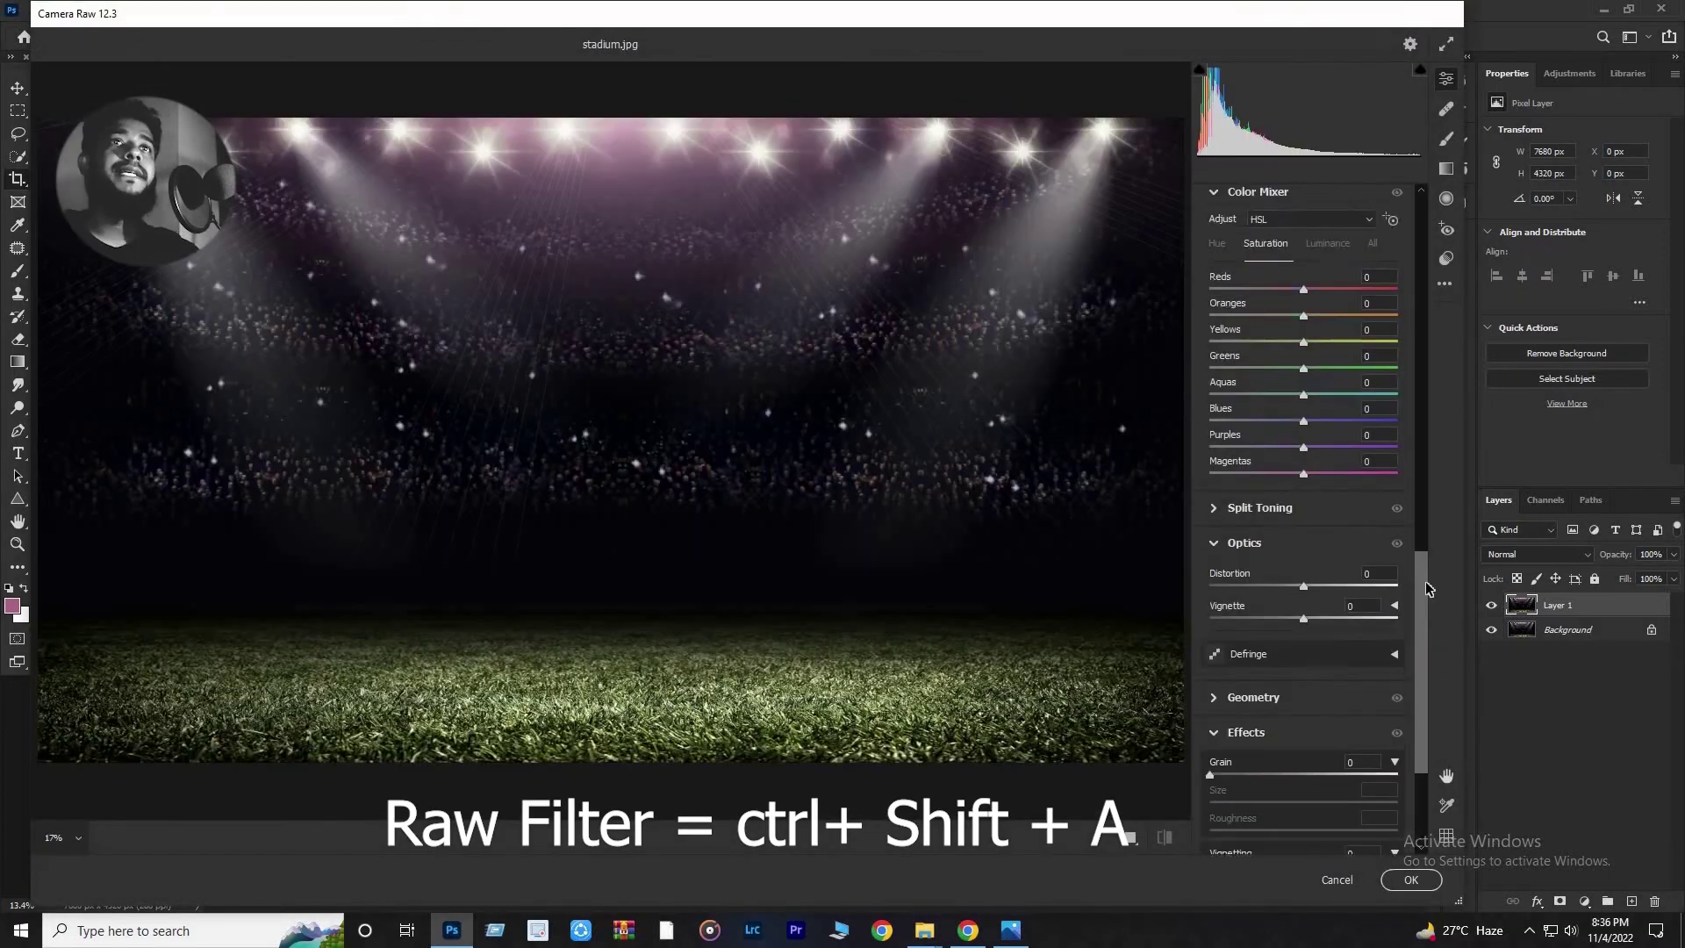
{"action": "scroll", "coordinate": [1424, 429], "scroll_direction": "up", "scroll_amount": 10}
{"action": "left_click_drag", "start_coordinate": [1304, 339], "coordinate": [1427, 347]}
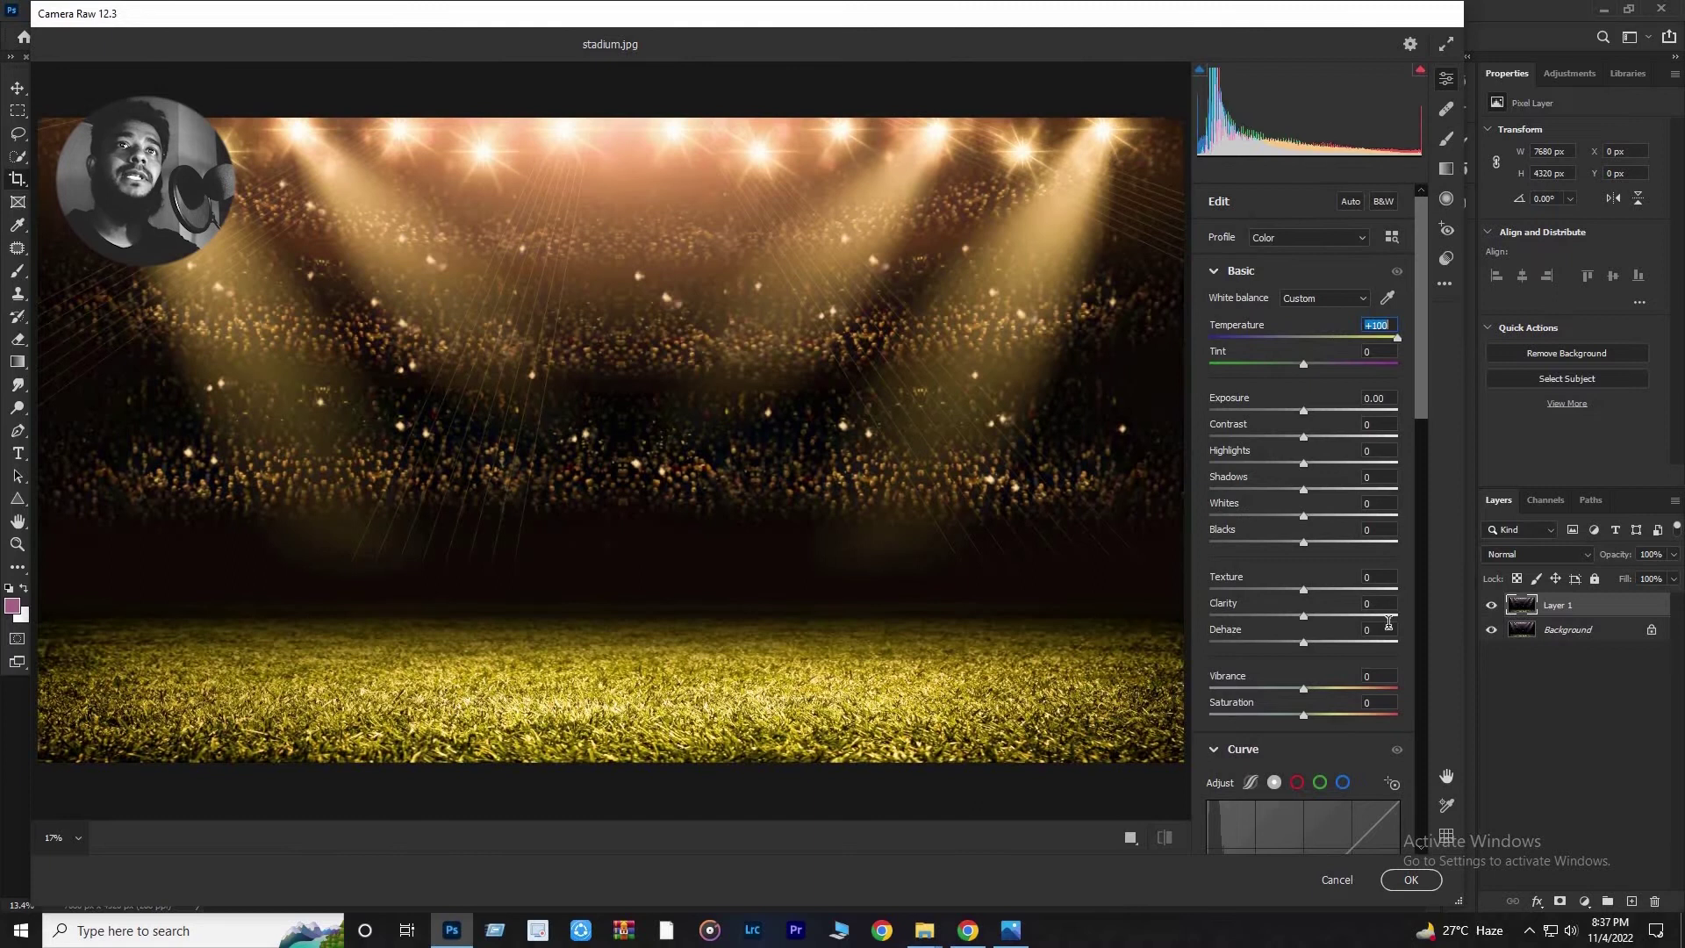
{"action": "left_click", "coordinate": [1410, 878]}
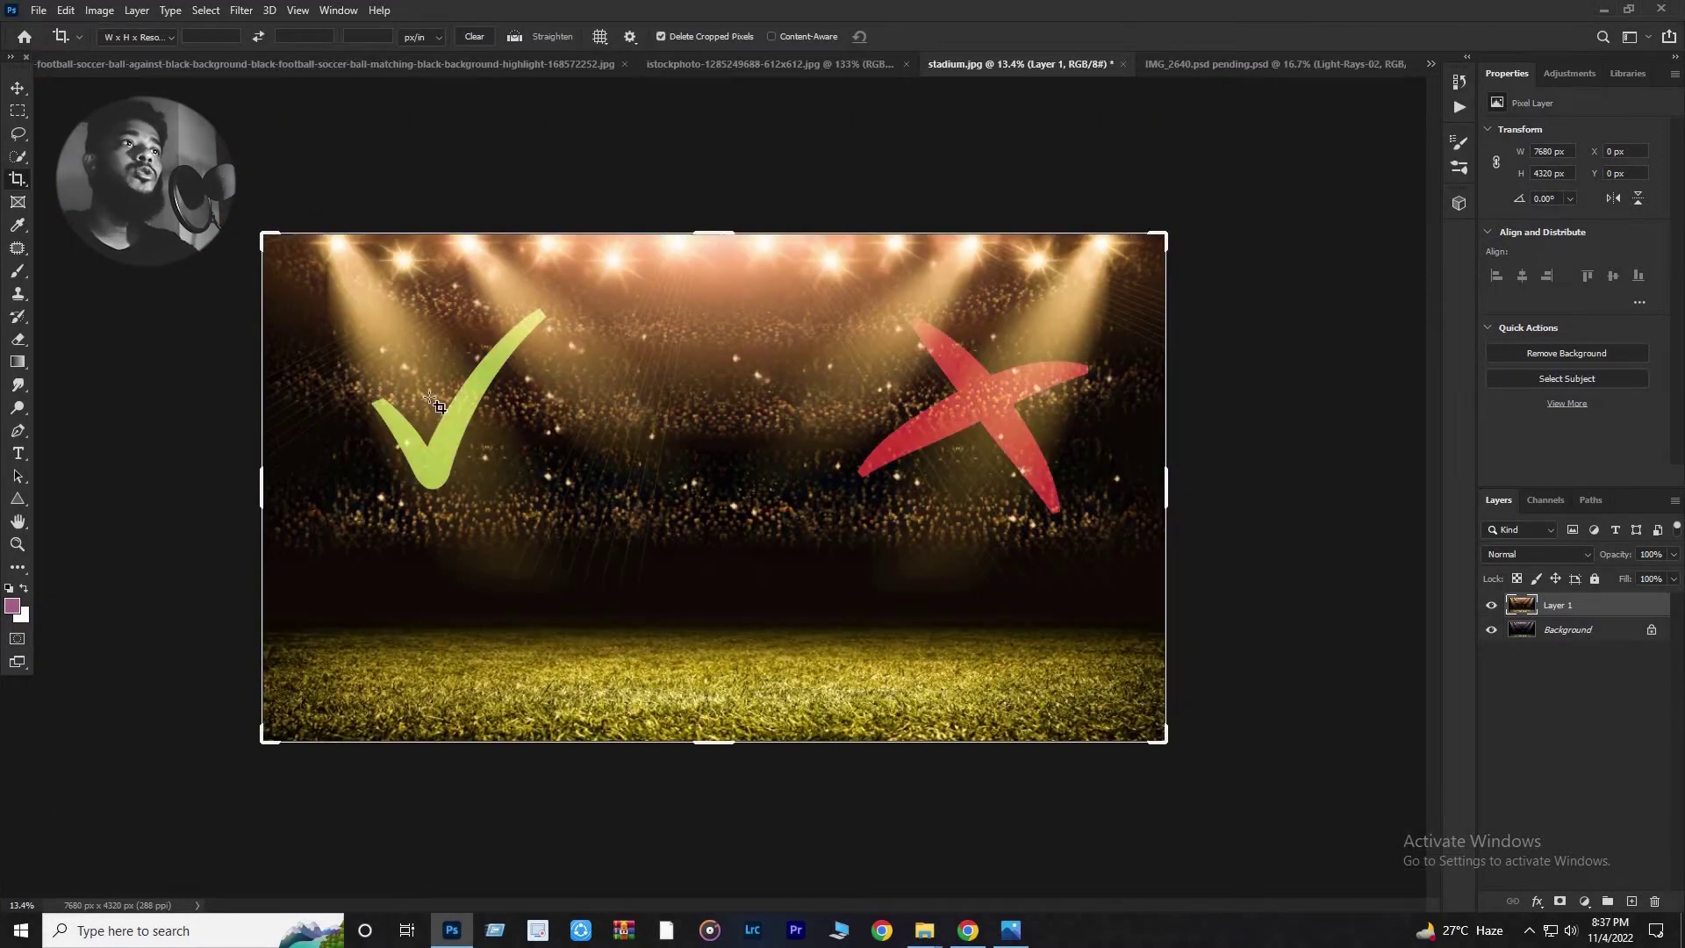
Add a layer mask to the warm stadium layer and lightly brush black over the image's right side.
{"action": "left_click", "coordinate": [1561, 902]}
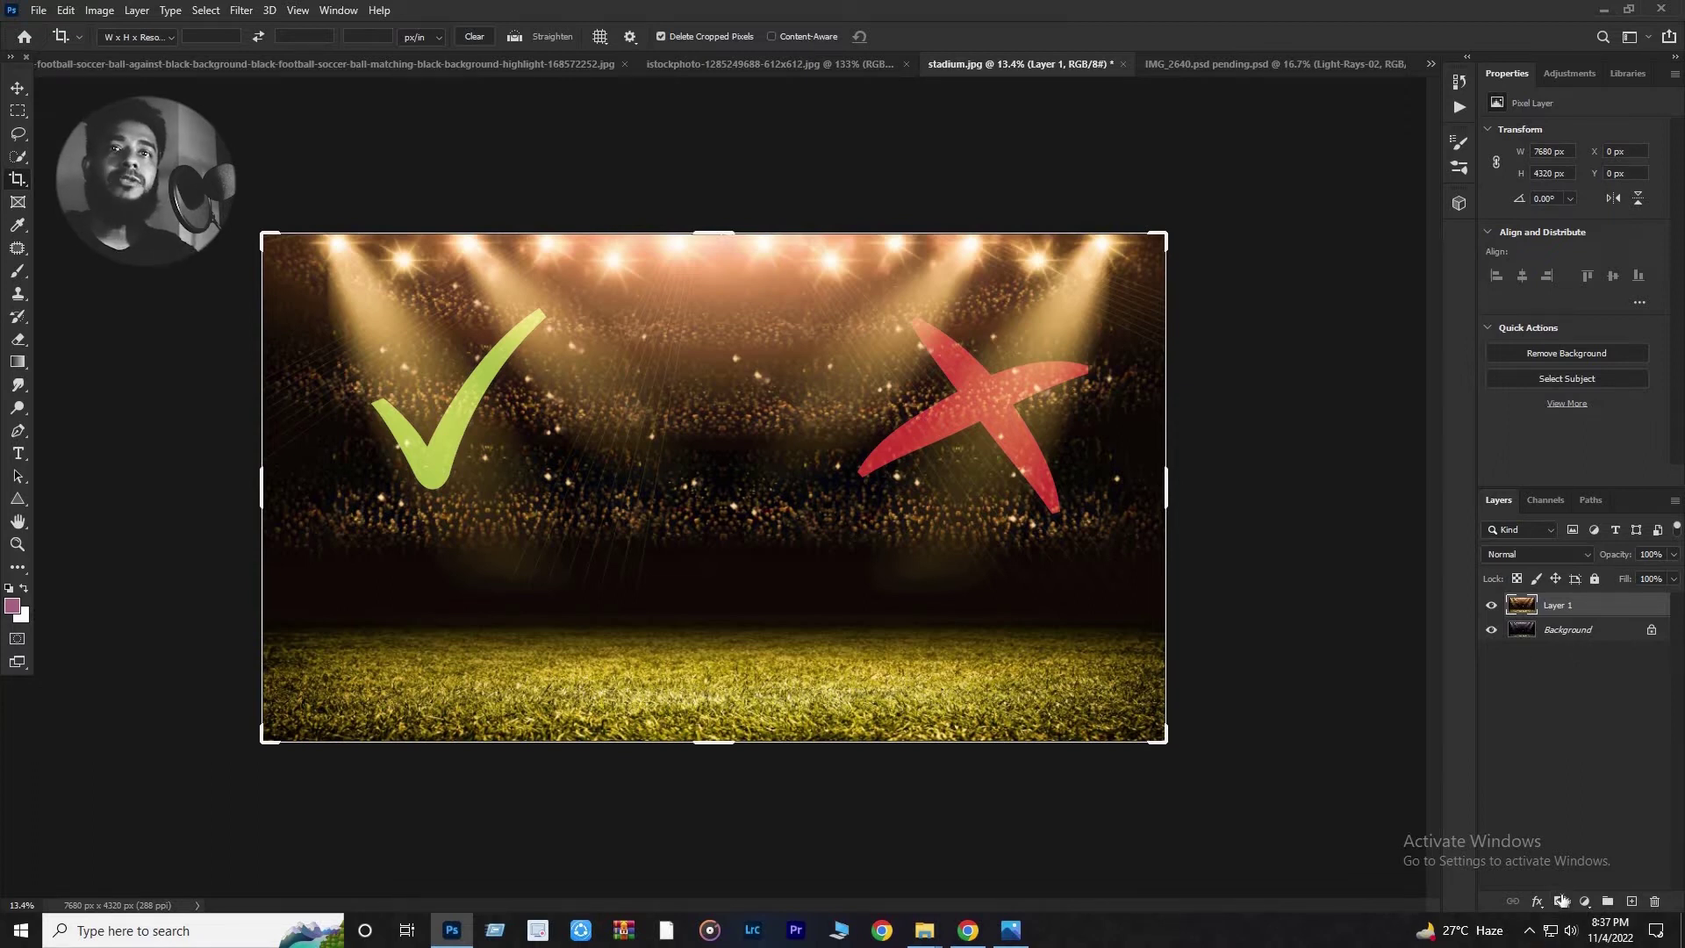
{"action": "left_click", "coordinate": [16, 274]}
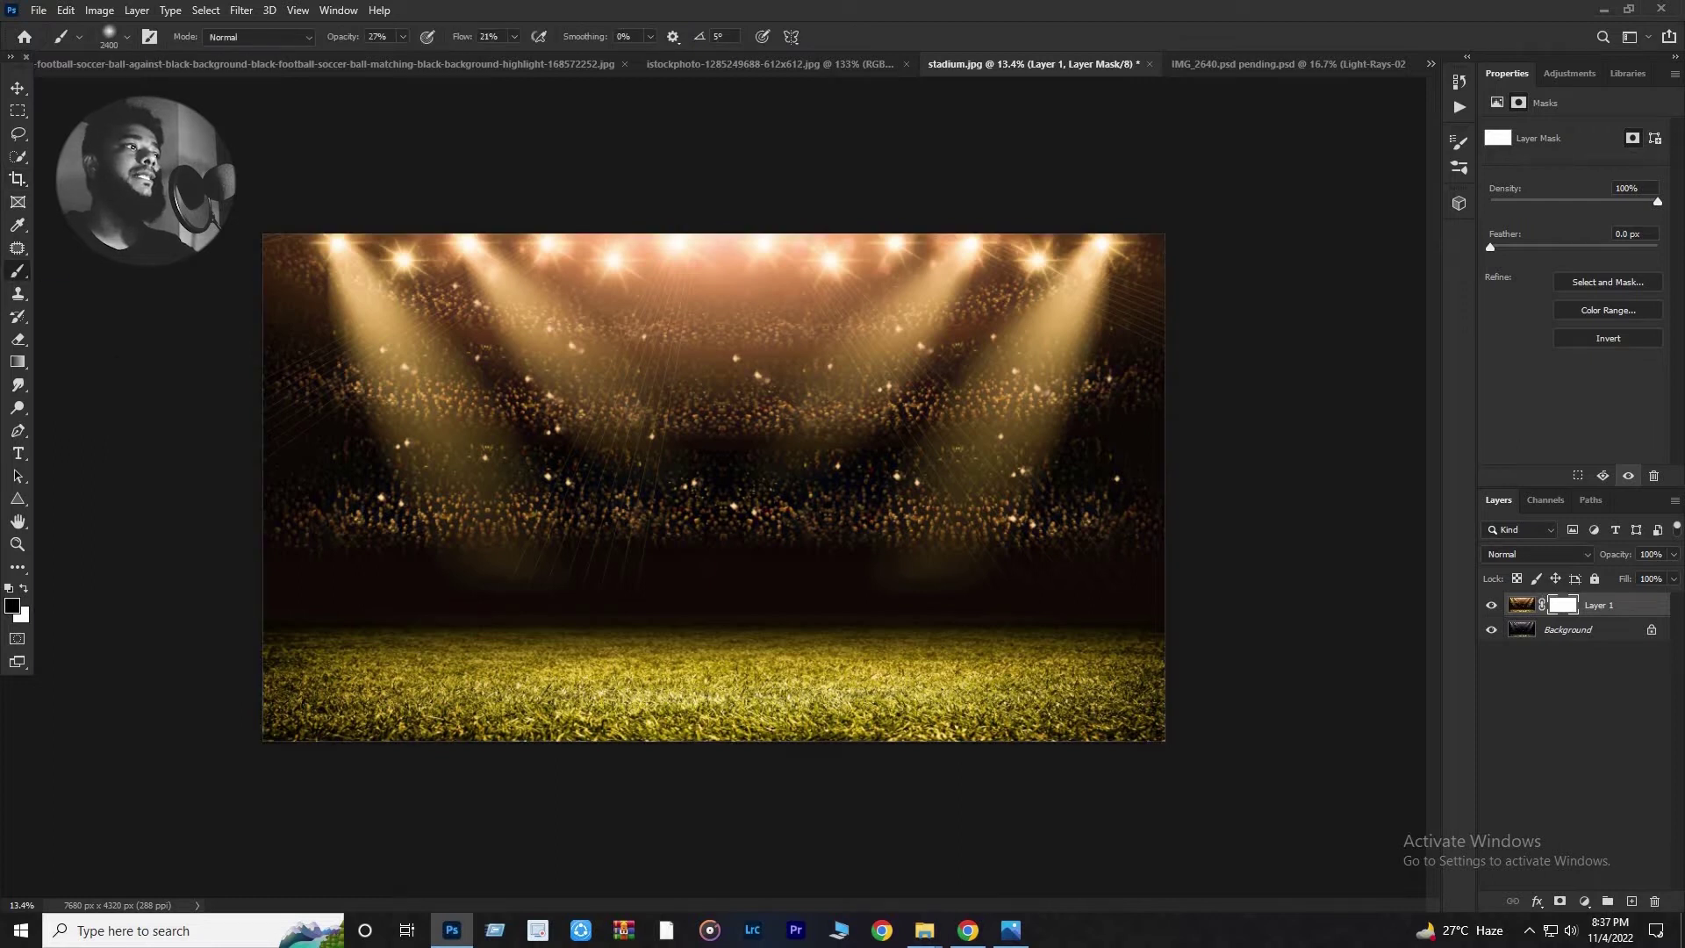
{"action": "mouse_move", "coordinate": [929, 277]}
{"action": "left_mouse_down"}
{"action": "mouse_move", "coordinate": [974, 456]}
{"action": "mouse_move", "coordinate": [1040, 335]}
{"action": "left_mouse_up"}
Raise the brush opacity and flow to 100% and mask out the warm tone across the stadium's right half.
{"action": "left_click", "coordinate": [403, 37]}
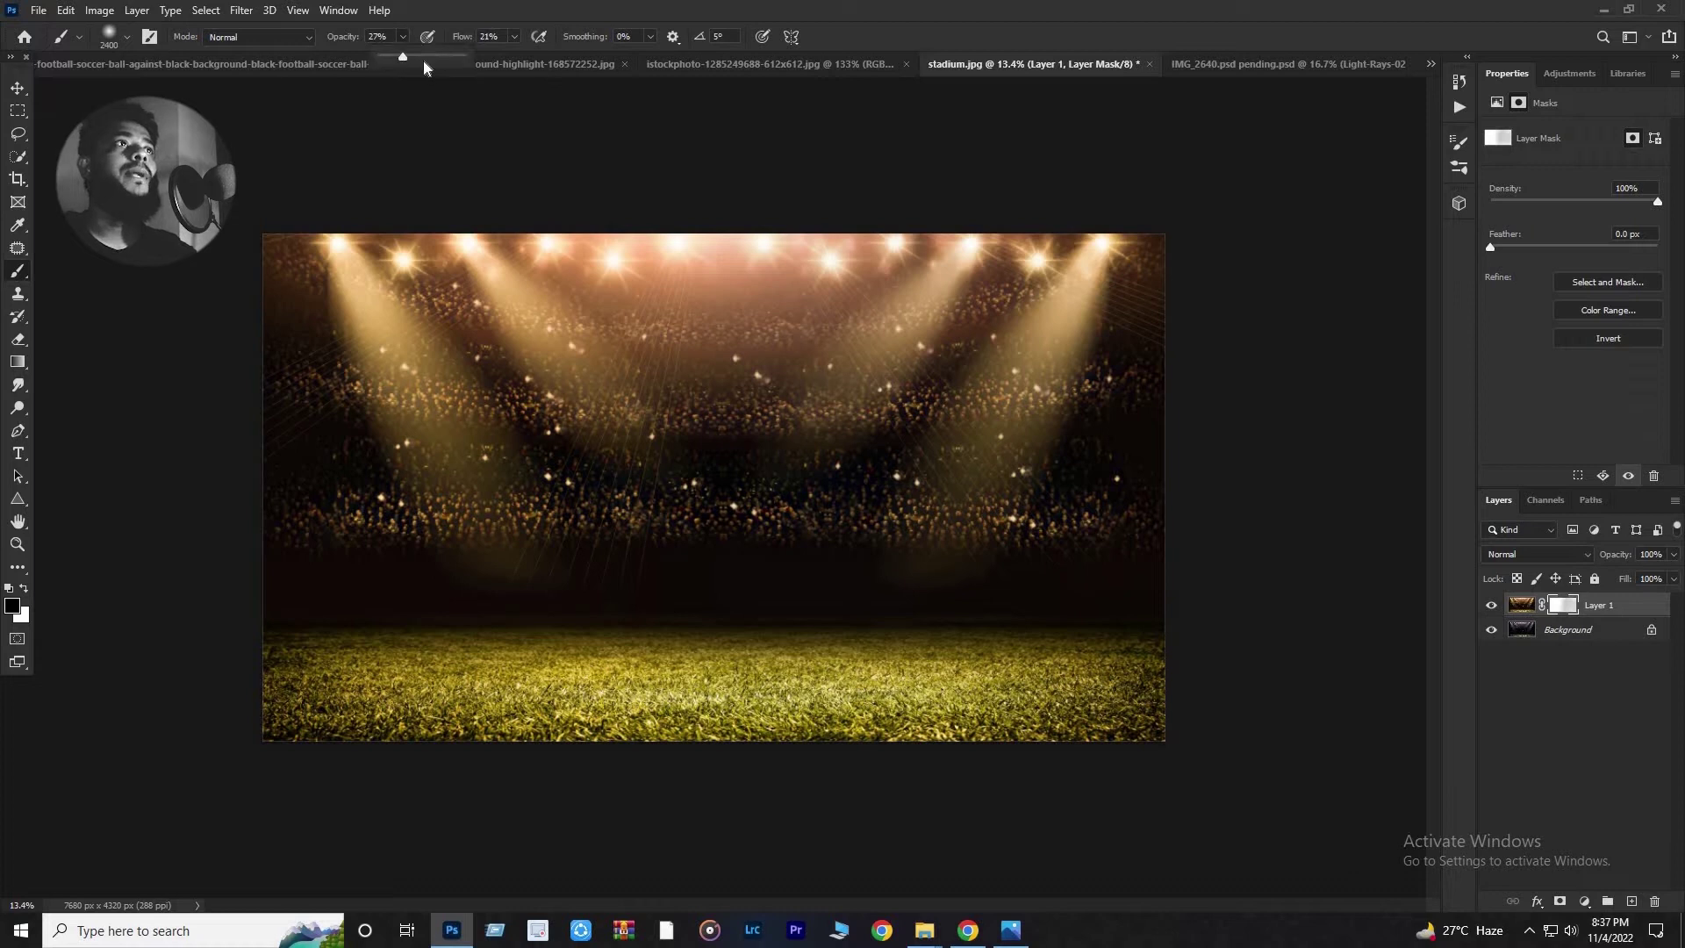
{"action": "left_click", "coordinate": [514, 39]}
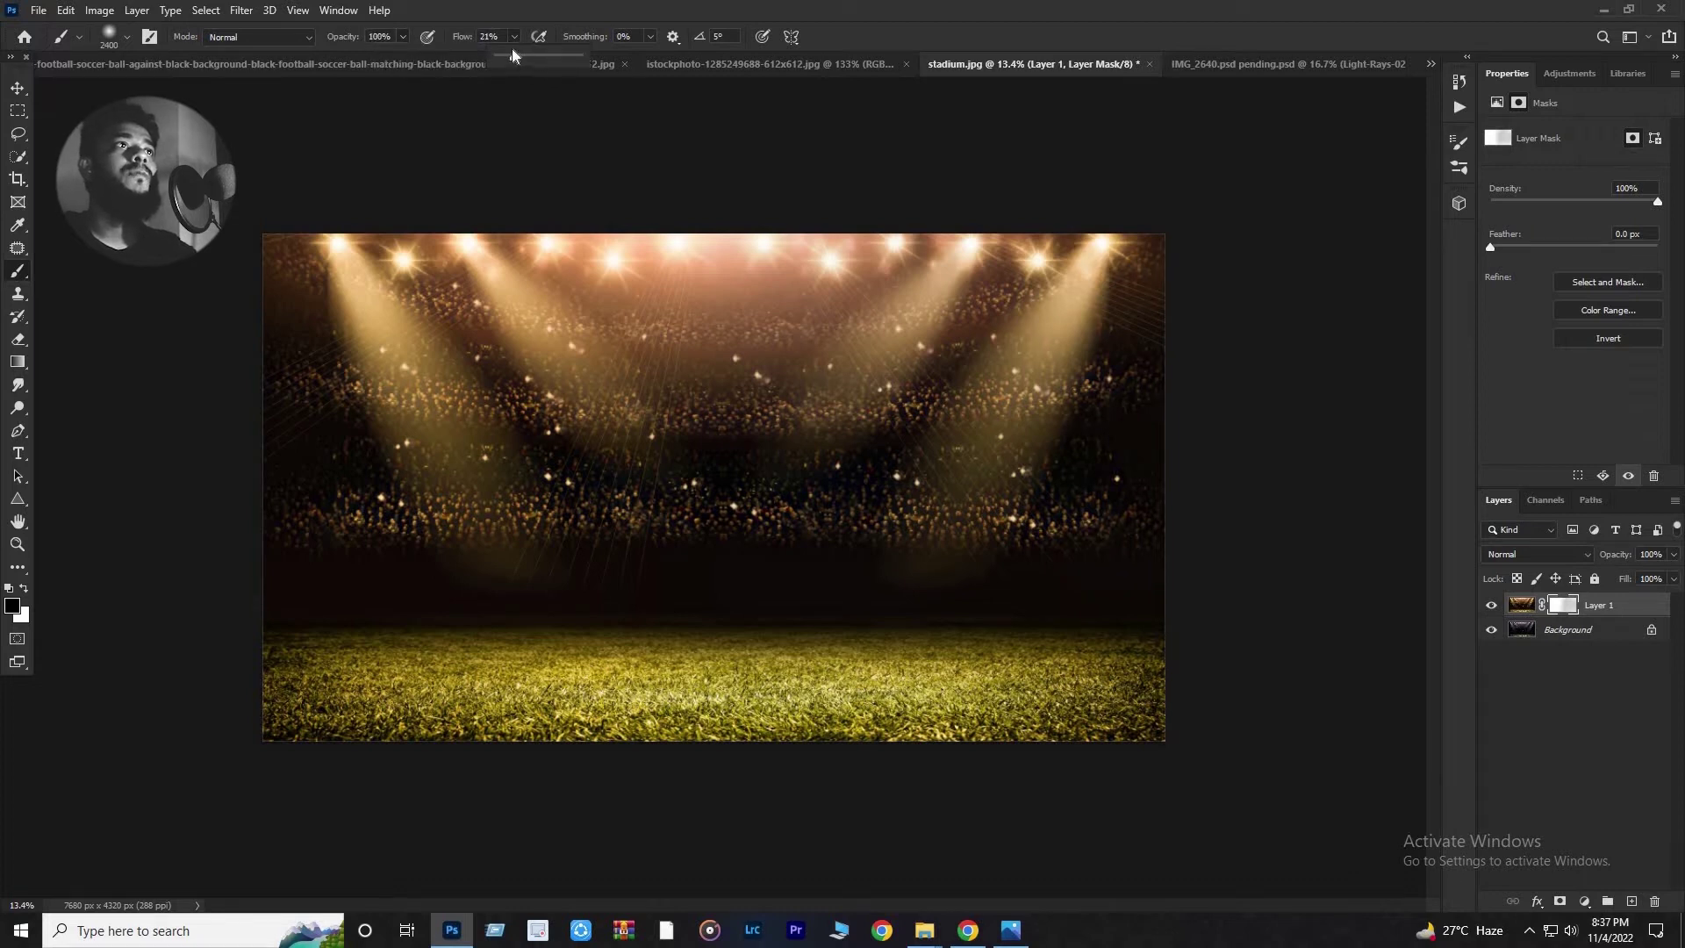
{"action": "left_click_drag", "start_coordinate": [512, 55], "coordinate": [681, 84]}
{"action": "left_click_drag", "start_coordinate": [781, 219], "coordinate": [807, 685]}
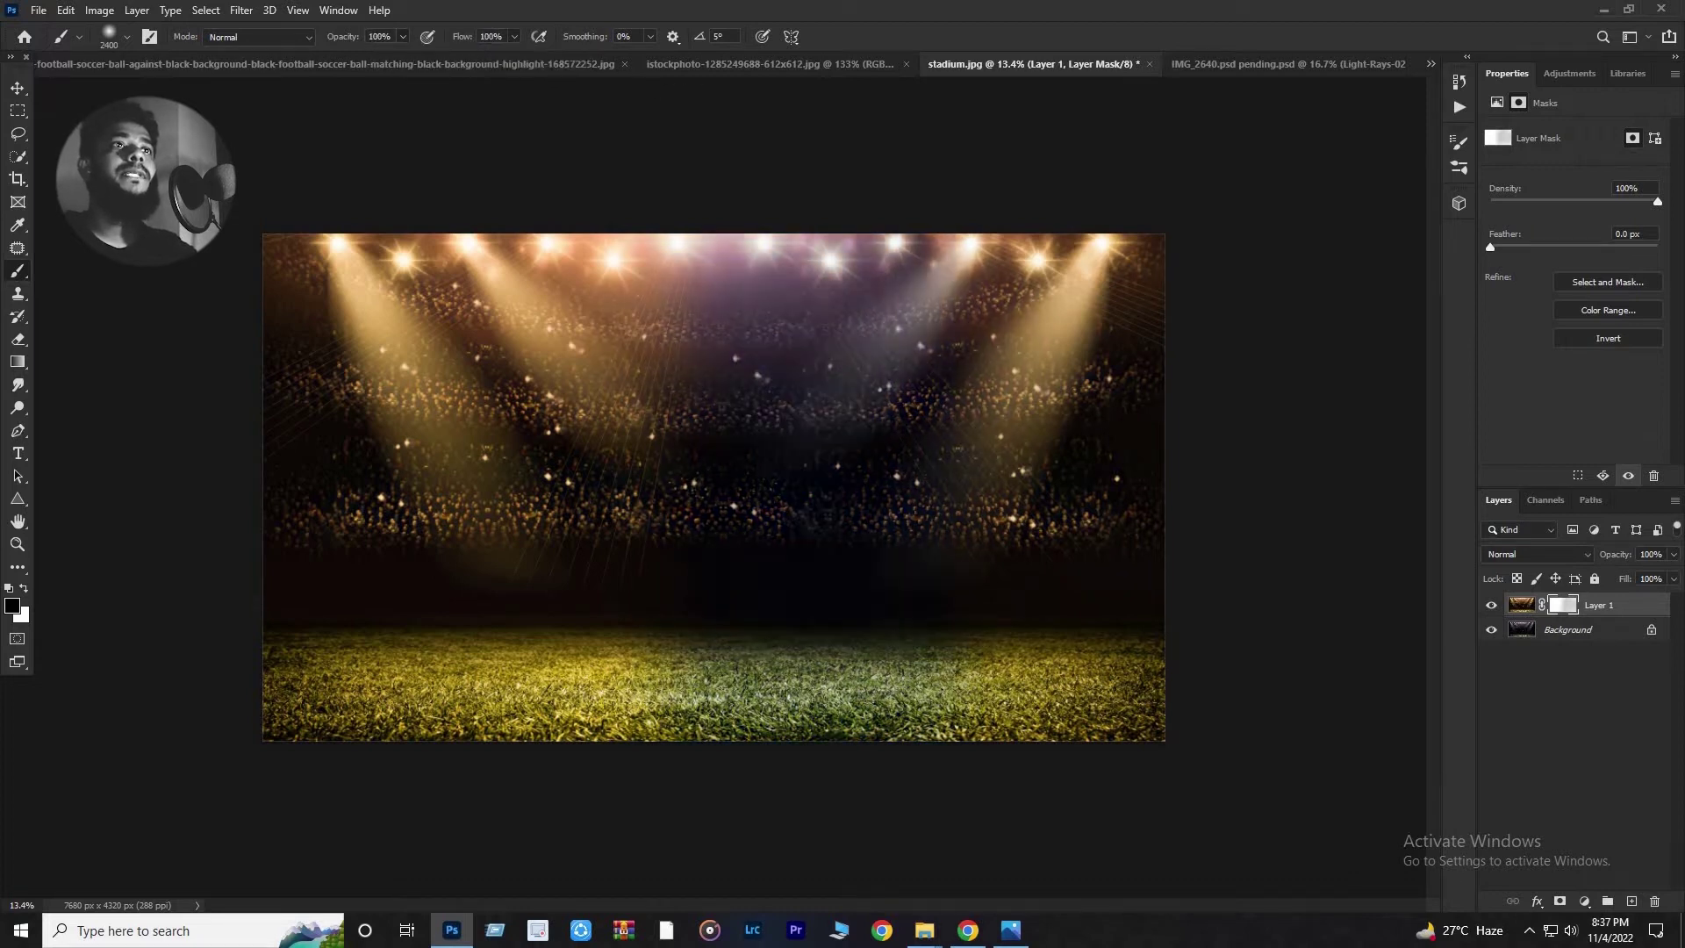
{"action": "mouse_move", "coordinate": [930, 289]}
{"action": "left_mouse_down"}
{"action": "mouse_move", "coordinate": [1053, 351]}
{"action": "mouse_move", "coordinate": [1097, 684]}
{"action": "left_mouse_up"}
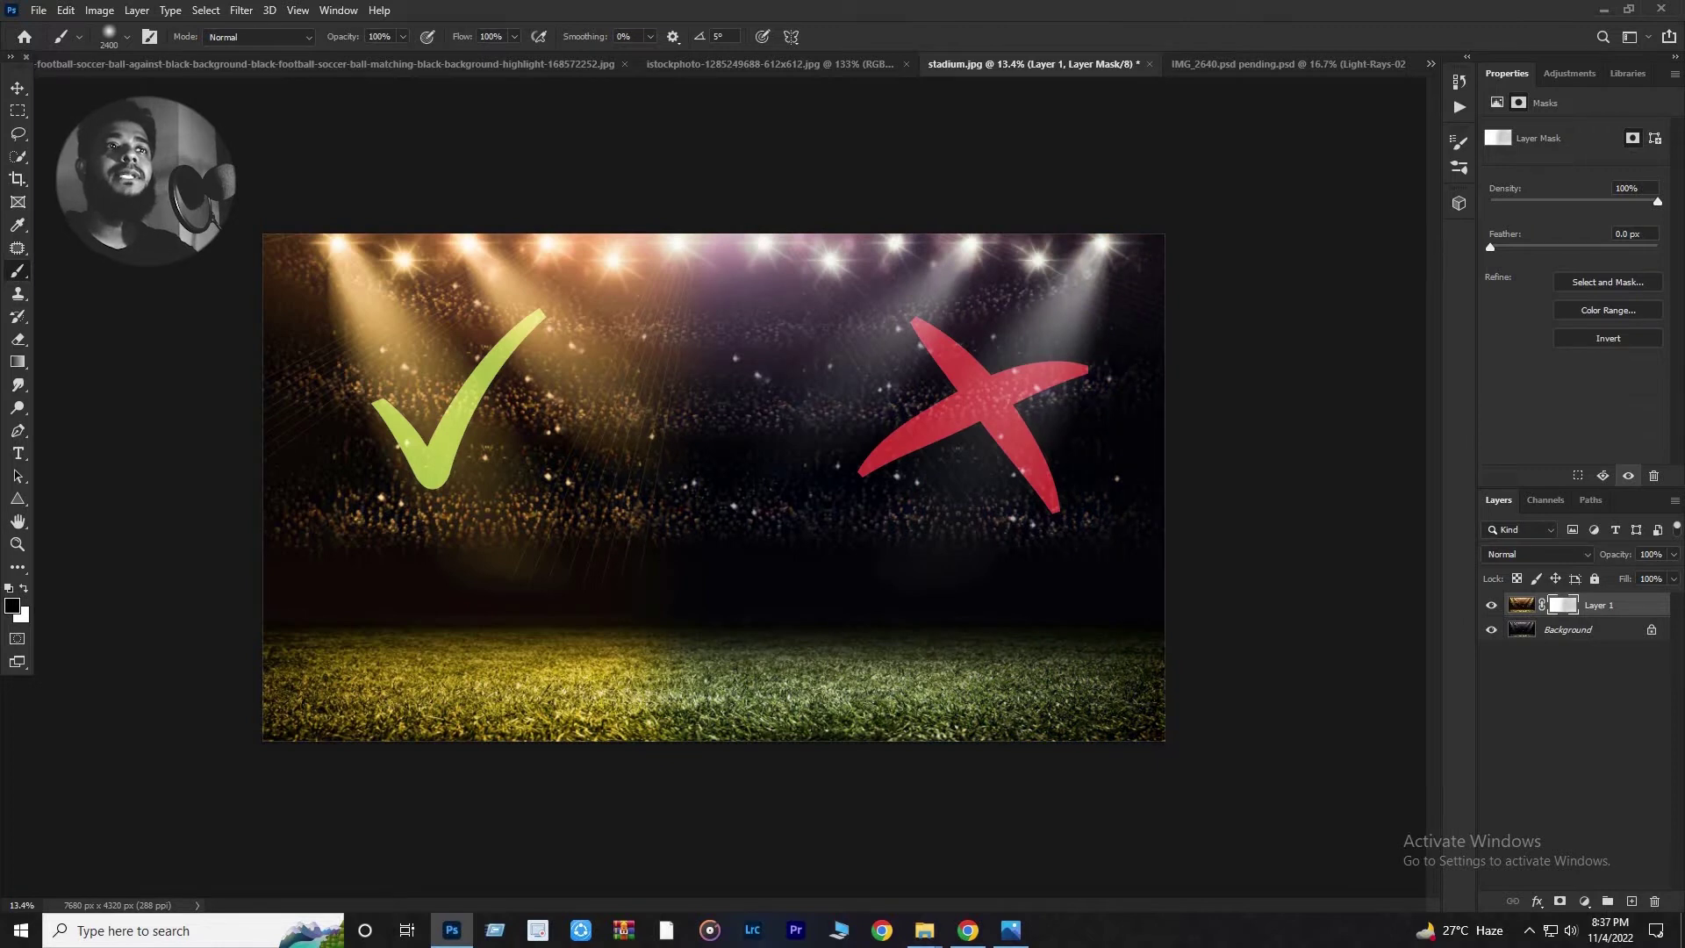
Soften the warm layer's mask at 50% opacity and 41% flow, painting black over the left grass and white around the centre.
{"action": "left_click", "coordinate": [404, 36]}
{"action": "left_click", "coordinate": [512, 38]}
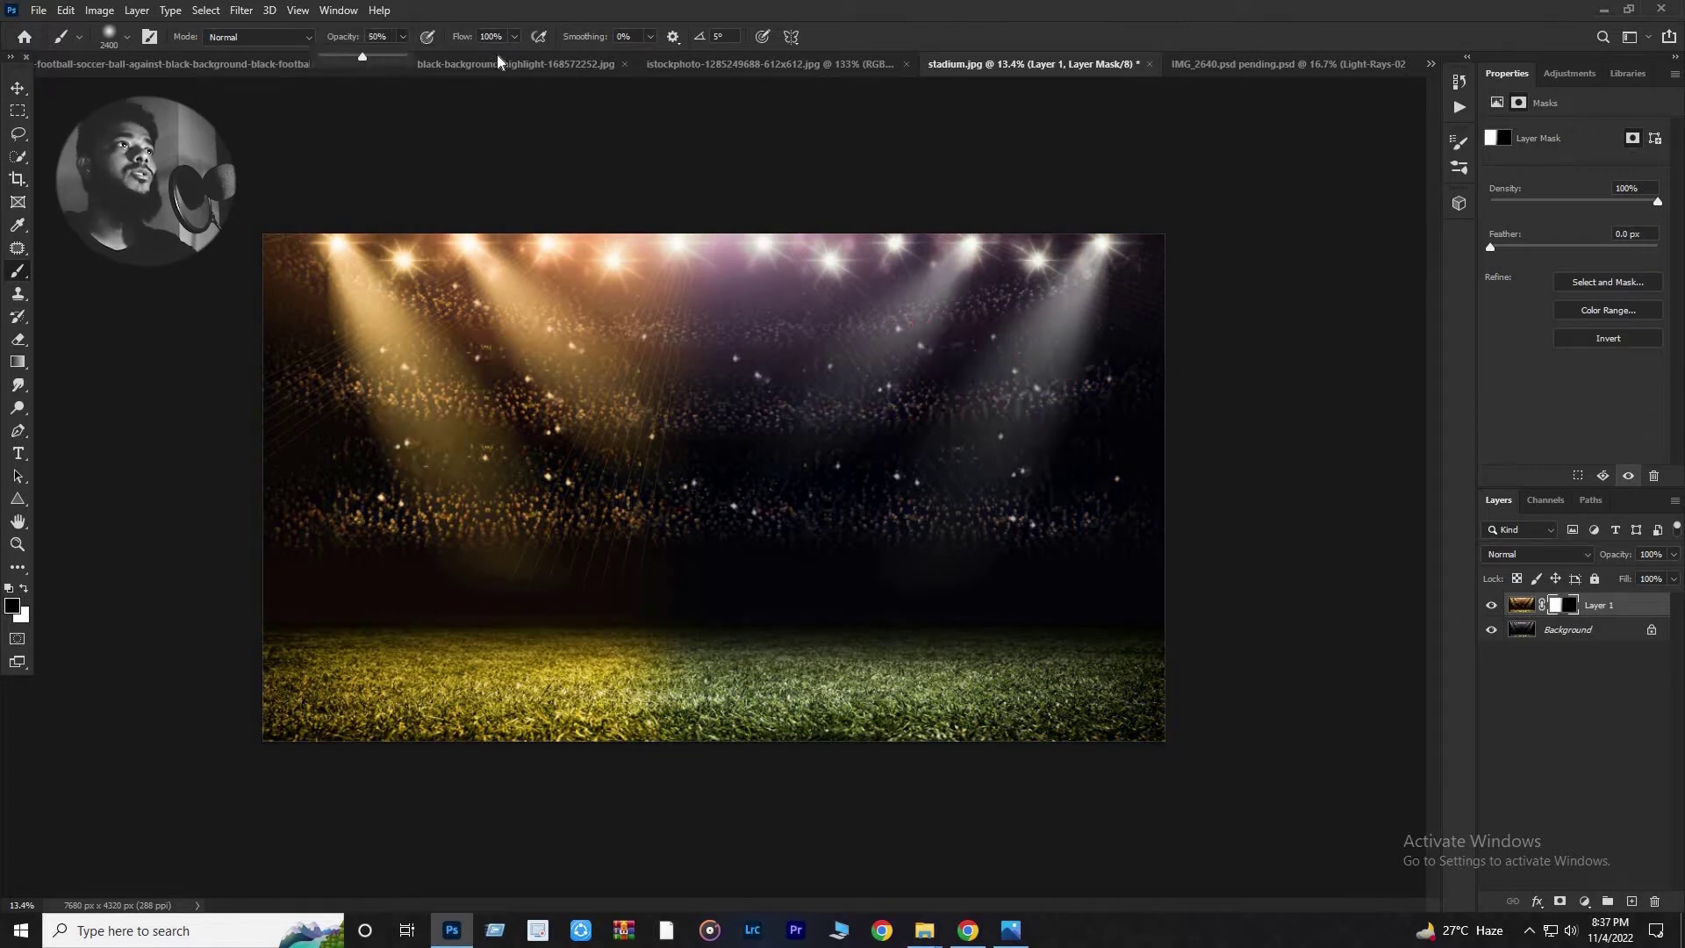
{"action": "left_click", "coordinate": [507, 729]}
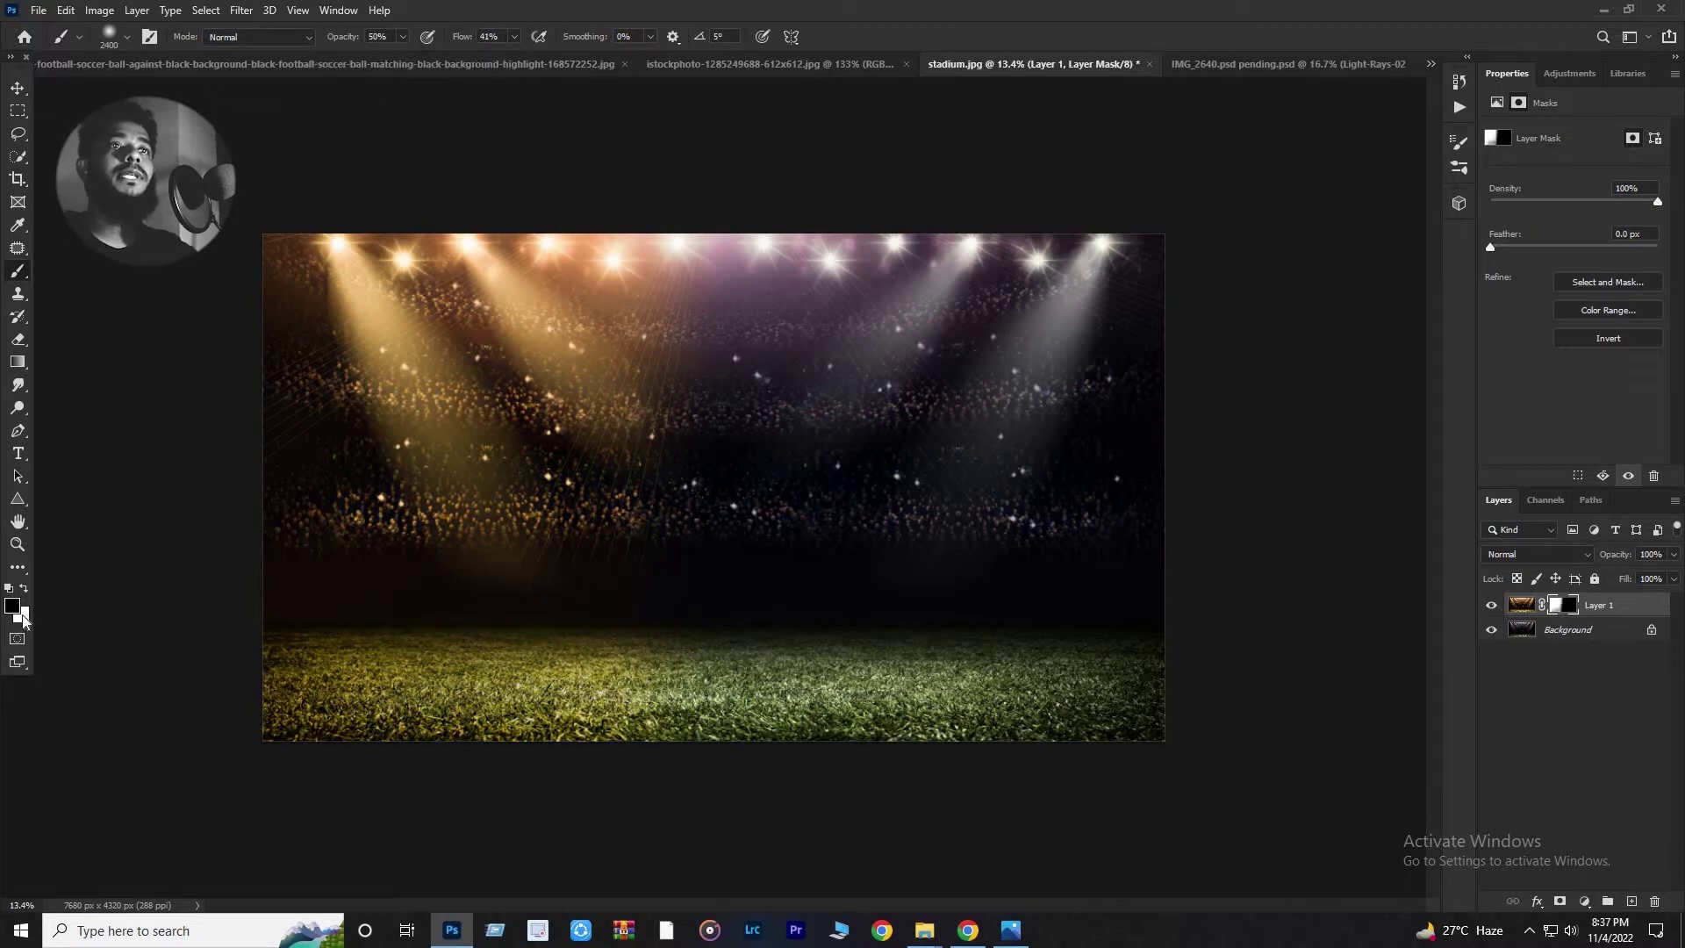
{"action": "key", "text": "x"}
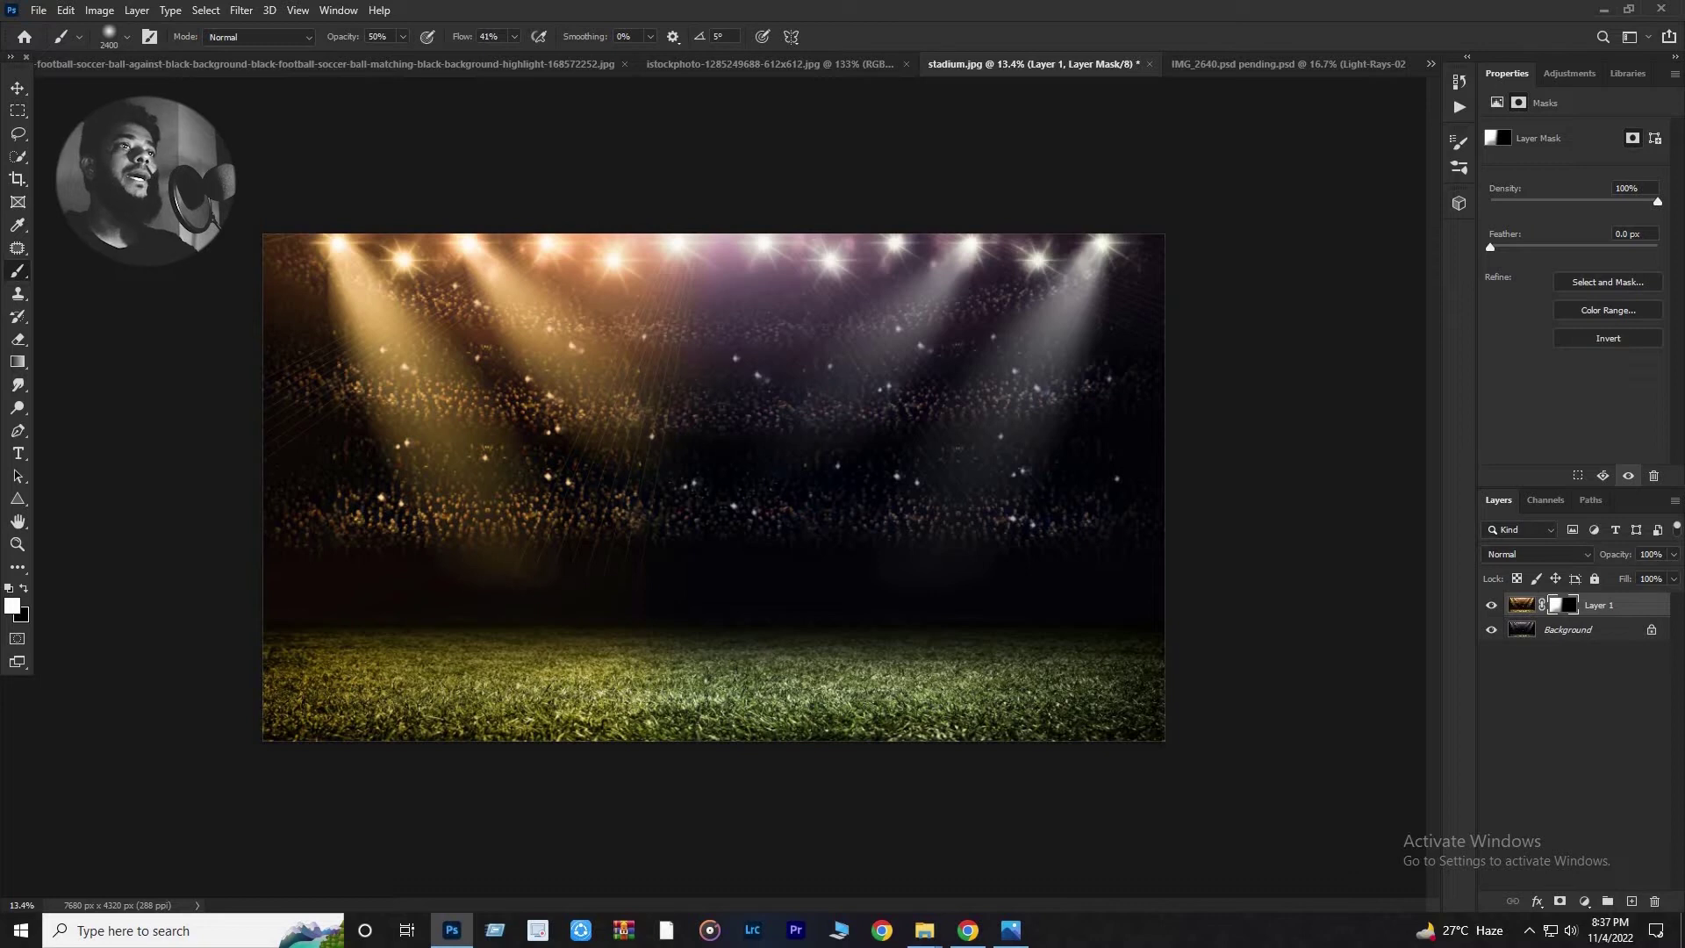
{"action": "left_click_drag", "start_coordinate": [740, 359], "coordinate": [710, 279]}
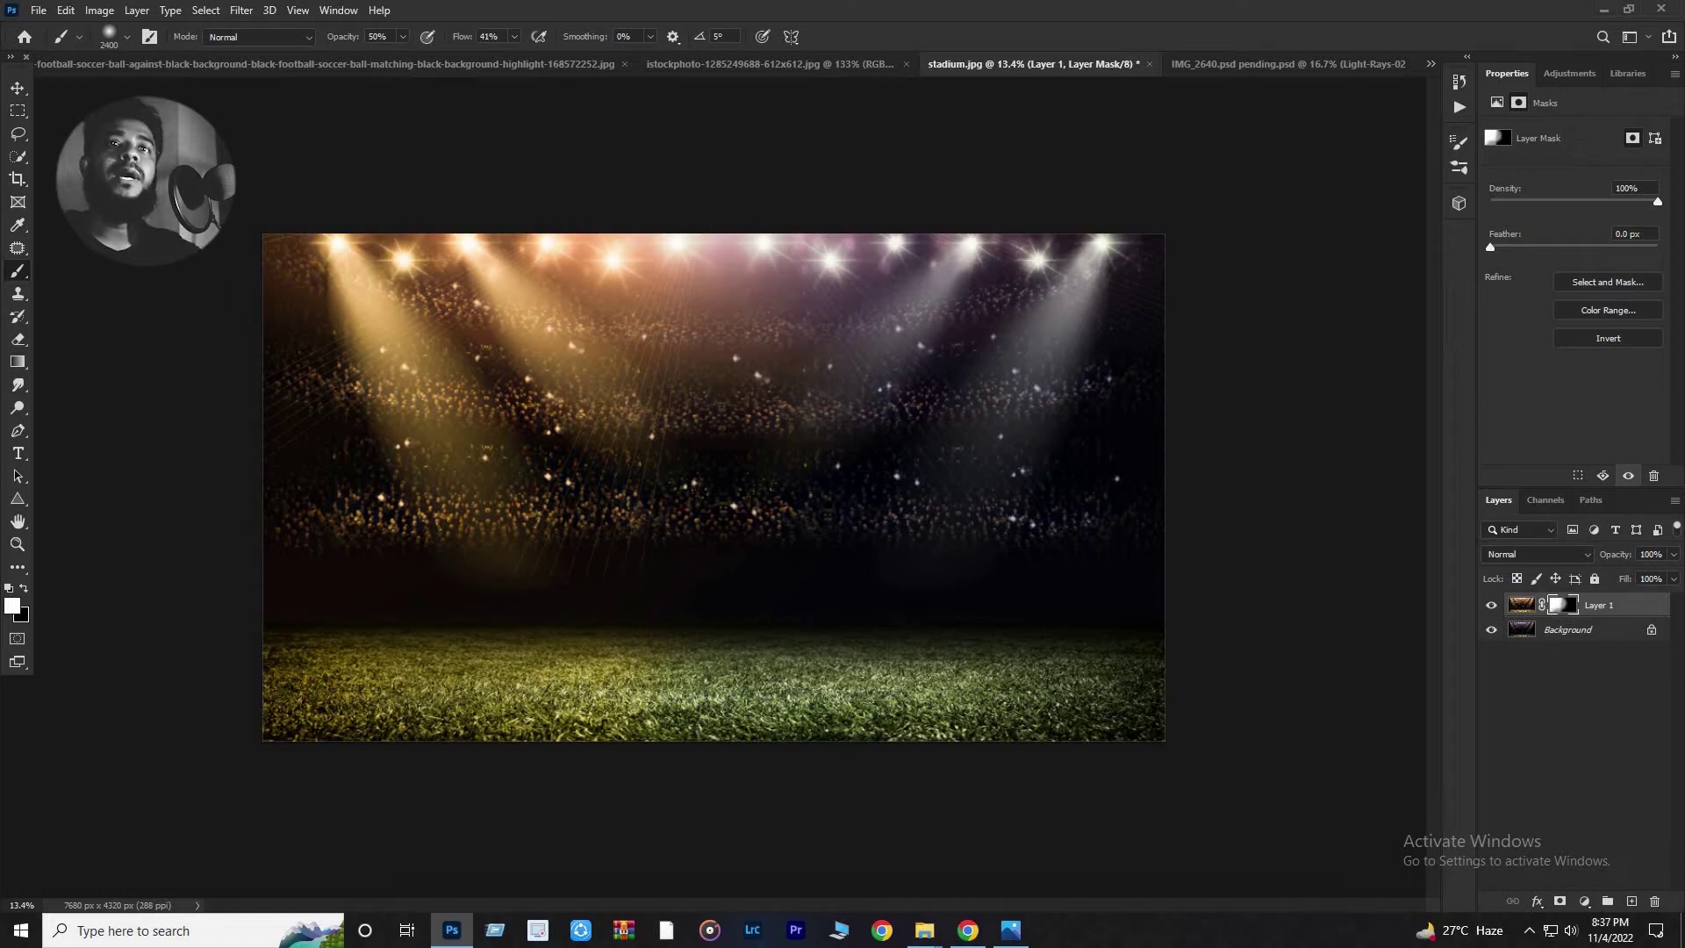
Check the masked warm layer by toggling the visibility of the Background layer and Layer 1.
{"action": "left_click", "coordinate": [1491, 630]}
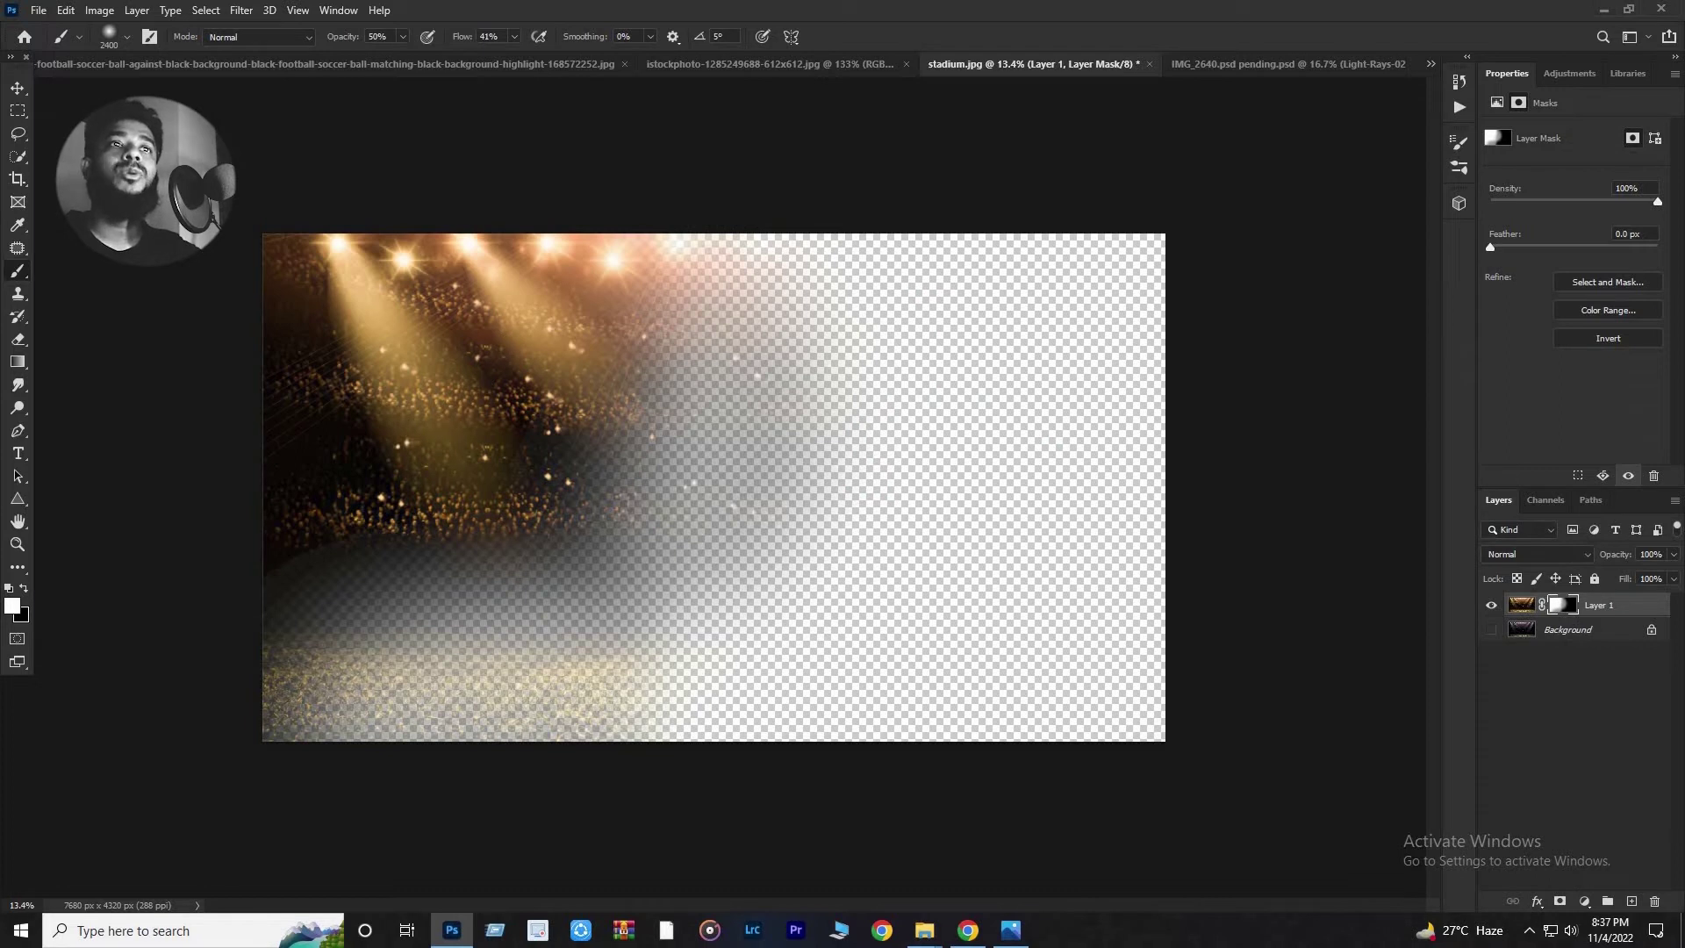
{"action": "left_click", "coordinate": [1491, 630]}
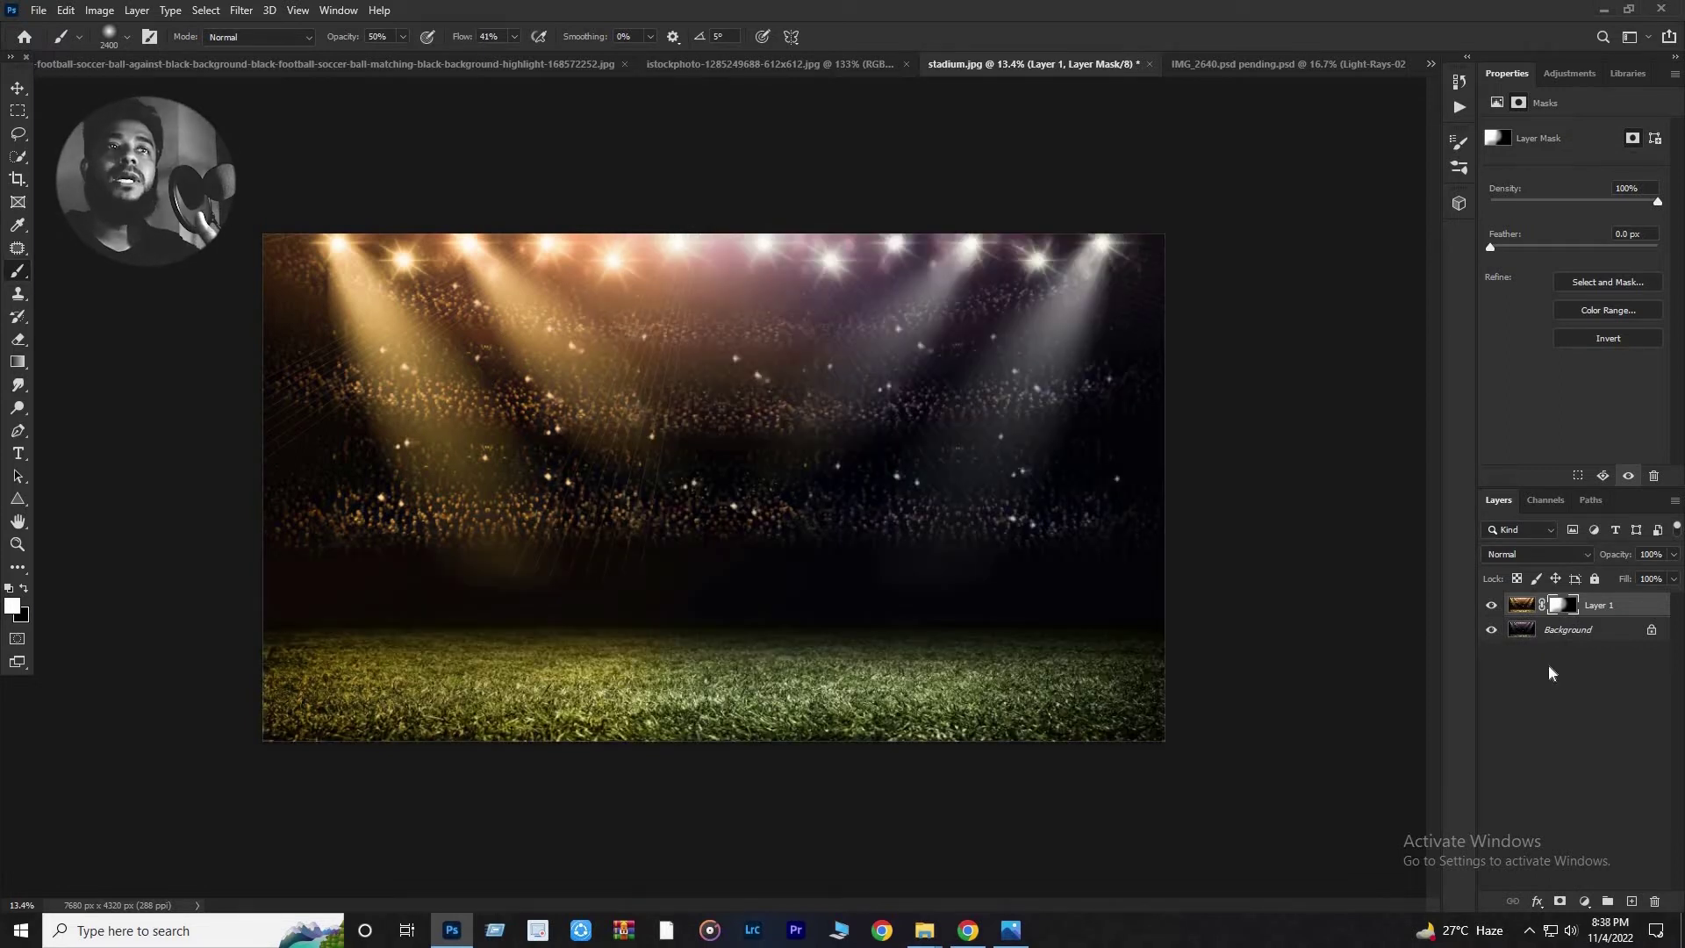
{"action": "left_click", "coordinate": [1491, 604]}
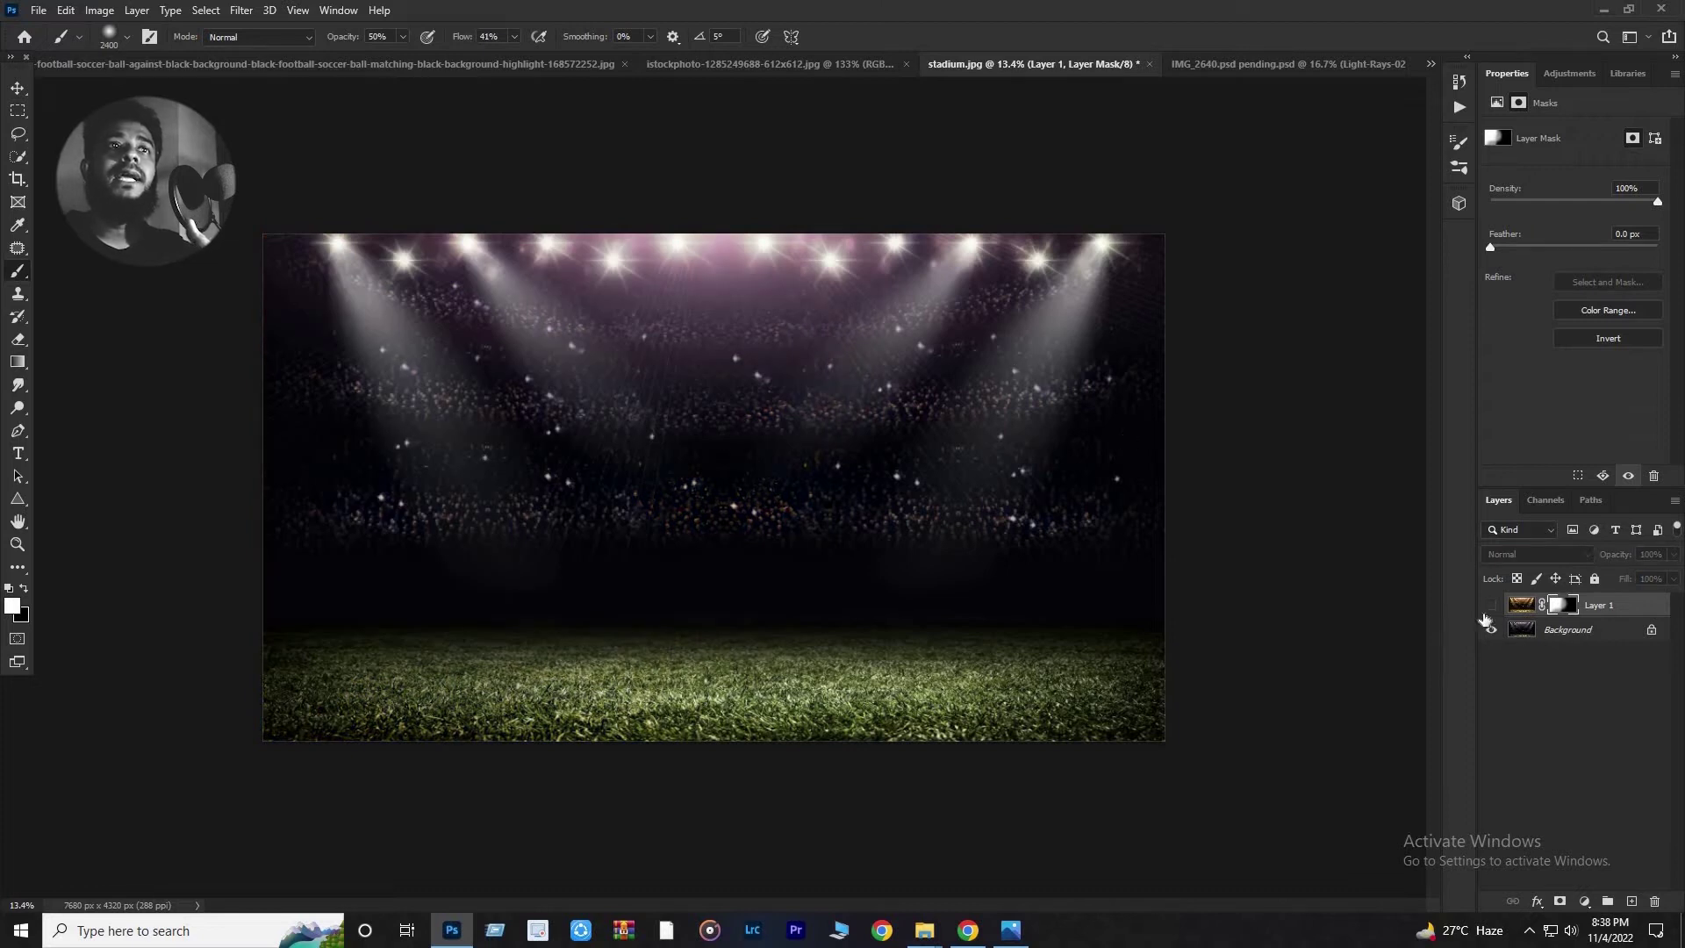
{"action": "left_click", "coordinate": [1491, 605]}
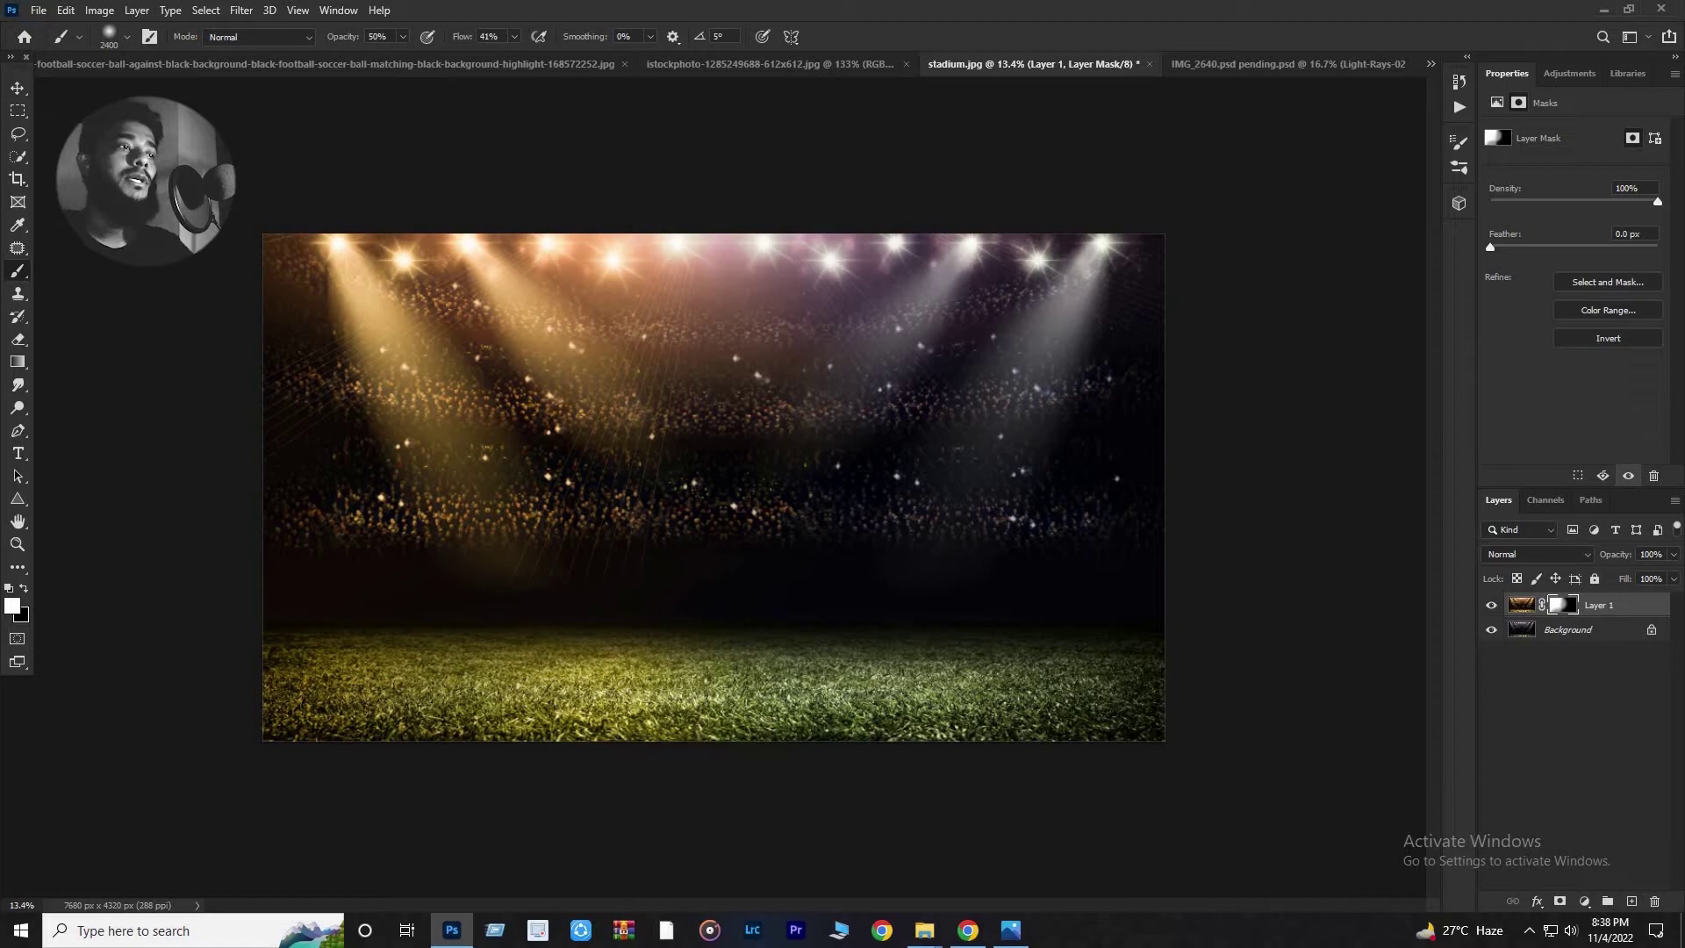
Duplicate the original Background layer and place the copy above Layer 1.
{"action": "left_click", "coordinate": [1525, 631]}
{"action": "key", "text": "ctrl+j"}
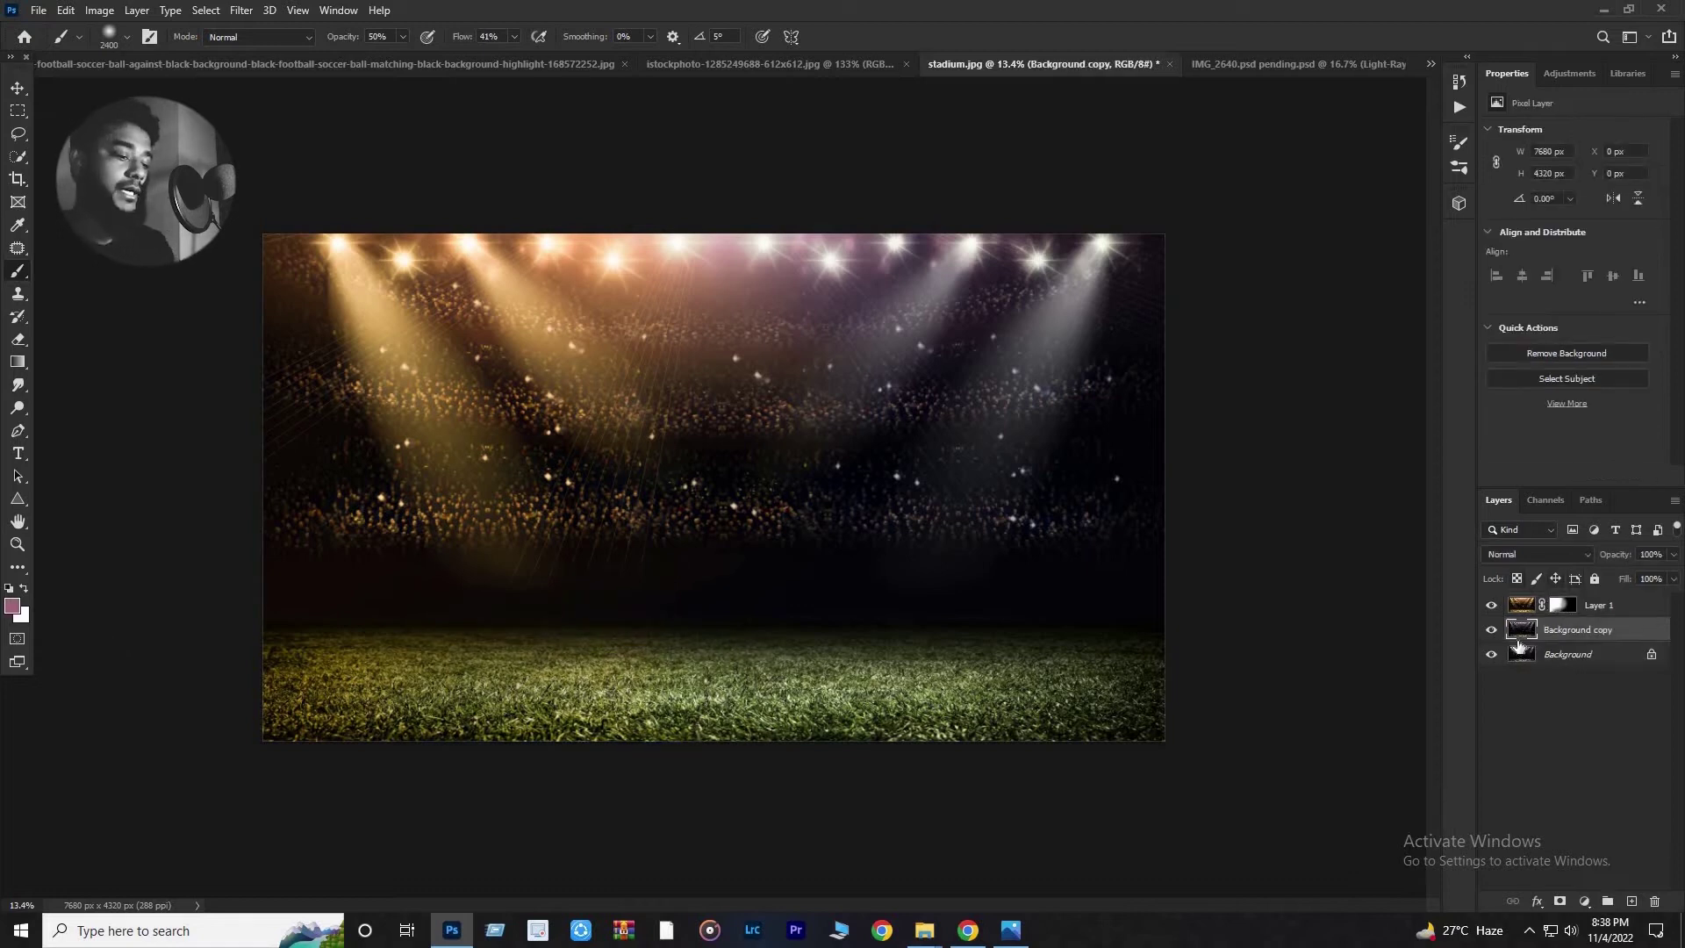
{"action": "left_click_drag", "start_coordinate": [1523, 636], "coordinate": [1527, 611]}
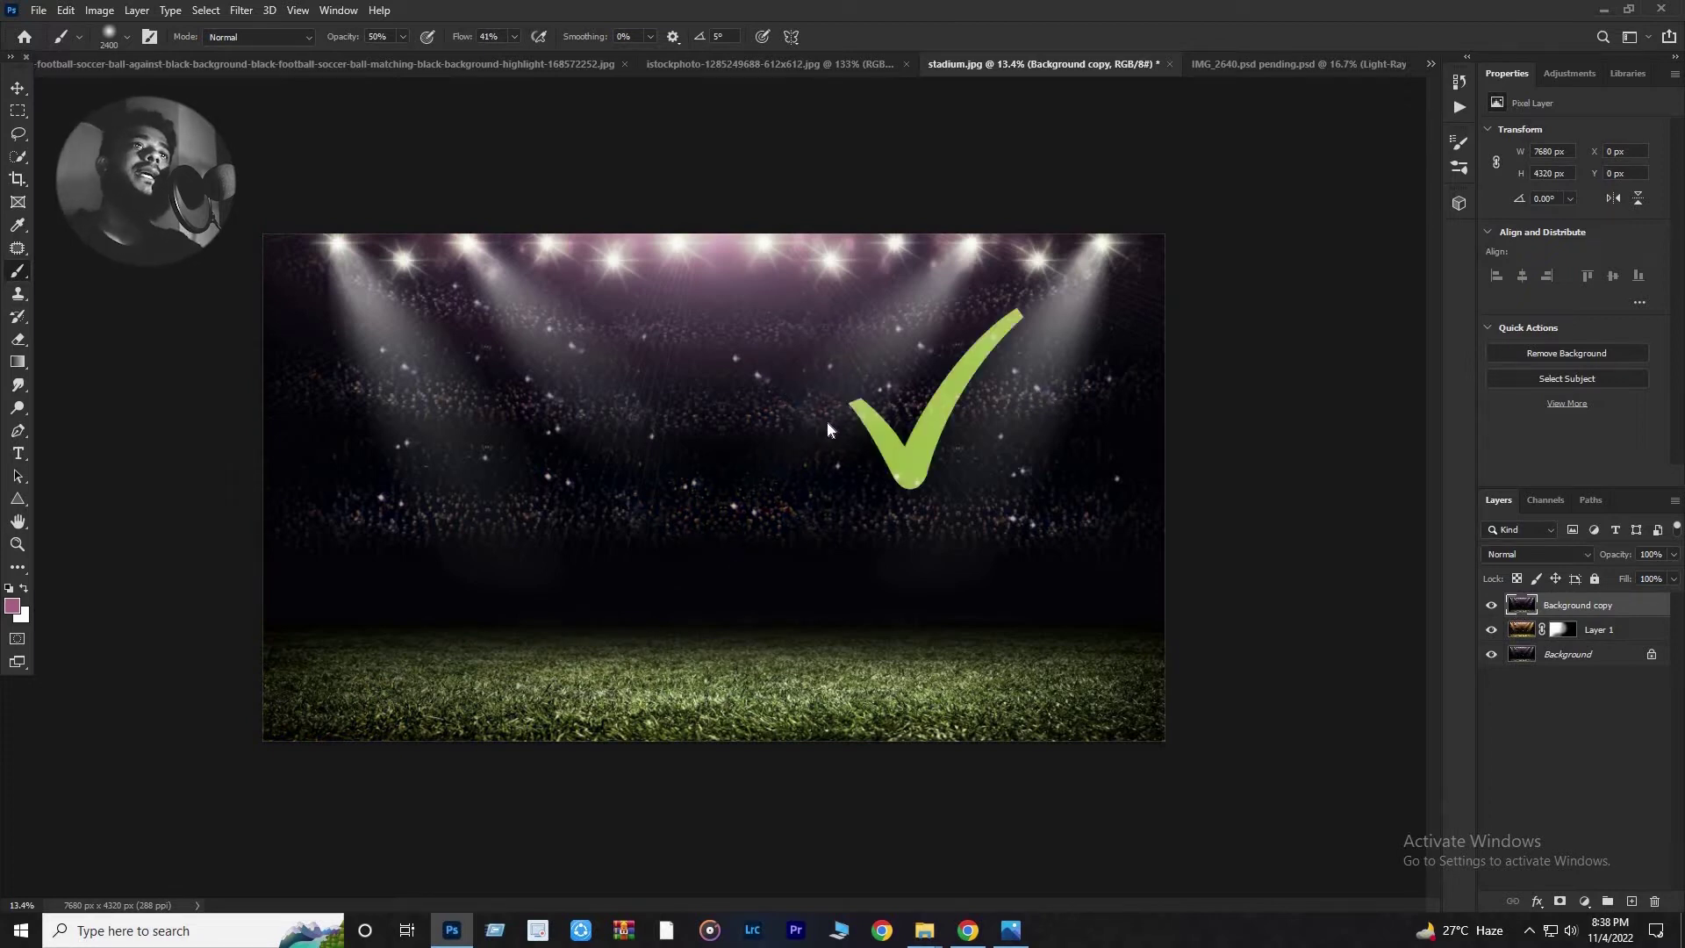
Tint the Background copy purple with the Camera Raw filter, using Tint +77 and Temperature about +7.
{"action": "key", "text": "shift+ctrl+a"}
{"action": "left_click_drag", "start_coordinate": [1437, 242], "coordinate": [1429, 188]}
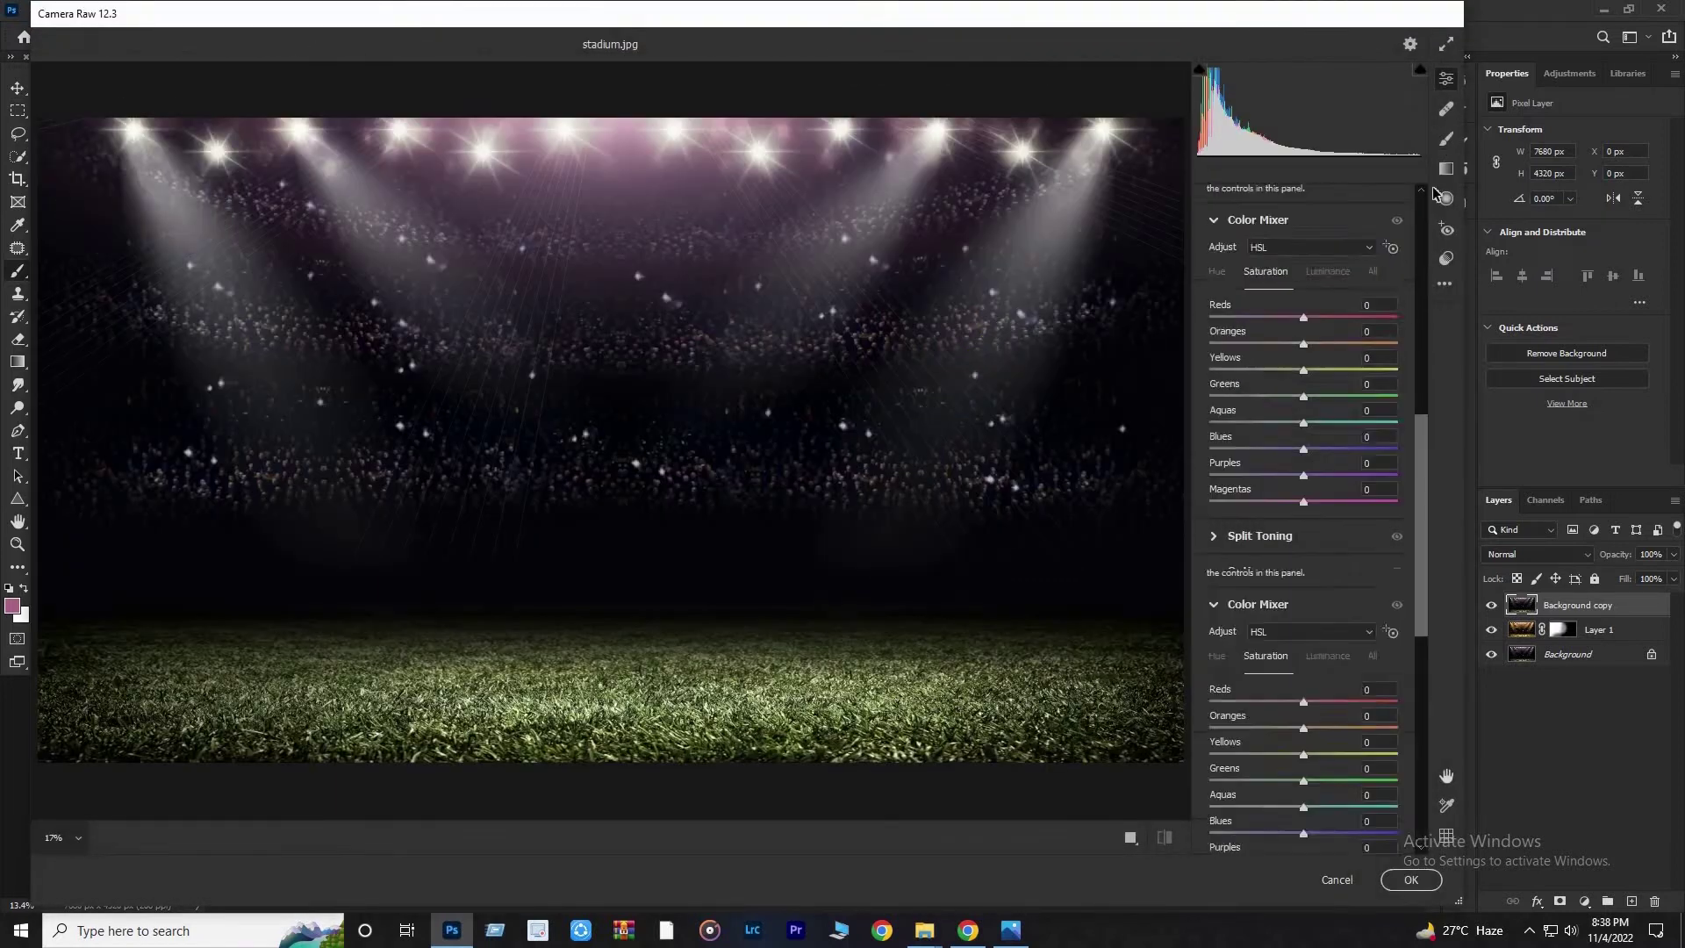
{"action": "left_click_drag", "start_coordinate": [1303, 363], "coordinate": [1339, 337]}
{"action": "left_click_drag", "start_coordinate": [1354, 363], "coordinate": [1319, 337]}
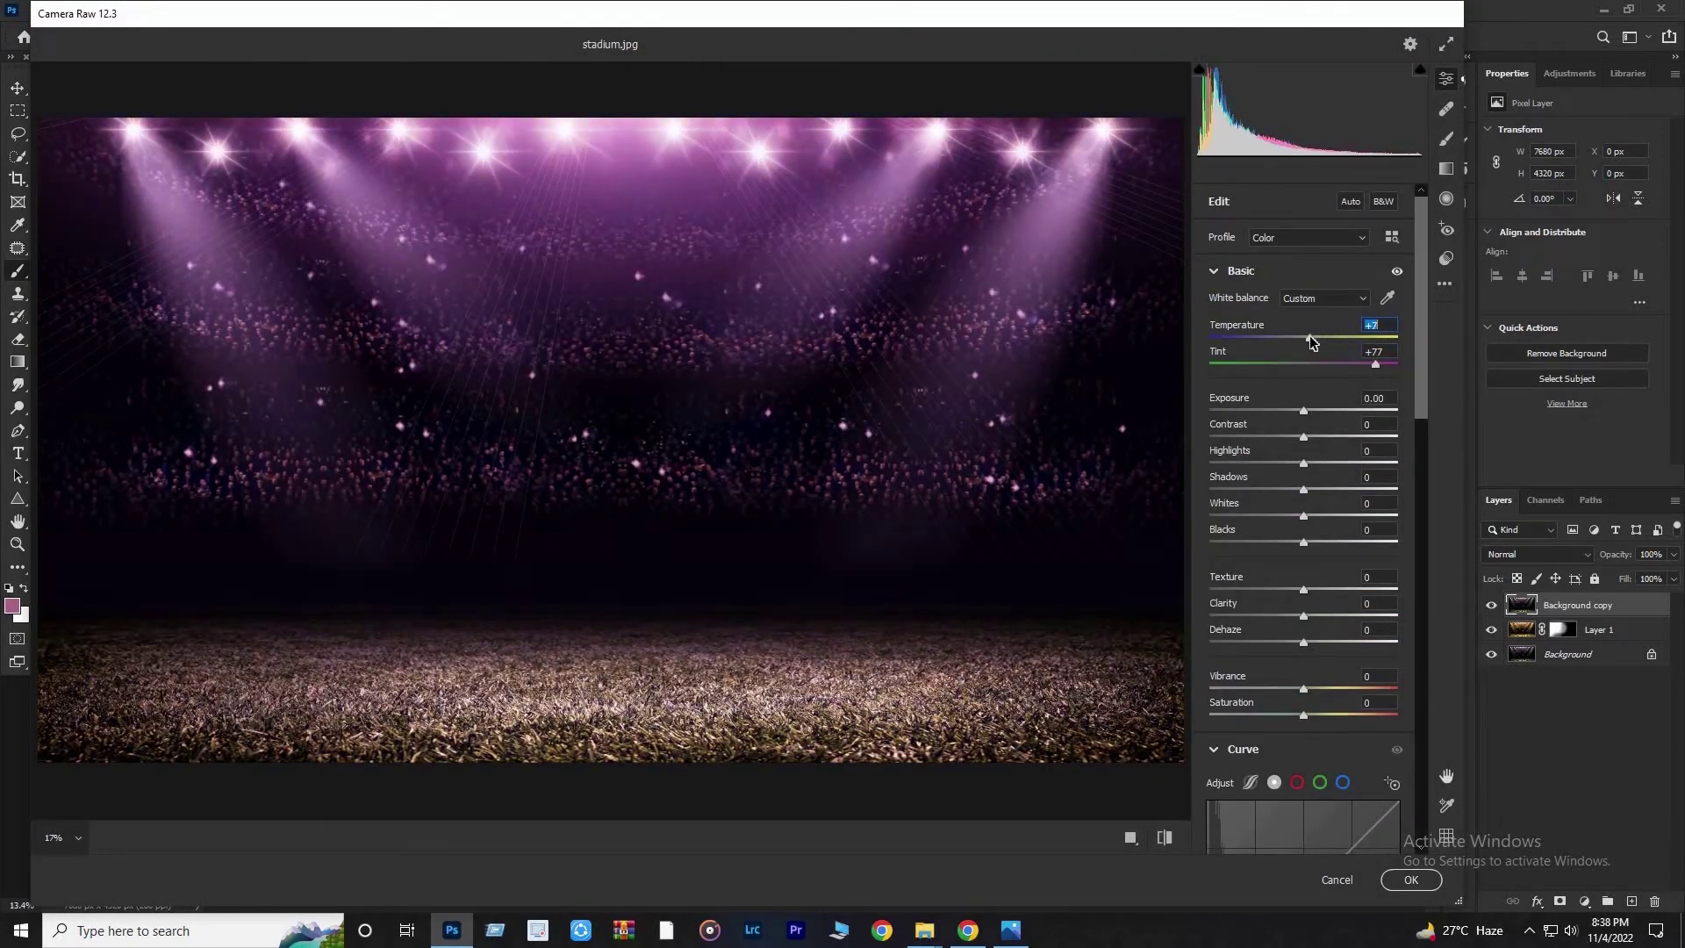
{"action": "left_click", "coordinate": [1411, 879]}
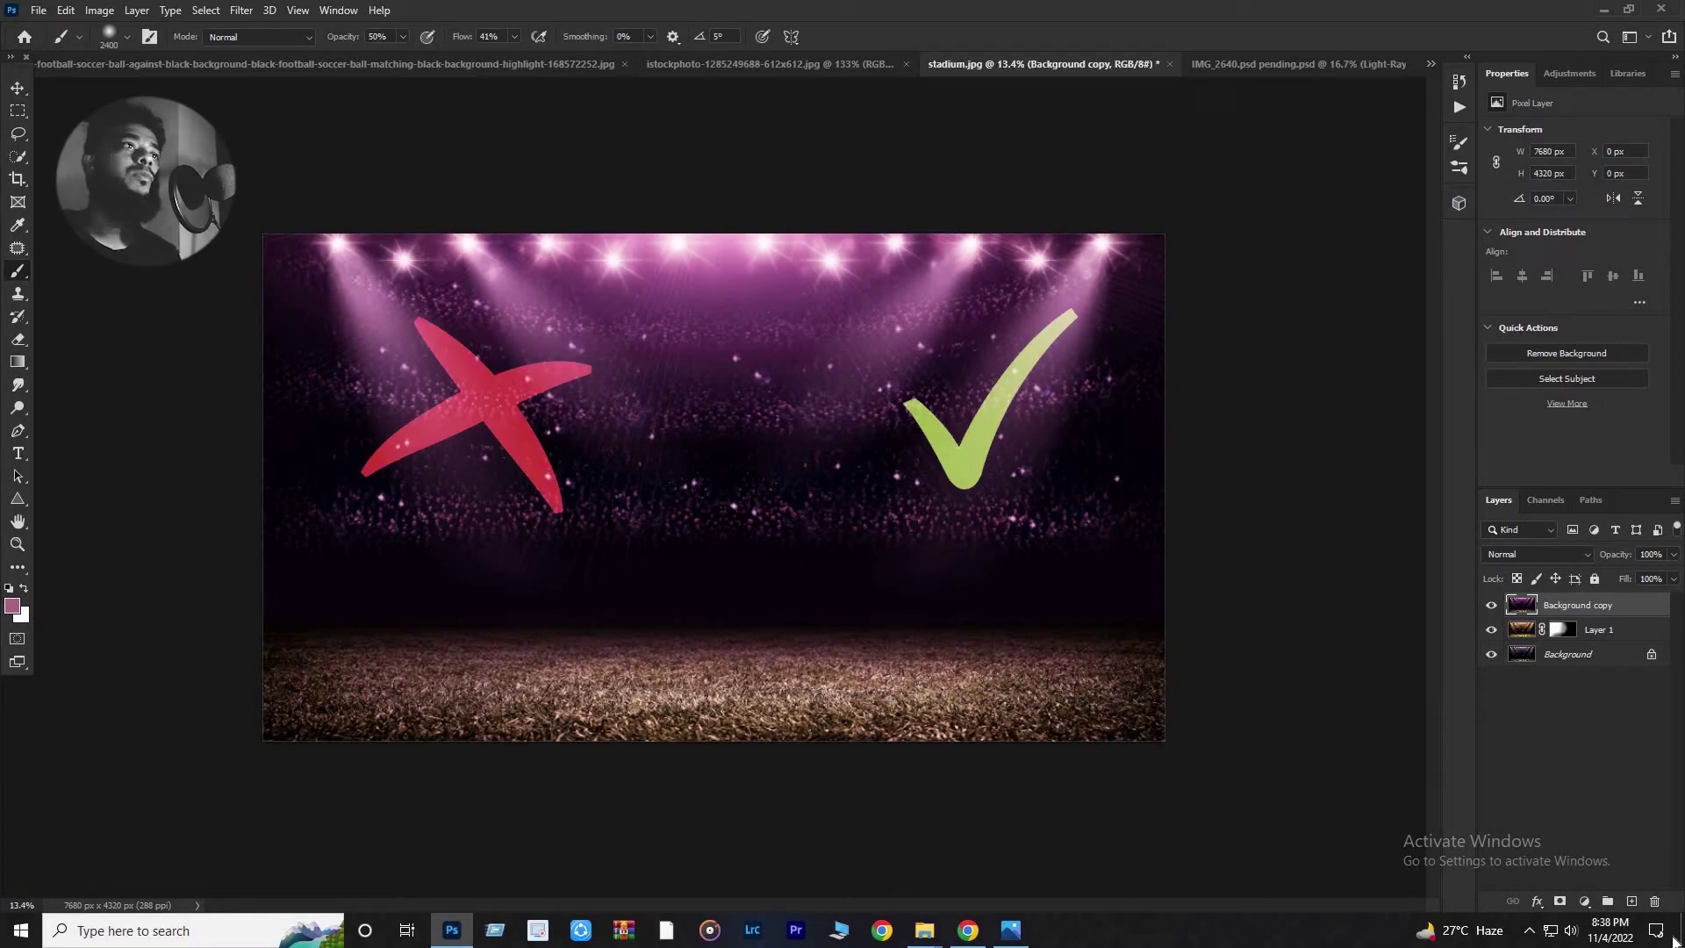
Add a layer mask to the purple Background copy and paint its left half black, raising brush opacity and flow to 100%.
{"action": "left_click", "coordinate": [1560, 901]}
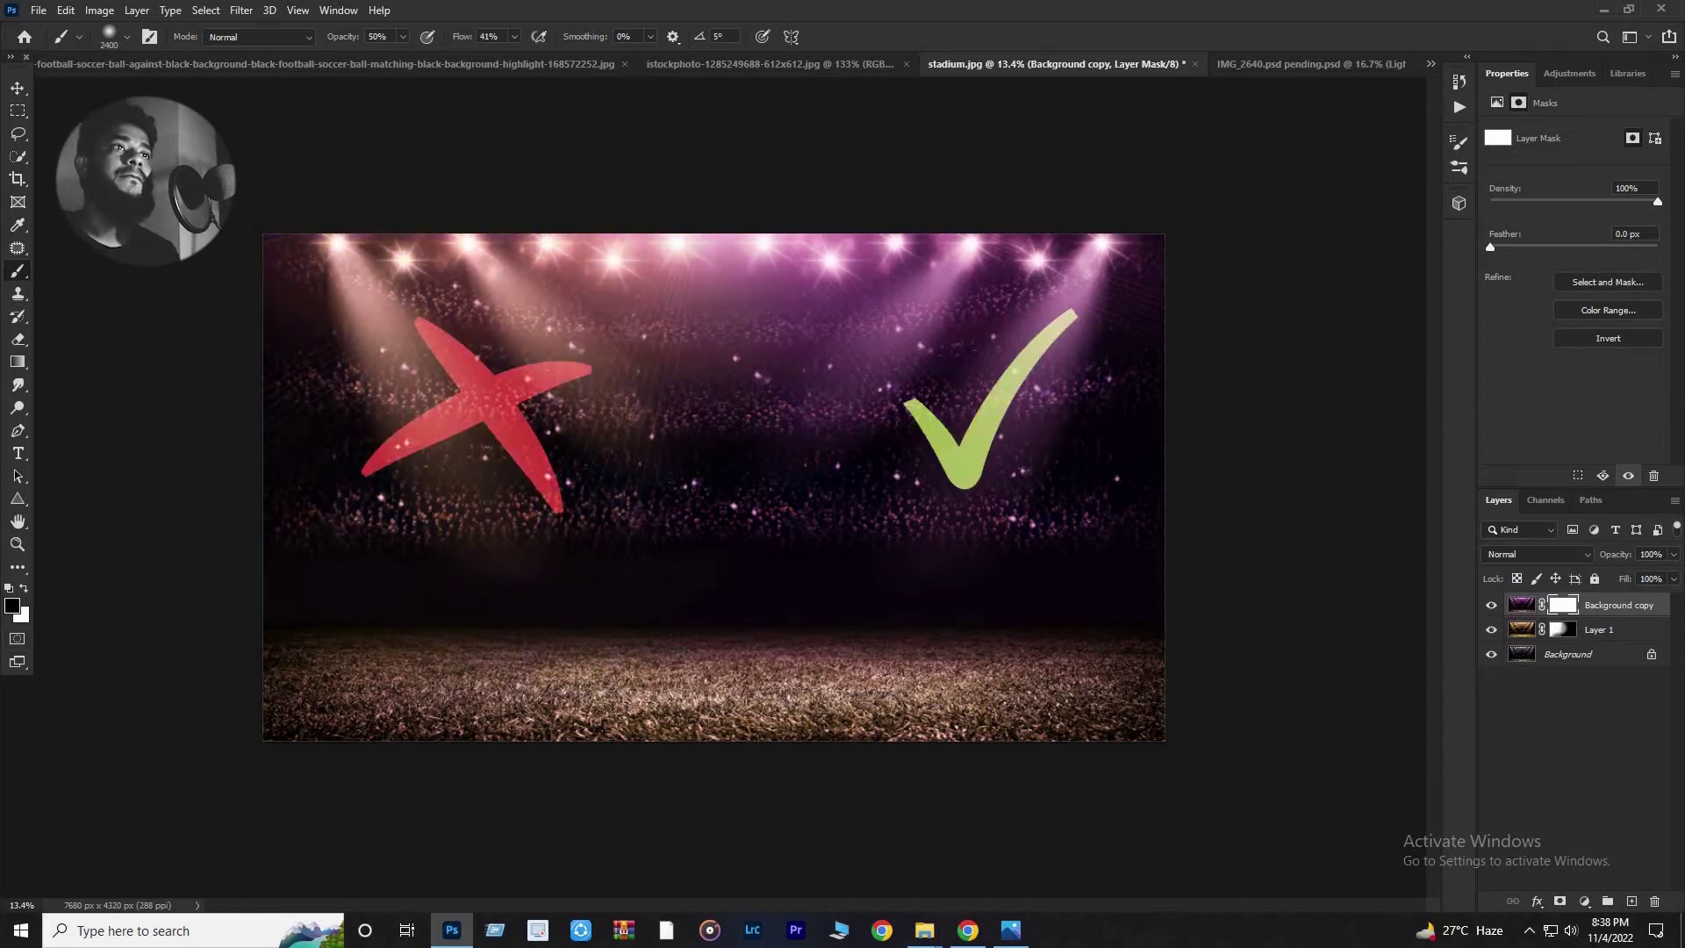
{"action": "left_click", "coordinate": [412, 313]}
{"action": "left_click", "coordinate": [406, 35]}
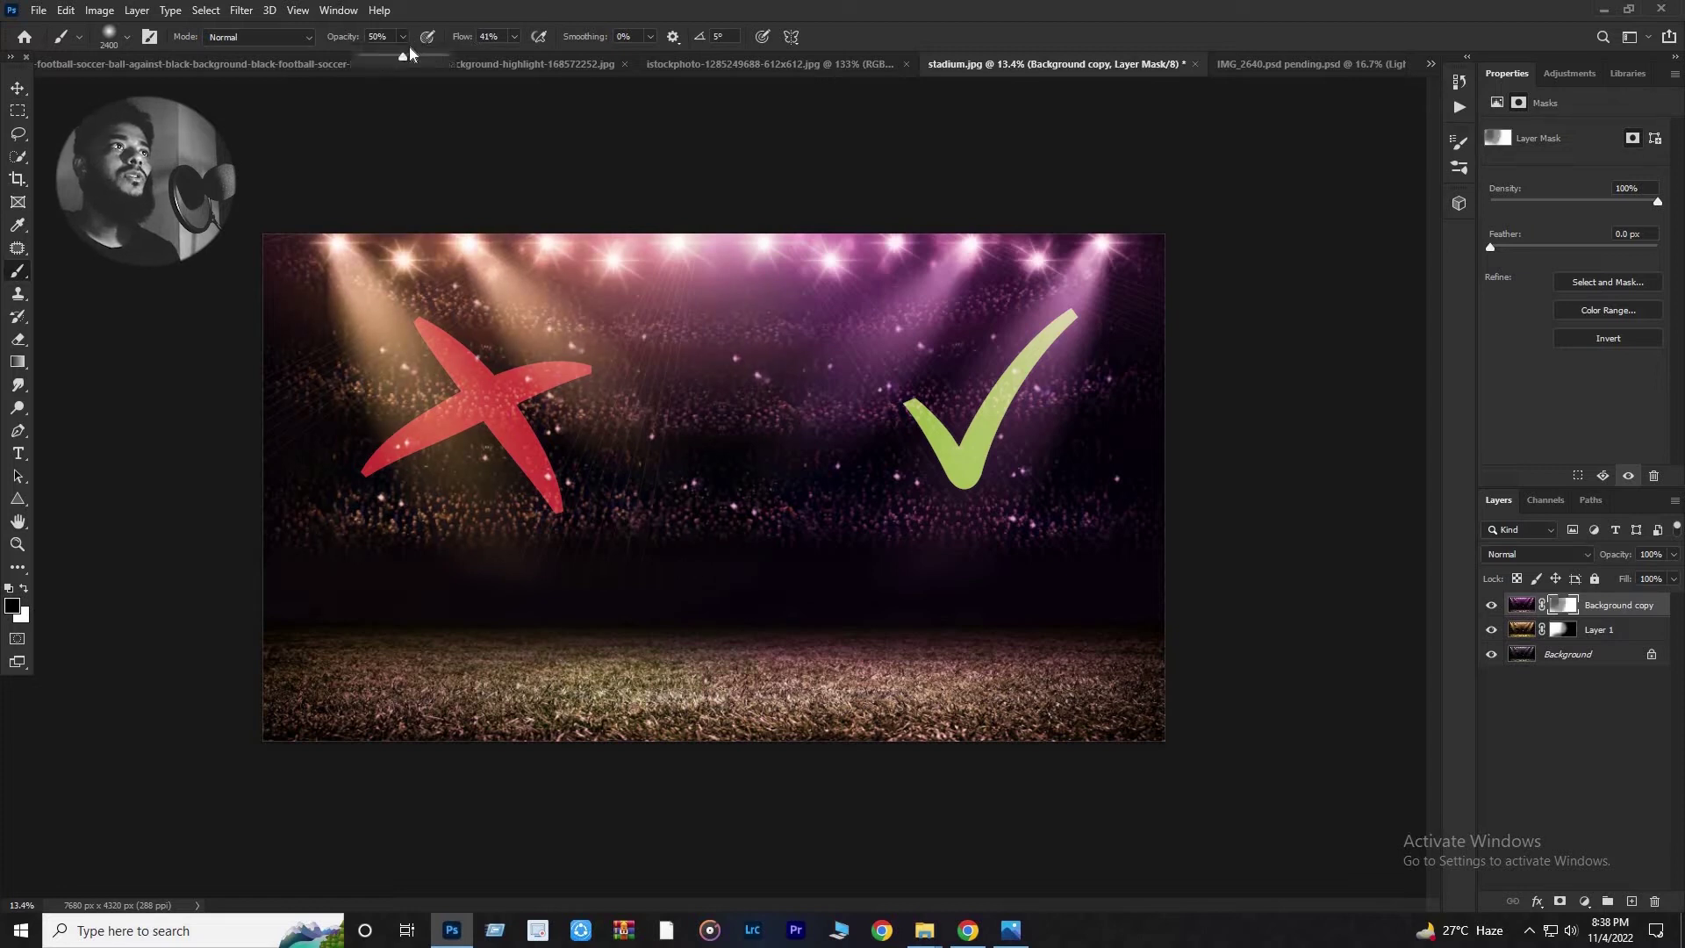
{"action": "left_click", "coordinate": [451, 58]}
{"action": "left_click", "coordinate": [514, 37]}
{"action": "left_click", "coordinate": [561, 56]}
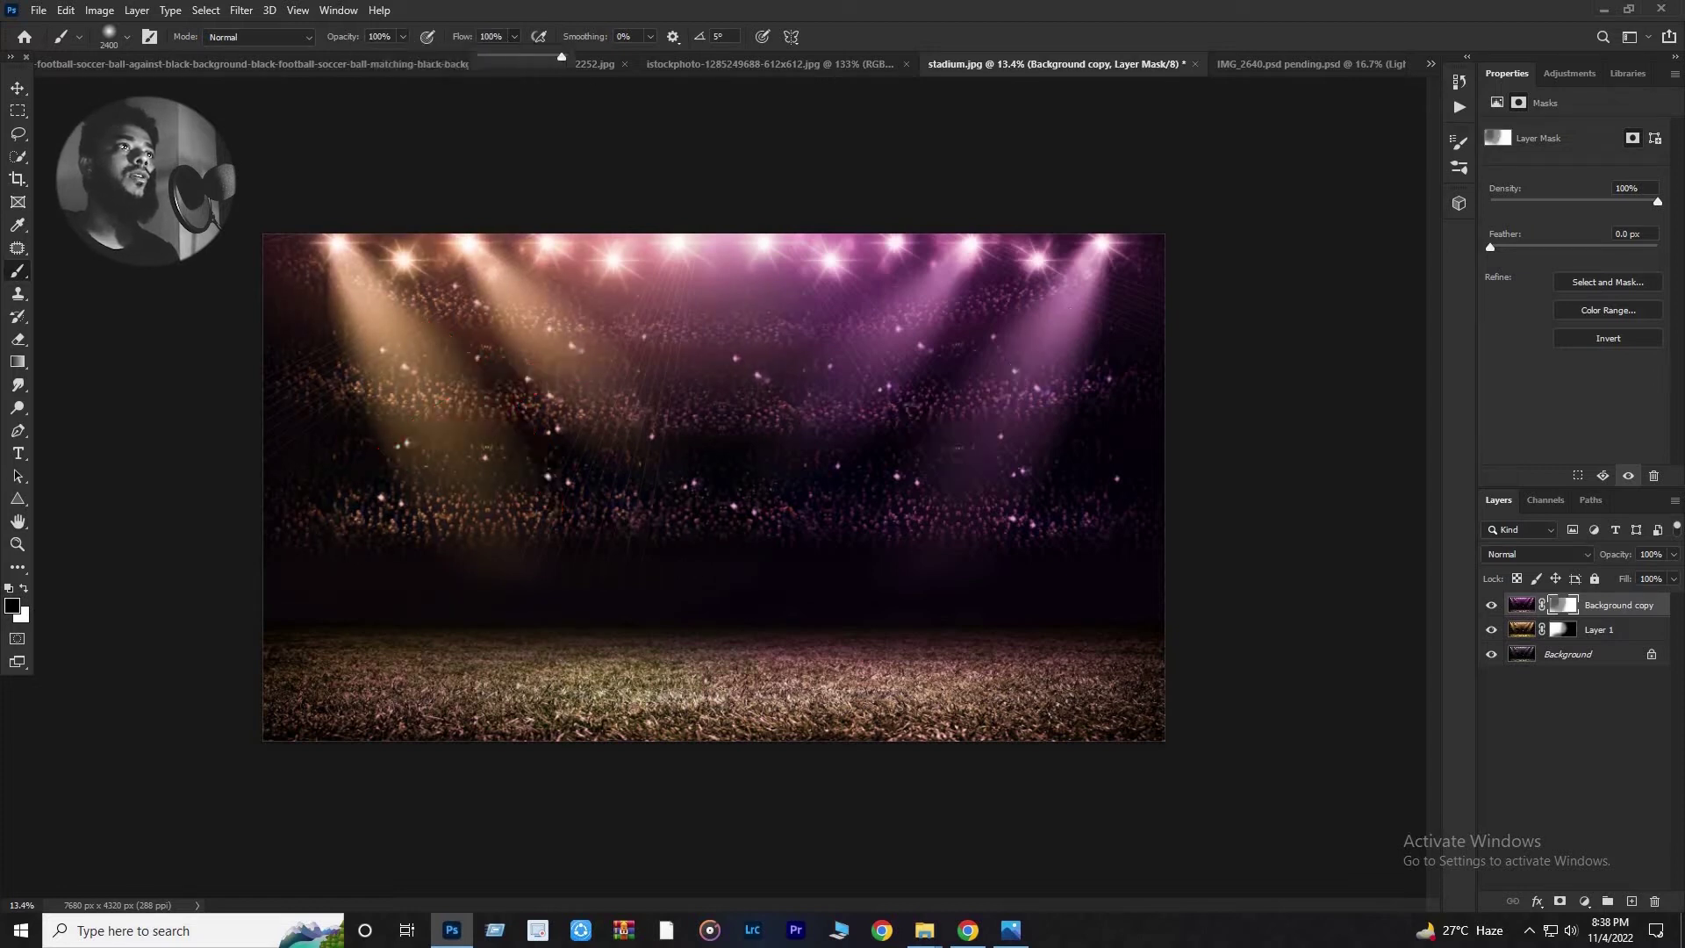
{"action": "left_click", "coordinate": [368, 242]}
{"action": "mouse_move", "coordinate": [395, 333]}
{"action": "left_mouse_down"}
{"action": "mouse_move", "coordinate": [343, 694]}
{"action": "mouse_move", "coordinate": [667, 325]}
{"action": "left_mouse_up"}
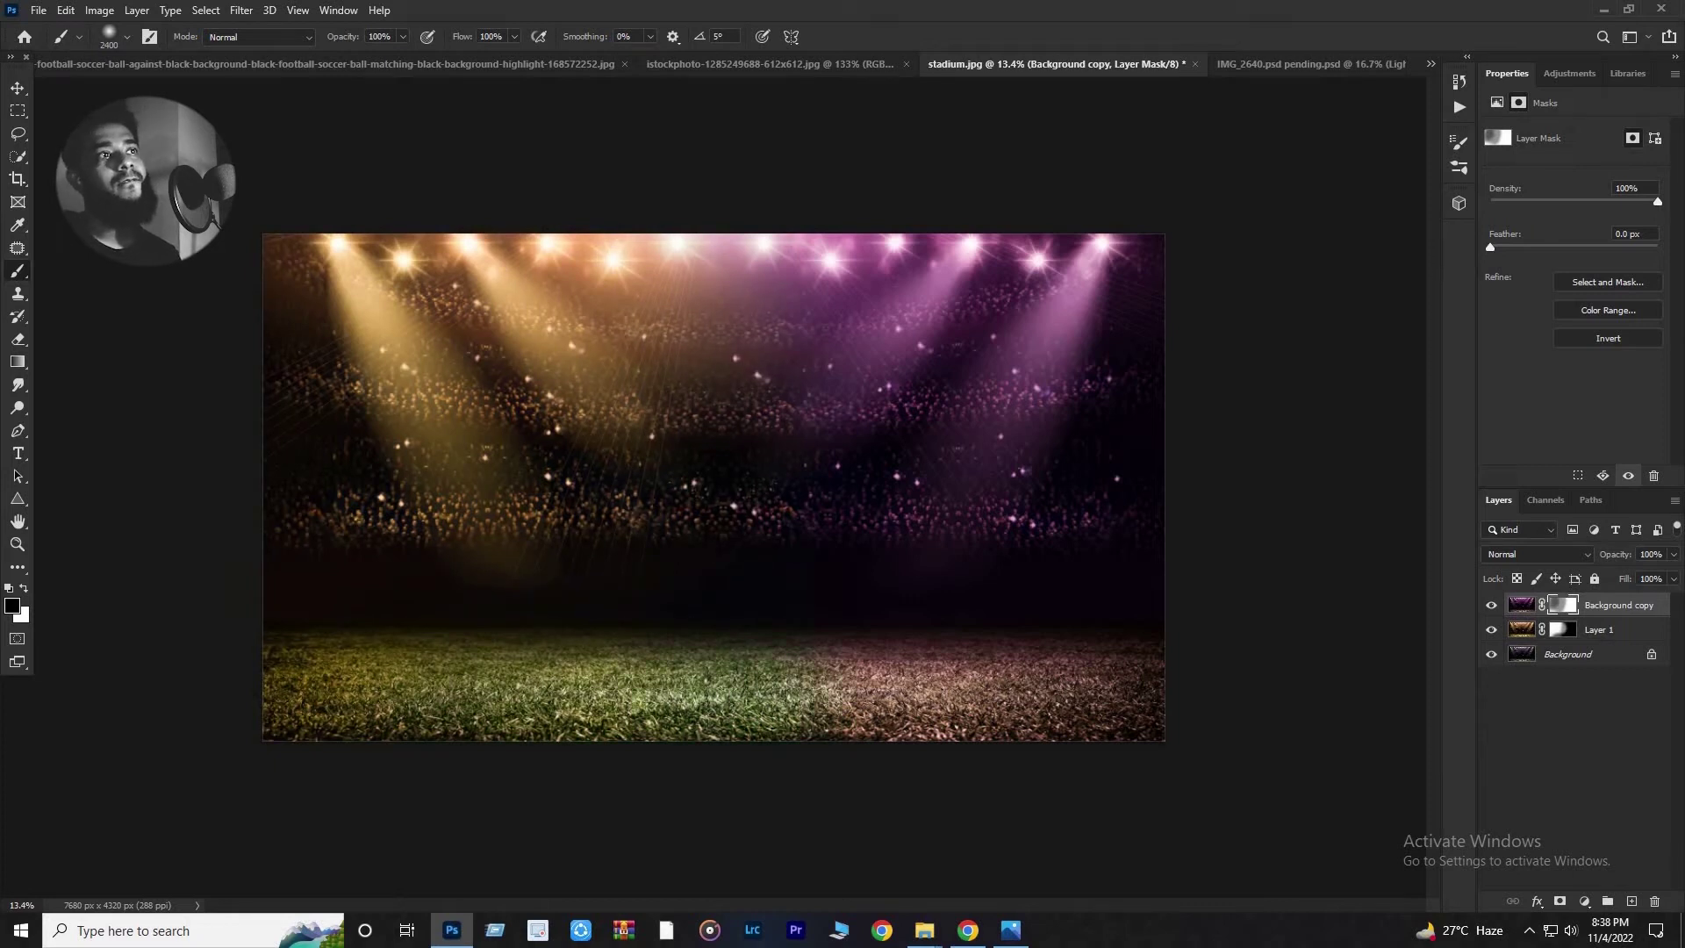
Inspect the masked purple and warm layers separately and together with the original Background hidden.
{"action": "left_click_drag", "start_coordinate": [1491, 629], "coordinate": [1489, 669]}
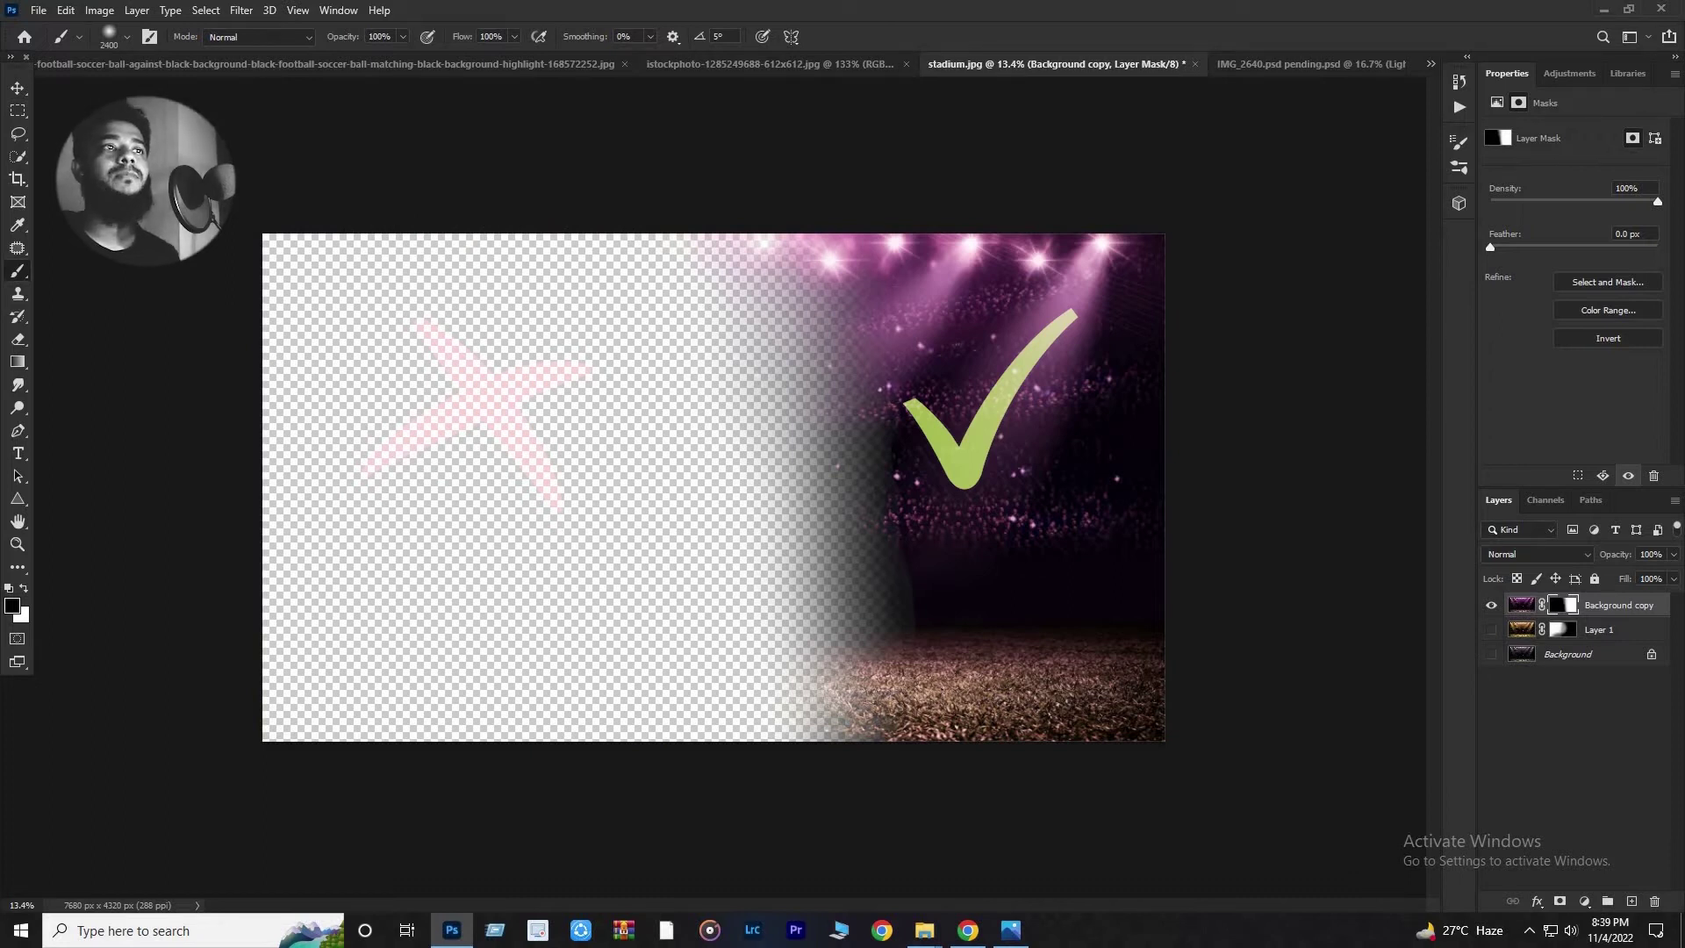
{"action": "left_click", "coordinate": [1491, 629], "text": "alt"}
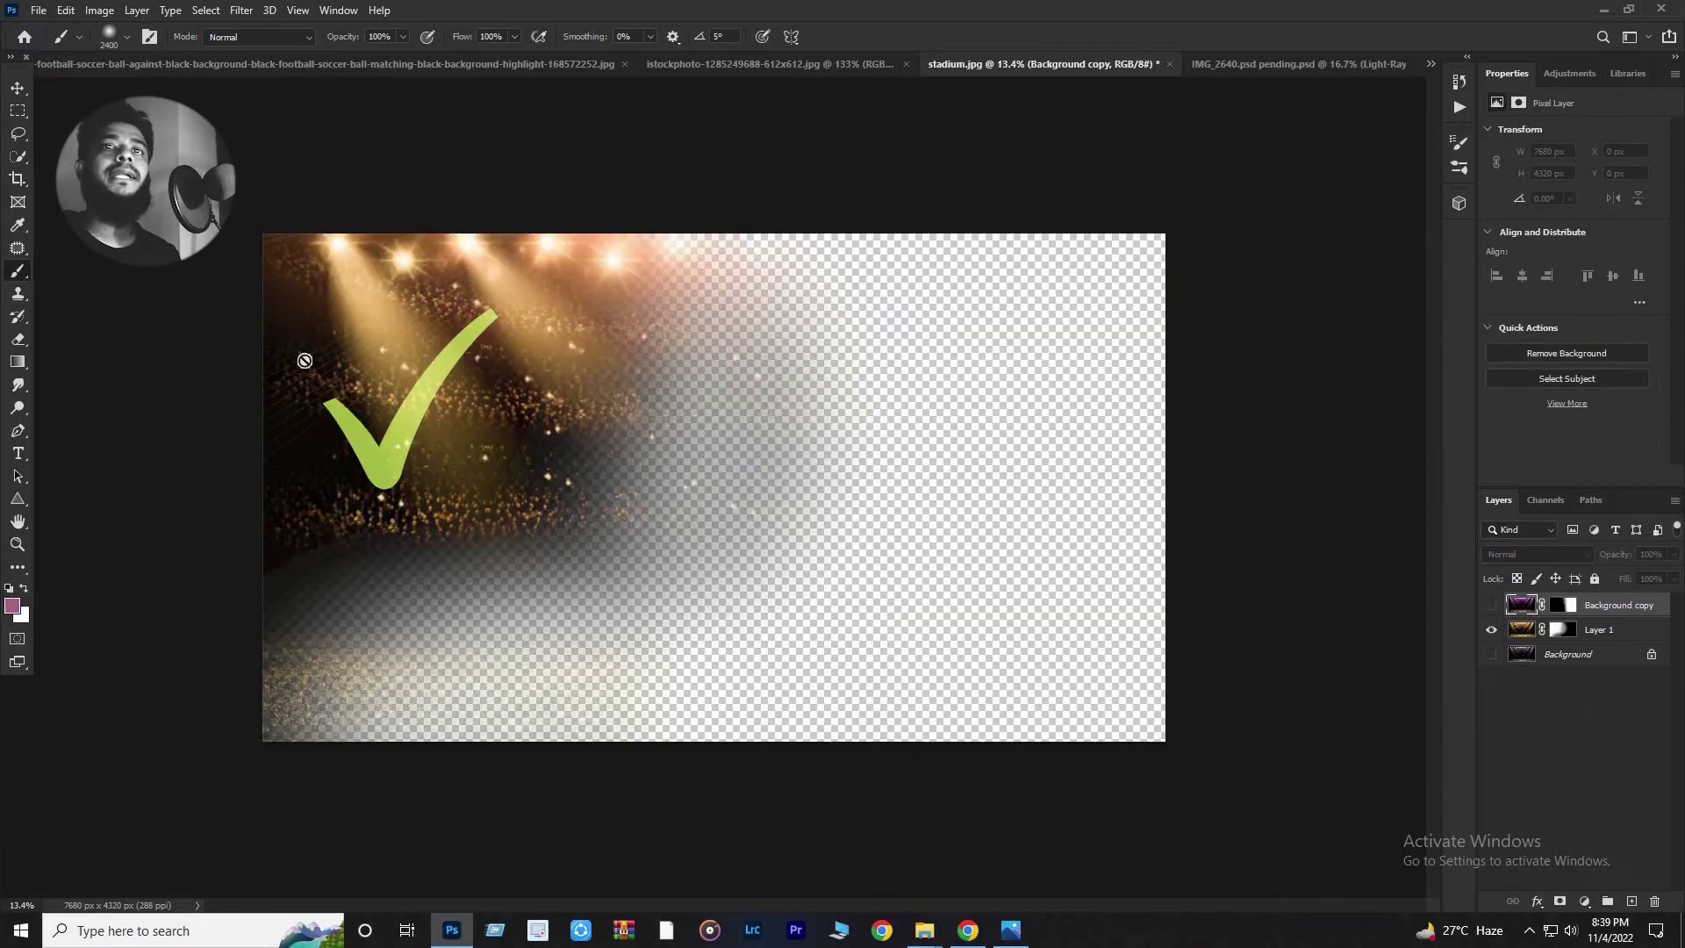
{"action": "left_click", "coordinate": [1491, 629]}
{"action": "left_click", "coordinate": [1491, 605]}
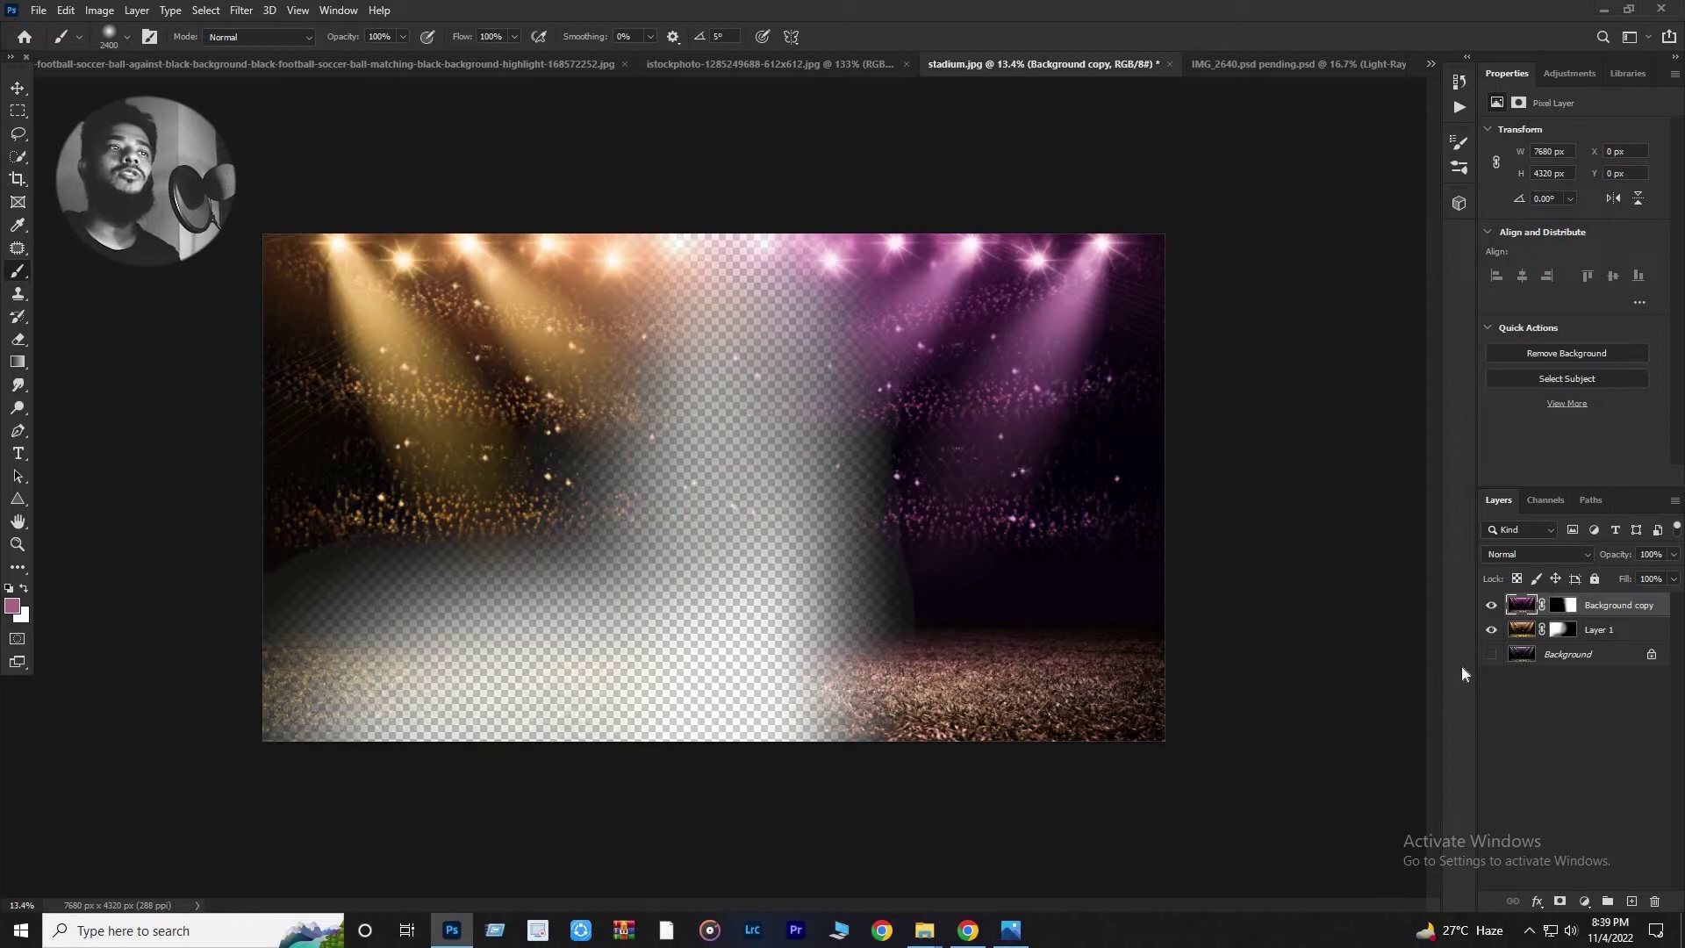
Show the original Background layer and soften the purple layer's mask with a white brush at 24% opacity and 35% flow.
{"action": "left_click", "coordinate": [1490, 655]}
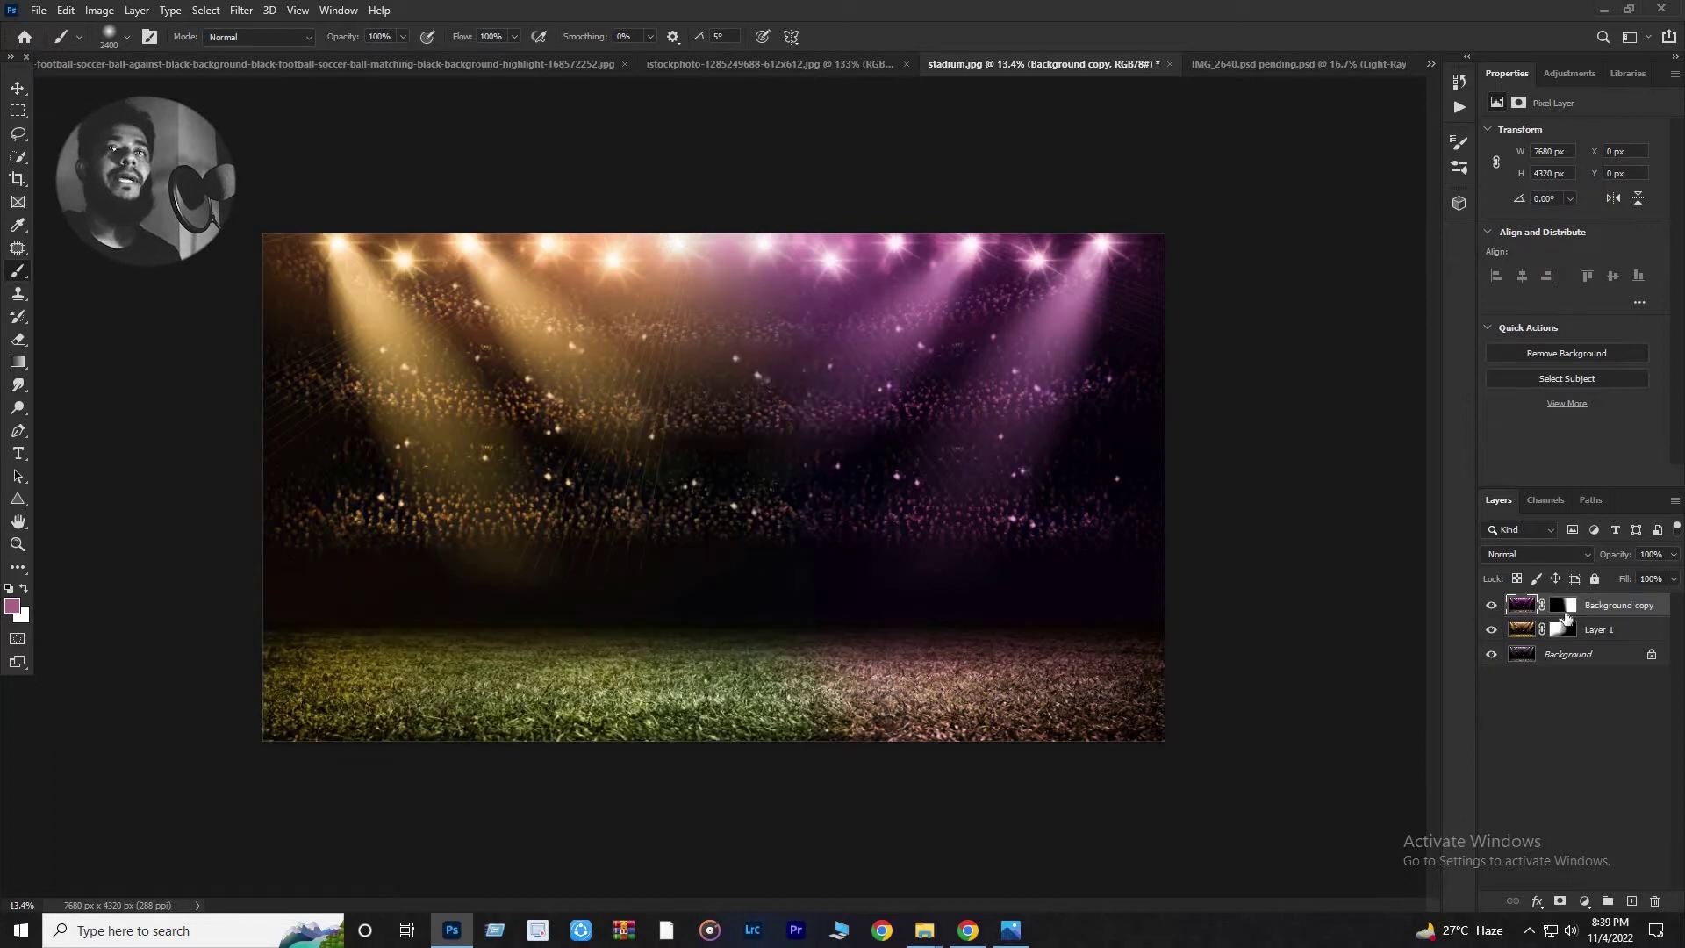
{"action": "left_click", "coordinate": [1552, 607]}
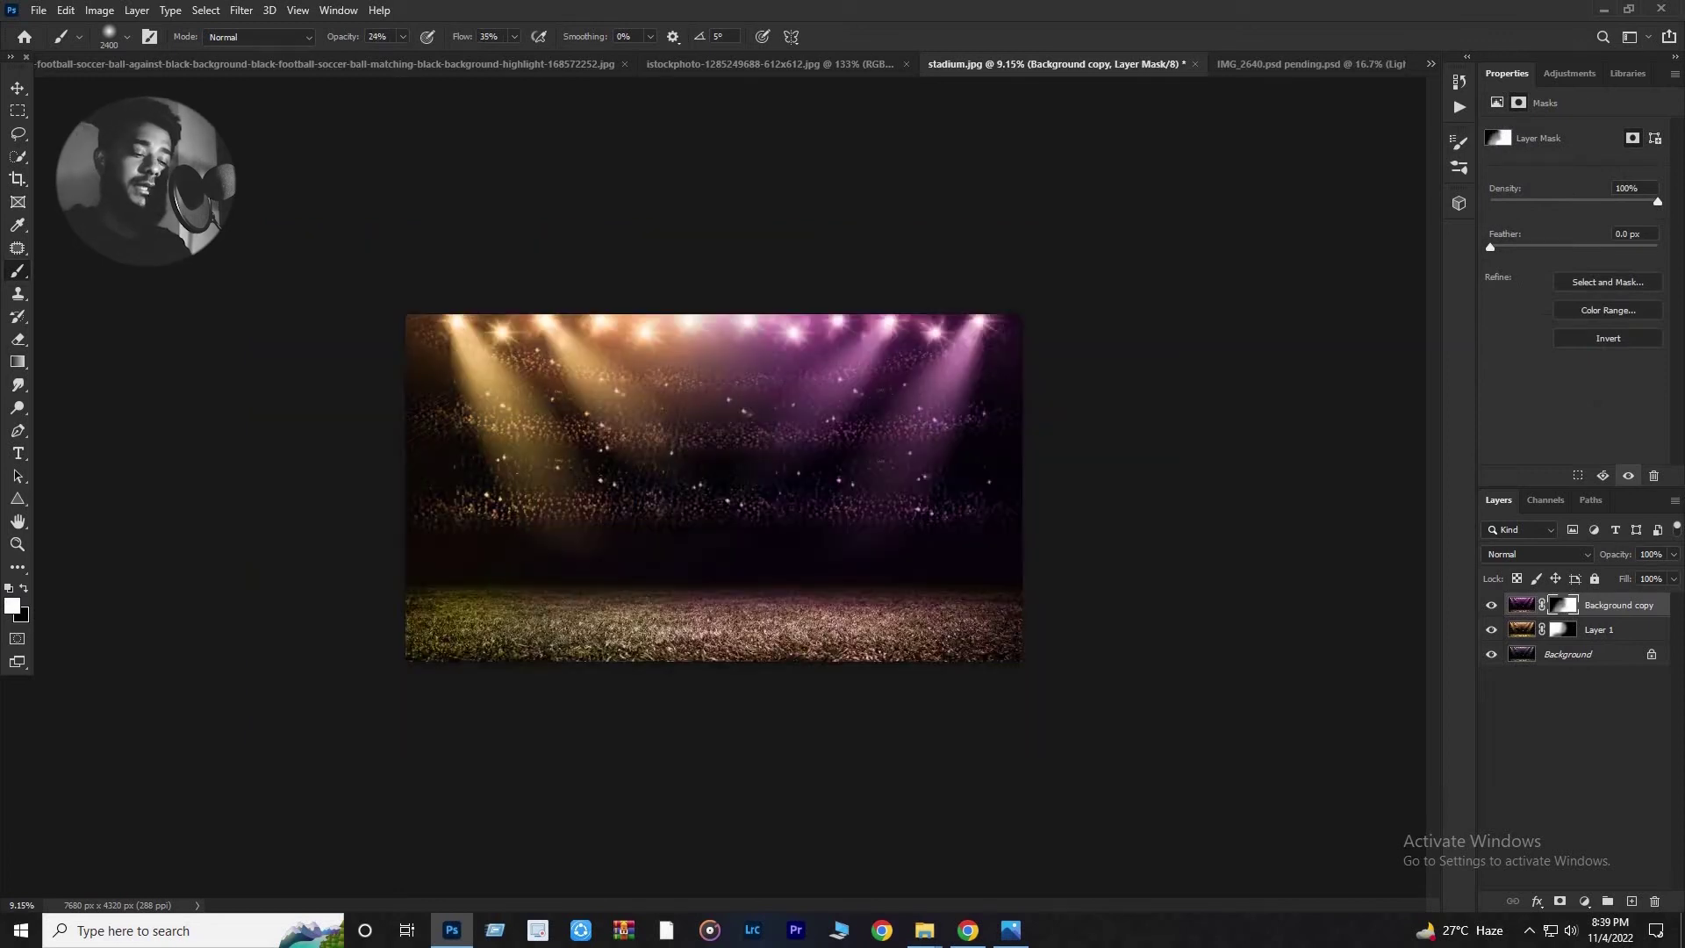
{"action": "scroll", "coordinate": [669, 566], "scroll_direction": "up", "scroll_amount": 4}
{"action": "scroll", "coordinate": [670, 566], "scroll_direction": "down", "scroll_amount": 3}
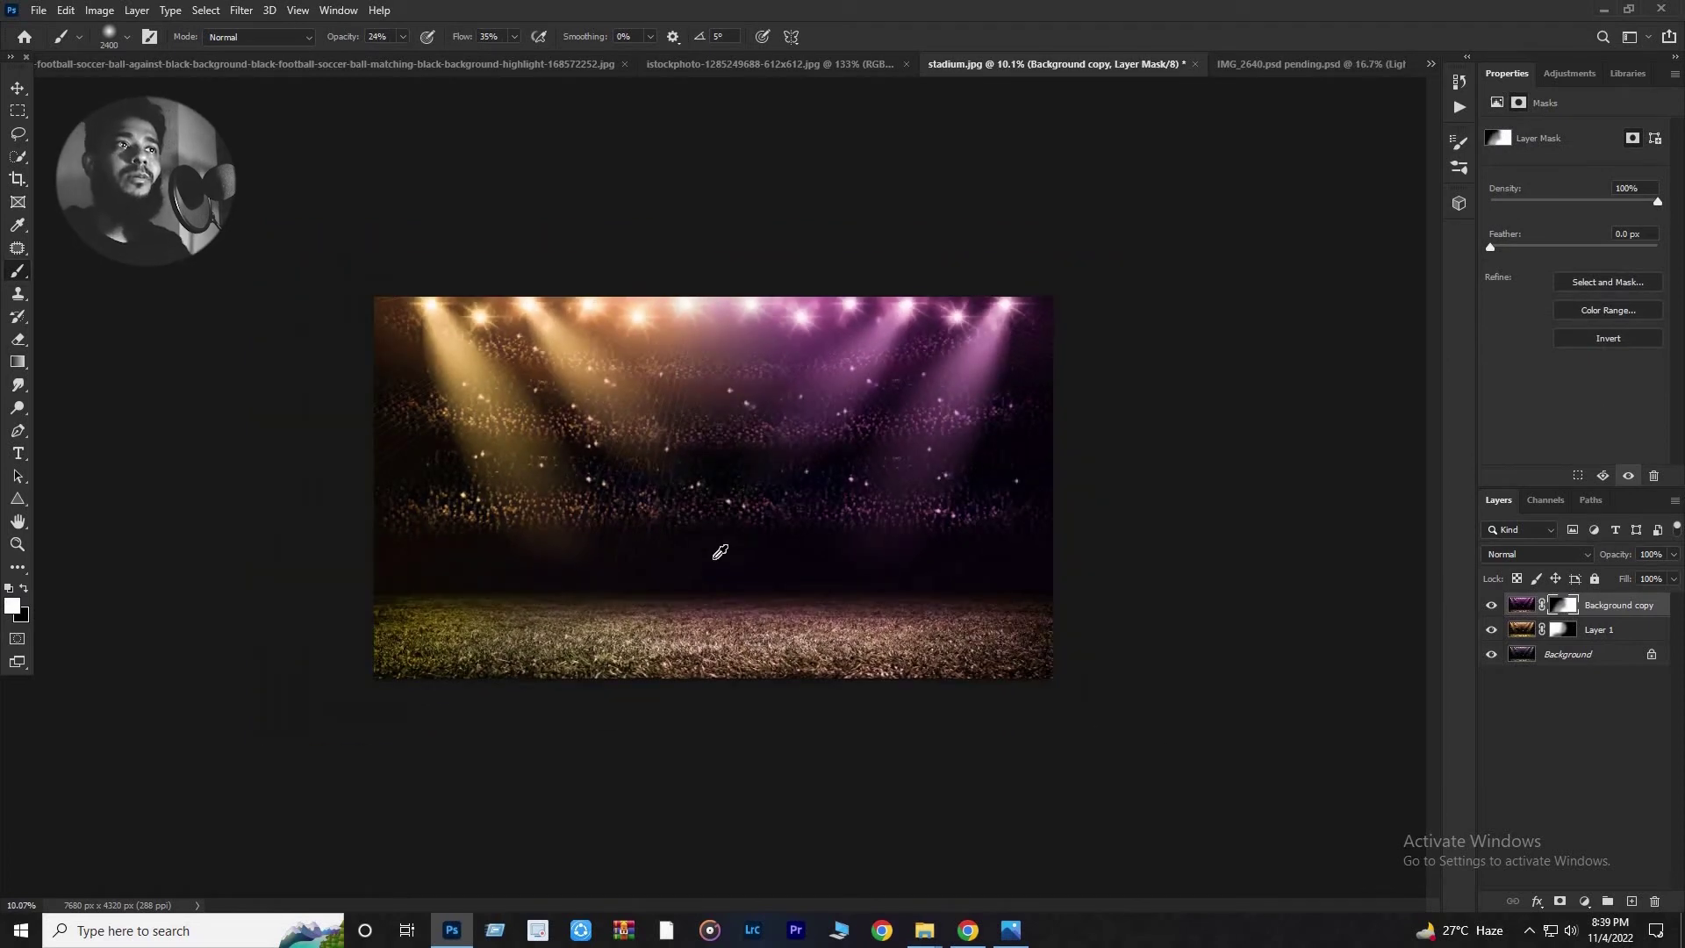
{"action": "scroll", "coordinate": [709, 573], "scroll_direction": "down", "scroll_amount": 2}
{"action": "scroll", "coordinate": [716, 489], "scroll_direction": "up", "scroll_amount": 1}
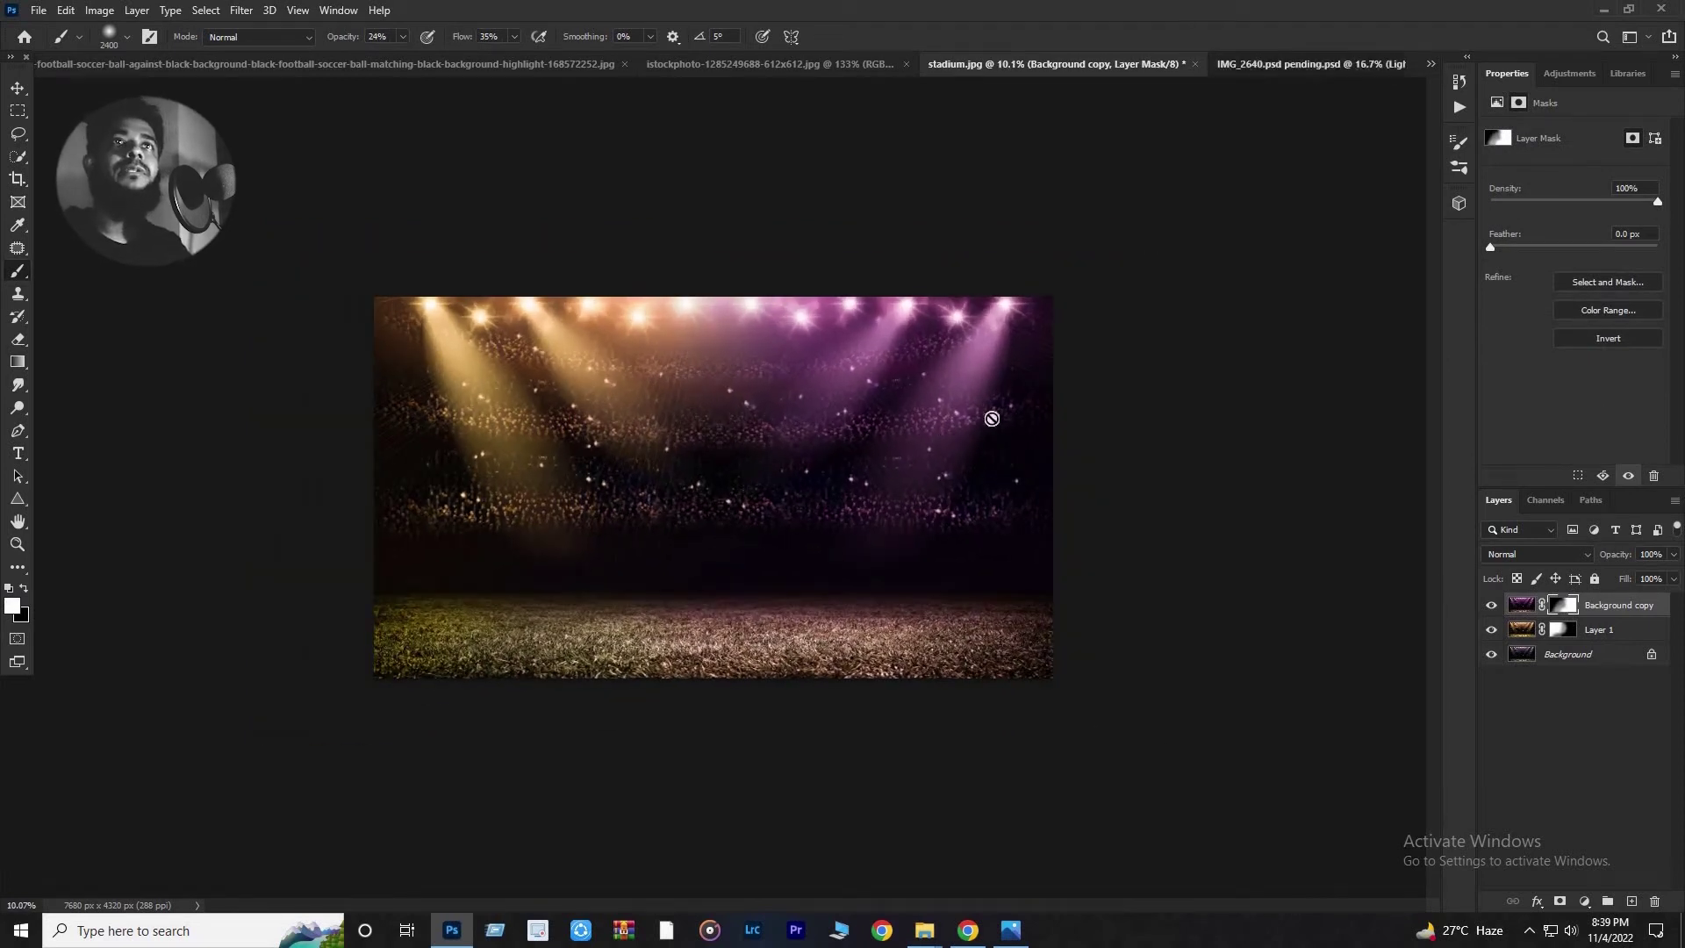
Merge all visible stadium layers into a single Background layer.
{"action": "key", "text": "v"}
{"action": "key", "text": "ctrl+shift+e"}
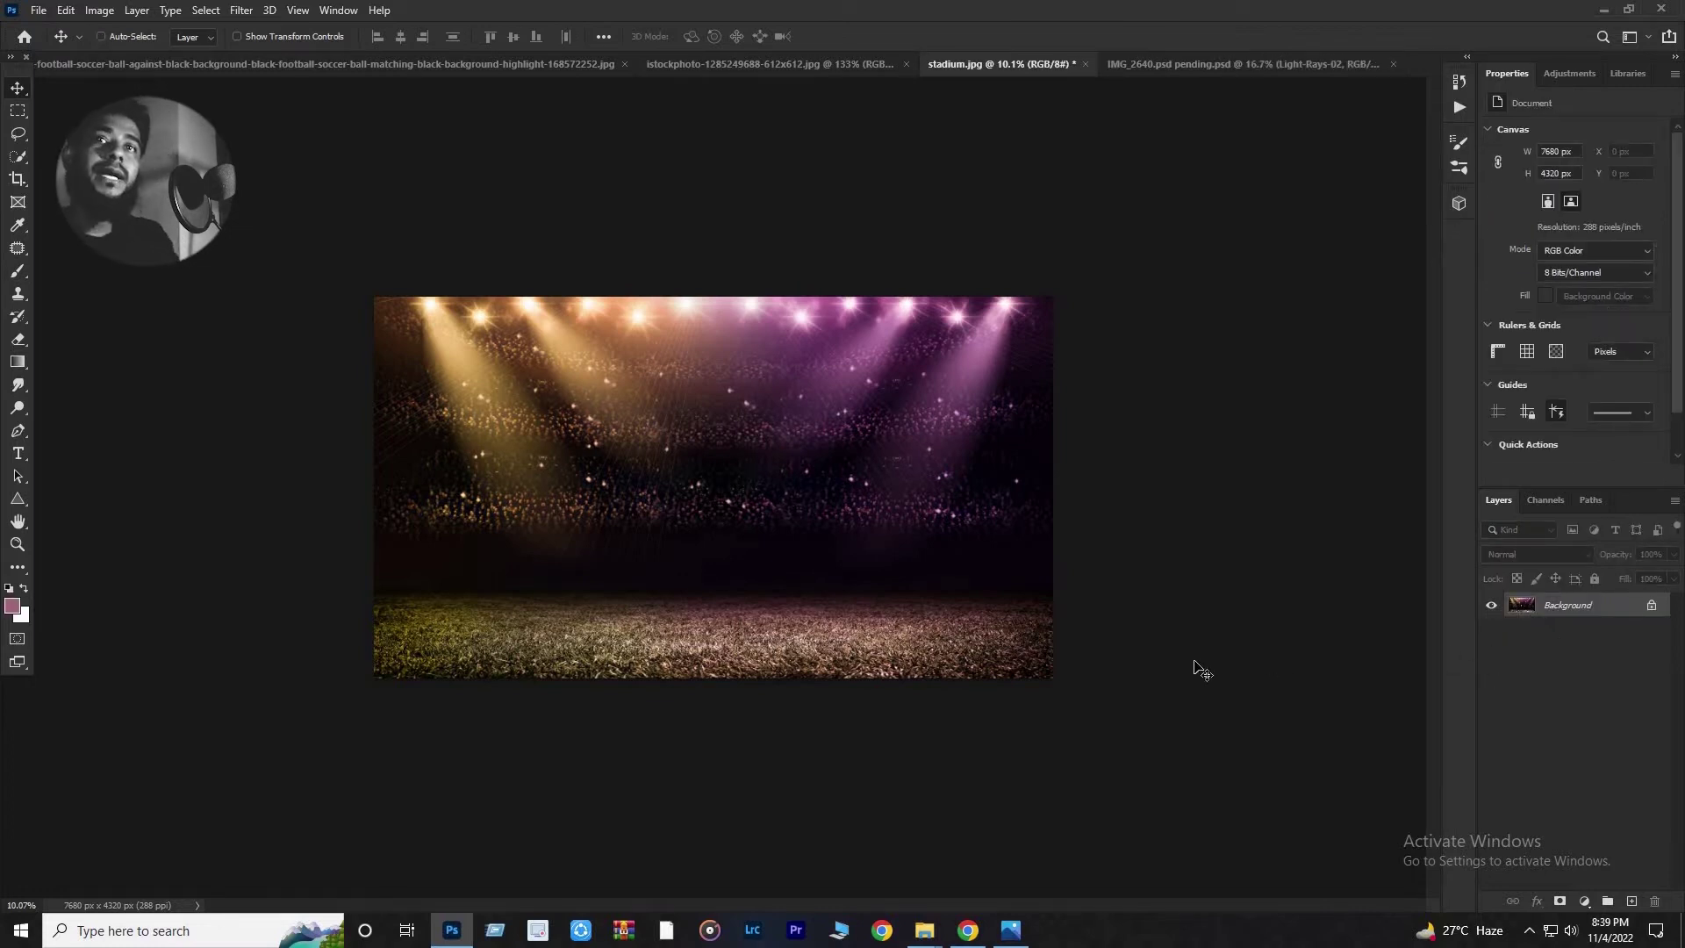
Bring the cut-out man from the IMG_2640 document into the stadium and scale him to about 2199 × 2962 px, standing on the grass.
{"action": "left_click_drag", "start_coordinate": [885, 293], "coordinate": [721, 485]}
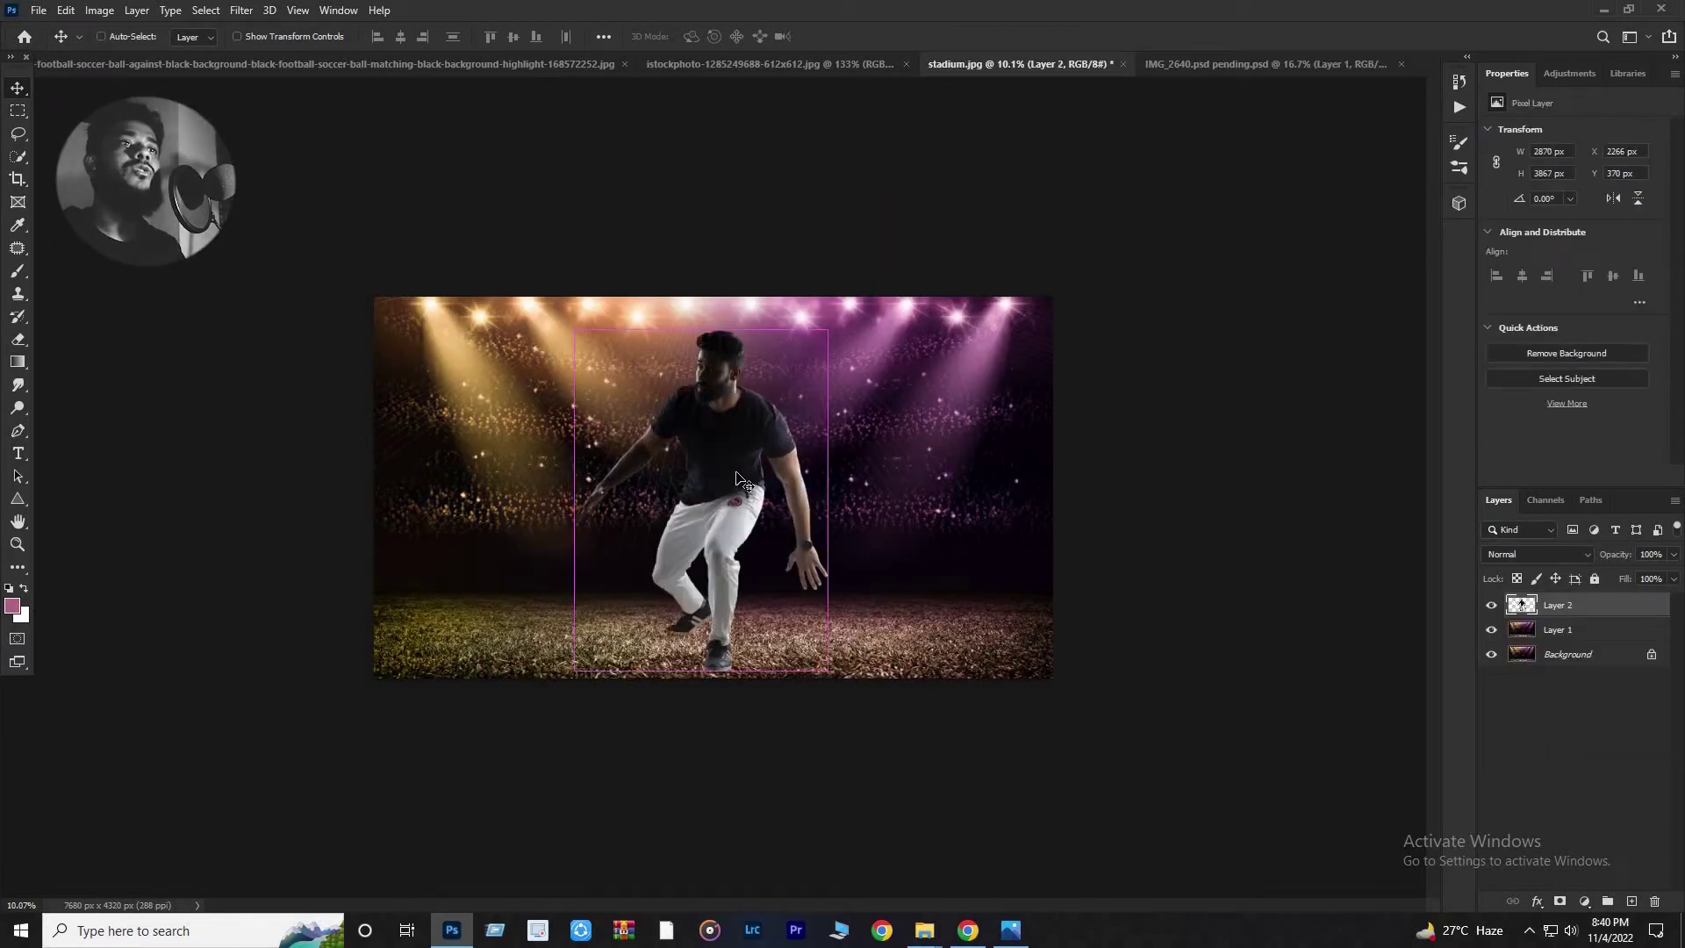
{"action": "key", "text": "ctrl+t"}
{"action": "left_click_drag", "start_coordinate": [571, 329], "coordinate": [648, 430]}
{"action": "left_click_drag", "start_coordinate": [728, 524], "coordinate": [670, 494]}
{"action": "left_click_drag", "start_coordinate": [768, 639], "coordinate": [784, 662]}
{"action": "key", "text": "Return"}
{"action": "scroll", "coordinate": [702, 675], "scroll_direction": "up", "scroll_amount": 5}
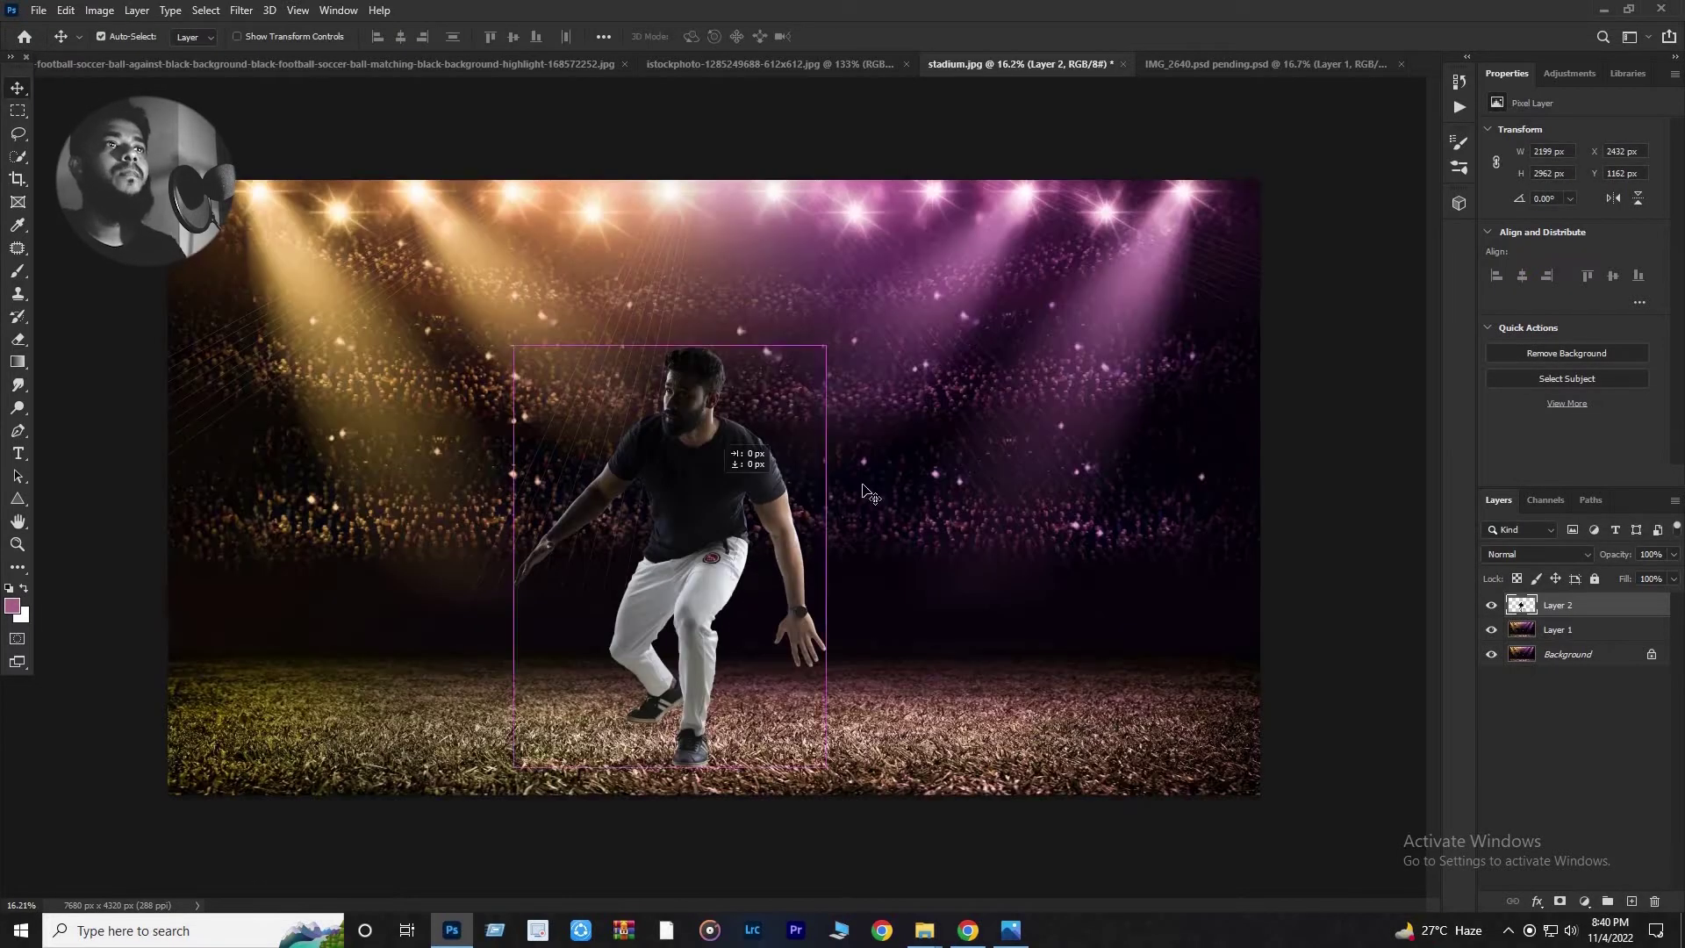
Duplicate the man's layer and warm the copy with the Camera Raw filter, using Temperature +100.
{"action": "scroll", "coordinate": [347, 365], "scroll_direction": "down", "scroll_amount": 2}
{"action": "scroll", "coordinate": [348, 369], "scroll_direction": "down", "scroll_amount": 1}
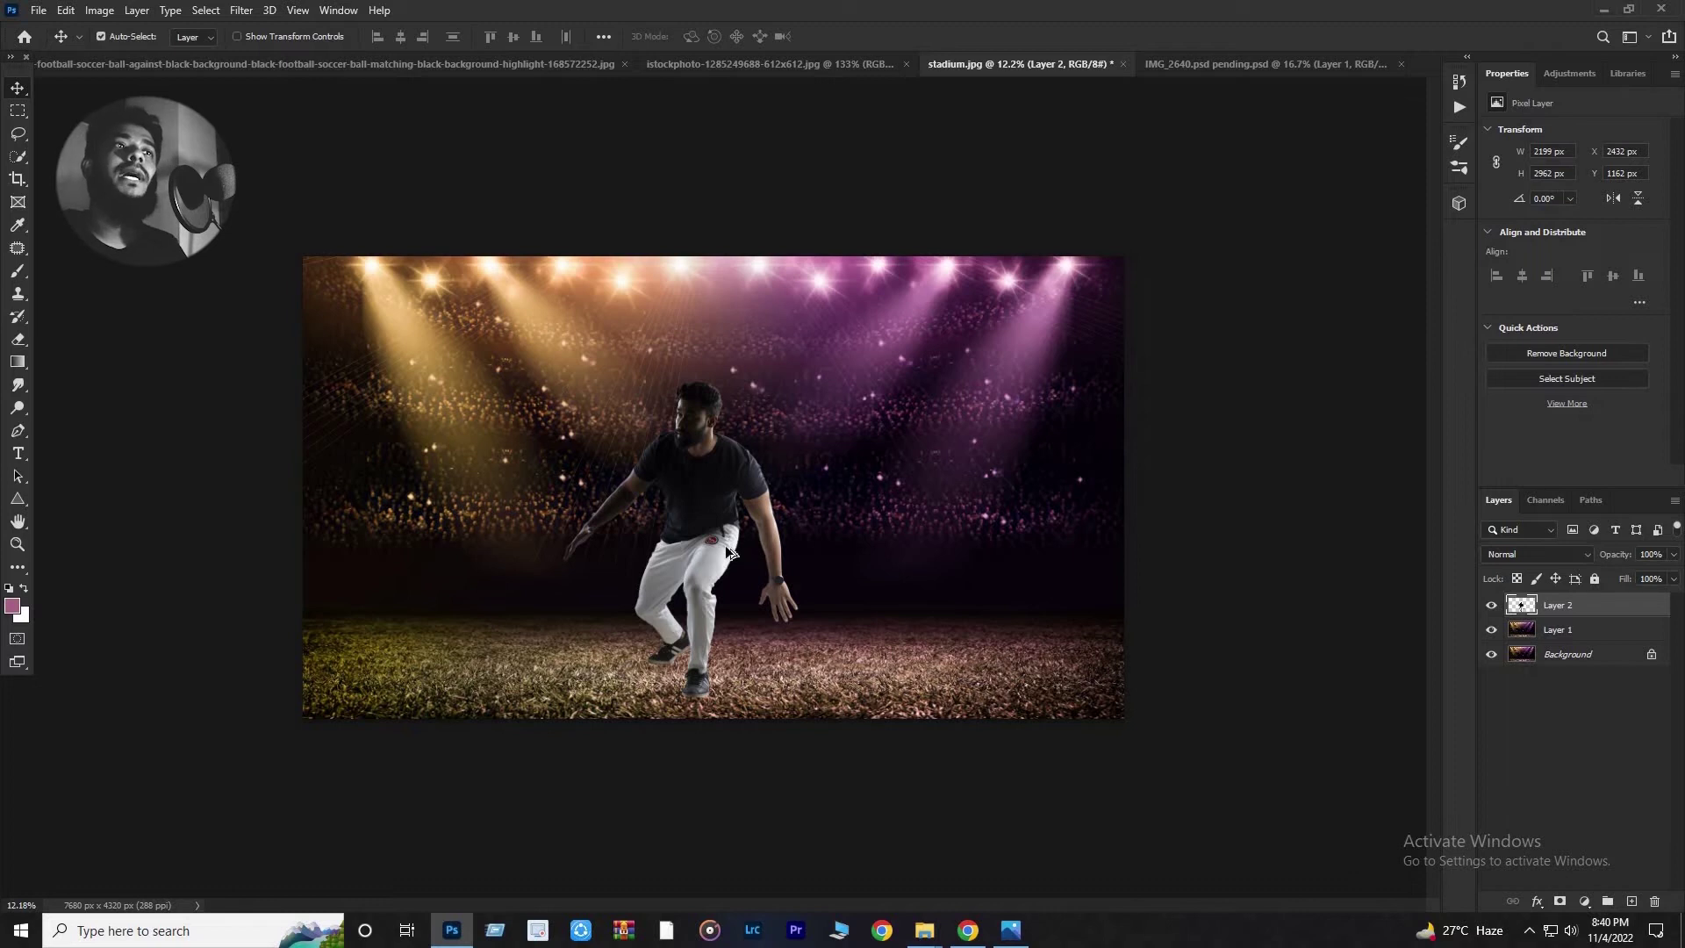
{"action": "scroll", "coordinate": [733, 551], "scroll_direction": "up", "scroll_amount": 2}
{"action": "scroll", "coordinate": [658, 487], "scroll_direction": "up", "scroll_amount": 2}
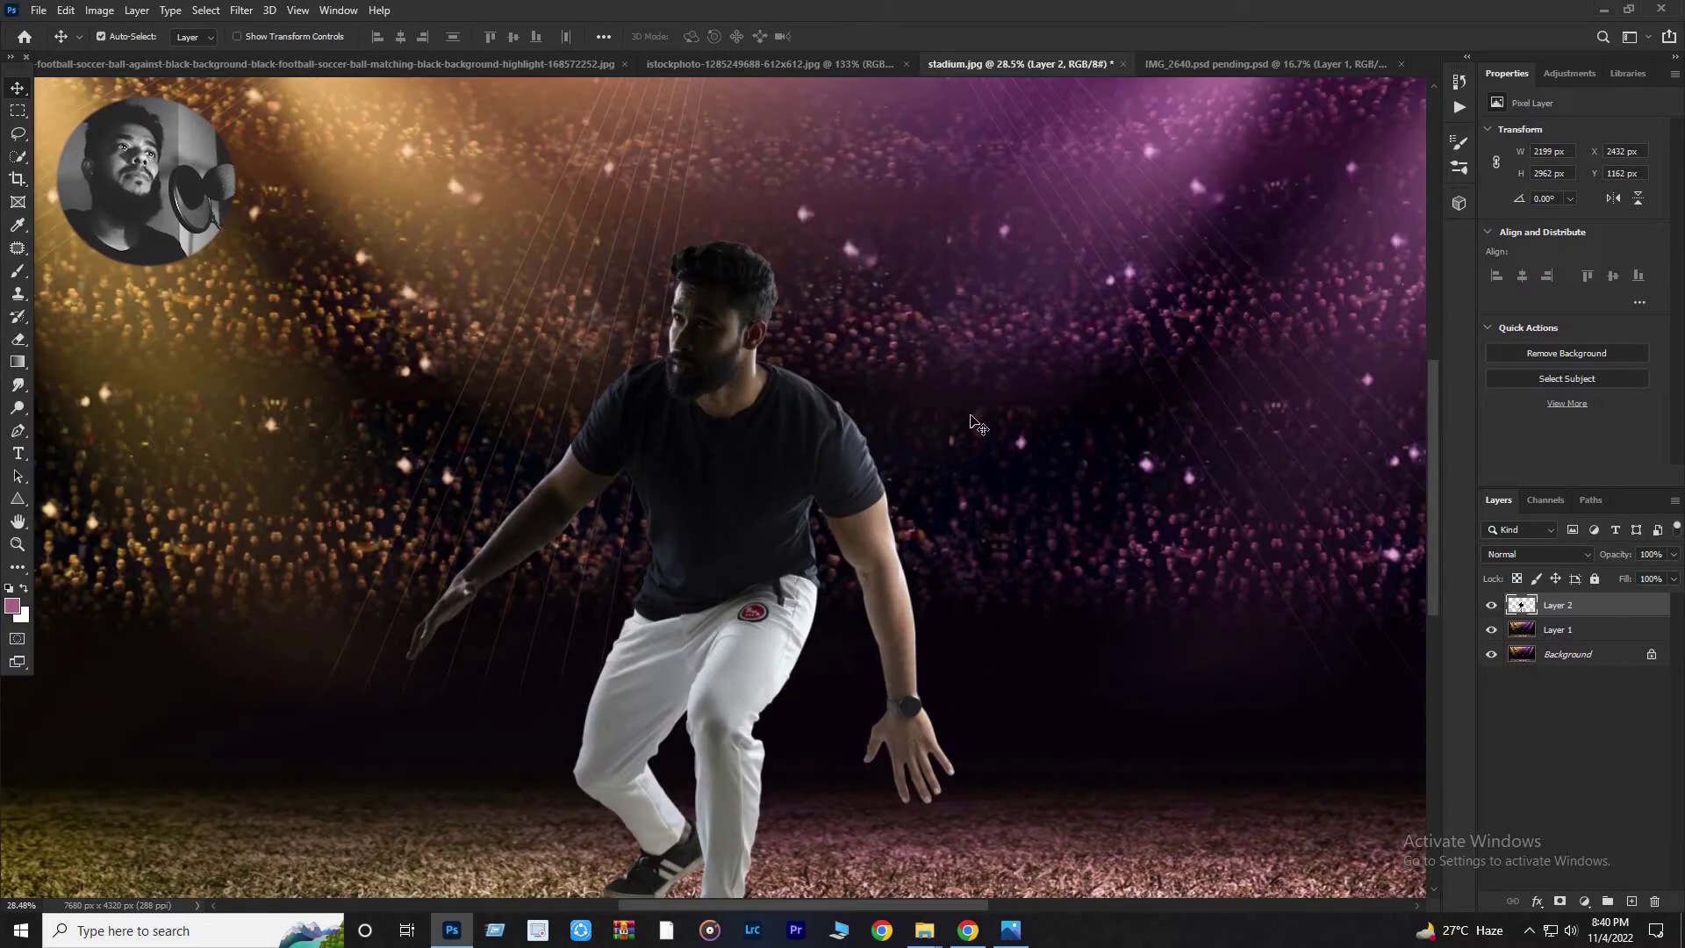
{"action": "scroll", "coordinate": [965, 497], "scroll_direction": "down", "scroll_amount": 2}
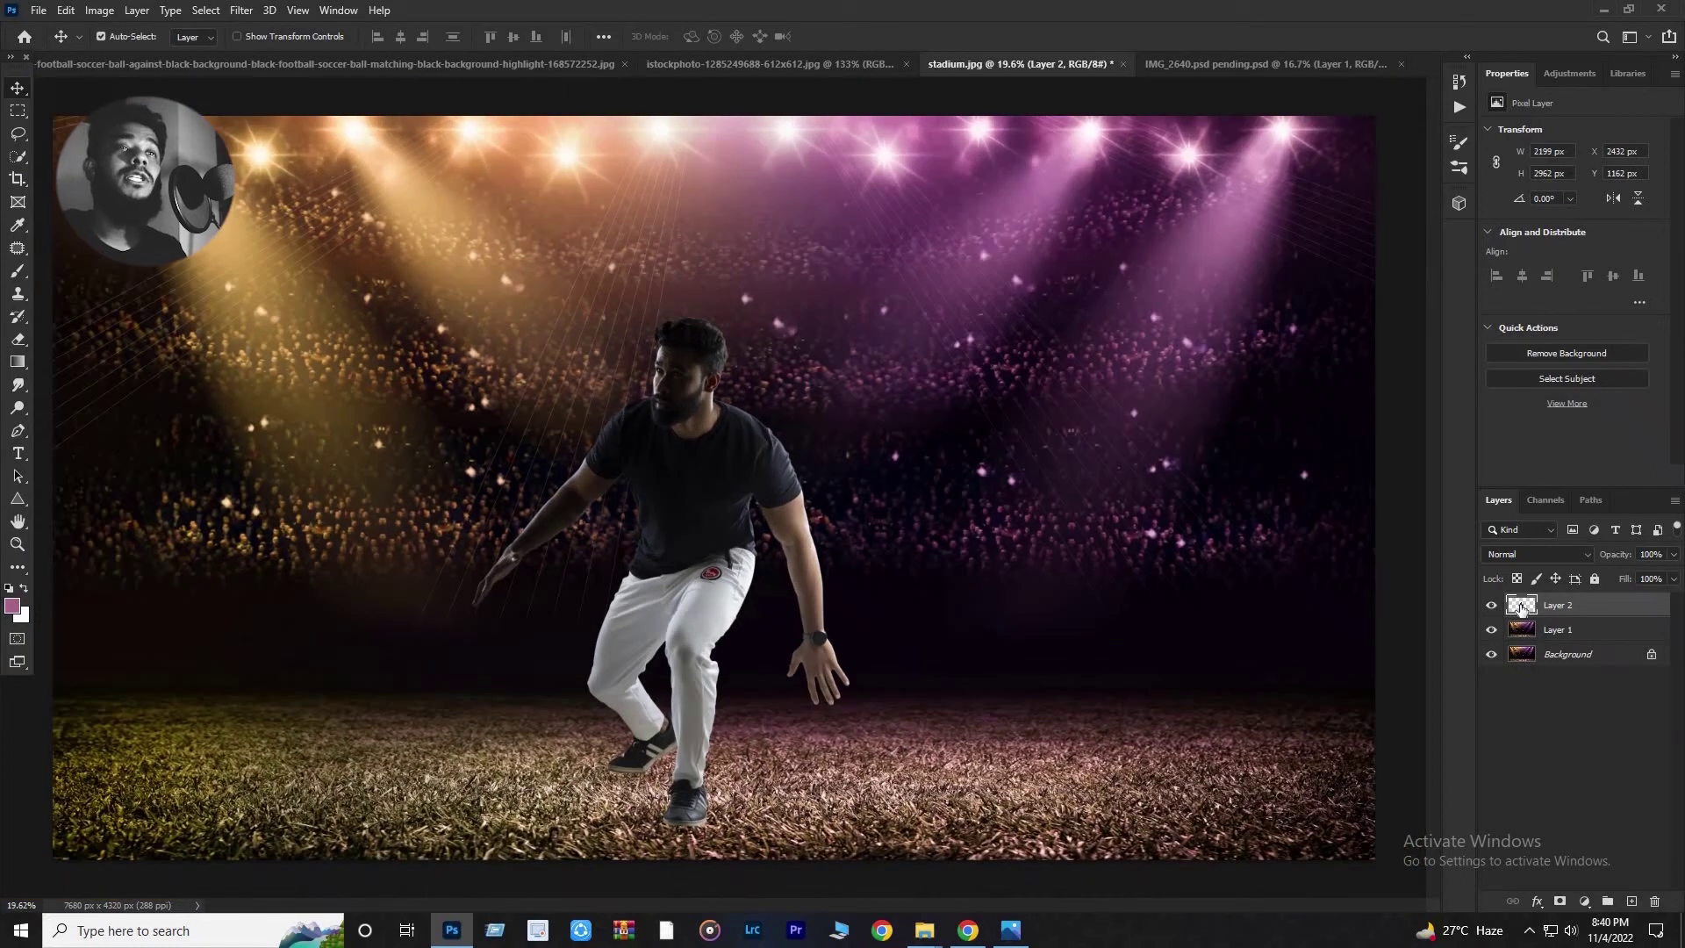
{"action": "left_click", "coordinate": [1525, 611], "text": "ctrl"}
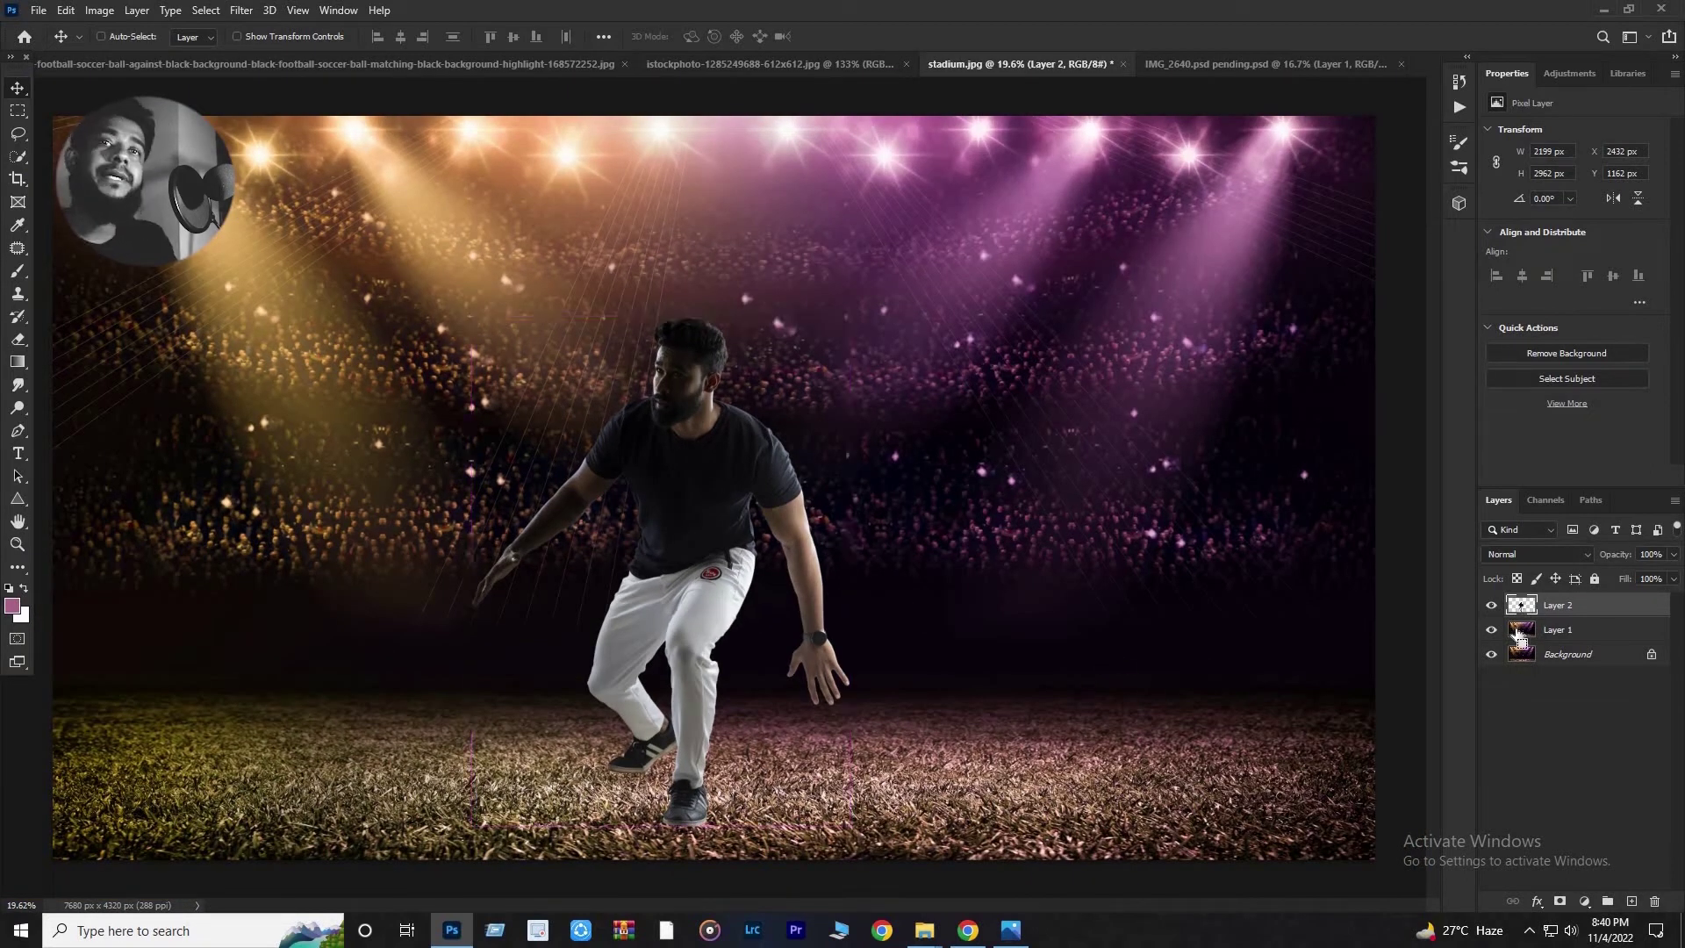
{"action": "key", "text": "ctrl+j"}
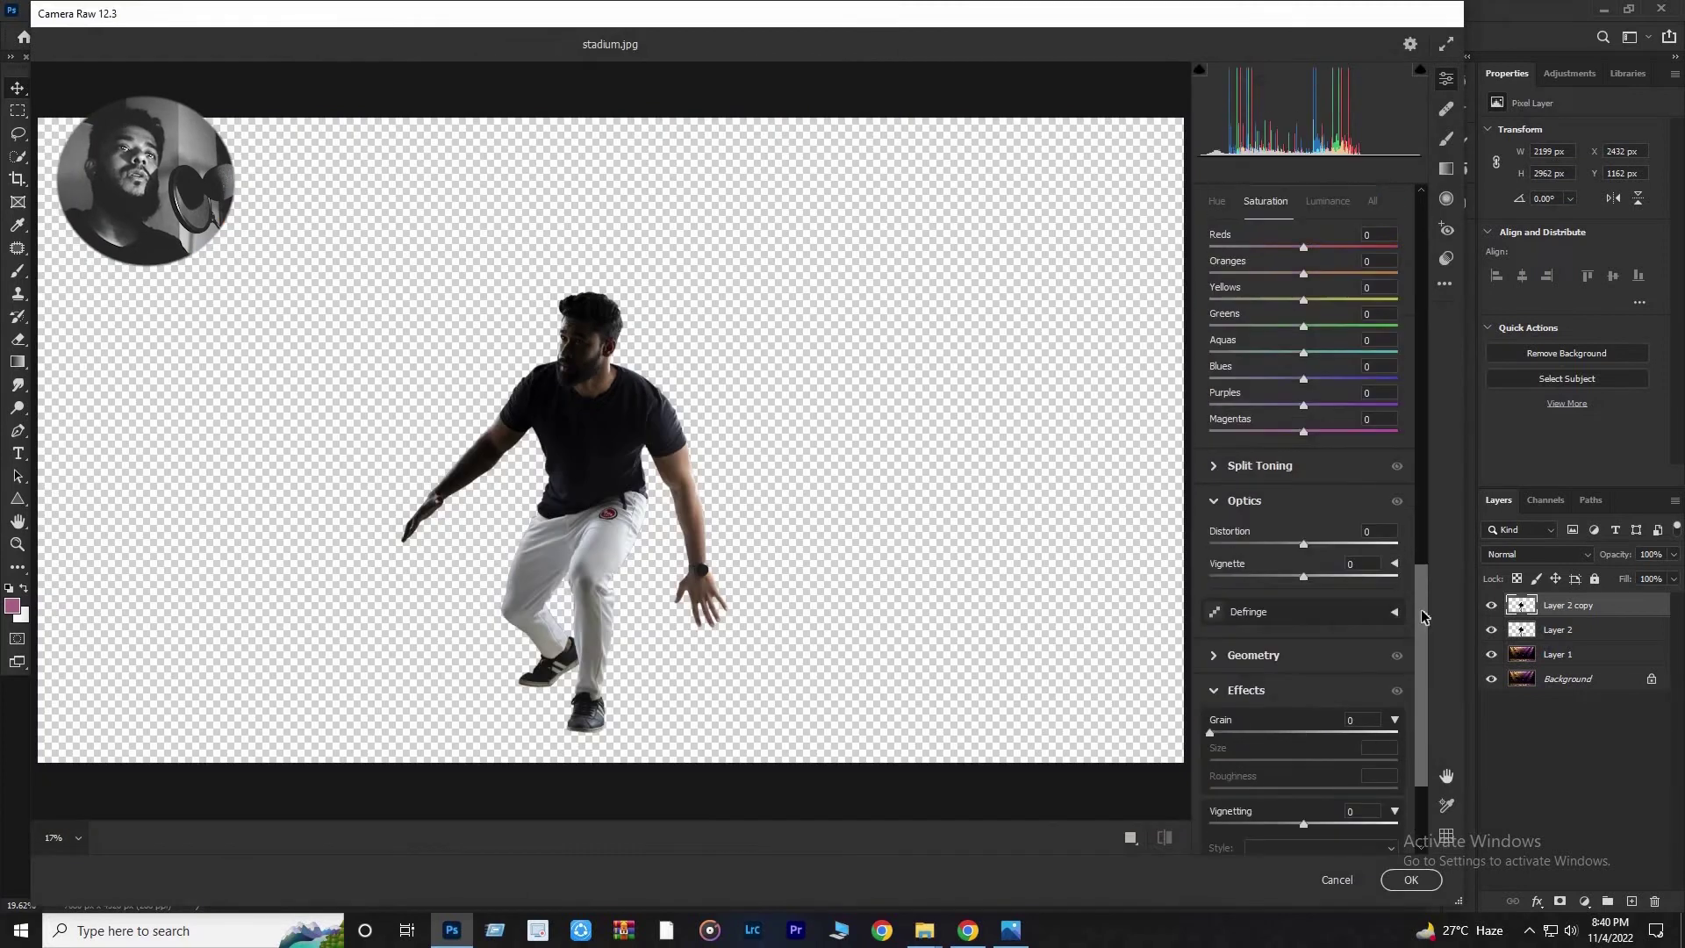
{"action": "left_click_drag", "start_coordinate": [1428, 612], "coordinate": [1404, 337]}
{"action": "left_click", "coordinate": [1411, 879]}
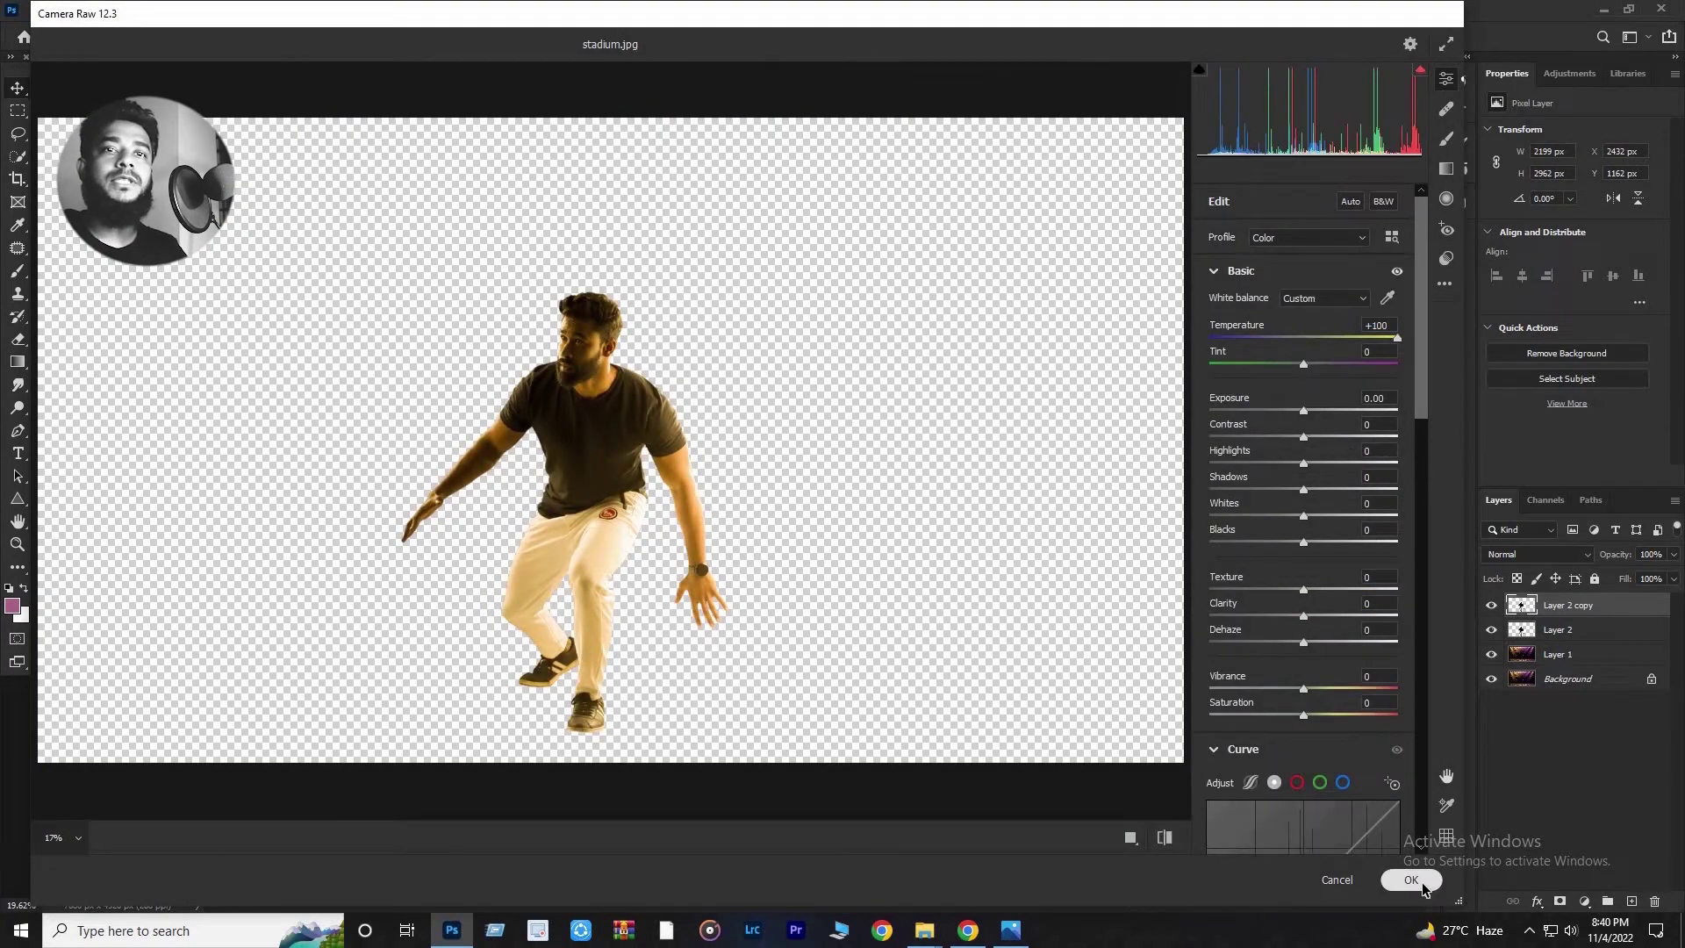
Add a layer mask to the warm copy and paint the man's centre and right side black with brush opacity and flow at 100%.
{"action": "left_click", "coordinate": [1559, 901]}
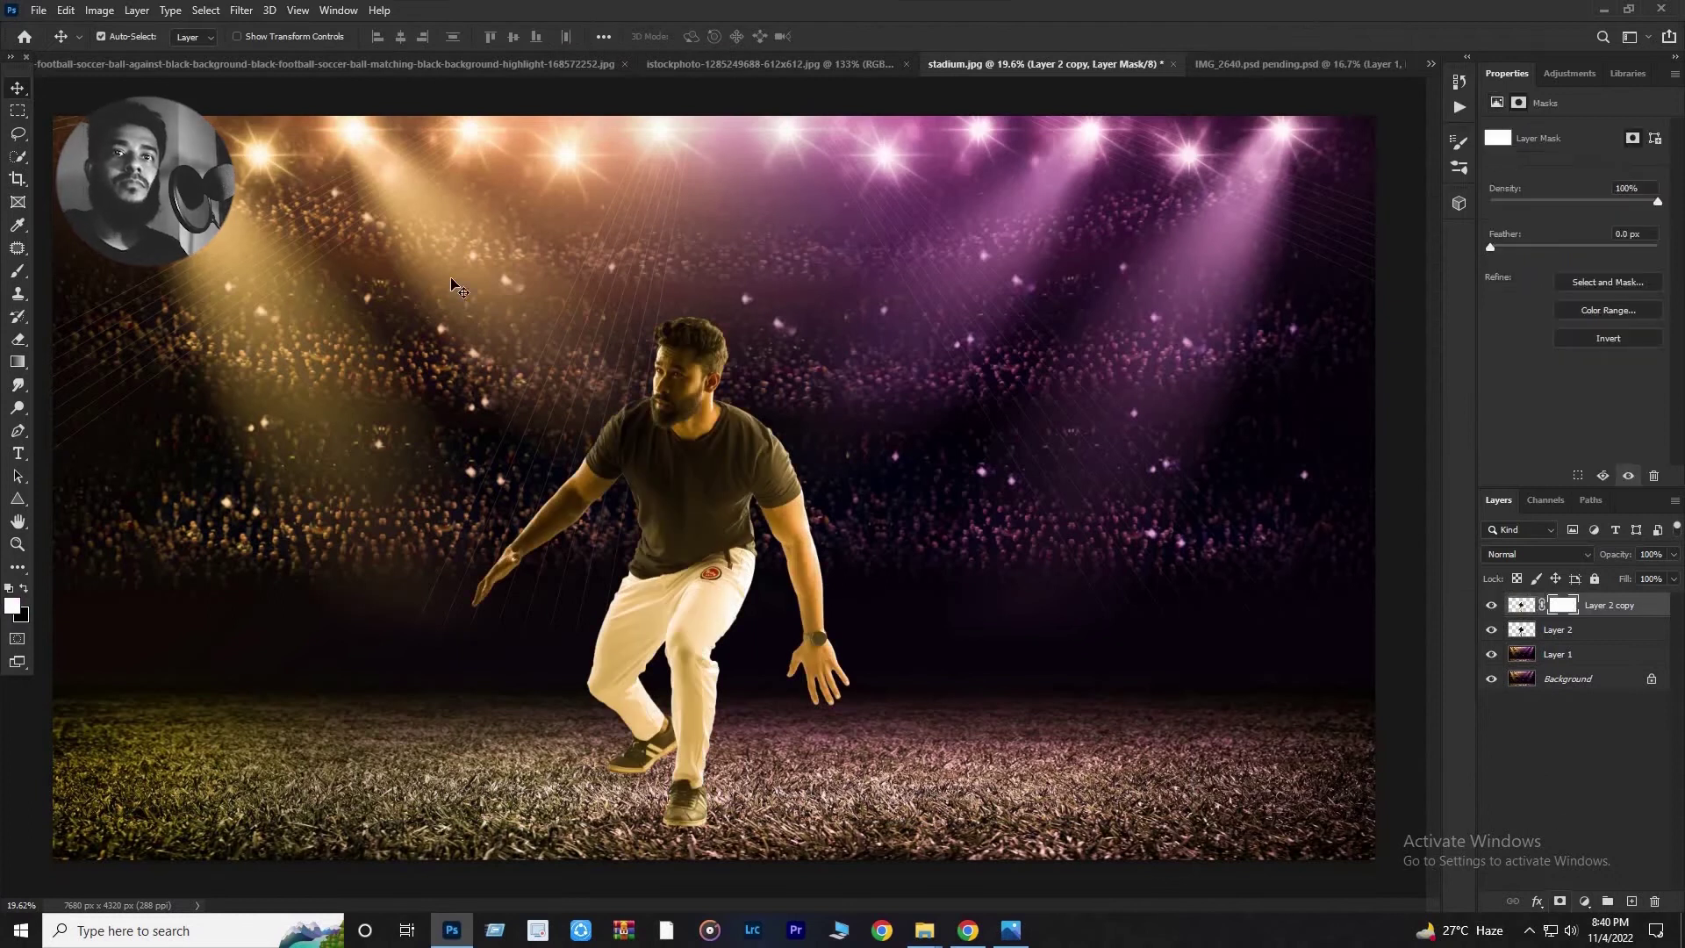
{"action": "key", "text": "b"}
{"action": "key", "text": "x"}
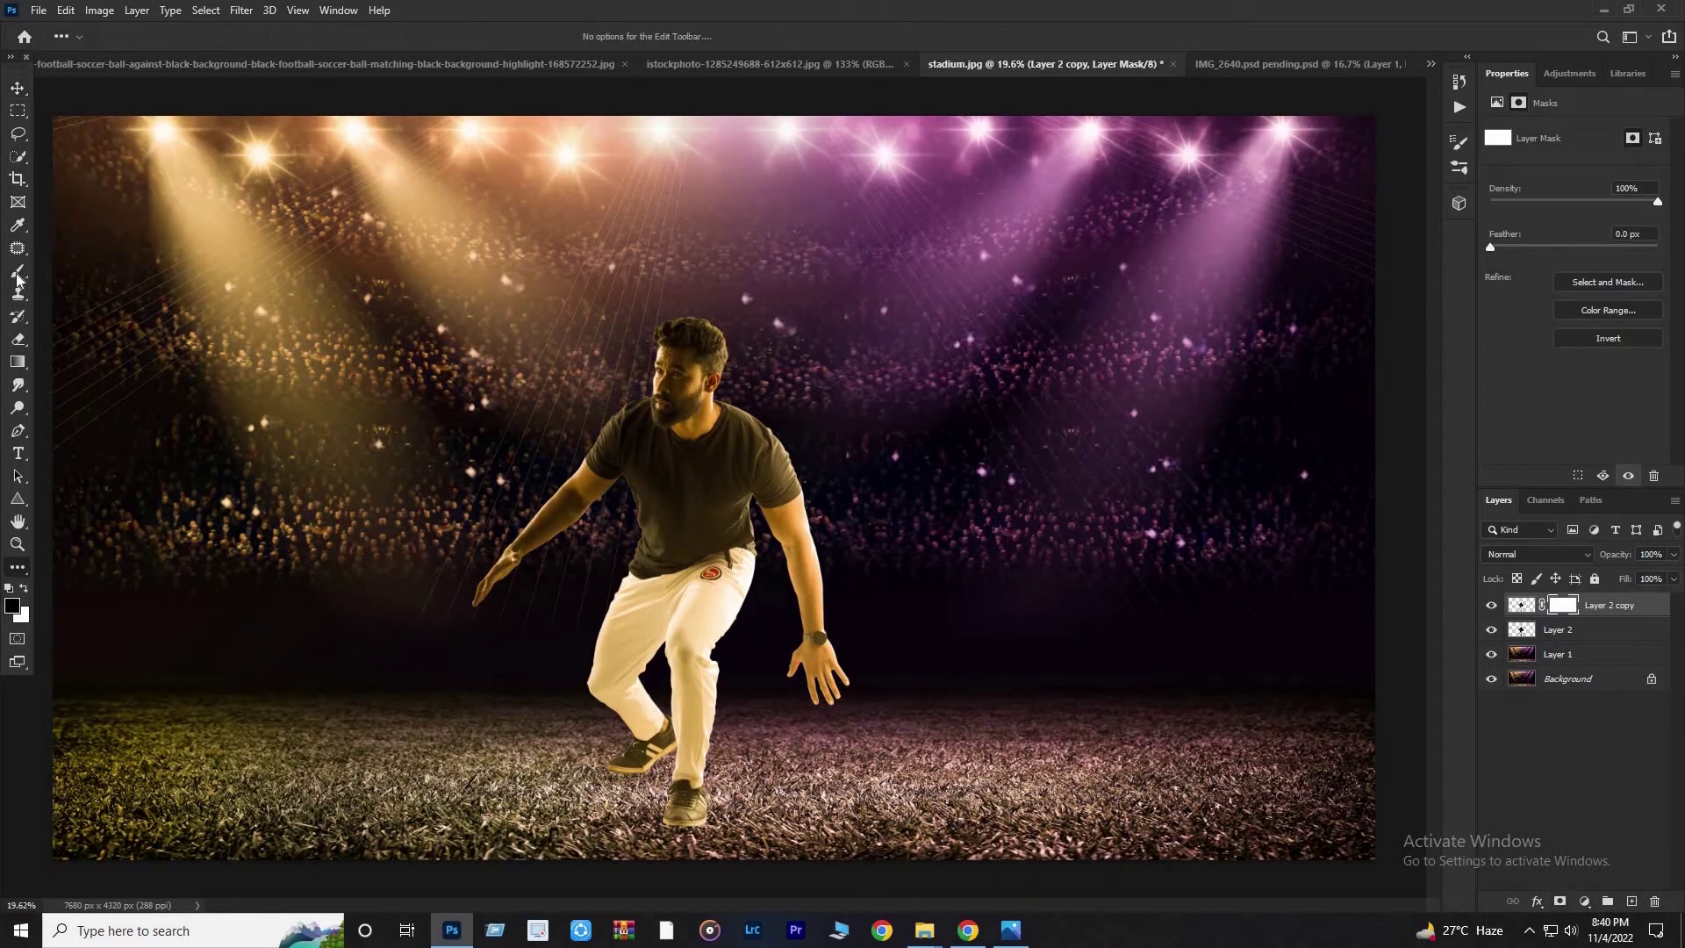
{"action": "left_click", "coordinate": [403, 37]}
{"action": "left_click", "coordinate": [514, 37]}
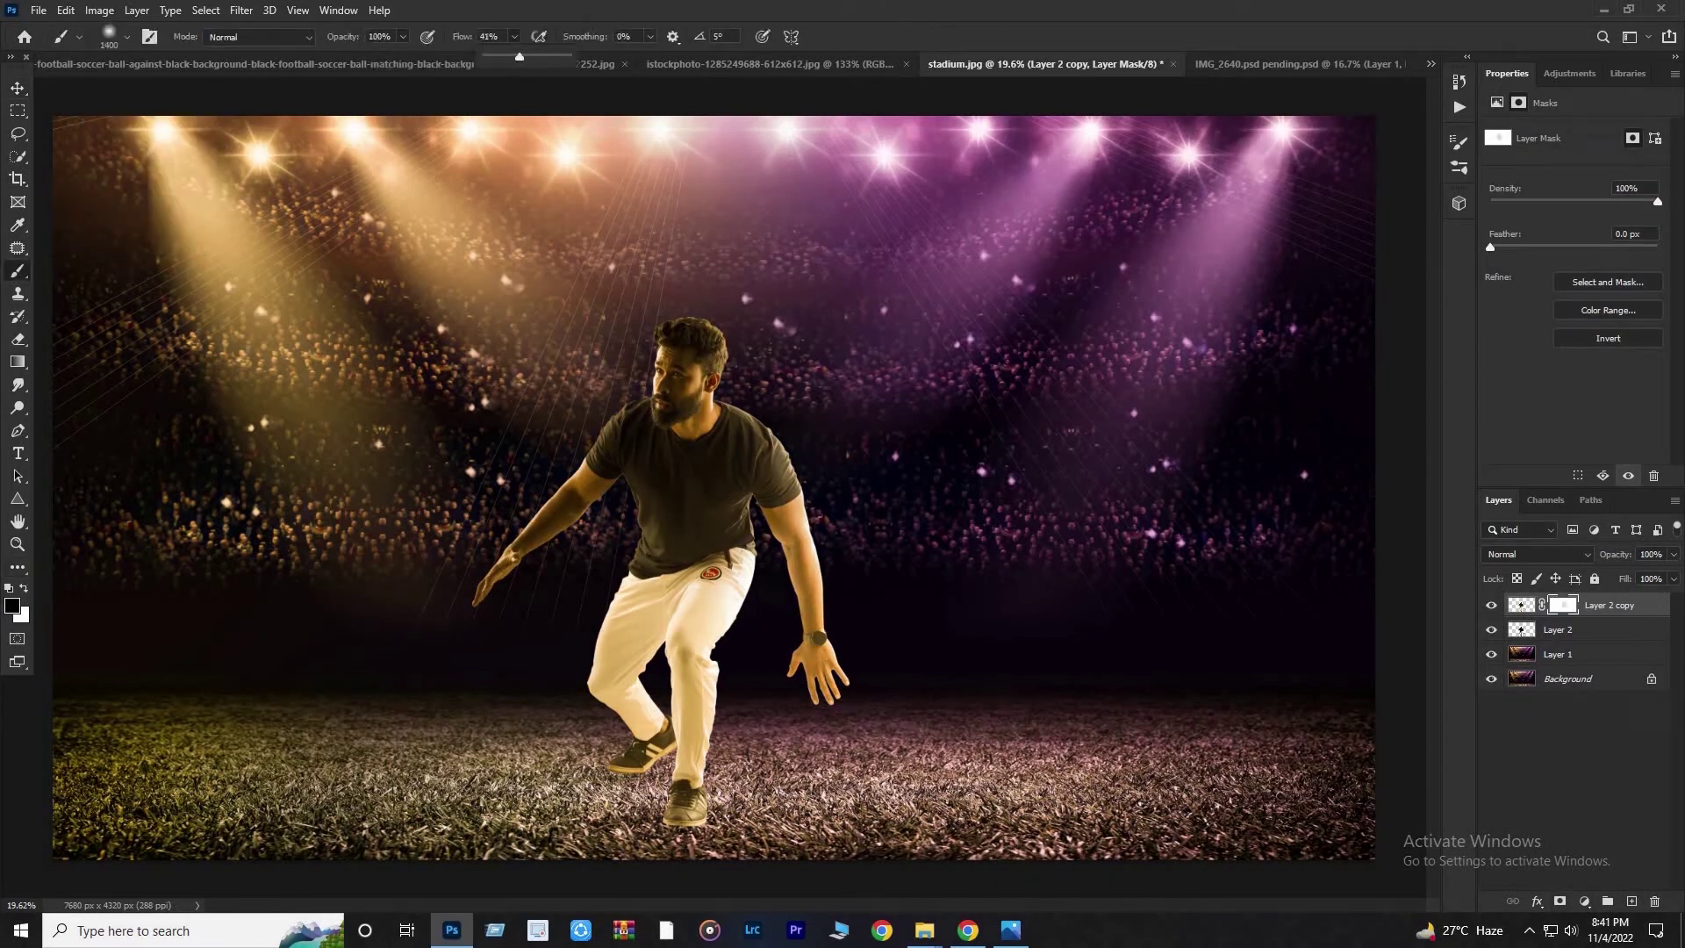
{"action": "left_click_drag", "start_coordinate": [738, 395], "coordinate": [720, 746]}
Duplicate the man's original layer above the warm copy and tint it purple with Camera Raw, raising Tint strongly and Temperature slightly.
{"action": "key", "text": "p"}
{"action": "key", "text": "ctrl+j"}
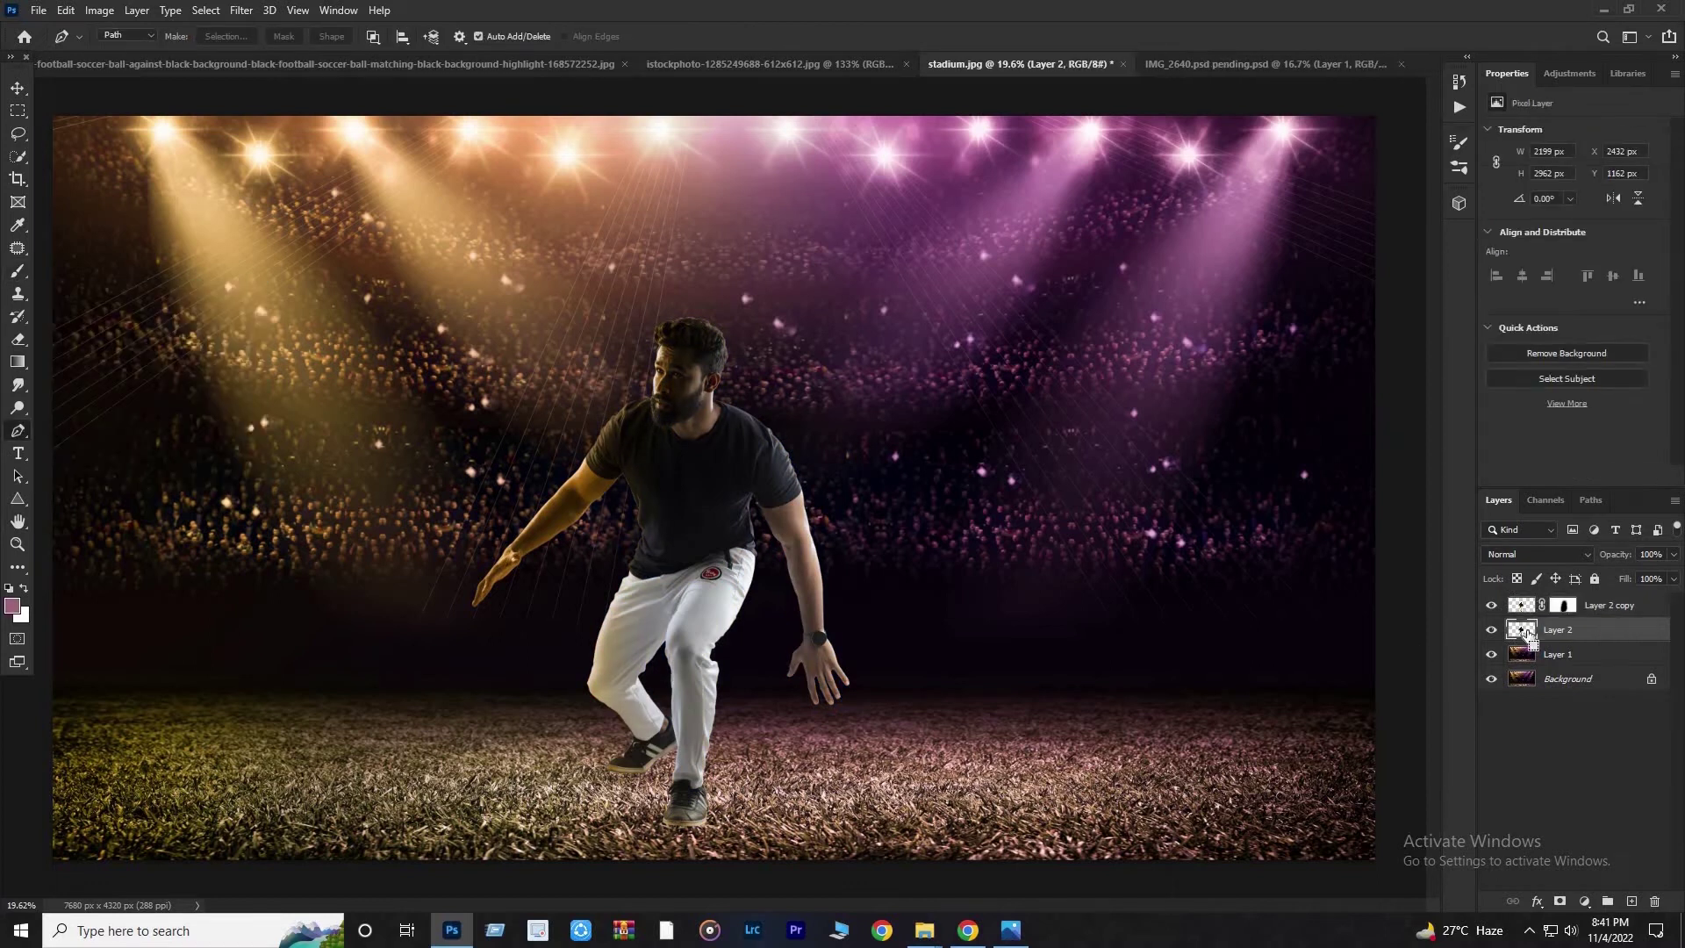
{"action": "key", "text": "ctrl+shift+a"}
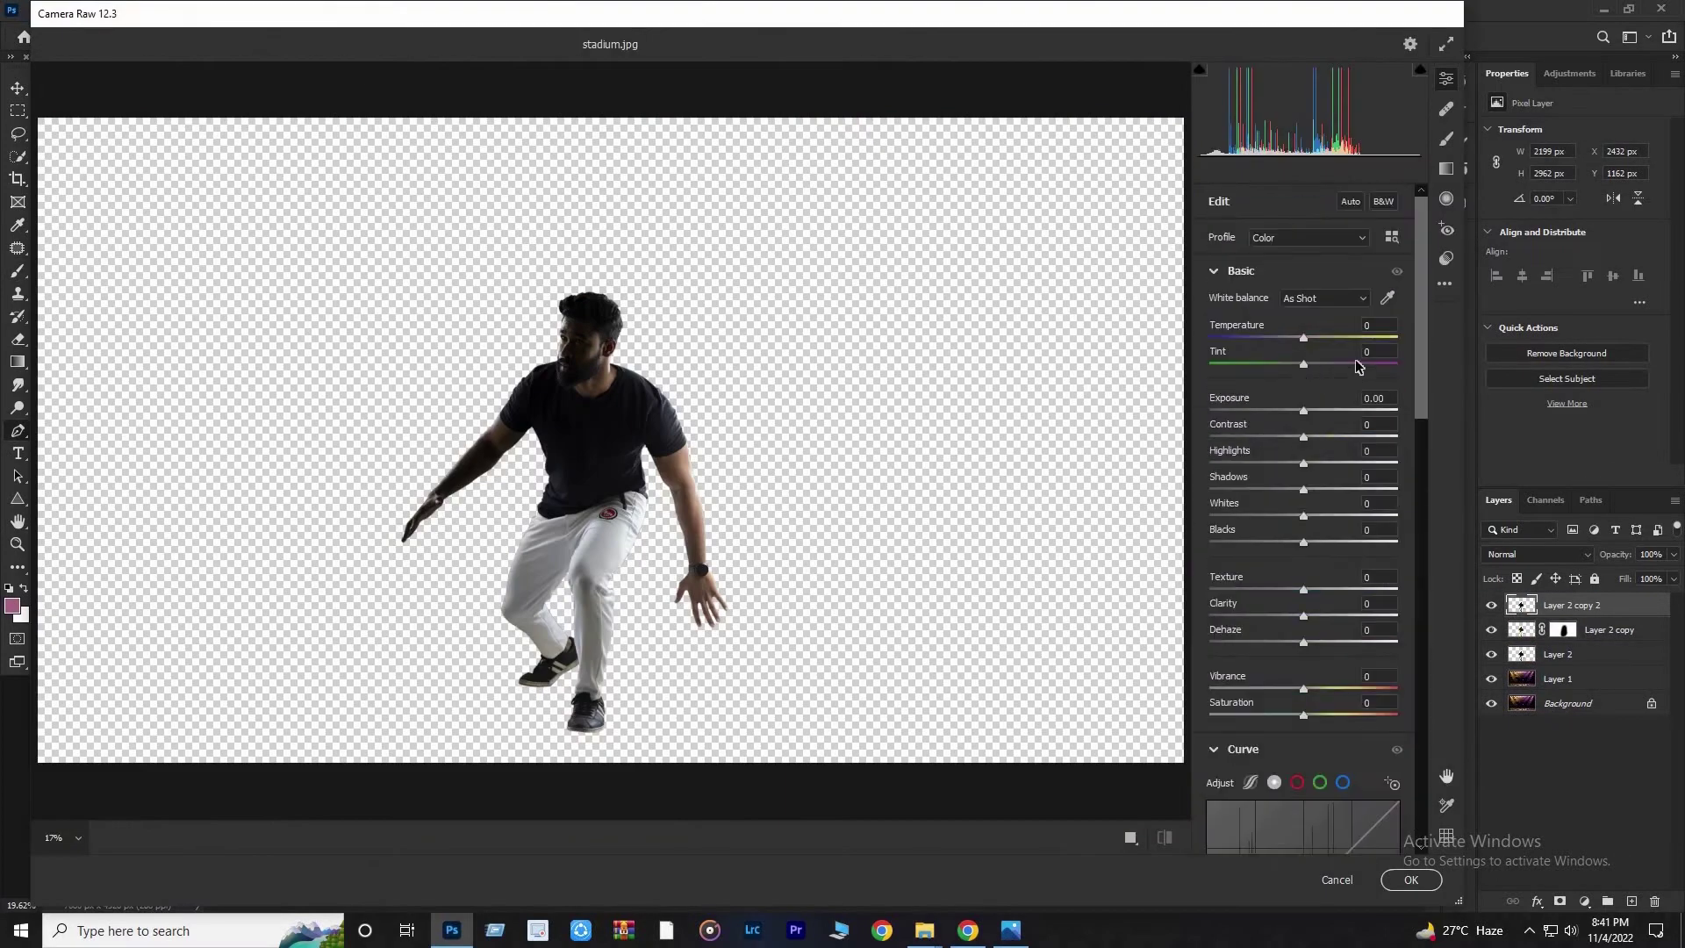
{"action": "left_click", "coordinate": [1361, 365]}
{"action": "left_click", "coordinate": [1315, 339]}
{"action": "left_click", "coordinate": [1409, 878]}
Add a layer mask to the purple copy and paint black over the man's left side with the brush at 100% opacity.
{"action": "left_click", "coordinate": [1560, 900]}
{"action": "key", "text": "b"}
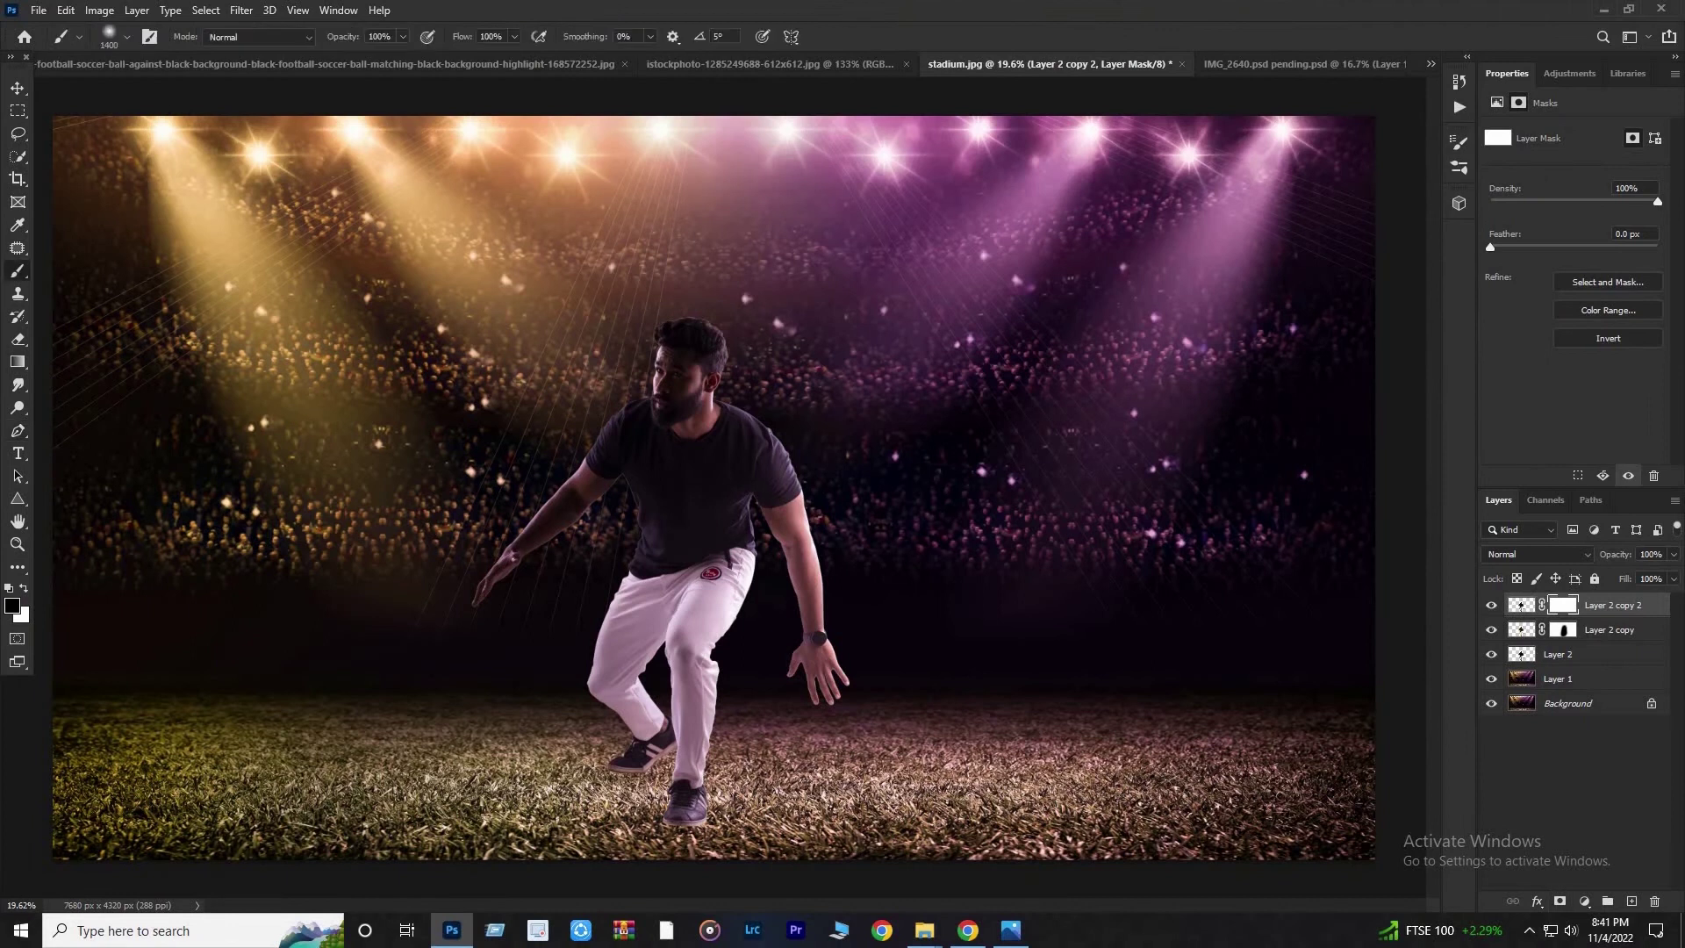
{"action": "left_click_drag", "start_coordinate": [518, 614], "coordinate": [562, 377]}
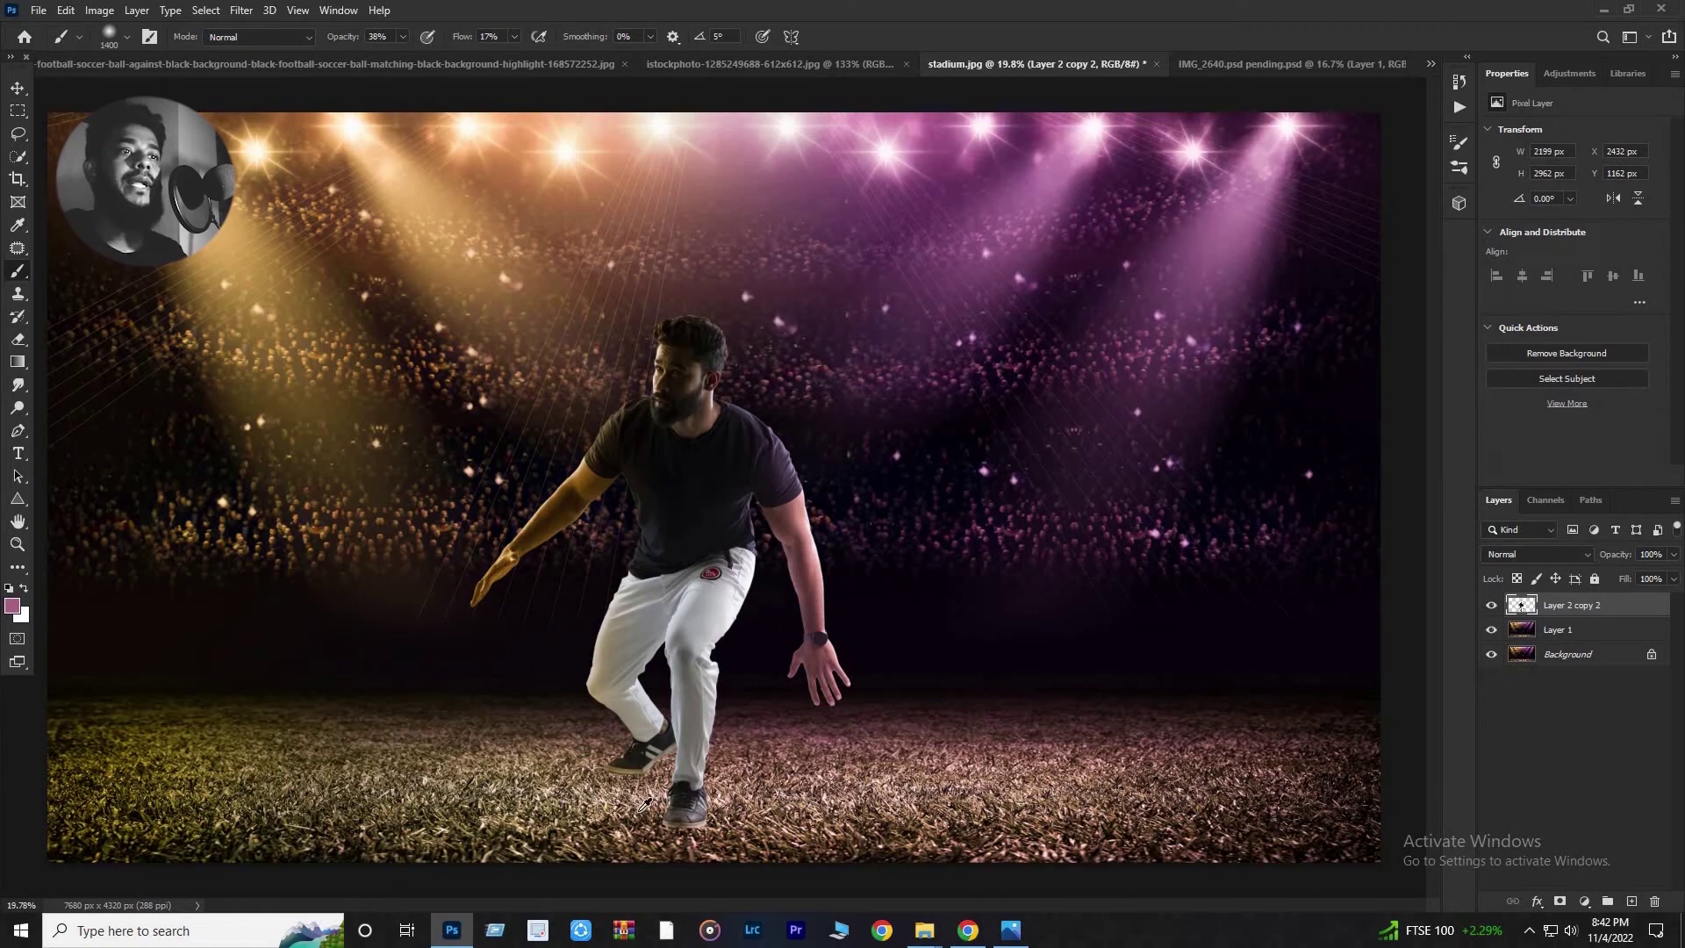
Add a new layer above the man and paint a faint black shadow at his feet with 38% opacity and 17% flow.
{"action": "scroll", "coordinate": [645, 803], "scroll_direction": "up", "scroll_amount": 5}
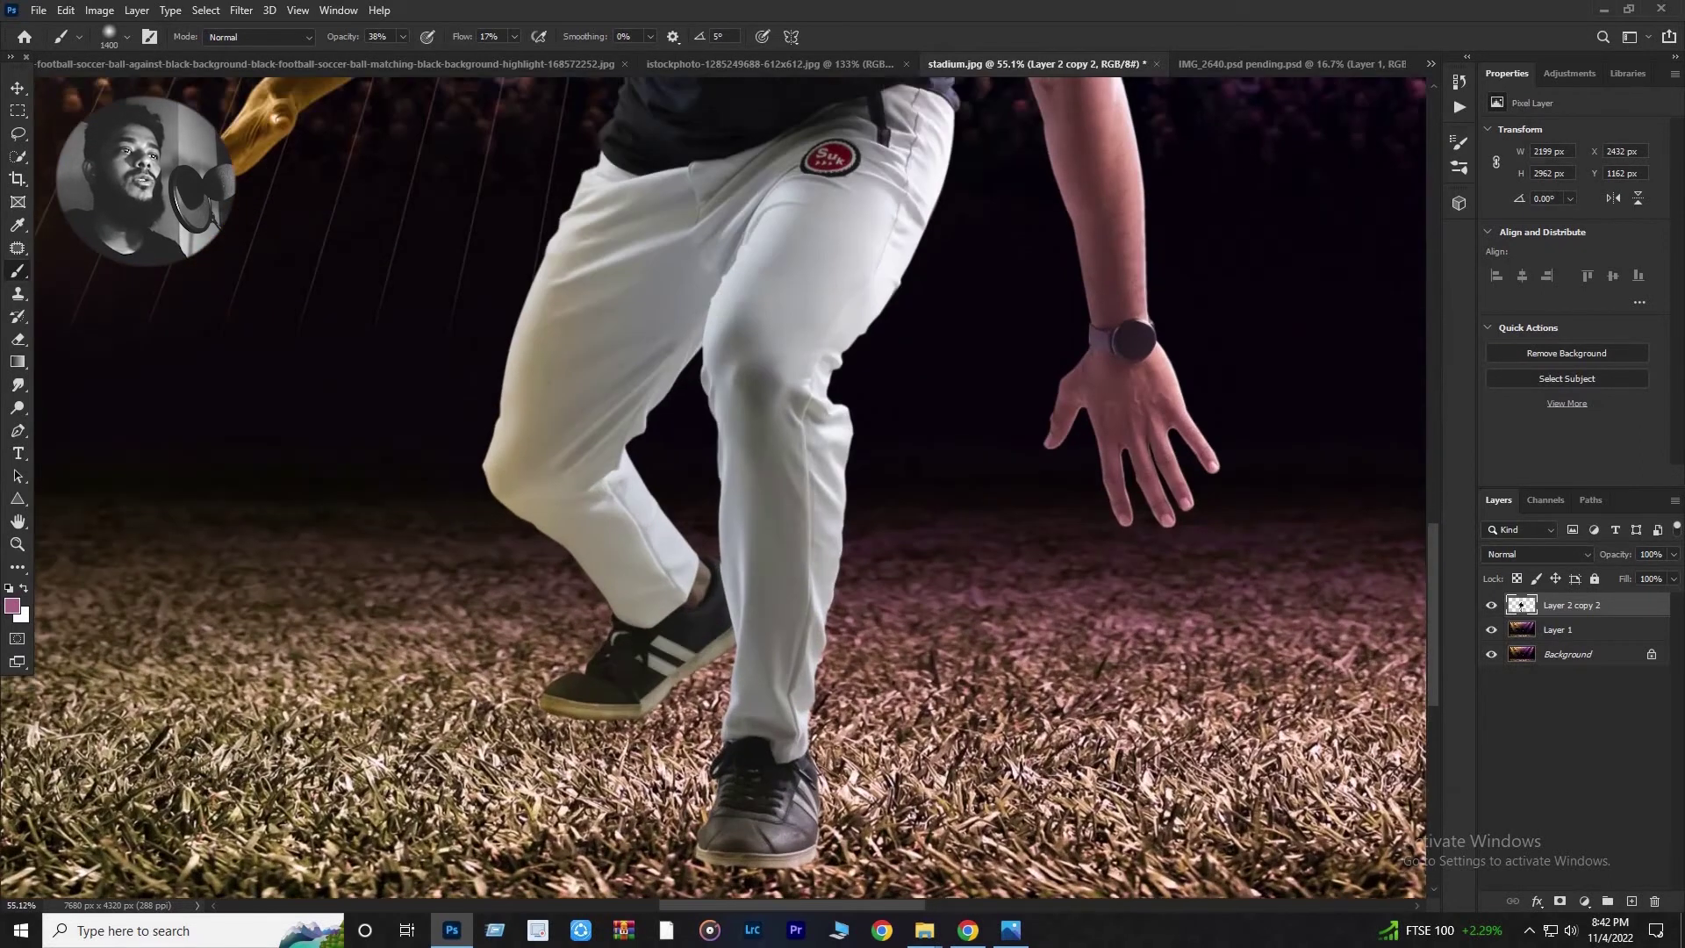
{"action": "scroll", "coordinate": [676, 639], "scroll_direction": "down", "scroll_amount": 8}
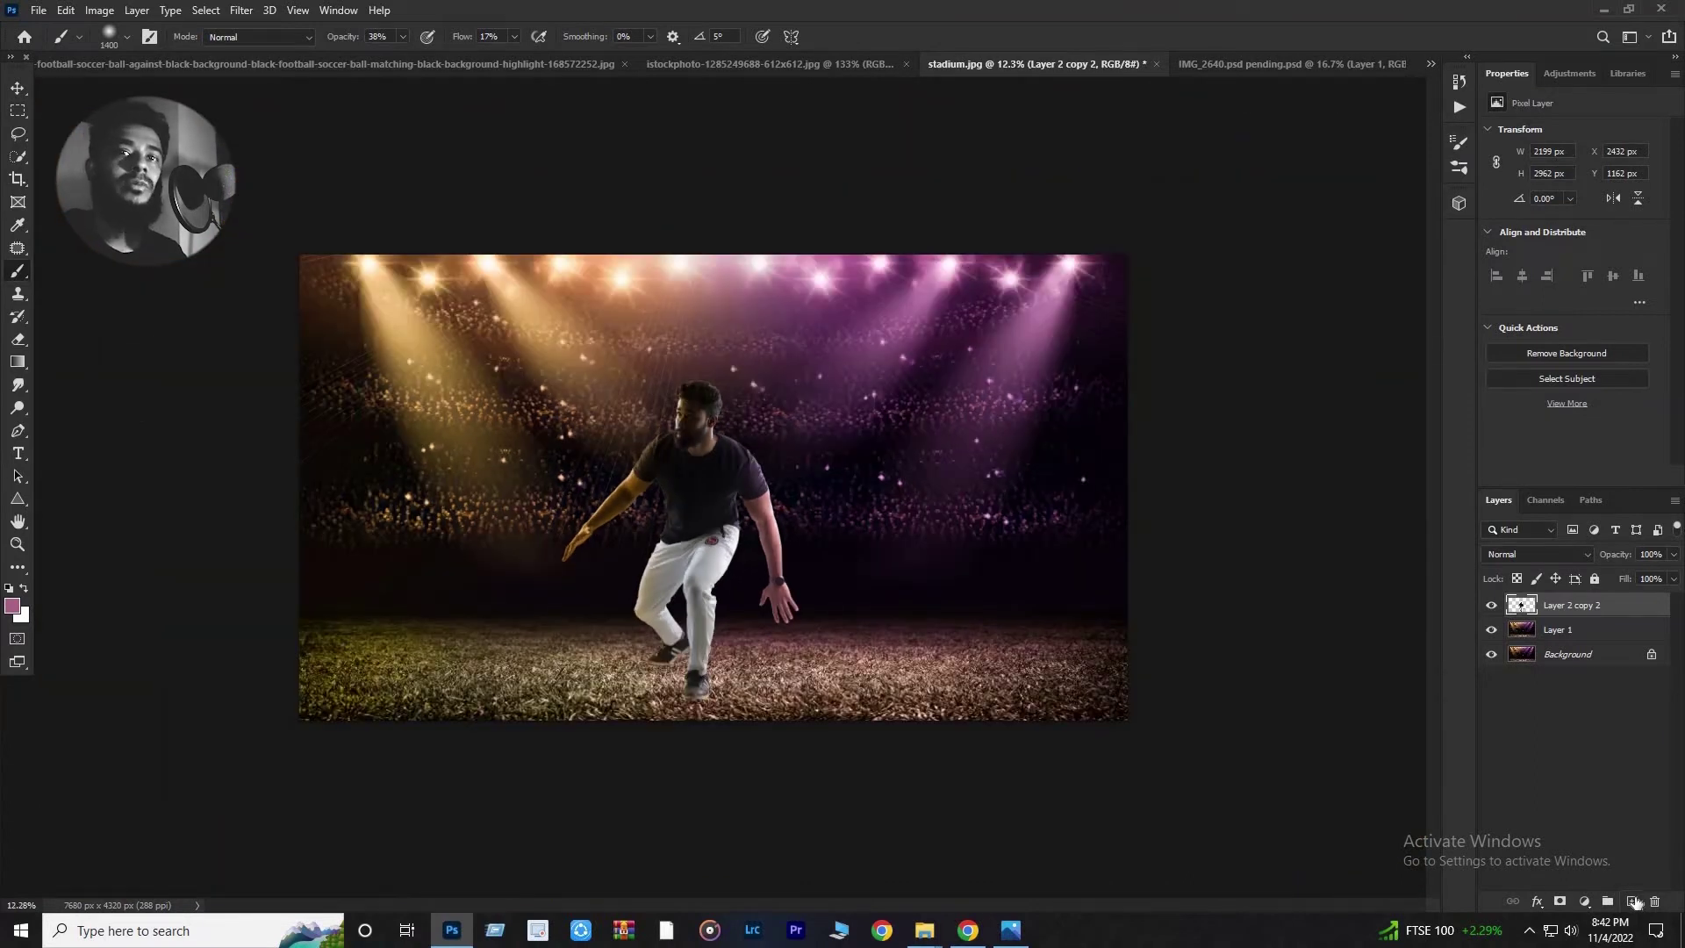
{"action": "left_click", "coordinate": [1634, 901]}
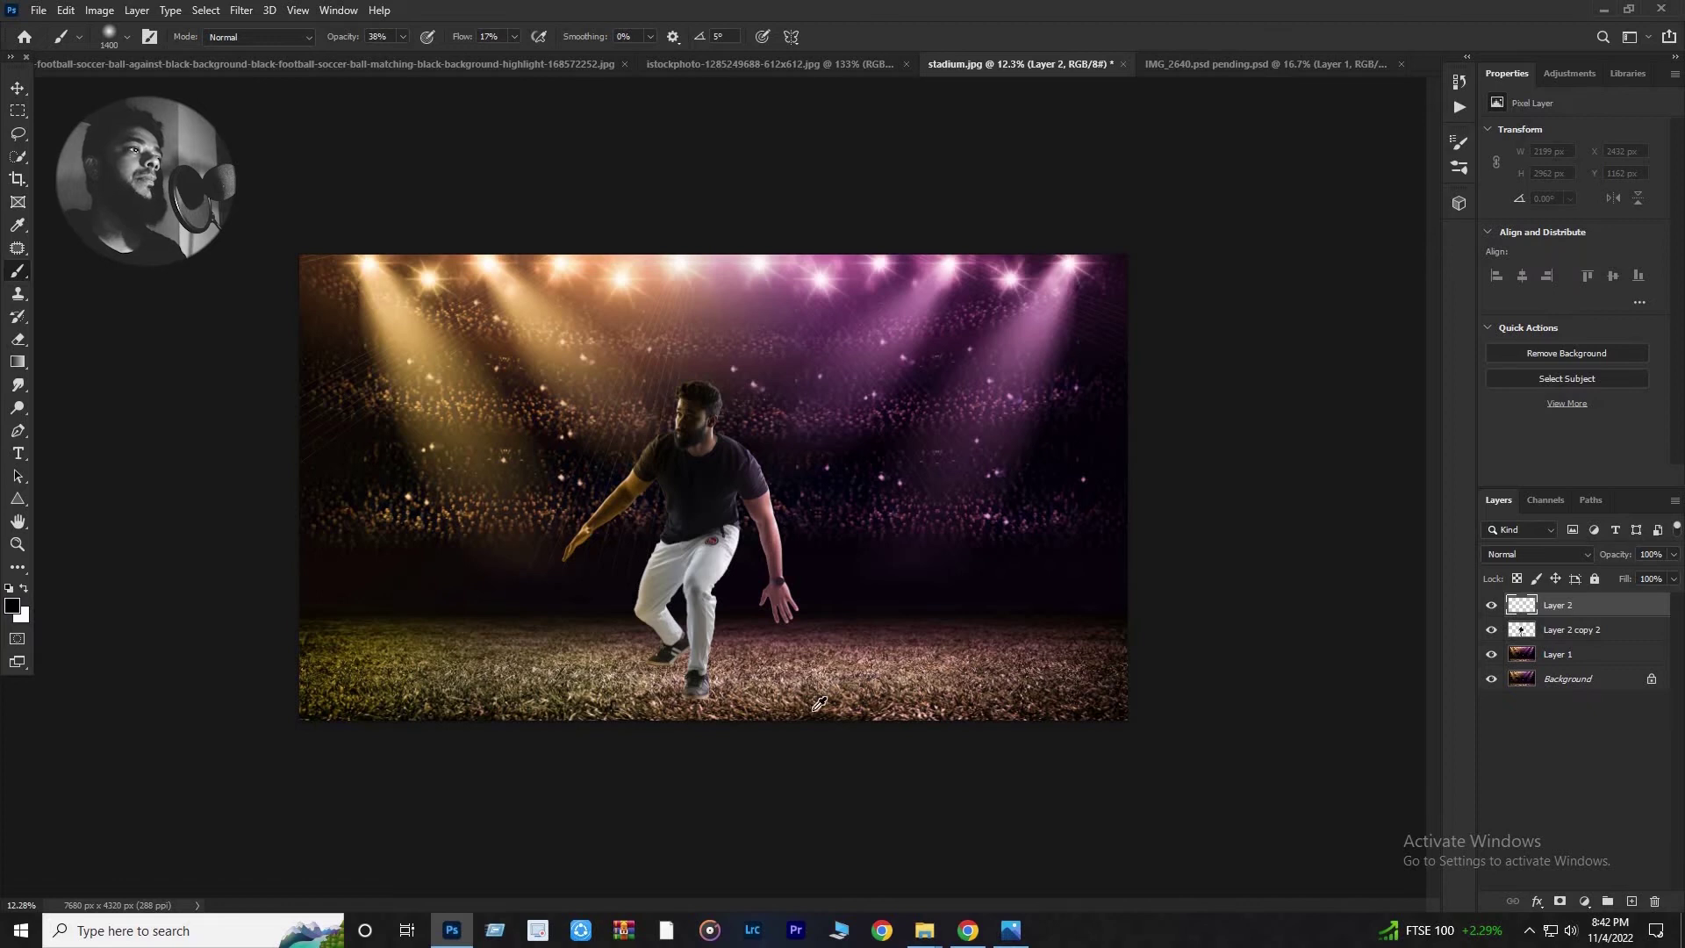
{"action": "scroll", "coordinate": [819, 704], "scroll_direction": "up", "scroll_amount": 3}
Set brush opacity and flow to 100%, enlarge the brush to 400 px, and undo a test dab beside the man's feet.
{"action": "left_click", "coordinate": [402, 37]}
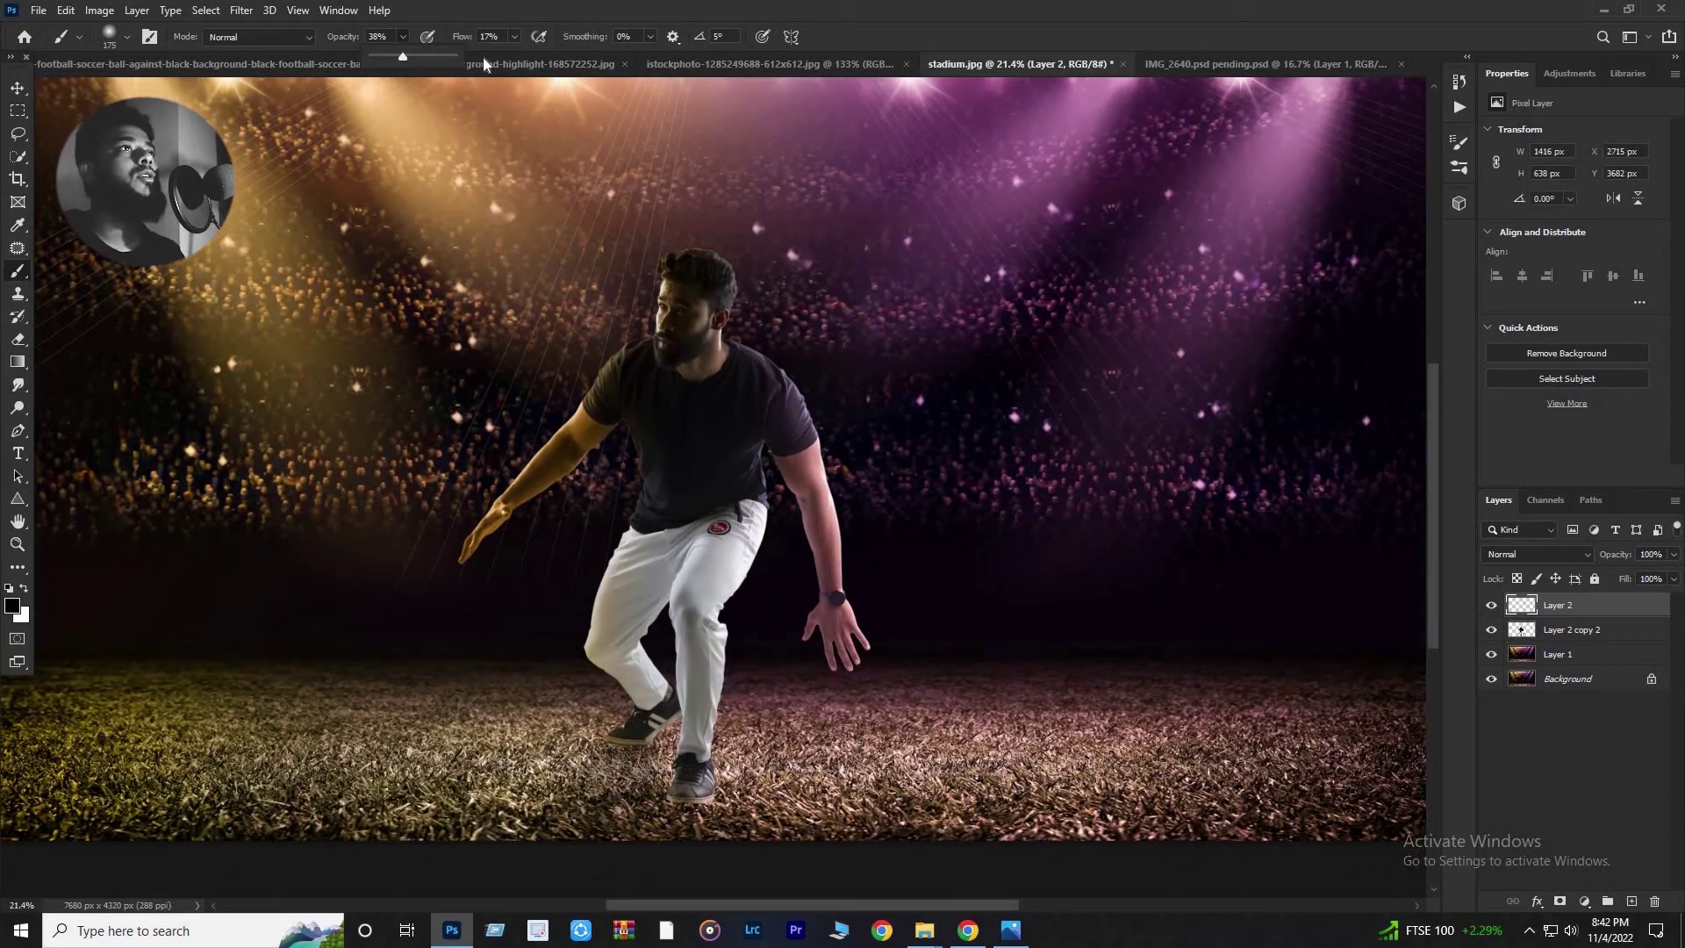
{"action": "left_click_drag", "start_coordinate": [482, 56], "coordinate": [514, 46]}
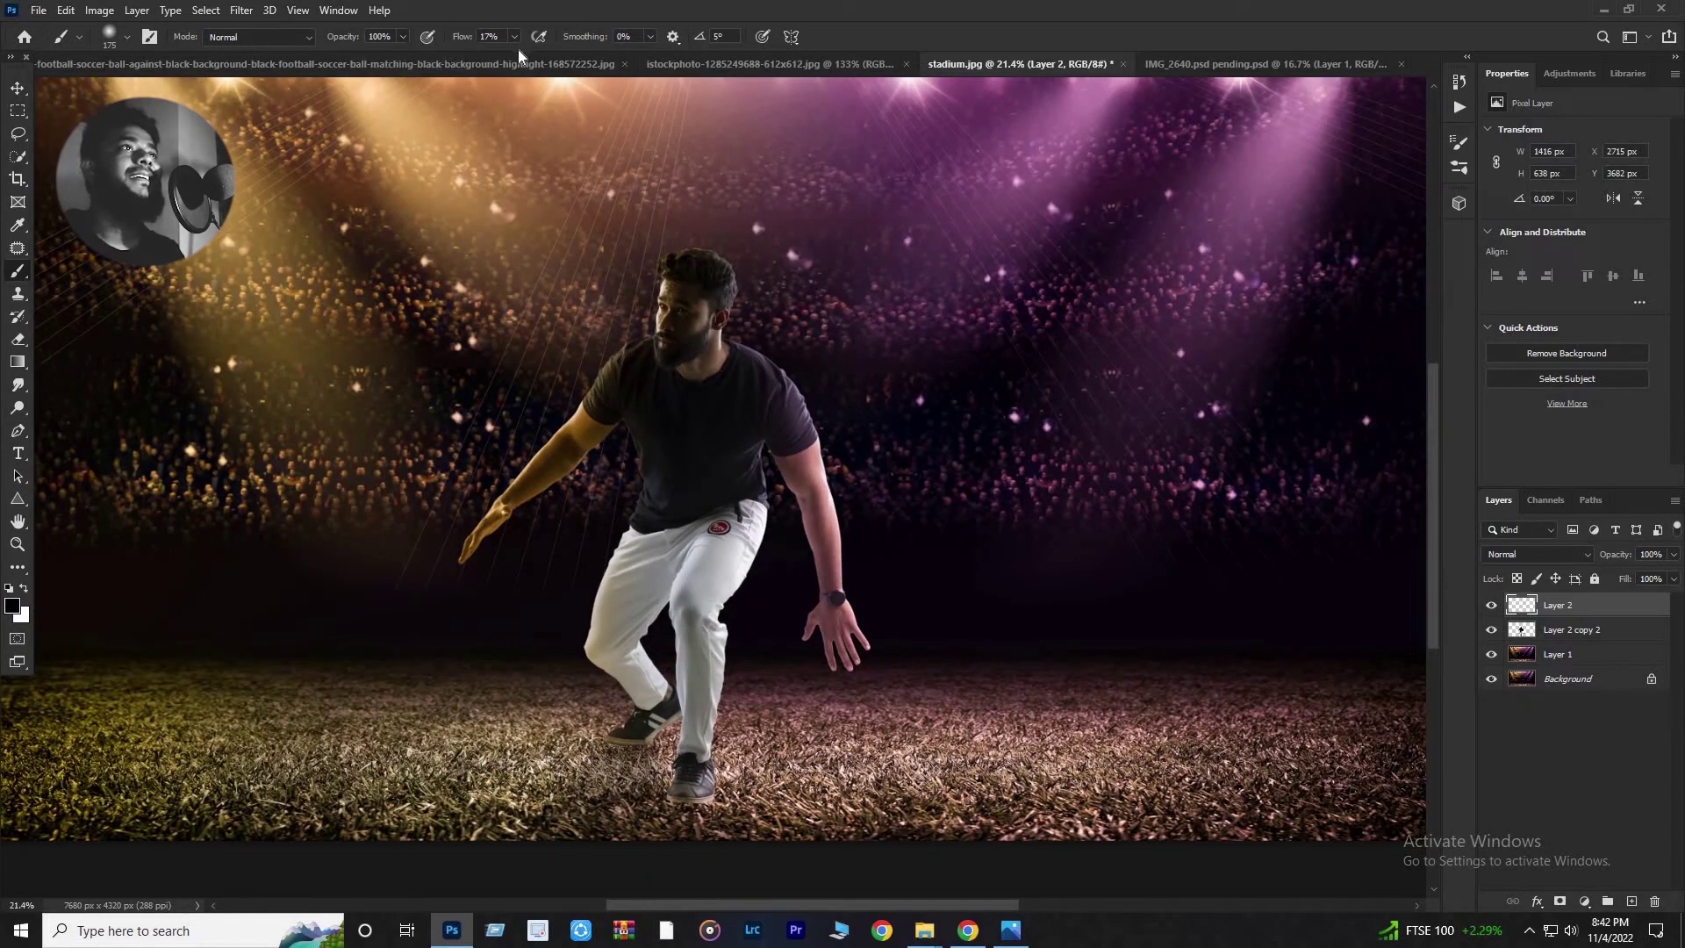
{"action": "left_click", "coordinate": [613, 759]}
{"action": "key", "text": "bracketright"}
{"action": "key", "text": "bracketright"}
{"action": "key", "text": "bracketright"}
{"action": "key", "text": "bracketright"}
{"action": "key", "text": "bracketright"}
{"action": "key", "text": "bracketright"}
{"action": "key", "text": "bracketright"}
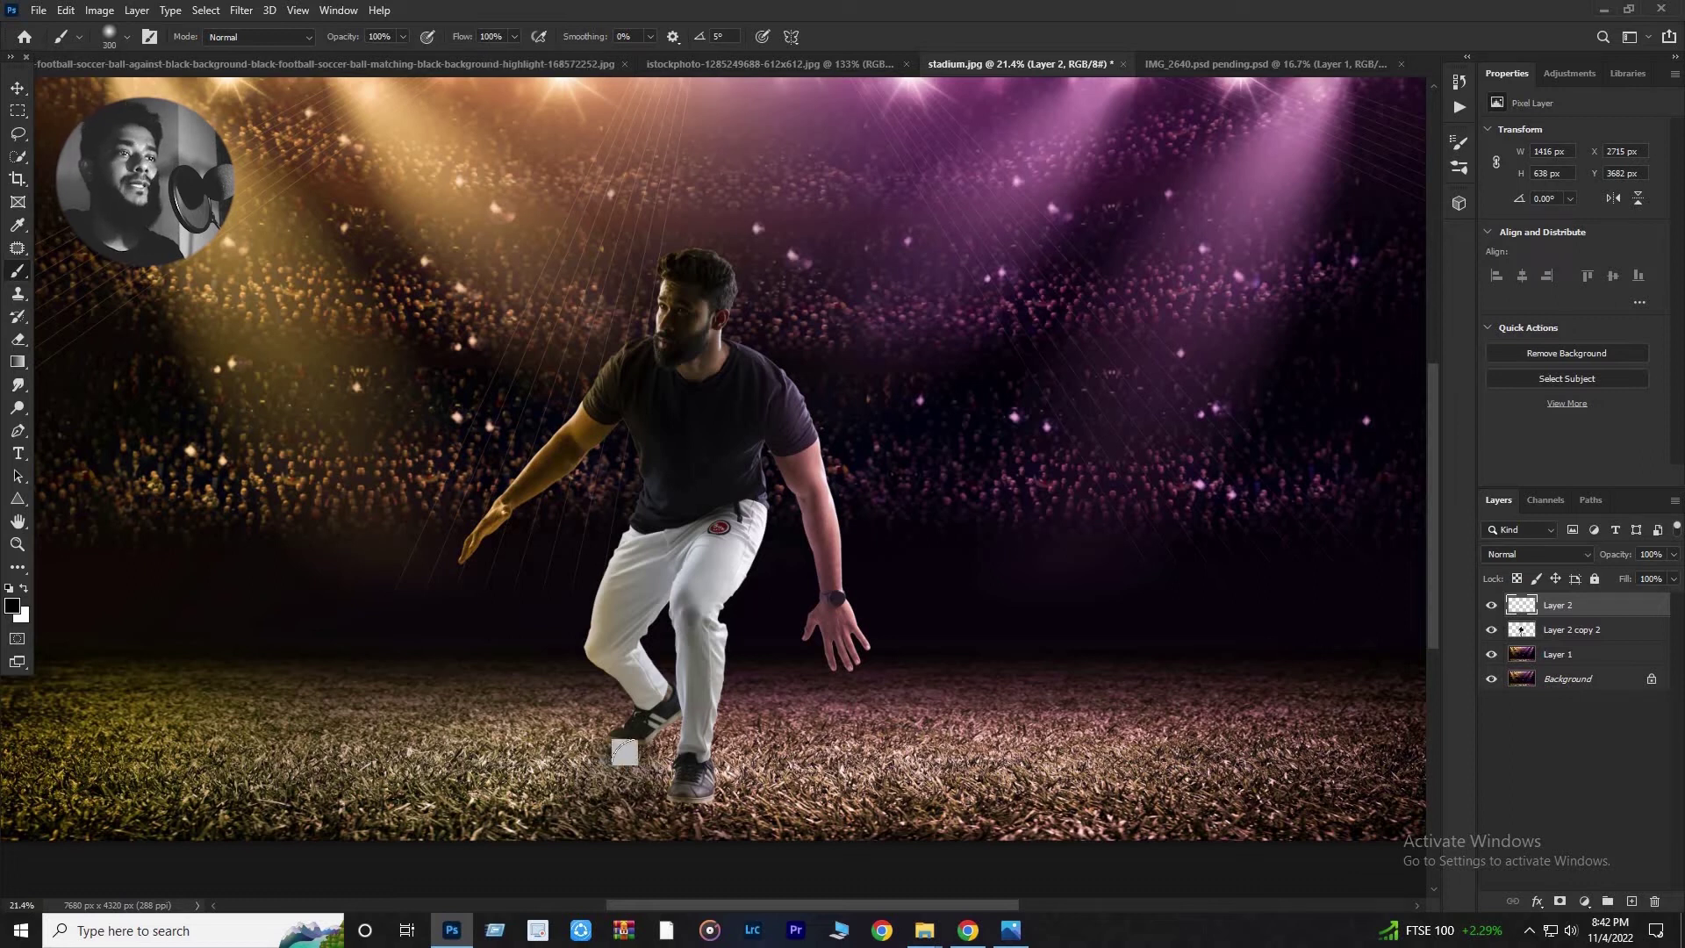
{"action": "left_click", "coordinate": [630, 765]}
{"action": "key", "text": "ctrl+z"}
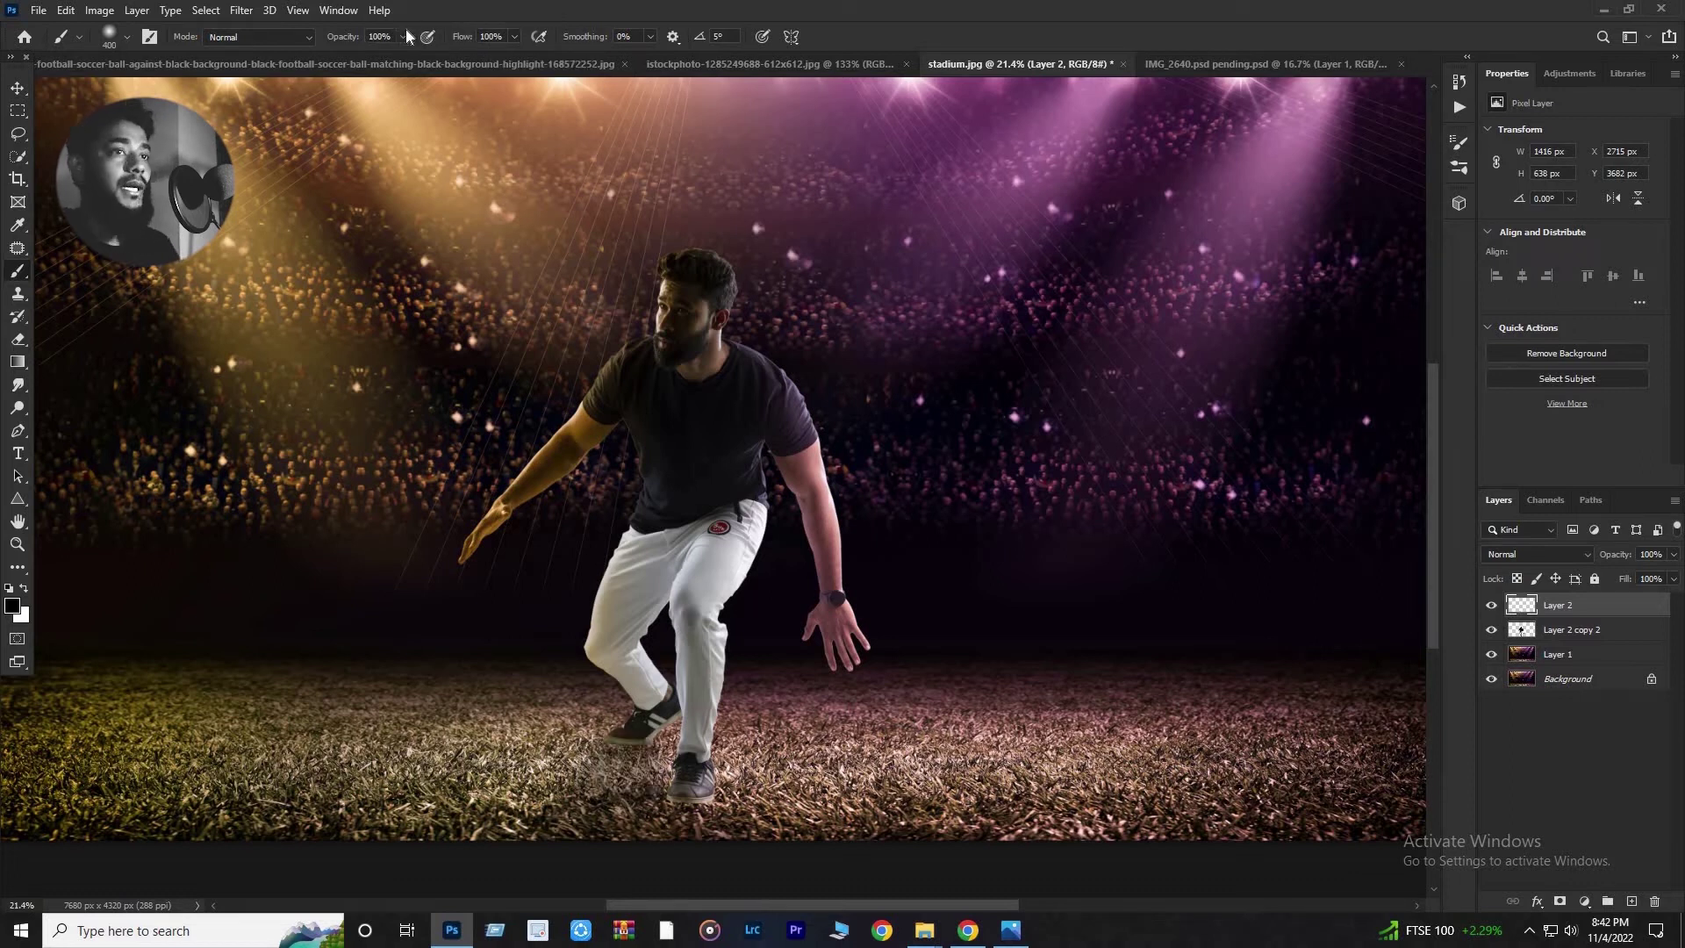
Try black shadow strokes across the grass on both sides of the man, varying the brush opacity, and undo them.
{"action": "left_click", "coordinate": [402, 37]}
{"action": "left_click_drag", "start_coordinate": [398, 54], "coordinate": [342, 58]}
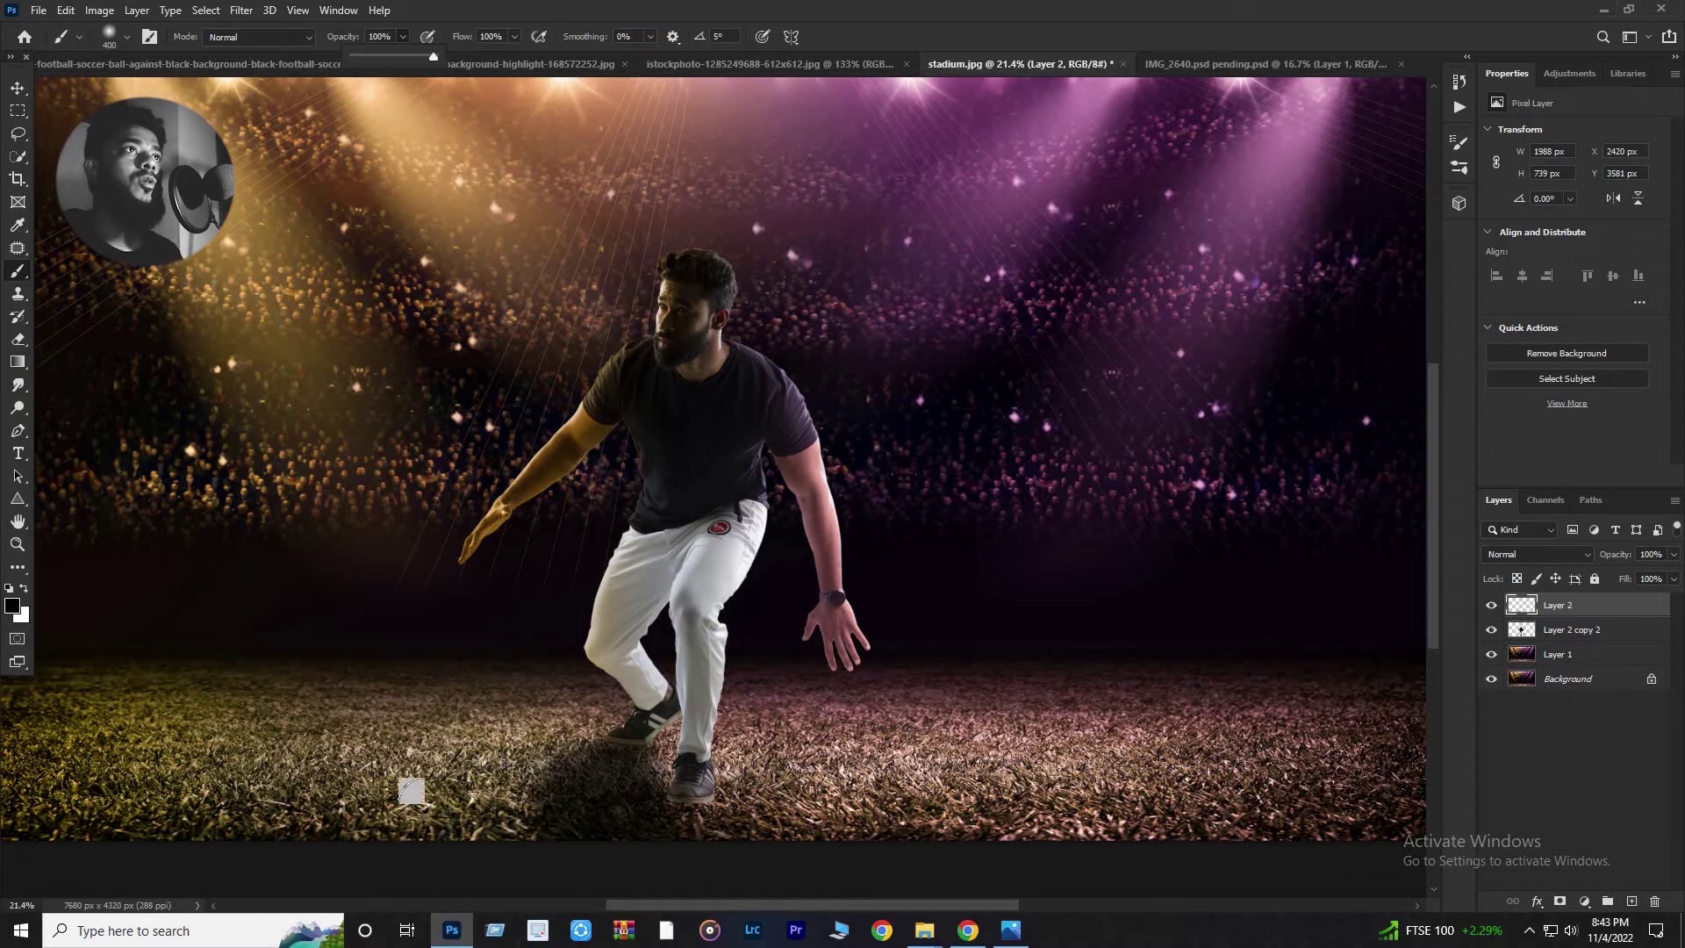
{"action": "left_click_drag", "start_coordinate": [597, 790], "coordinate": [548, 825]}
{"action": "left_click_drag", "start_coordinate": [492, 777], "coordinate": [422, 811]}
{"action": "mouse_move", "coordinate": [291, 784]}
{"action": "left_mouse_down"}
{"action": "mouse_move", "coordinate": [139, 816]}
{"action": "mouse_move", "coordinate": [211, 738]}
{"action": "mouse_move", "coordinate": [167, 768]}
{"action": "left_mouse_up"}
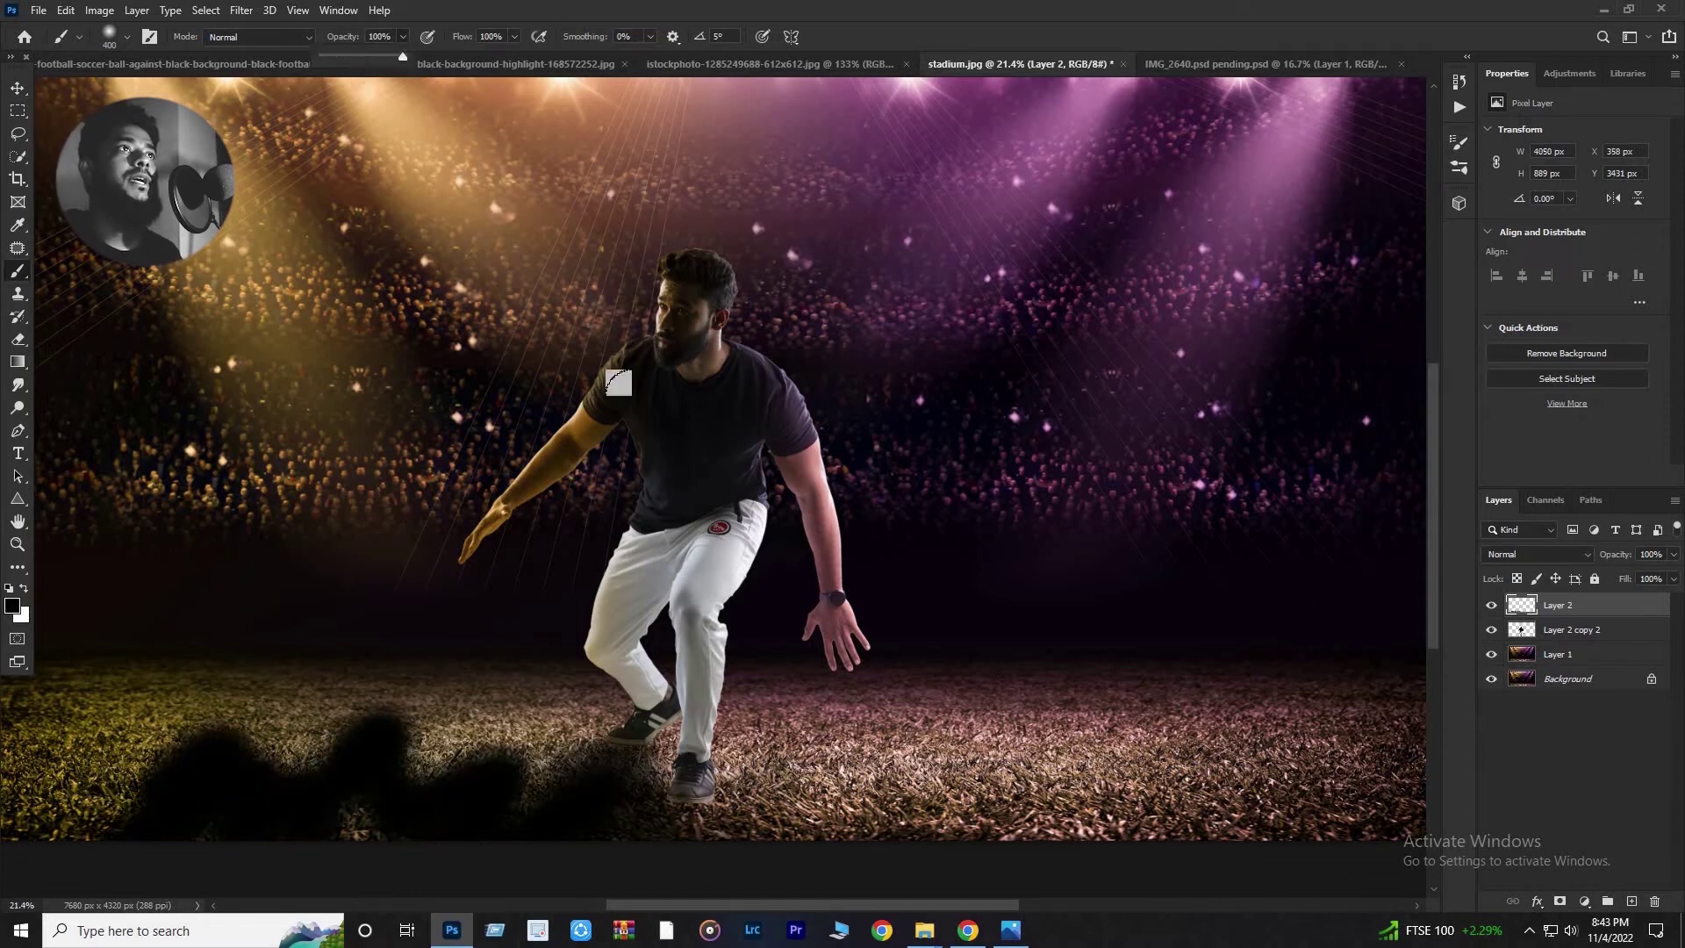
{"action": "key", "text": "2"}
{"action": "key", "text": "9"}
{"action": "mouse_move", "coordinate": [831, 779]}
{"action": "left_mouse_down"}
{"action": "mouse_move", "coordinate": [1203, 740]}
{"action": "mouse_move", "coordinate": [1176, 779]}
{"action": "left_mouse_up"}
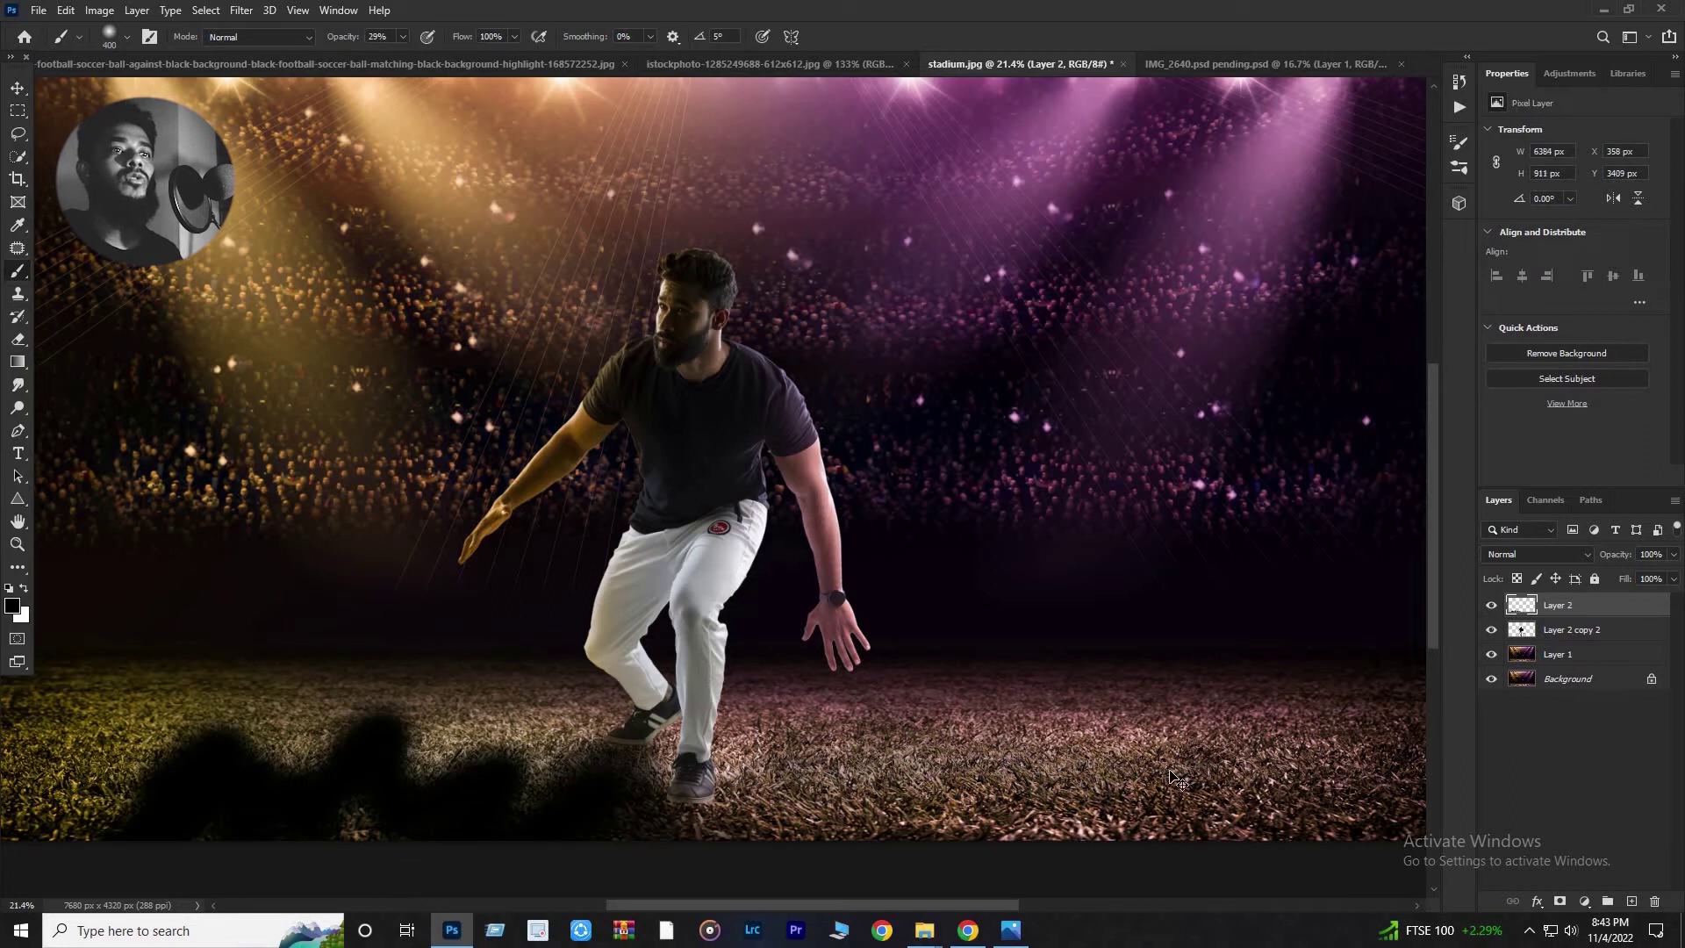
{"action": "key", "text": "ctrl+z"}
{"action": "key", "text": "ctrl+z"}
{"action": "key", "text": "ctrl+z"}
{"action": "key", "text": "ctrl+z"}
{"action": "key", "text": "ctrl+z"}
{"action": "key", "text": "ctrl+z"}
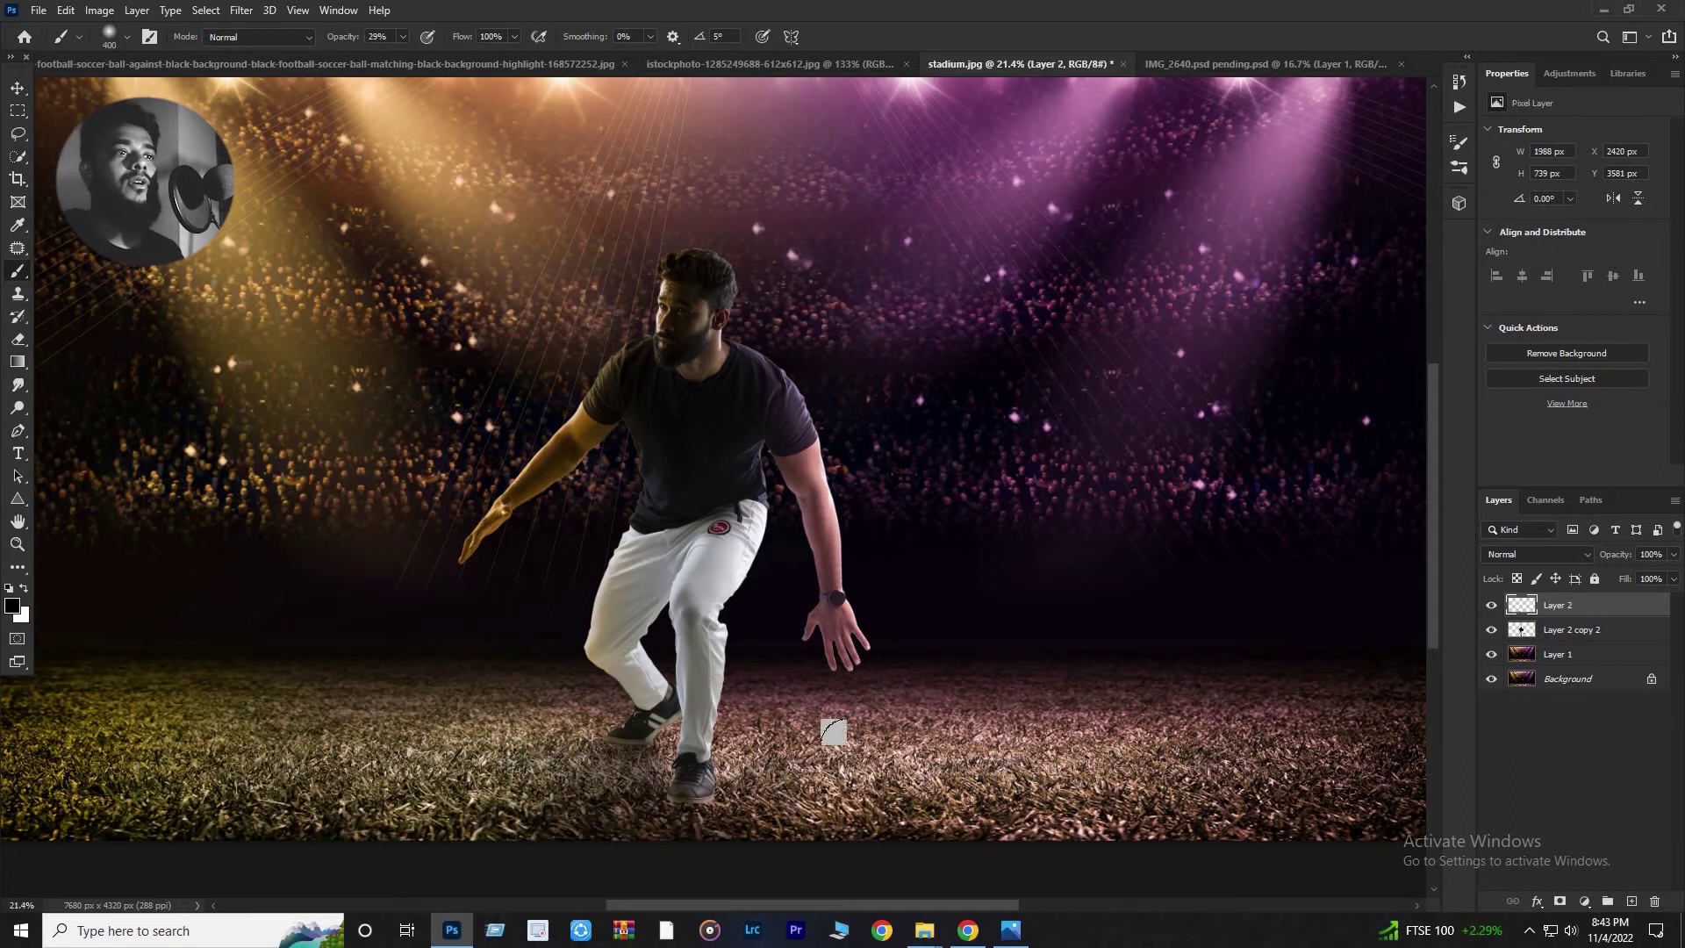
Paint a solid black shadow on the grass beneath the man's feet at 100% brush opacity, reducing the brush to 175 px.
{"action": "scroll", "coordinate": [644, 779], "scroll_direction": "down", "scroll_amount": 1}
{"action": "scroll", "coordinate": [651, 680], "scroll_direction": "up", "scroll_amount": 2}
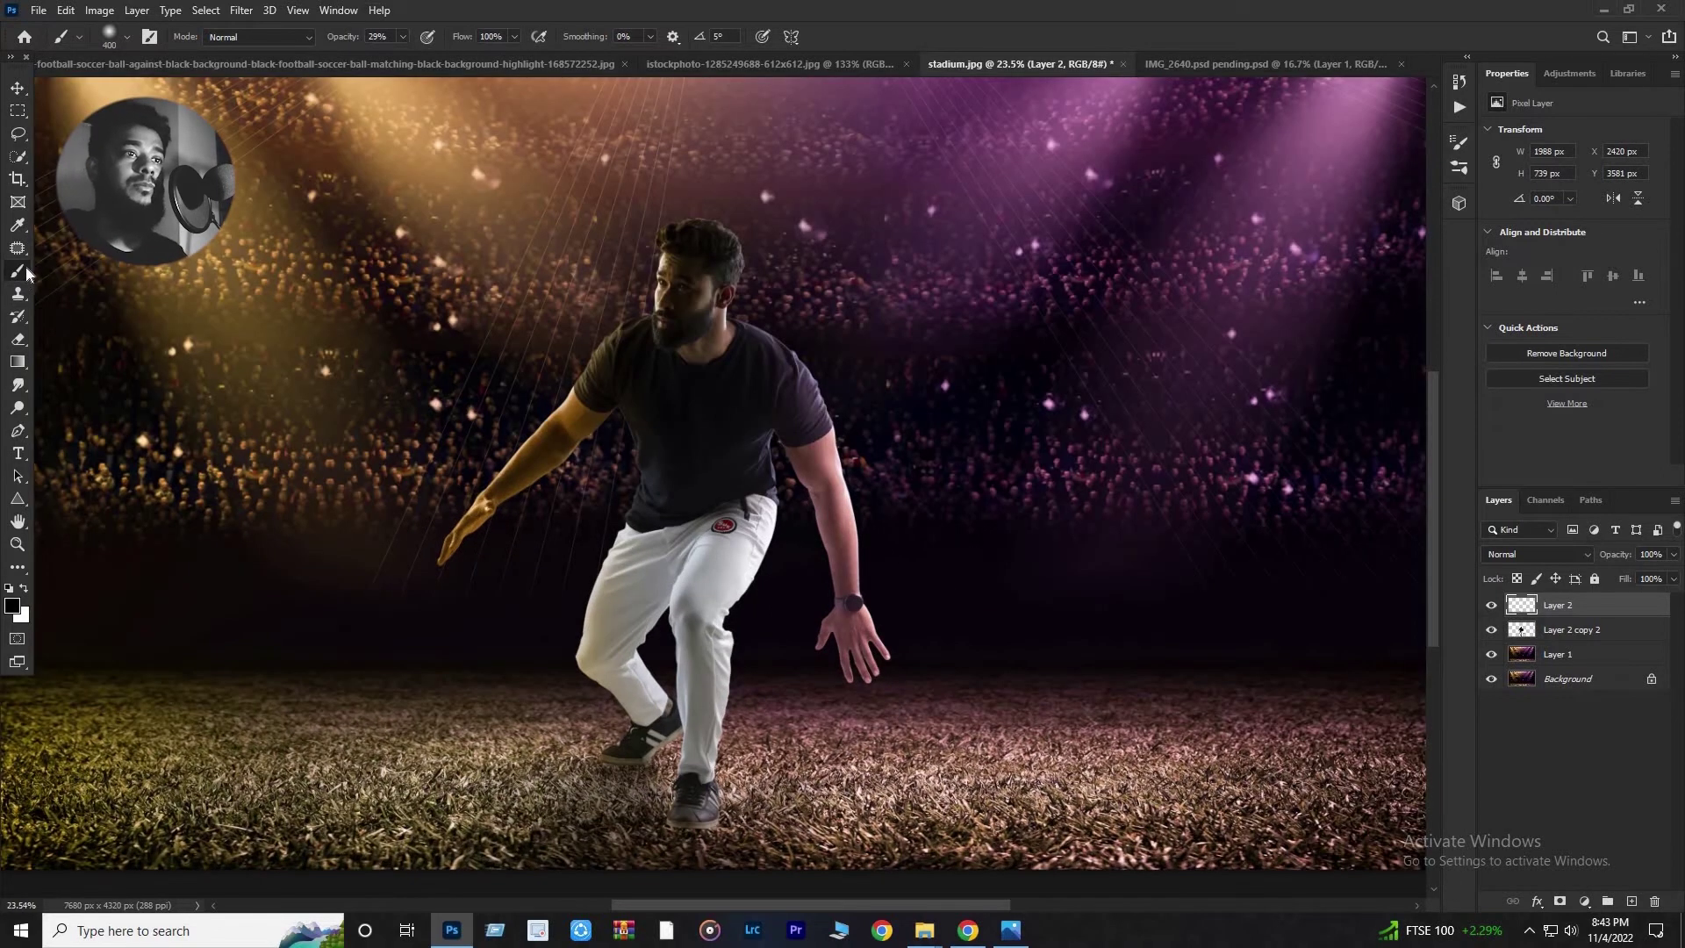
{"action": "left_click", "coordinate": [403, 39]}
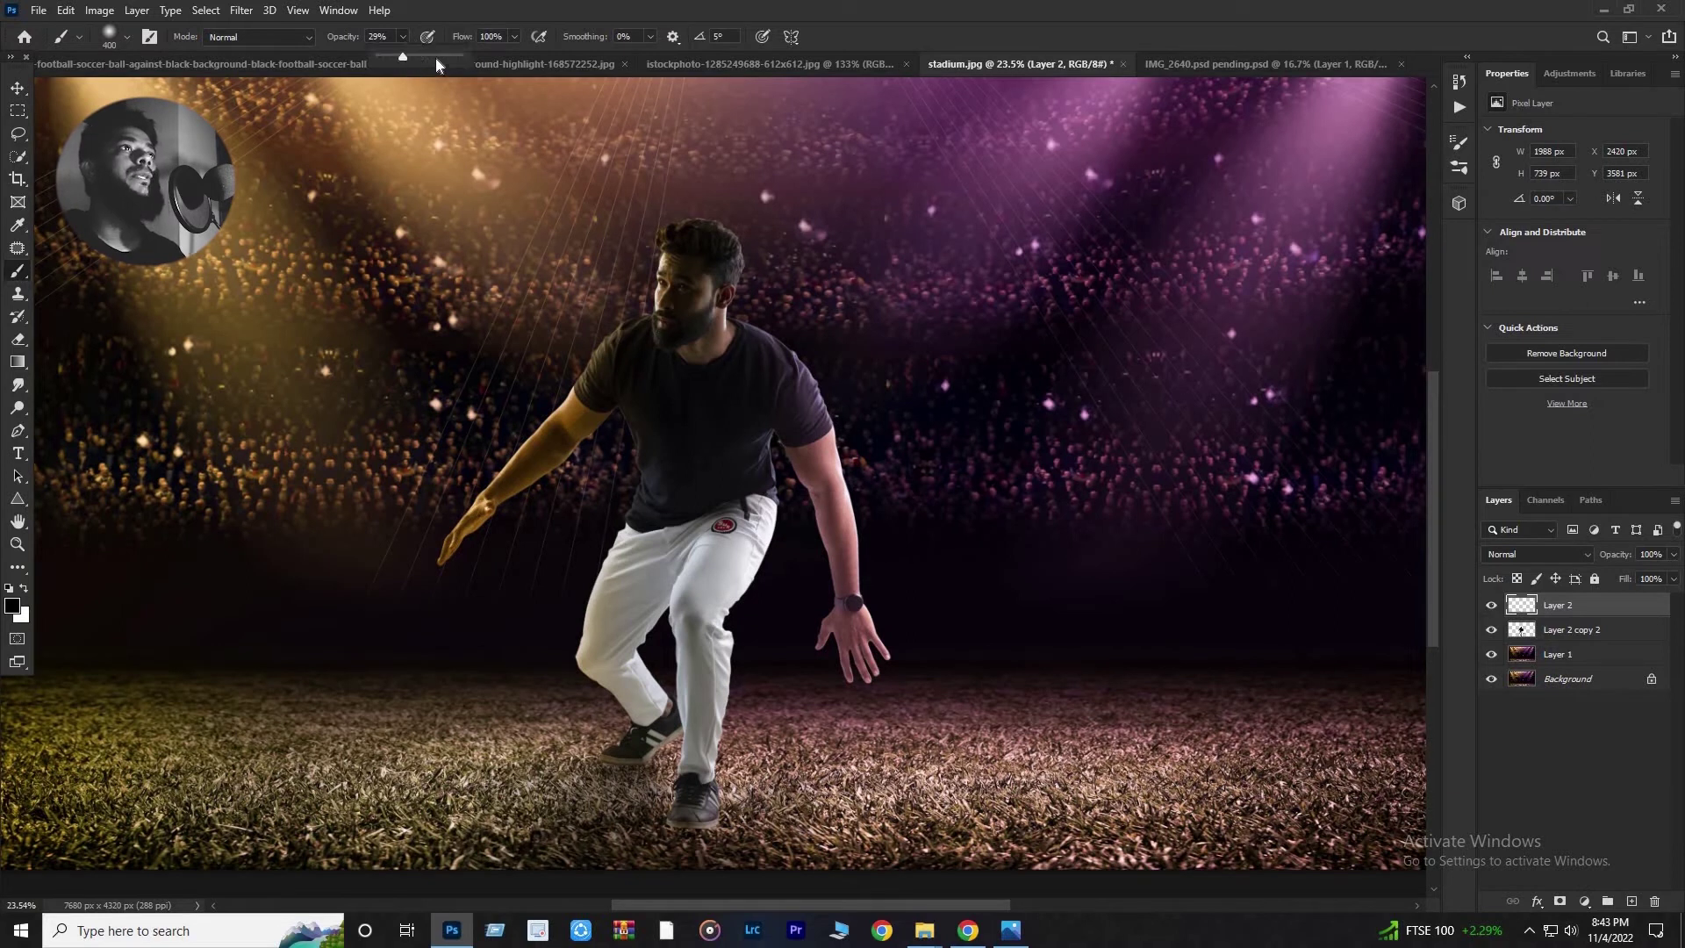
{"action": "left_click_drag", "start_coordinate": [435, 58], "coordinate": [507, 40]}
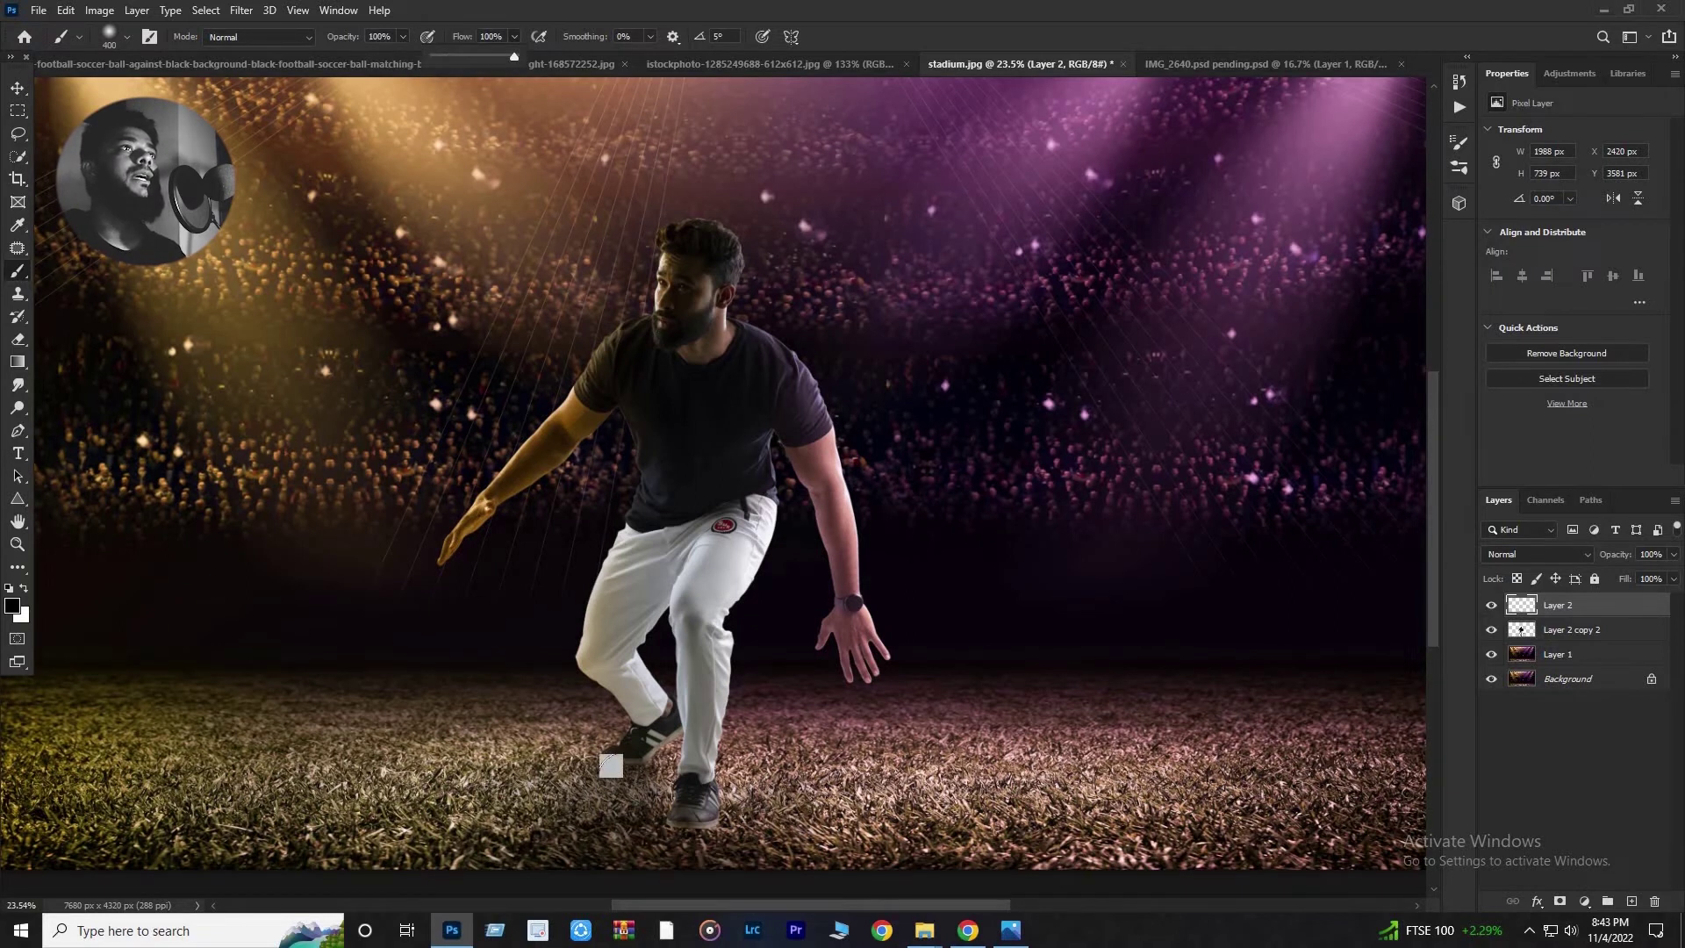
{"action": "scroll", "coordinate": [609, 764], "scroll_direction": "down", "scroll_amount": 2}
{"action": "mouse_move", "coordinate": [610, 681]}
{"action": "left_mouse_down"}
{"action": "mouse_move", "coordinate": [581, 720]}
{"action": "mouse_move", "coordinate": [600, 711]}
{"action": "mouse_move", "coordinate": [596, 766]}
{"action": "mouse_move", "coordinate": [635, 777]}
{"action": "mouse_move", "coordinate": [708, 750]}
{"action": "mouse_move", "coordinate": [766, 829]}
{"action": "mouse_move", "coordinate": [604, 672]}
{"action": "mouse_move", "coordinate": [643, 717]}
{"action": "mouse_move", "coordinate": [744, 765]}
{"action": "mouse_move", "coordinate": [662, 702]}
{"action": "mouse_move", "coordinate": [634, 775]}
{"action": "left_mouse_up"}
{"action": "key", "text": "bracketleft"}
{"action": "key", "text": "bracketleft"}
{"action": "key", "text": "bracketleft"}
{"action": "key", "text": "bracketleft"}
{"action": "key", "text": "bracketleft"}
{"action": "key", "text": "bracketleft"}
{"action": "key", "text": "bracketleft"}
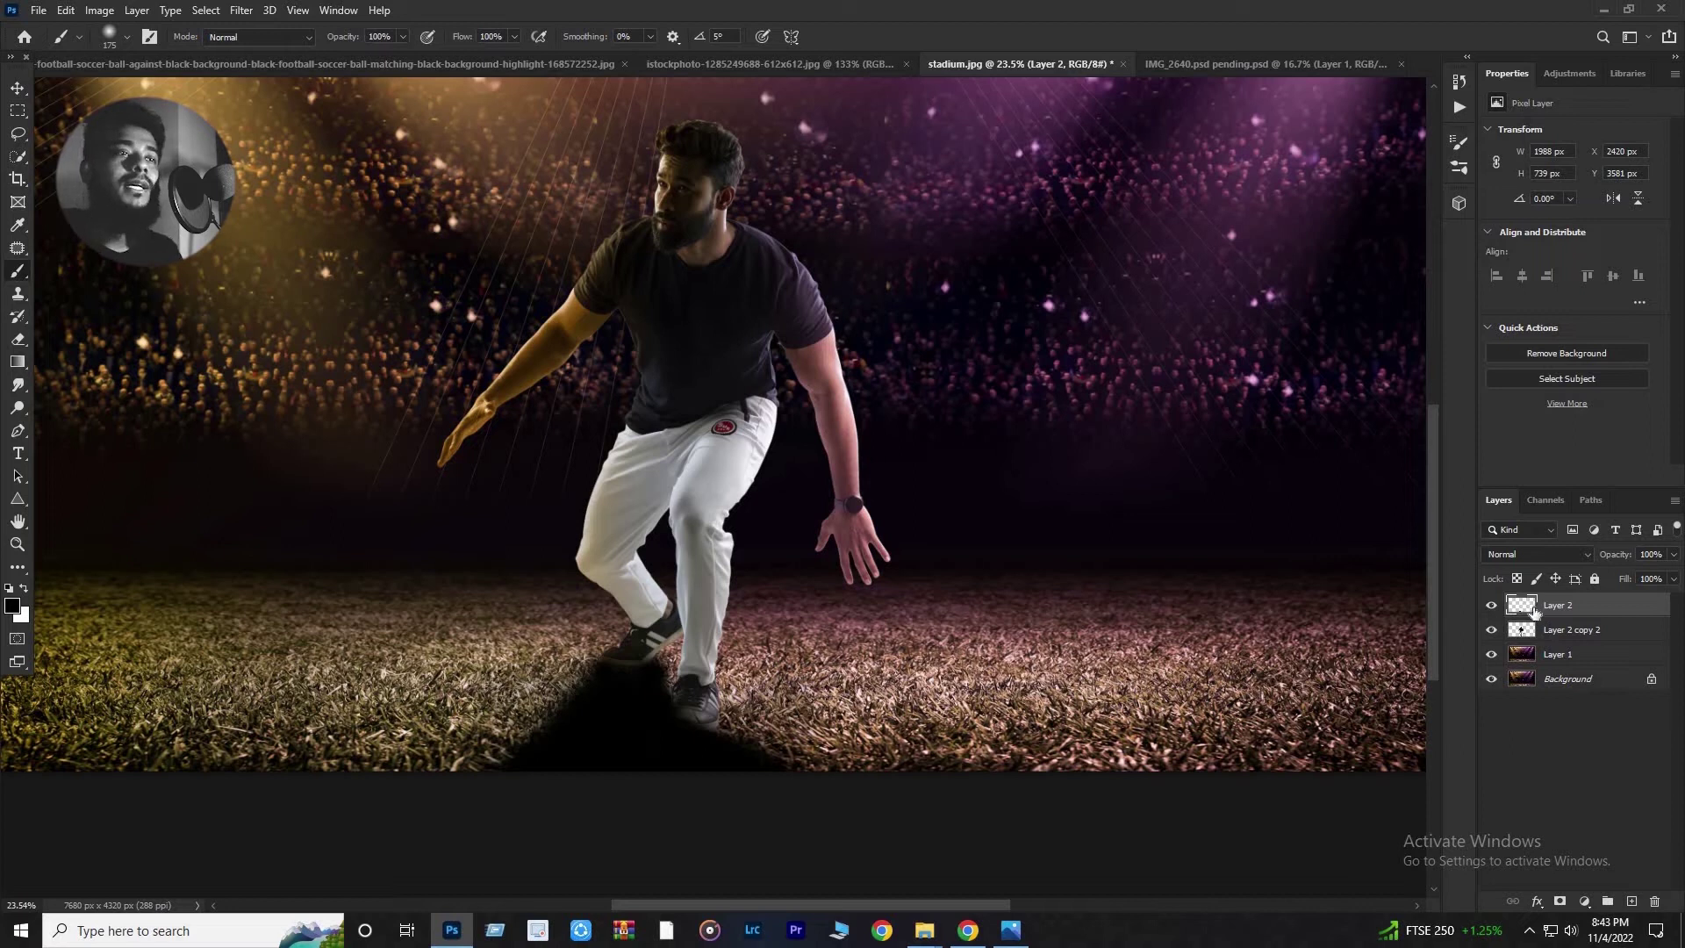
Add a layer mask to the shadow layer and undo a test stroke on the mask at full brush opacity.
{"action": "left_click", "coordinate": [1560, 902]}
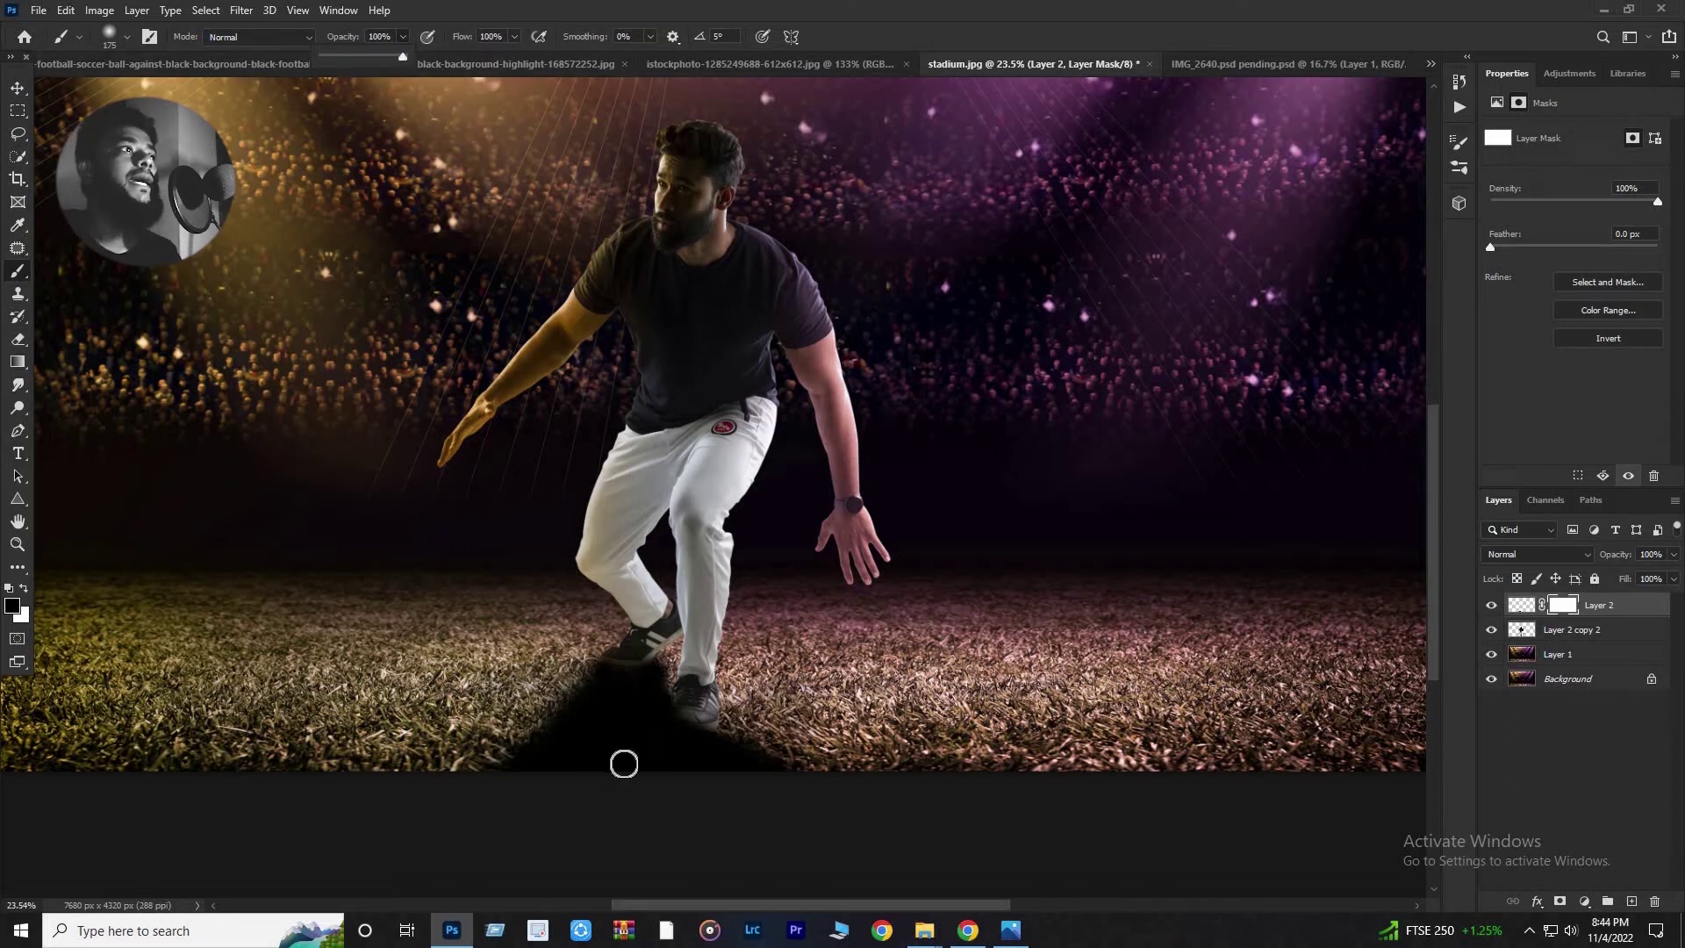
{"action": "left_click_drag", "start_coordinate": [518, 694], "coordinate": [652, 786]}
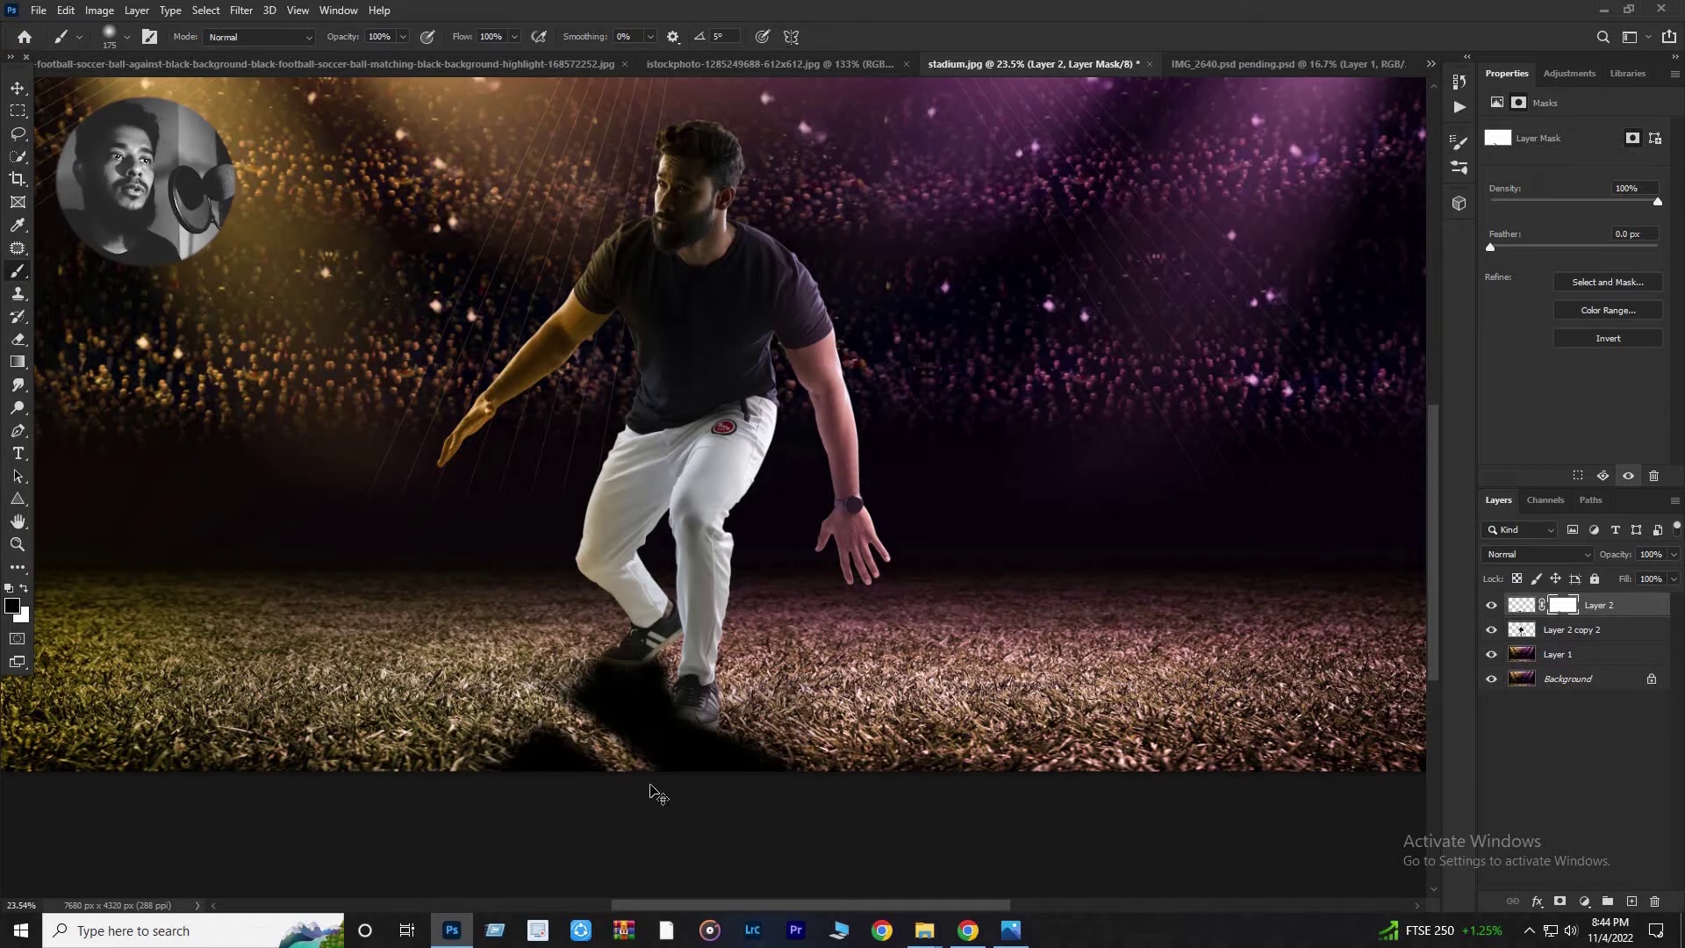
{"action": "key", "text": "ctrl+z"}
Fade the shadow by painting black on its mask with a 600 px brush at 16% opacity and 11% flow.
{"action": "left_click", "coordinate": [401, 38]}
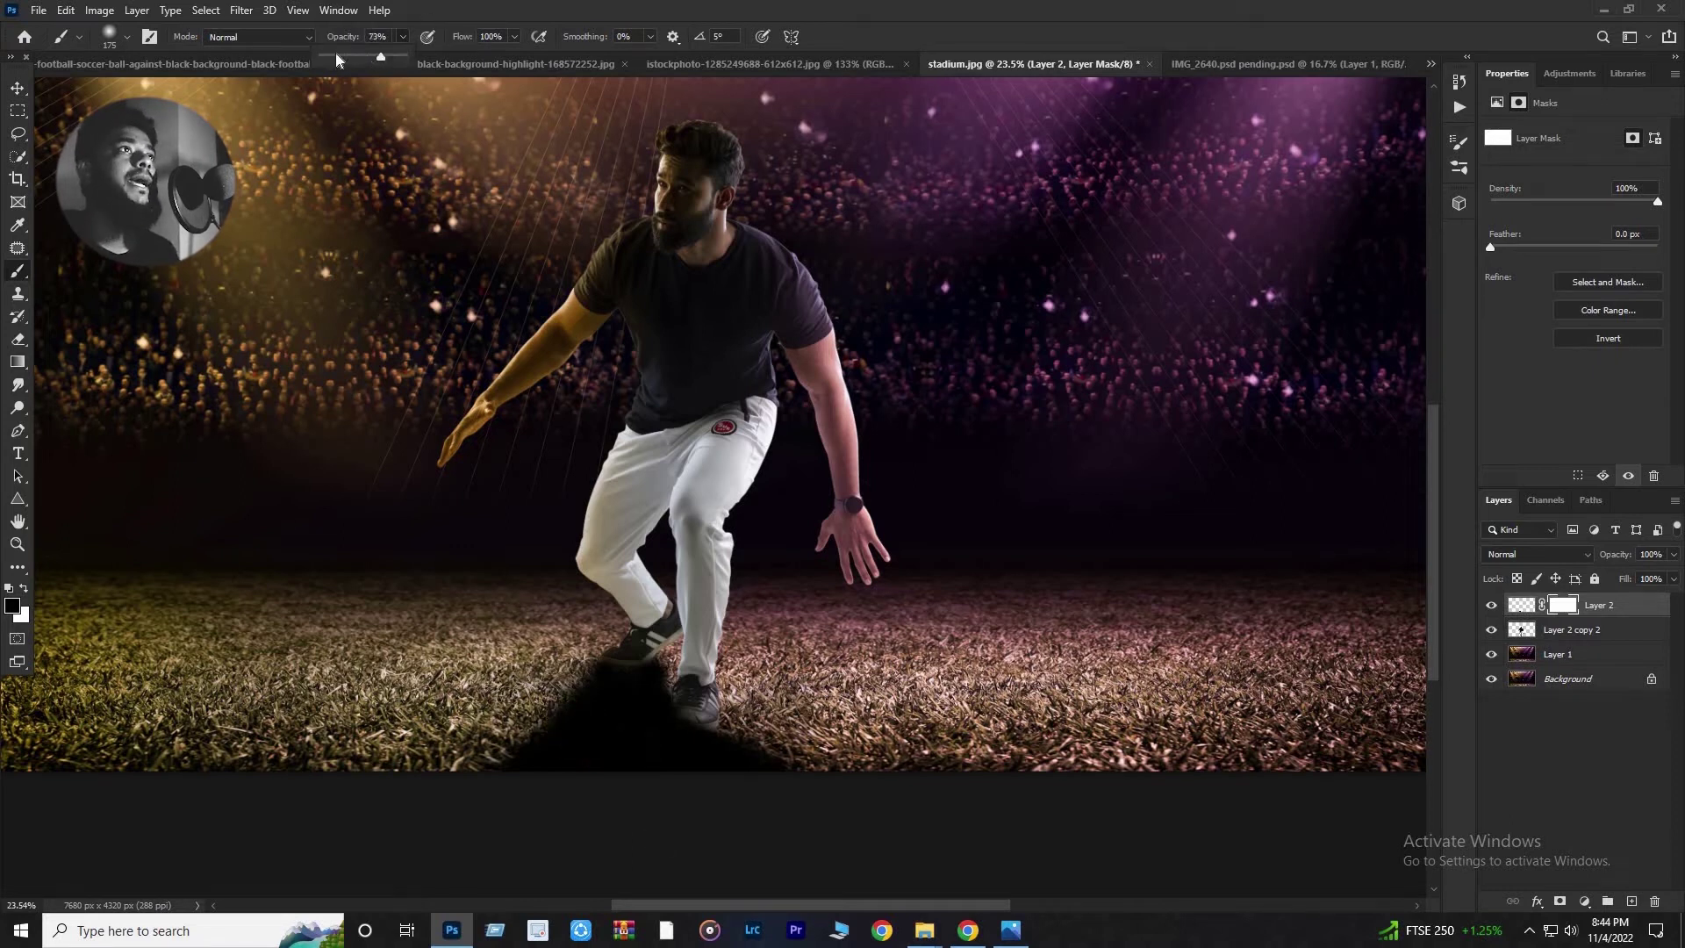
{"action": "left_click", "coordinate": [514, 36]}
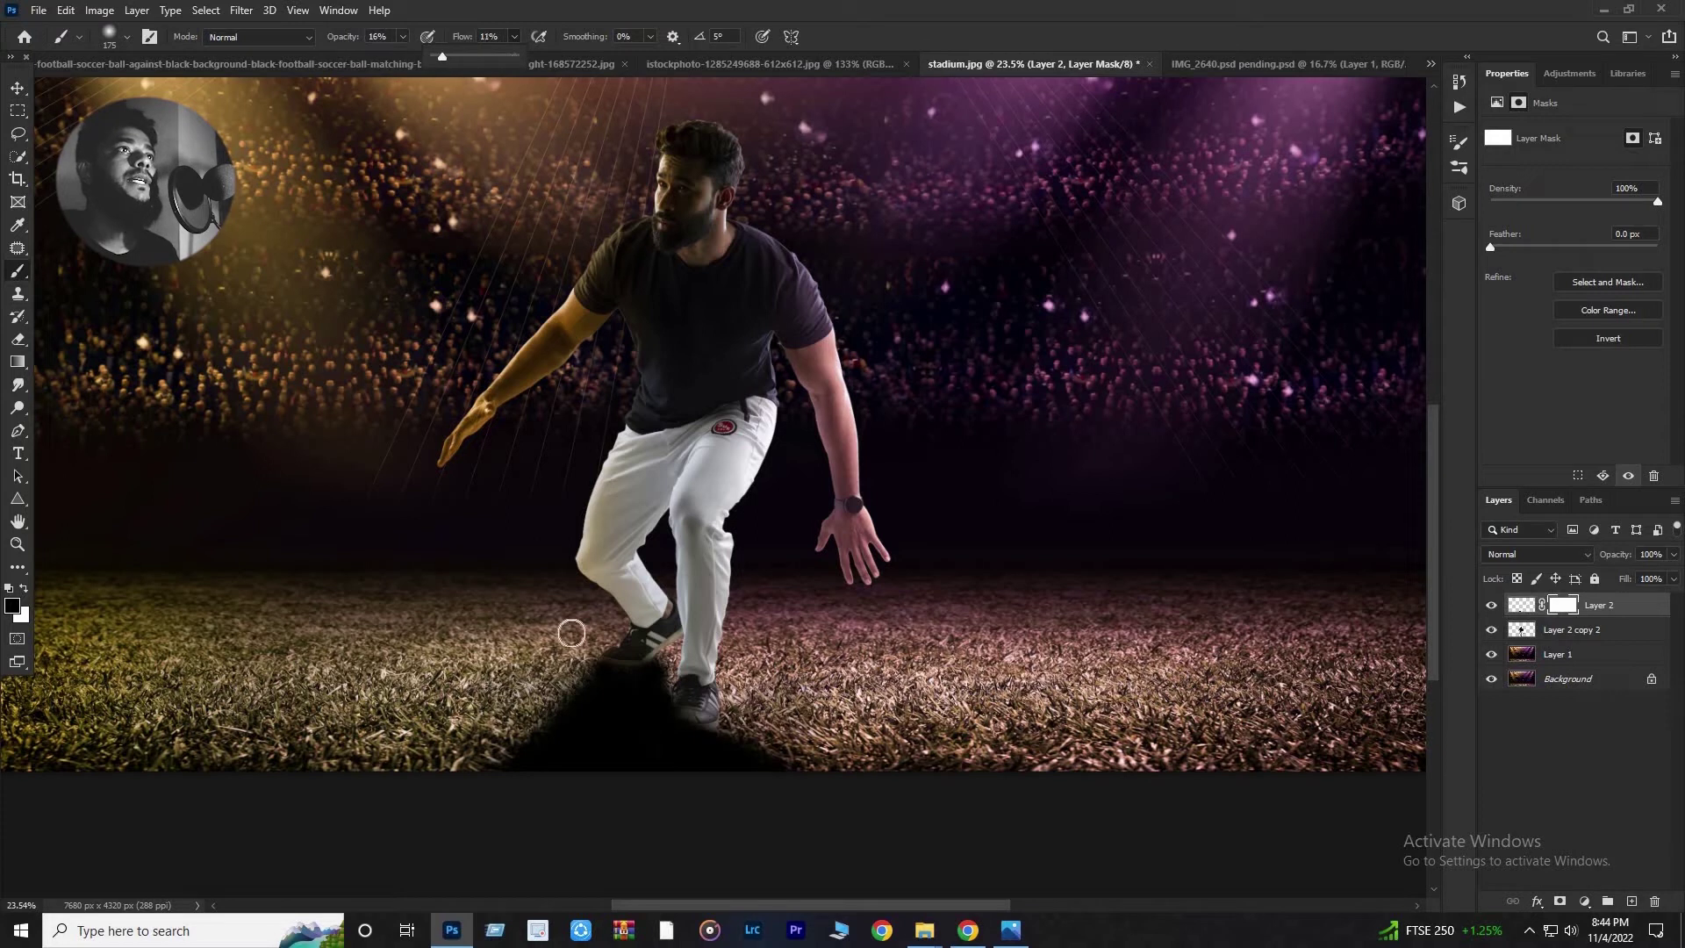
{"action": "key", "text": "bracketright"}
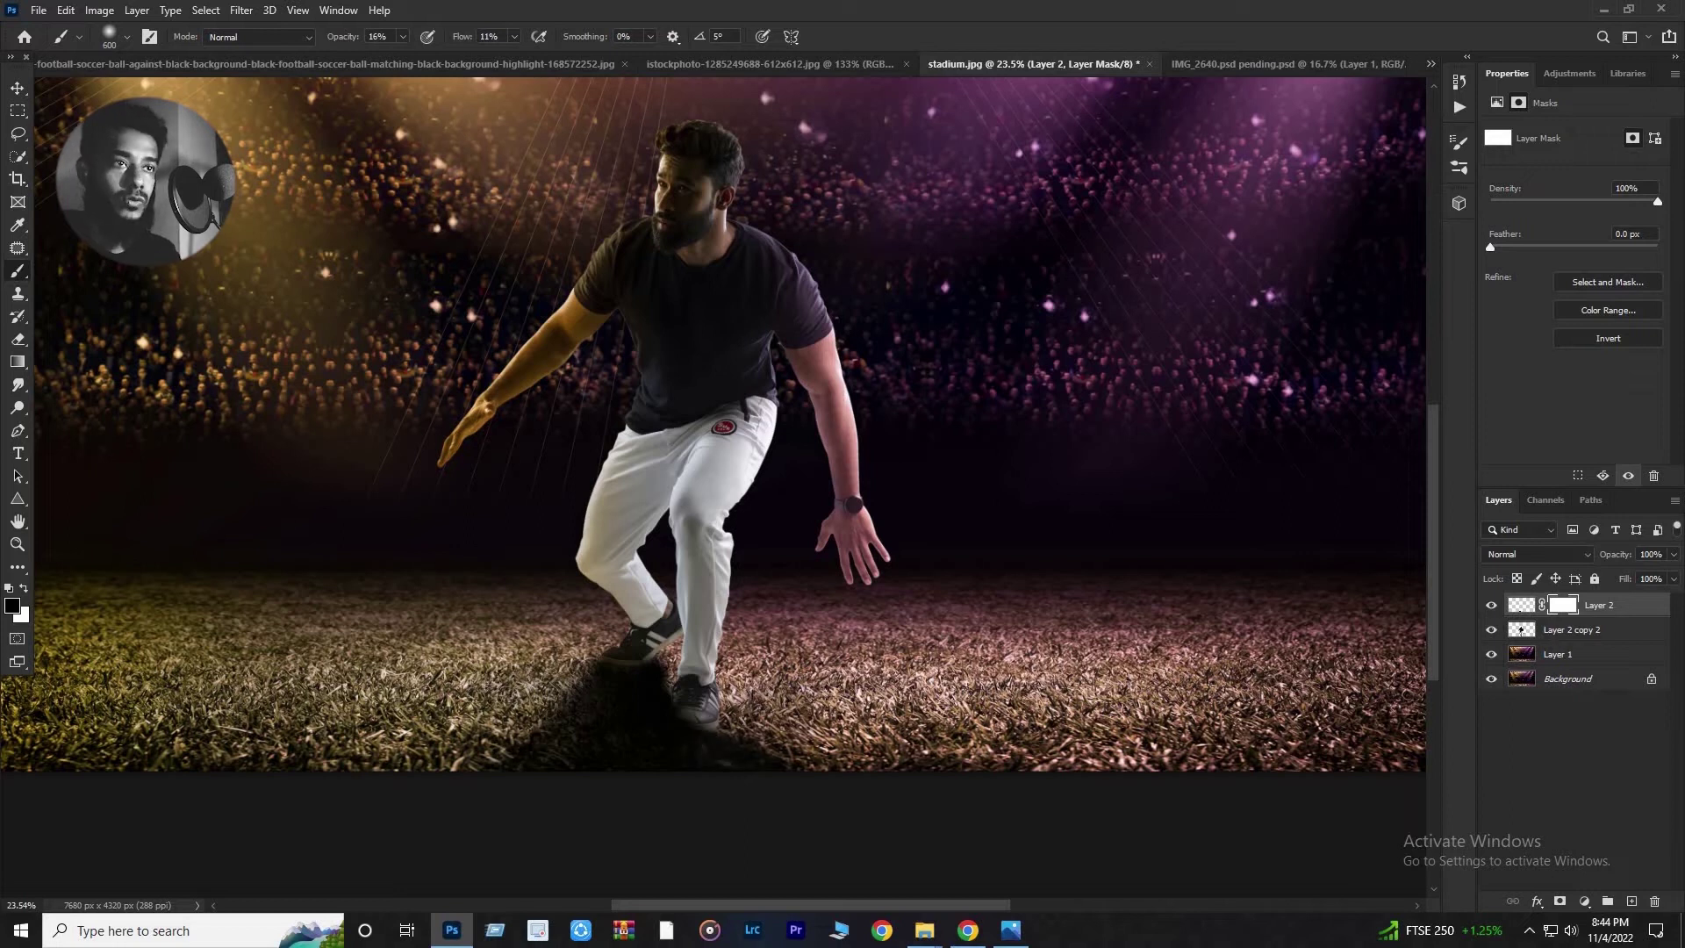
{"action": "left_click_drag", "start_coordinate": [628, 711], "coordinate": [587, 727]}
Paint white on the mask with a smaller brush at raised opacity and flow to restore the shadow beneath the rear shoe.
{"action": "scroll", "coordinate": [637, 730], "scroll_direction": "up", "scroll_amount": 10}
{"action": "right_click", "coordinate": [719, 397]}
{"action": "left_click_drag", "start_coordinate": [856, 444], "coordinate": [821, 444]}
{"action": "key", "text": "Return"}
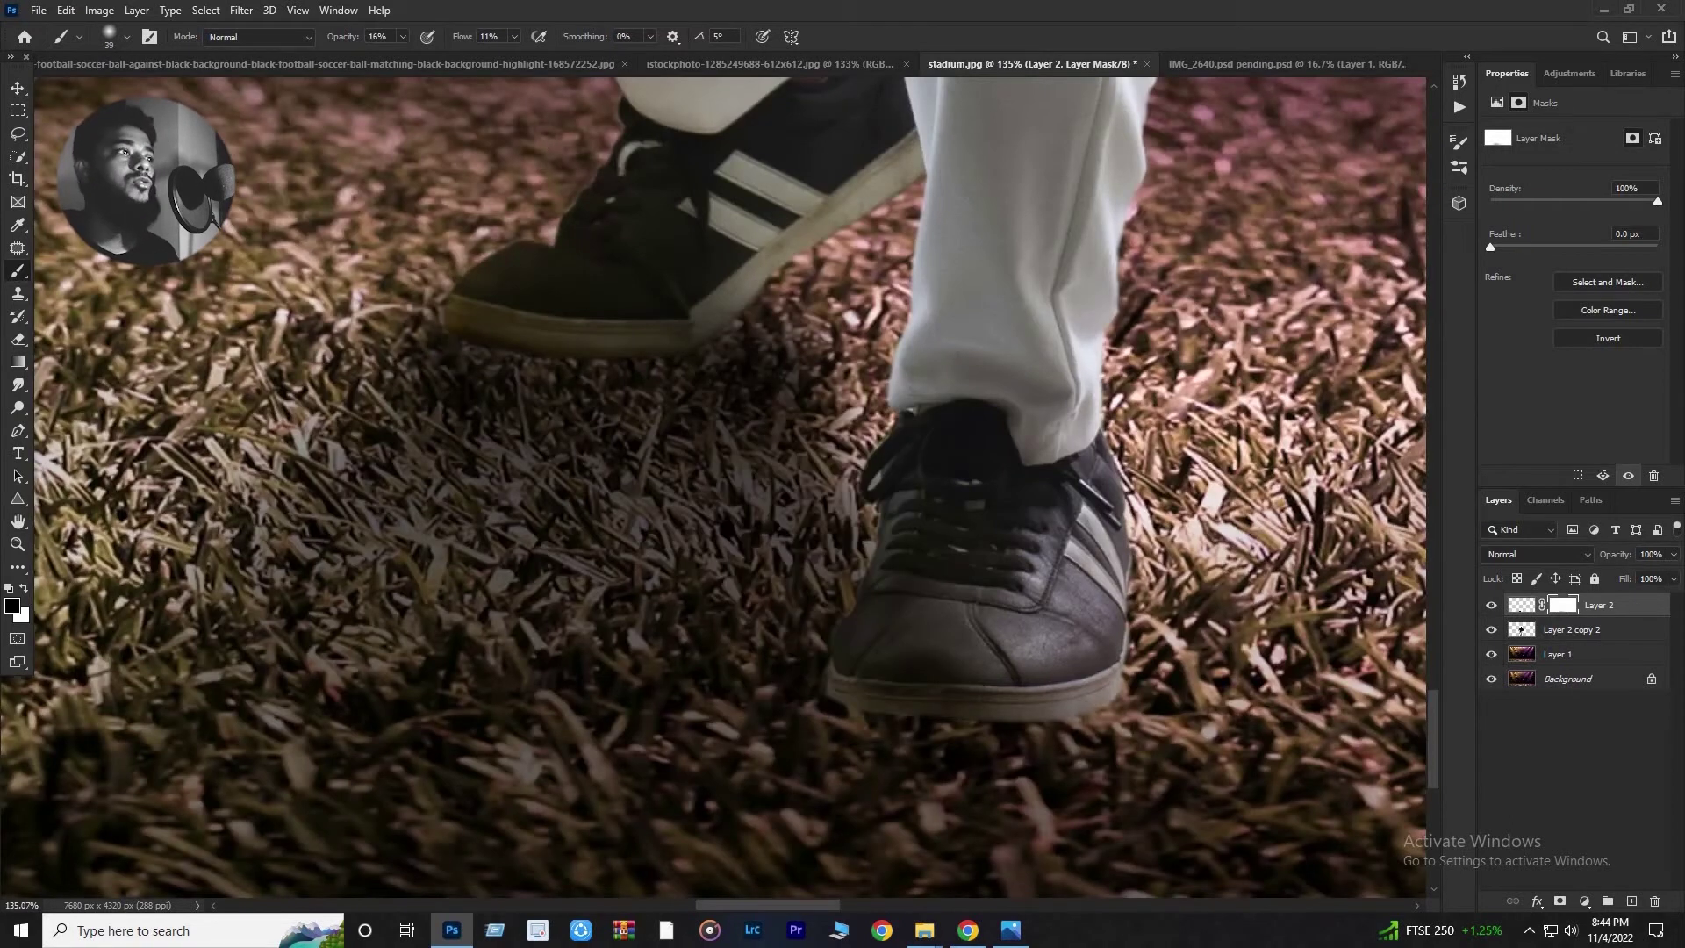
{"action": "left_click_drag", "start_coordinate": [402, 36], "coordinate": [453, 56]}
{"action": "left_click", "coordinate": [514, 37]}
{"action": "left_click_drag", "start_coordinate": [512, 56], "coordinate": [572, 56]}
{"action": "key", "text": "x"}
{"action": "key", "text": "bracketright"}
{"action": "key", "text": "bracketright"}
{"action": "key", "text": "bracketright"}
{"action": "key", "text": "bracketright"}
{"action": "key", "text": "bracketright"}
{"action": "key", "text": "bracketright"}
{"action": "key", "text": "bracketright"}
{"action": "key", "text": "bracketright"}
{"action": "mouse_move", "coordinate": [500, 386]}
{"action": "left_mouse_down"}
{"action": "mouse_move", "coordinate": [640, 382]}
{"action": "mouse_move", "coordinate": [737, 457]}
{"action": "left_mouse_up"}
Restore the shadow around both shoes with a white 125 px brush on the mask at 52% opacity and 52% flow.
{"action": "left_click_drag", "start_coordinate": [402, 37], "coordinate": [346, 56]}
{"action": "left_click_drag", "start_coordinate": [514, 37], "coordinate": [413, 57]}
{"action": "scroll", "coordinate": [609, 589], "scroll_direction": "down", "scroll_amount": 7}
{"action": "left_click_drag", "start_coordinate": [515, 37], "coordinate": [523, 58]}
{"action": "key", "text": "bracketright"}
{"action": "key", "text": "bracketright"}
{"action": "key", "text": "bracketright"}
{"action": "key", "text": "bracketright"}
{"action": "key", "text": "bracketright"}
{"action": "left_click_drag", "start_coordinate": [474, 640], "coordinate": [833, 693]}
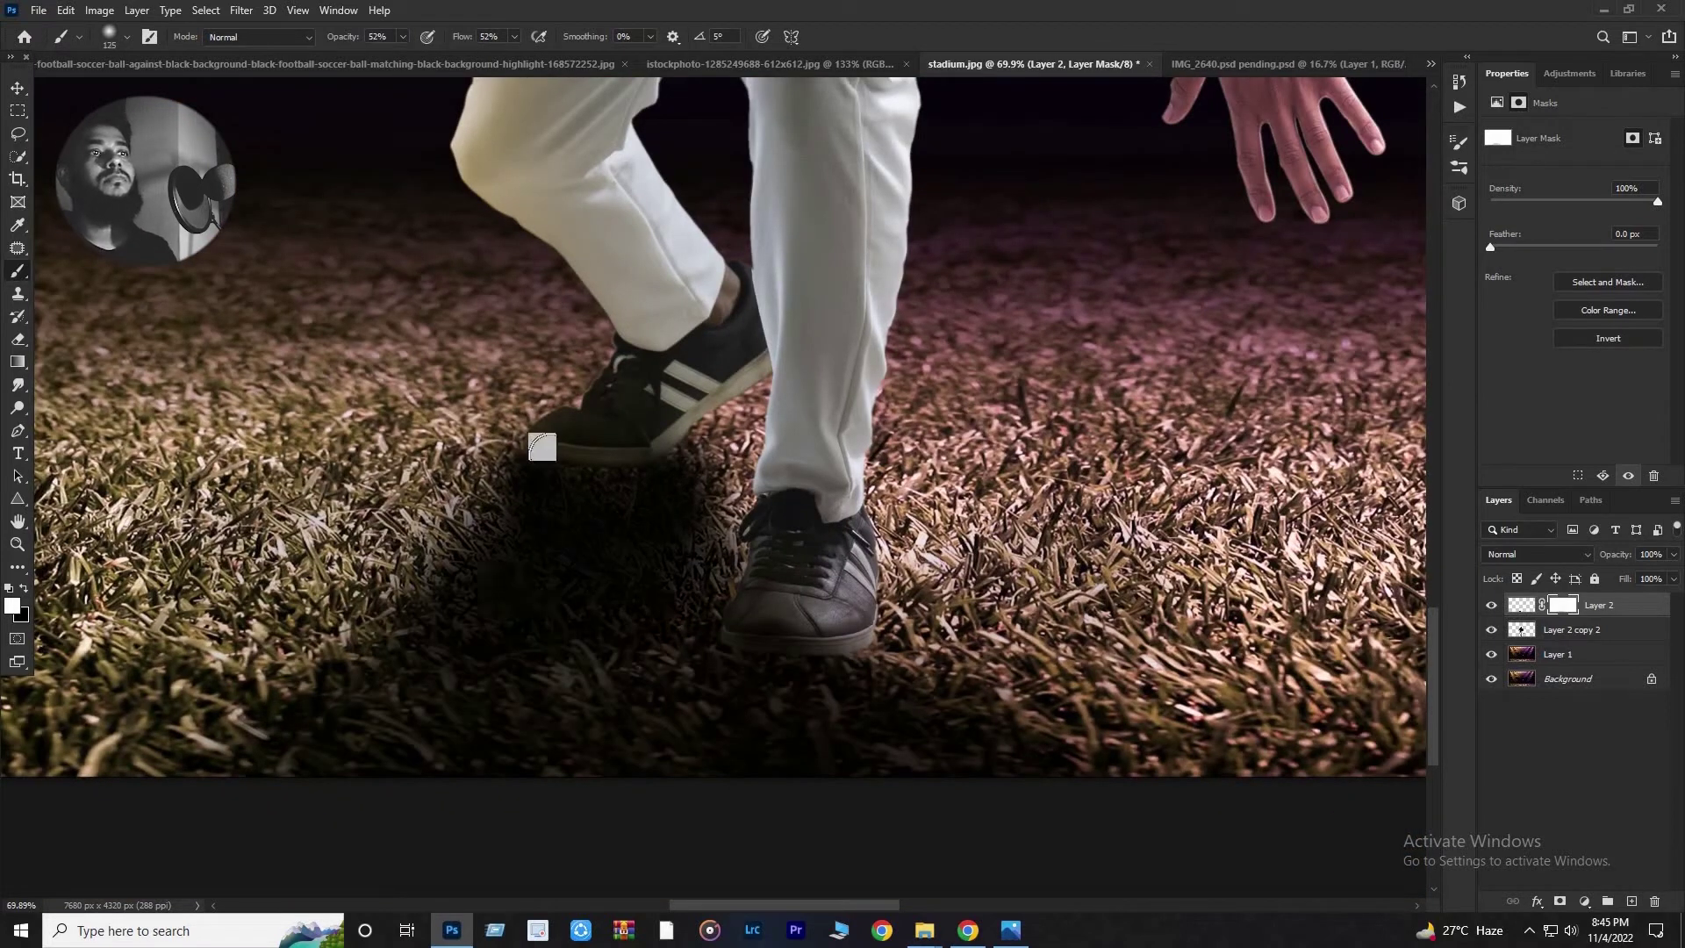
Refine the shadow edges near the front shoe on the mask, using a 90 px and a 175 px brush.
{"action": "key", "text": "["}
{"action": "key", "text": "["}
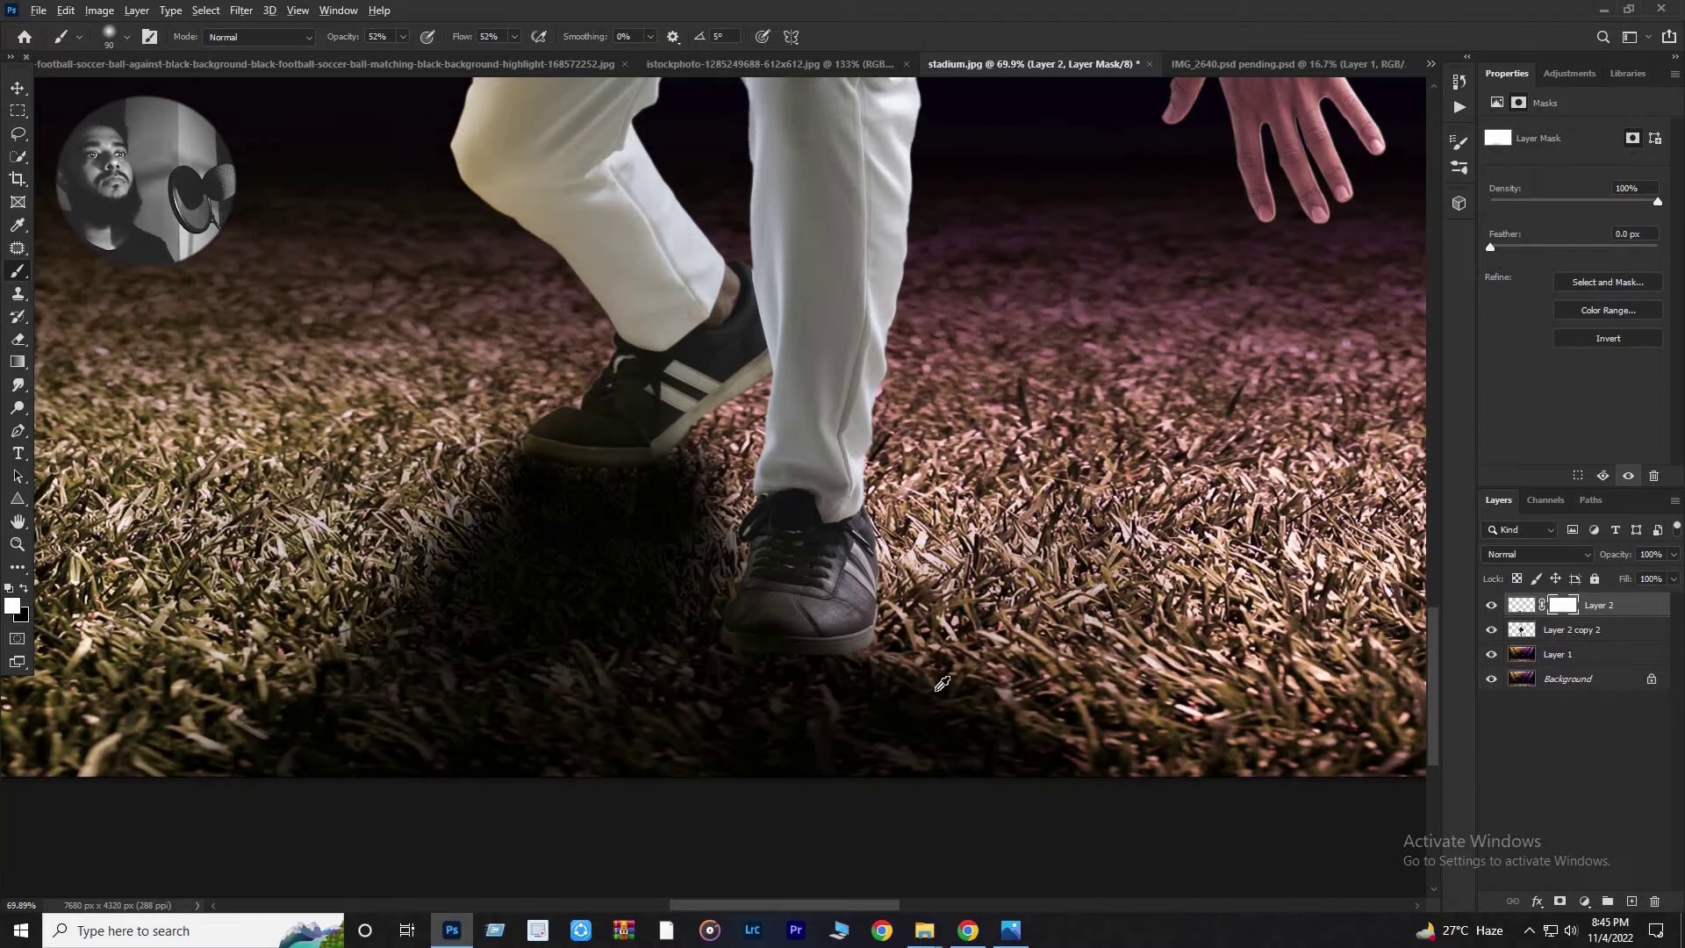
{"action": "scroll", "coordinate": [941, 684], "scroll_direction": "down", "scroll_amount": 3}
{"action": "key", "text": "bracketright"}
{"action": "key", "text": "bracketright"}
{"action": "key", "text": "bracketright"}
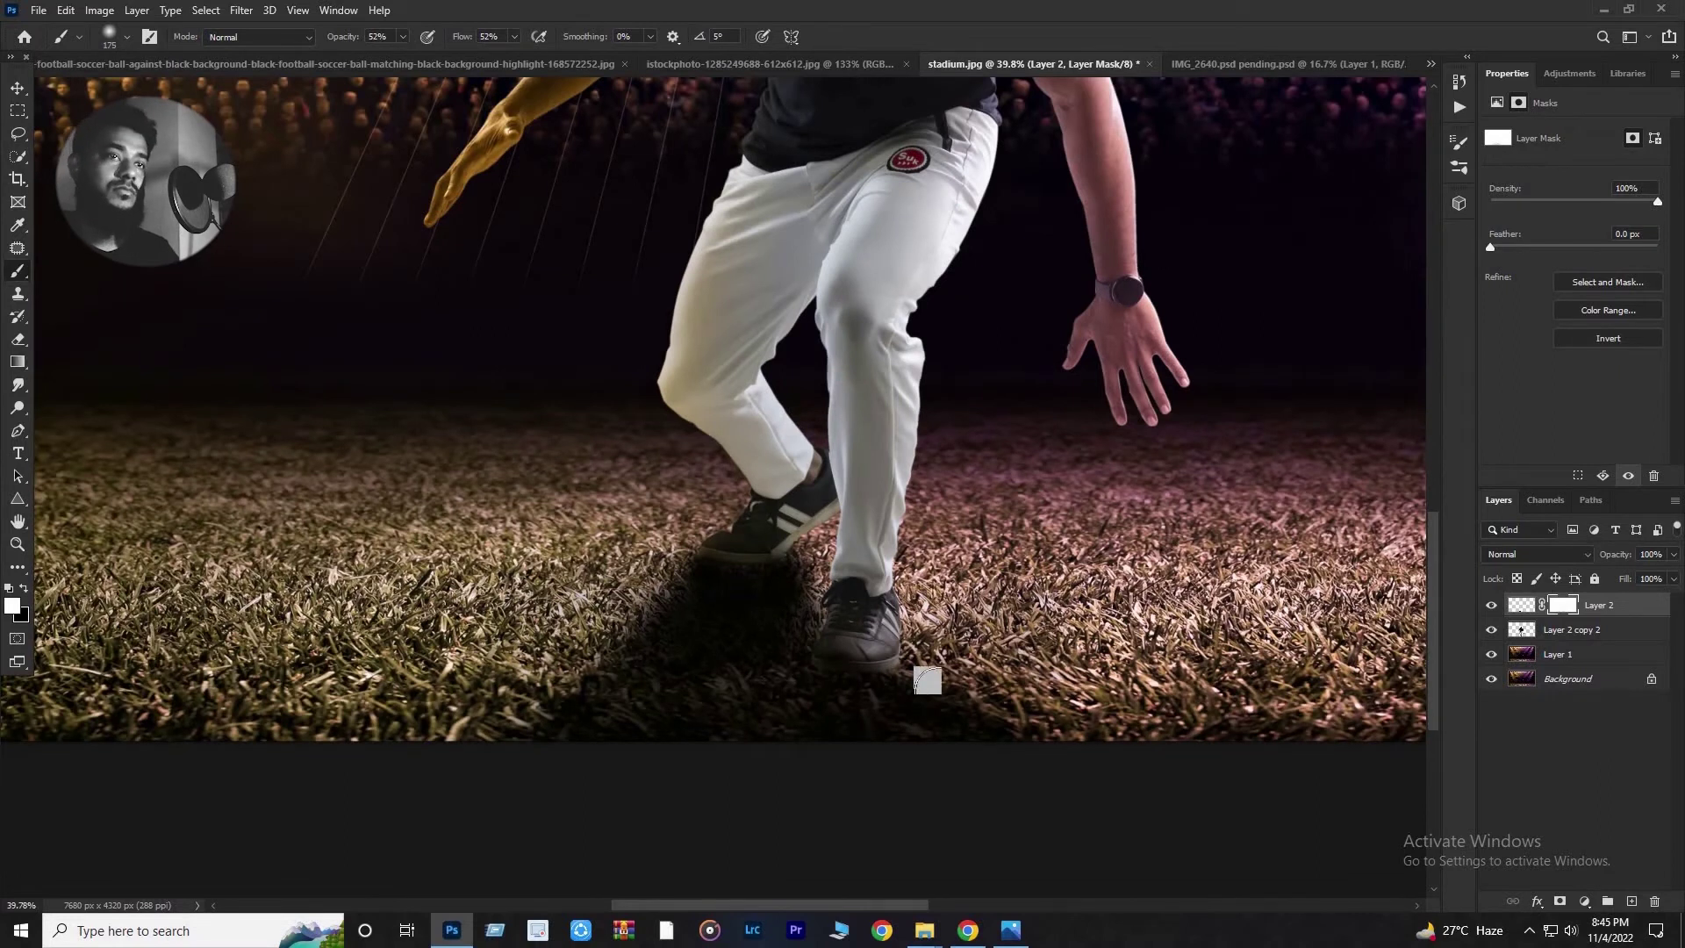
{"action": "scroll", "coordinate": [774, 700], "scroll_direction": "down", "scroll_amount": 1}
Try a slightly lower opacity for the shadow layer.
{"action": "left_click", "coordinate": [1521, 605]}
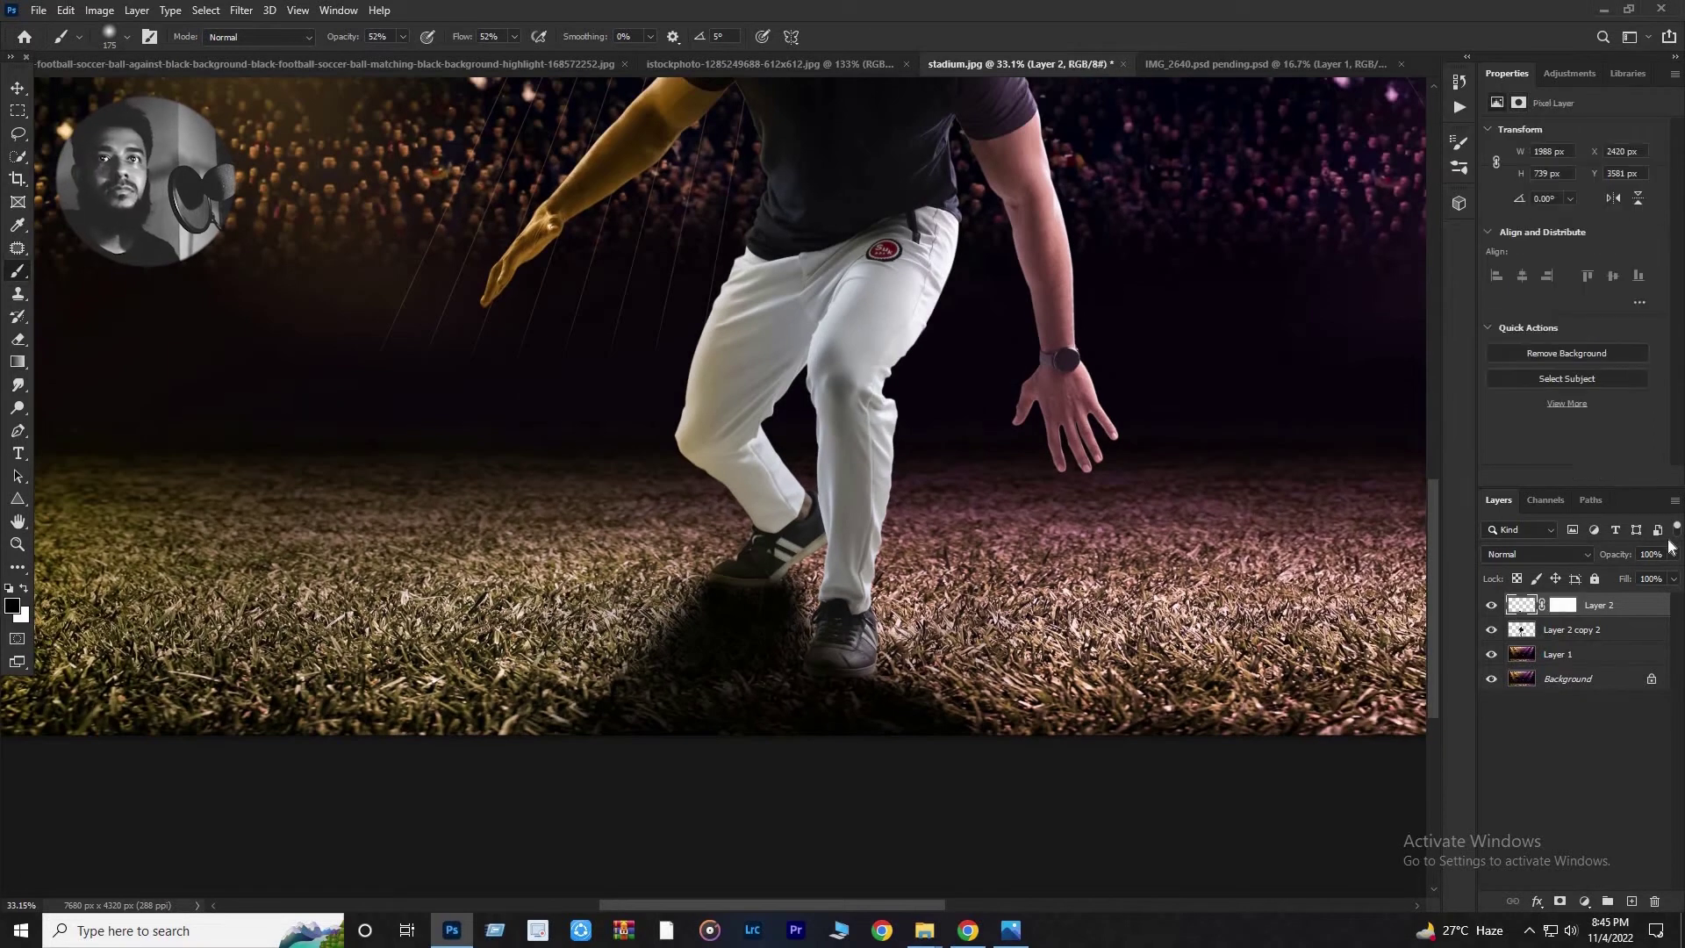
{"action": "left_click", "coordinate": [1672, 554]}
{"action": "left_click_drag", "start_coordinate": [1671, 576], "coordinate": [1665, 576]}
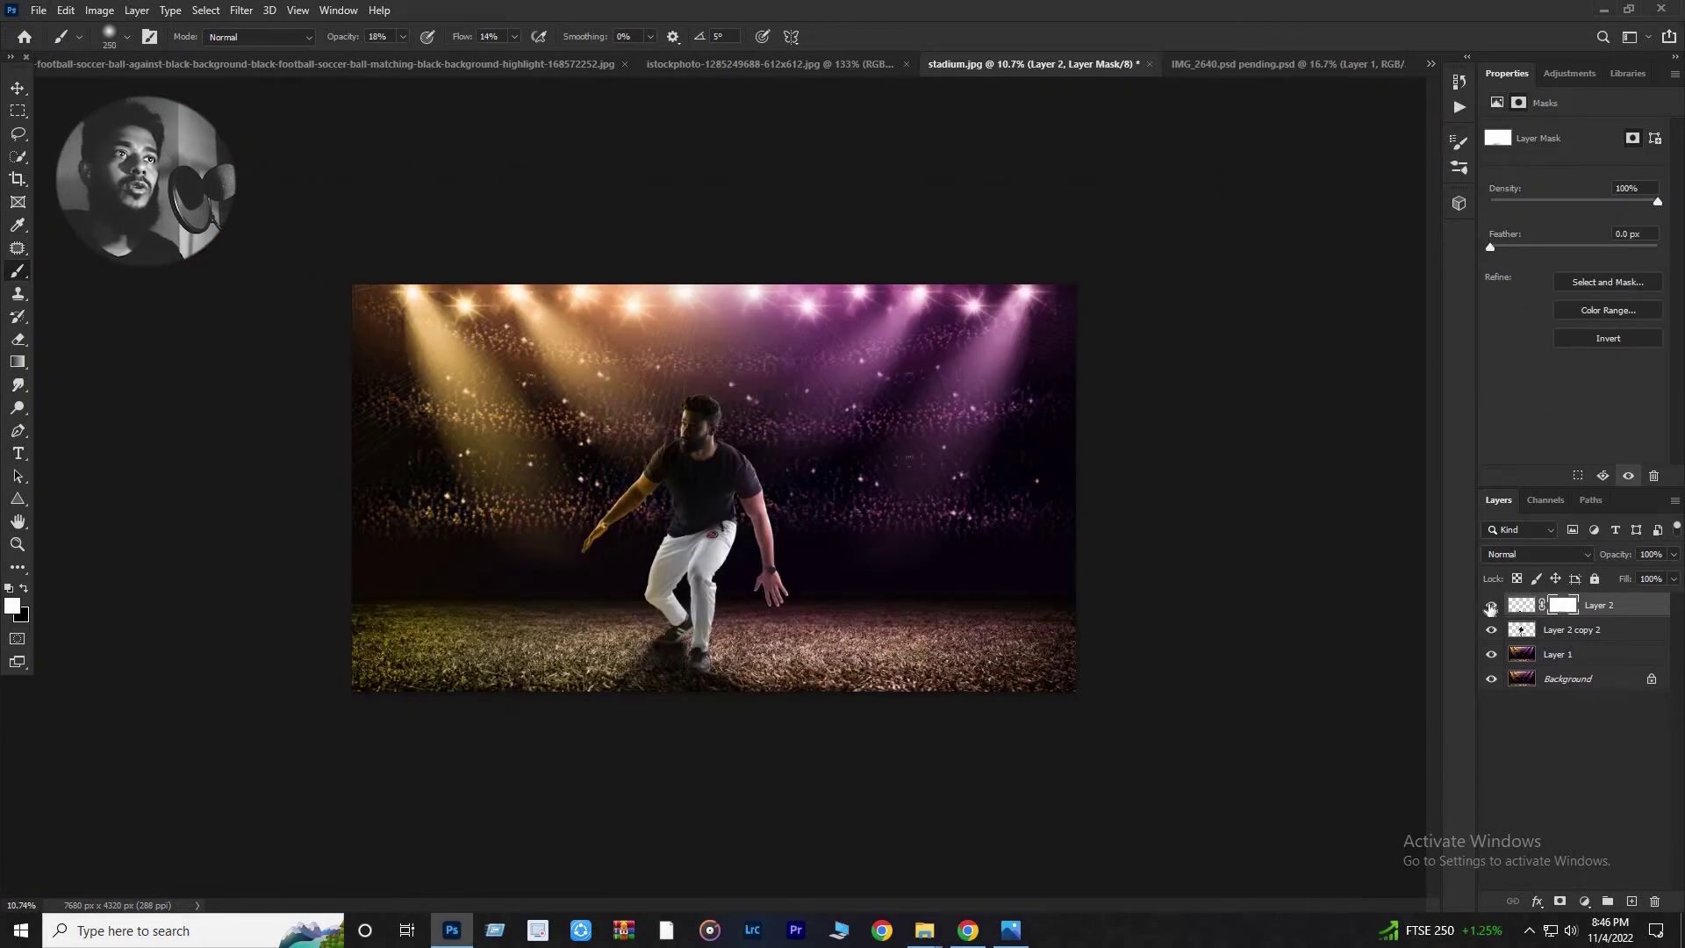
Compare the composite with and without the shadow and the man by toggling the visibility of their layers.
{"action": "left_click", "coordinate": [1492, 605]}
{"action": "left_click", "coordinate": [1491, 629]}
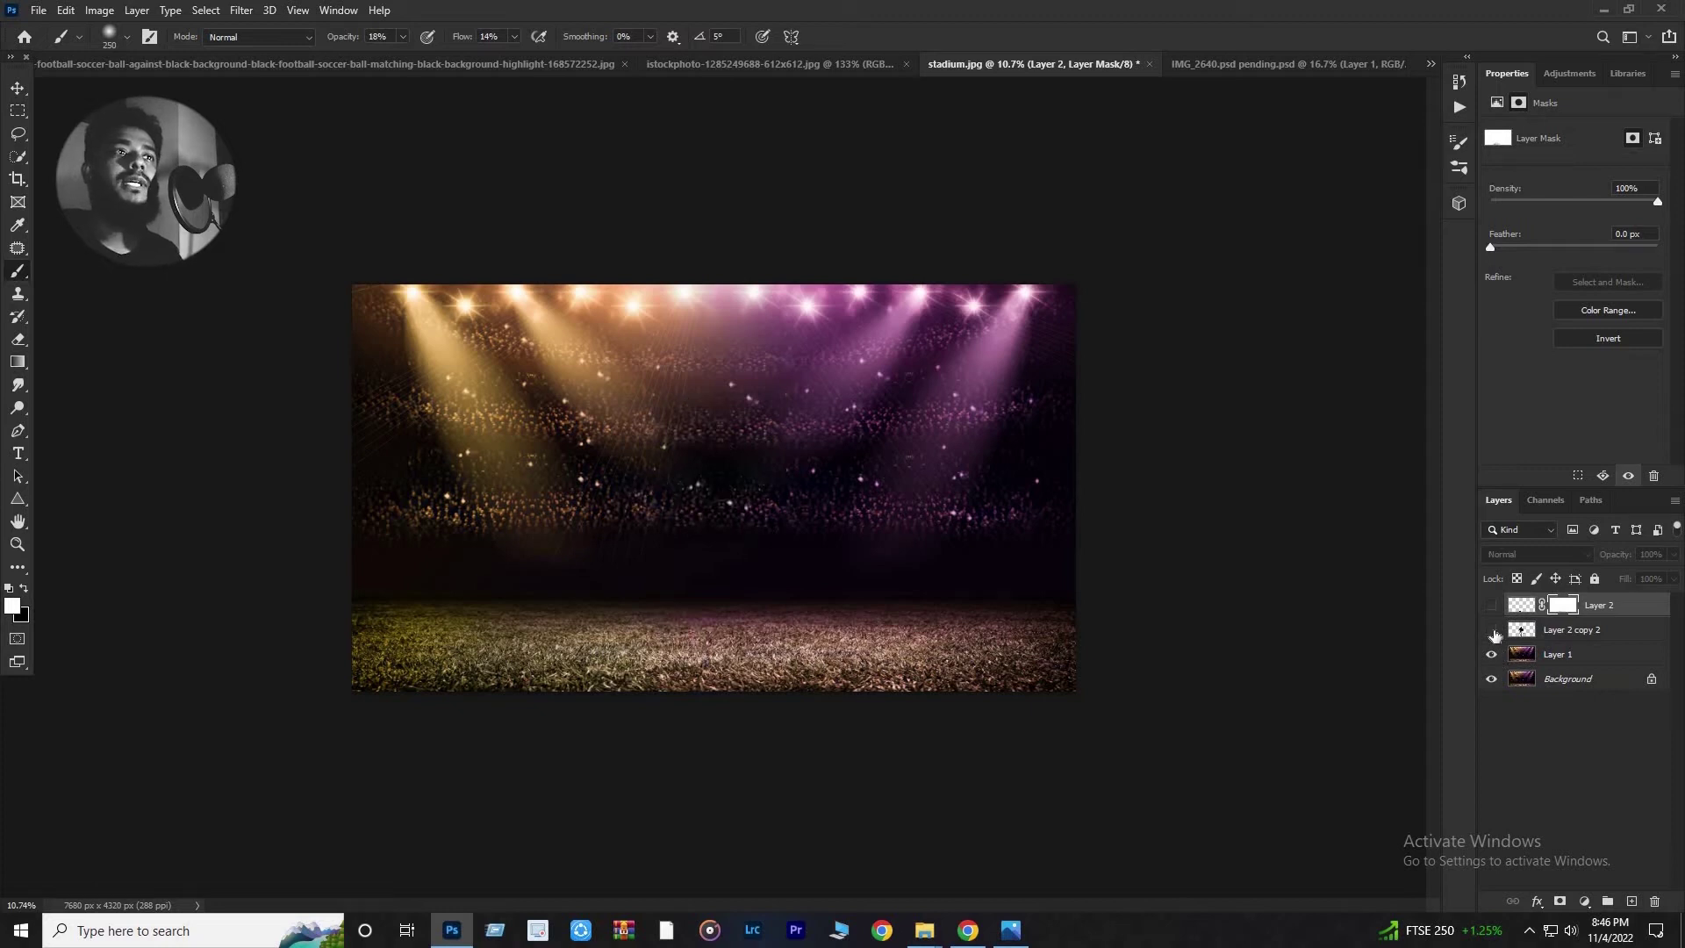
{"action": "left_click", "coordinate": [1493, 630]}
{"action": "left_click", "coordinate": [1493, 630]}
{"action": "left_click", "coordinate": [1493, 630]}
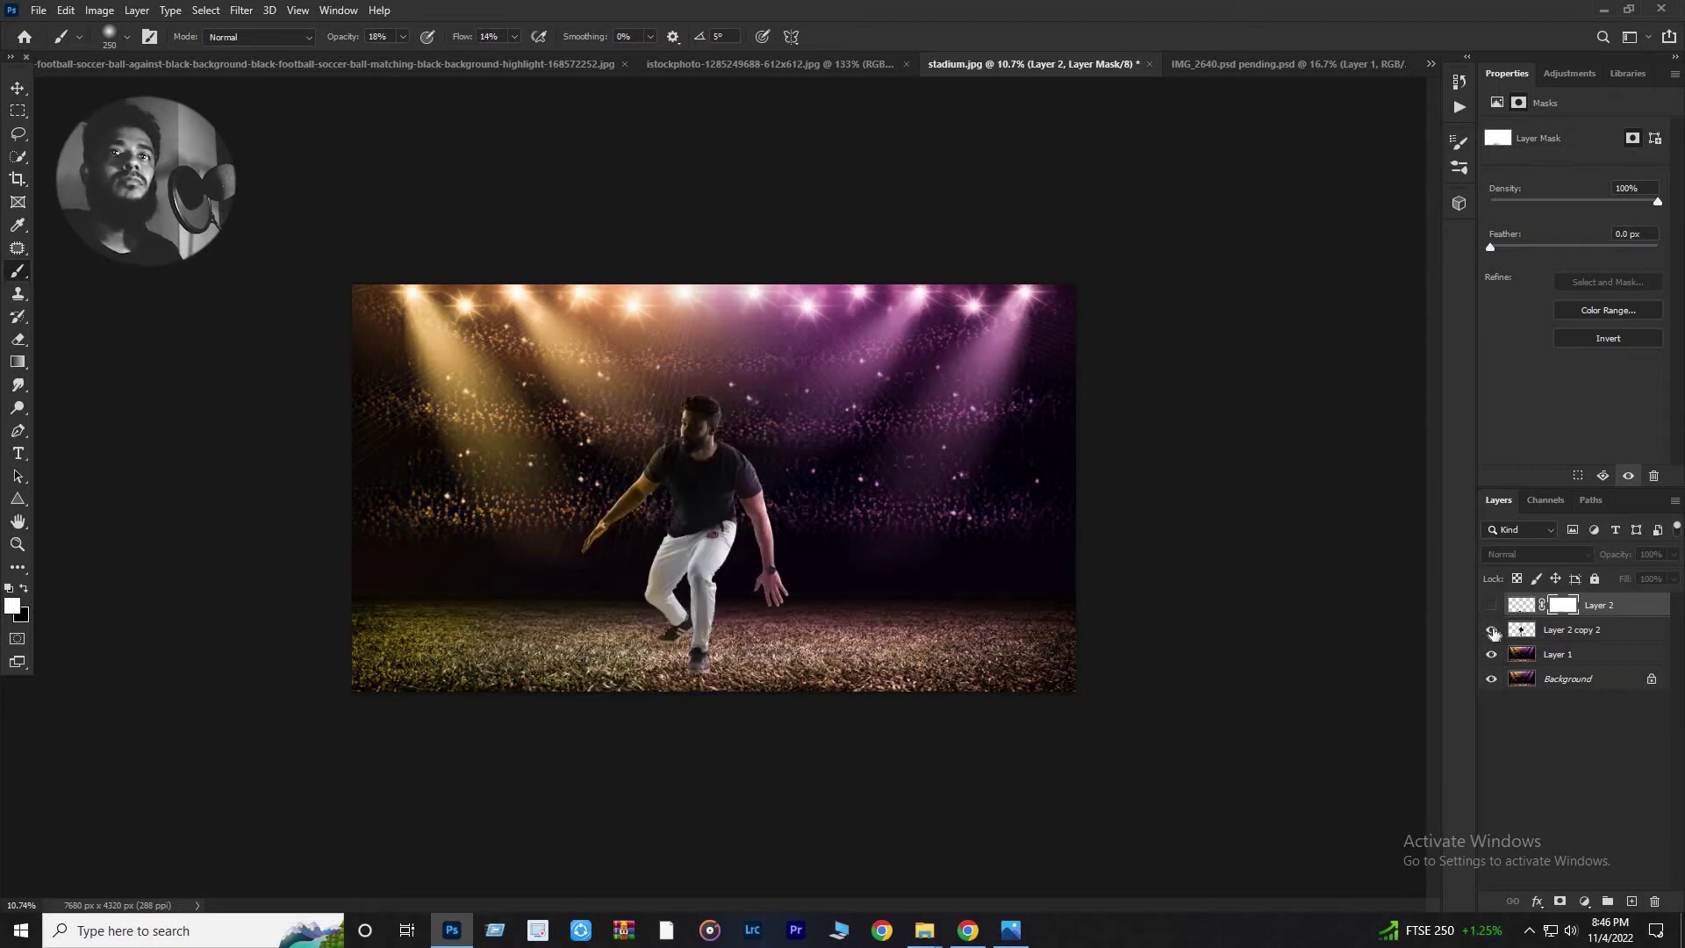
{"action": "left_click", "coordinate": [1491, 604]}
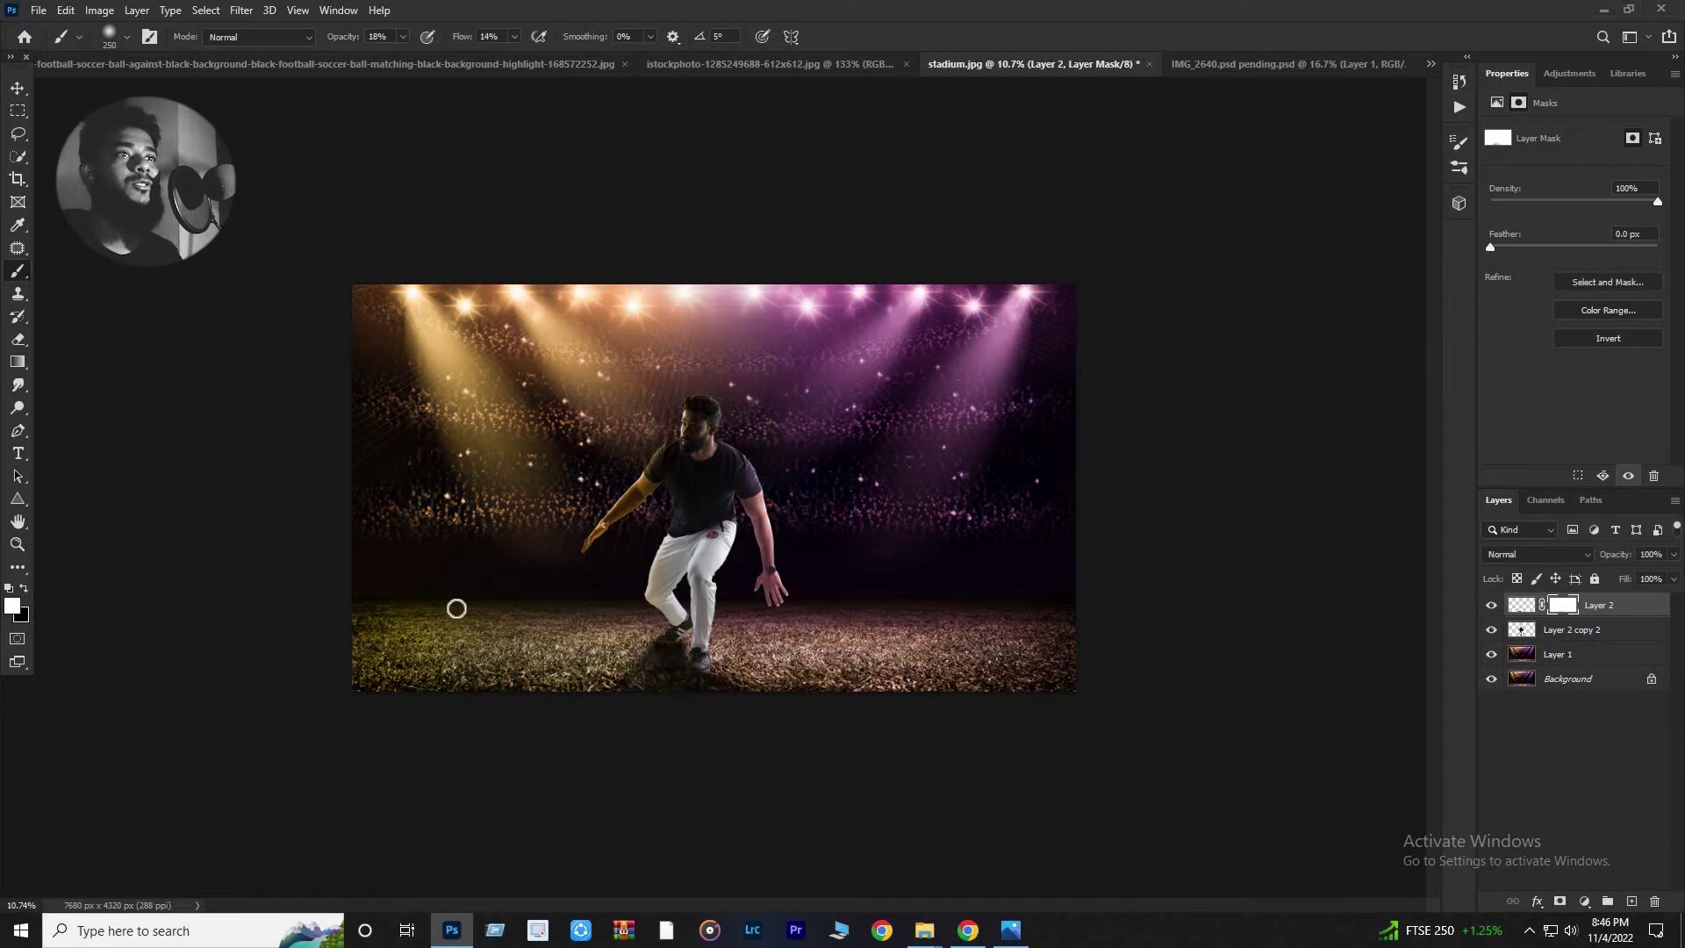
{"action": "key", "text": "ctrl+plus"}
{"action": "key", "text": "ctrl+minus"}
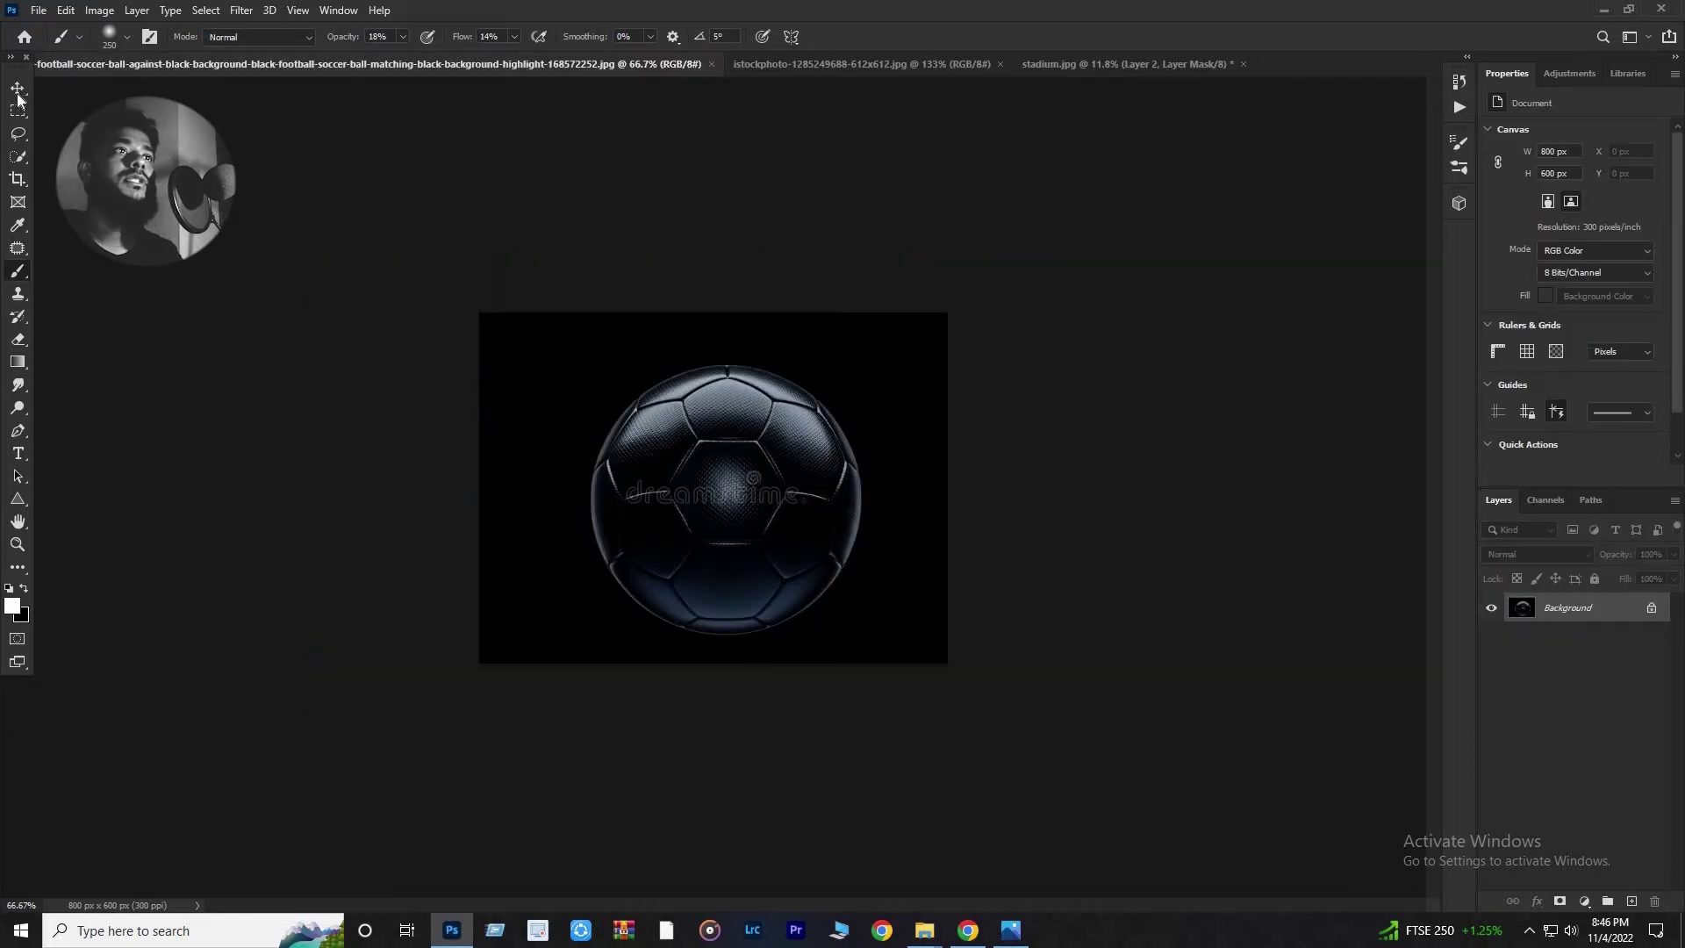
Switch to the black soccer ball document and duplicate its background layer.
{"action": "left_click", "coordinate": [18, 93]}
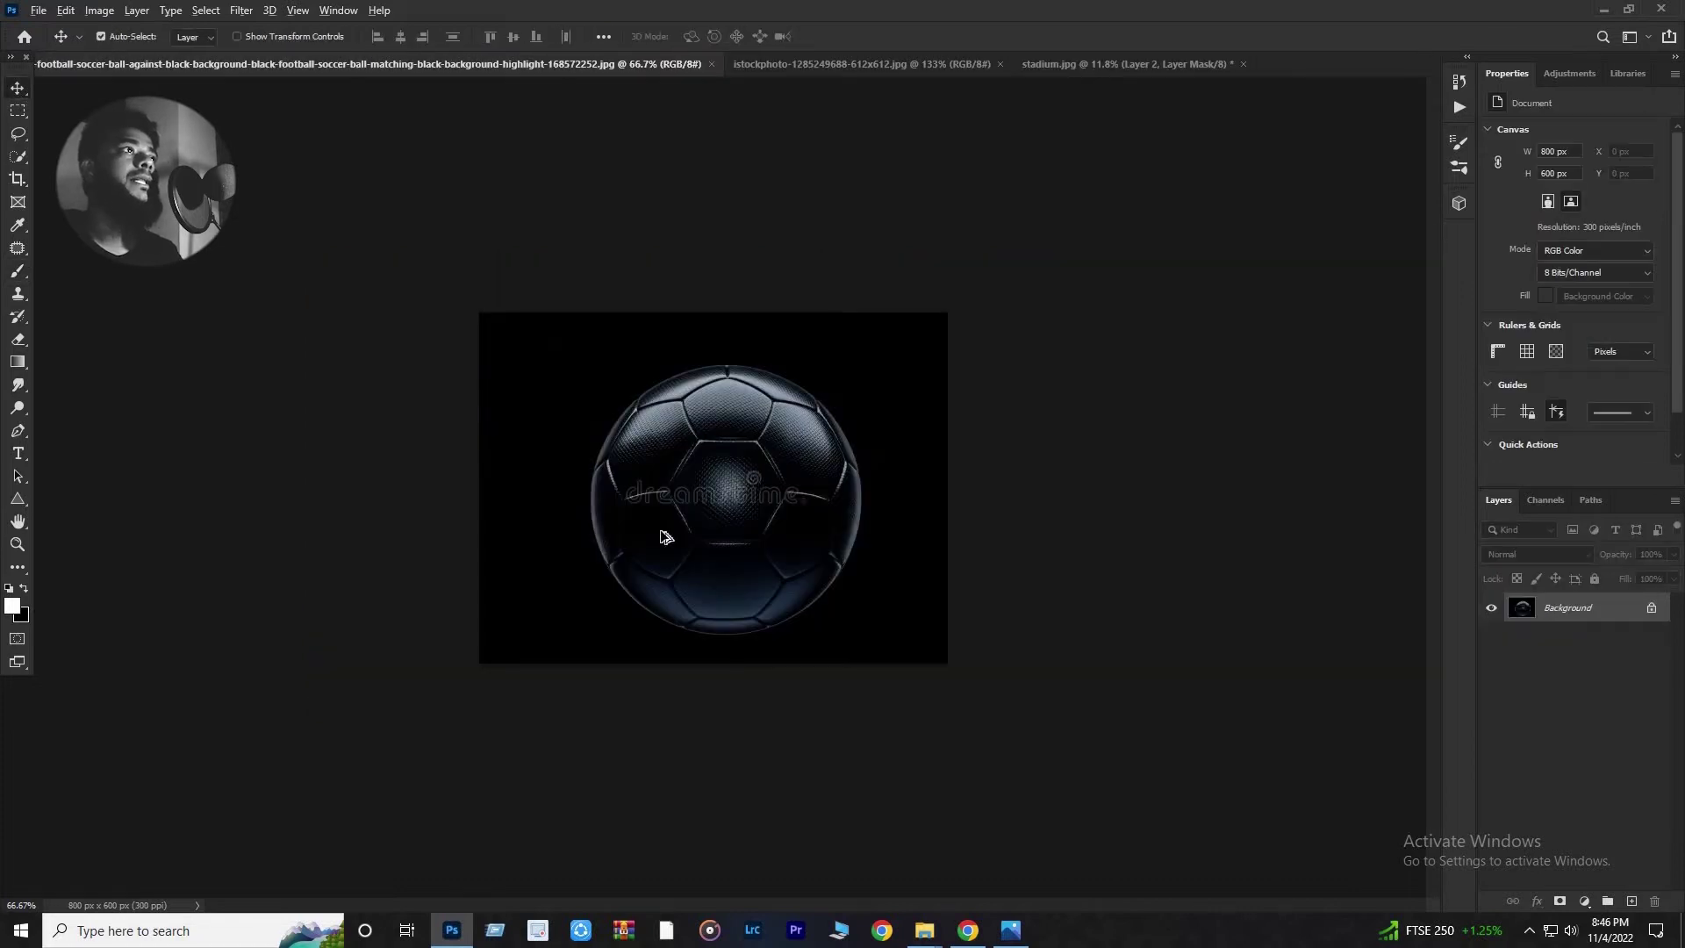
{"action": "scroll", "coordinate": [662, 532], "scroll_direction": "up", "scroll_amount": 11}
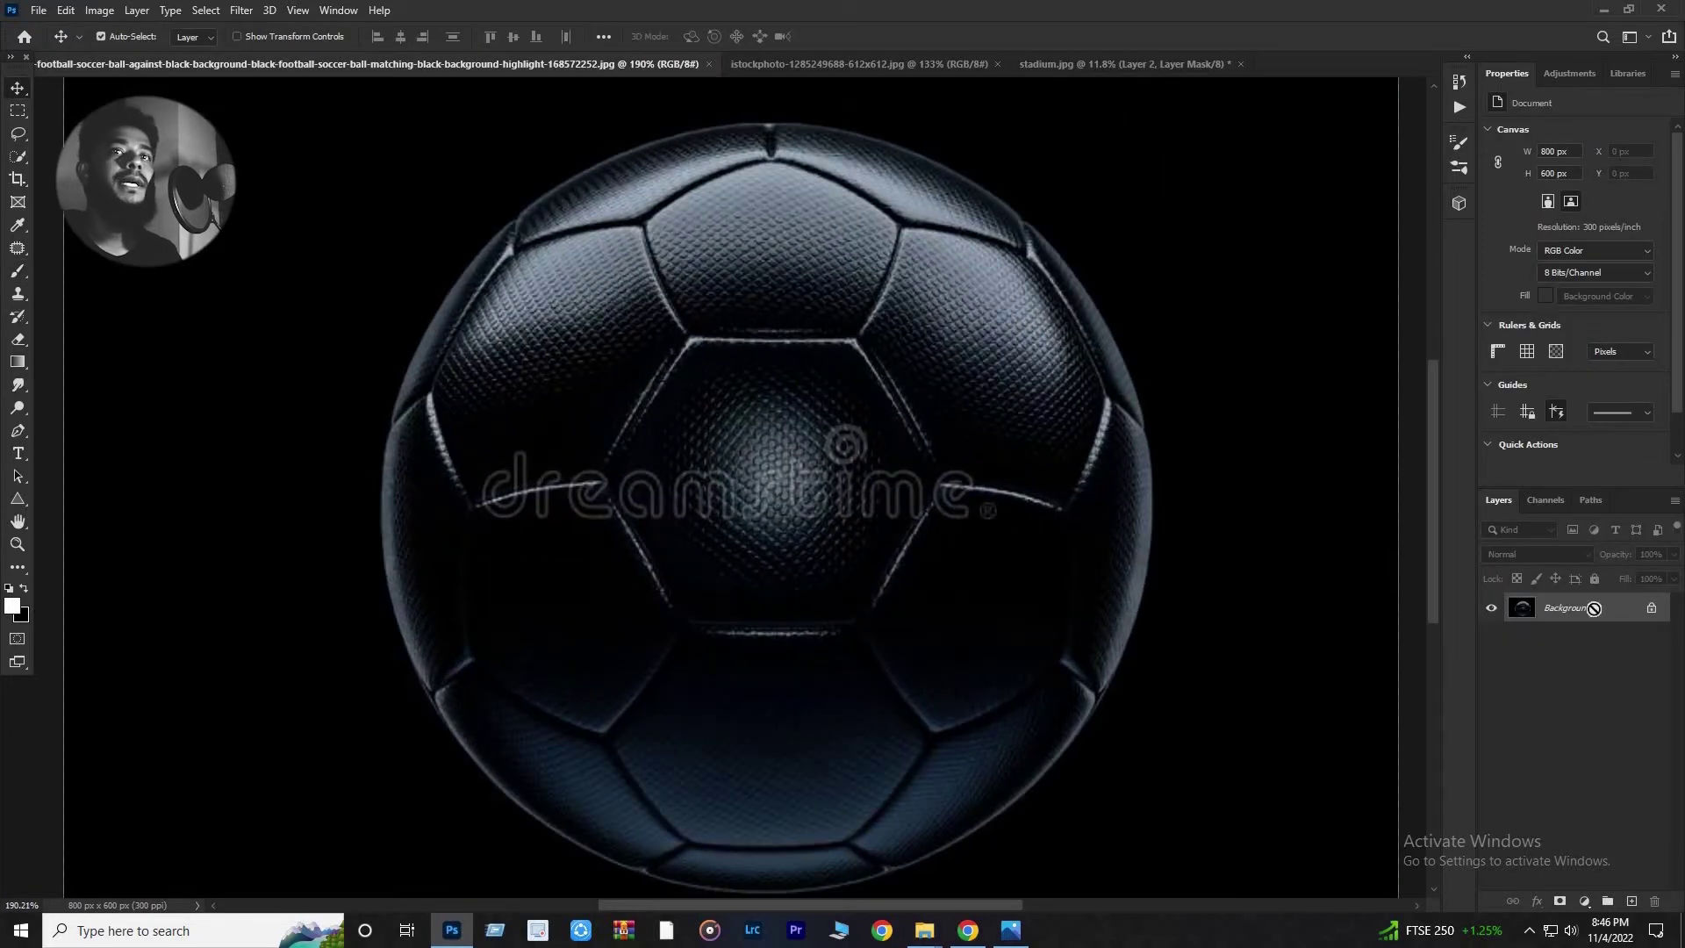
{"action": "key", "text": "ctrl+j"}
{"action": "left_click", "coordinate": [101, 36]}
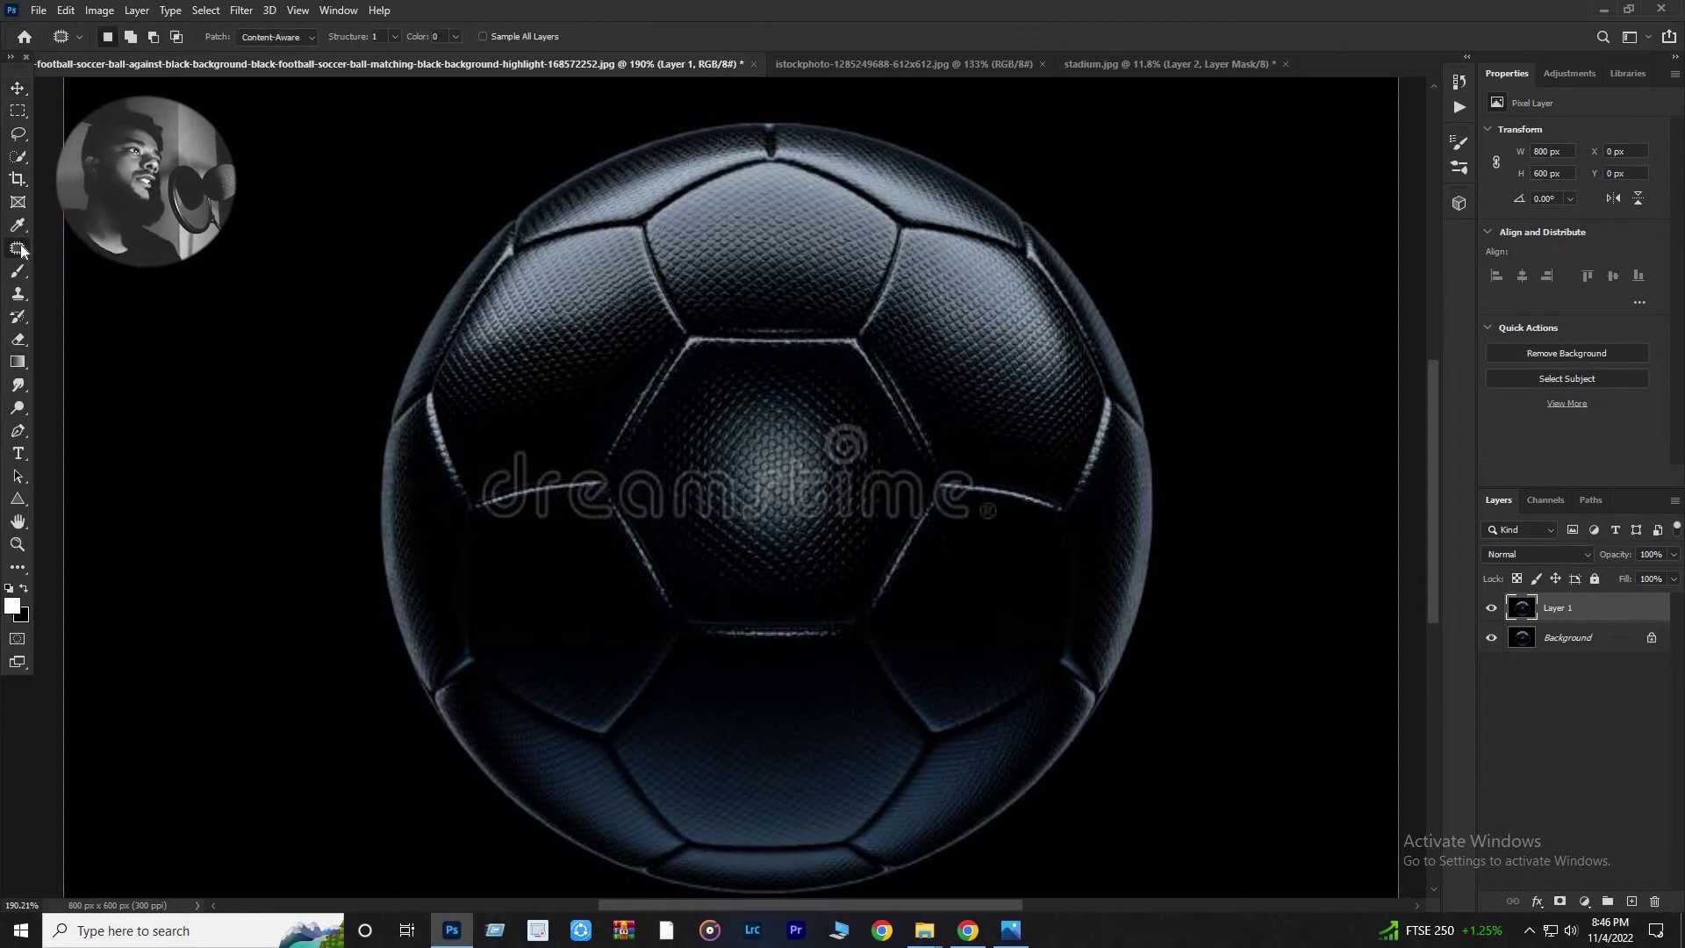
Remove the first letter "d" of the dreamstime watermark from the ball with the Content-Aware Patch tool.
{"action": "right_click", "coordinate": [17, 248]}
{"action": "left_click", "coordinate": [74, 279]}
{"action": "scroll", "coordinate": [555, 500], "scroll_direction": "up", "scroll_amount": 3}
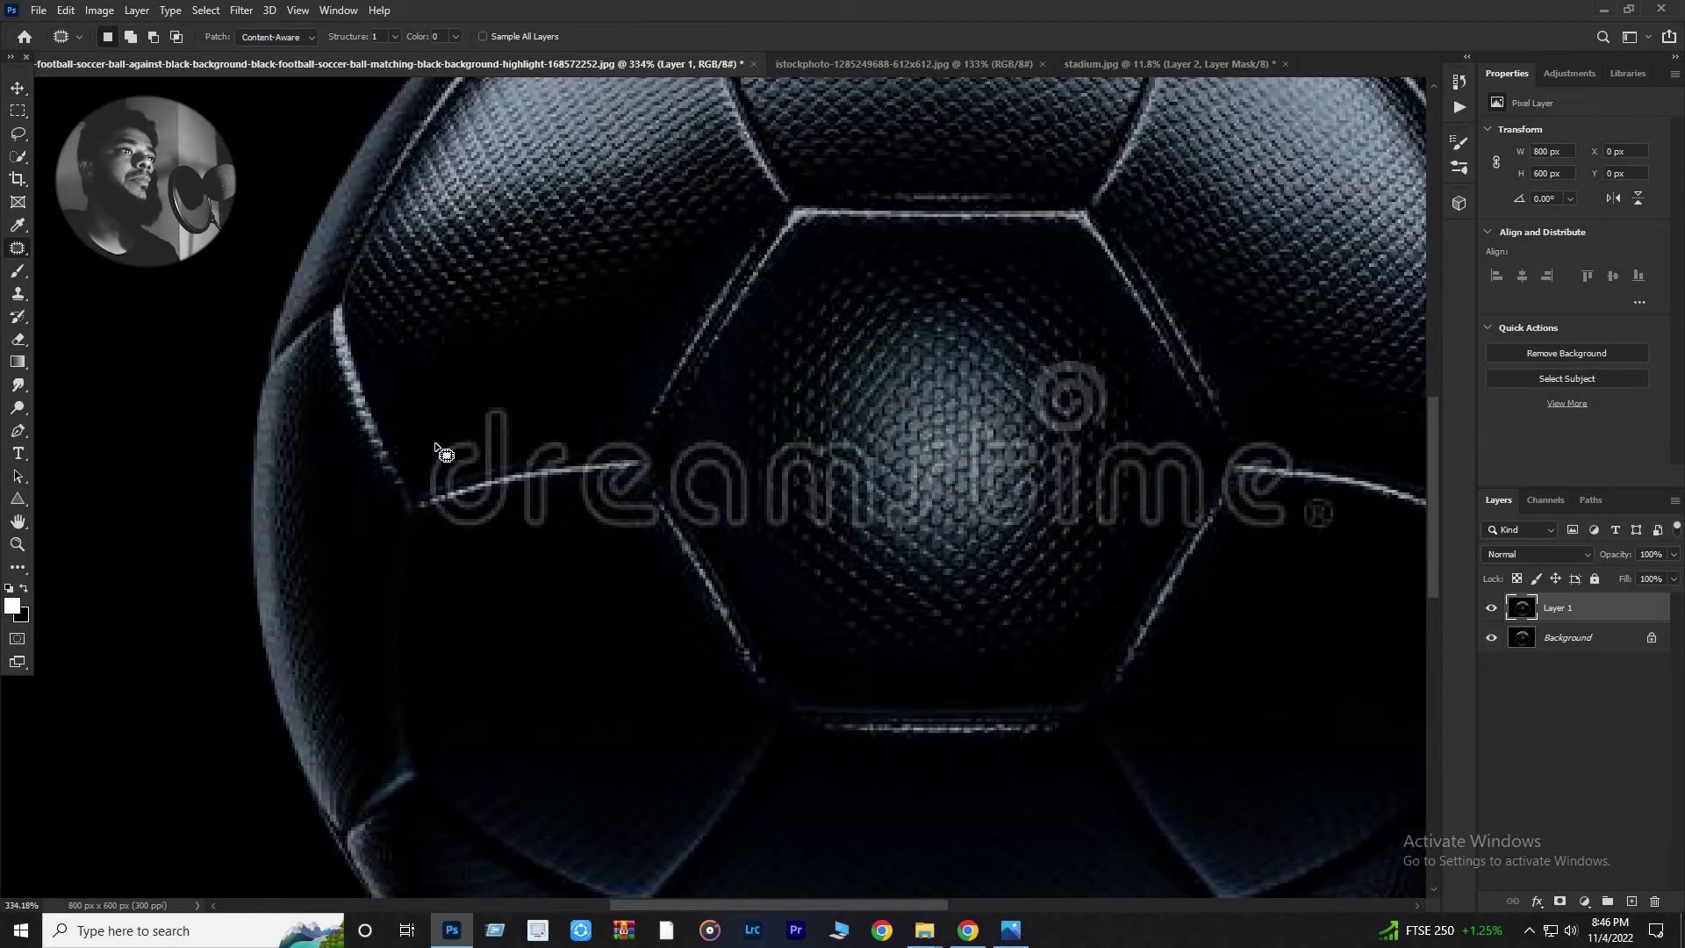
{"action": "mouse_move", "coordinate": [436, 445]}
{"action": "left_mouse_down"}
{"action": "mouse_move", "coordinate": [507, 511]}
{"action": "mouse_move", "coordinate": [503, 418]}
{"action": "mouse_move", "coordinate": [463, 439]}
{"action": "mouse_move", "coordinate": [467, 457]}
{"action": "left_mouse_up"}
{"action": "key", "text": "ctrl+d"}
{"action": "mouse_move", "coordinate": [484, 513]}
{"action": "left_mouse_down"}
{"action": "mouse_move", "coordinate": [509, 454]}
{"action": "mouse_move", "coordinate": [469, 447]}
{"action": "mouse_move", "coordinate": [489, 468]}
{"action": "mouse_move", "coordinate": [470, 475]}
{"action": "mouse_move", "coordinate": [508, 462]}
{"action": "mouse_move", "coordinate": [480, 438]}
{"action": "mouse_move", "coordinate": [493, 496]}
{"action": "left_mouse_up"}
{"action": "key", "text": "ctrl+d"}
{"action": "left_click_drag", "start_coordinate": [498, 482], "coordinate": [478, 543]}
{"action": "key", "text": "ctrl+d"}
Patch out the watermark letter "r" using the dark area of the ball's left panel.
{"action": "mouse_move", "coordinate": [507, 445]}
{"action": "left_mouse_down"}
{"action": "mouse_move", "coordinate": [472, 500]}
{"action": "mouse_move", "coordinate": [504, 481]}
{"action": "left_mouse_up"}
{"action": "mouse_move", "coordinate": [488, 487]}
{"action": "left_mouse_down"}
{"action": "mouse_move", "coordinate": [494, 547]}
{"action": "mouse_move", "coordinate": [530, 544]}
{"action": "mouse_move", "coordinate": [576, 450]}
{"action": "mouse_move", "coordinate": [506, 513]}
{"action": "mouse_move", "coordinate": [530, 539]}
{"action": "mouse_move", "coordinate": [496, 518]}
{"action": "mouse_move", "coordinate": [556, 487]}
{"action": "left_mouse_up"}
{"action": "key", "text": "ctrl+d"}
{"action": "left_click_drag", "start_coordinate": [536, 479], "coordinate": [467, 487]}
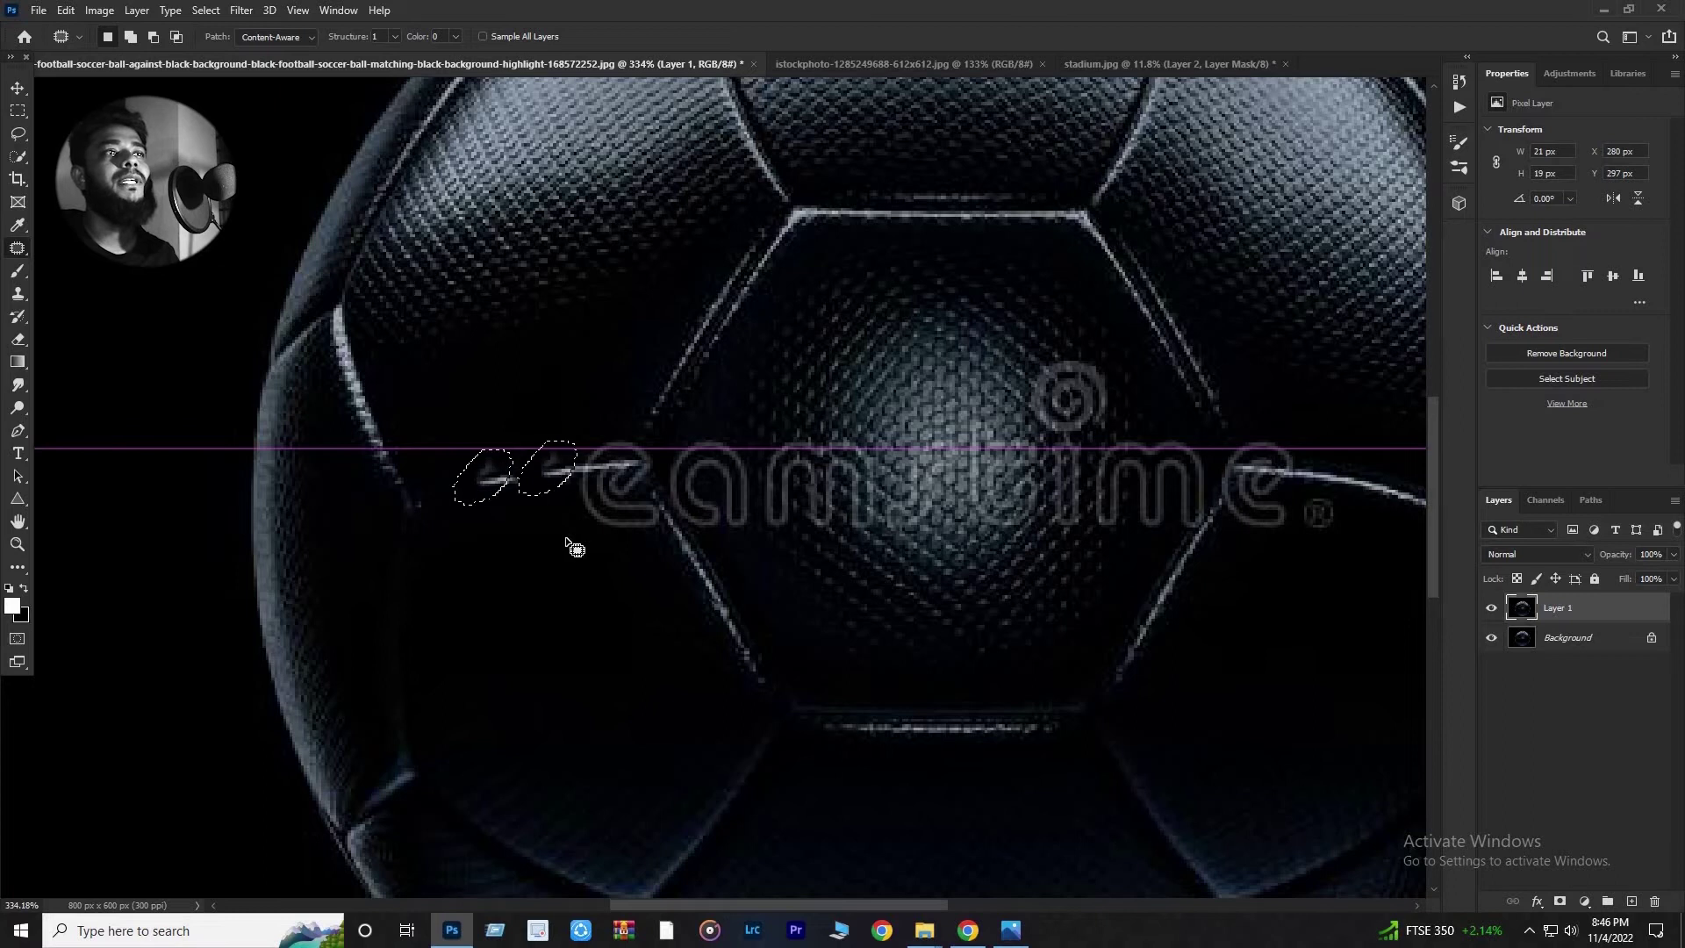
{"action": "key", "text": "ctrl+d"}
Patch out the watermark letter "e" and the leftover seam fragments on the ball's left panel.
{"action": "mouse_move", "coordinate": [591, 546]}
{"action": "left_mouse_down"}
{"action": "mouse_move", "coordinate": [639, 556]}
{"action": "mouse_move", "coordinate": [662, 507]}
{"action": "left_mouse_up"}
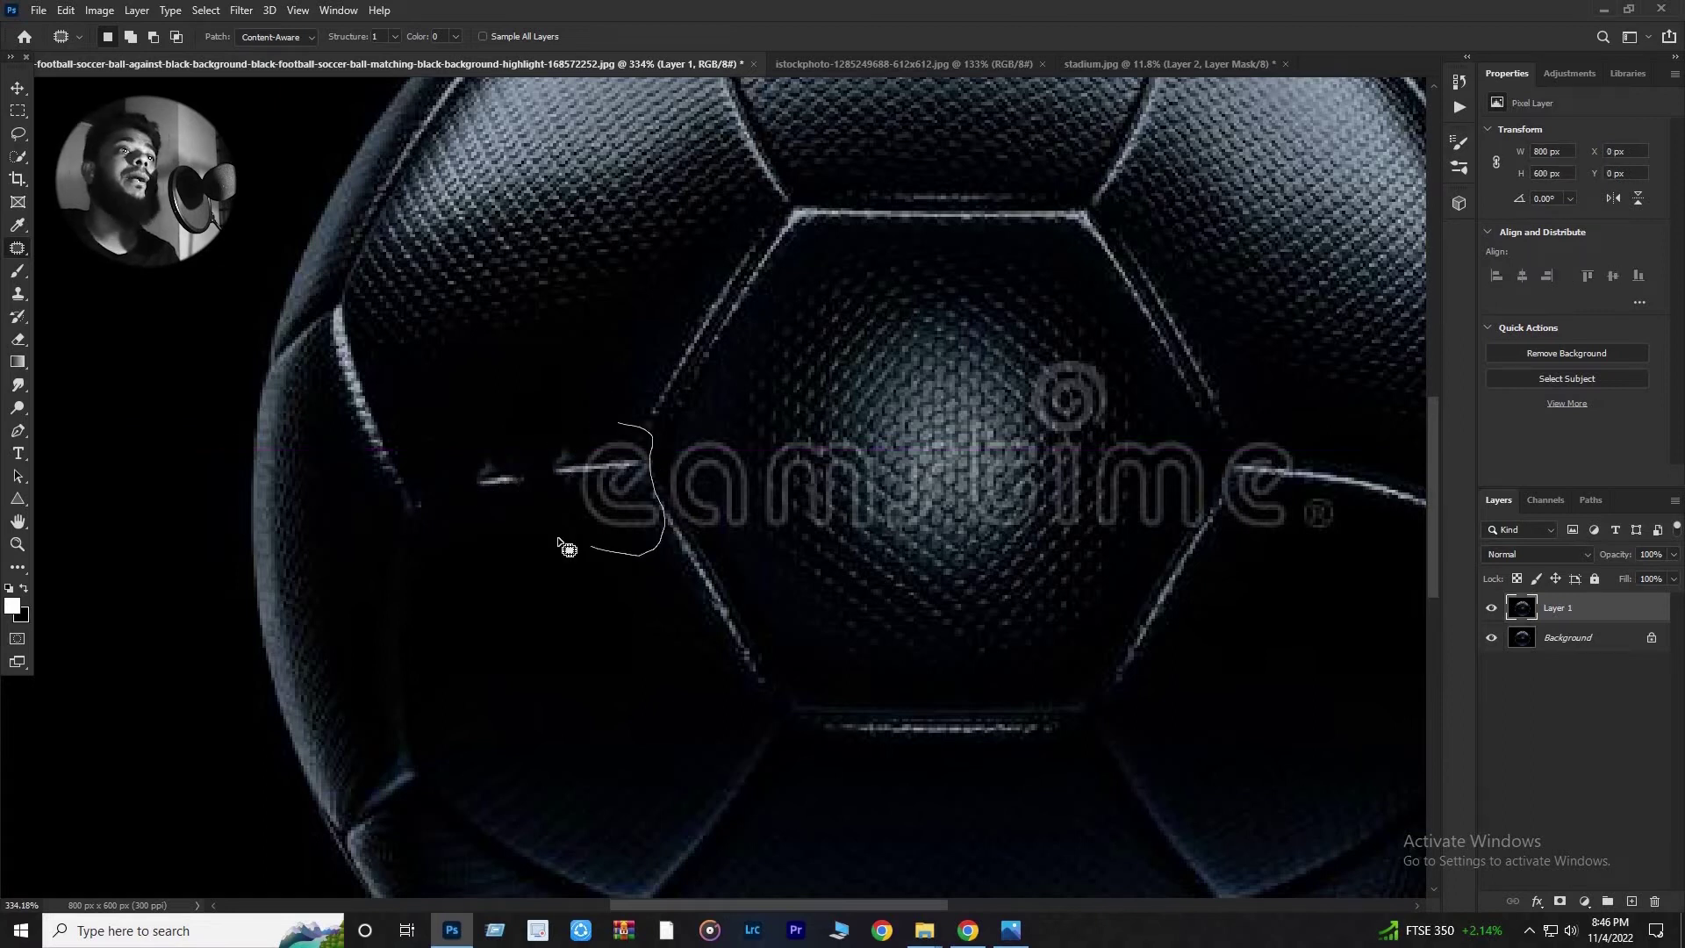
{"action": "left_click_drag", "start_coordinate": [559, 538], "coordinate": [602, 528]}
{"action": "left_click_drag", "start_coordinate": [603, 528], "coordinate": [518, 533]}
{"action": "key", "text": "ctrl+d"}
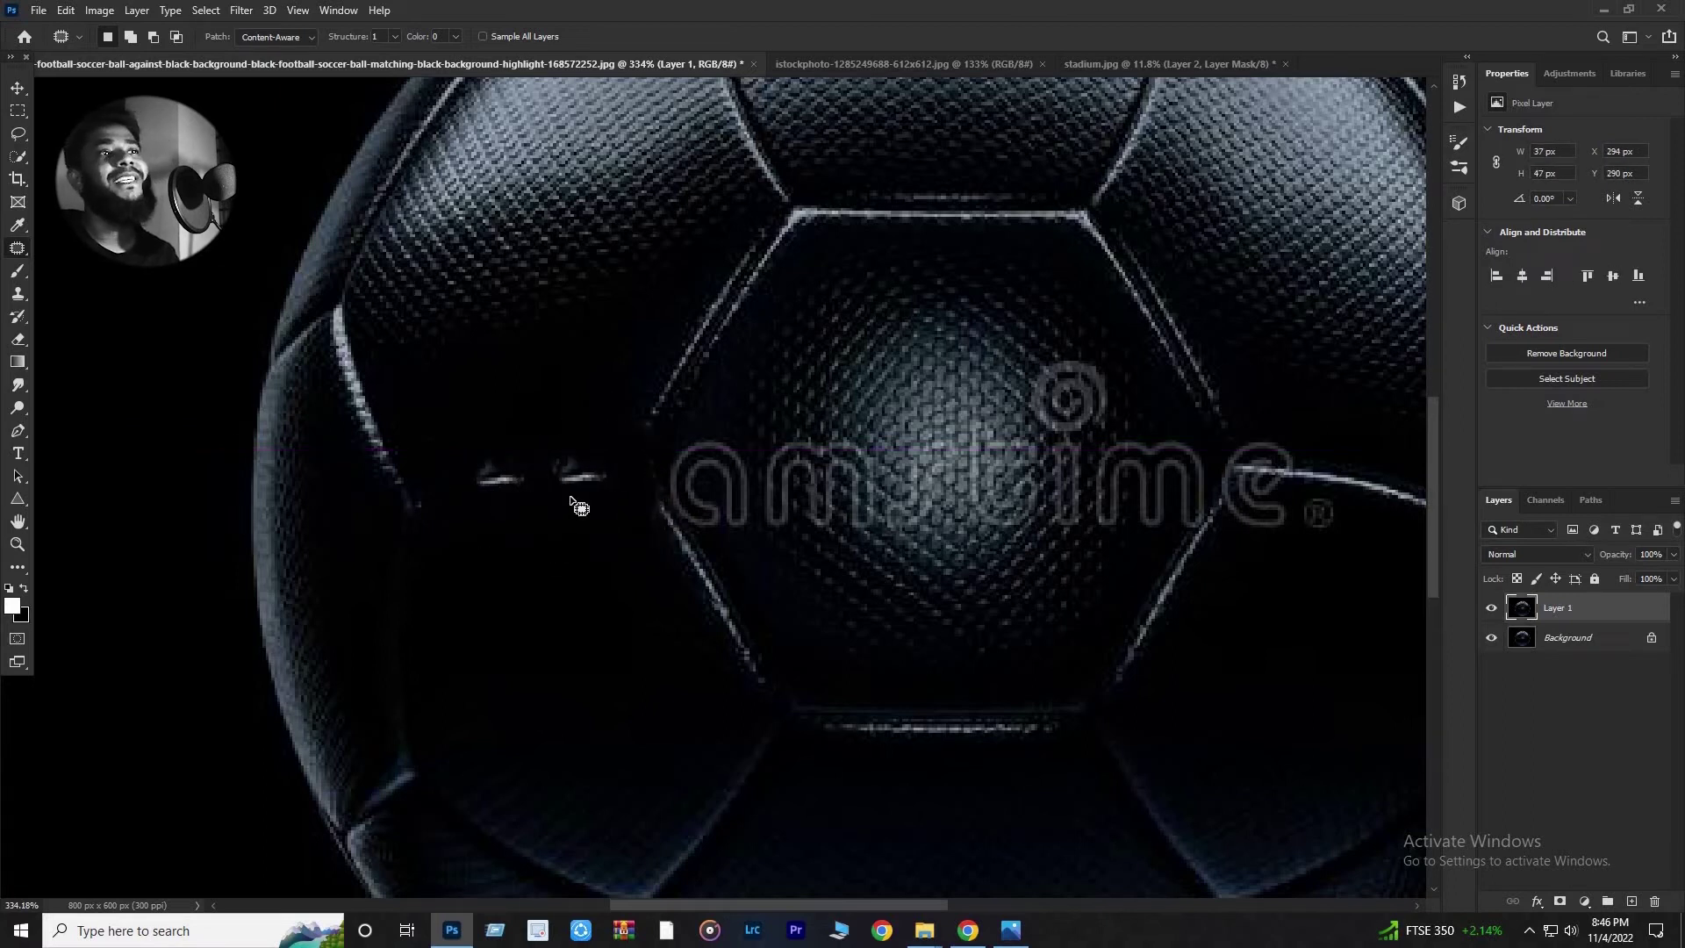
{"action": "mouse_move", "coordinate": [608, 497]}
{"action": "left_mouse_down"}
{"action": "mouse_move", "coordinate": [553, 490]}
{"action": "mouse_move", "coordinate": [572, 495]}
{"action": "left_mouse_up"}
{"action": "mouse_move", "coordinate": [579, 478]}
{"action": "left_mouse_down"}
{"action": "mouse_move", "coordinate": [580, 425]}
{"action": "mouse_move", "coordinate": [458, 490]}
{"action": "left_mouse_up"}
{"action": "key", "text": "ctrl+d"}
{"action": "left_click_drag", "start_coordinate": [546, 451], "coordinate": [647, 515]}
{"action": "key", "text": "ctrl+d"}
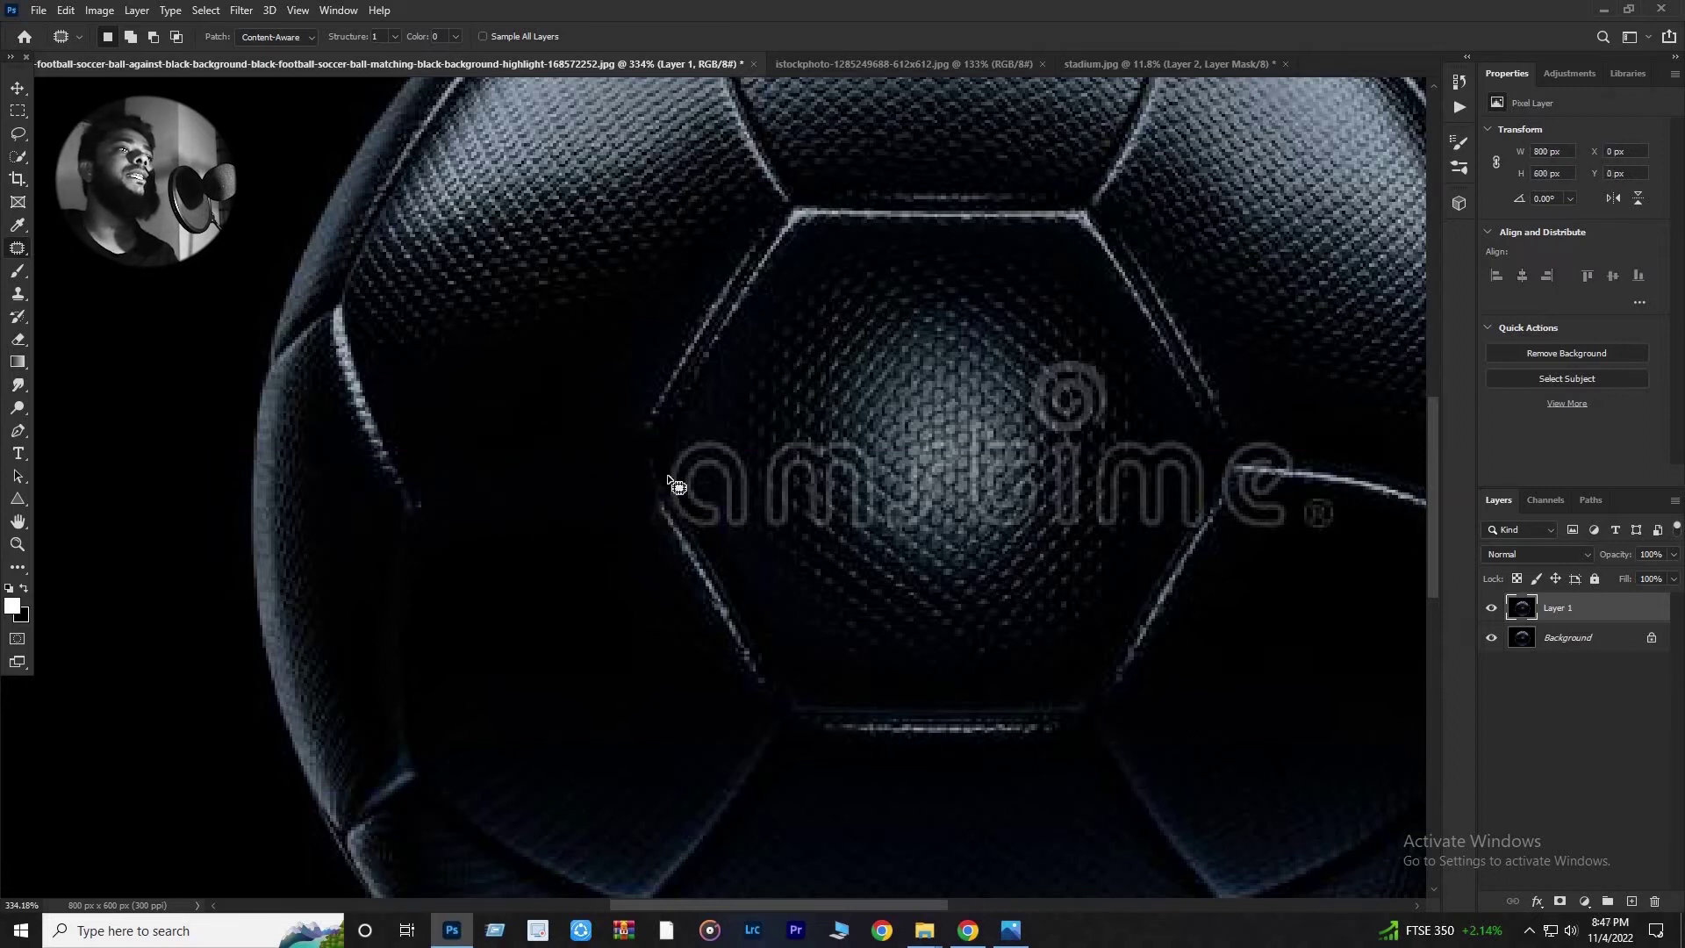
Patch out the watermark letter "a" at the left edge of the ball's central hexagon.
{"action": "left_click_drag", "start_coordinate": [683, 459], "coordinate": [687, 464]}
{"action": "left_click_drag", "start_coordinate": [704, 483], "coordinate": [574, 489]}
{"action": "key", "text": "ctrl+d"}
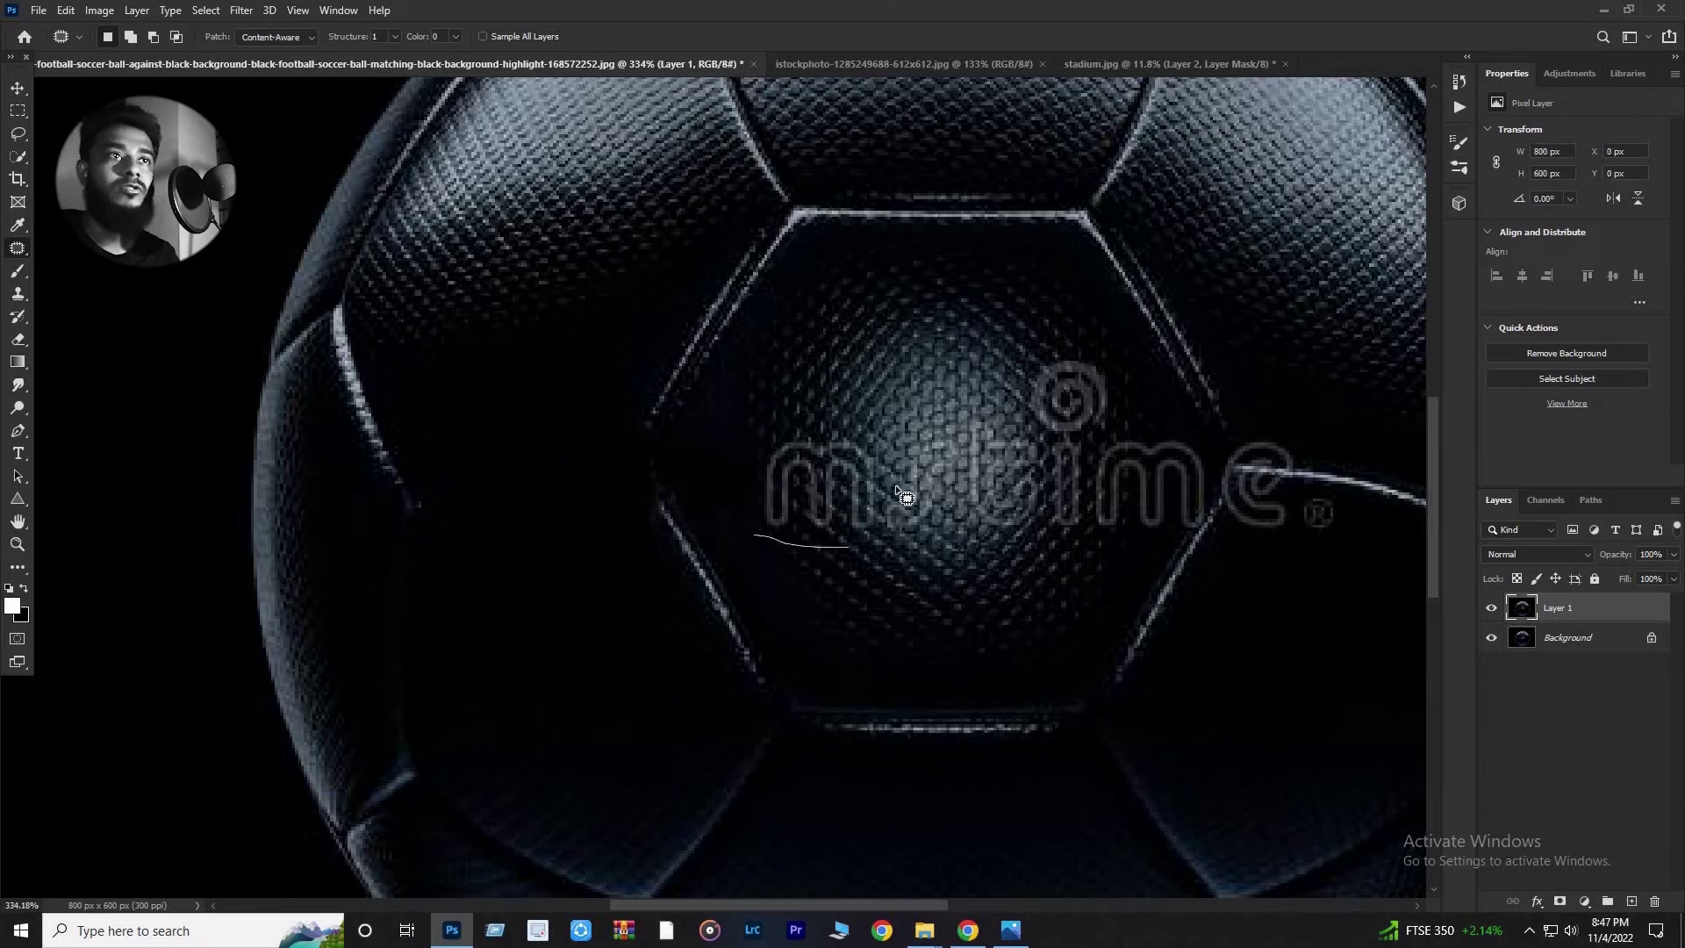
Patch out the remaining watermark letters "mstime", the swirl and the ® mark across the central hexagon and right panel, and check the ball.
{"action": "left_click_drag", "start_coordinate": [758, 474], "coordinate": [870, 436]}
{"action": "left_click_drag", "start_coordinate": [825, 487], "coordinate": [790, 518]}
{"action": "left_click_drag", "start_coordinate": [985, 398], "coordinate": [1110, 552]}
{"action": "mouse_move", "coordinate": [1246, 421]}
{"action": "left_mouse_down"}
{"action": "mouse_move", "coordinate": [1297, 530]}
{"action": "mouse_move", "coordinate": [1246, 430]}
{"action": "left_mouse_up"}
{"action": "left_click_drag", "start_coordinate": [1271, 487], "coordinate": [1310, 609]}
{"action": "left_click_drag", "start_coordinate": [1308, 609], "coordinate": [1113, 539]}
{"action": "key", "text": "ctrl+d"}
{"action": "scroll", "coordinate": [613, 545], "scroll_direction": "down", "scroll_amount": 6}
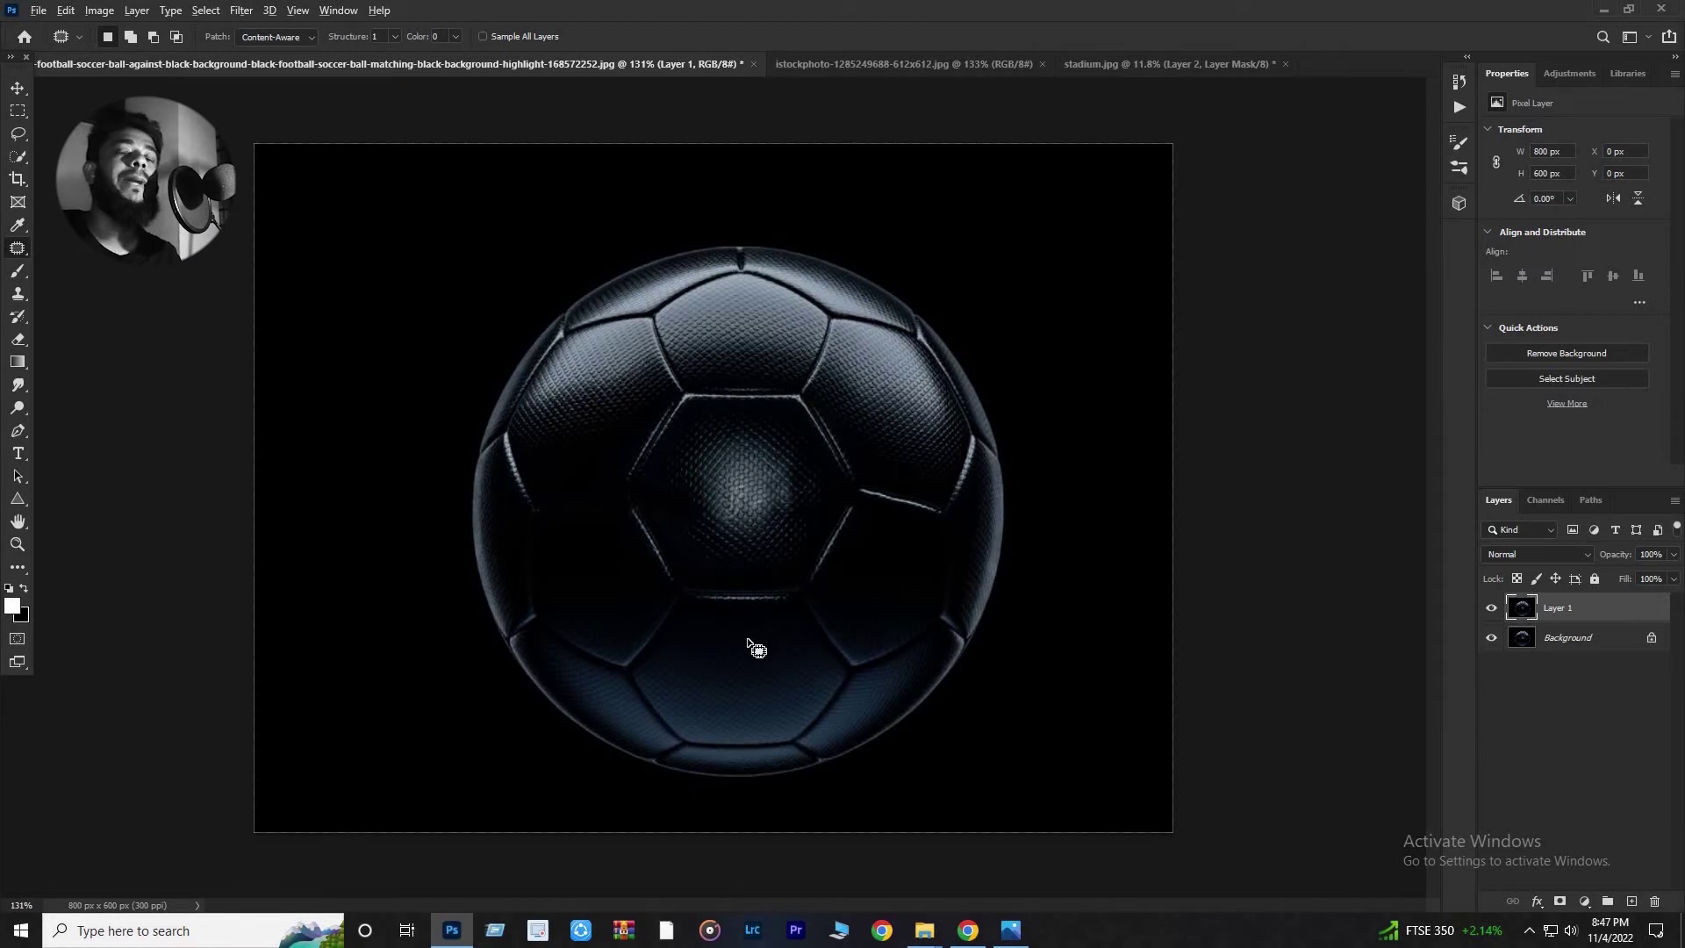
{"action": "scroll", "coordinate": [748, 645], "scroll_direction": "up", "scroll_amount": 2}
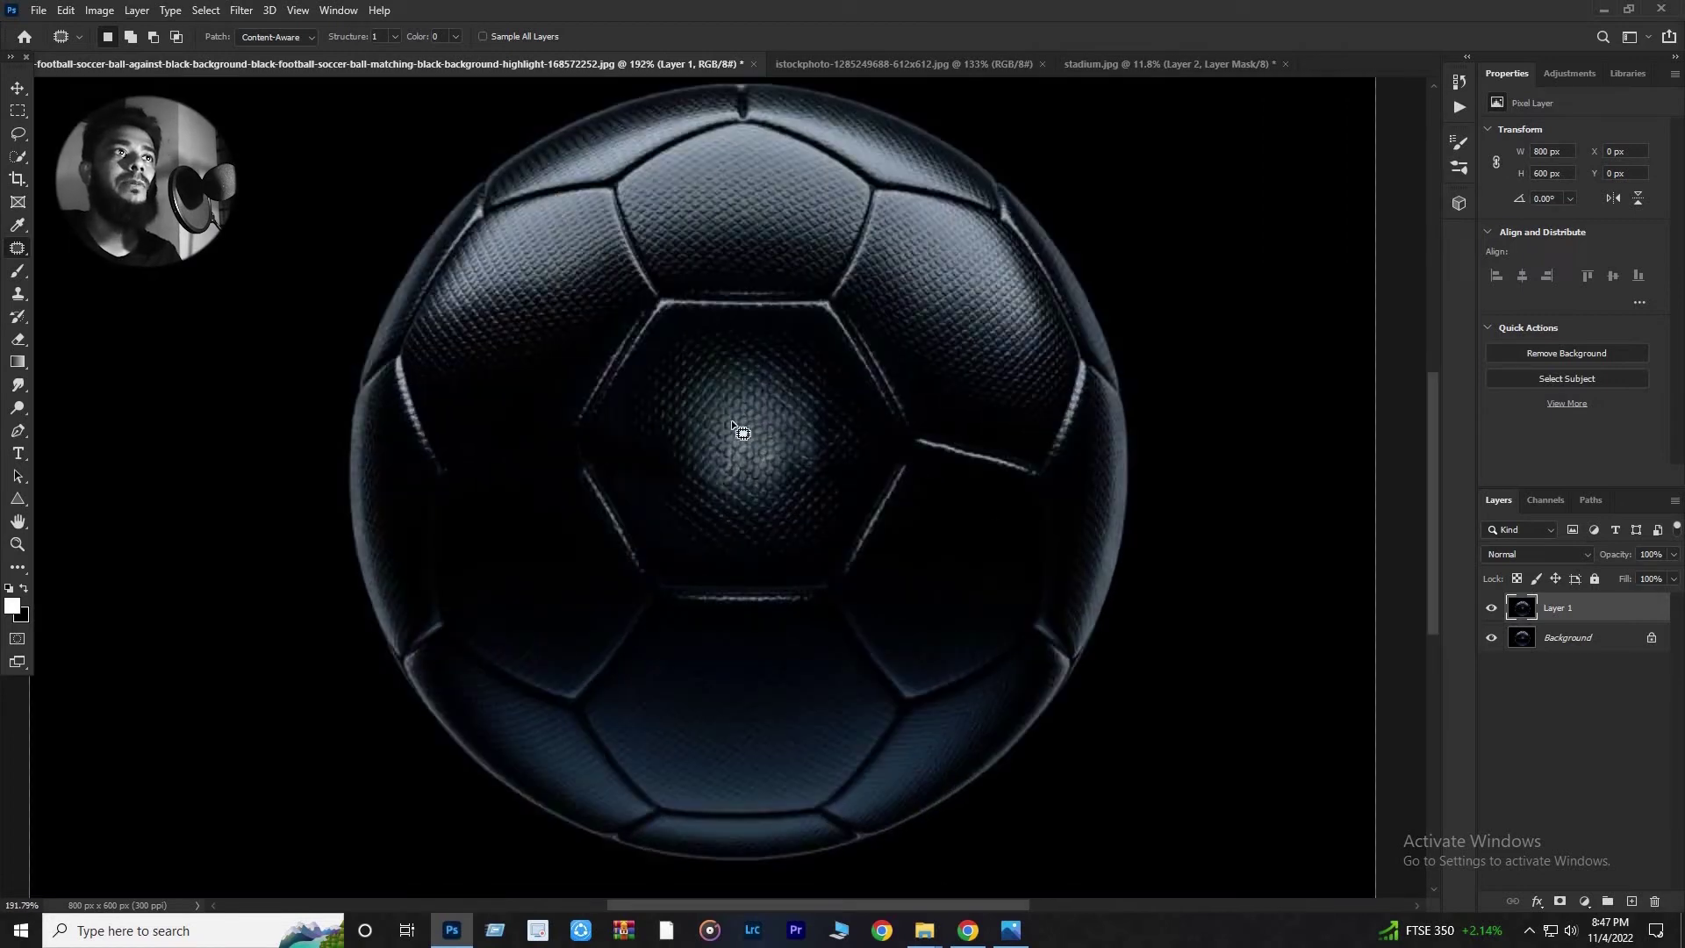
{"action": "scroll", "coordinate": [732, 426], "scroll_direction": "down", "scroll_amount": 1}
{"action": "key", "text": "ctrl+0"}
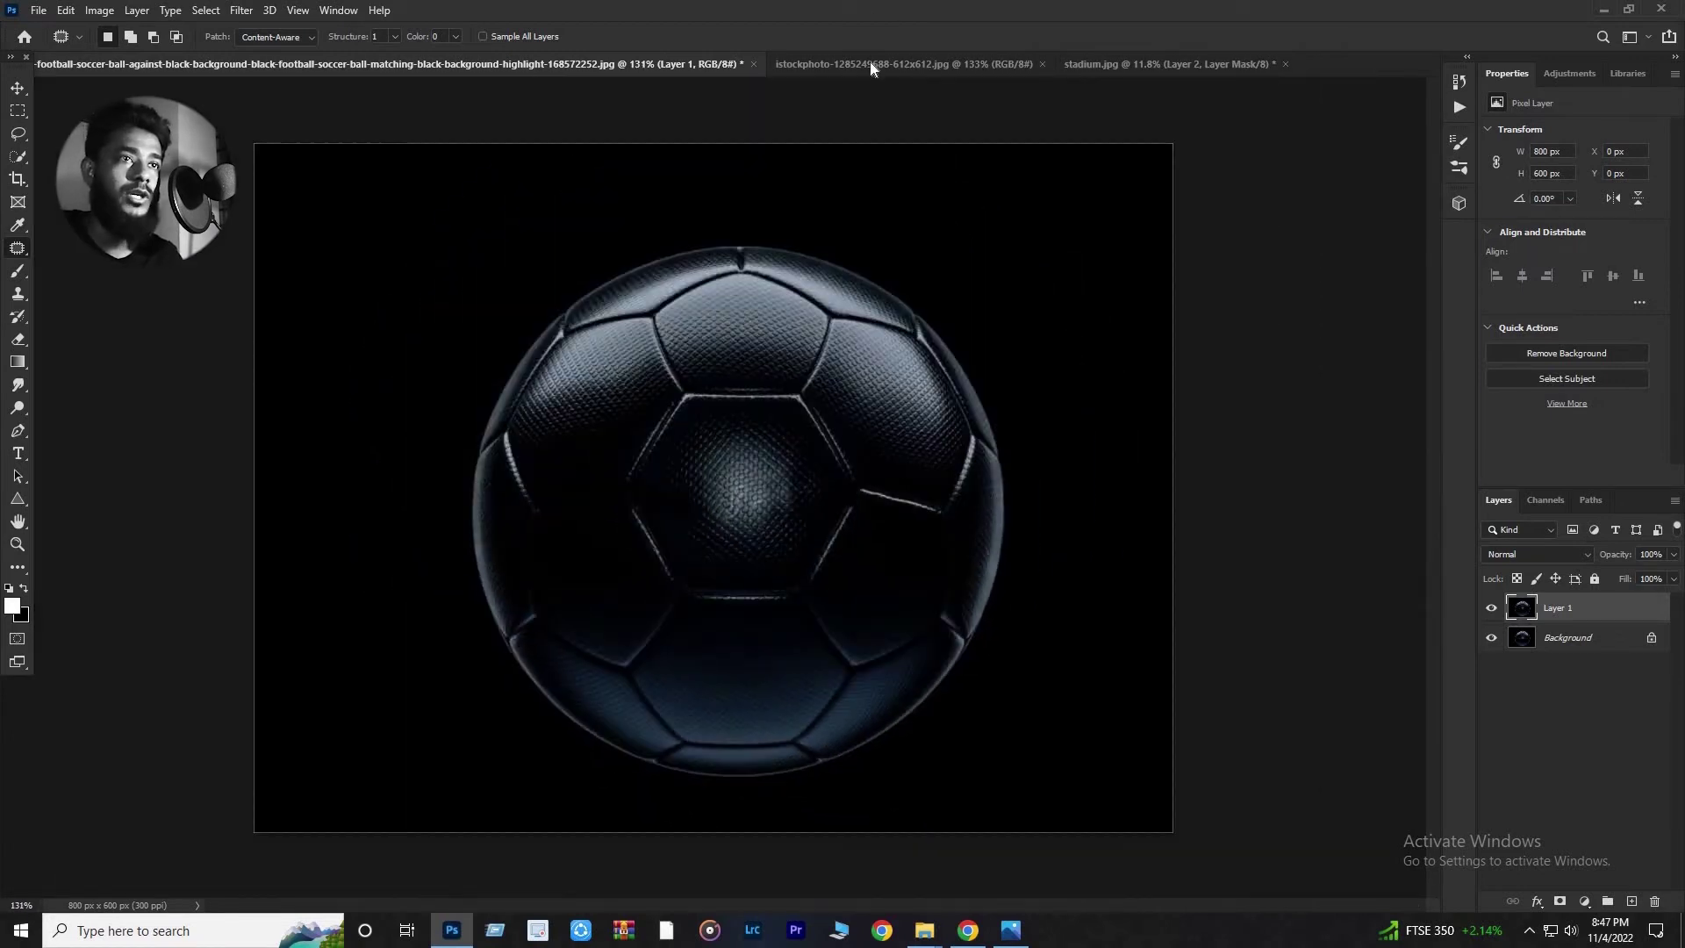
In stadium.jpg, copy a rectangular area of about 3418 × 946 px covering the warm upper-left lights of Layer 1.
{"action": "left_click", "coordinate": [870, 65]}
{"action": "left_click", "coordinate": [1134, 61]}
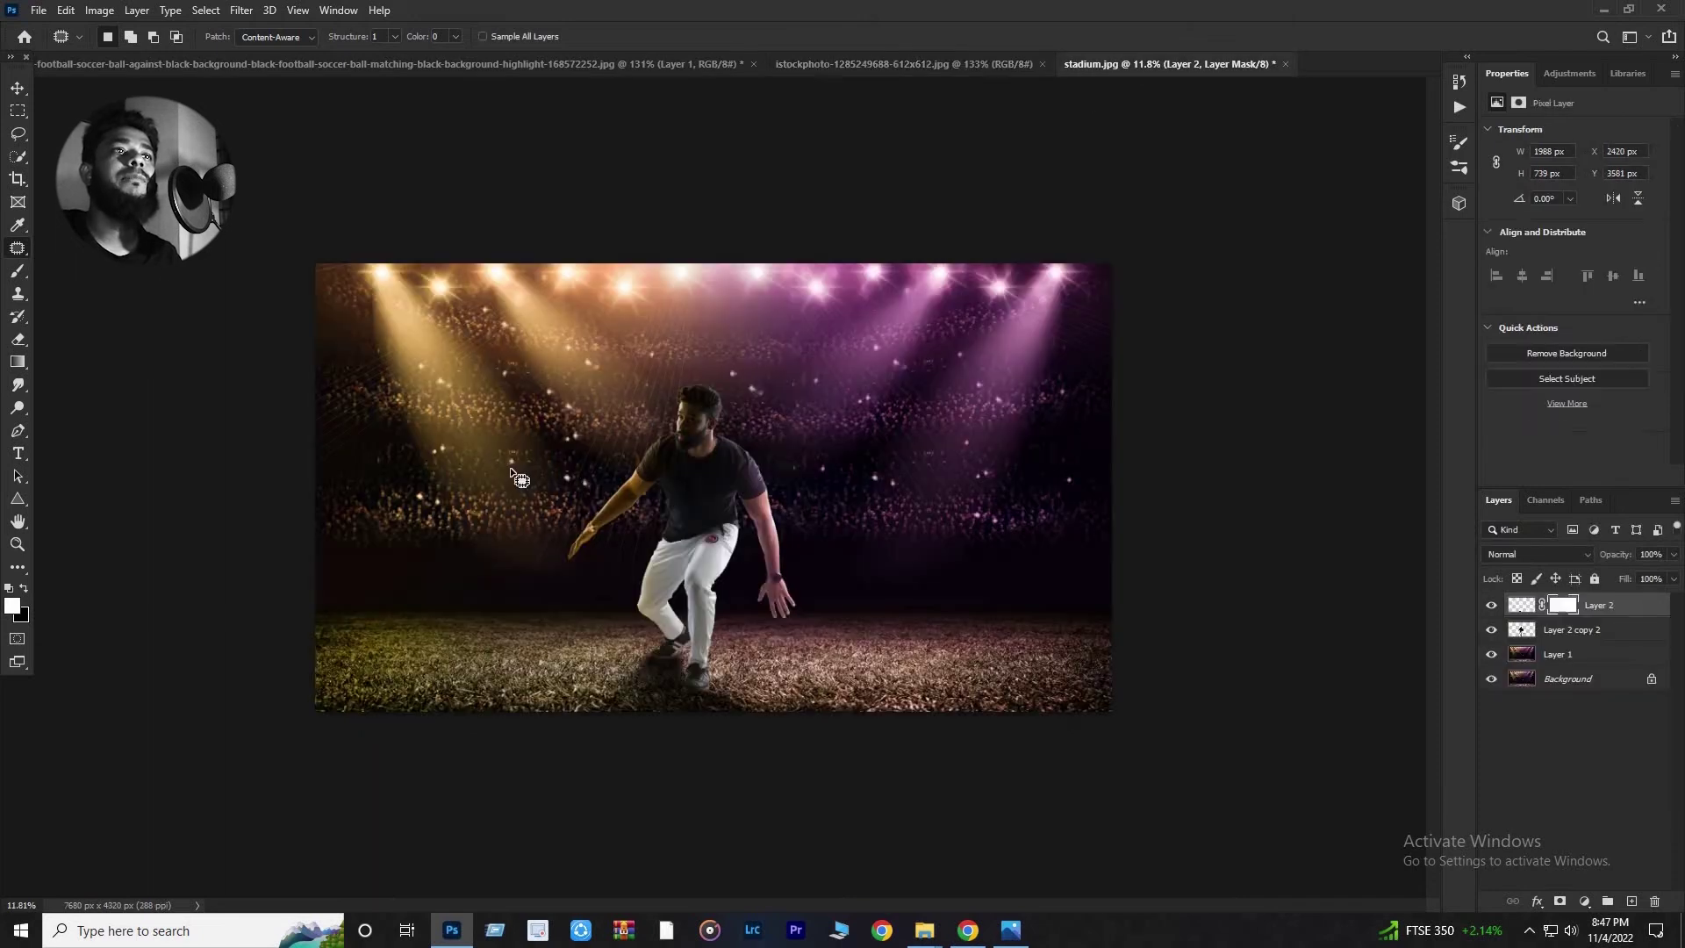
{"action": "scroll", "coordinate": [359, 264], "scroll_direction": "up", "scroll_amount": 1}
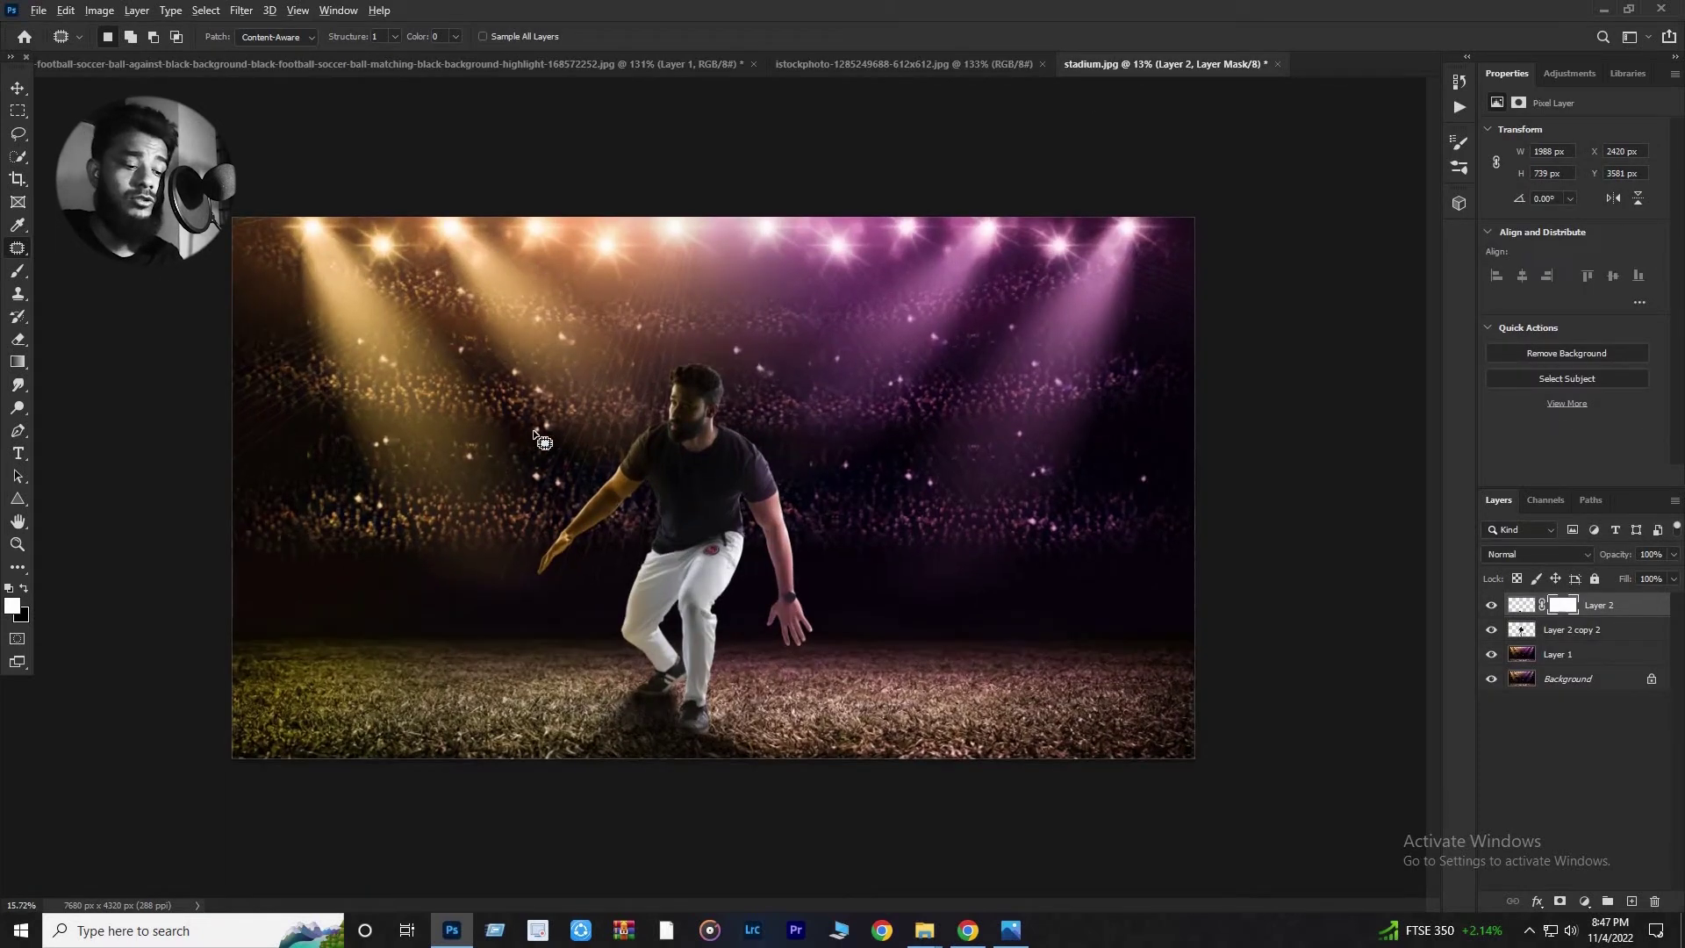
{"action": "left_click", "coordinate": [1523, 660]}
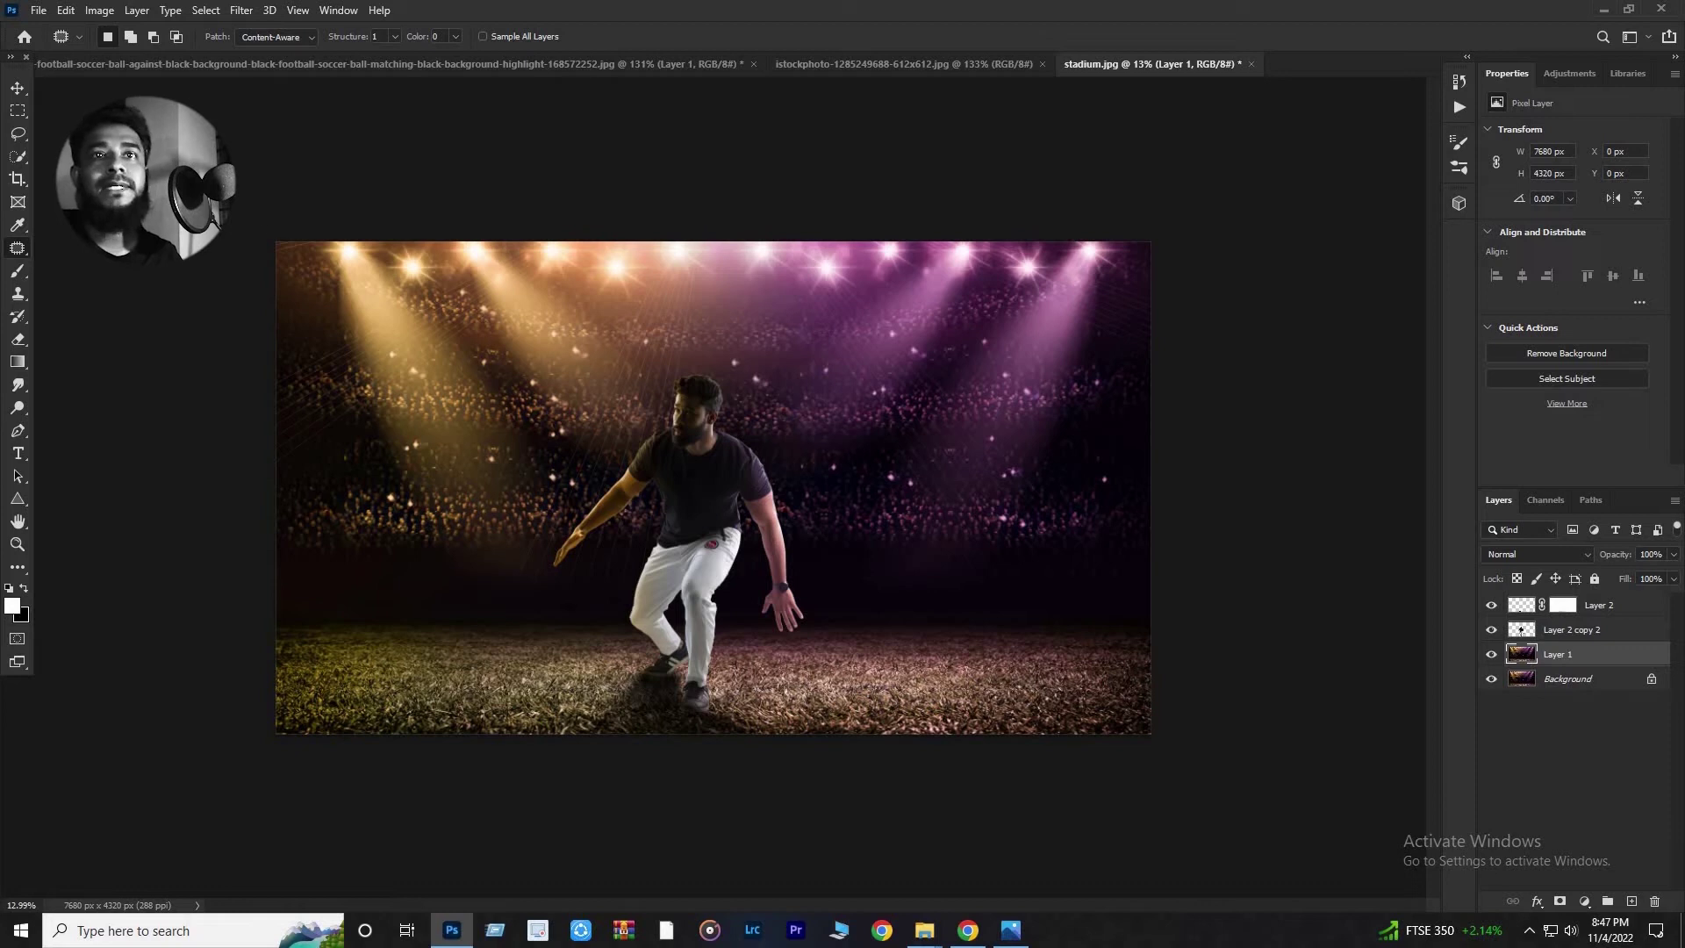
{"action": "left_click", "coordinate": [17, 111]}
{"action": "left_click_drag", "start_coordinate": [316, 242], "coordinate": [708, 350]}
Paste the copied stadium lights into the soccer ball document and scale them to about 706 × 300 px over the ball's upper half.
{"action": "left_click", "coordinate": [466, 66]}
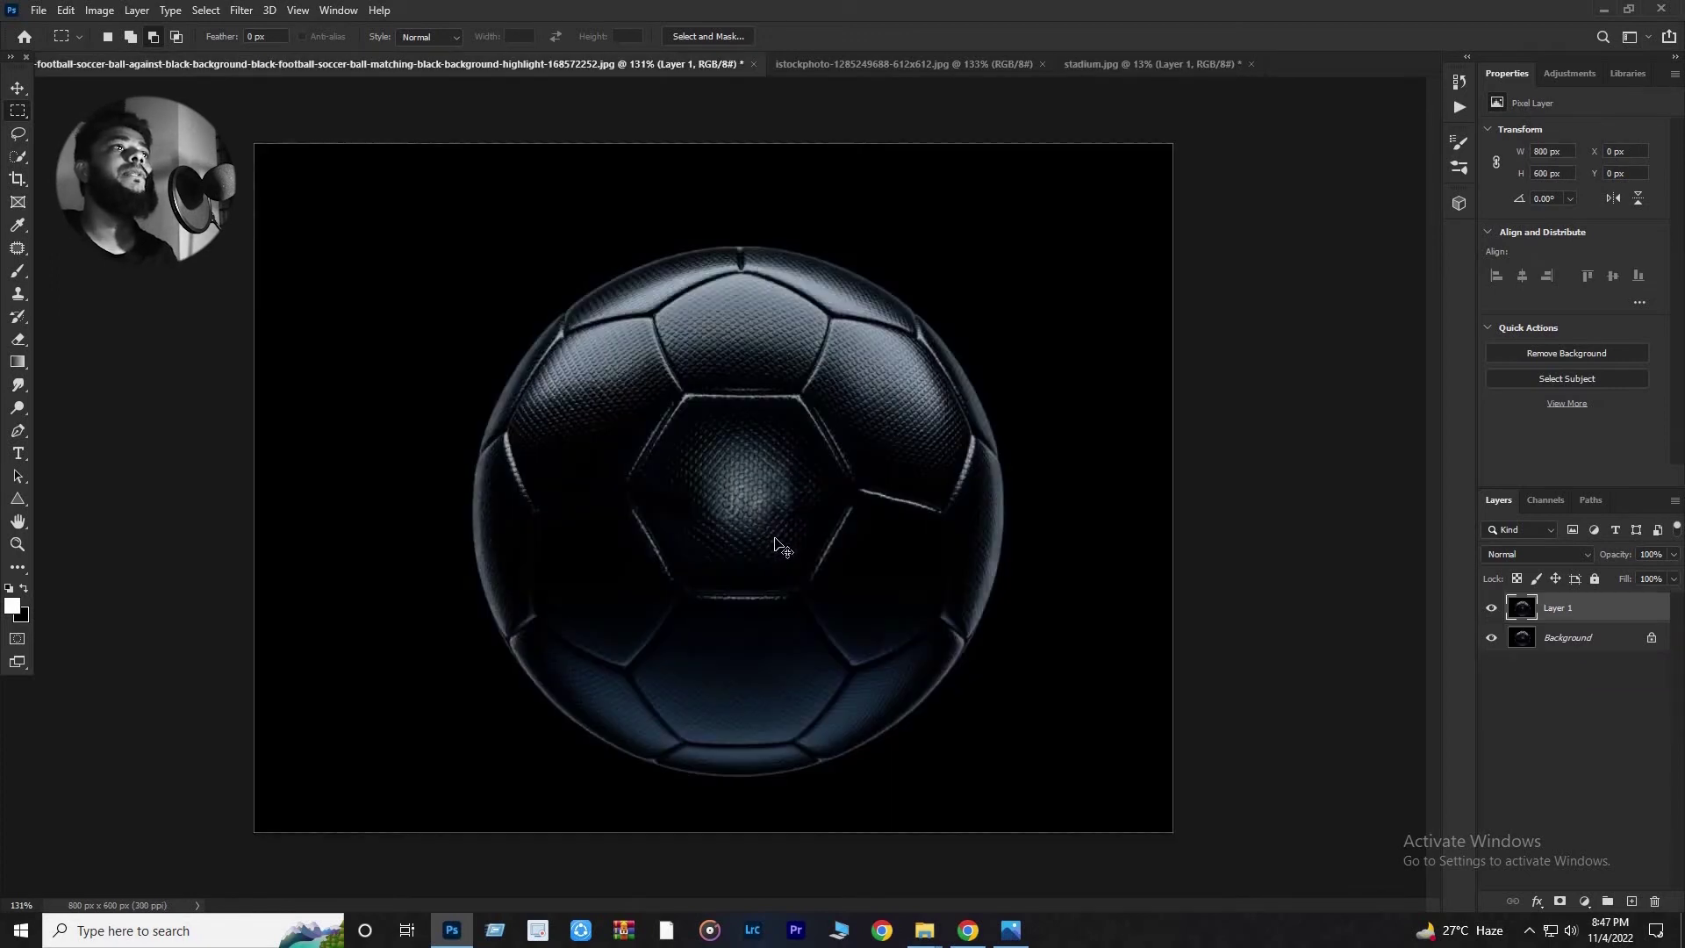
{"action": "key", "text": "ctrl+v"}
{"action": "scroll", "coordinate": [792, 542], "scroll_direction": "down", "scroll_amount": 6}
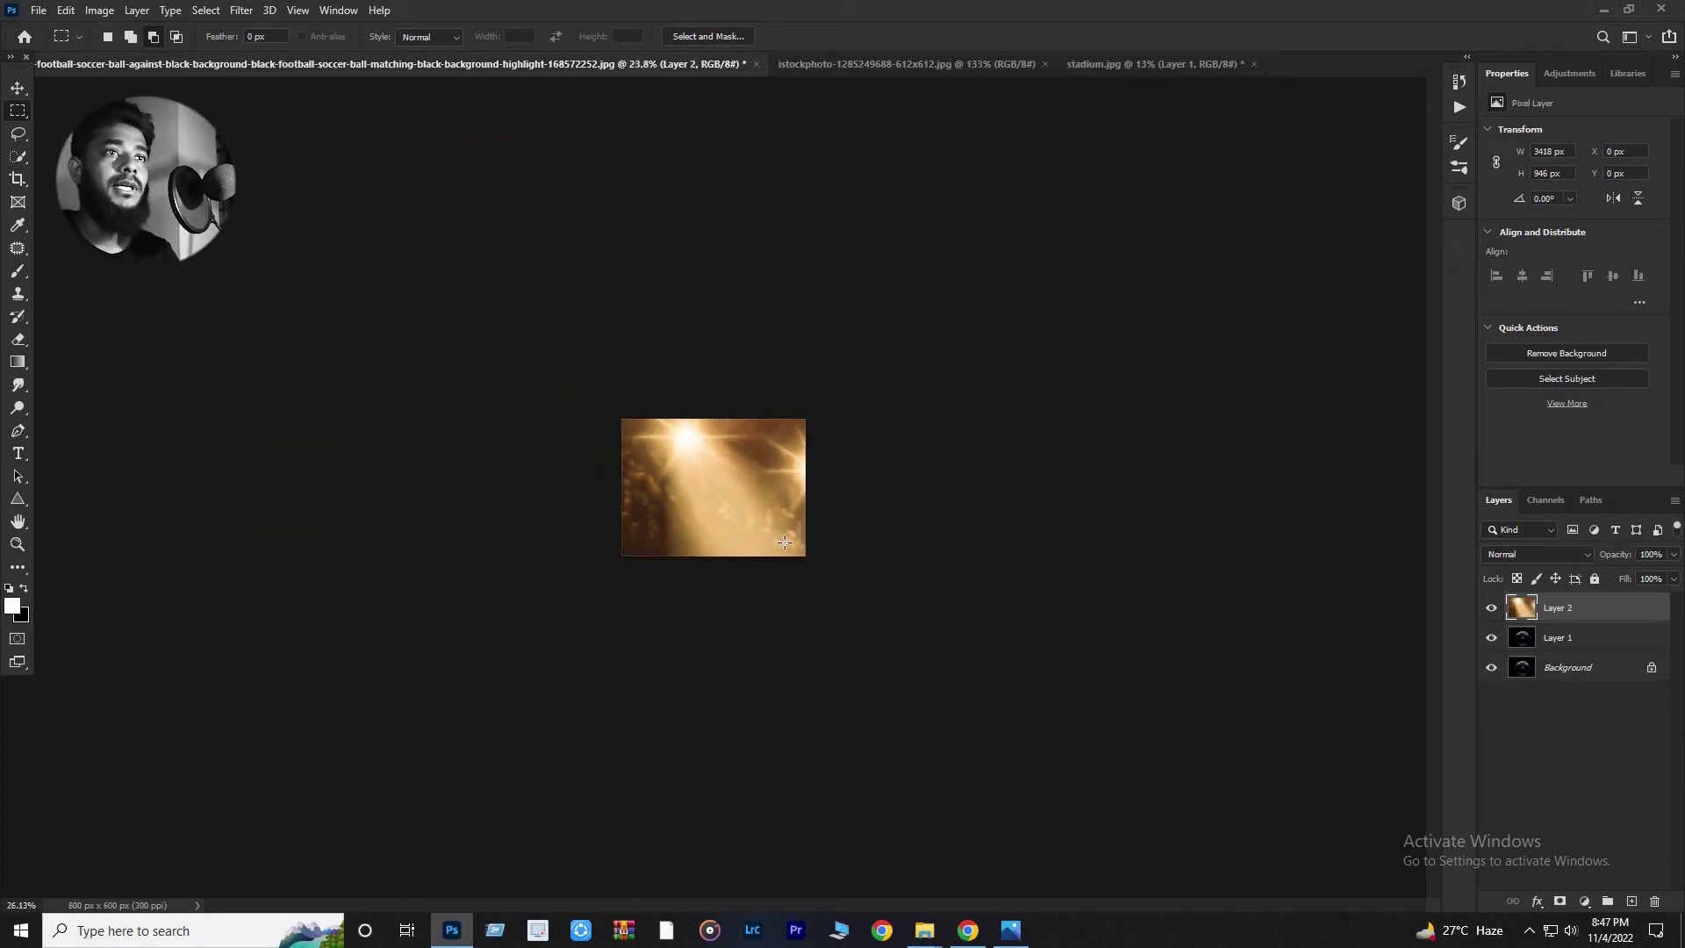
{"action": "key", "text": "ctrl+t"}
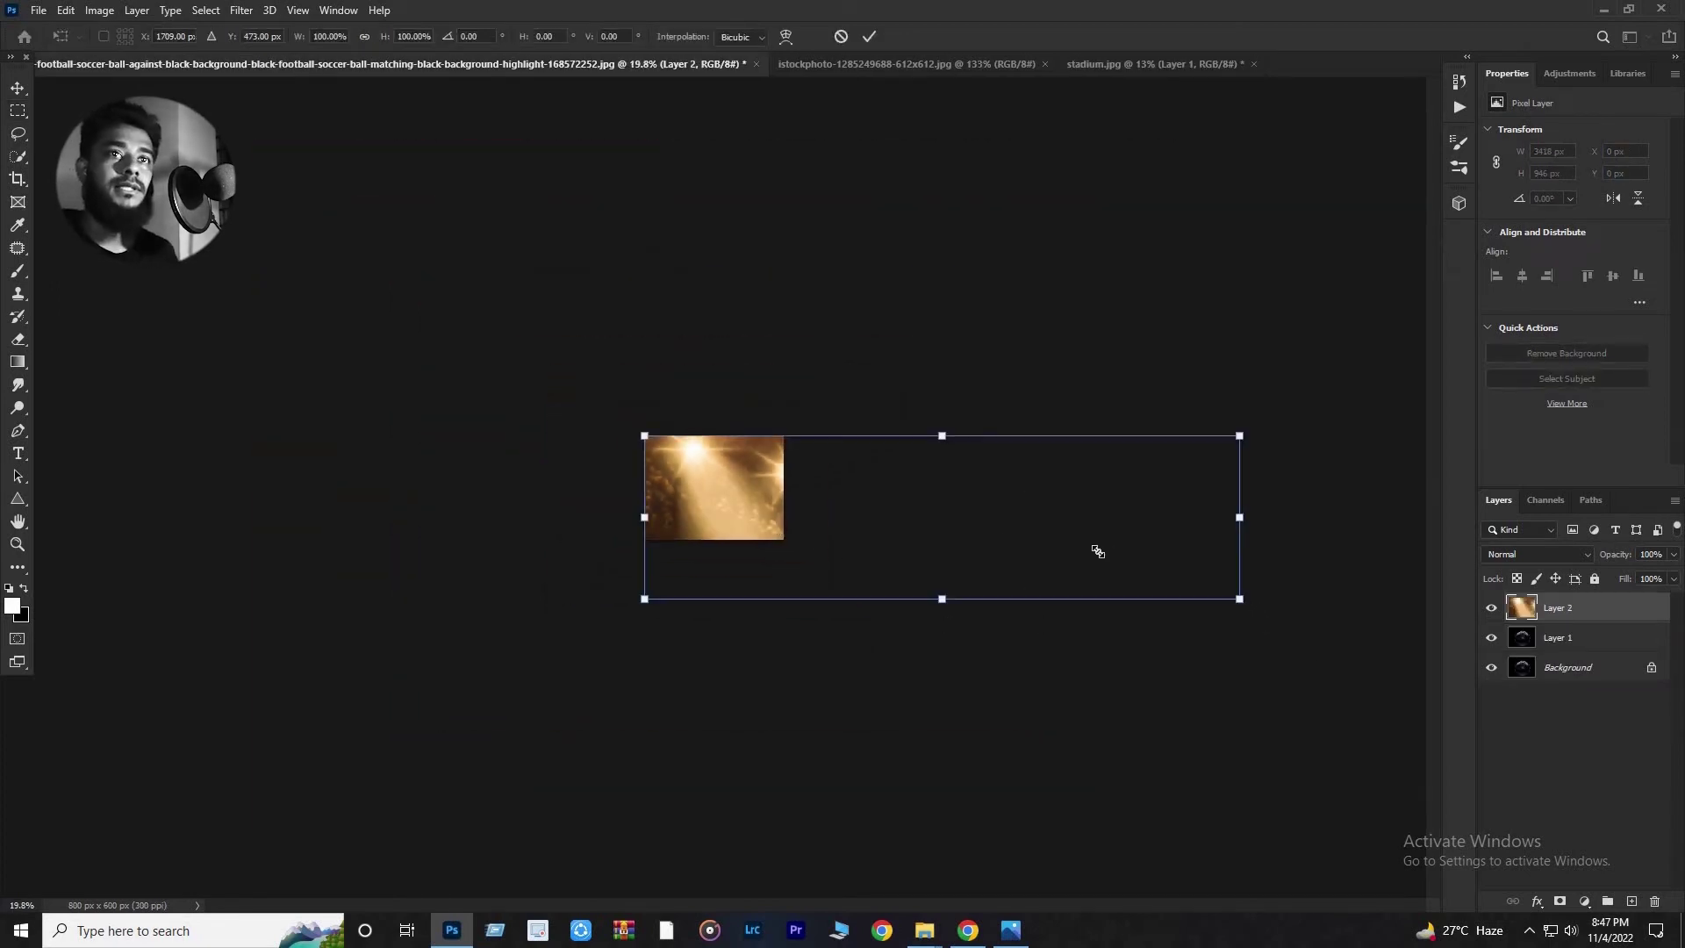
{"action": "left_click_drag", "start_coordinate": [1239, 599], "coordinate": [767, 487]}
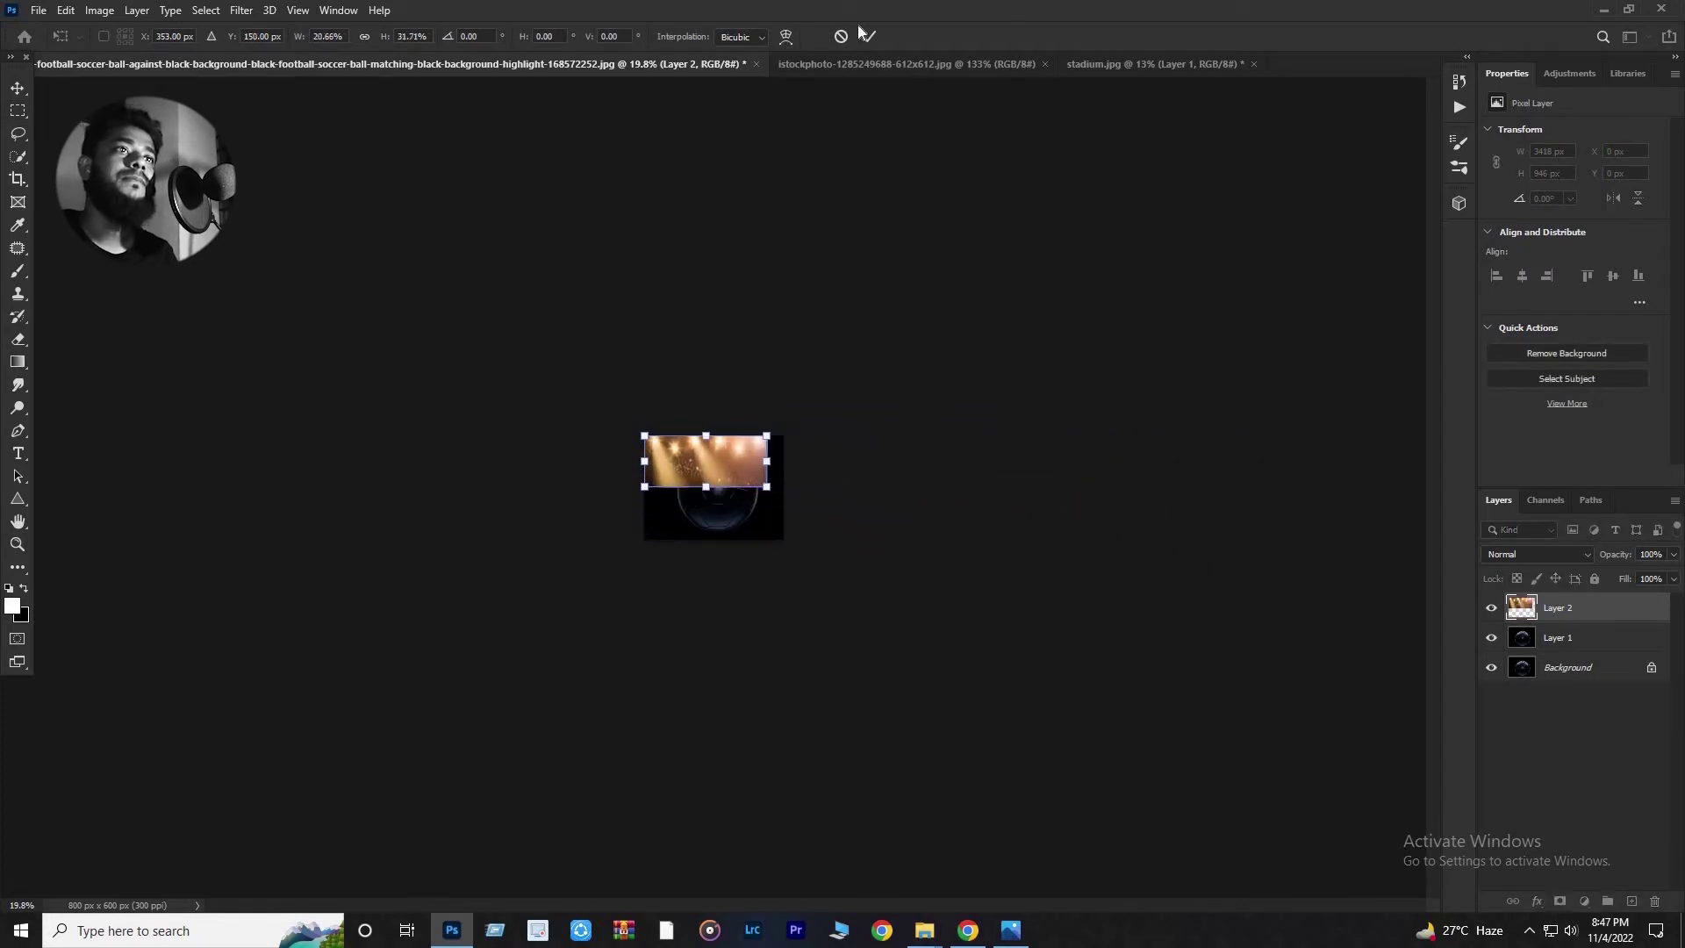
{"action": "key", "text": "Return"}
{"action": "scroll", "coordinate": [717, 450], "scroll_direction": "up", "scroll_amount": 6}
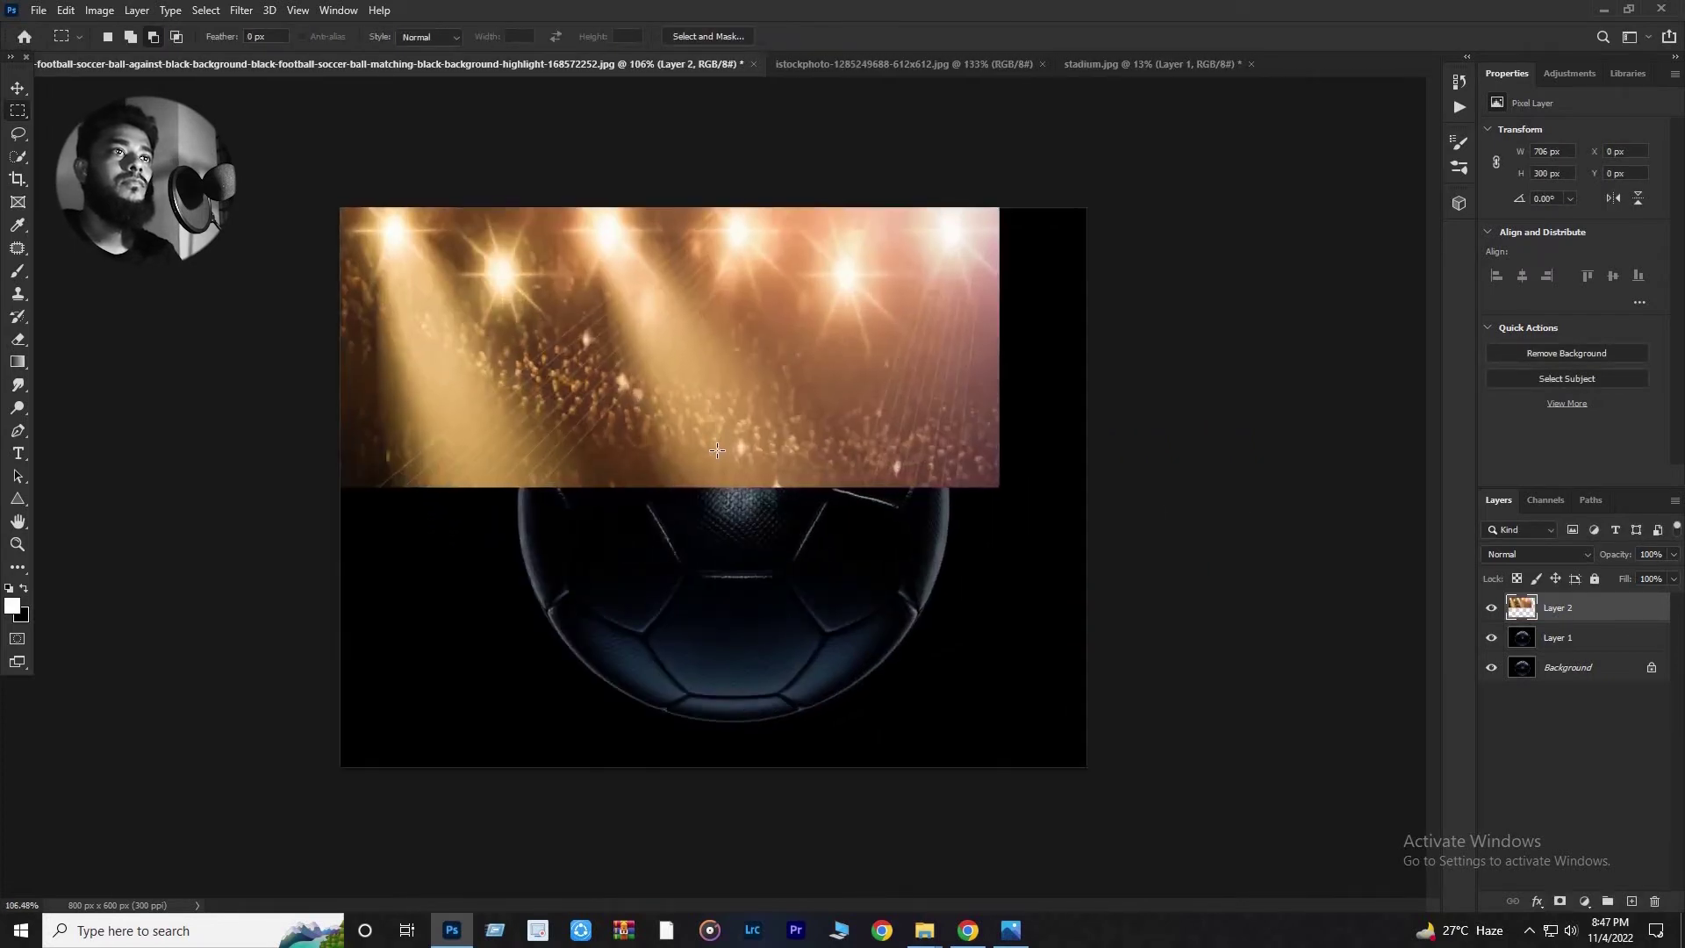
Squash the warm lights layer to 75% height, centre it over the ball, and warp its upper-left corner in to the ball's left edge.
{"action": "key", "text": "ctrl+t"}
{"action": "left_click_drag", "start_coordinate": [669, 487], "coordinate": [729, 399]}
{"action": "right_click", "coordinate": [583, 418]}
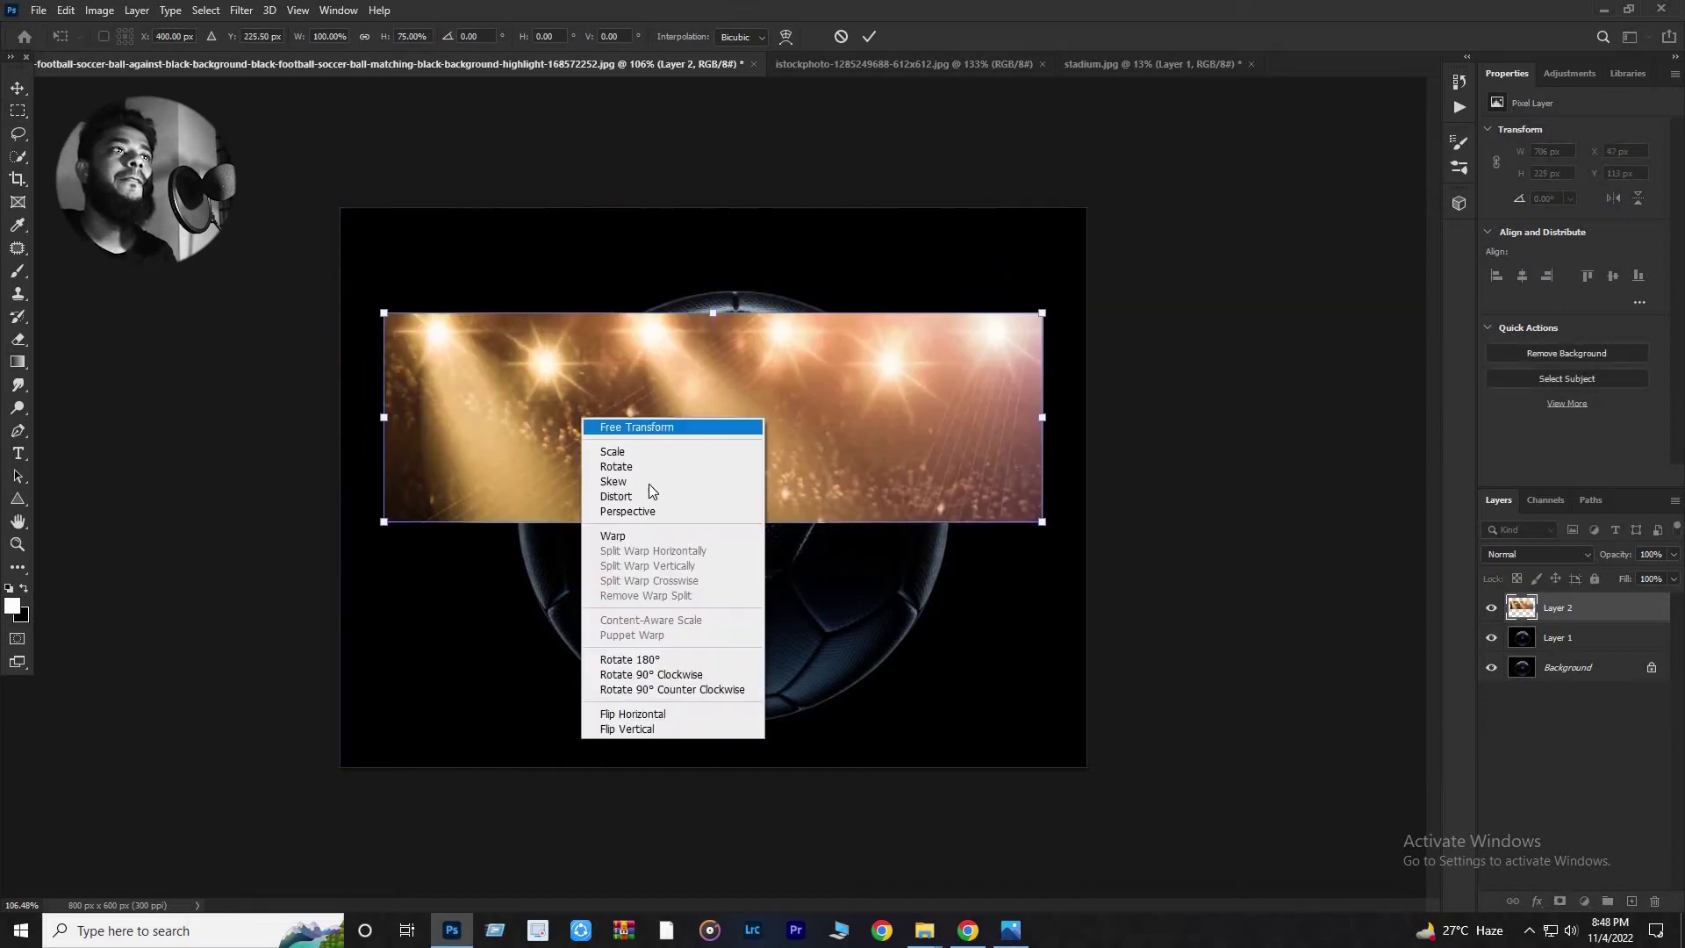
{"action": "left_click", "coordinate": [613, 535]}
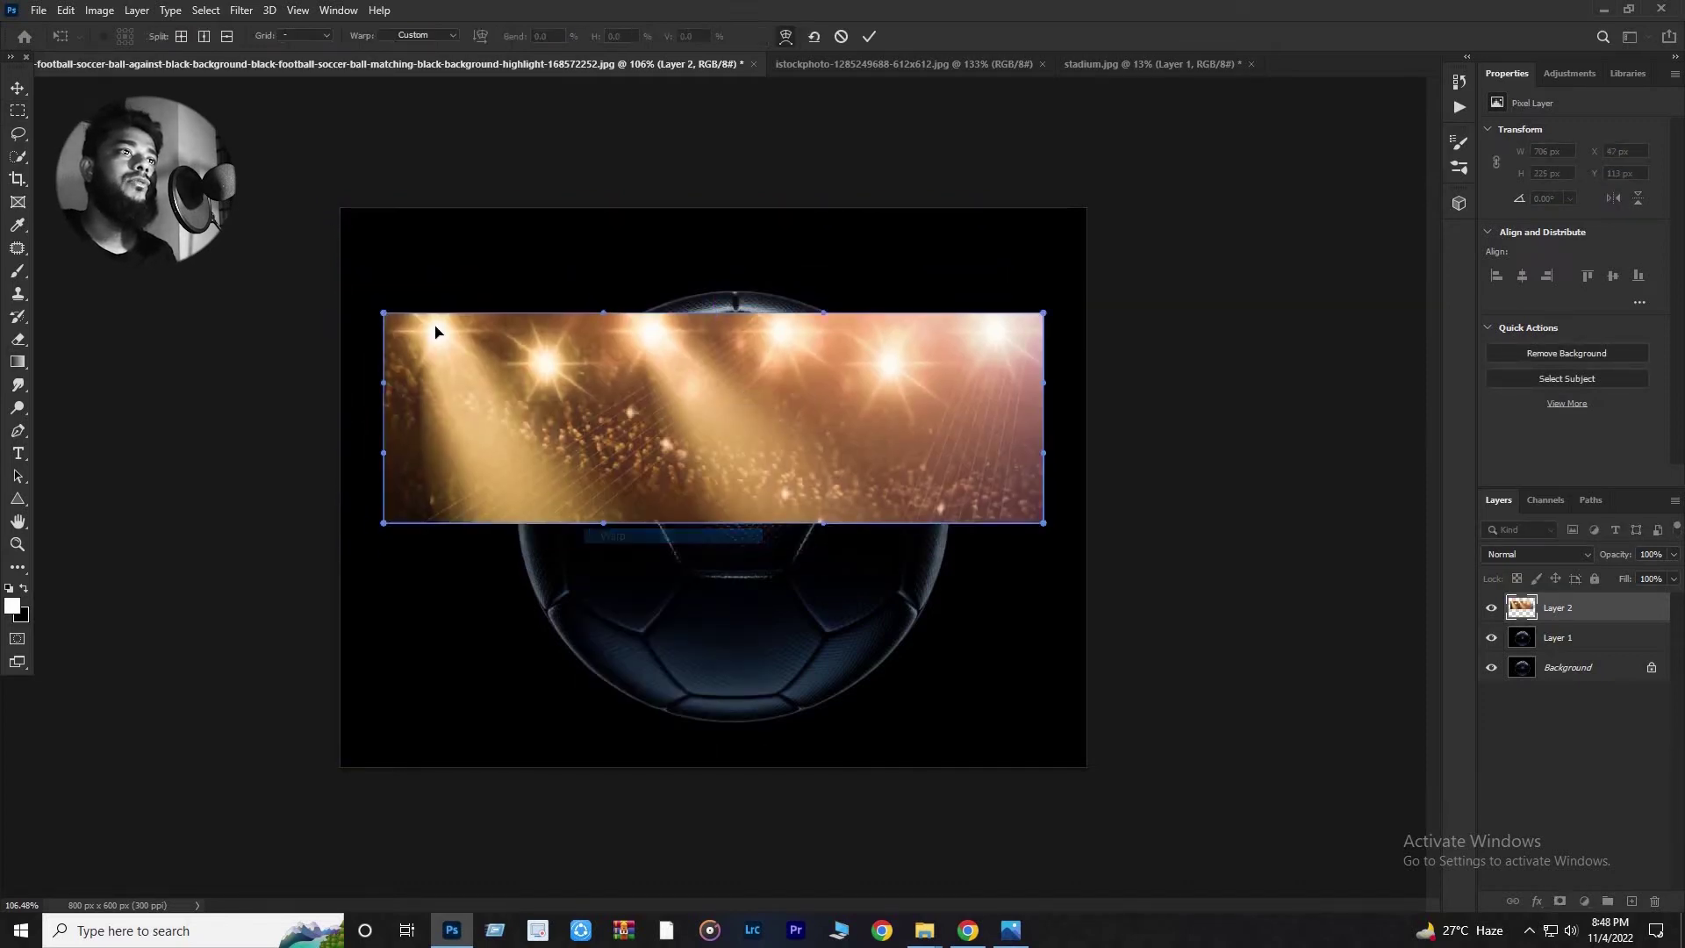
{"action": "left_click_drag", "start_coordinate": [391, 326], "coordinate": [474, 399]}
{"action": "key", "text": "ctrl+z"}
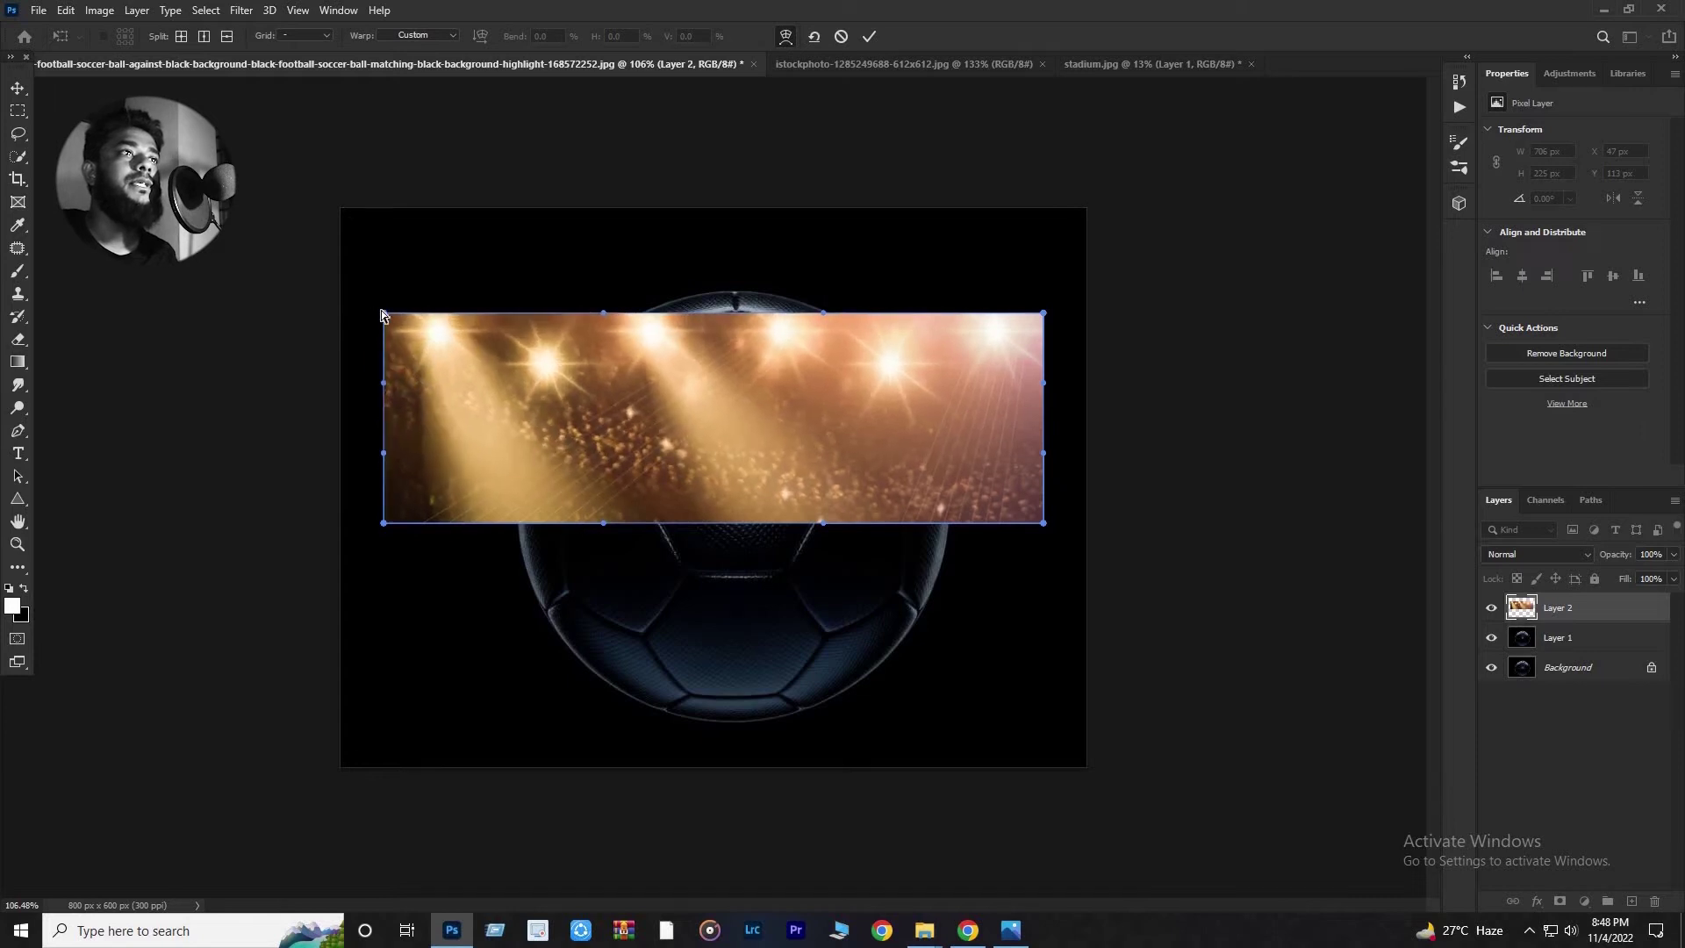
{"action": "left_click_drag", "start_coordinate": [382, 316], "coordinate": [476, 368]}
{"action": "left_click_drag", "start_coordinate": [548, 432], "coordinate": [546, 426]}
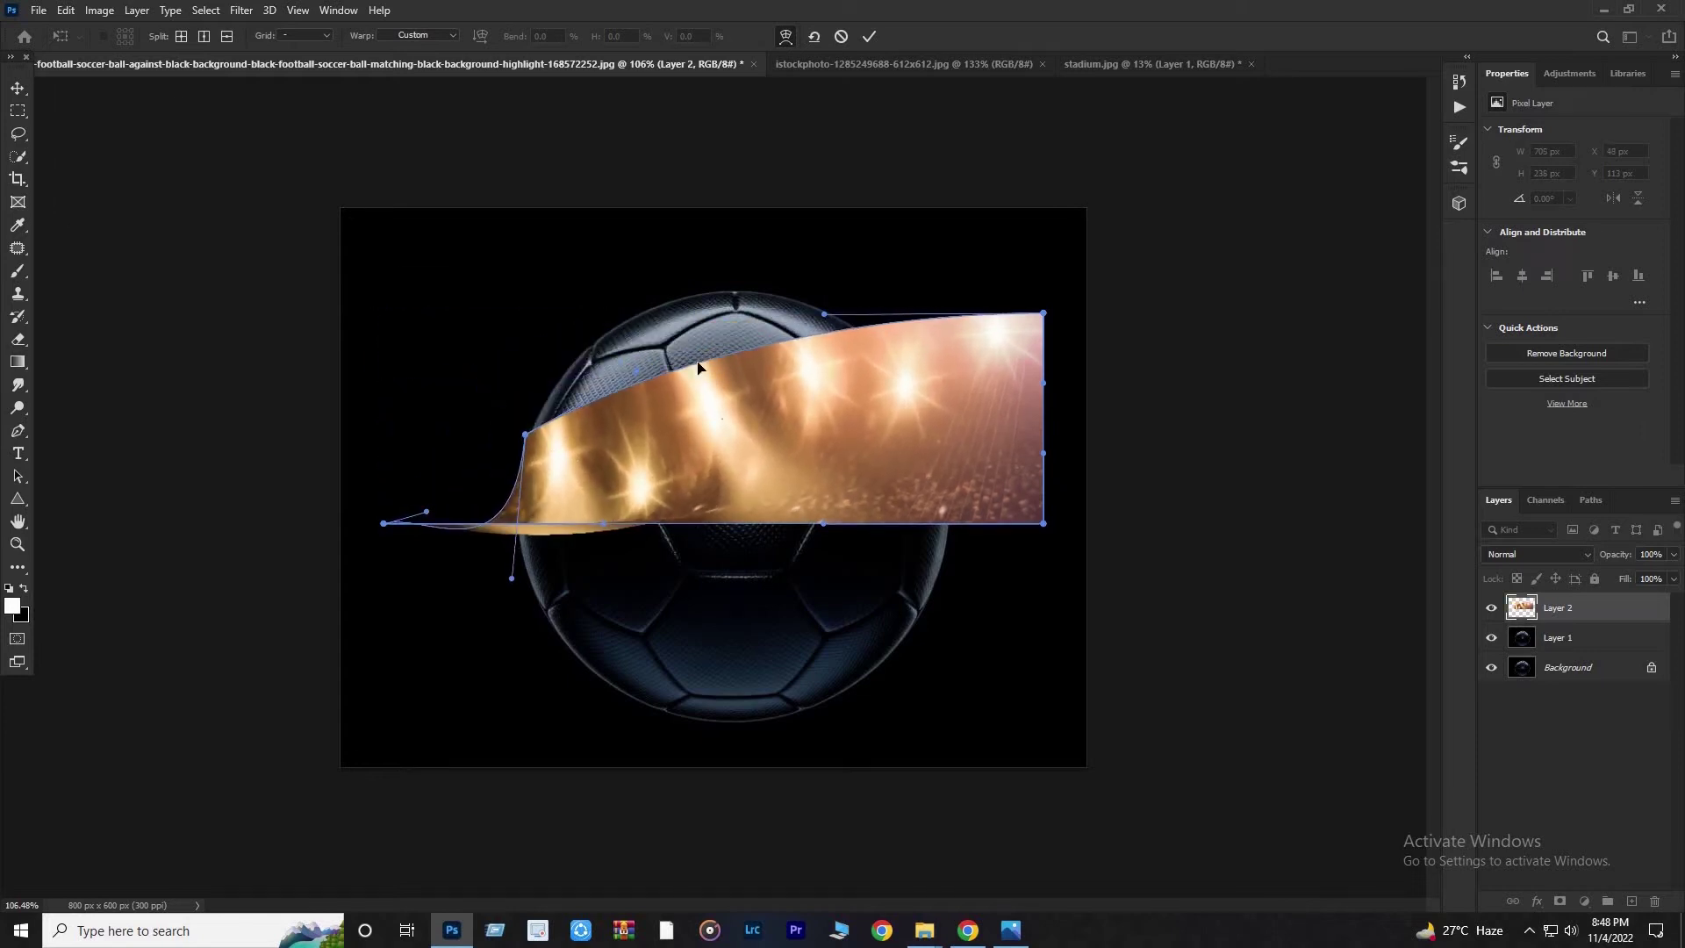
Arch the warm lights' upper edge along the top of the ball, pull the right corners inward, and apply the warp.
{"action": "left_click_drag", "start_coordinate": [690, 360], "coordinate": [718, 294]}
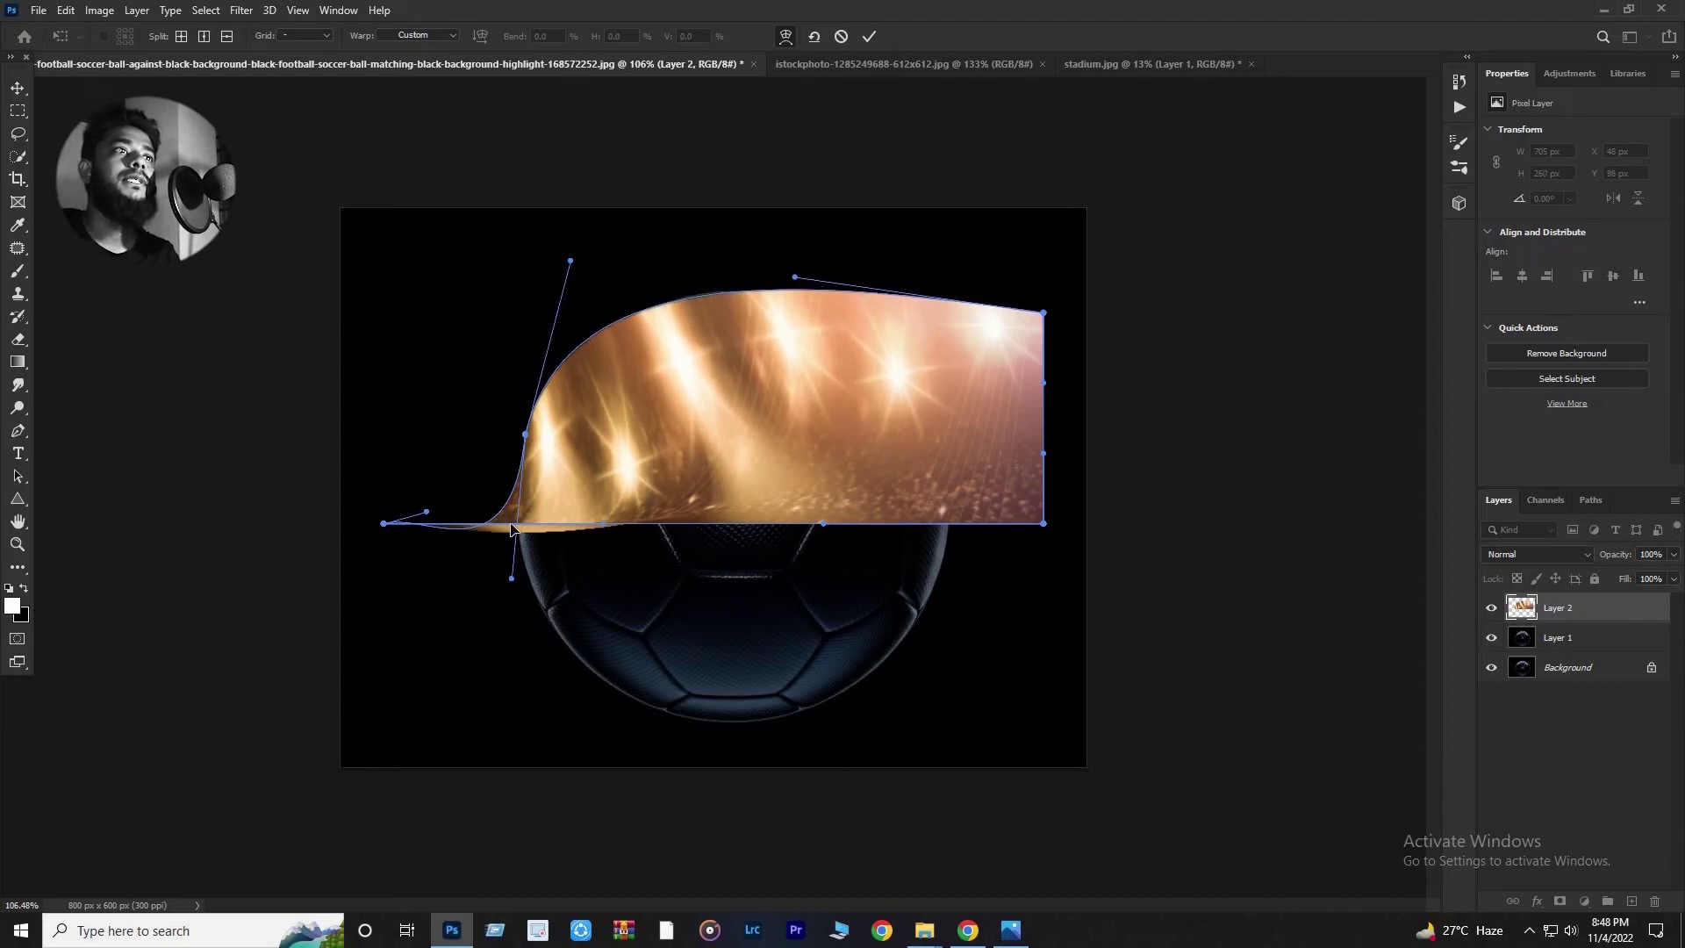
{"action": "left_click_drag", "start_coordinate": [1044, 523], "coordinate": [933, 489]}
{"action": "left_click_drag", "start_coordinate": [1044, 312], "coordinate": [898, 299]}
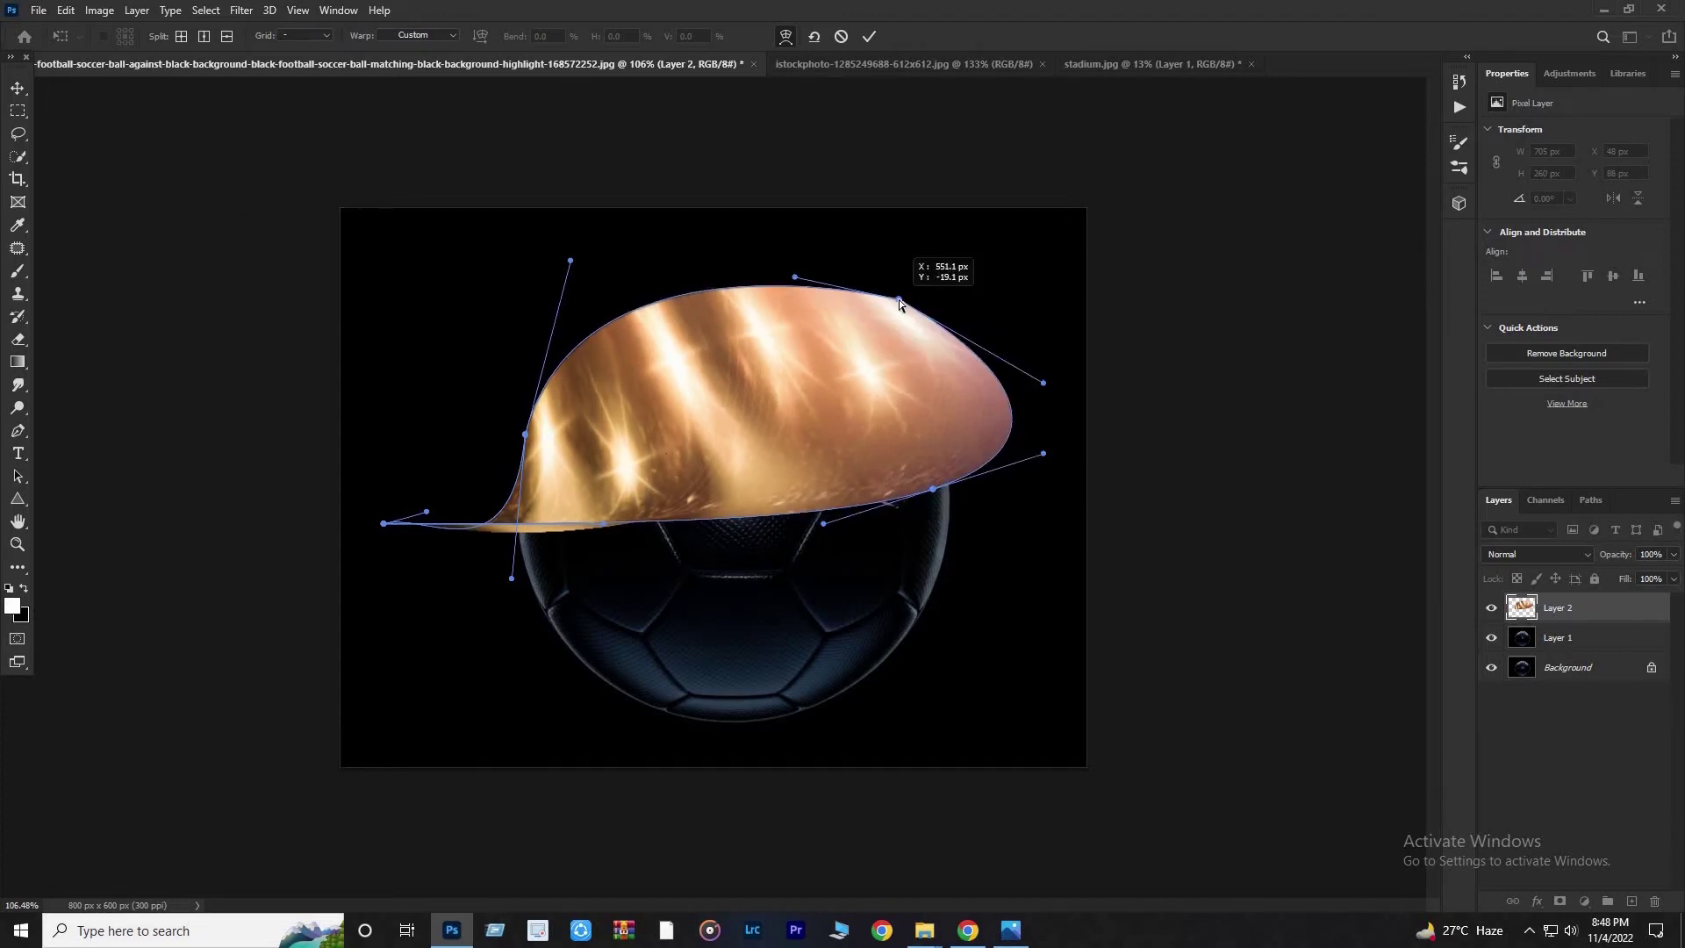
{"action": "left_click", "coordinate": [869, 37]}
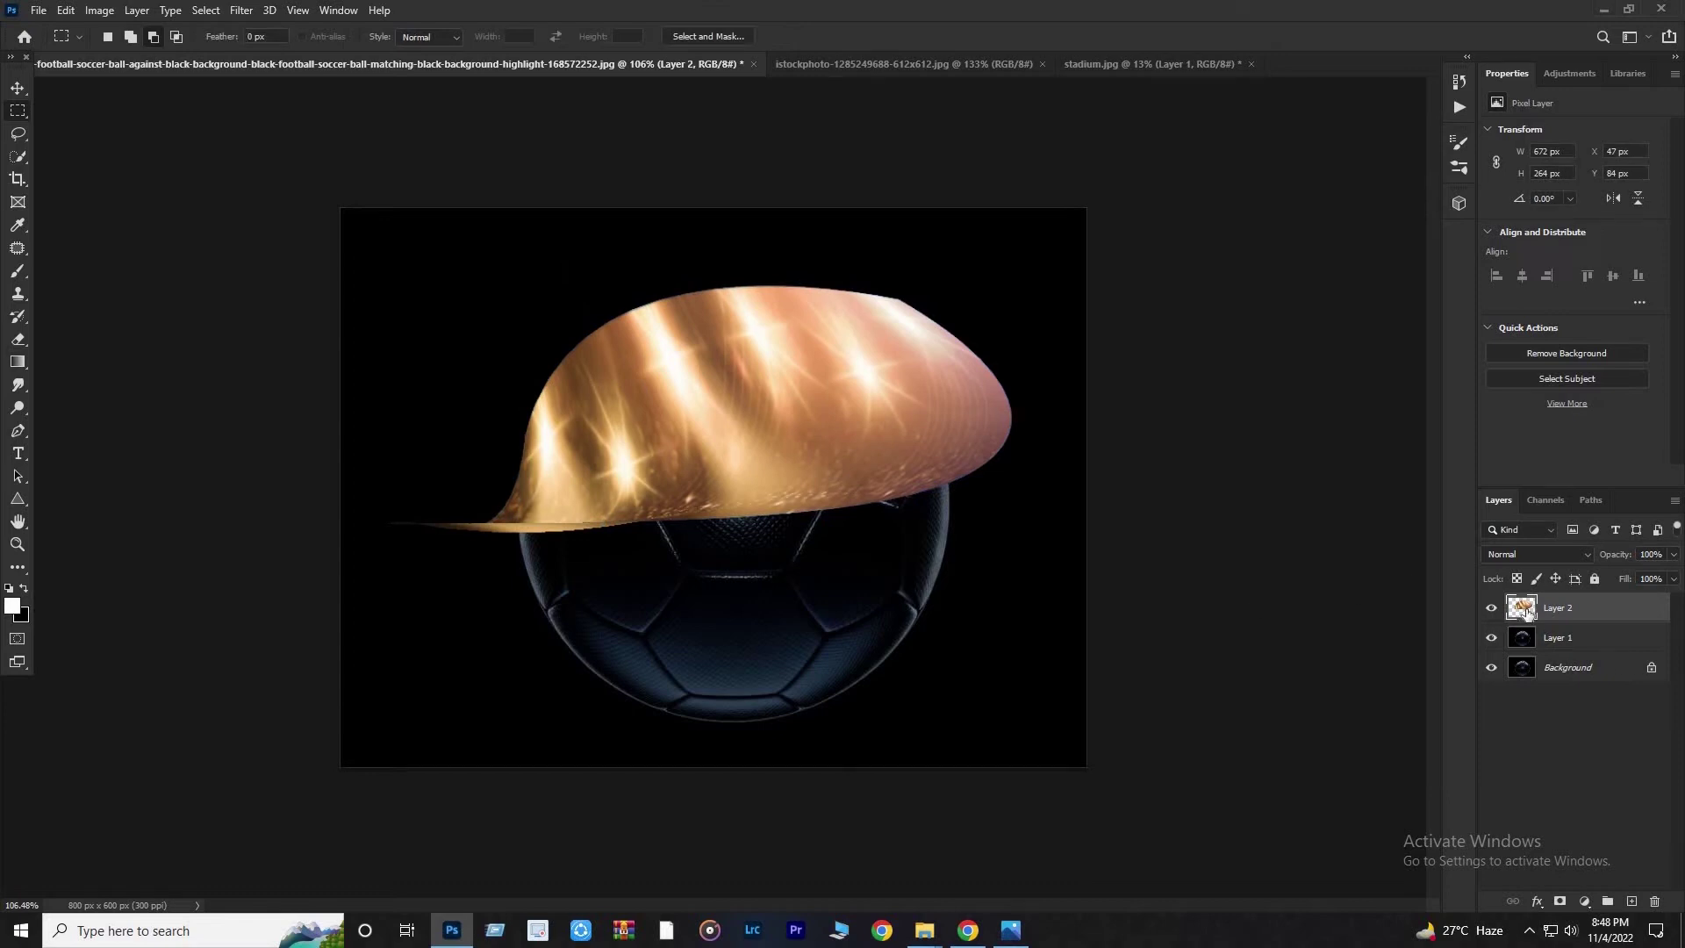
Hide the warm lights layer and copy an area of about 3302 × 977 px over the purple upper-right lights in stadium.jpg.
{"action": "left_click", "coordinate": [1492, 608]}
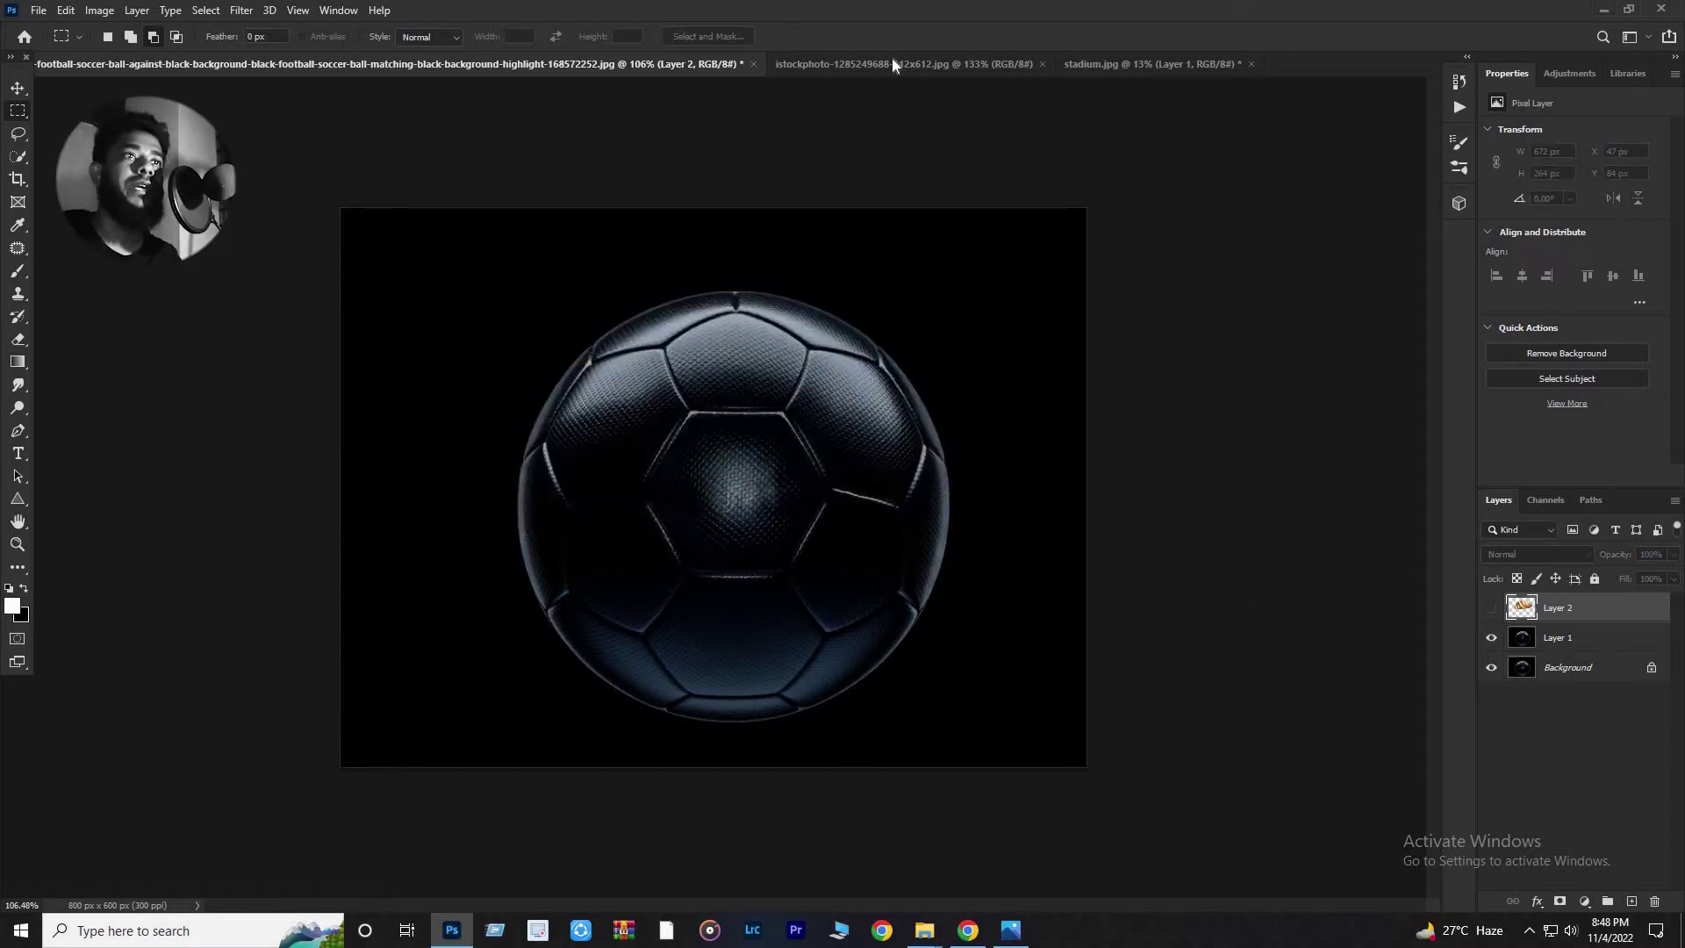
{"action": "left_click", "coordinate": [913, 65]}
{"action": "left_click", "coordinate": [1140, 65]}
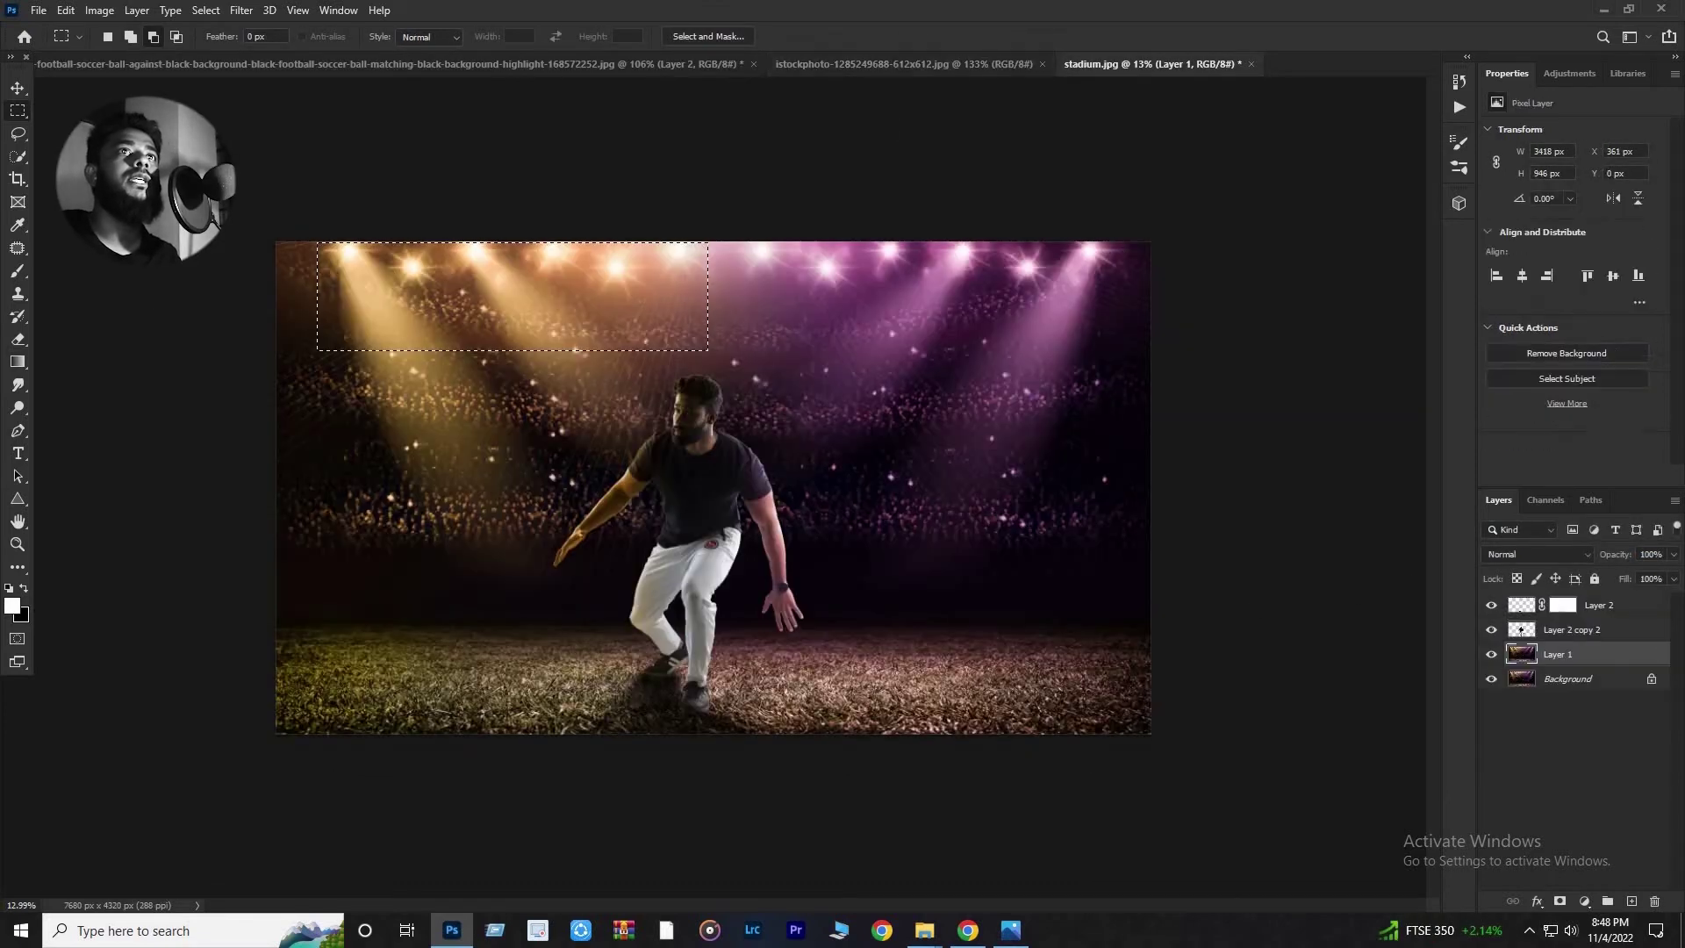
{"action": "left_click", "coordinate": [492, 234]}
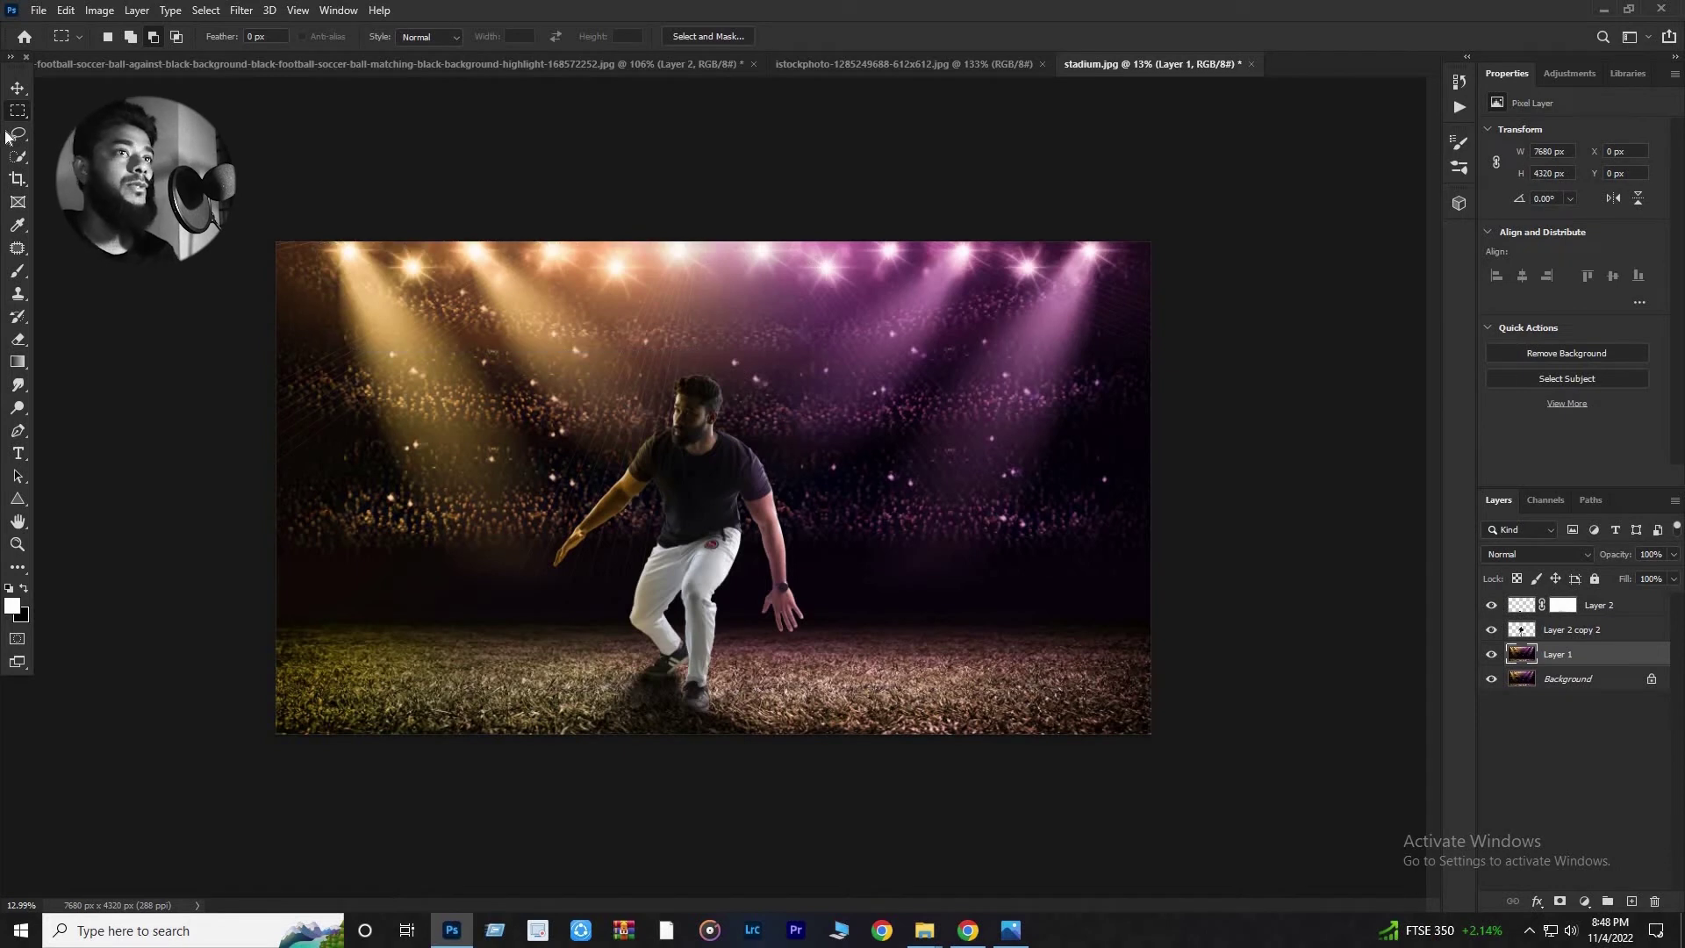
{"action": "left_click_drag", "start_coordinate": [766, 237], "coordinate": [1143, 354]}
{"action": "key", "text": "ctrl+c"}
Paste the purple lights into the soccer ball document and scale them to about 800 × 243 px.
{"action": "key", "text": "ctrl+Tab"}
{"action": "key", "text": "ctrl+v"}
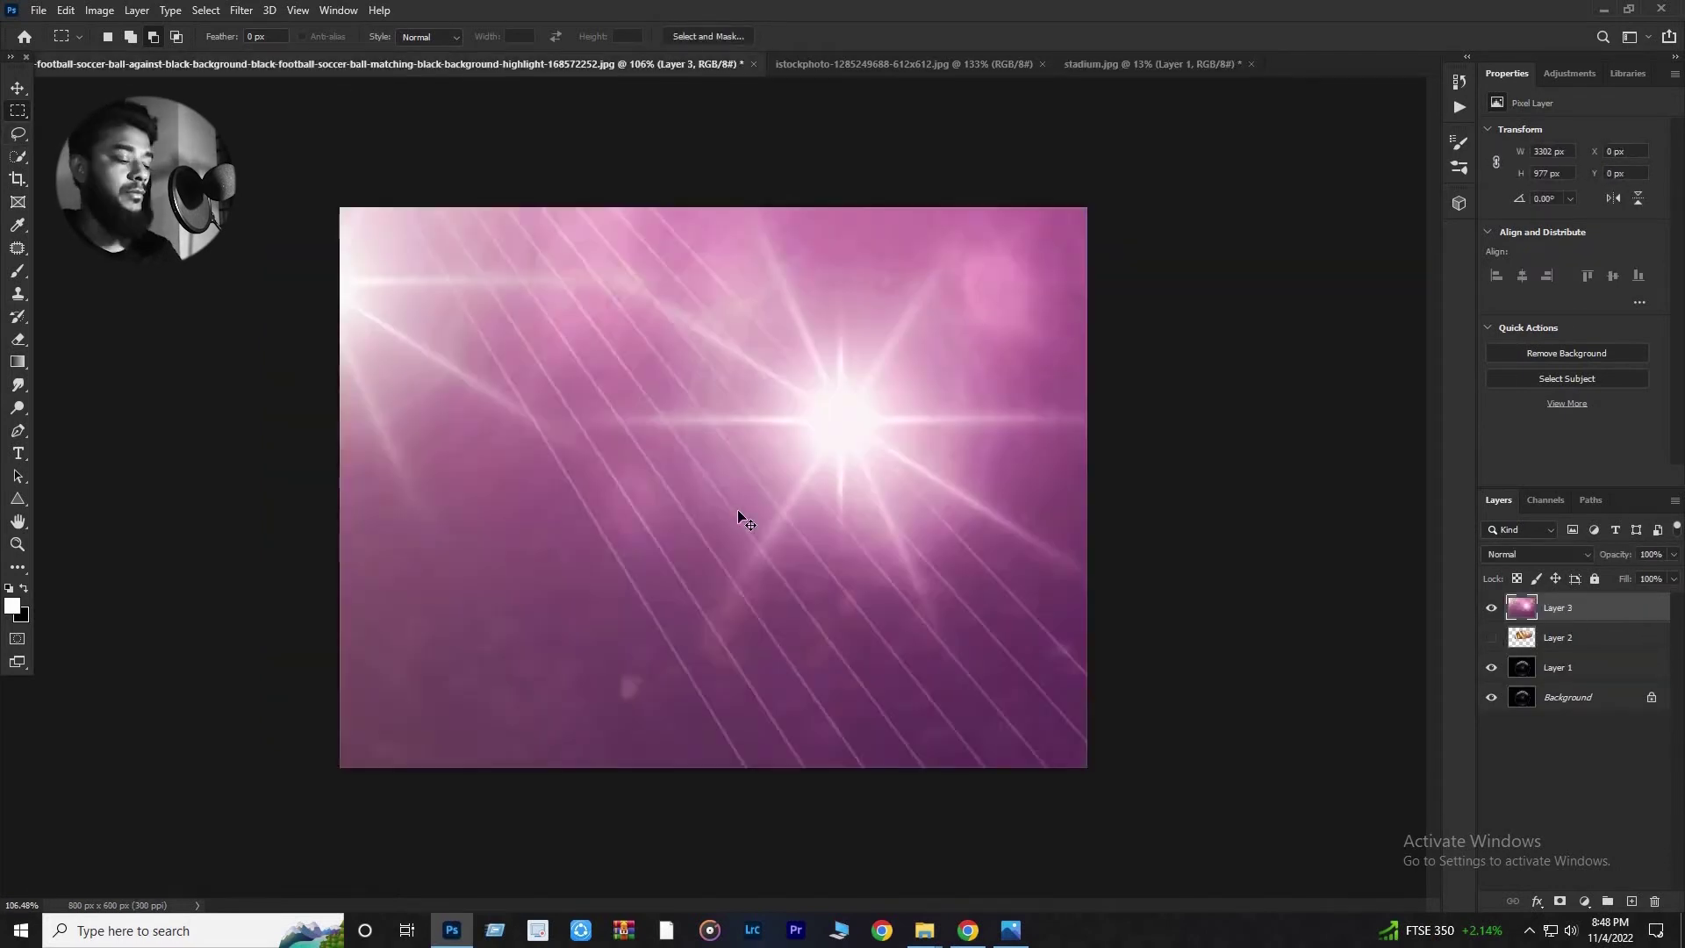
{"action": "key", "text": "ctrl+t"}
{"action": "scroll", "coordinate": [737, 509], "scroll_direction": "down", "scroll_amount": 5}
{"action": "left_click_drag", "start_coordinate": [1320, 628], "coordinate": [797, 477]}
{"action": "key", "text": "Return"}
{"action": "scroll", "coordinate": [714, 389], "scroll_direction": "up", "scroll_amount": 5}
Shrink the purple lights further and position them over the upper-right part of the ball.
{"action": "key", "text": "ctrl+t"}
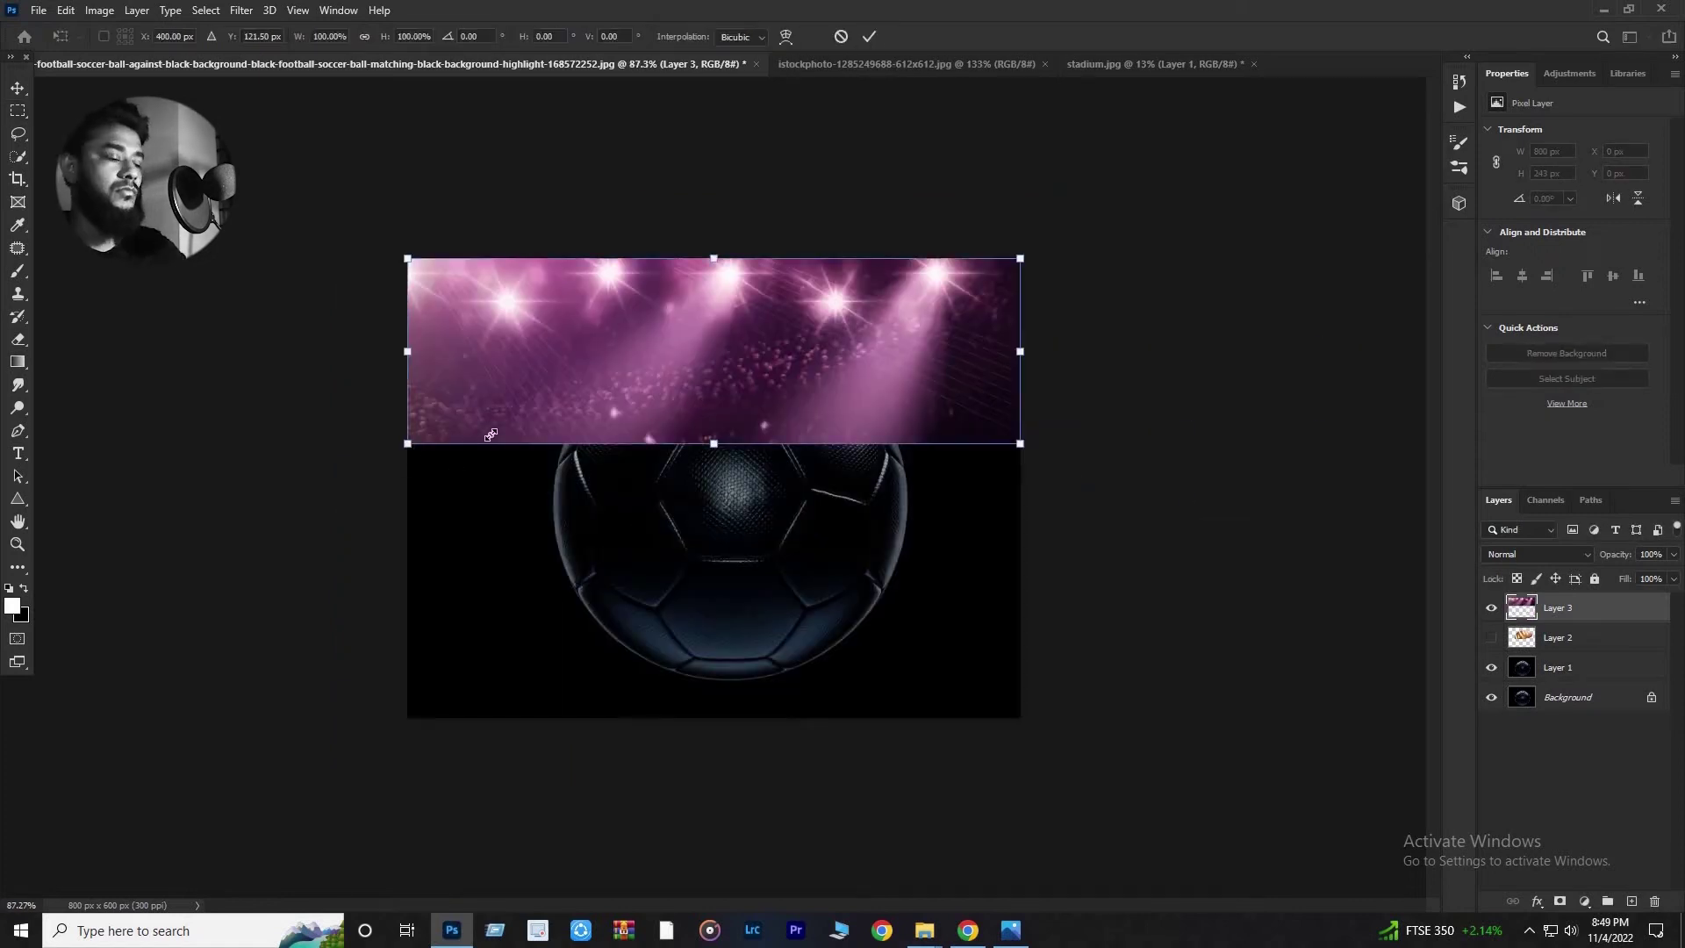
{"action": "left_click_drag", "start_coordinate": [407, 444], "coordinate": [681, 359]}
{"action": "left_click_drag", "start_coordinate": [866, 344], "coordinate": [846, 419]}
{"action": "left_click_drag", "start_coordinate": [999, 436], "coordinate": [961, 422]}
Warp the purple lights around the ball's upper-right curve, to about 374 × 351 px overall.
{"action": "right_click", "coordinate": [858, 381]}
{"action": "left_click", "coordinate": [889, 502]}
{"action": "left_click_drag", "start_coordinate": [662, 333], "coordinate": [764, 319]}
{"action": "left_click_drag", "start_coordinate": [961, 423], "coordinate": [880, 584]}
{"action": "left_click_drag", "start_coordinate": [961, 334], "coordinate": [830, 470]}
{"action": "left_click_drag", "start_coordinate": [661, 423], "coordinate": [626, 435]}
{"action": "key", "text": "Return"}
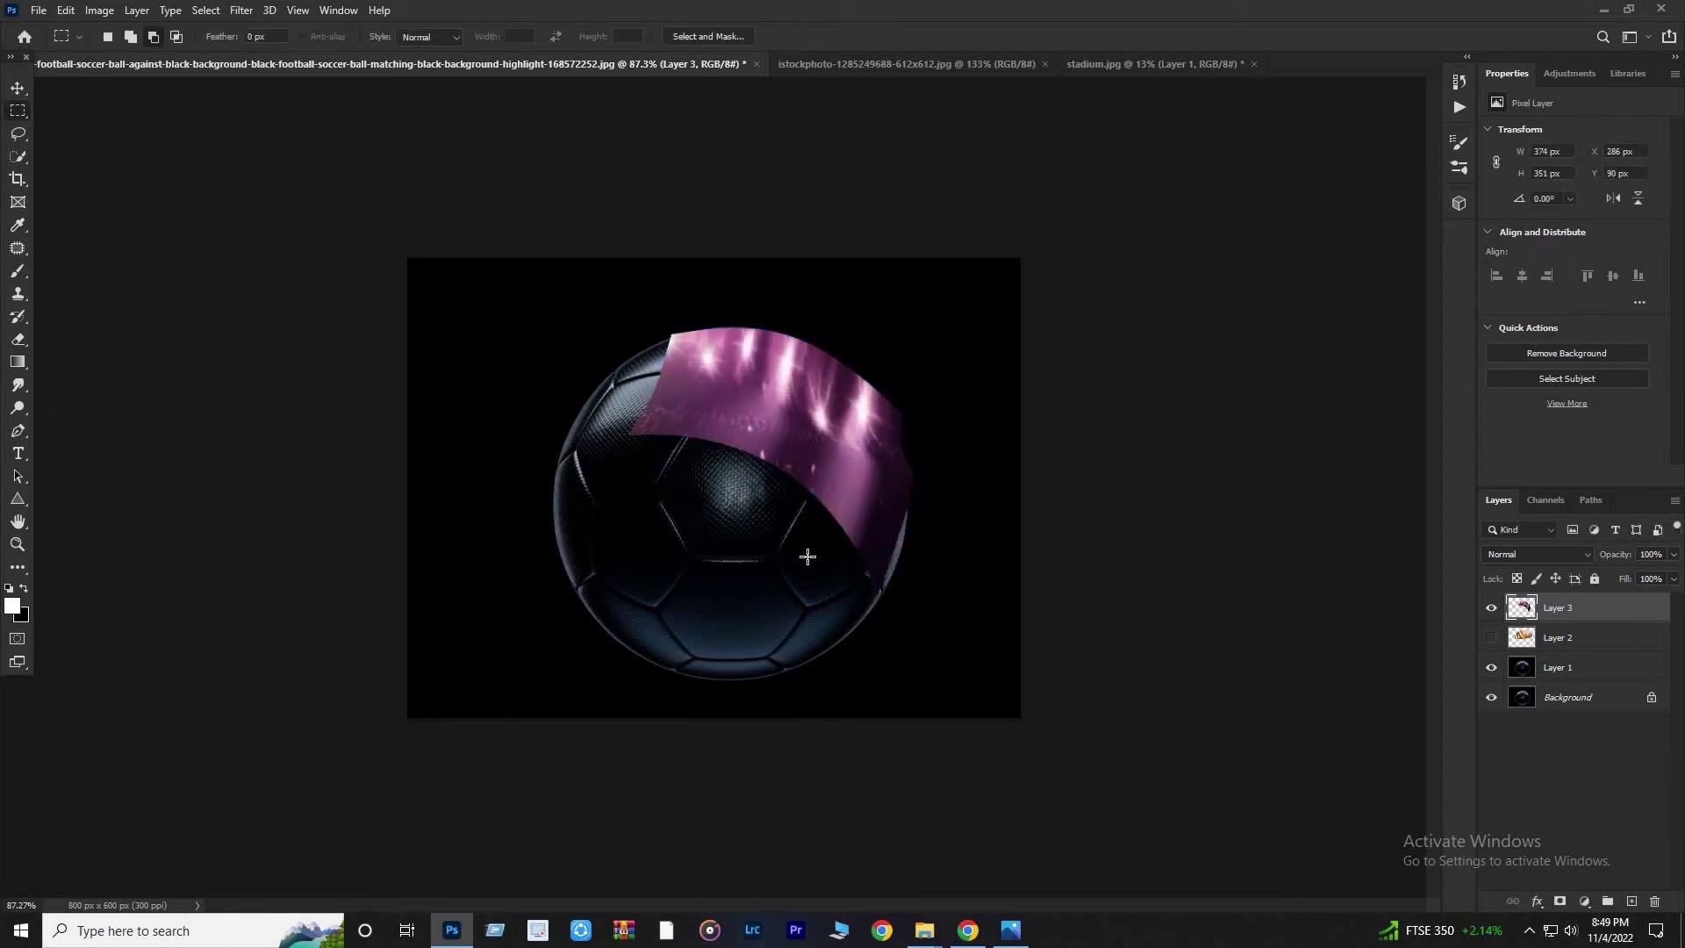
Compare the ball with the warm and purple light layers shown and hidden, leave both hidden, and check the lighting in stadium.jpg.
{"action": "left_click", "coordinate": [1491, 638]}
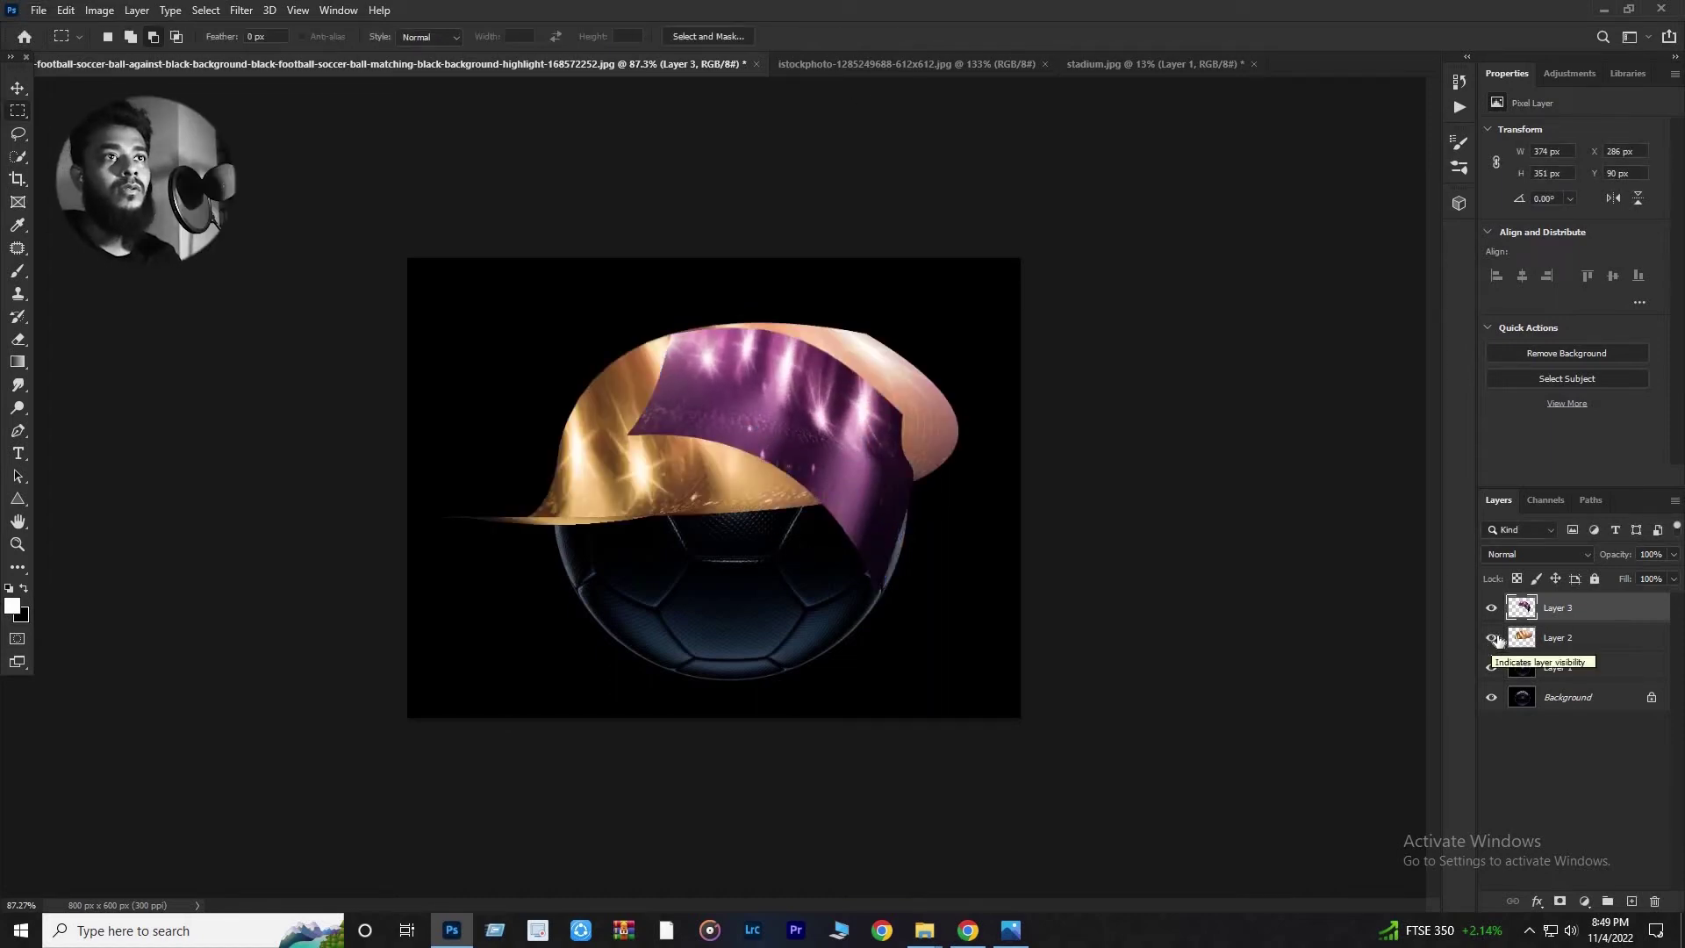
{"action": "left_click", "coordinate": [1492, 638]}
{"action": "left_click", "coordinate": [1492, 638]}
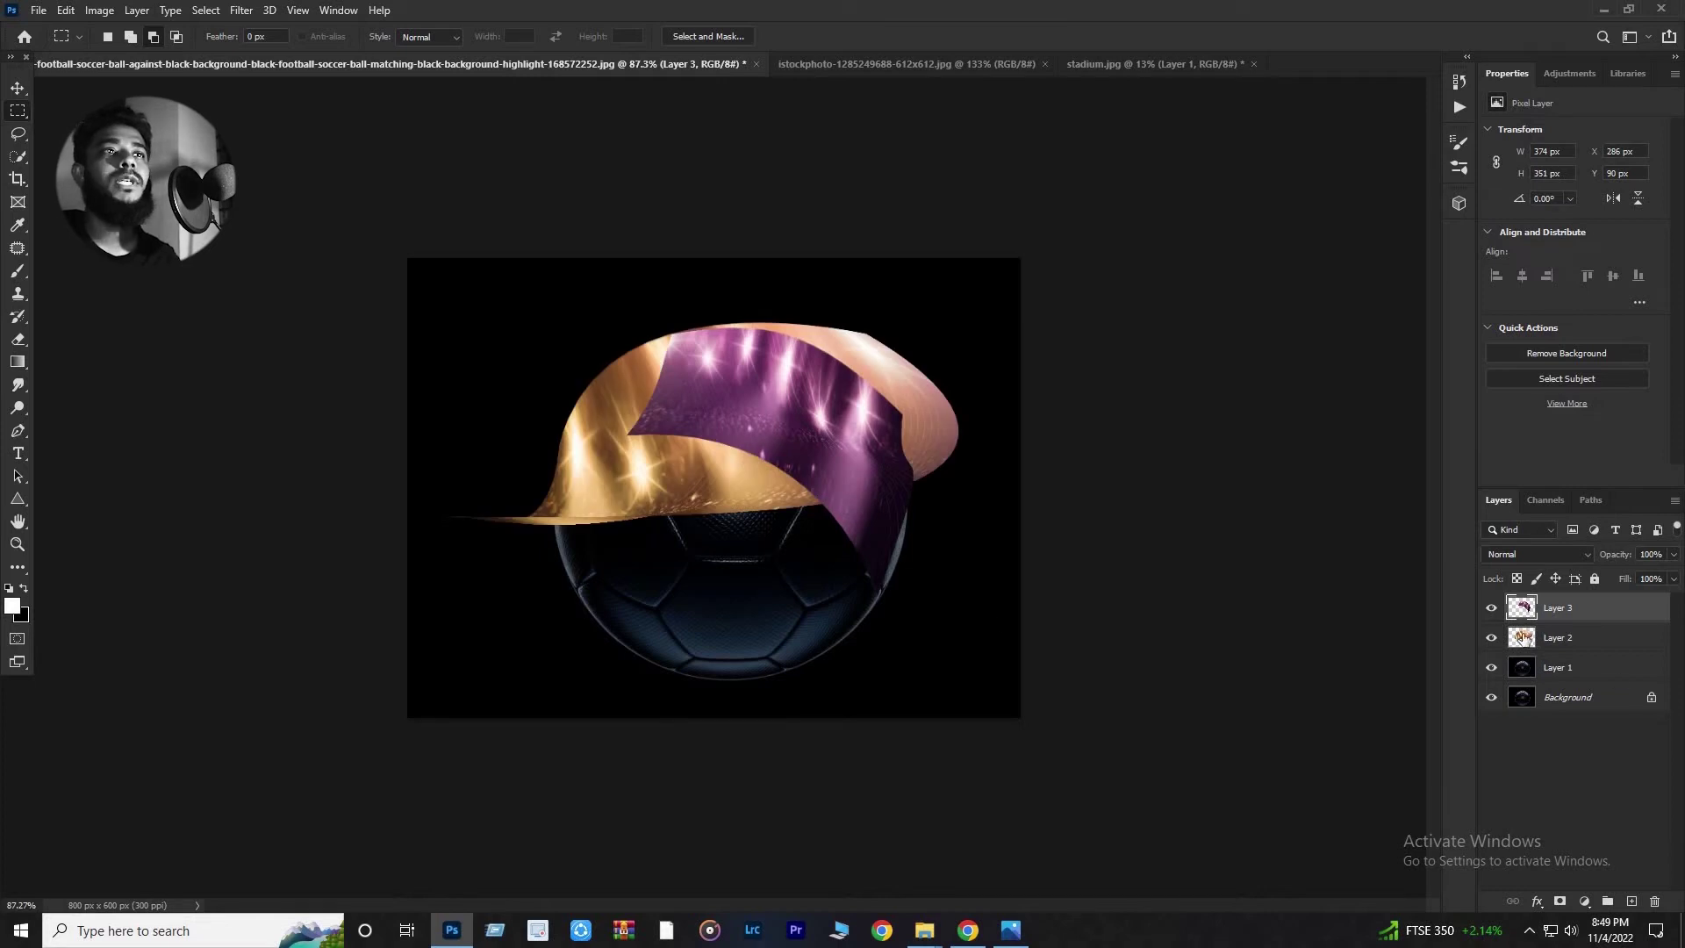
{"action": "left_click", "coordinate": [1491, 608]}
{"action": "left_click", "coordinate": [1491, 637]}
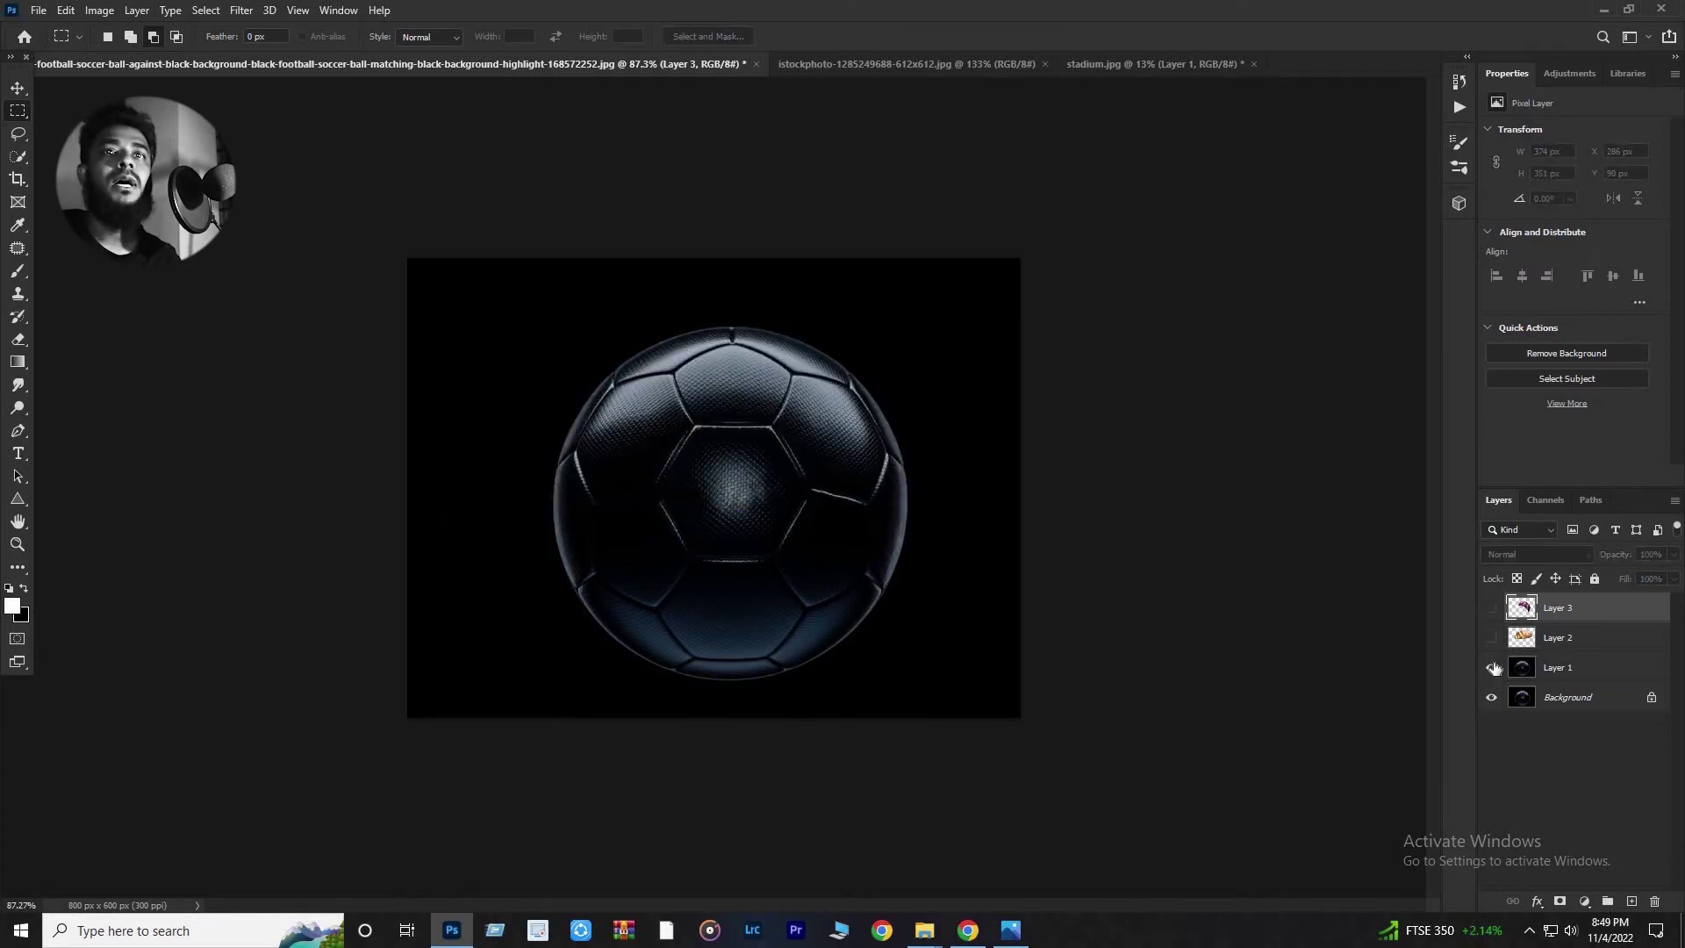
{"action": "left_click", "coordinate": [1491, 637]}
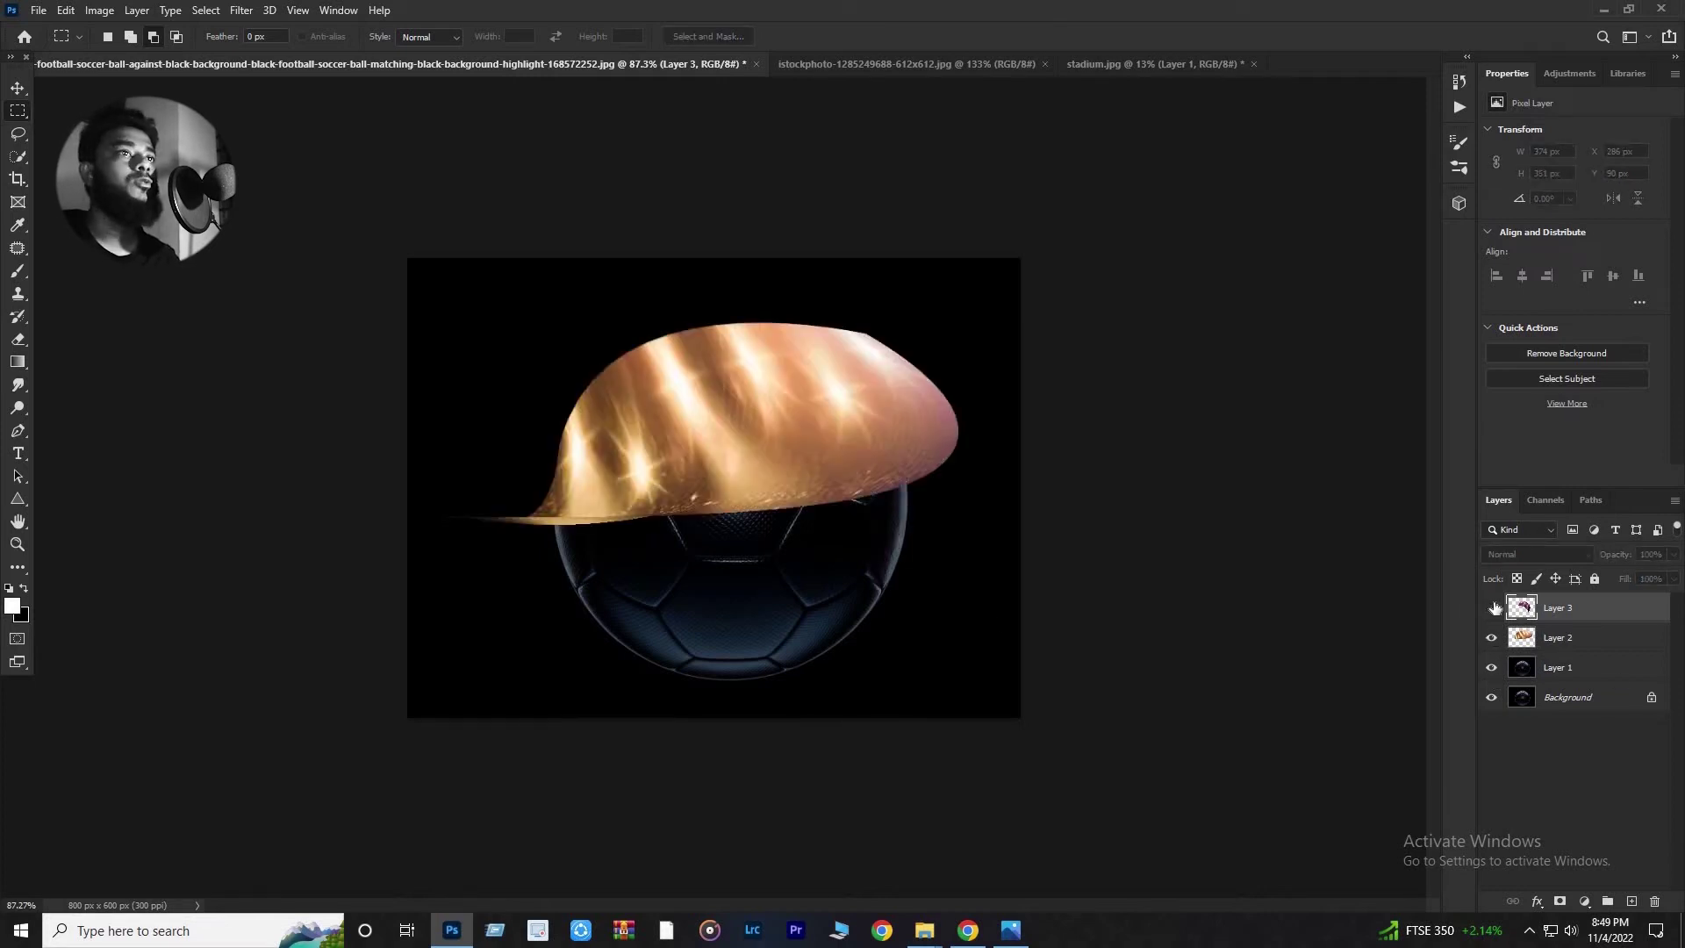
{"action": "left_click", "coordinate": [1492, 607]}
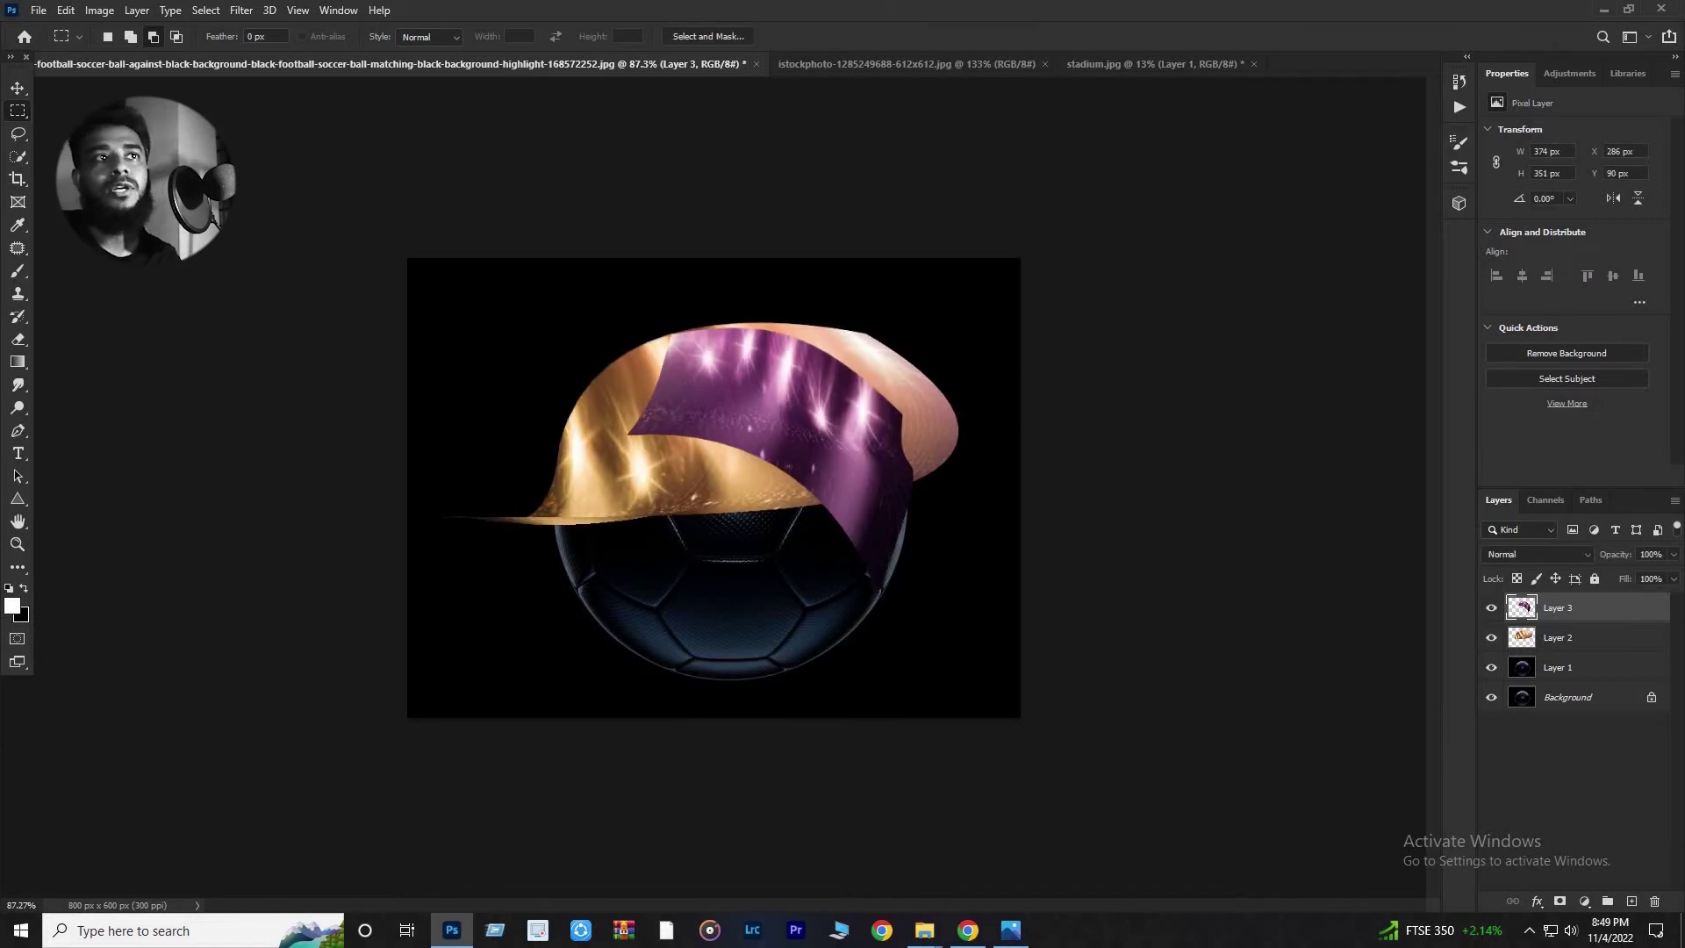
{"action": "left_click", "coordinate": [1491, 608]}
{"action": "left_click", "coordinate": [1491, 638]}
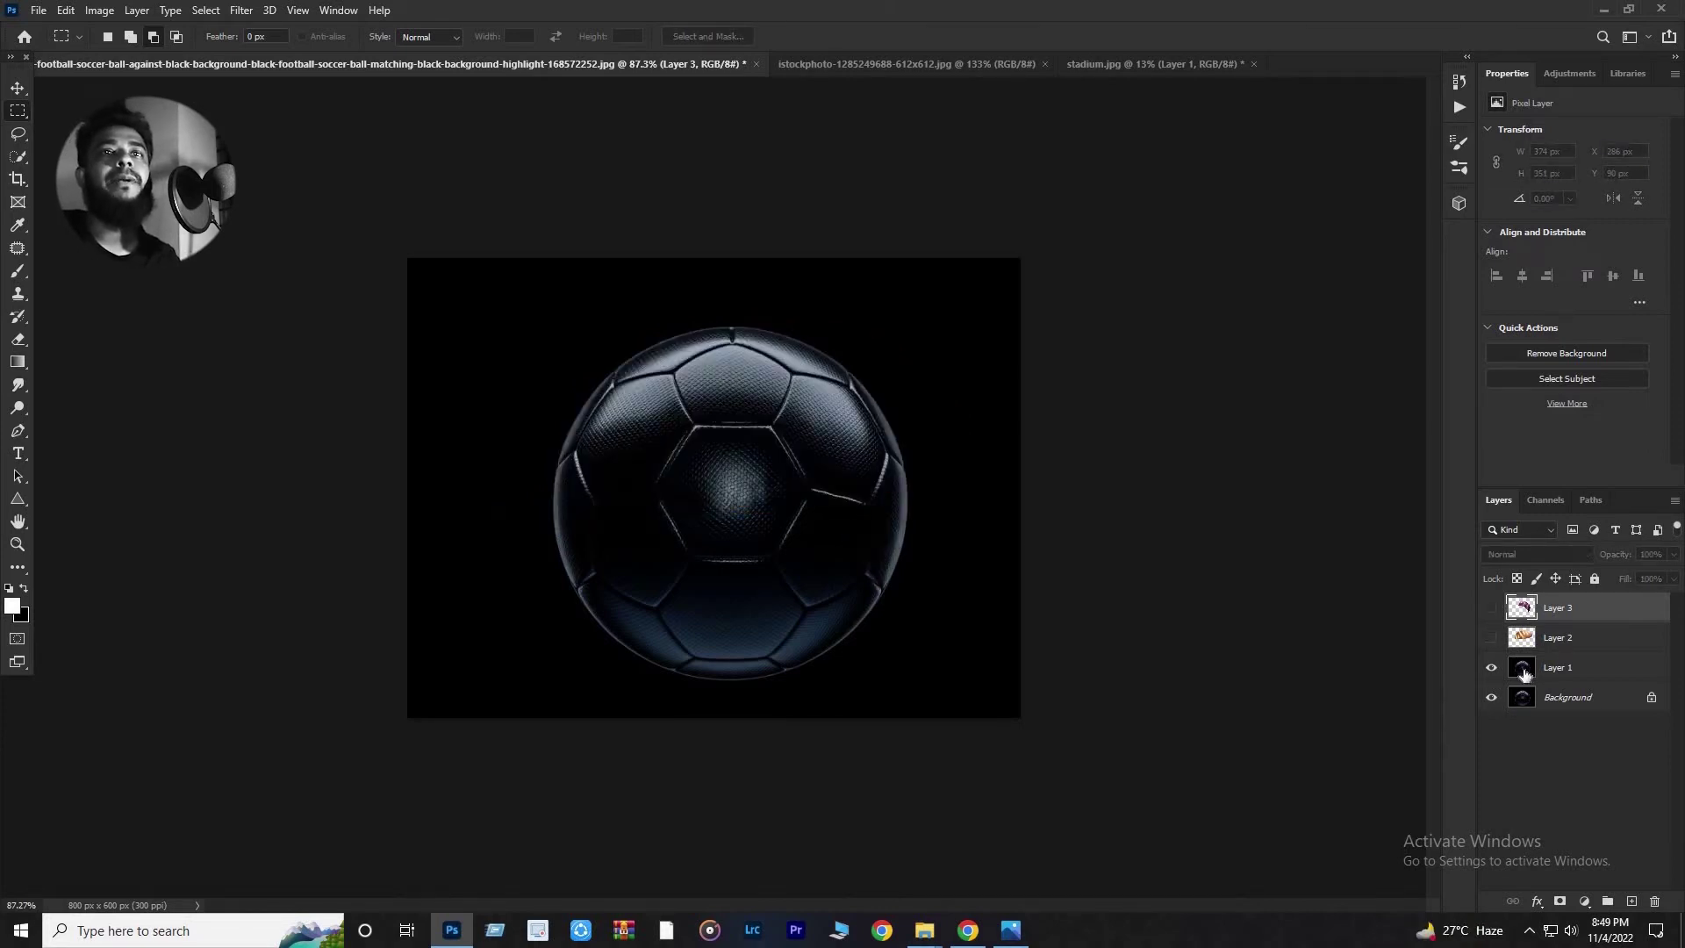
{"action": "left_click", "coordinate": [1527, 669]}
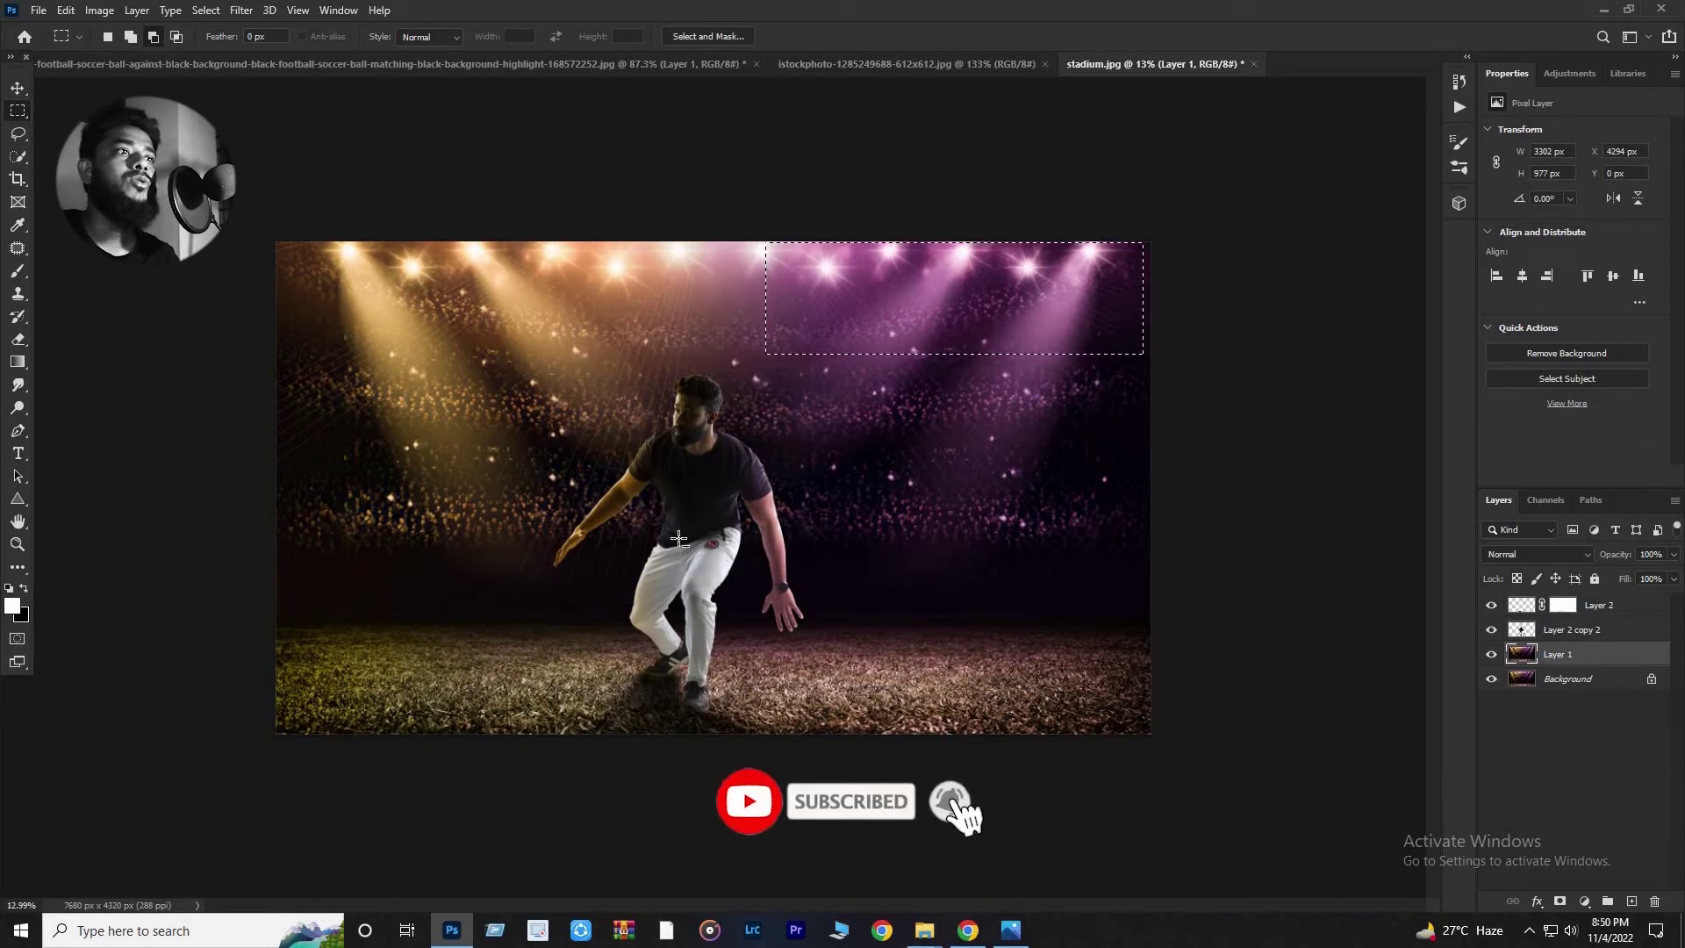
{"action": "left_click", "coordinate": [225, 64]}
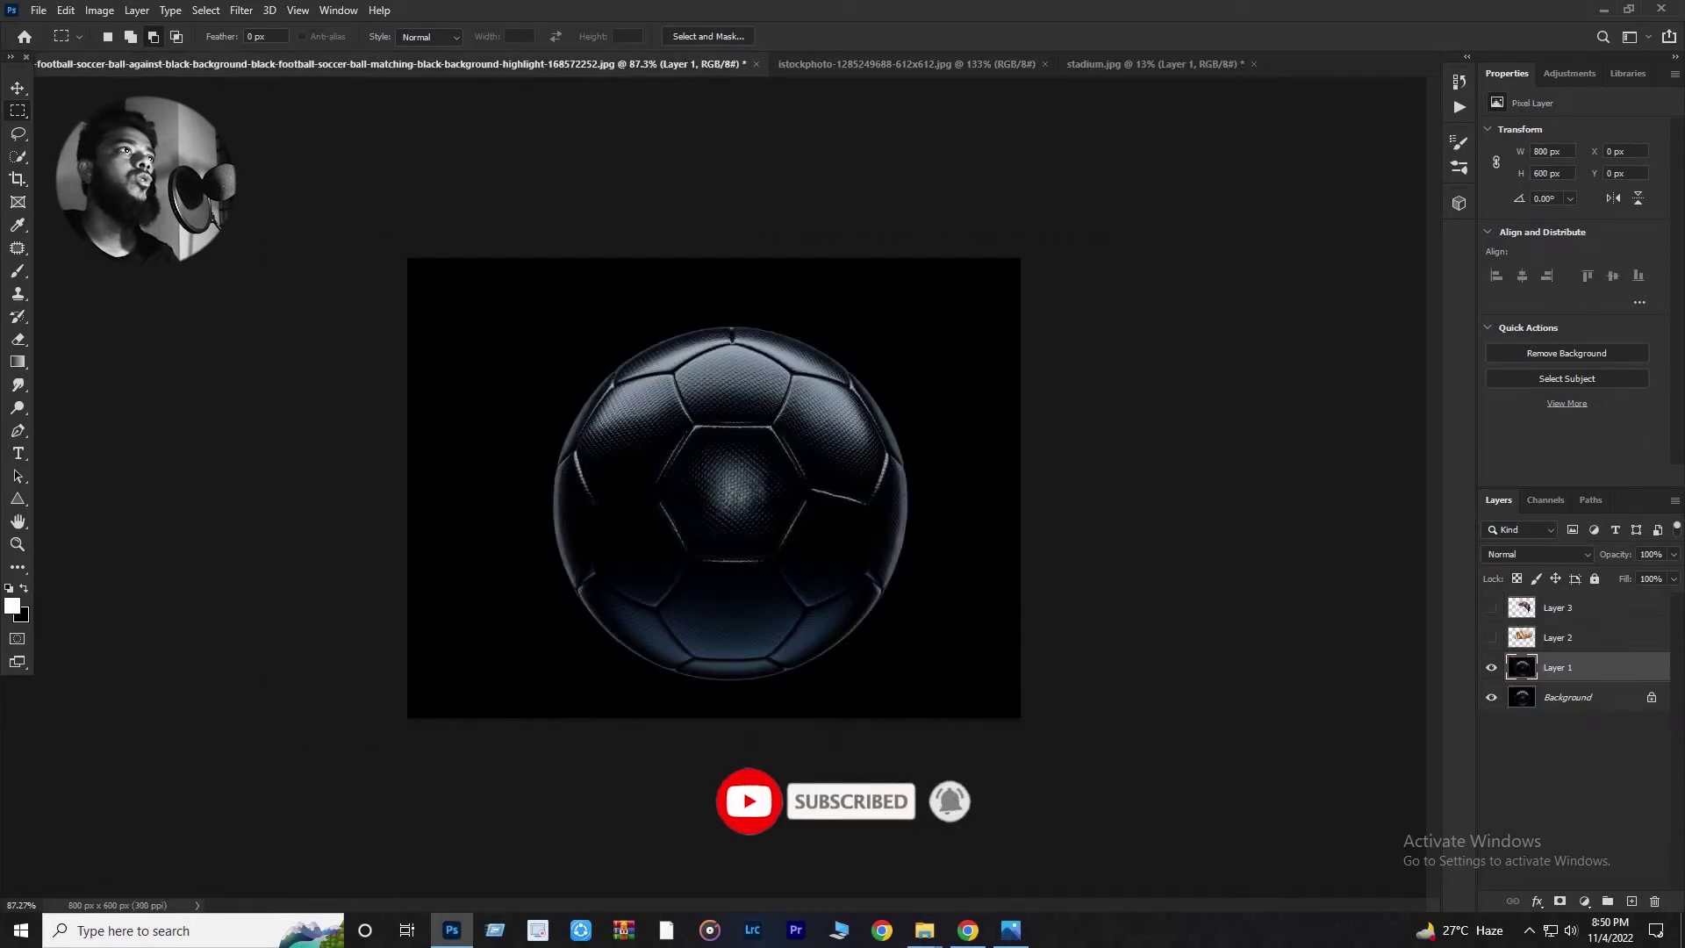
Add a new layer above Layer 2 and set the brush colour to yellow-green c2f60d.
{"action": "left_click", "coordinate": [1558, 637]}
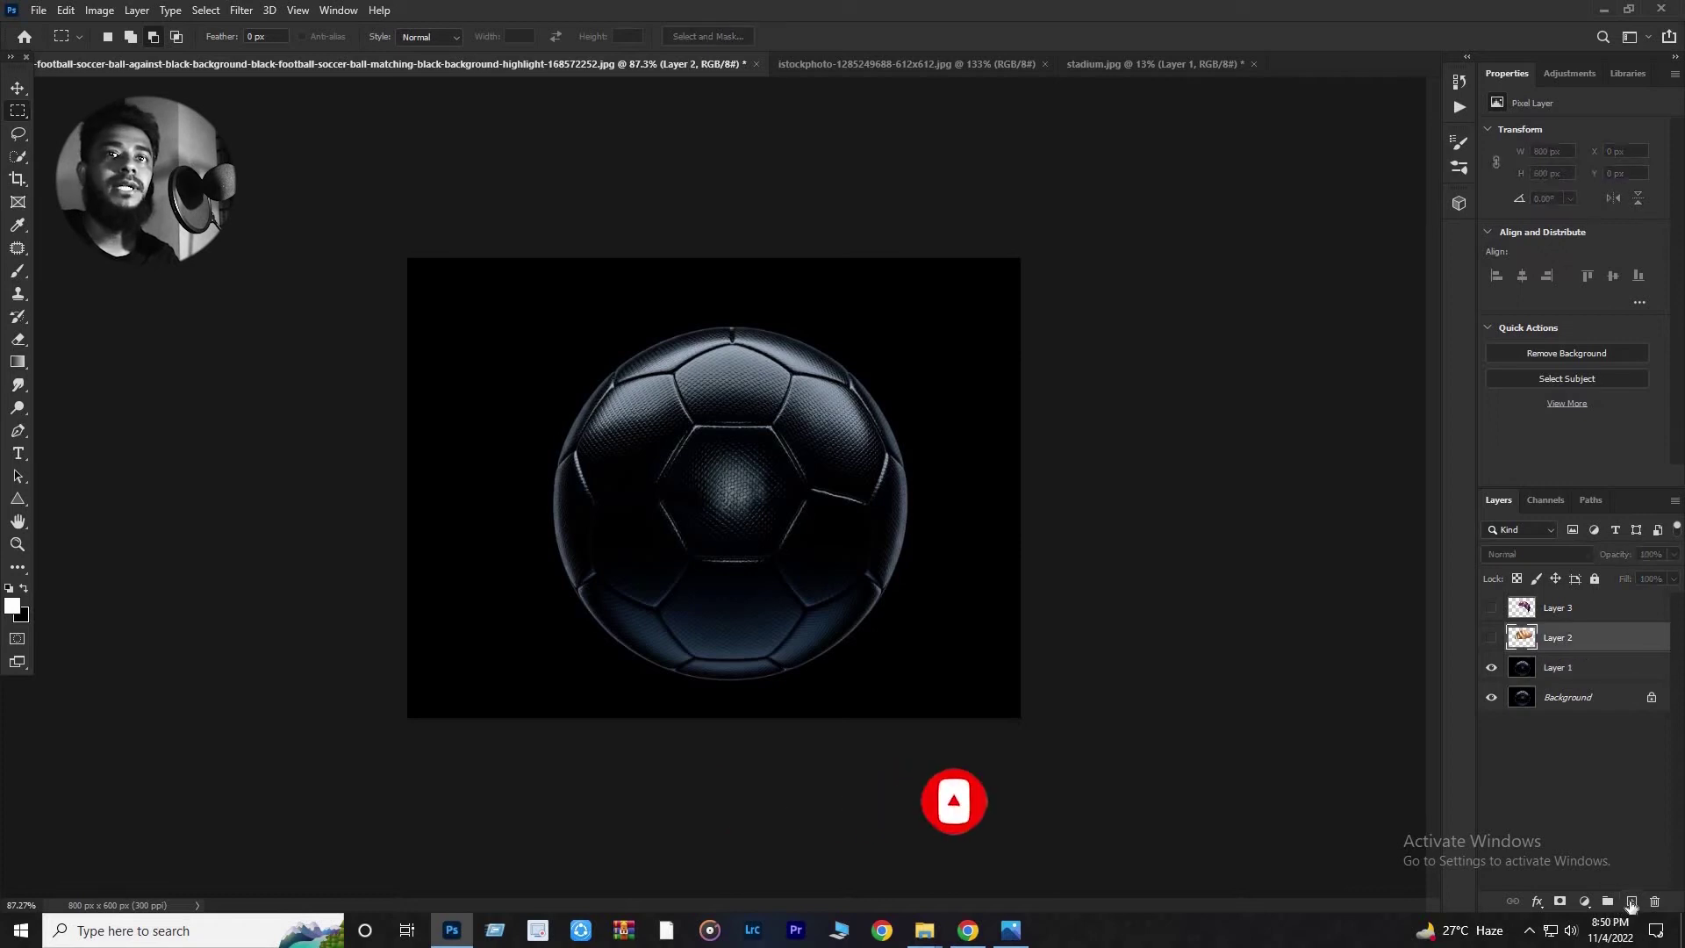
{"action": "left_click", "coordinate": [1631, 902]}
{"action": "left_click", "coordinate": [17, 271]}
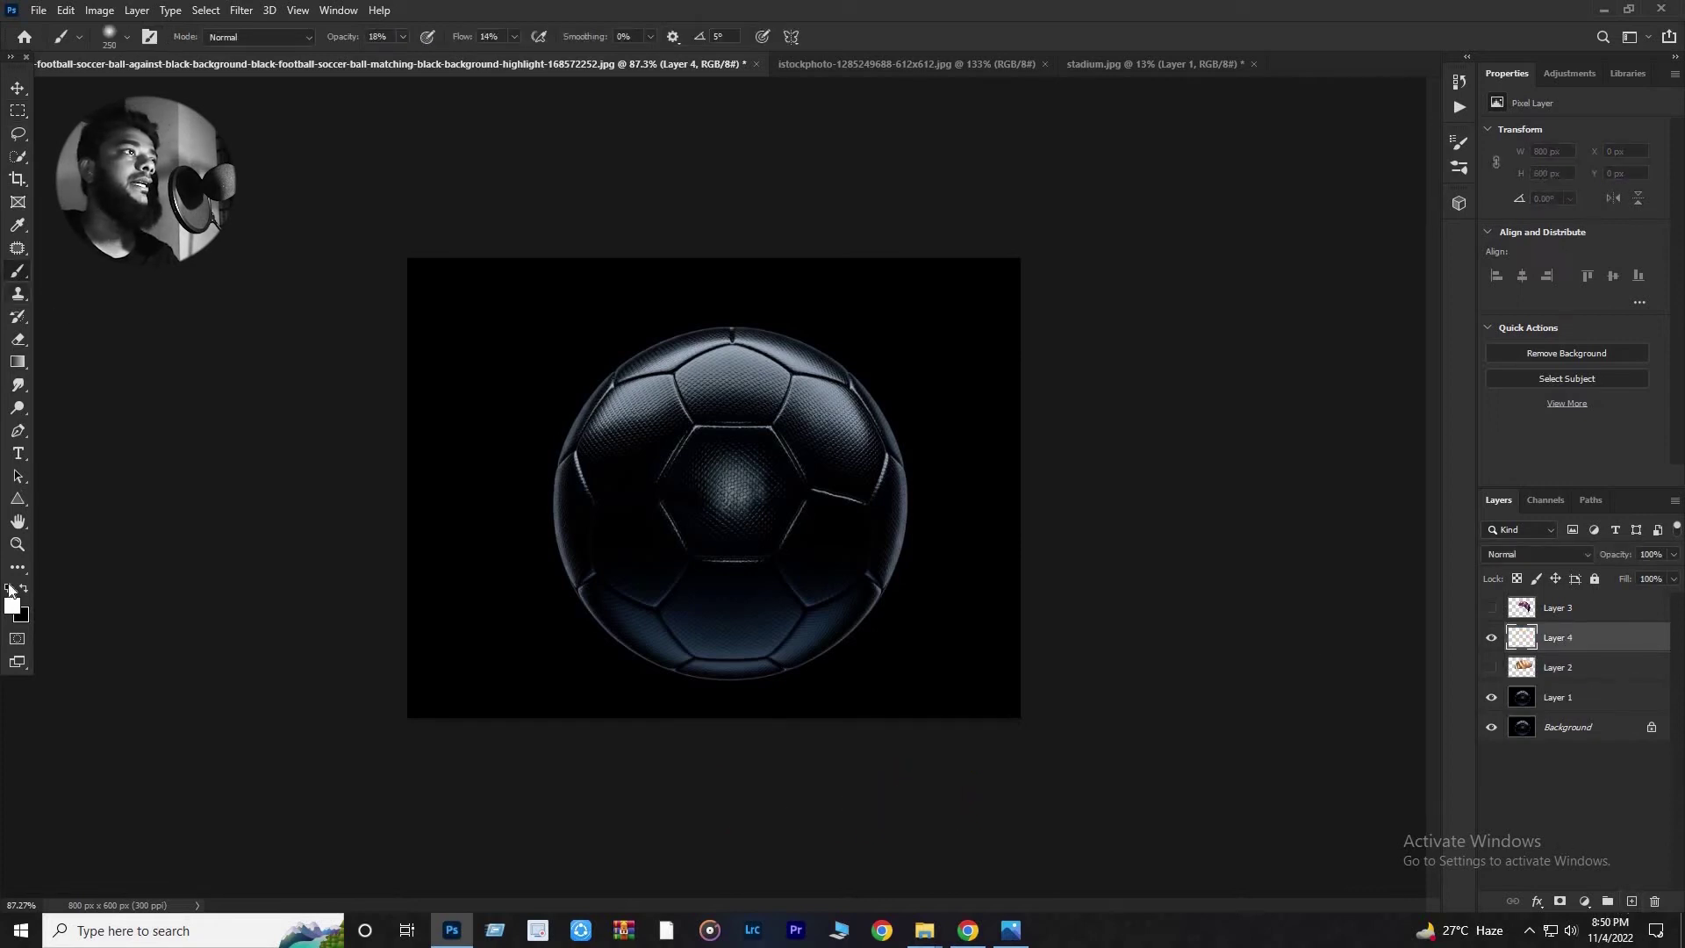
{"action": "left_click", "coordinate": [12, 605]}
{"action": "left_click", "coordinate": [1420, 299]}
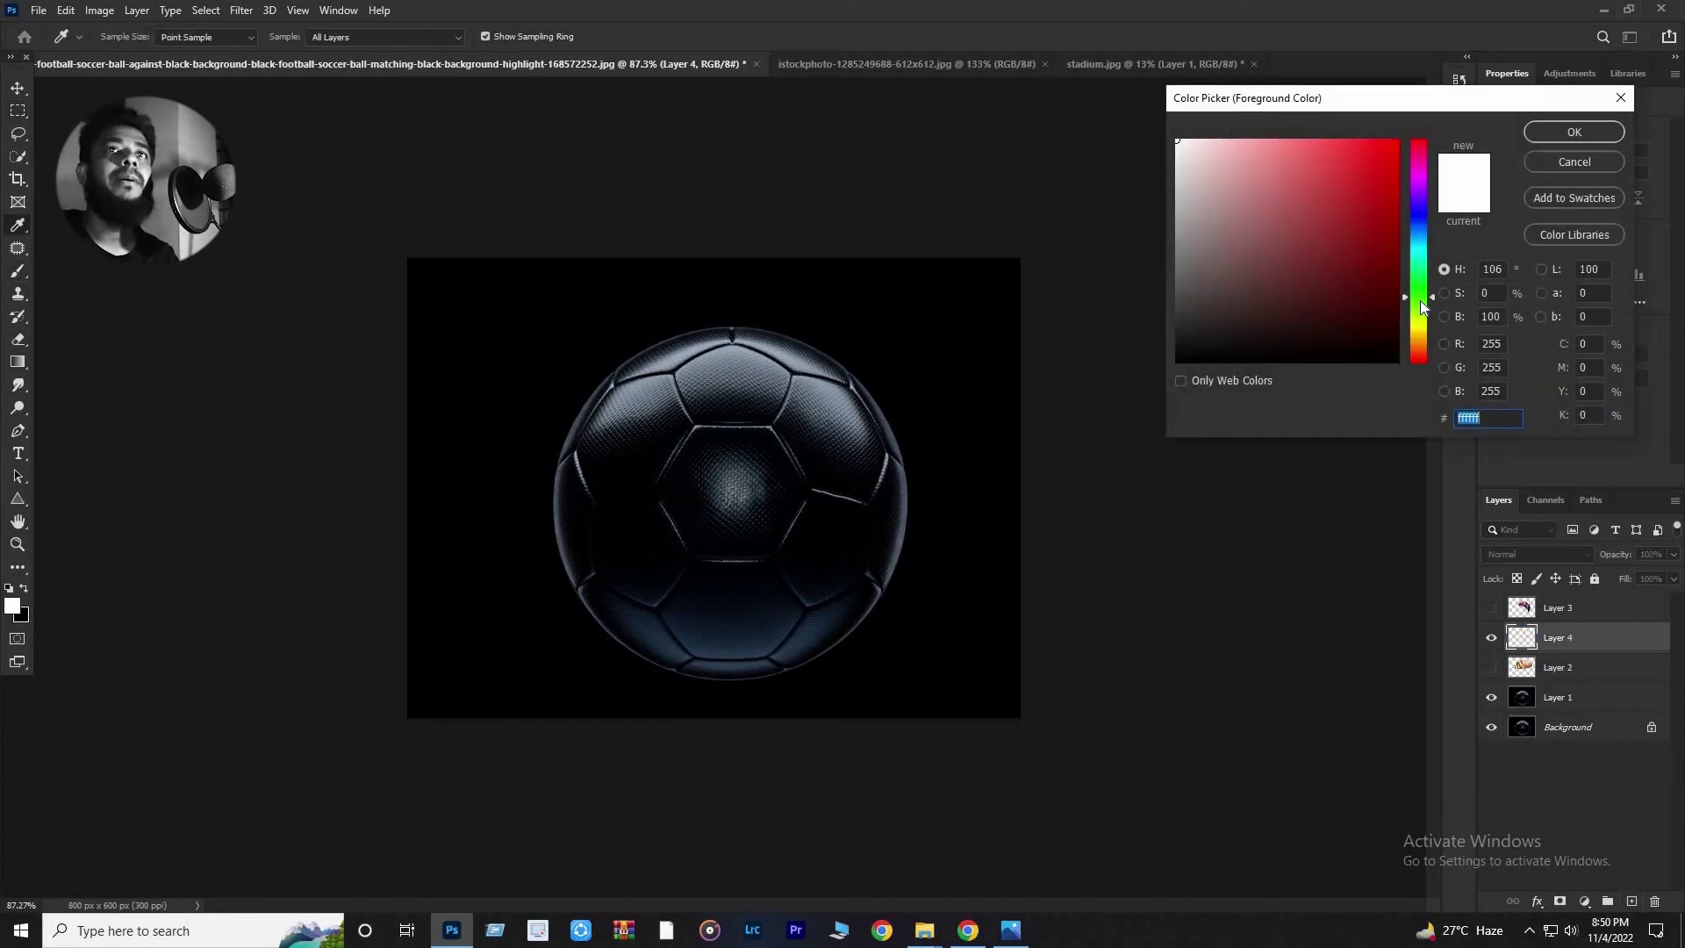
{"action": "left_click_drag", "start_coordinate": [1420, 300], "coordinate": [1419, 318]}
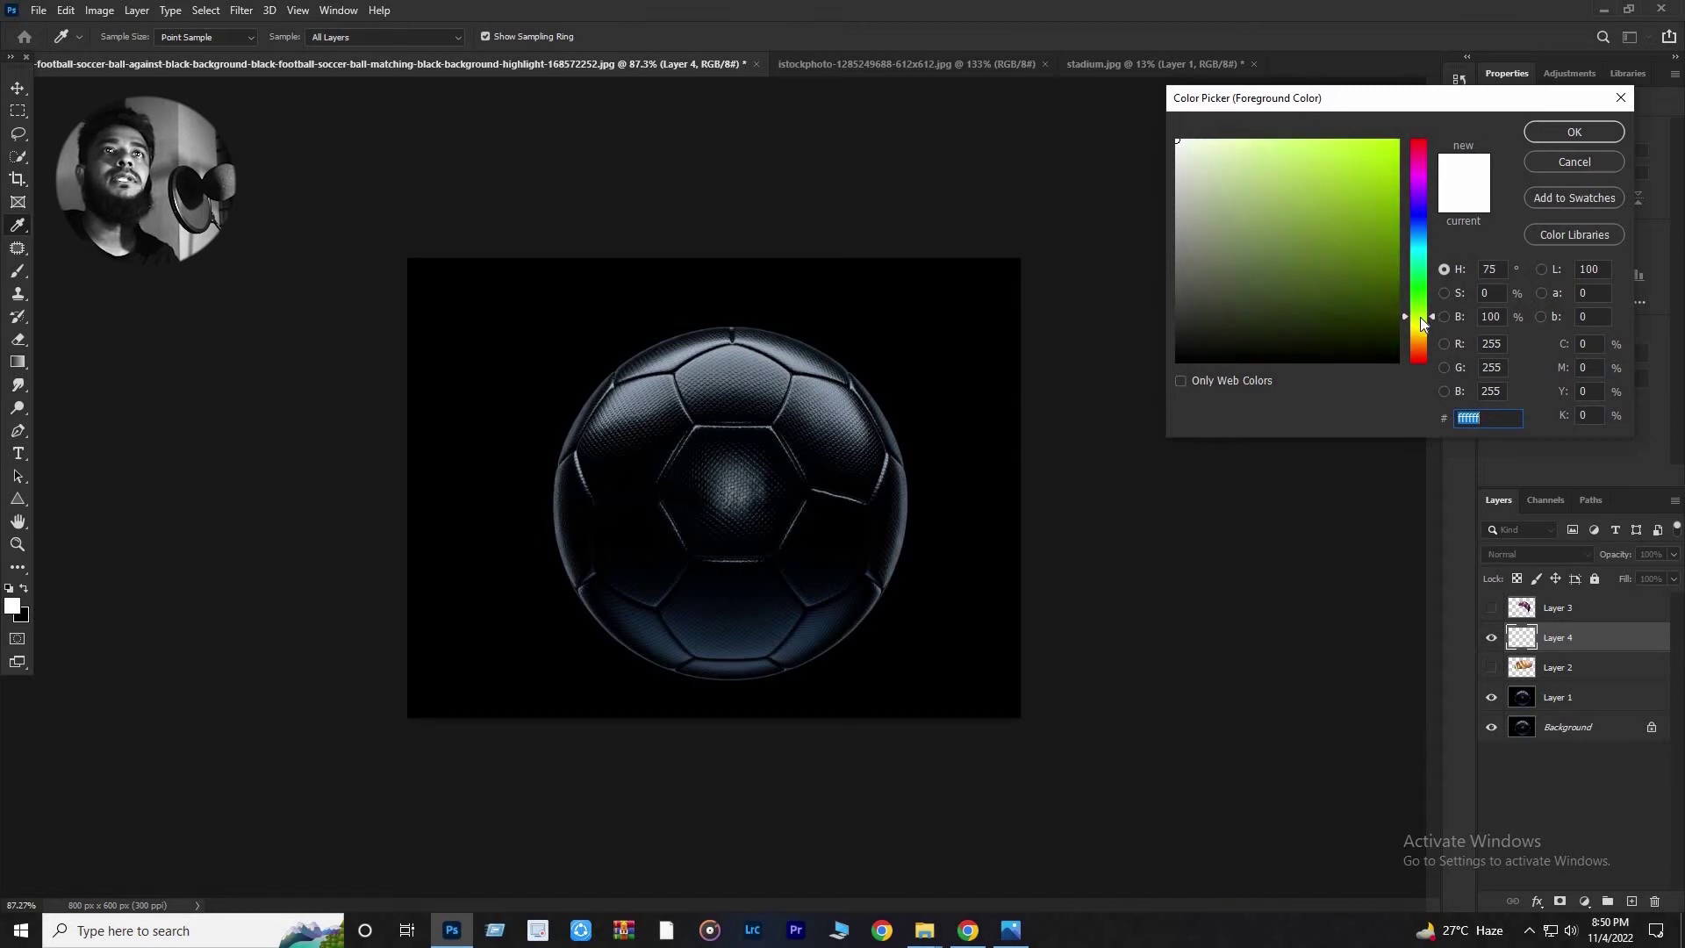
{"action": "left_click_drag", "start_coordinate": [1366, 175], "coordinate": [1387, 147]}
{"action": "left_click", "coordinate": [1592, 137]}
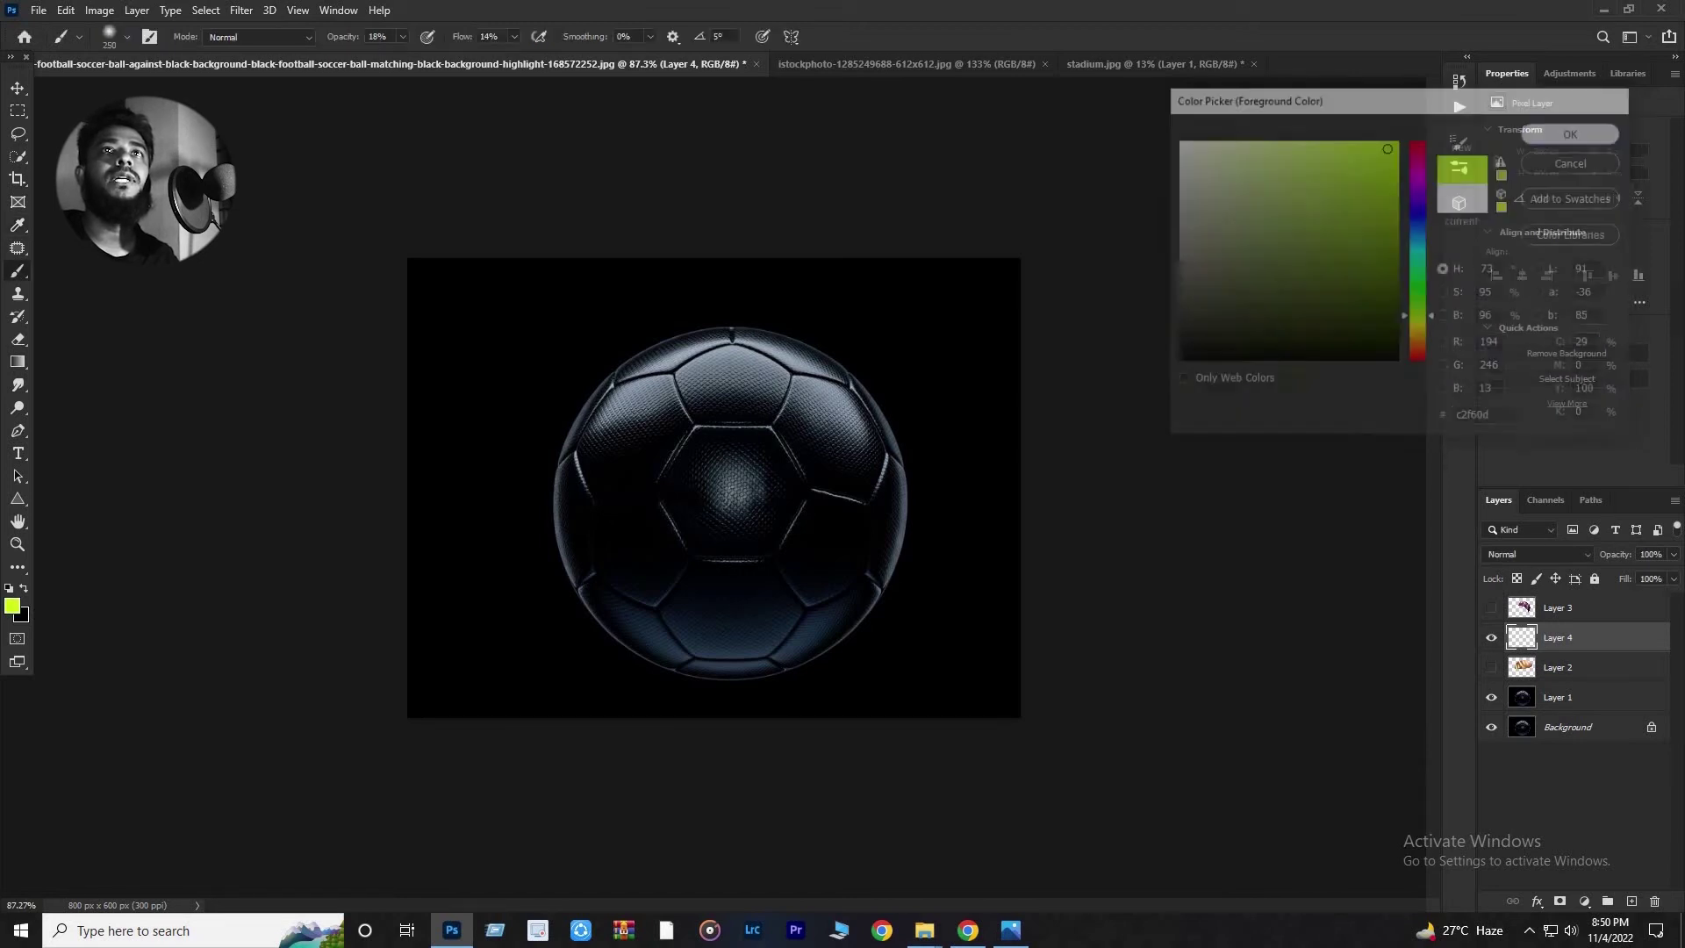
Paint a soft yellow-green glow across the ball's lower part, raising the brush opacity and flow to 100% for solid colour.
{"action": "mouse_move", "coordinate": [676, 654]}
{"action": "left_mouse_down"}
{"action": "mouse_move", "coordinate": [820, 667]}
{"action": "mouse_move", "coordinate": [685, 628]}
{"action": "mouse_move", "coordinate": [575, 639]}
{"action": "mouse_move", "coordinate": [737, 623]}
{"action": "mouse_move", "coordinate": [895, 642]}
{"action": "left_mouse_up"}
{"action": "left_click", "coordinate": [402, 37]}
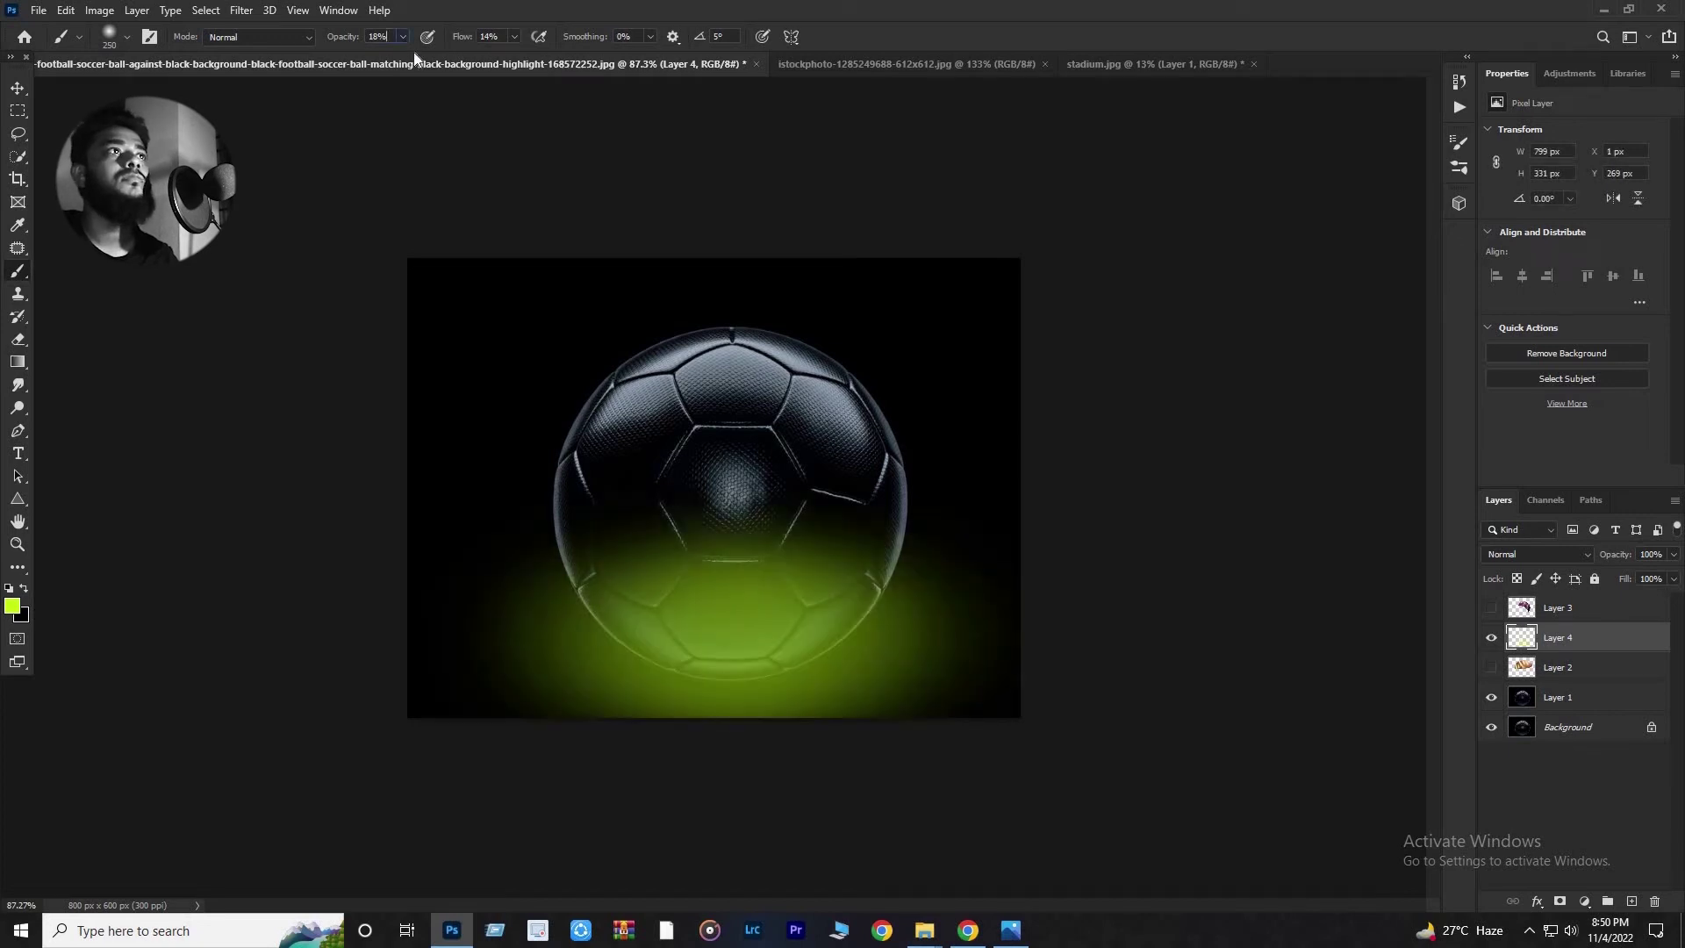
{"action": "left_click_drag", "start_coordinate": [418, 55], "coordinate": [582, 57]}
{"action": "left_click", "coordinate": [517, 38]}
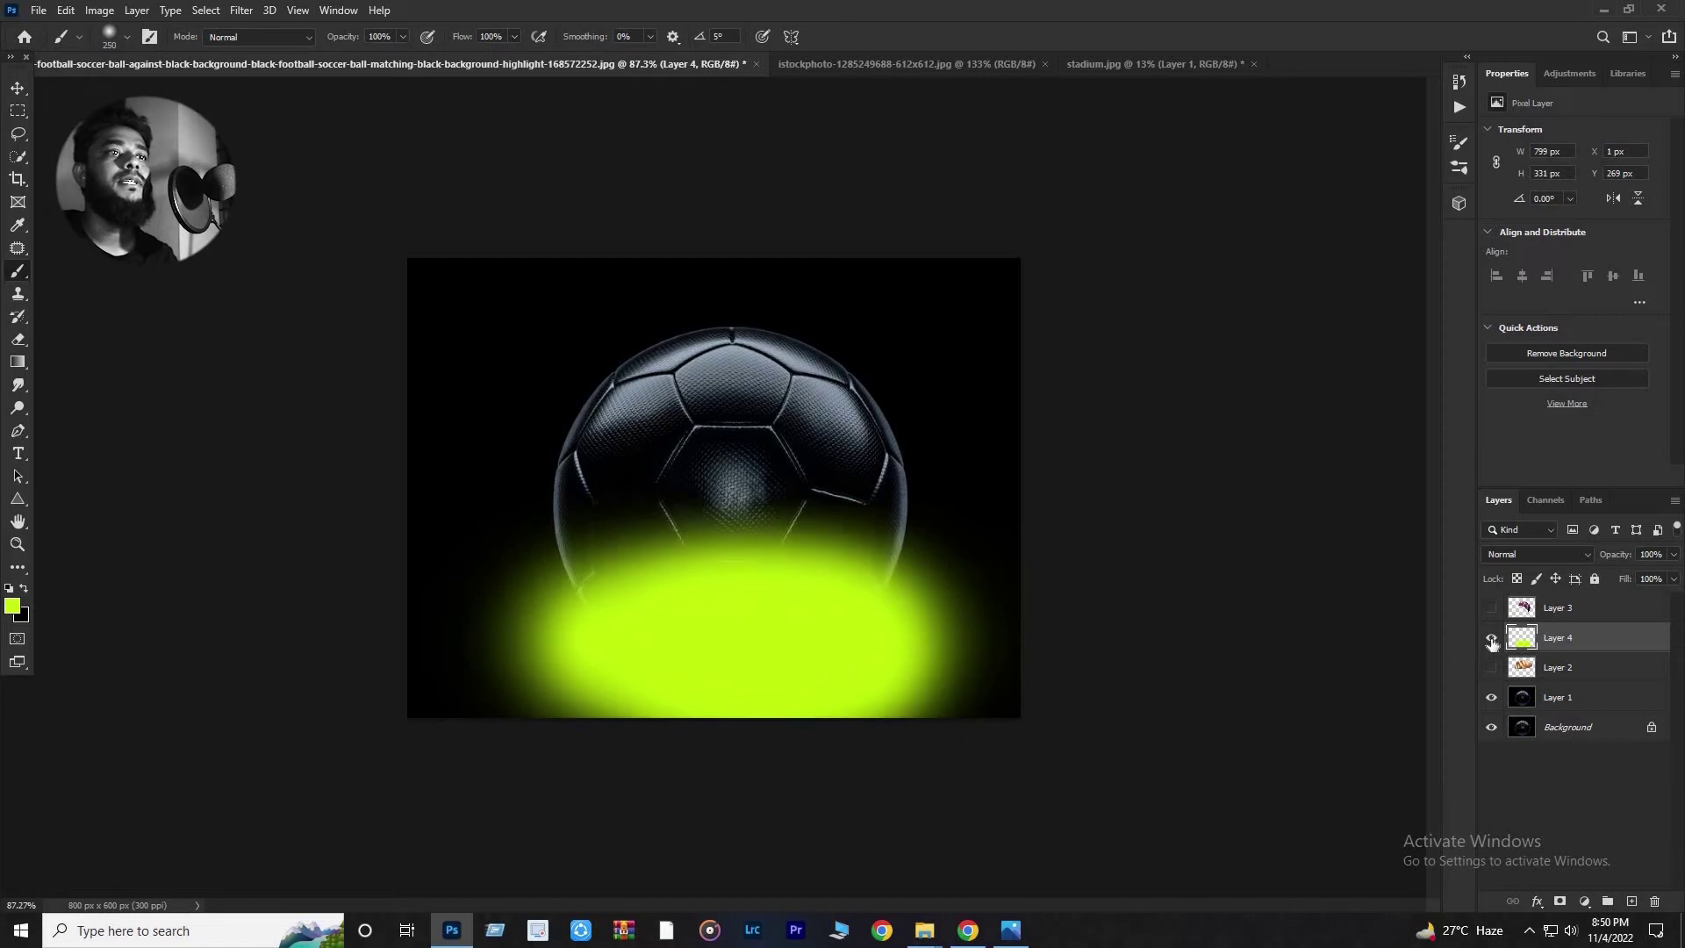
Preview the purple, green and warm light layers together over the ball, and leave all three hidden.
{"action": "left_click", "coordinate": [1491, 638]}
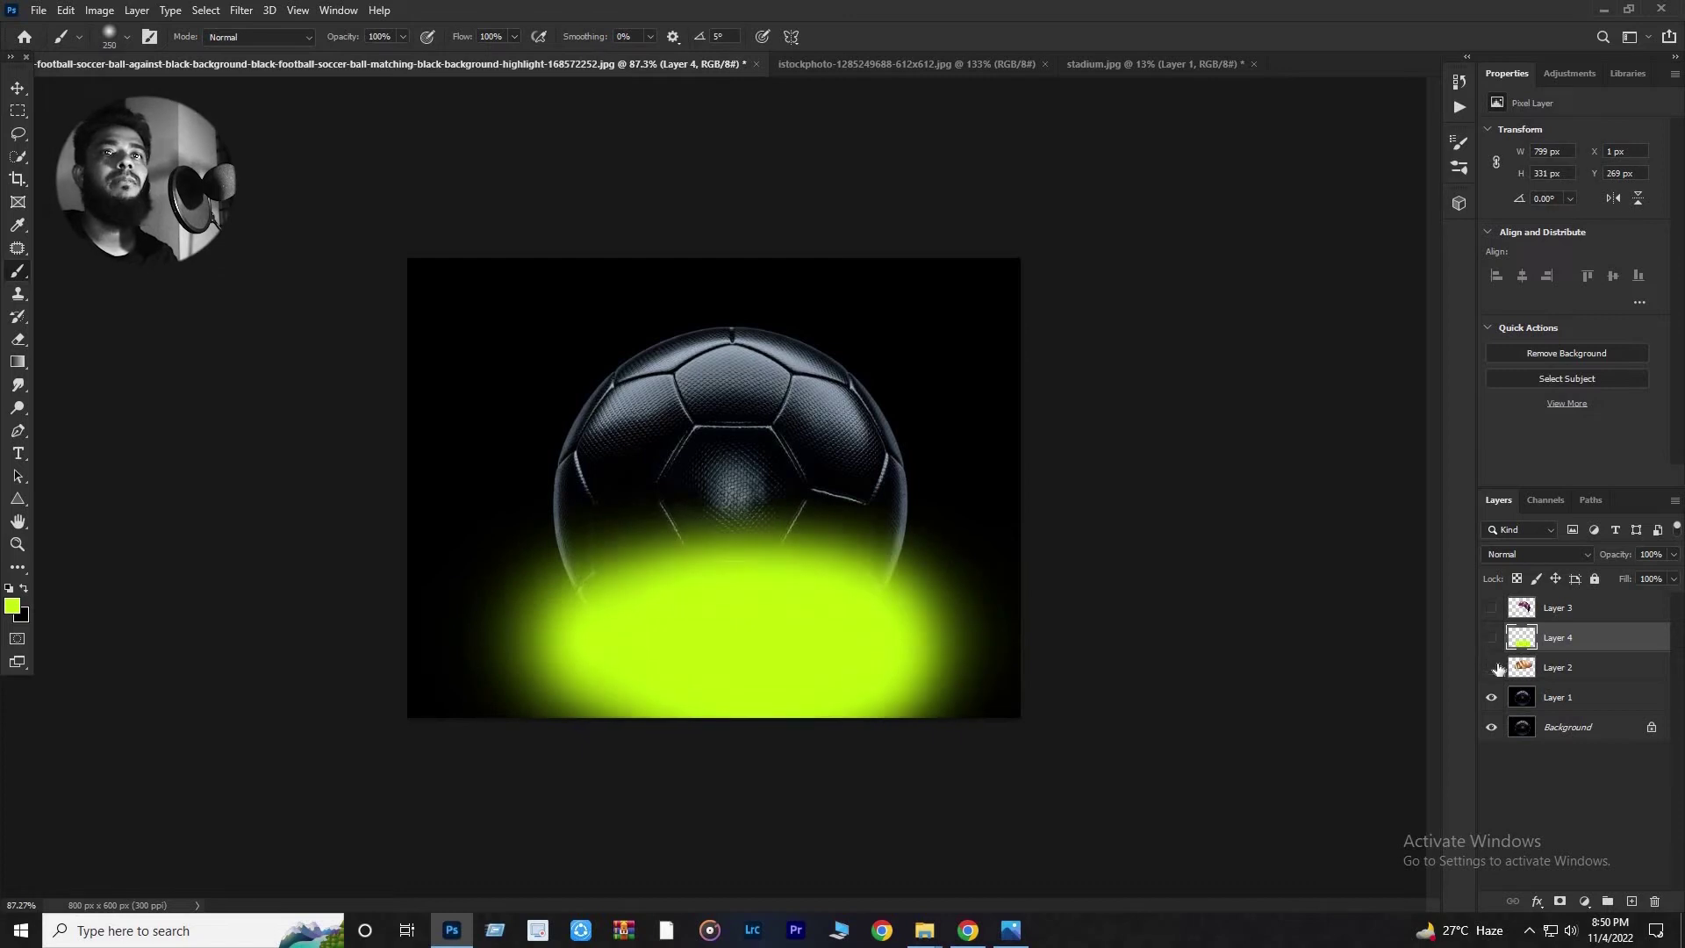
{"action": "left_click", "coordinate": [1491, 608]}
{"action": "left_click", "coordinate": [1491, 639]}
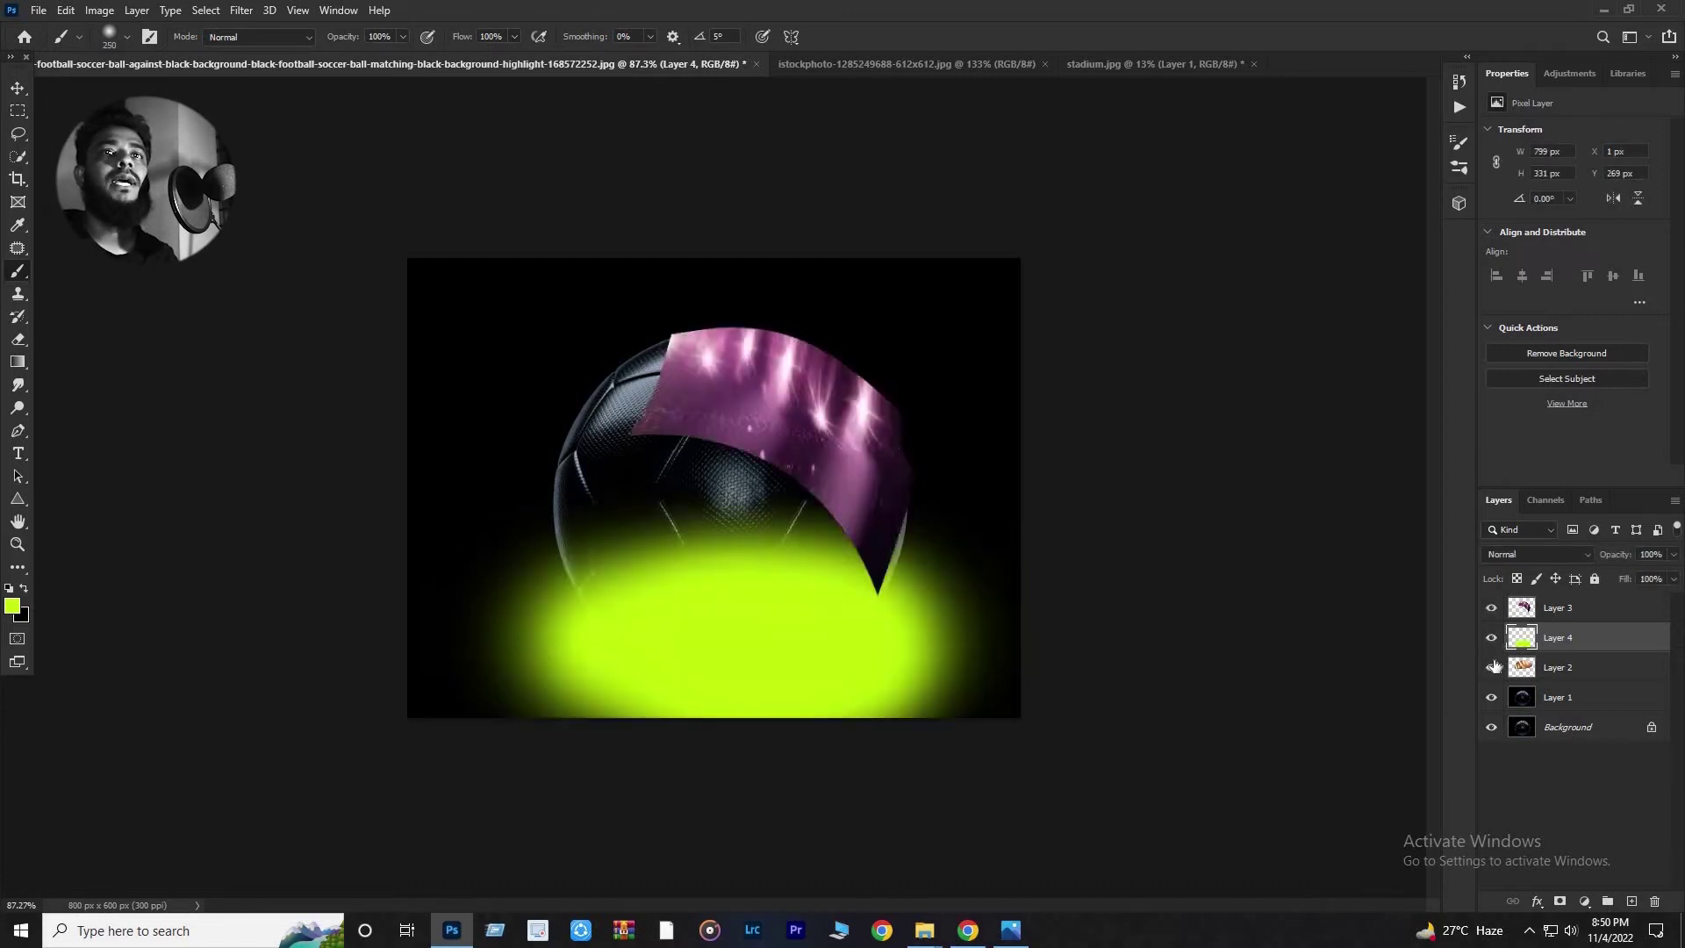
{"action": "left_click", "coordinate": [1492, 667]}
{"action": "left_click", "coordinate": [1493, 666]}
{"action": "left_click", "coordinate": [1493, 637]}
{"action": "left_click", "coordinate": [1491, 607]}
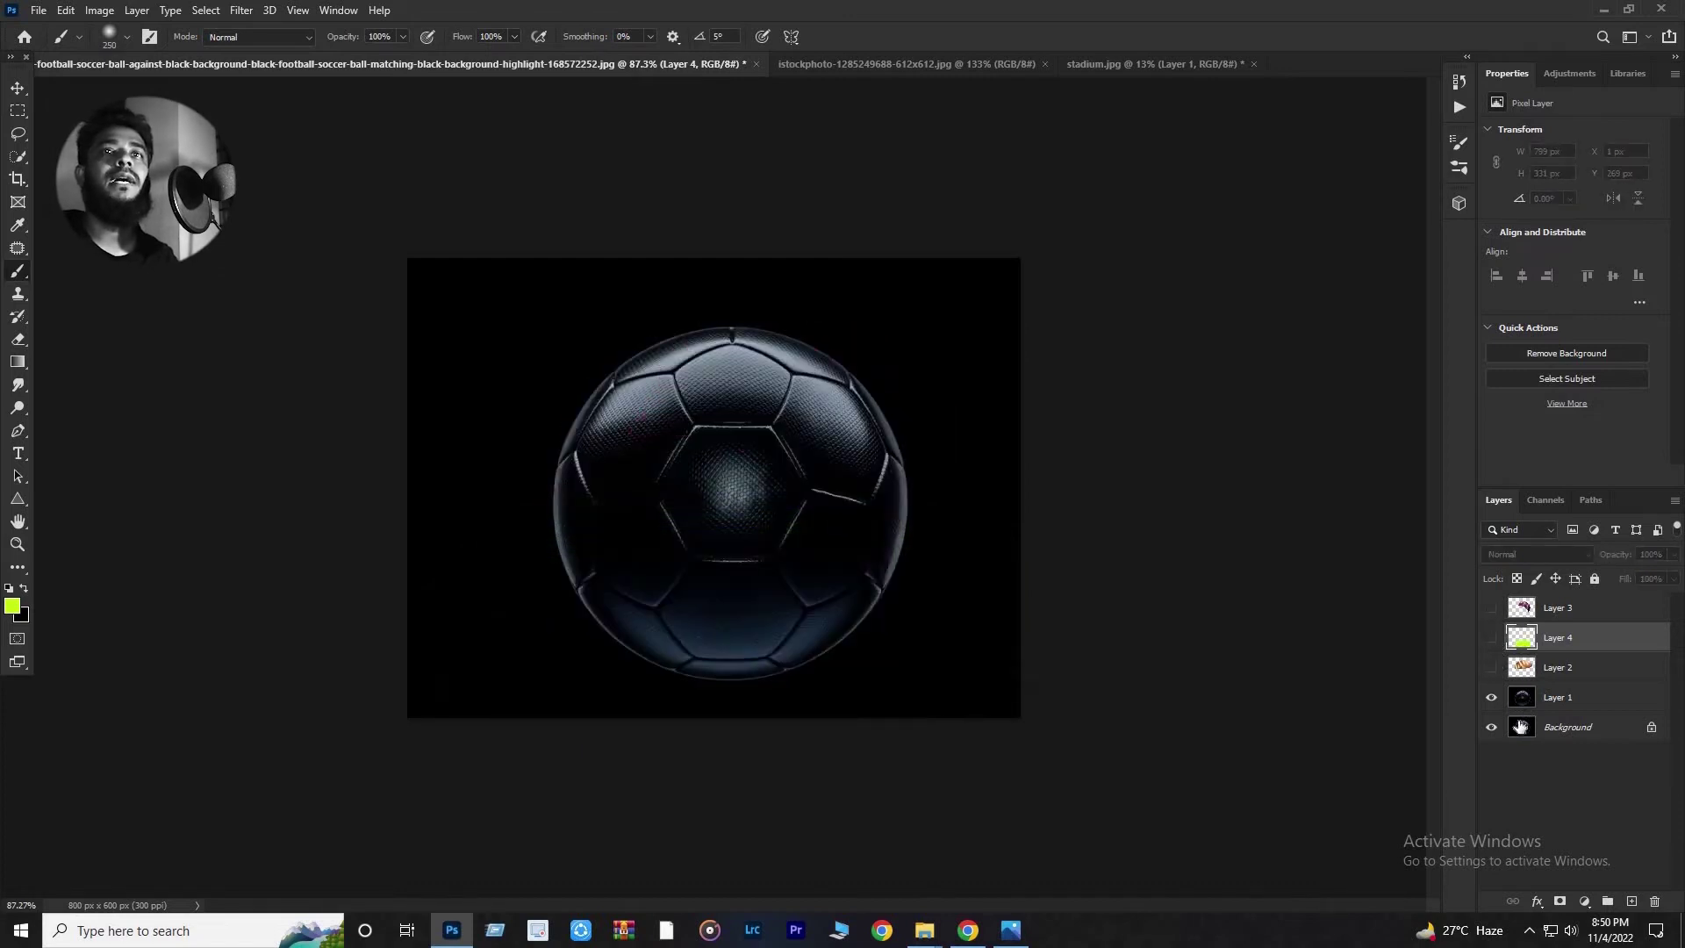
Select the whole soccer ball on Layer 1 with the Quick Selection tool.
{"action": "left_click", "coordinate": [1522, 697]}
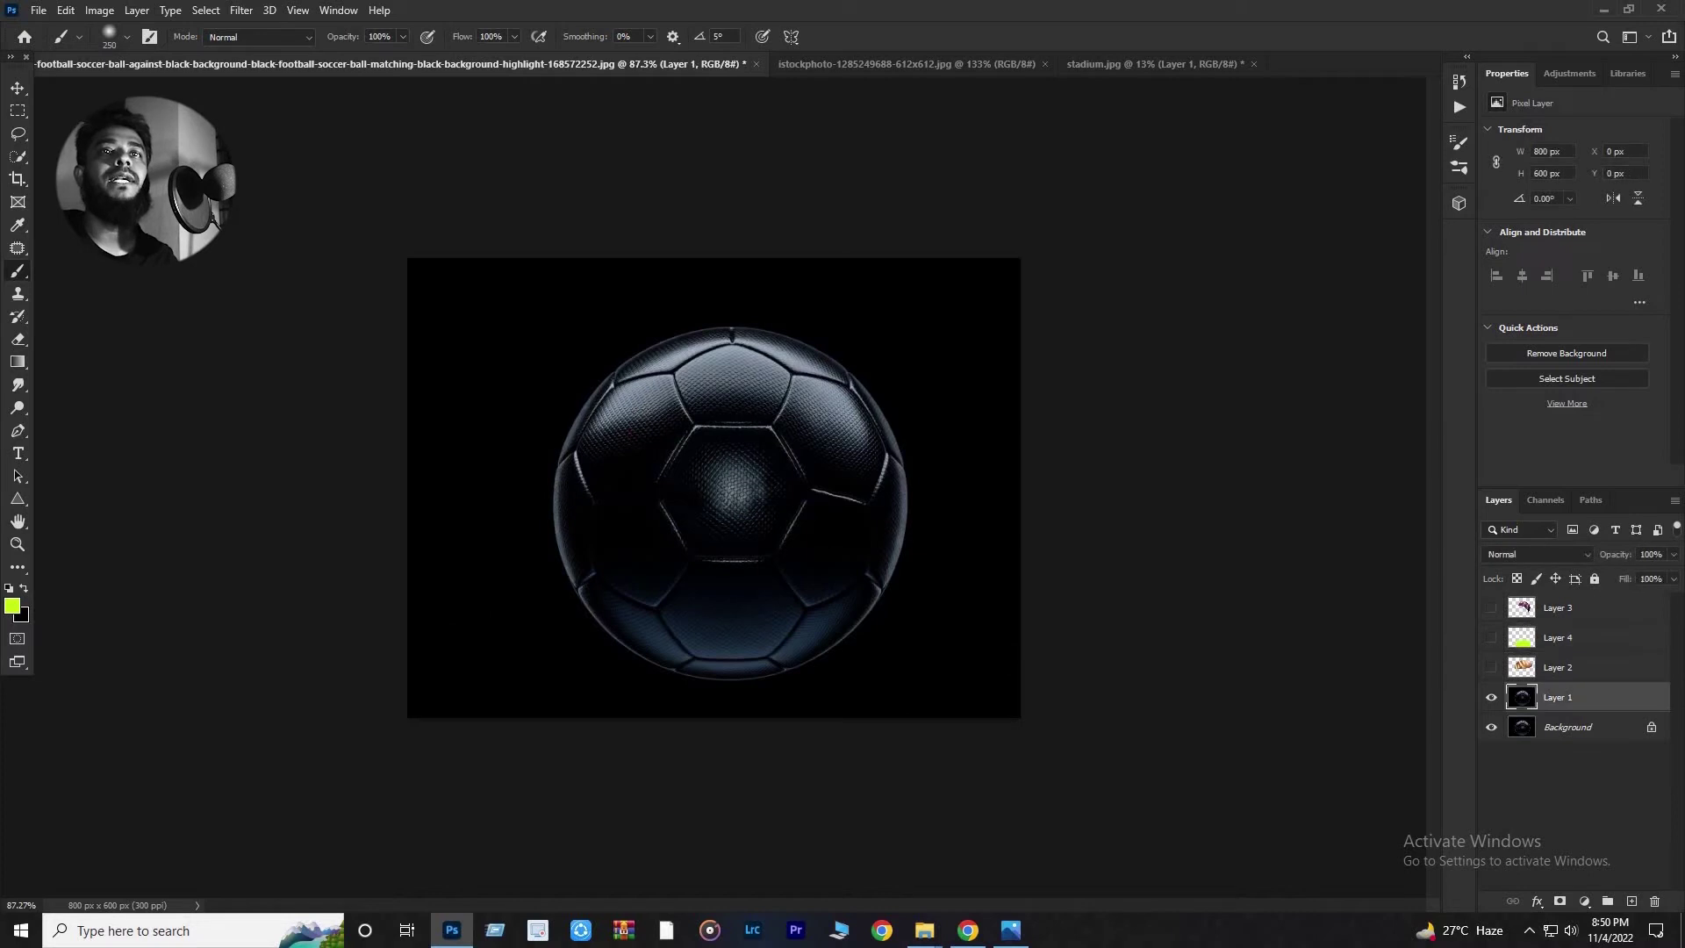
{"action": "left_click", "coordinate": [21, 112]}
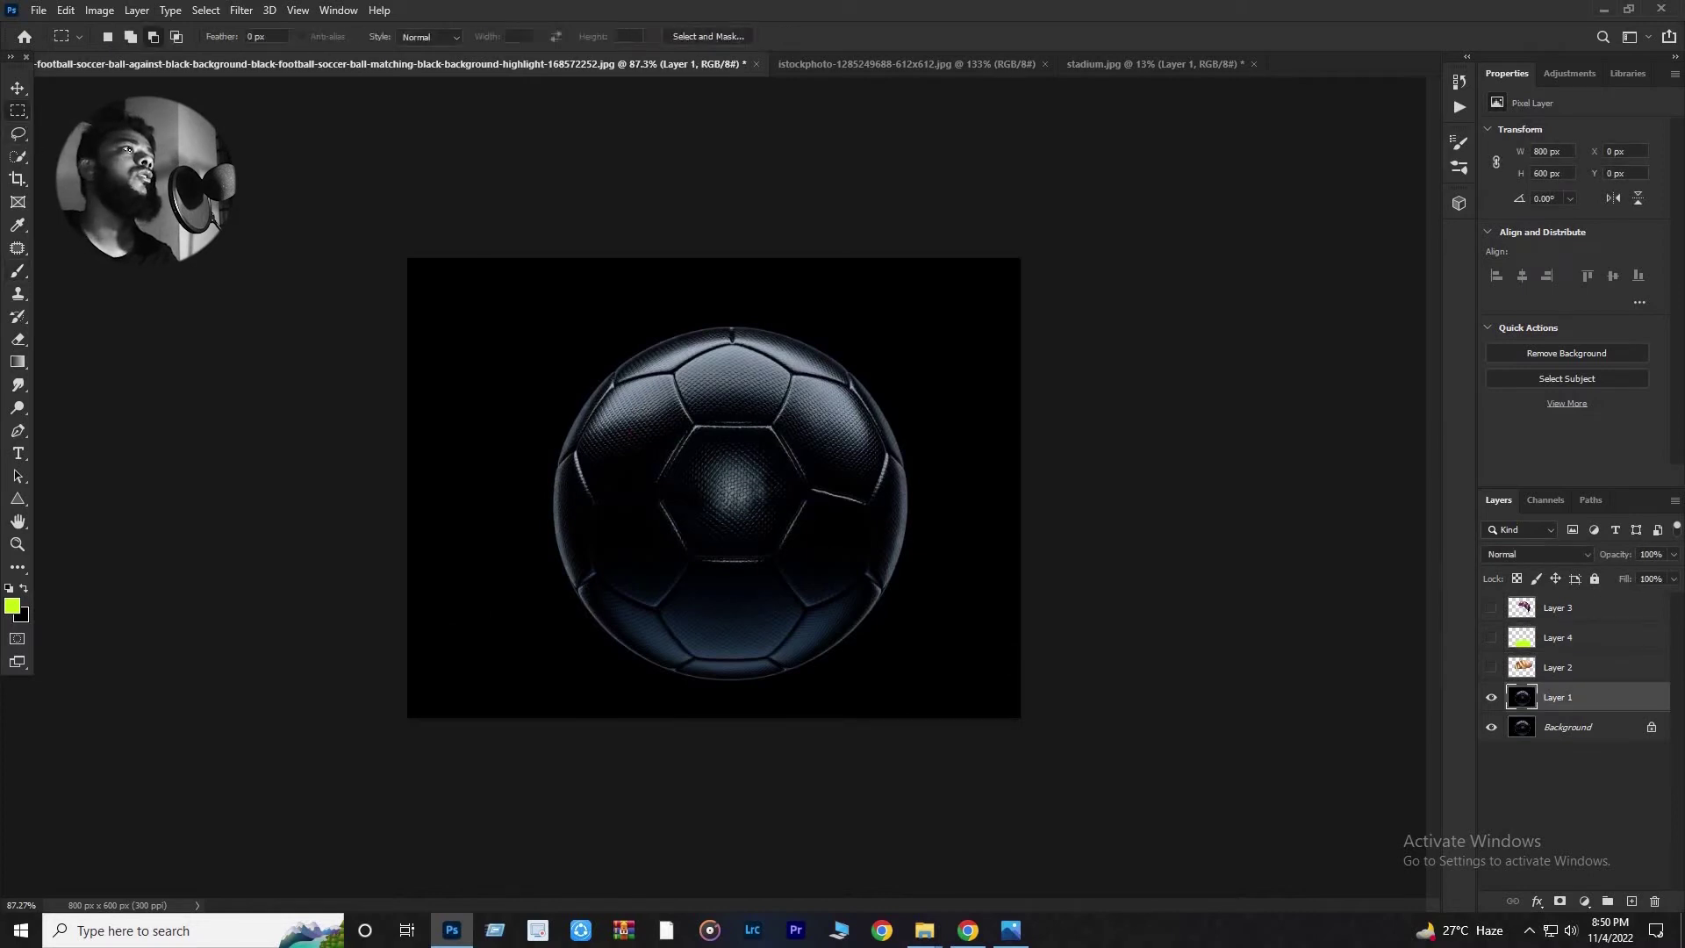
{"action": "left_click", "coordinate": [19, 157]}
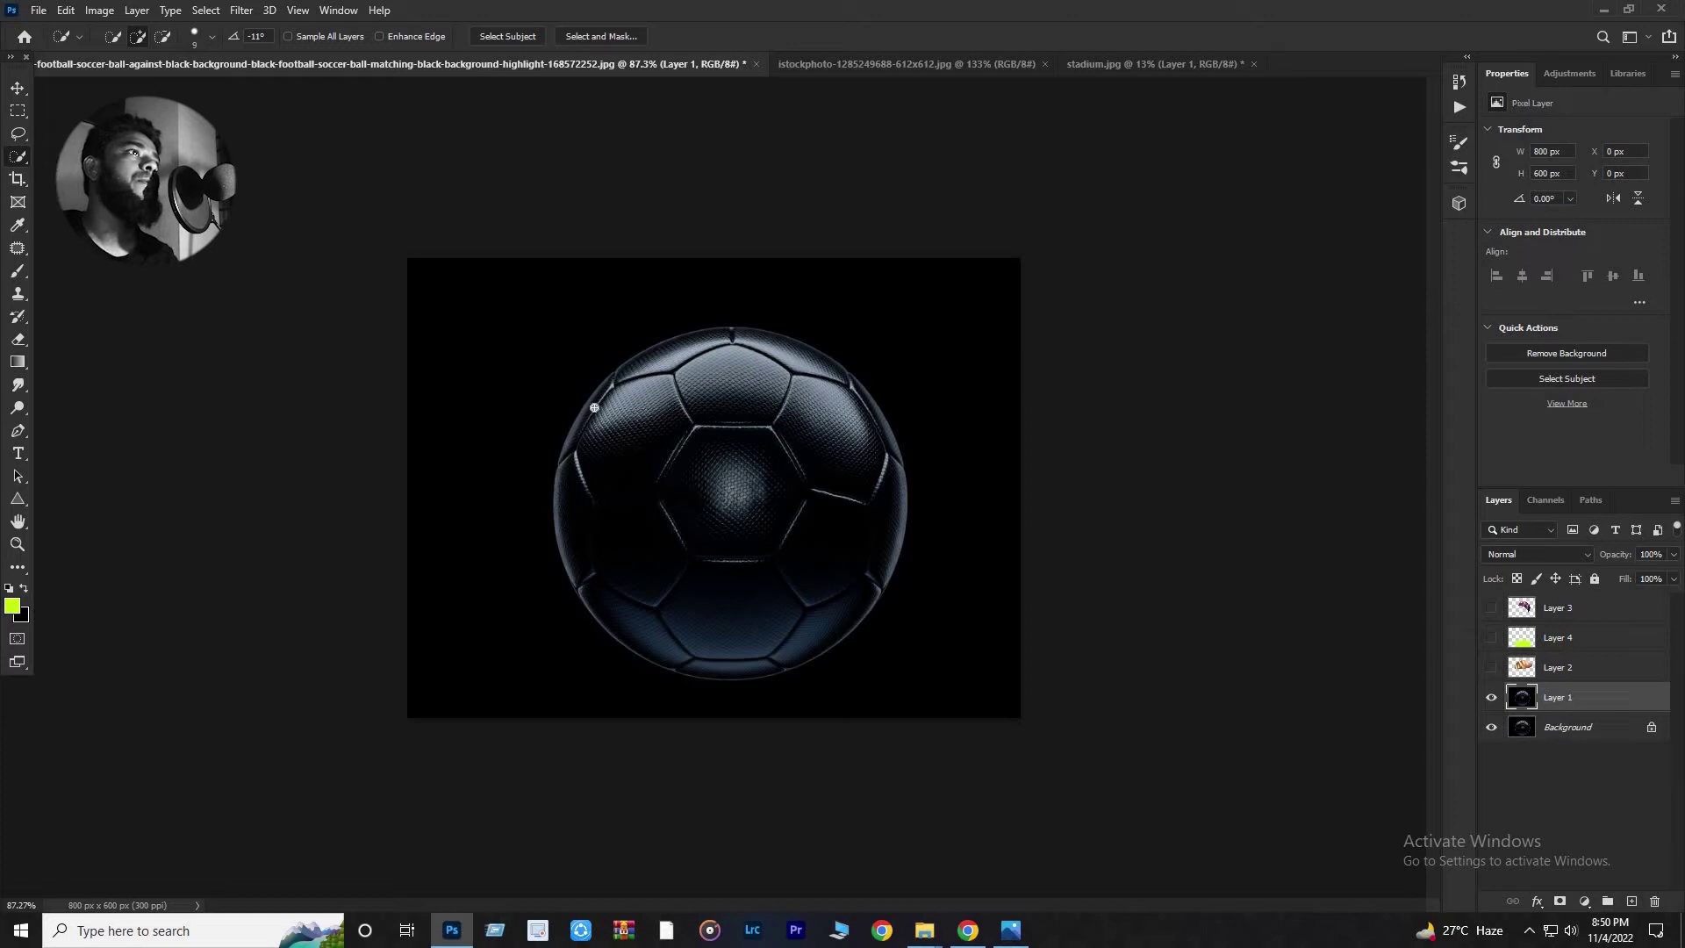
{"action": "mouse_move", "coordinate": [594, 408]}
{"action": "left_mouse_down"}
{"action": "mouse_move", "coordinate": [816, 369]}
{"action": "mouse_move", "coordinate": [842, 417]}
{"action": "mouse_move", "coordinate": [779, 350]}
{"action": "mouse_move", "coordinate": [733, 342]}
{"action": "mouse_move", "coordinate": [588, 434]}
{"action": "left_mouse_up"}
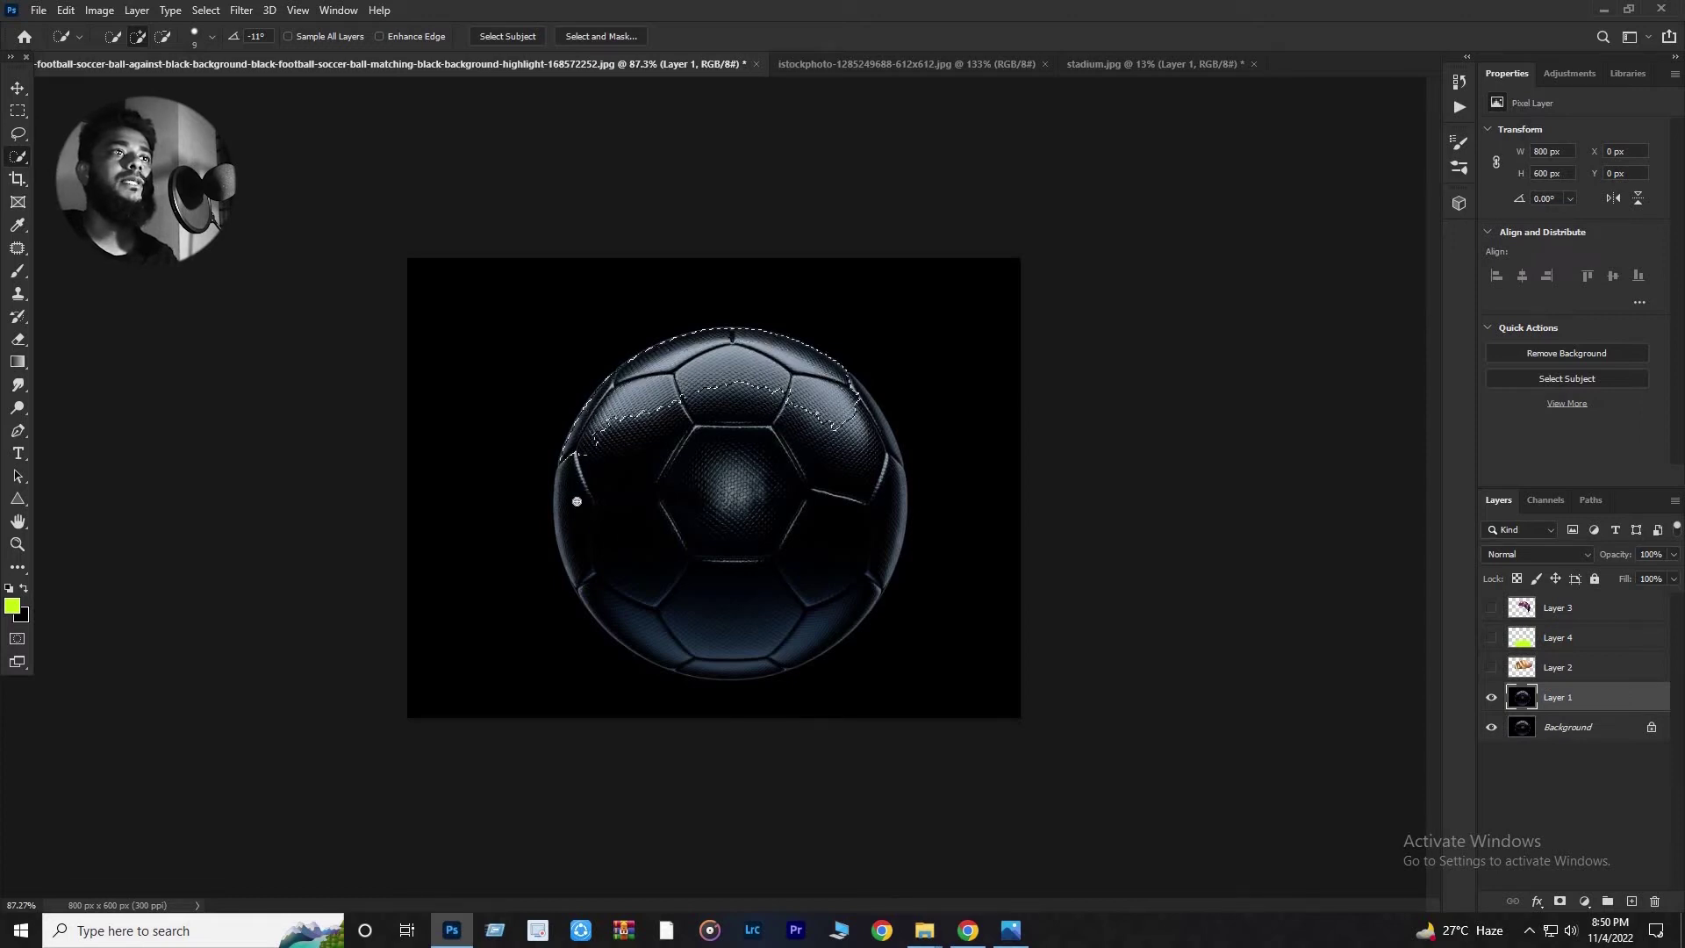
{"action": "mouse_move", "coordinate": [577, 501]}
{"action": "left_mouse_down"}
{"action": "mouse_move", "coordinate": [582, 583]}
{"action": "mouse_move", "coordinate": [609, 617]}
{"action": "mouse_move", "coordinate": [673, 645]}
{"action": "mouse_move", "coordinate": [765, 648]}
{"action": "mouse_move", "coordinate": [696, 658]}
{"action": "mouse_move", "coordinate": [776, 663]}
{"action": "left_mouse_up"}
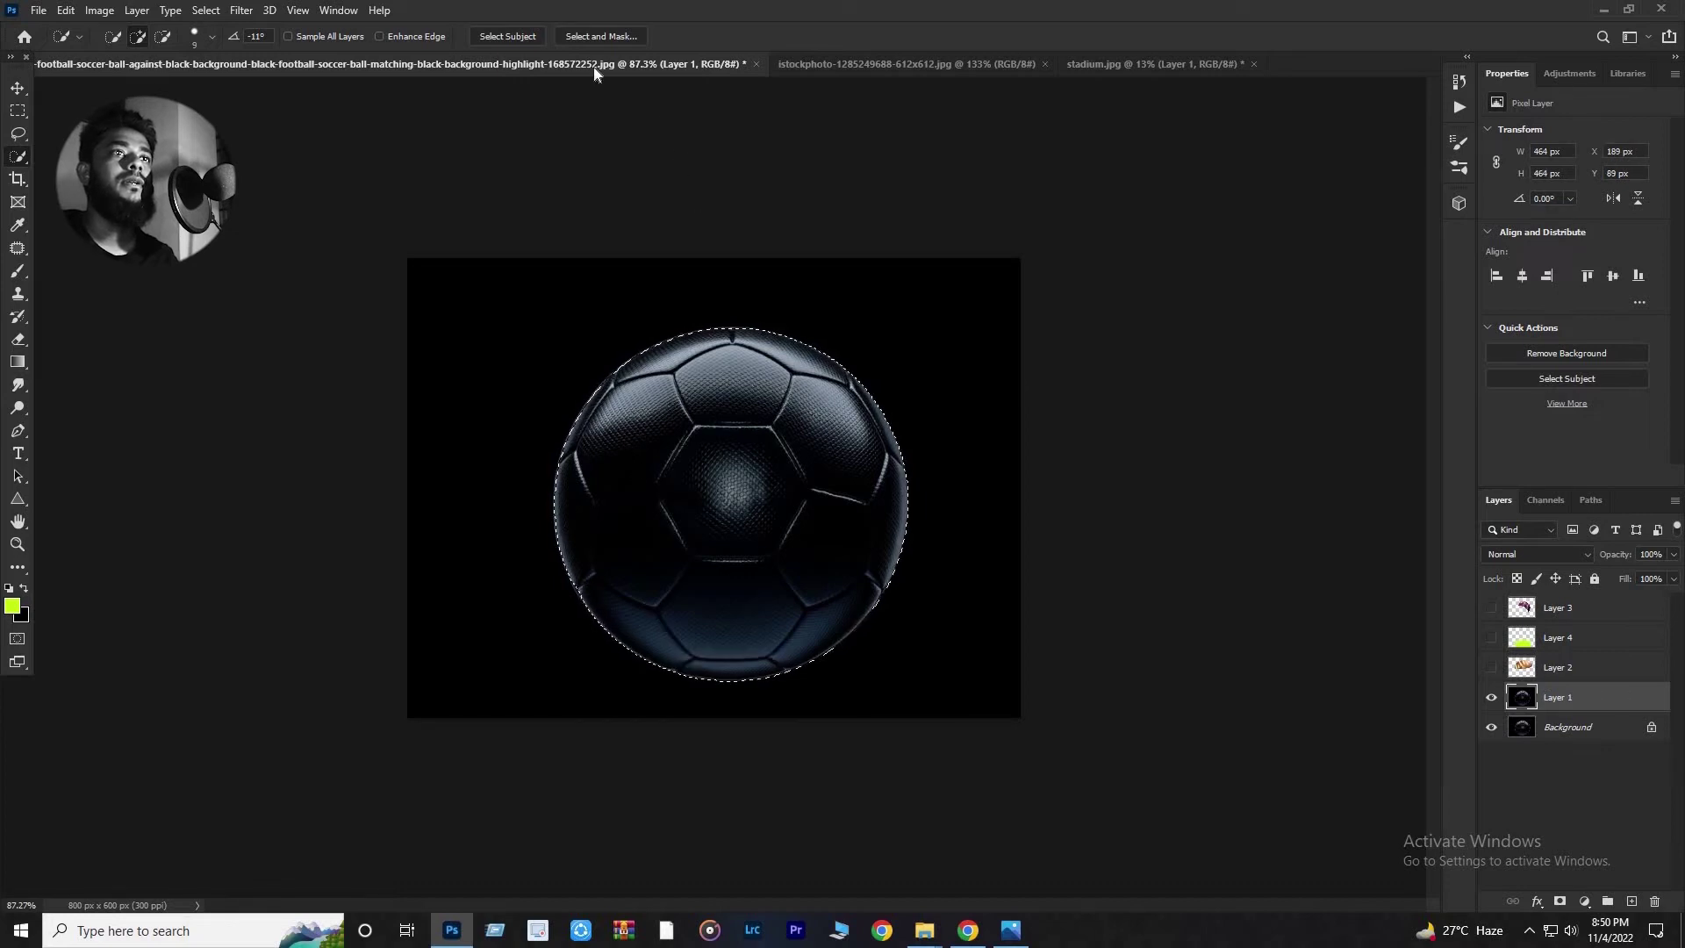
Refine the ball selection with Smooth 10, Feather 1.5 px, Contrast 12% and Shift Edge -1%, and copy the ball to a new layer.
{"action": "left_click", "coordinate": [599, 35]}
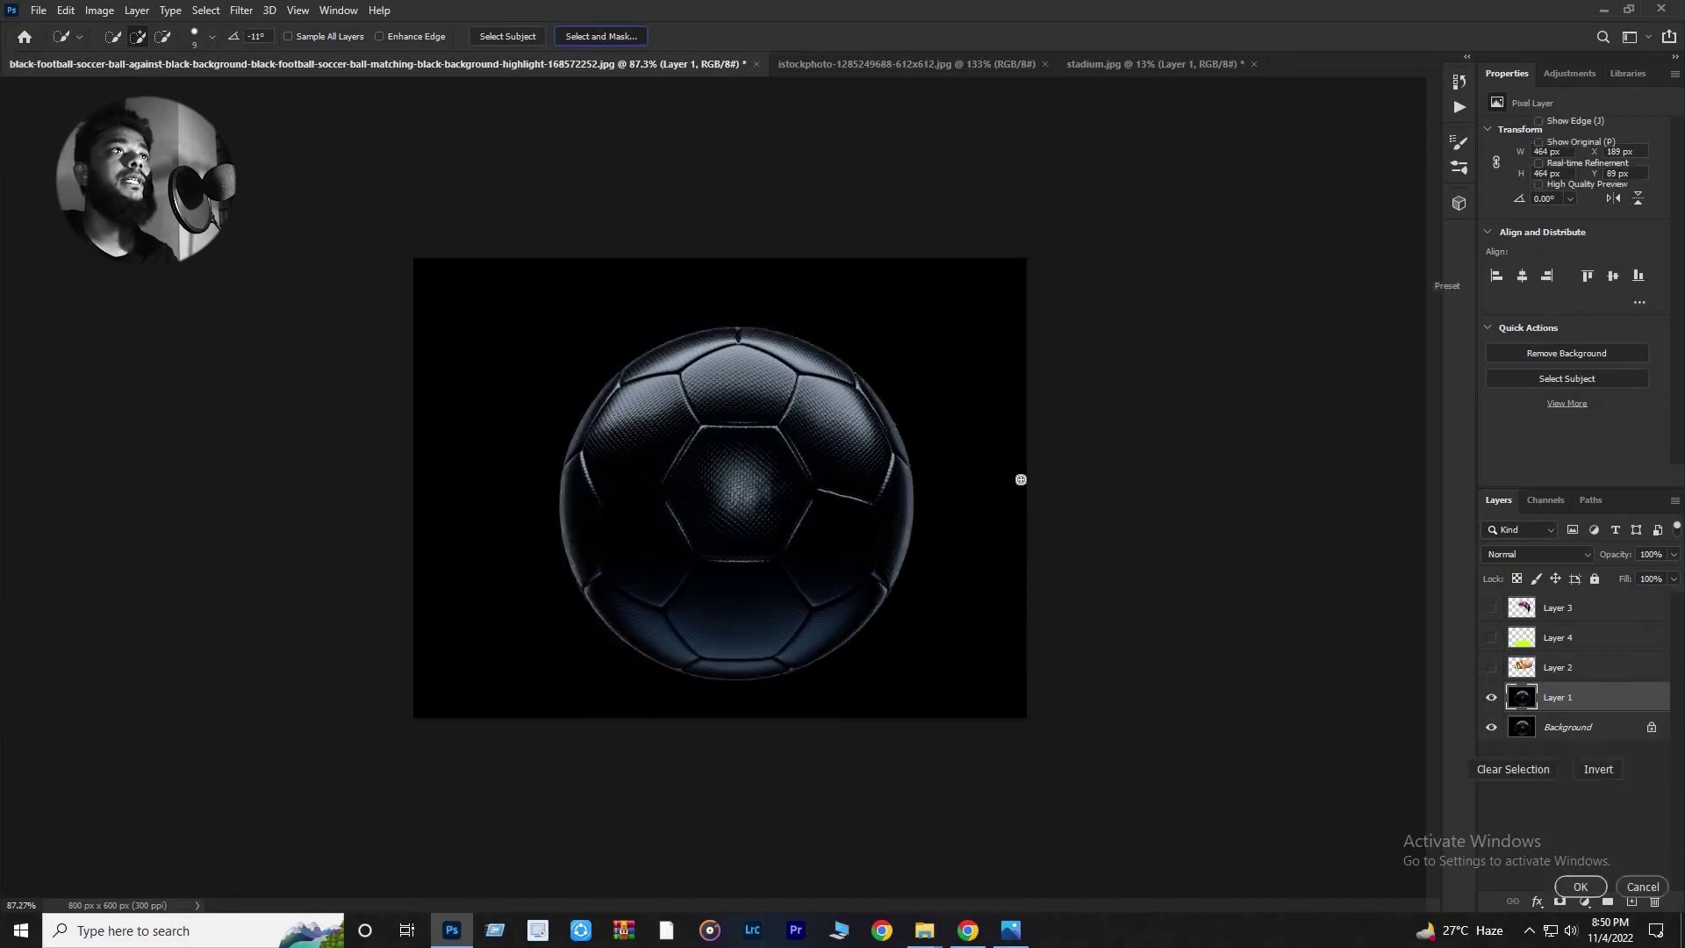
{"action": "left_click_drag", "start_coordinate": [1544, 742], "coordinate": [1532, 744]}
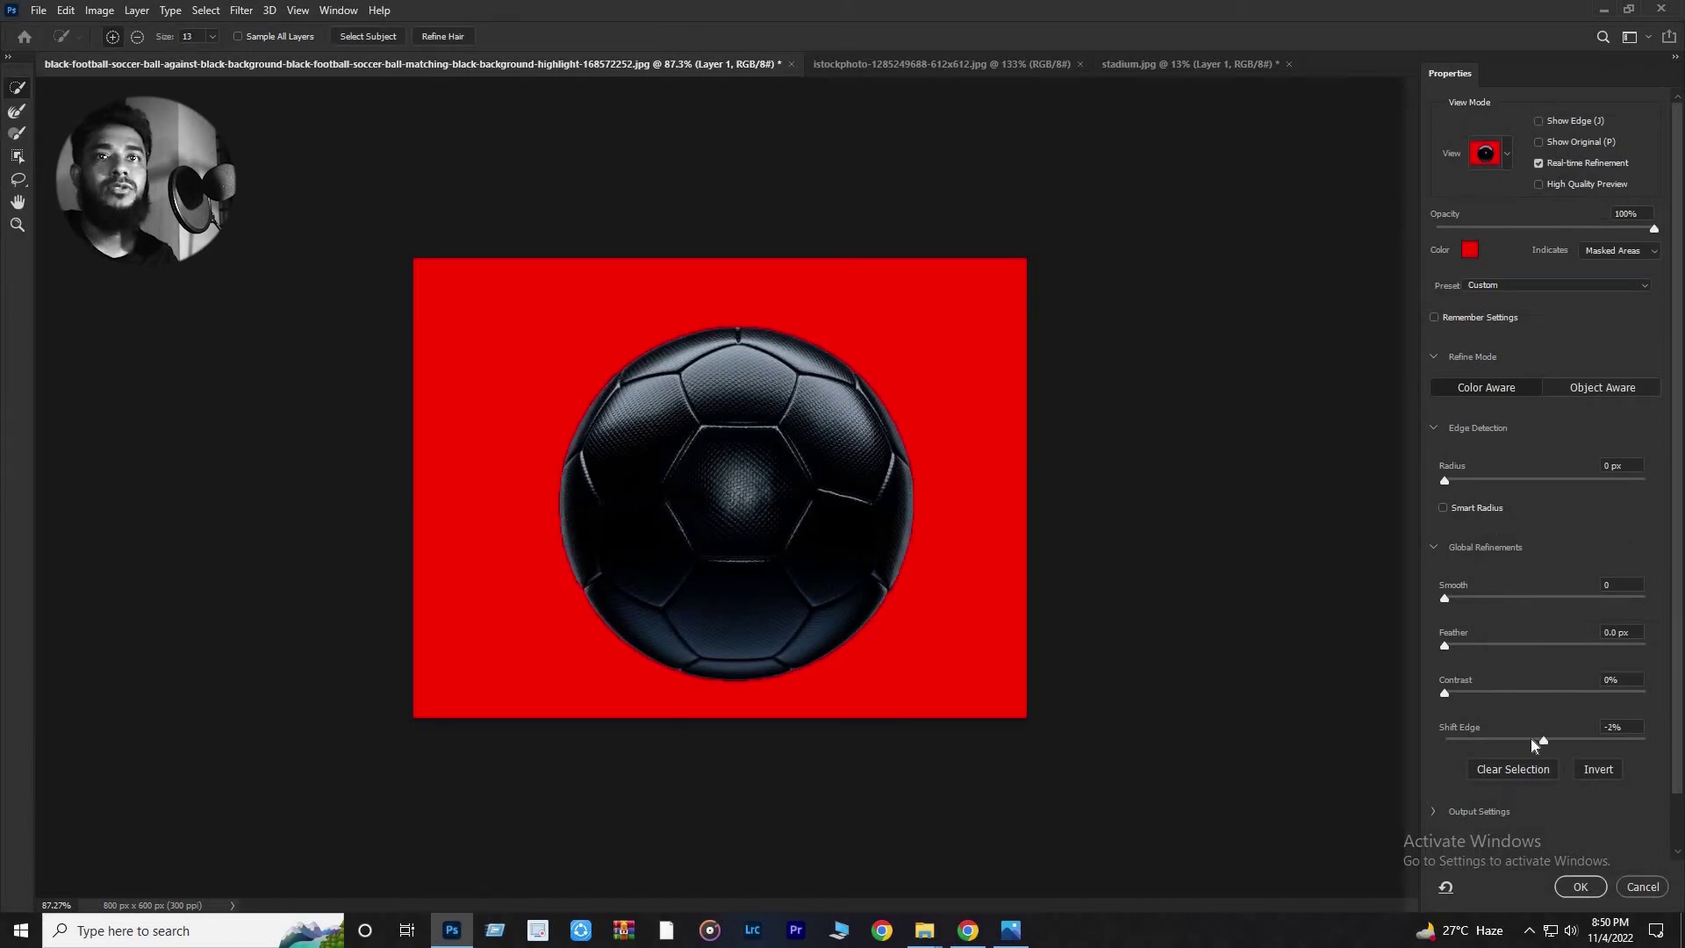
{"action": "left_click", "coordinate": [1543, 738]}
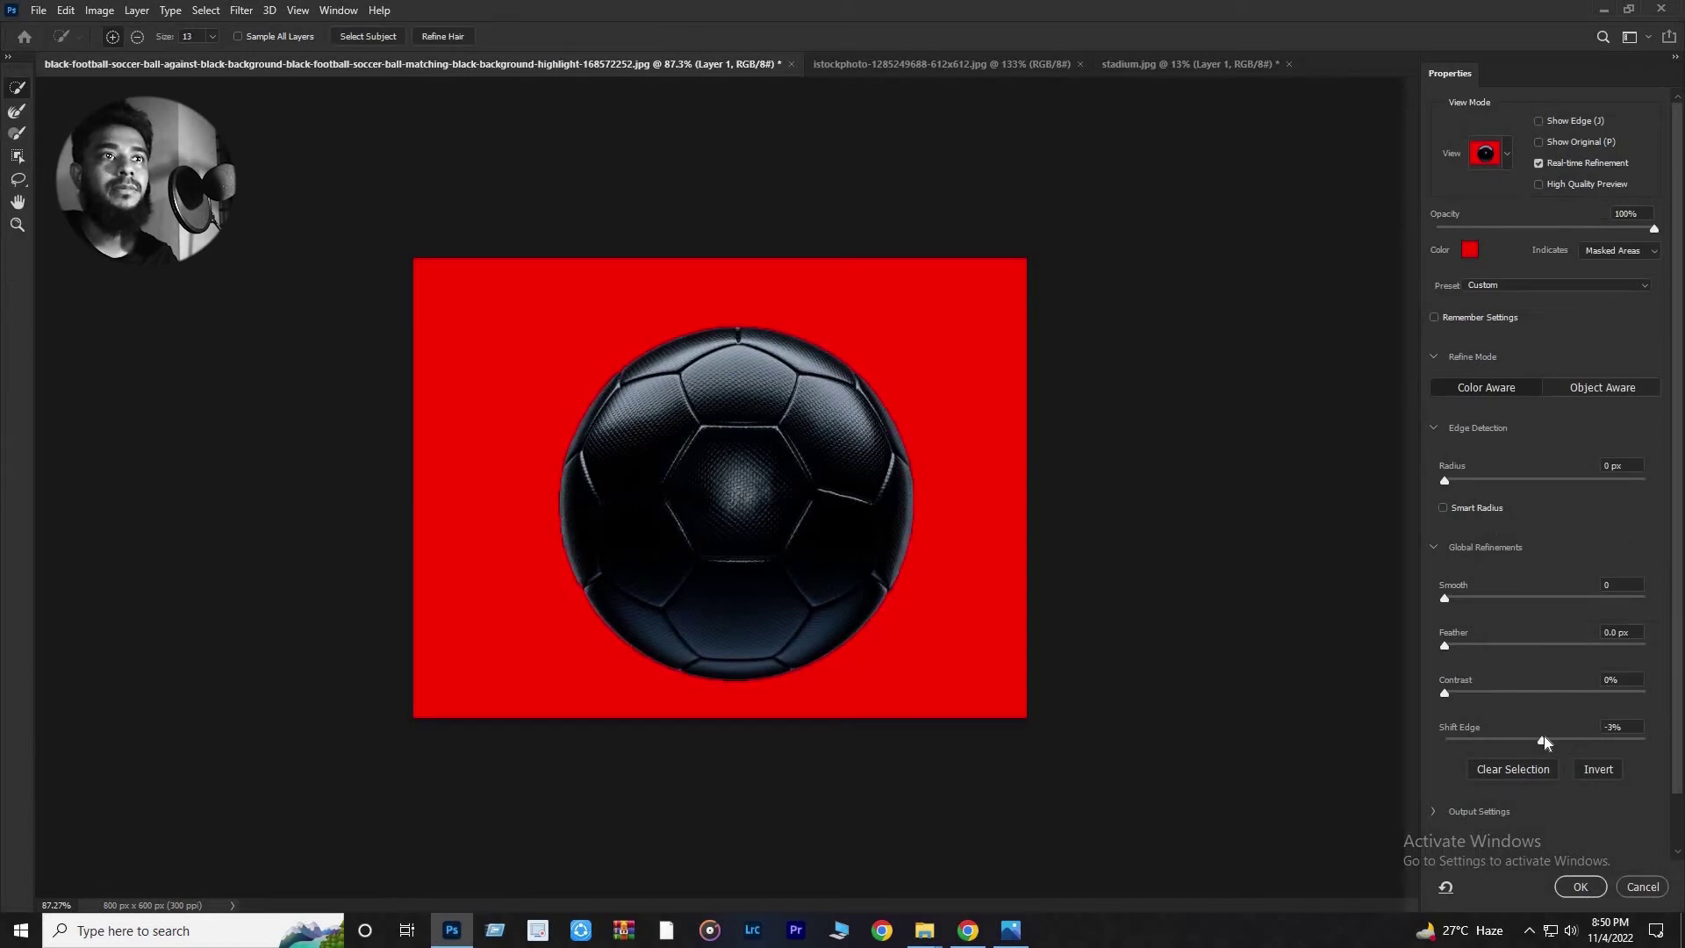
{"action": "left_click", "coordinate": [1468, 693]}
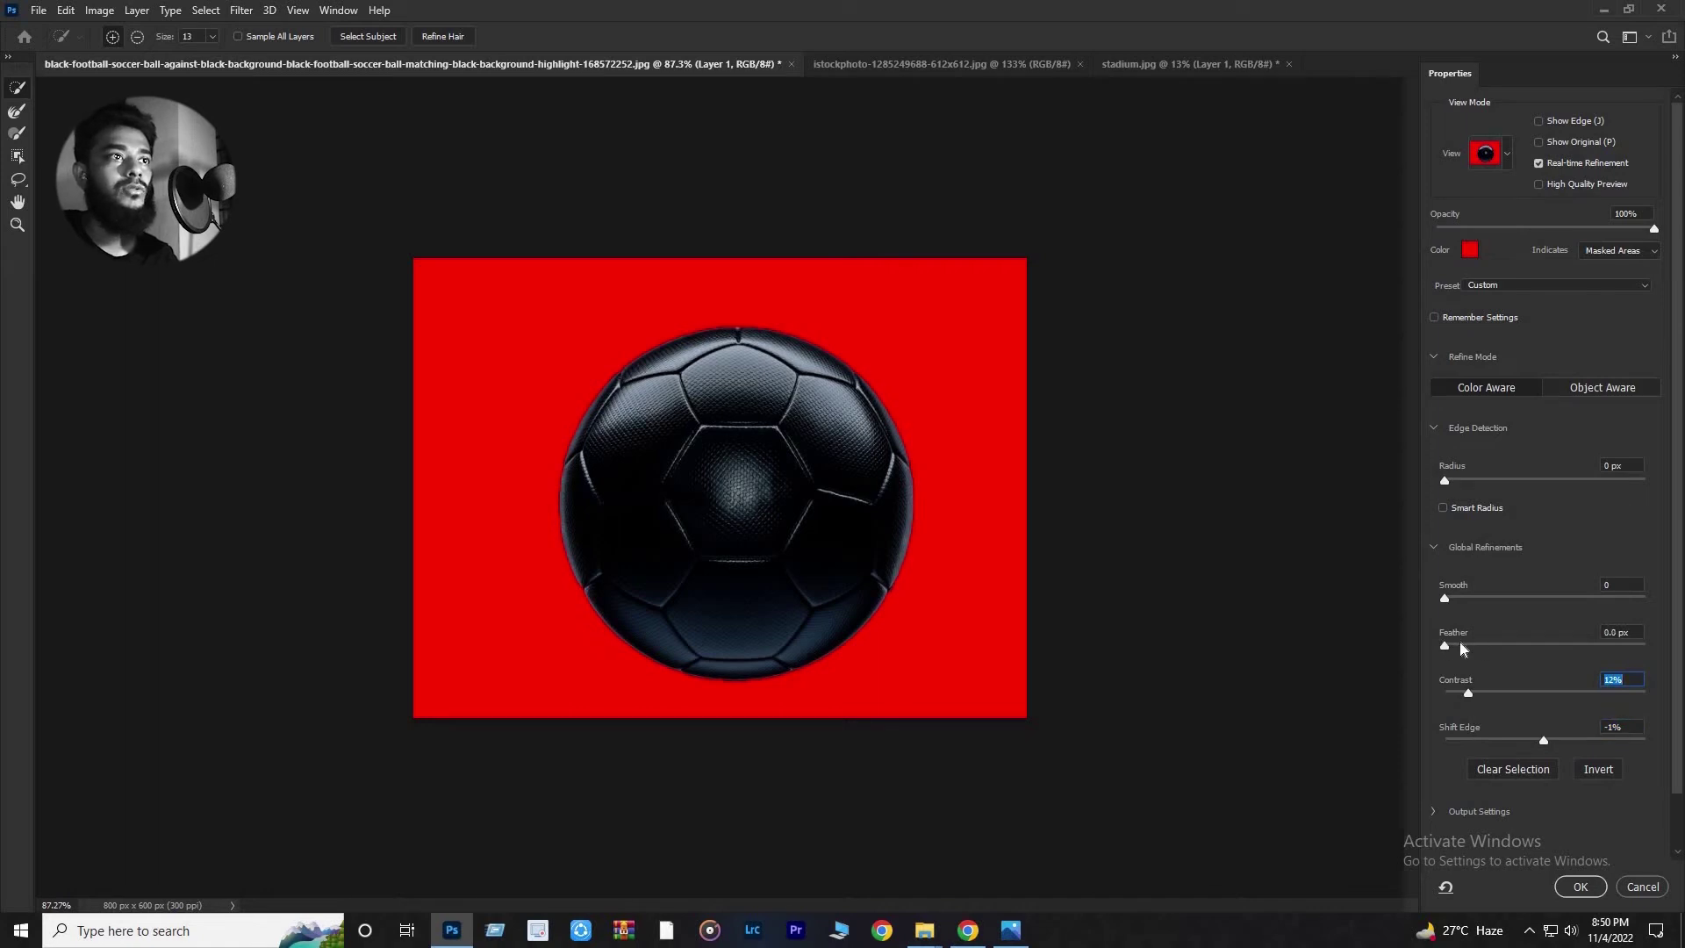
{"action": "left_click", "coordinate": [1461, 646]}
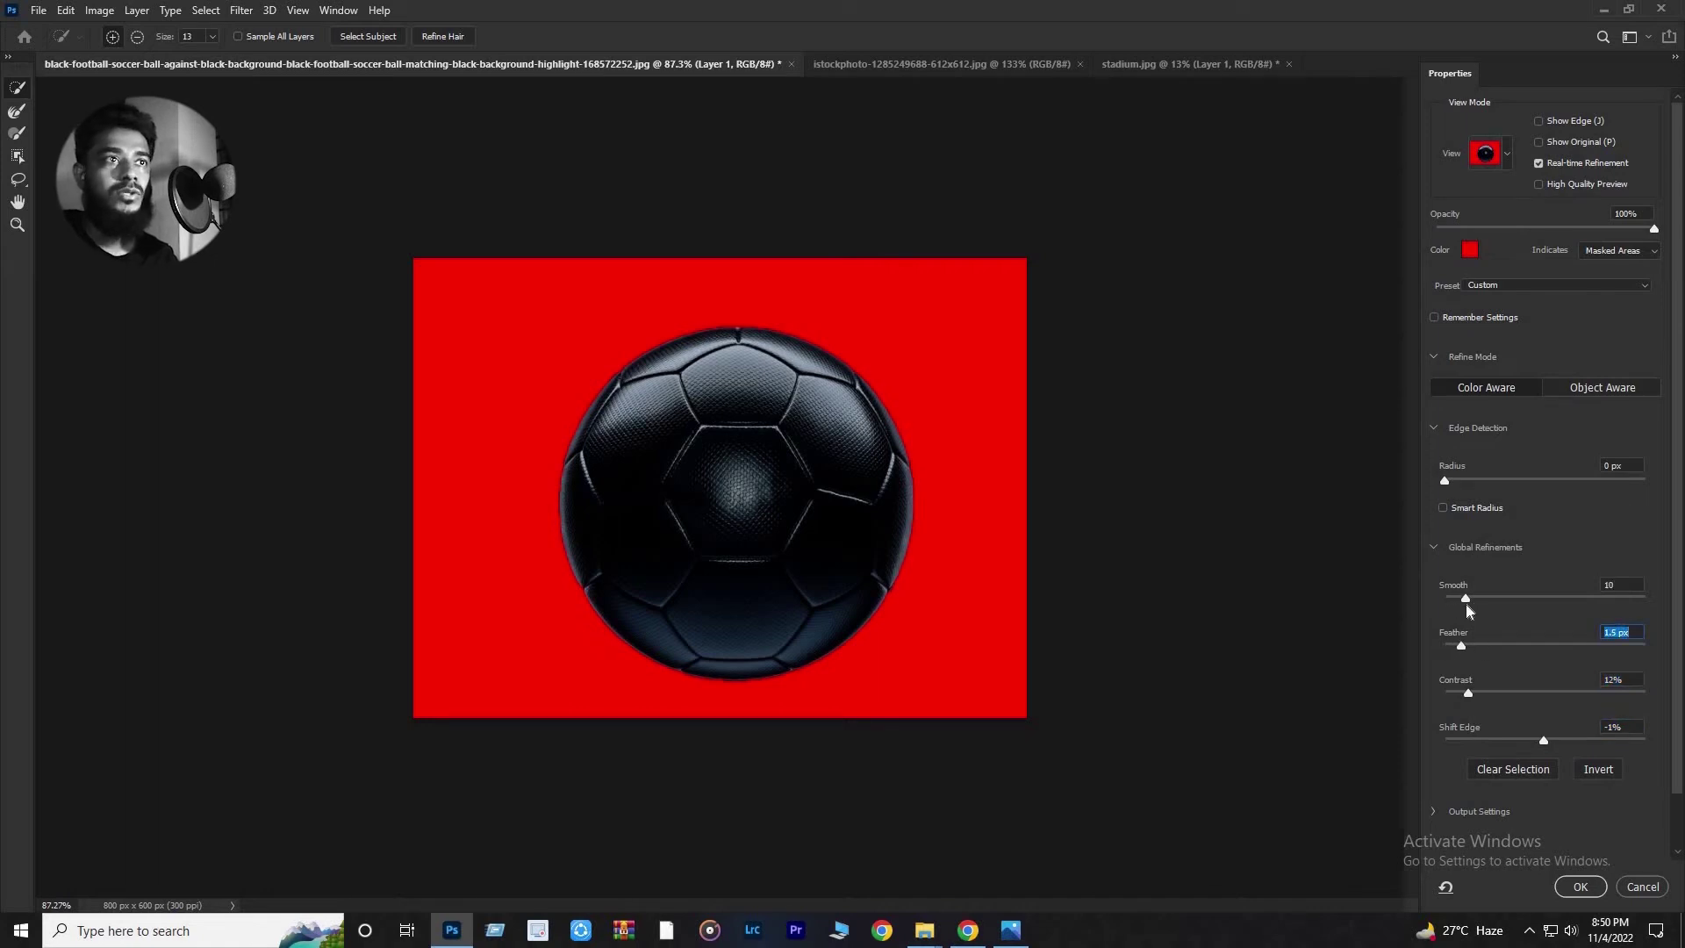
{"action": "left_click", "coordinate": [1467, 601]}
{"action": "left_click", "coordinate": [1580, 886]}
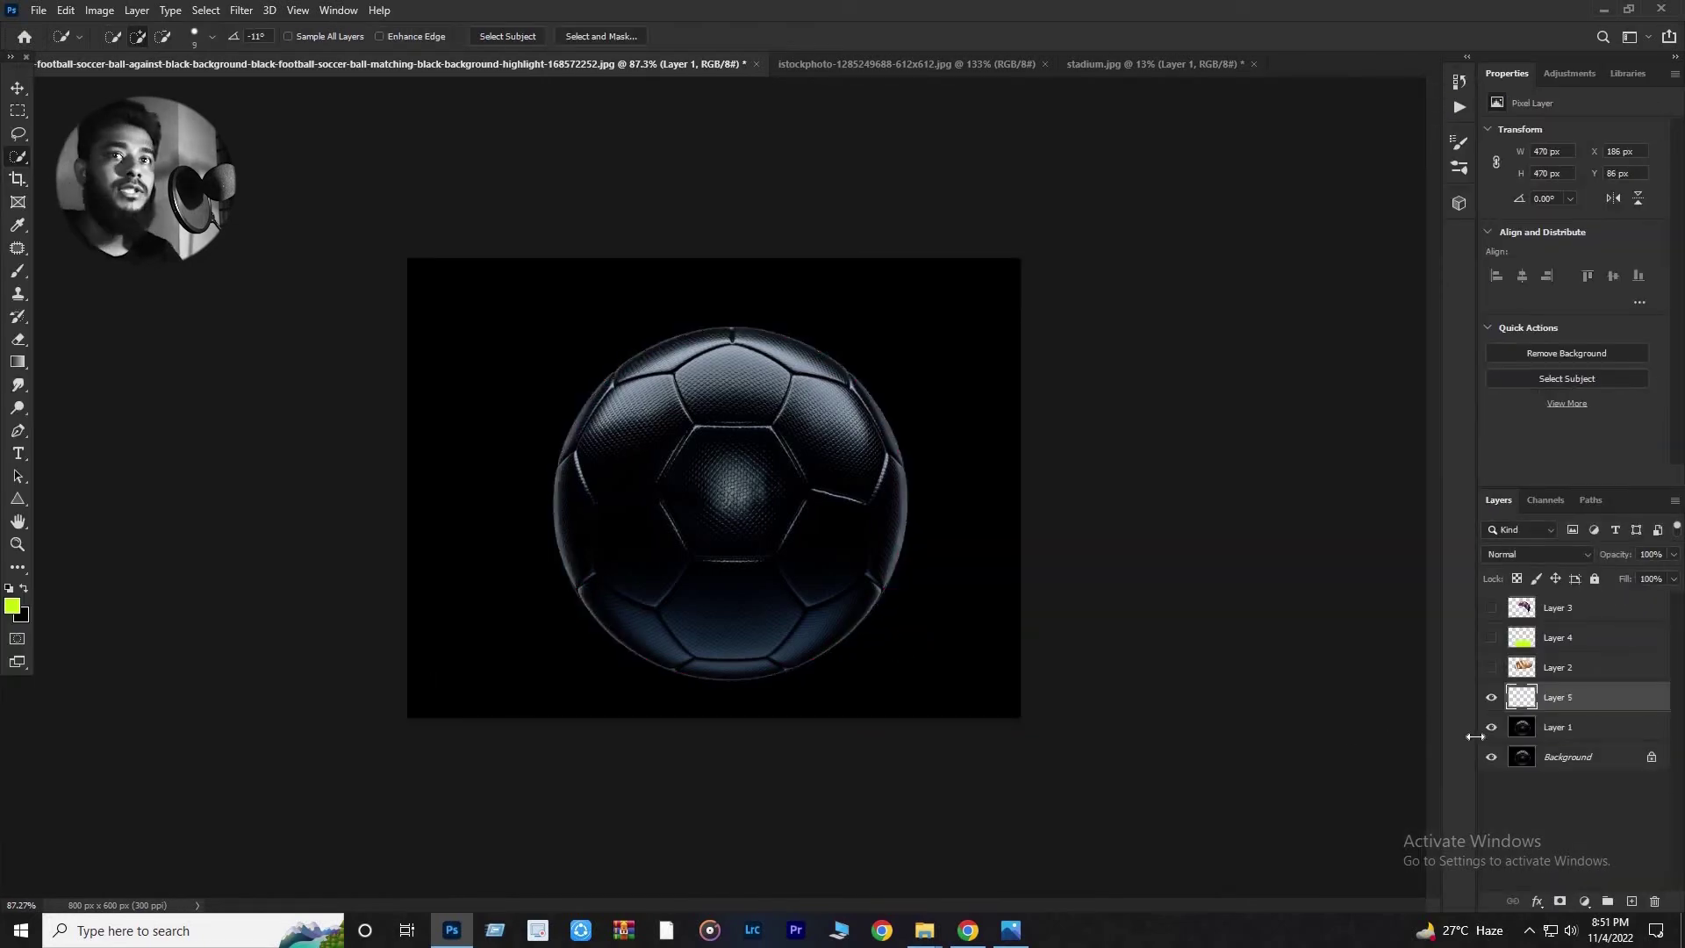
Hide the Background layer and merge the warm, purple and green light layers into one.
{"action": "left_click", "coordinate": [1491, 756]}
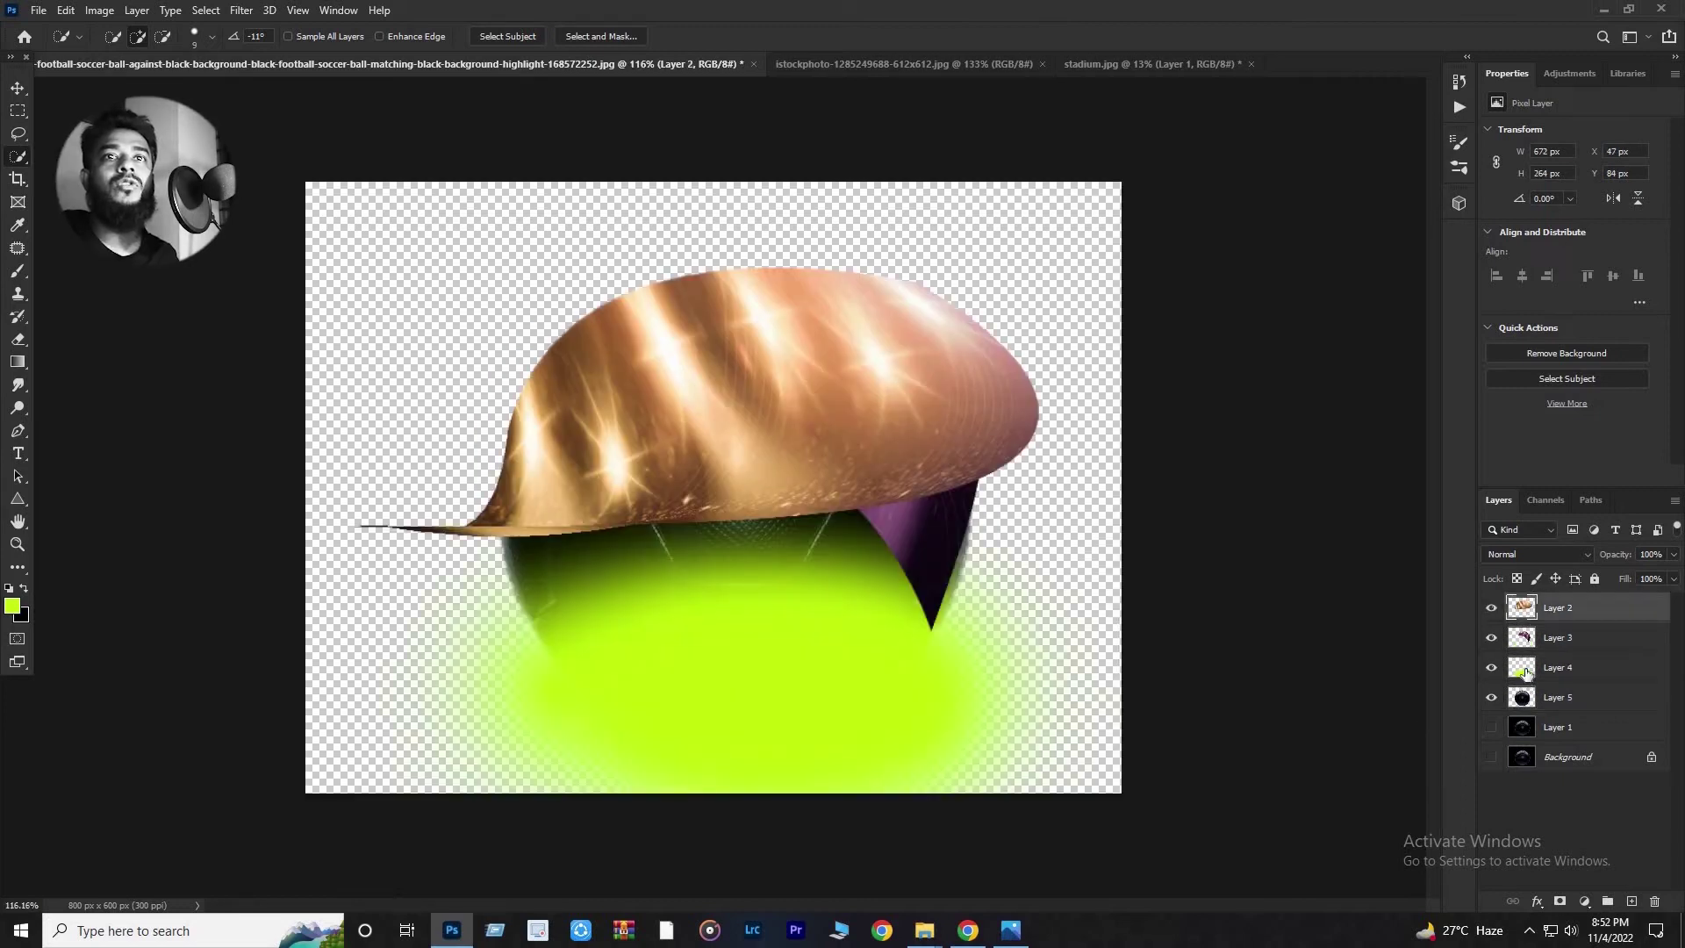
{"action": "left_click", "coordinate": [1533, 681], "text": "shift"}
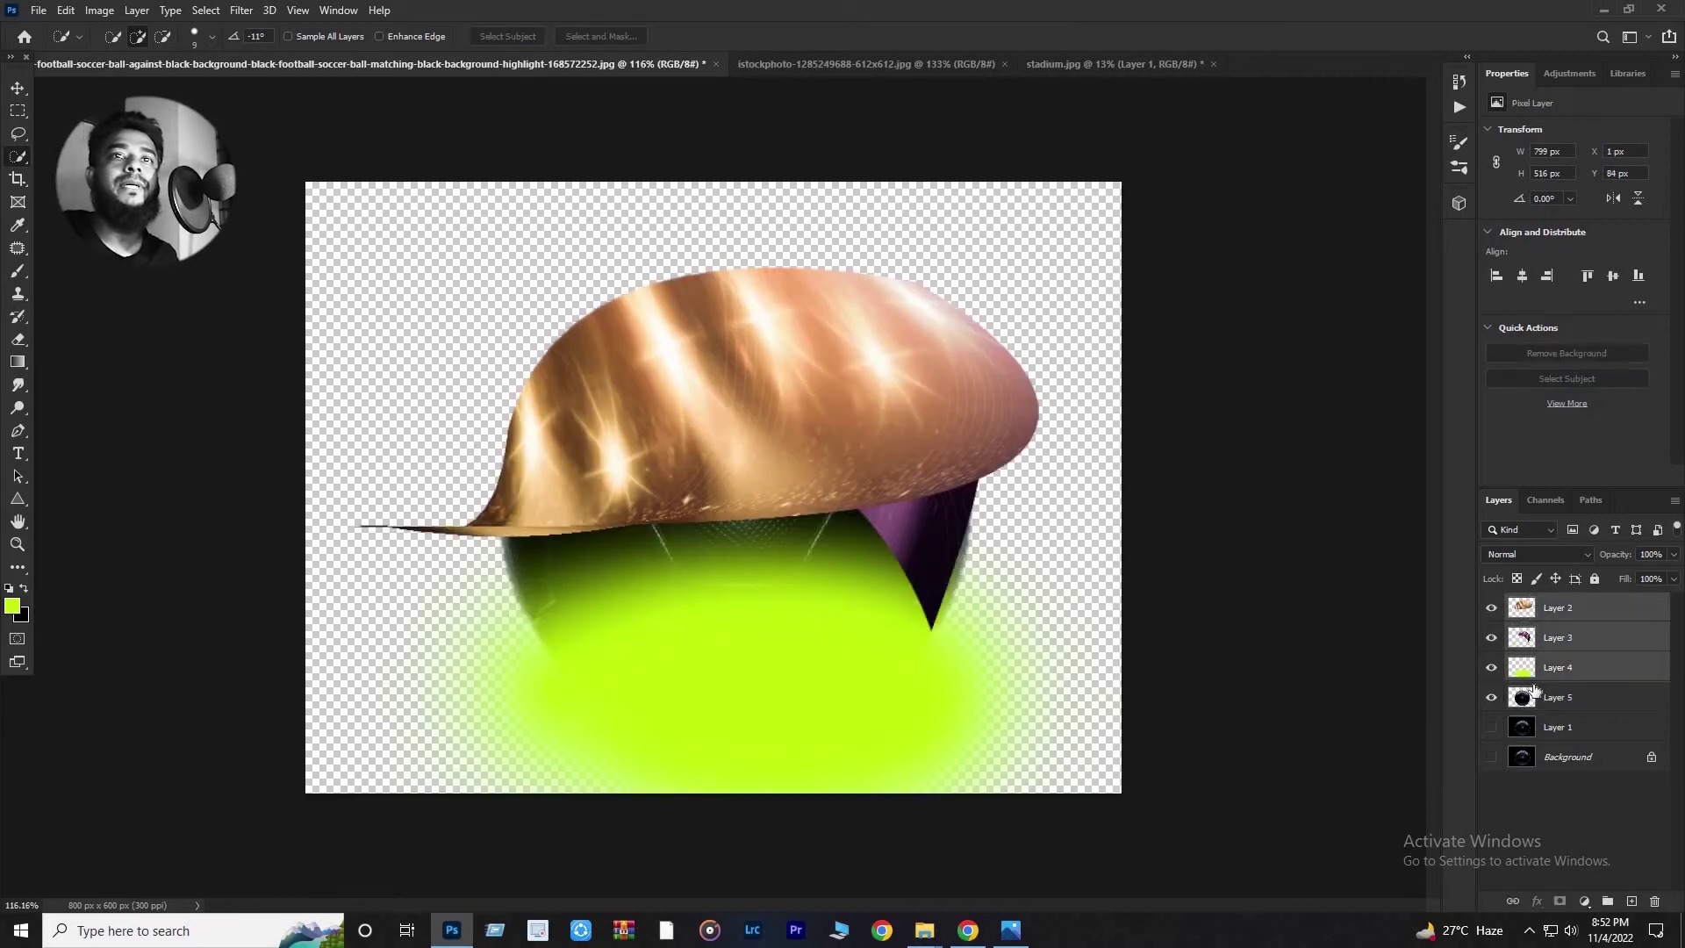
{"action": "right_click", "coordinate": [1567, 611]}
{"action": "right_click", "coordinate": [1599, 665]}
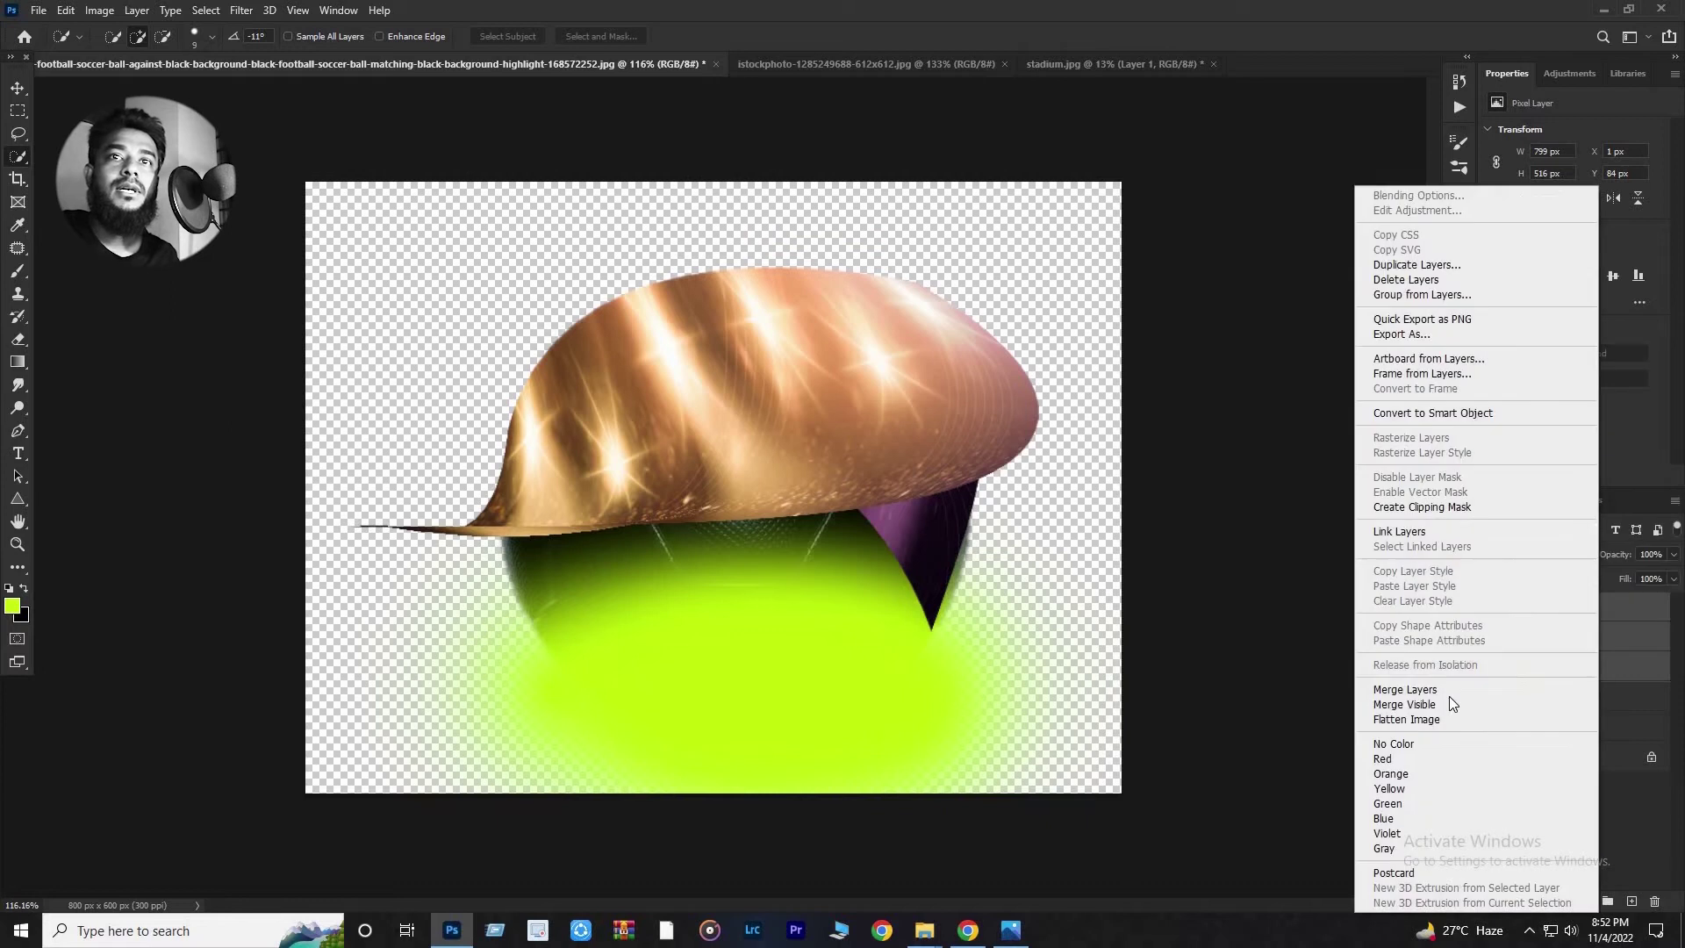
{"action": "left_click", "coordinate": [1422, 689]}
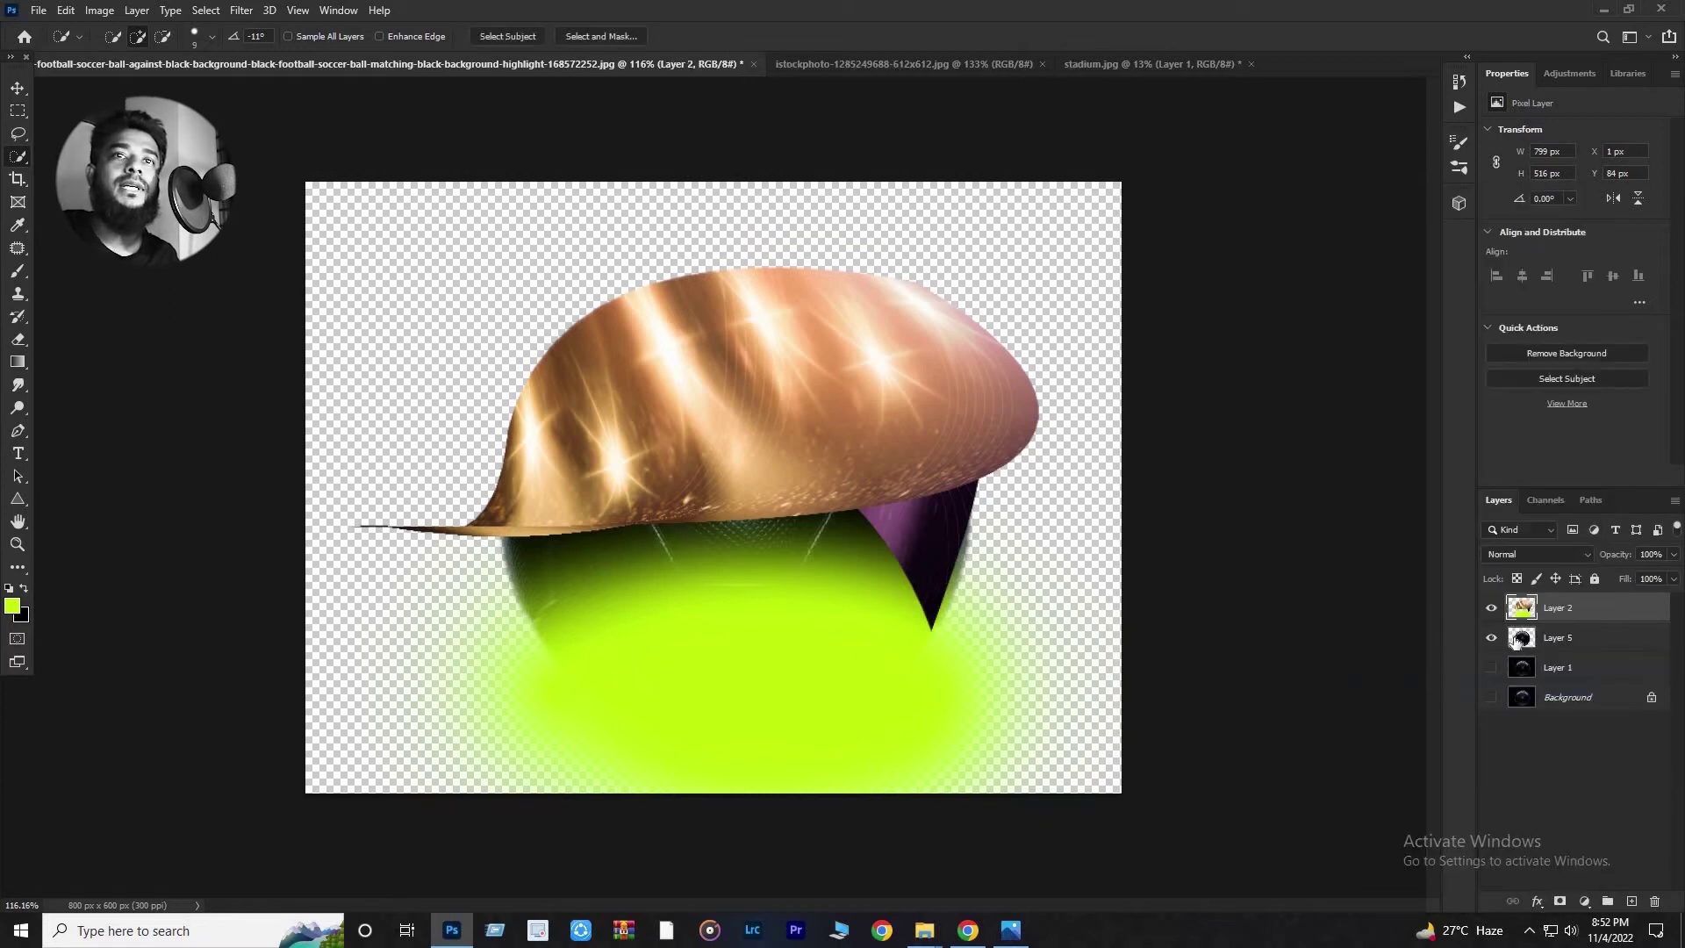
Load the cut-out ball's pixels as a selection, copy that area of the merged light layer to a new layer, and deselect.
{"action": "left_click", "coordinate": [1521, 644]}
{"action": "right_click", "coordinate": [1521, 644]}
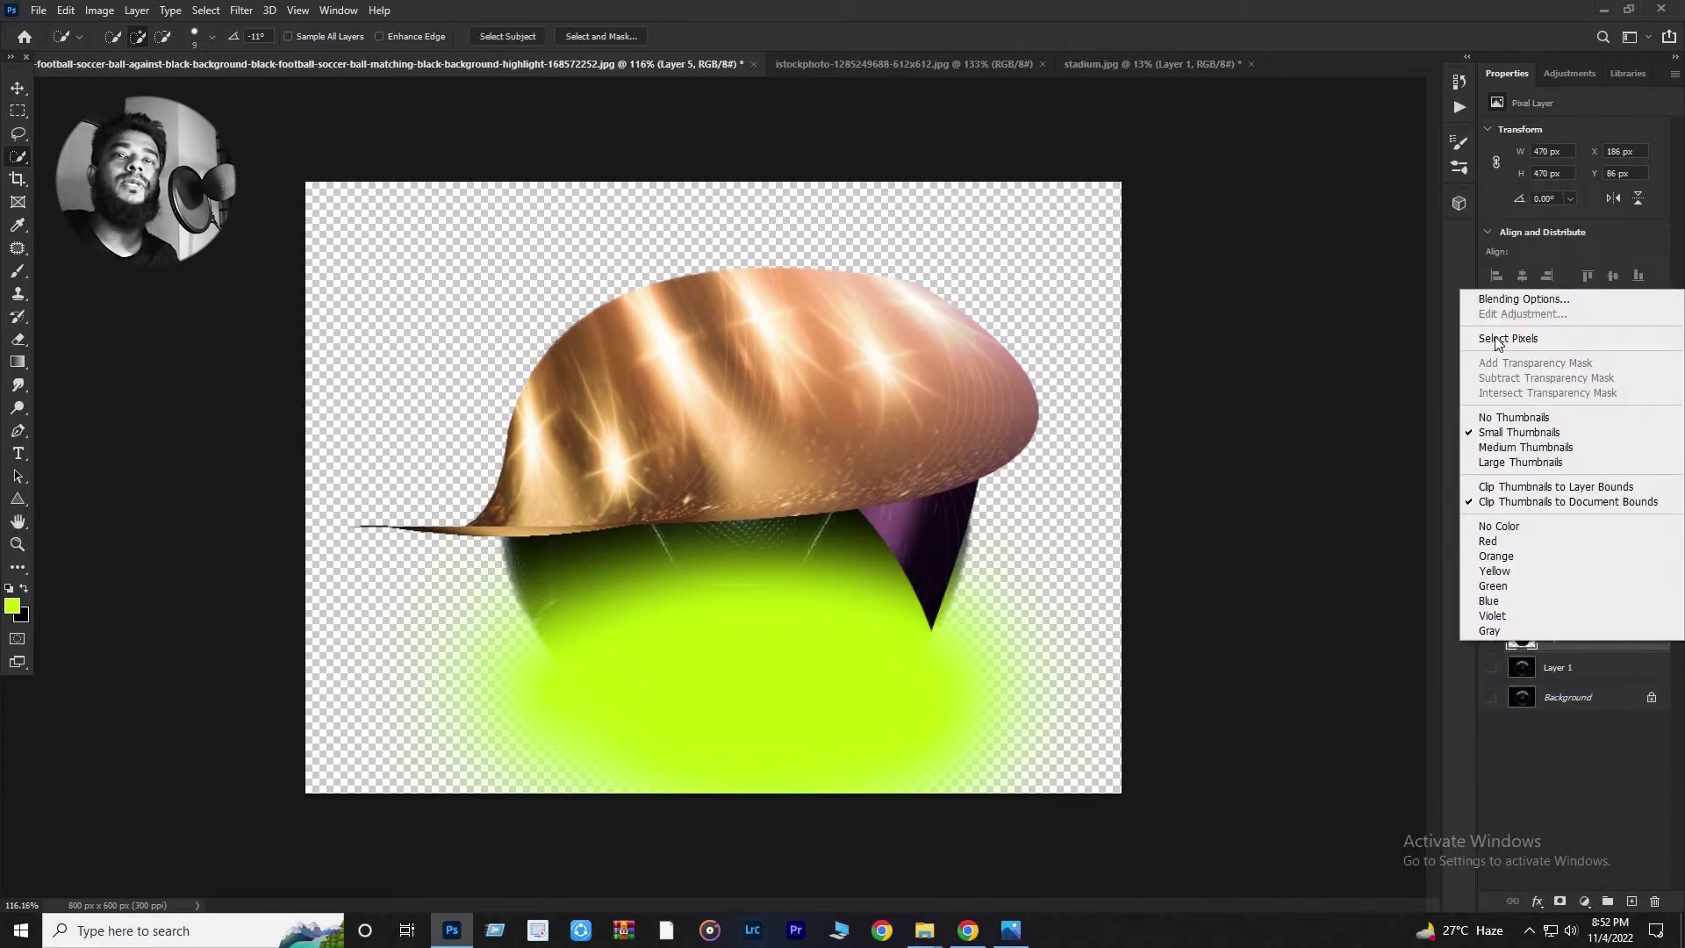
{"action": "left_click", "coordinate": [1499, 336]}
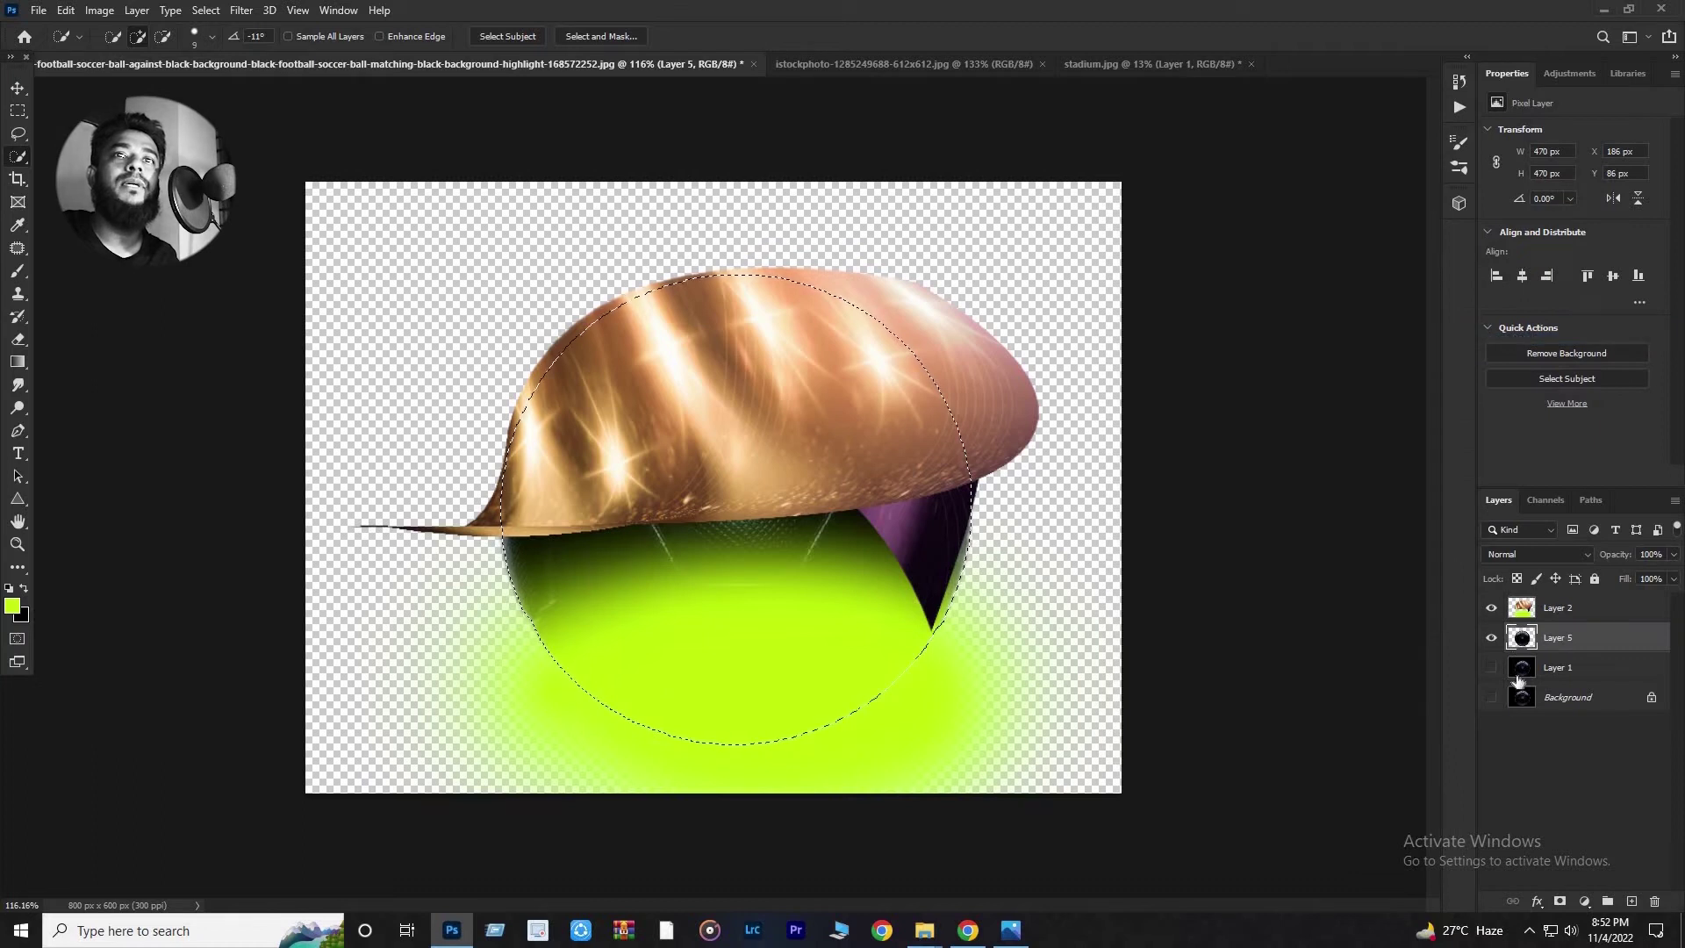
{"action": "left_click", "coordinate": [1491, 608]}
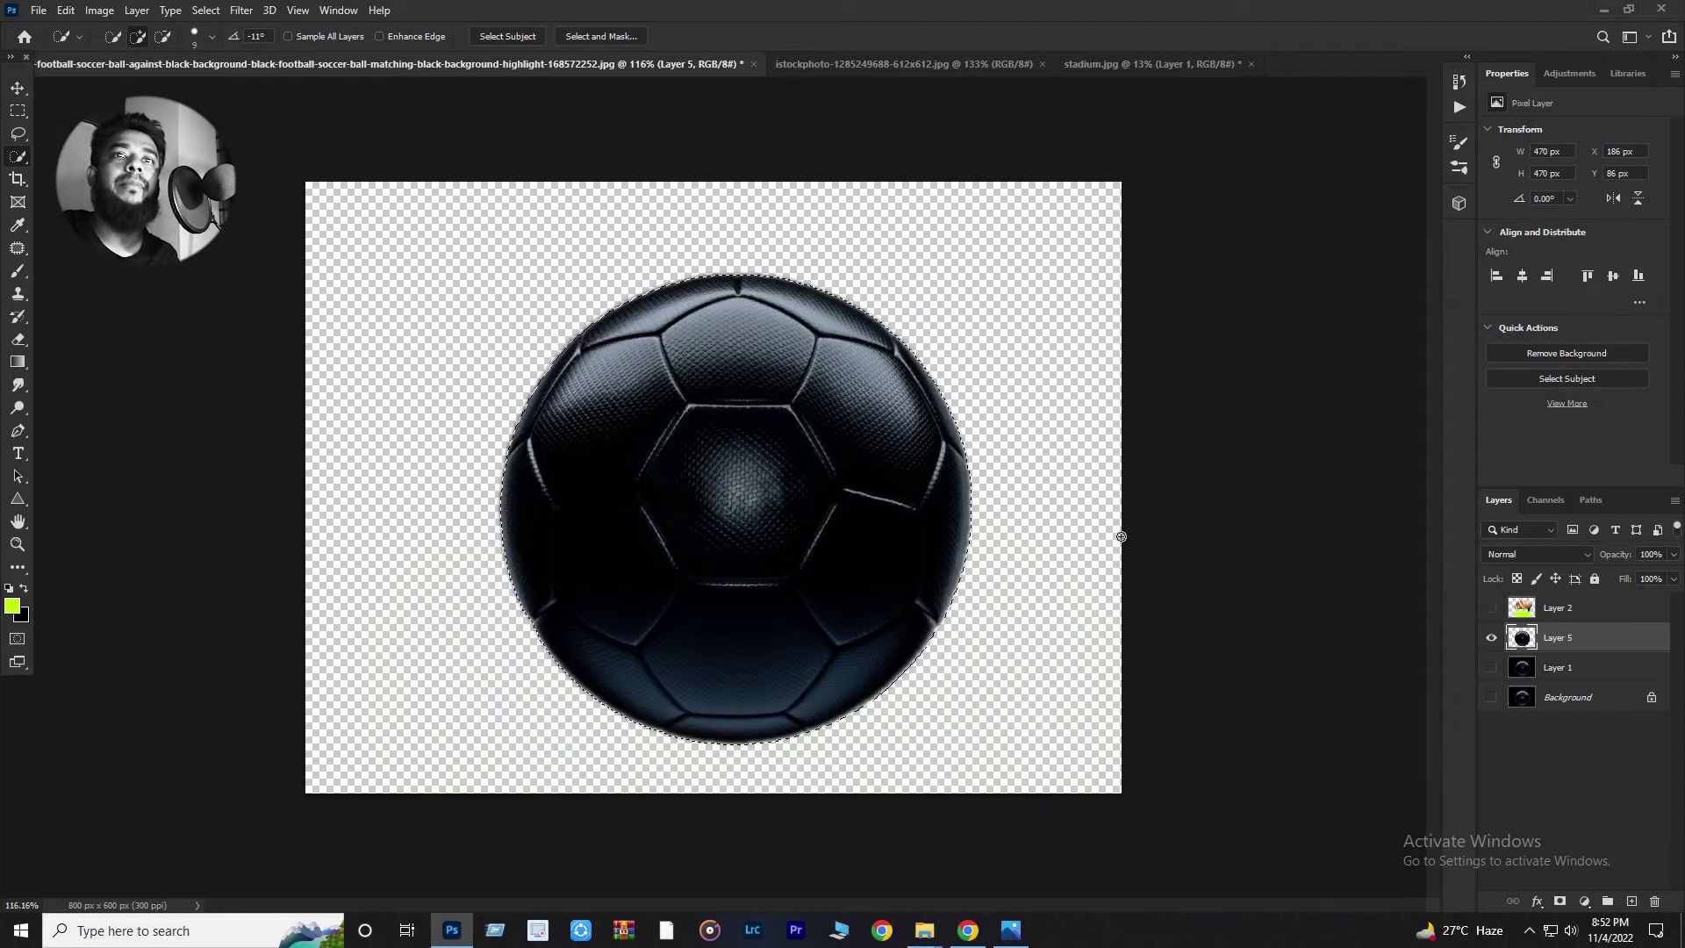
{"action": "left_click", "coordinate": [1508, 612]}
{"action": "left_click", "coordinate": [1491, 607]}
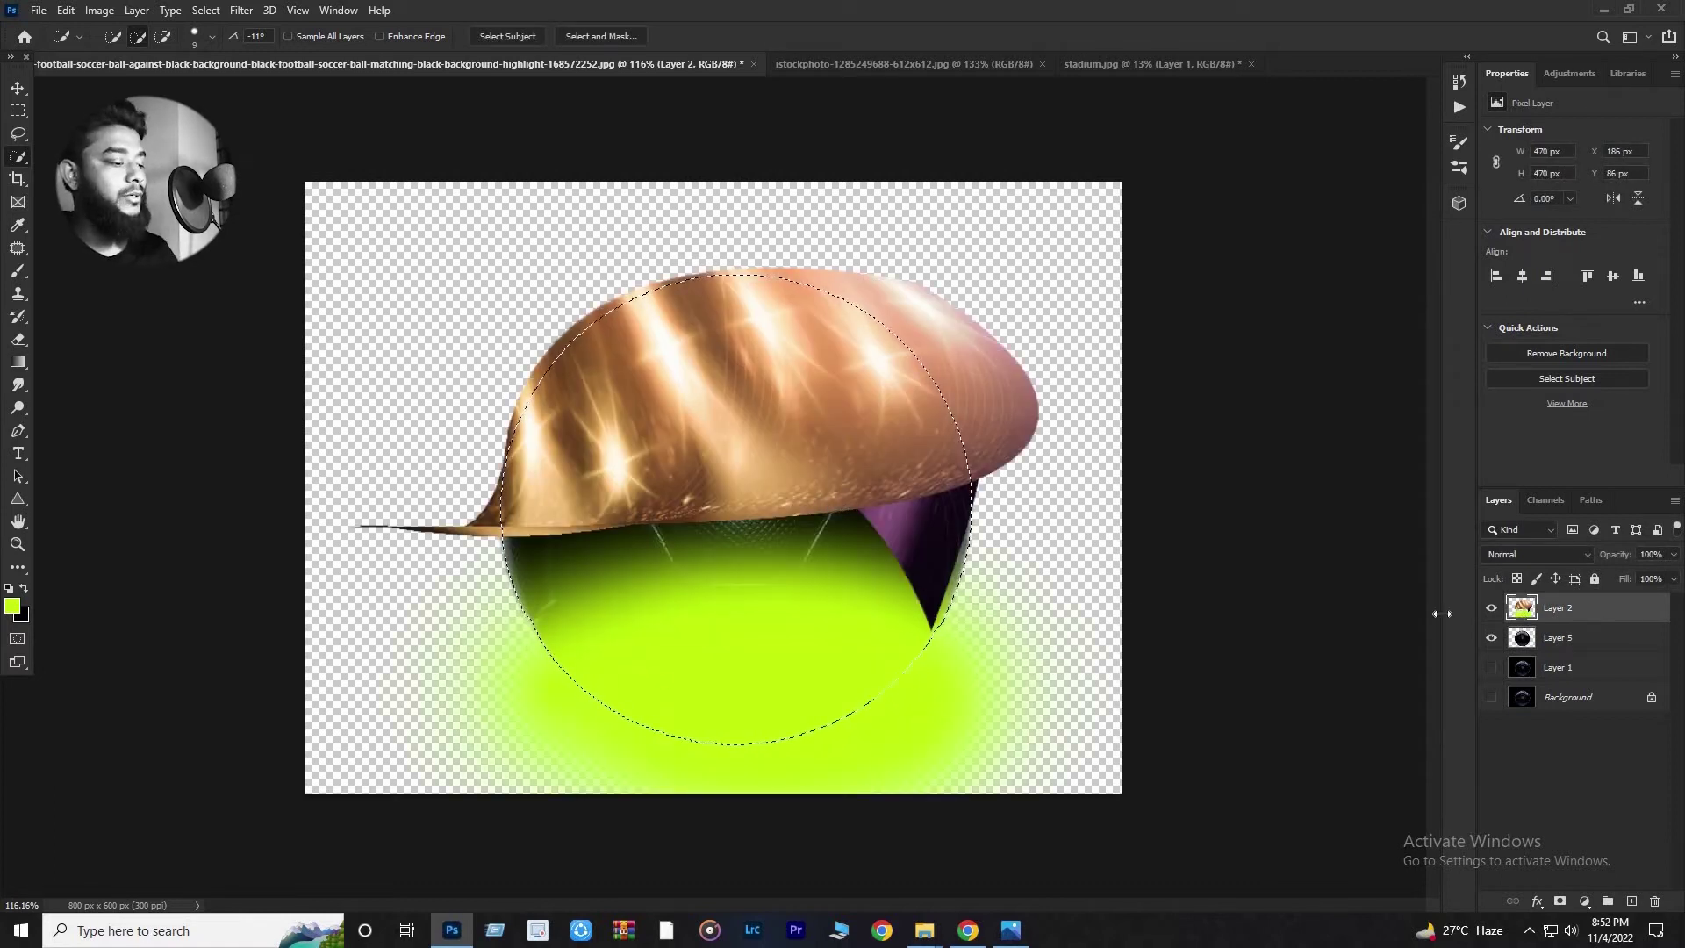
{"action": "key", "text": "ctrl+j"}
{"action": "key", "text": "ctrl+d"}
Compare the ball-shaped light copy with the merged light layer, and delete the merged Layer 2.
{"action": "left_click", "coordinate": [1492, 638]}
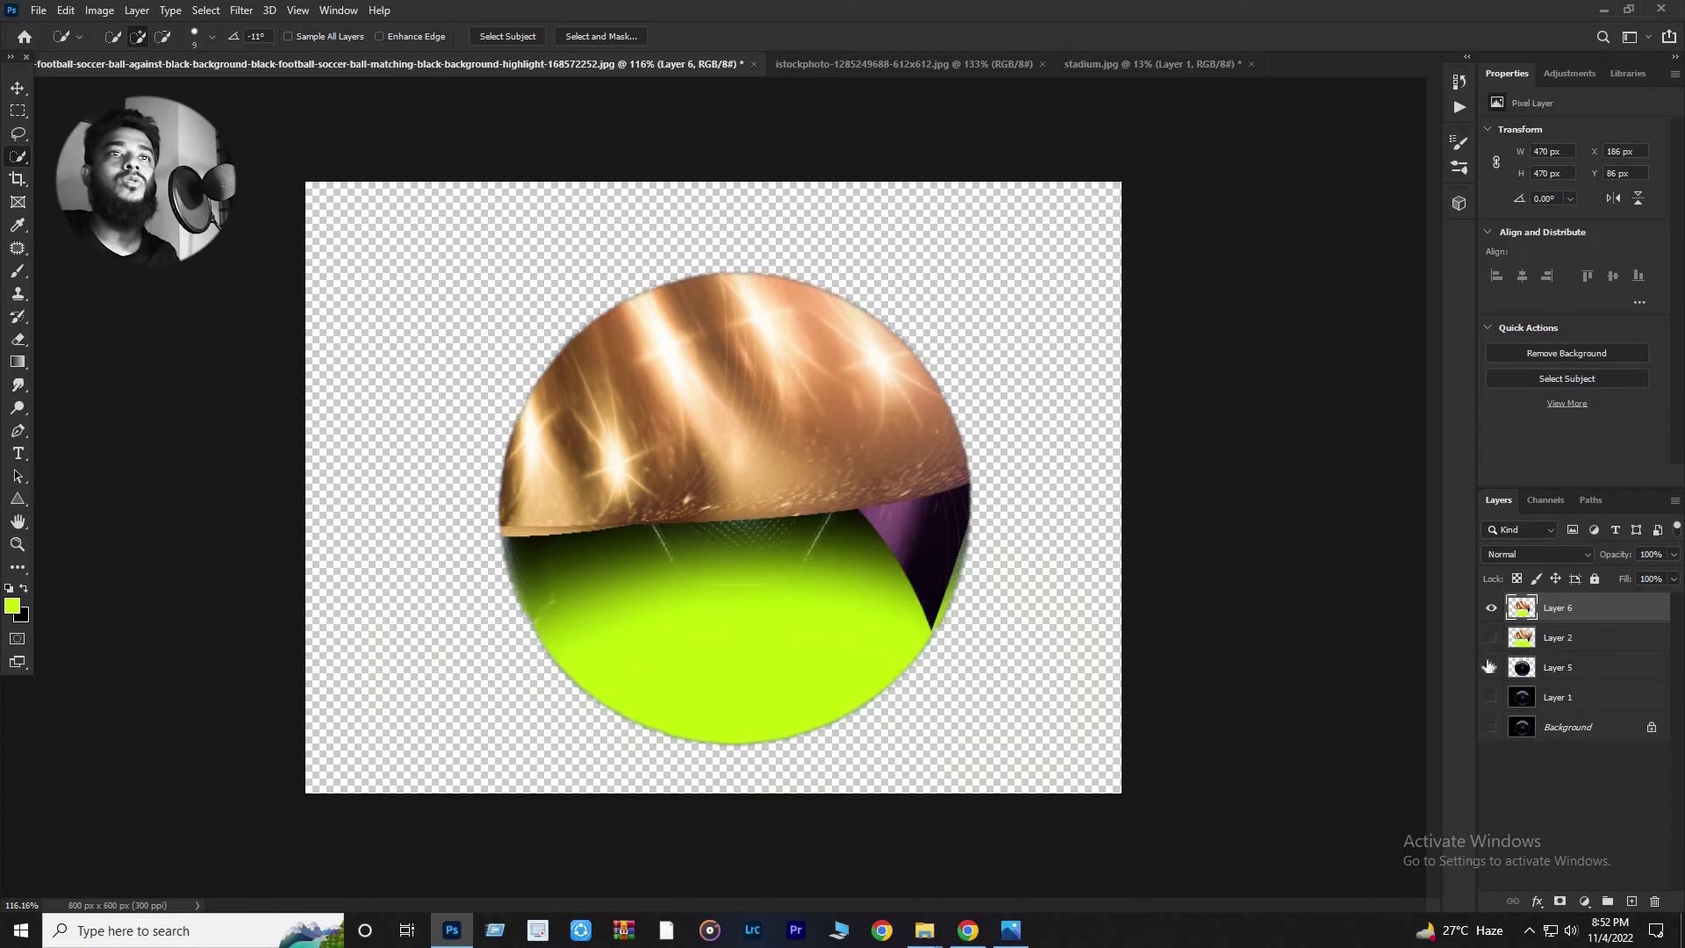
{"action": "left_click", "coordinate": [1491, 667]}
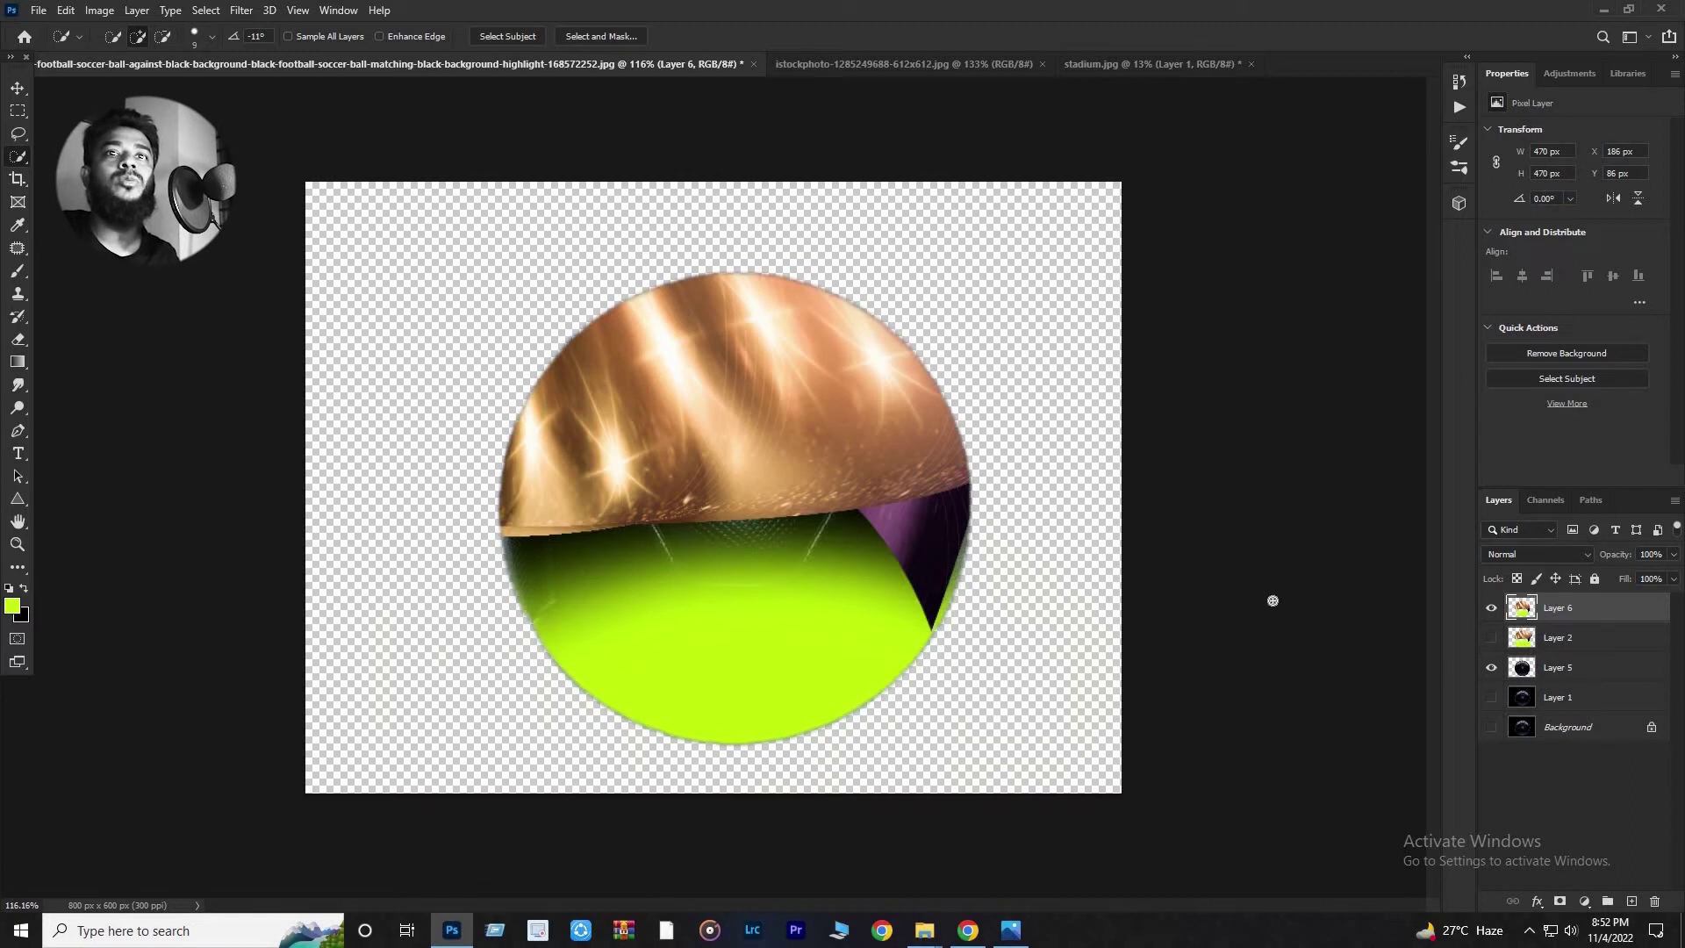
{"action": "left_click", "coordinate": [1491, 638]}
{"action": "left_click", "coordinate": [1492, 638]}
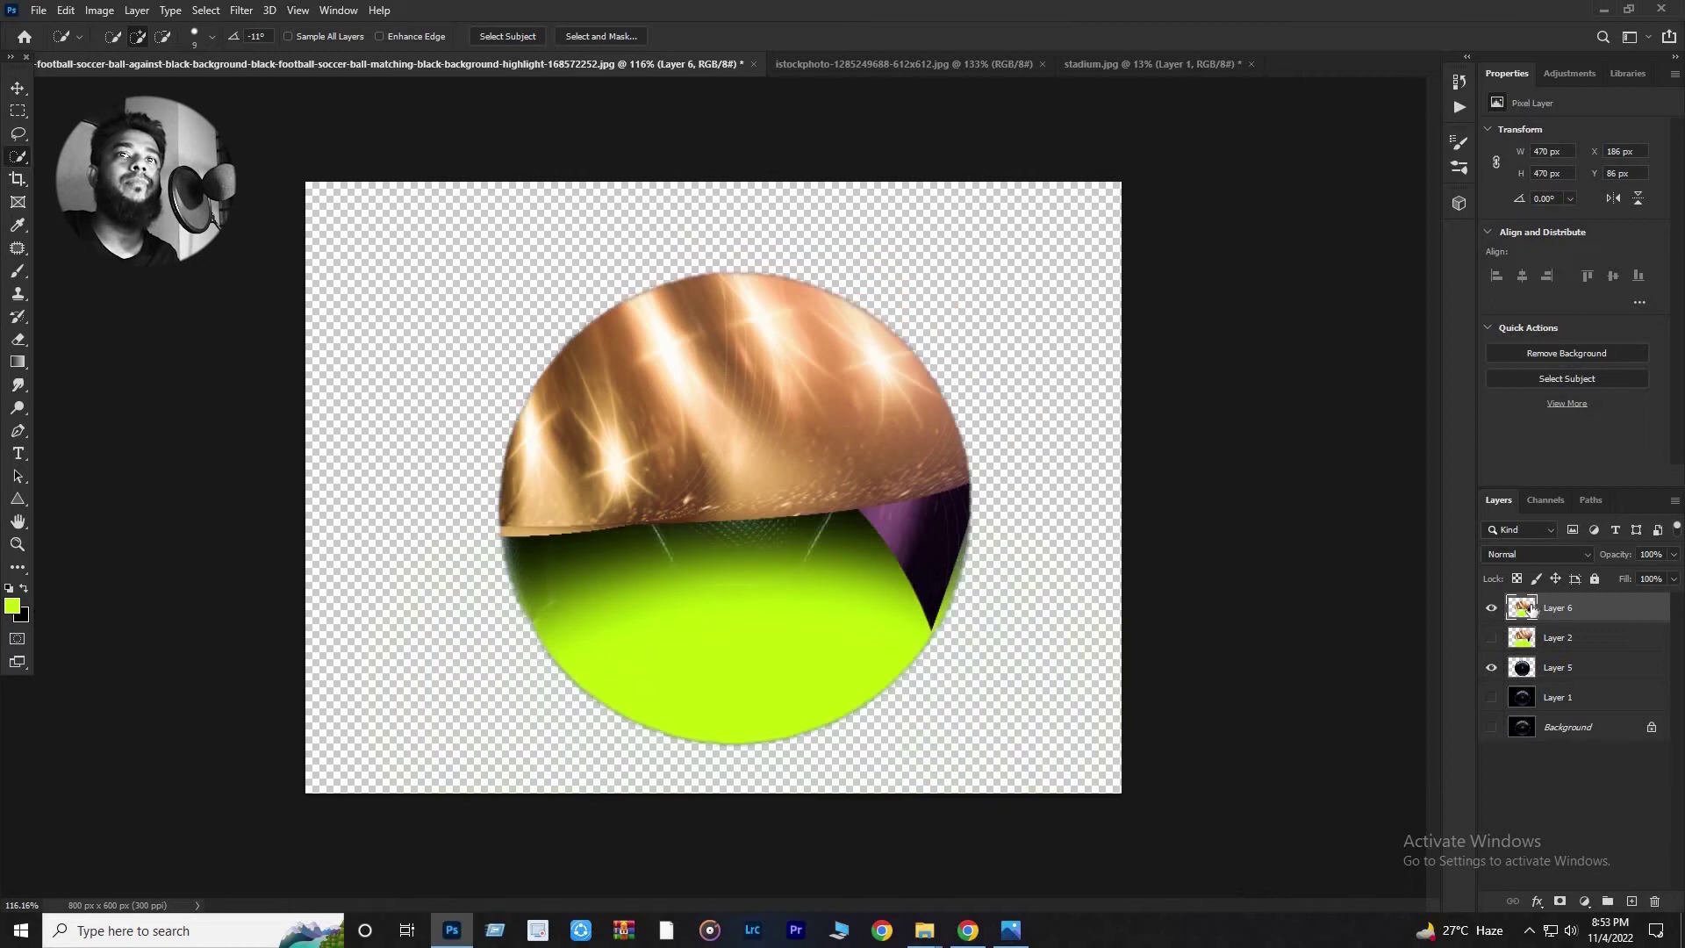
{"action": "left_click", "coordinate": [1525, 640]}
{"action": "key", "text": "Delete"}
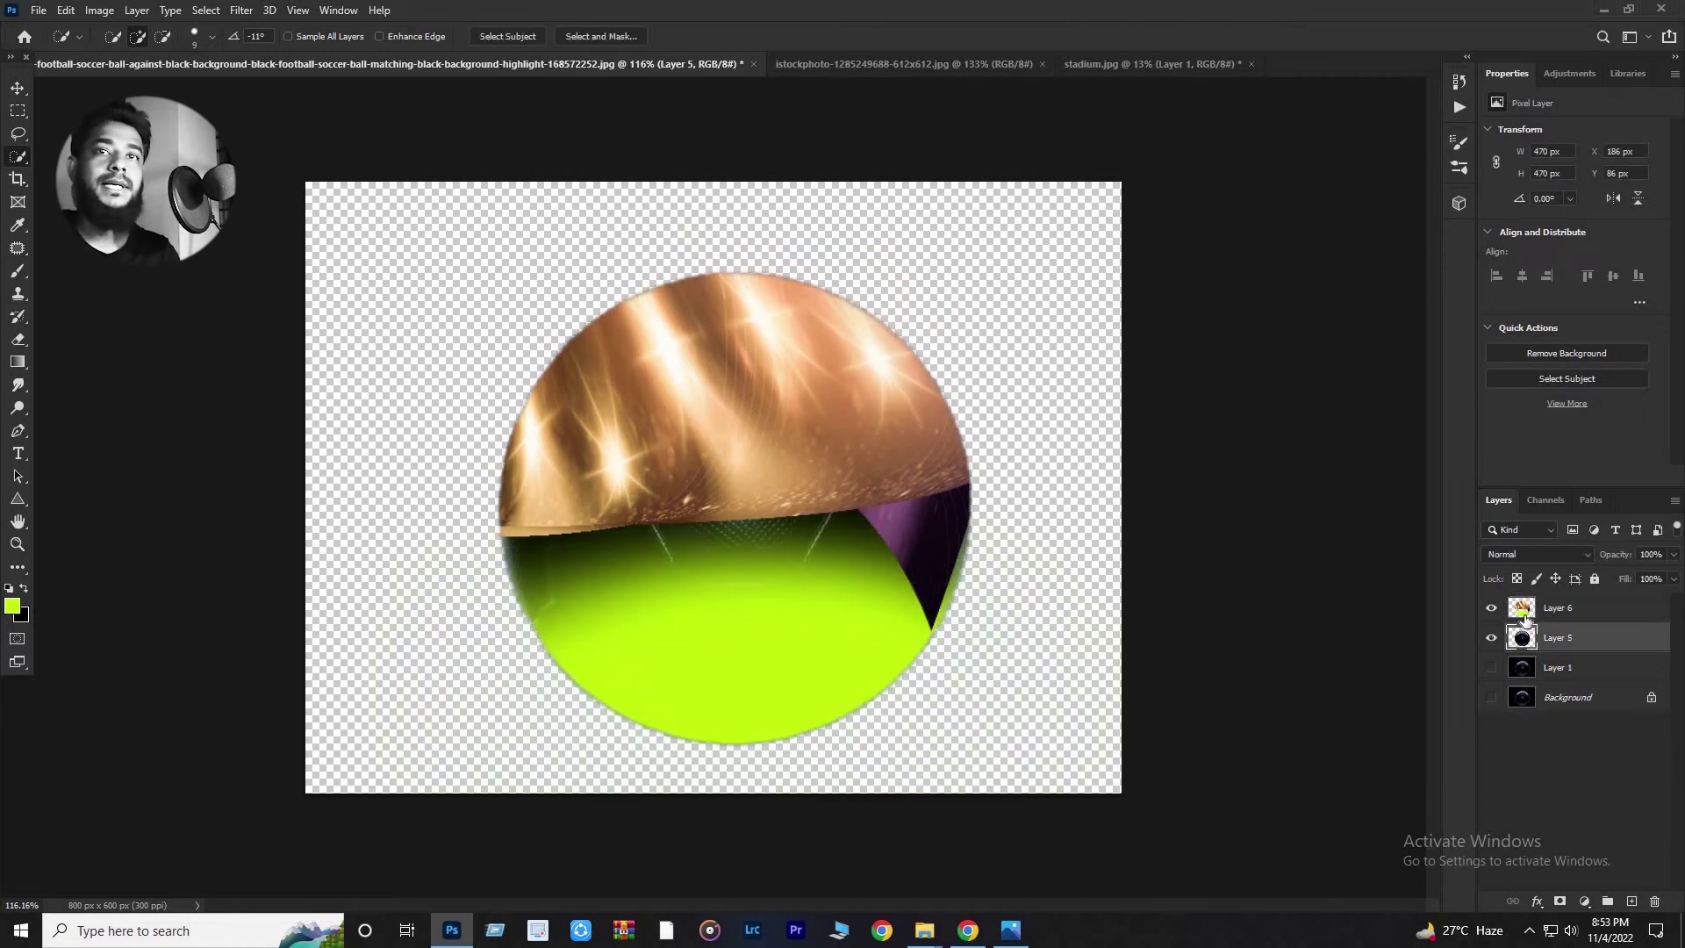
Set the blend mode of the ball-shaped light layer, Layer 6, to Overlay.
{"action": "left_click", "coordinate": [1492, 608]}
{"action": "left_click", "coordinate": [1492, 609]}
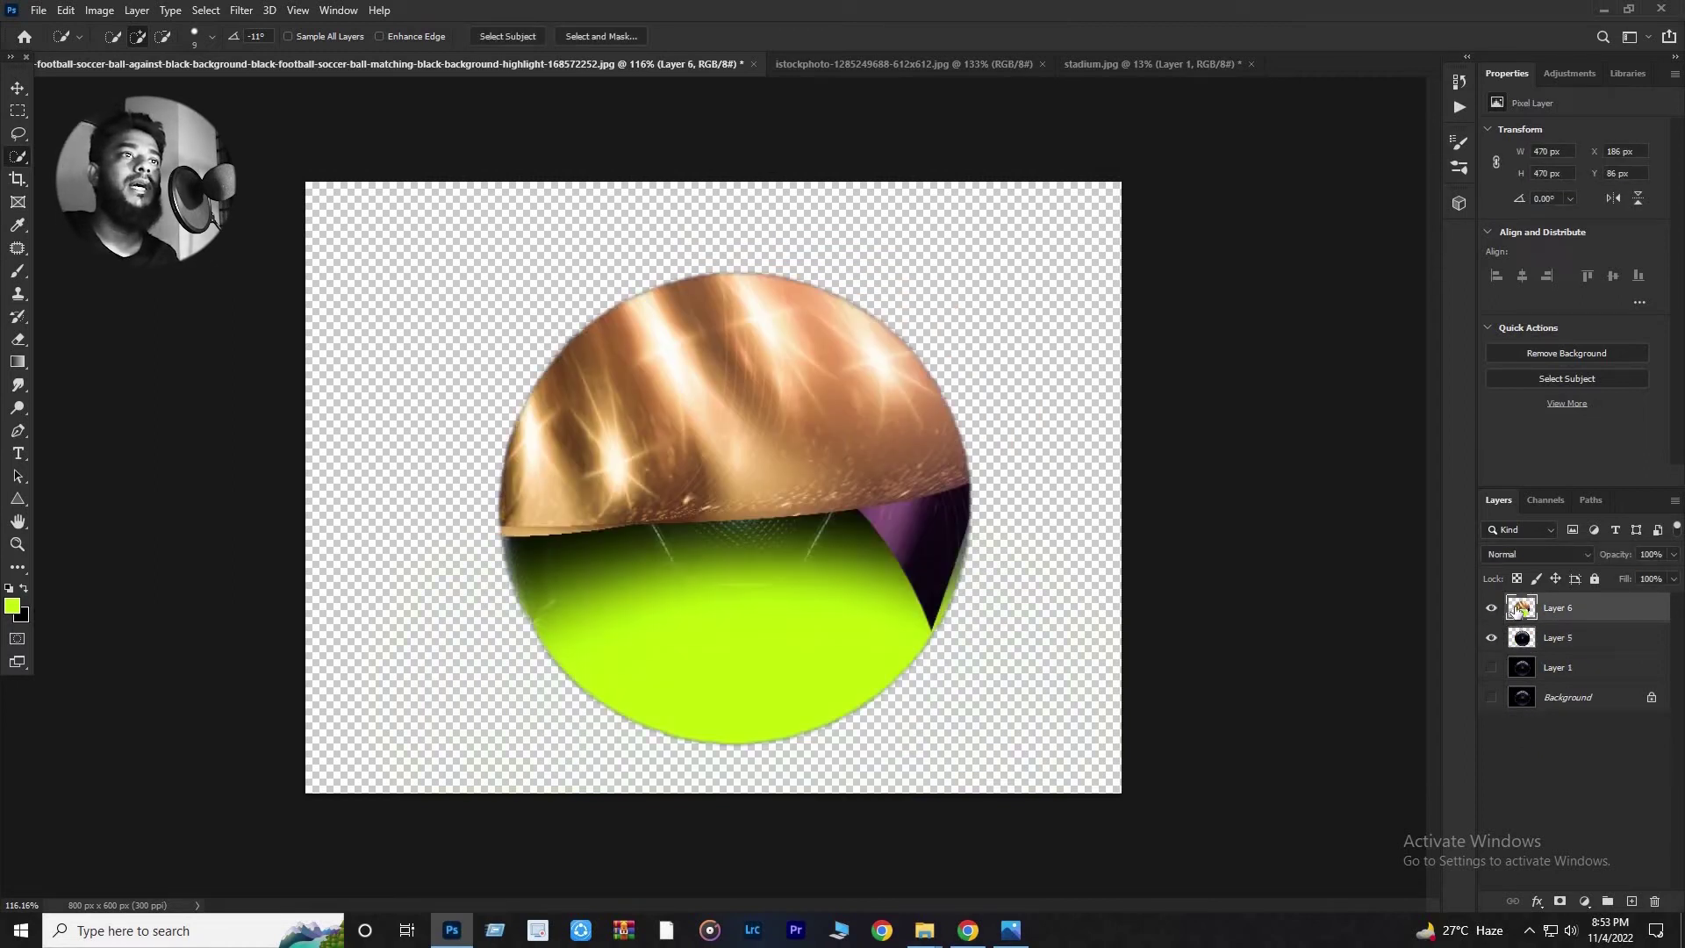
{"action": "left_click", "coordinate": [1538, 557]}
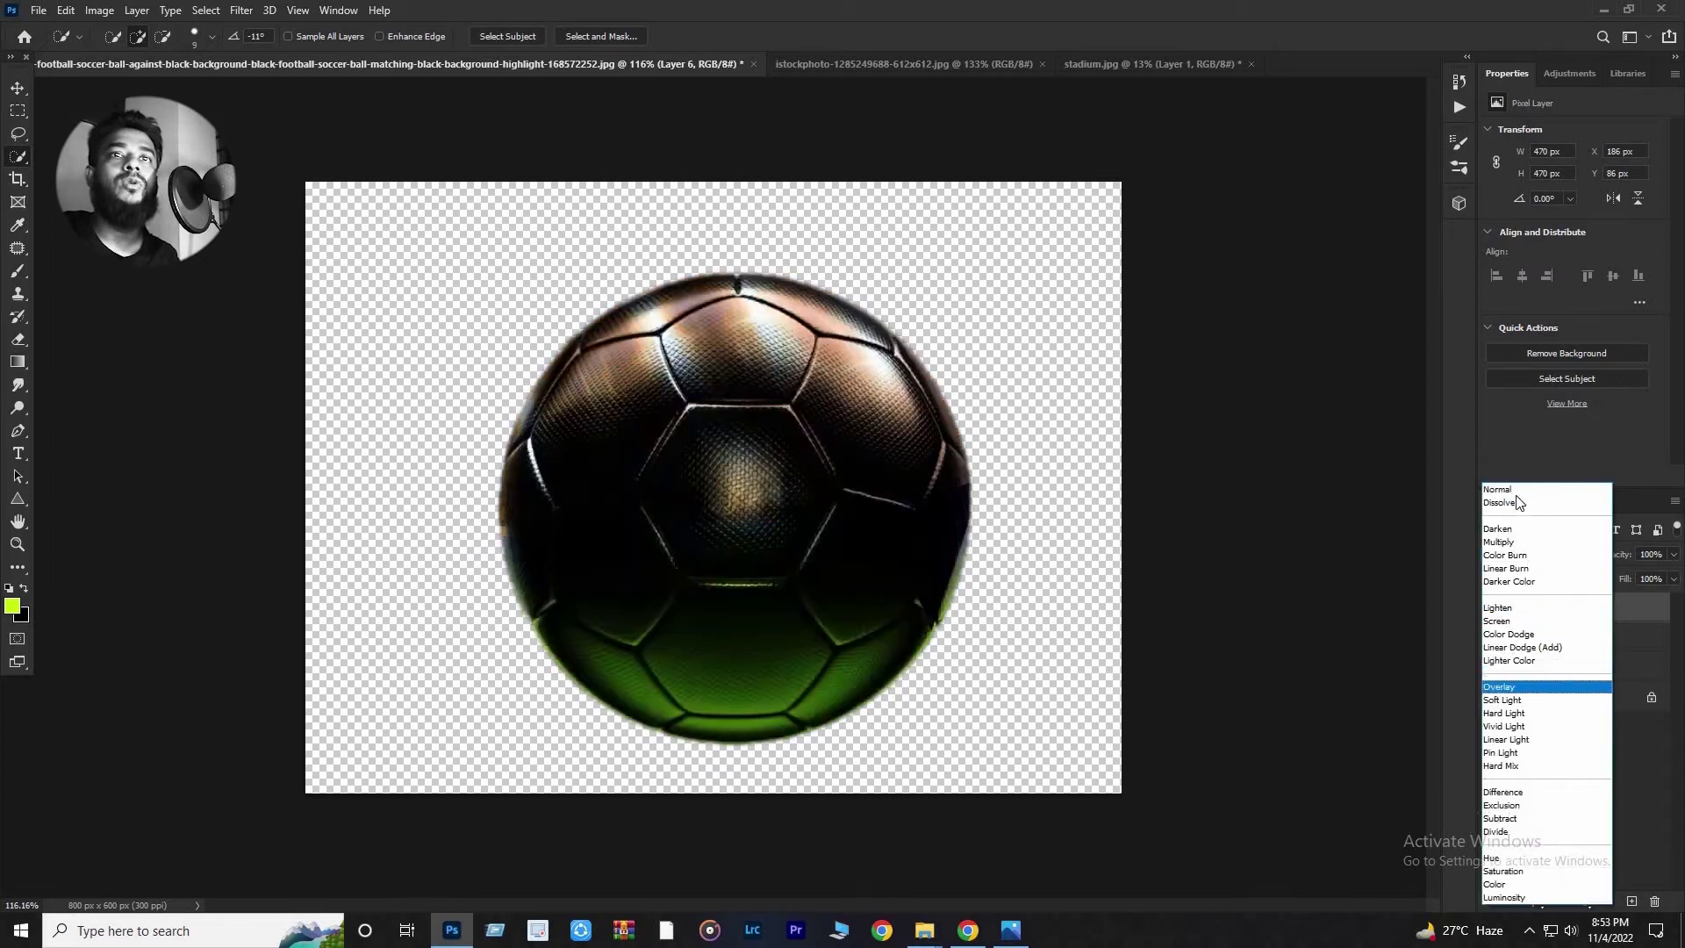
{"action": "key", "text": "Escape"}
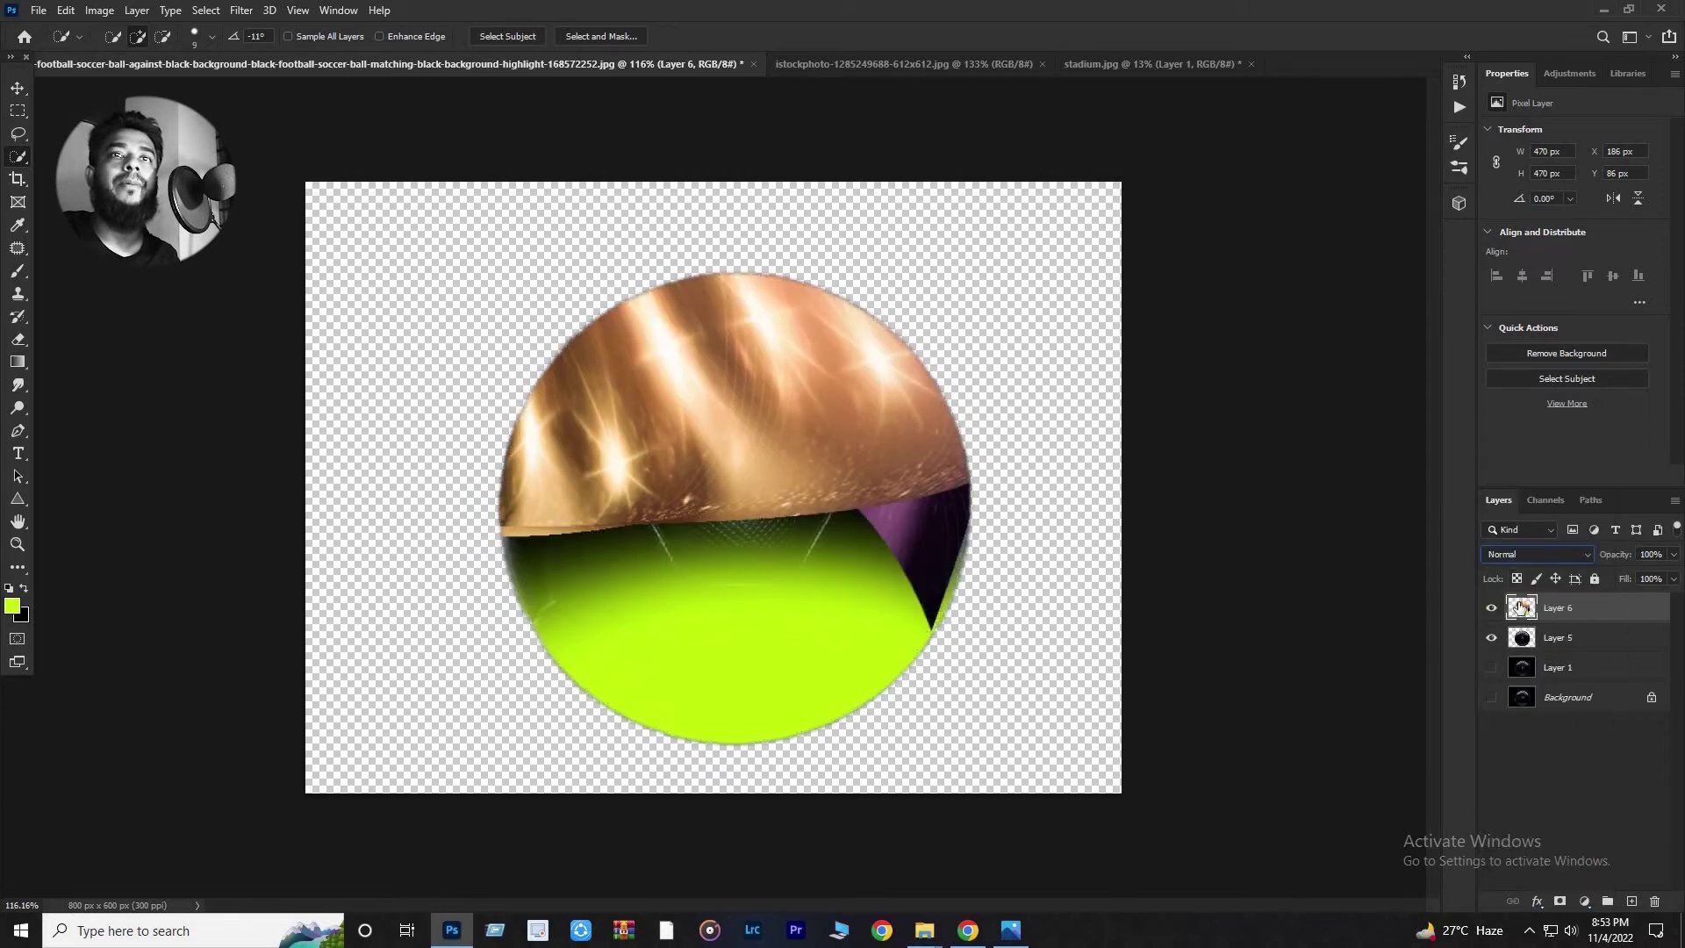
{"action": "left_click", "coordinate": [1521, 553]}
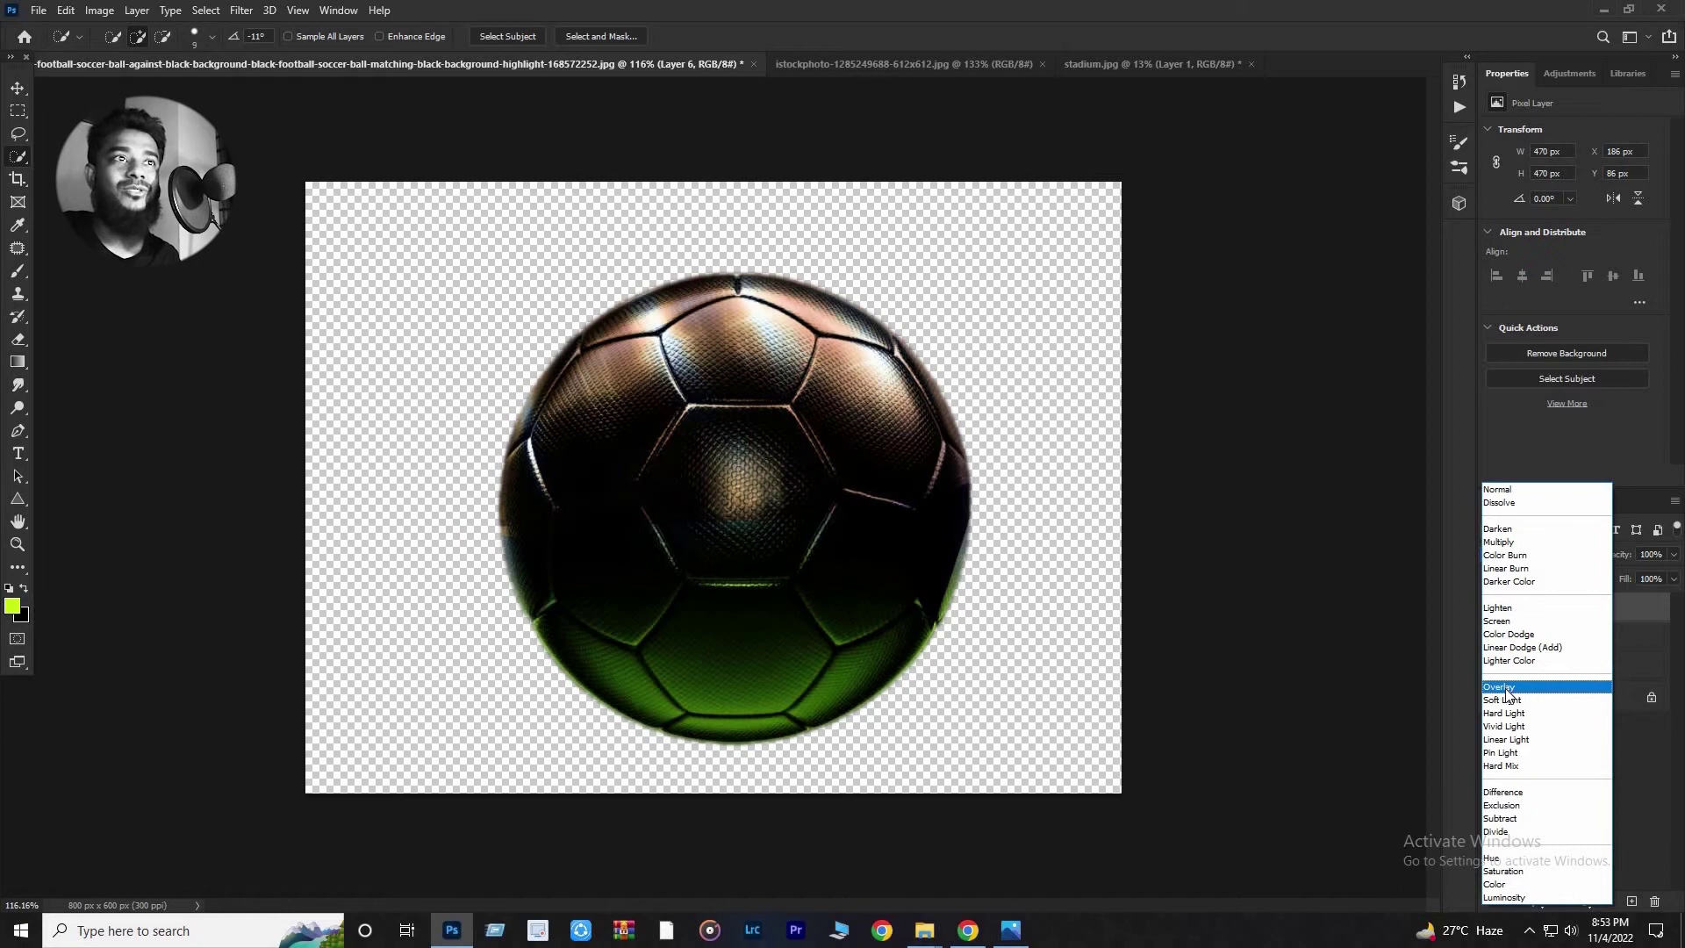
{"action": "left_click", "coordinate": [1506, 690]}
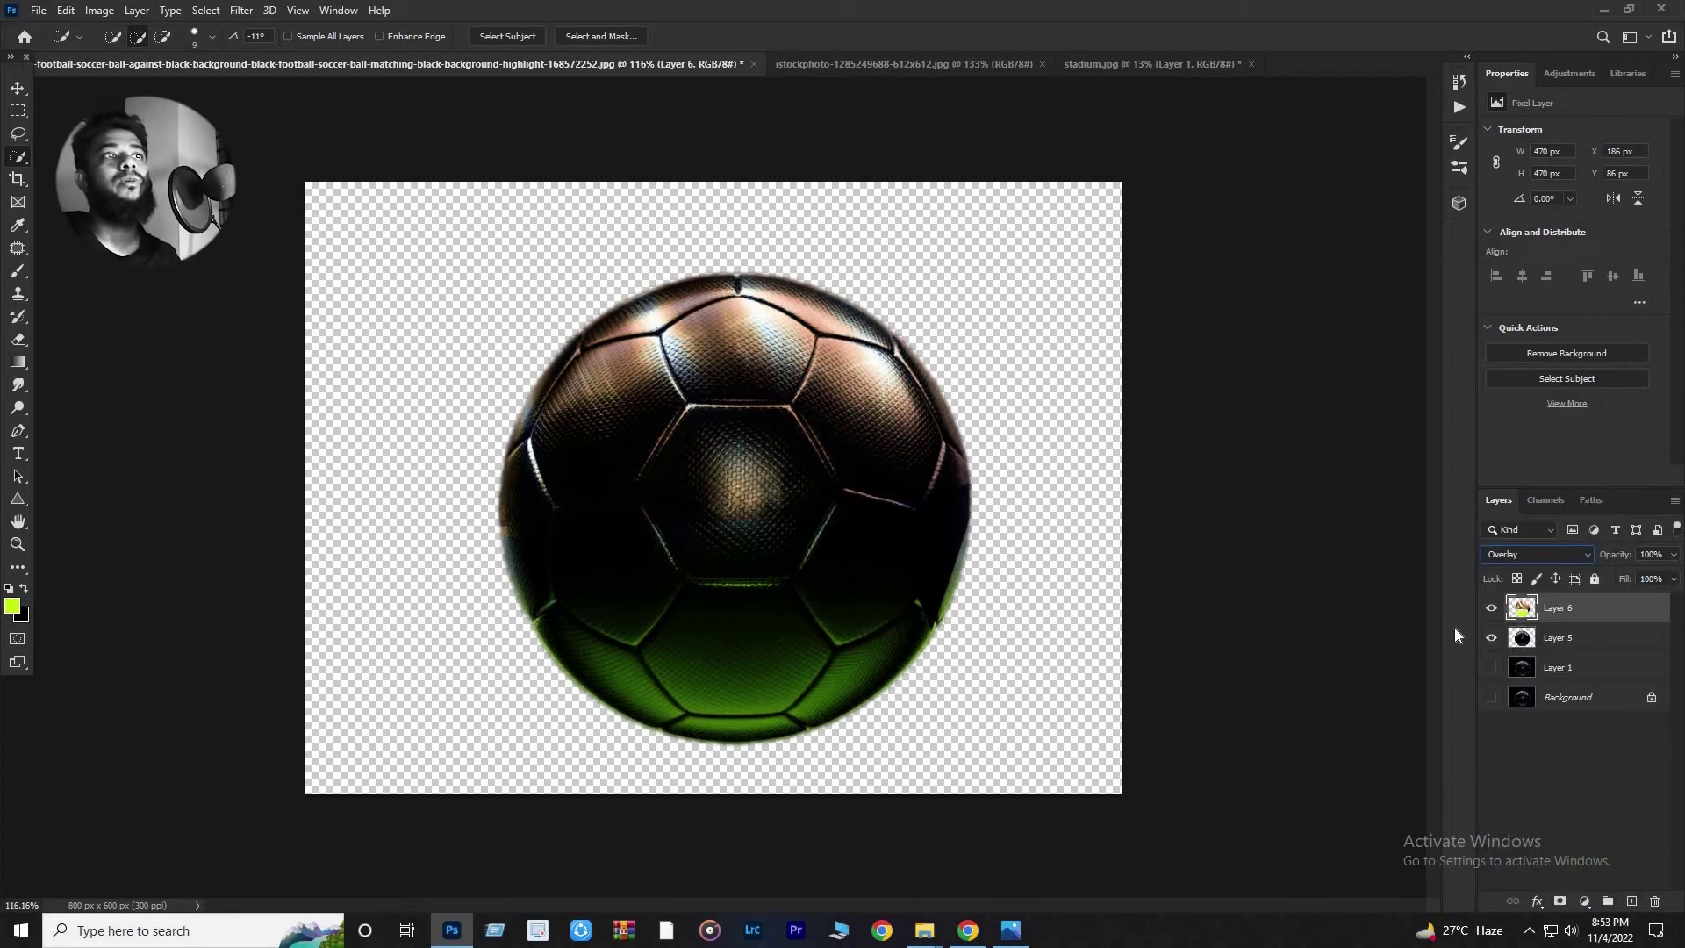
Add a mask to Layer 6 and soften the light over the ball's centre and lower part with a black brush at 27% opacity, 26% flow.
{"action": "left_click", "coordinate": [1561, 902]}
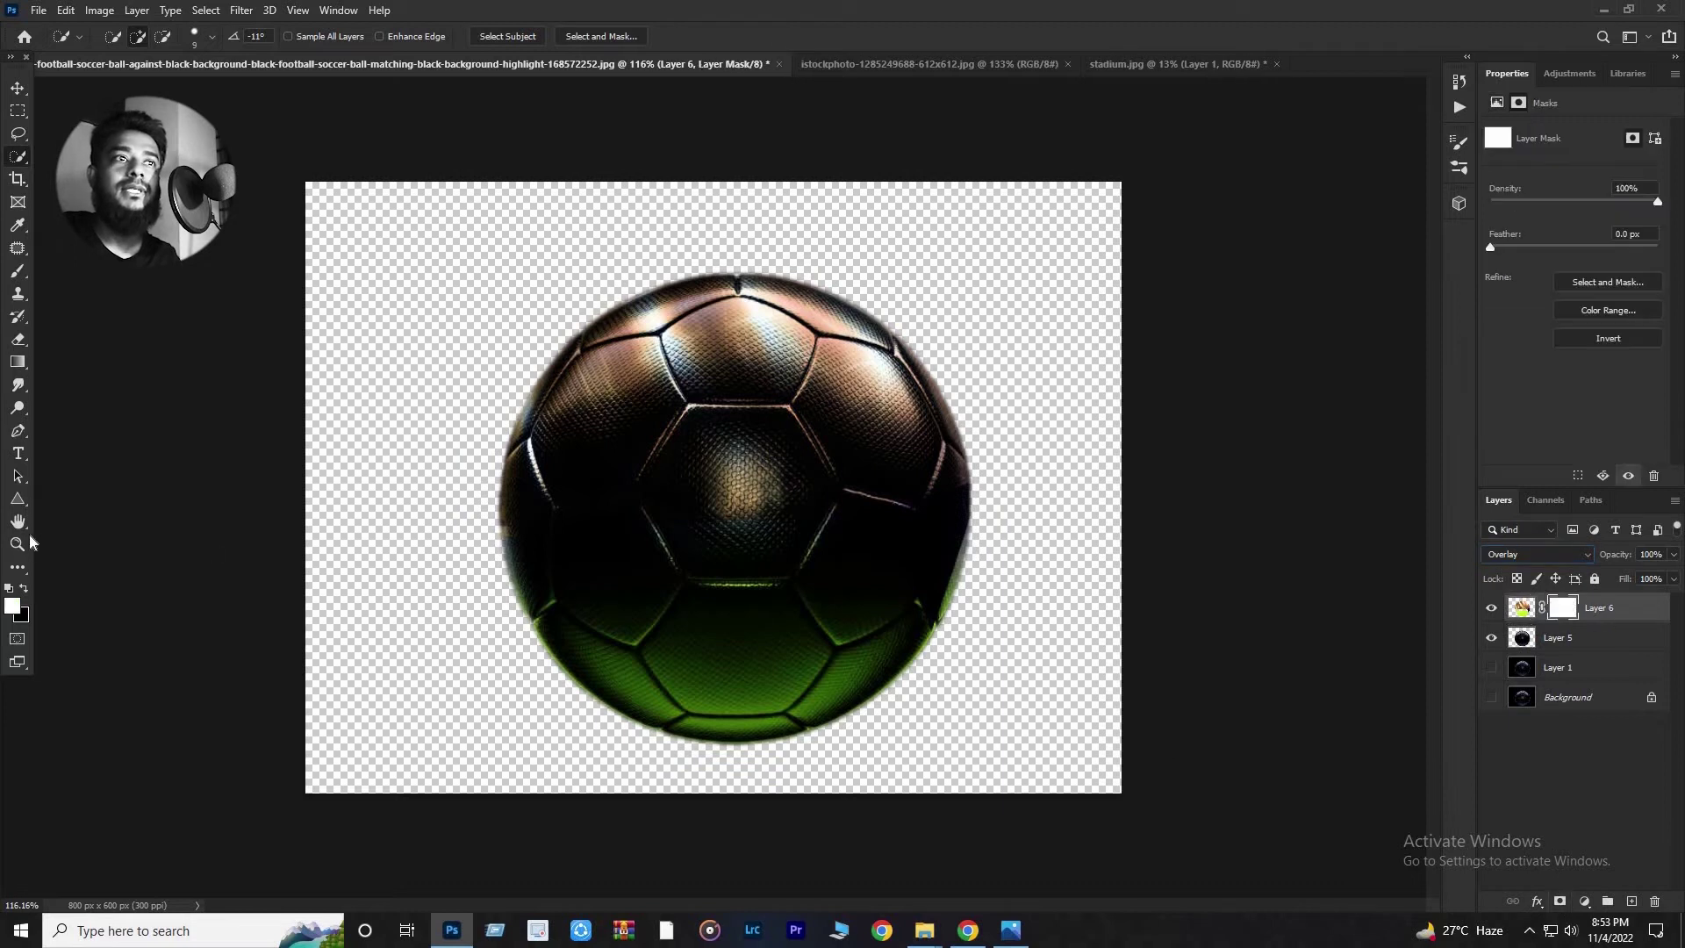
{"action": "left_click", "coordinate": [18, 544]}
{"action": "left_click_drag", "start_coordinate": [726, 558], "coordinate": [835, 546]}
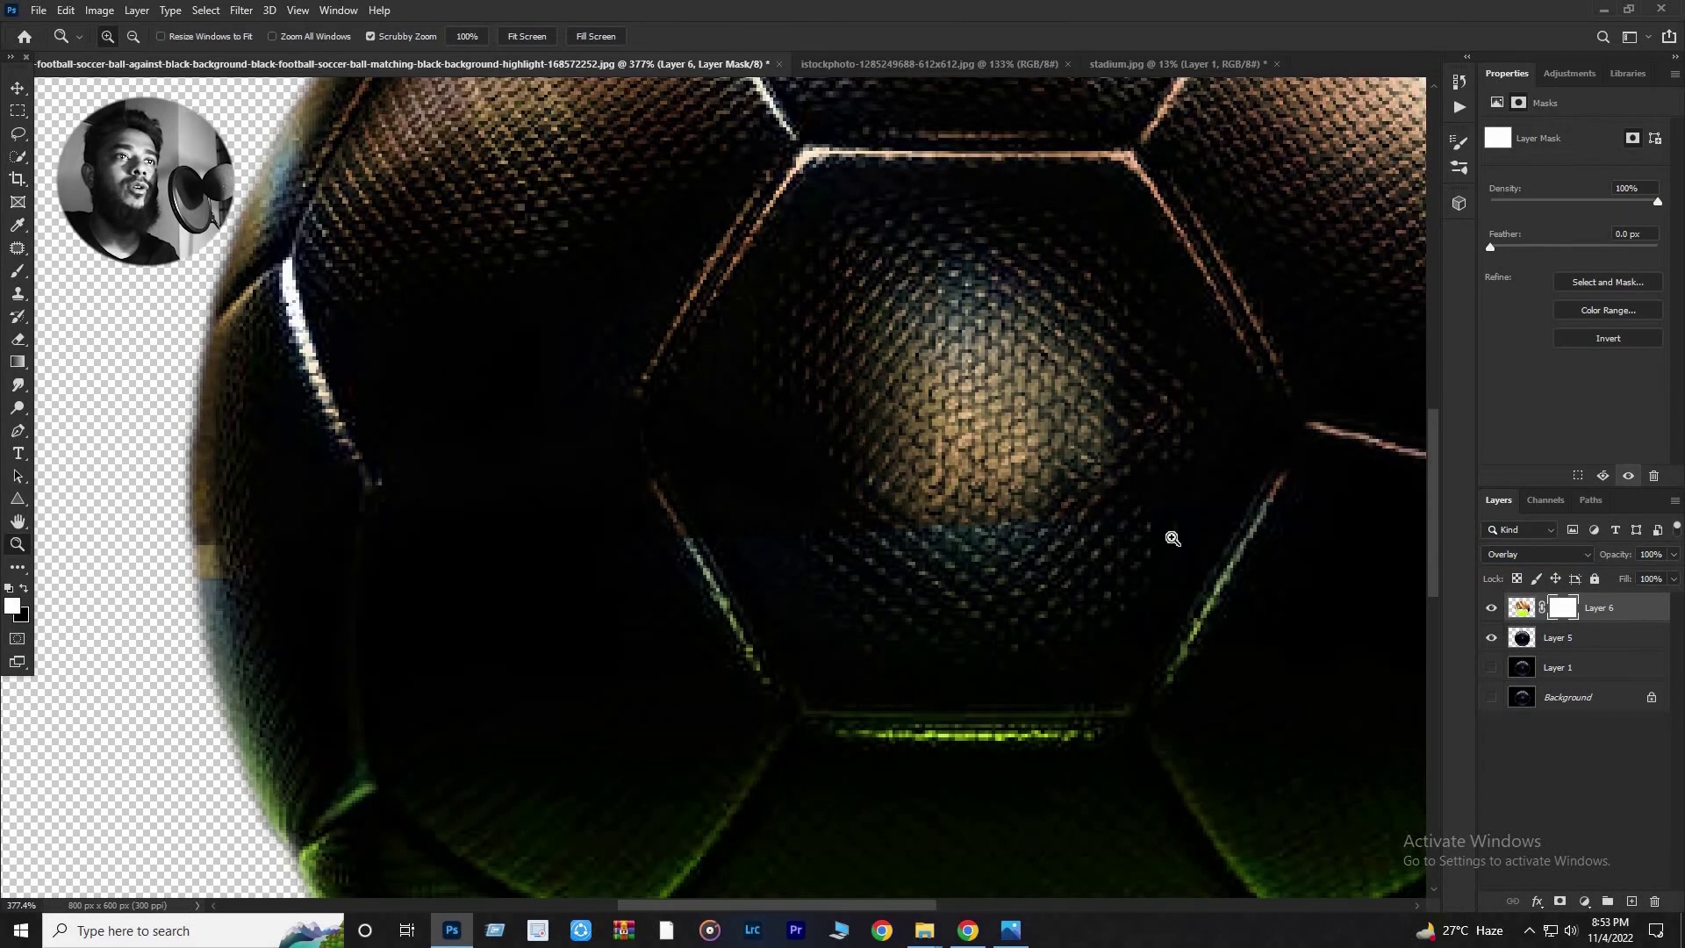
{"action": "left_click_drag", "start_coordinate": [208, 586], "coordinate": [185, 586]}
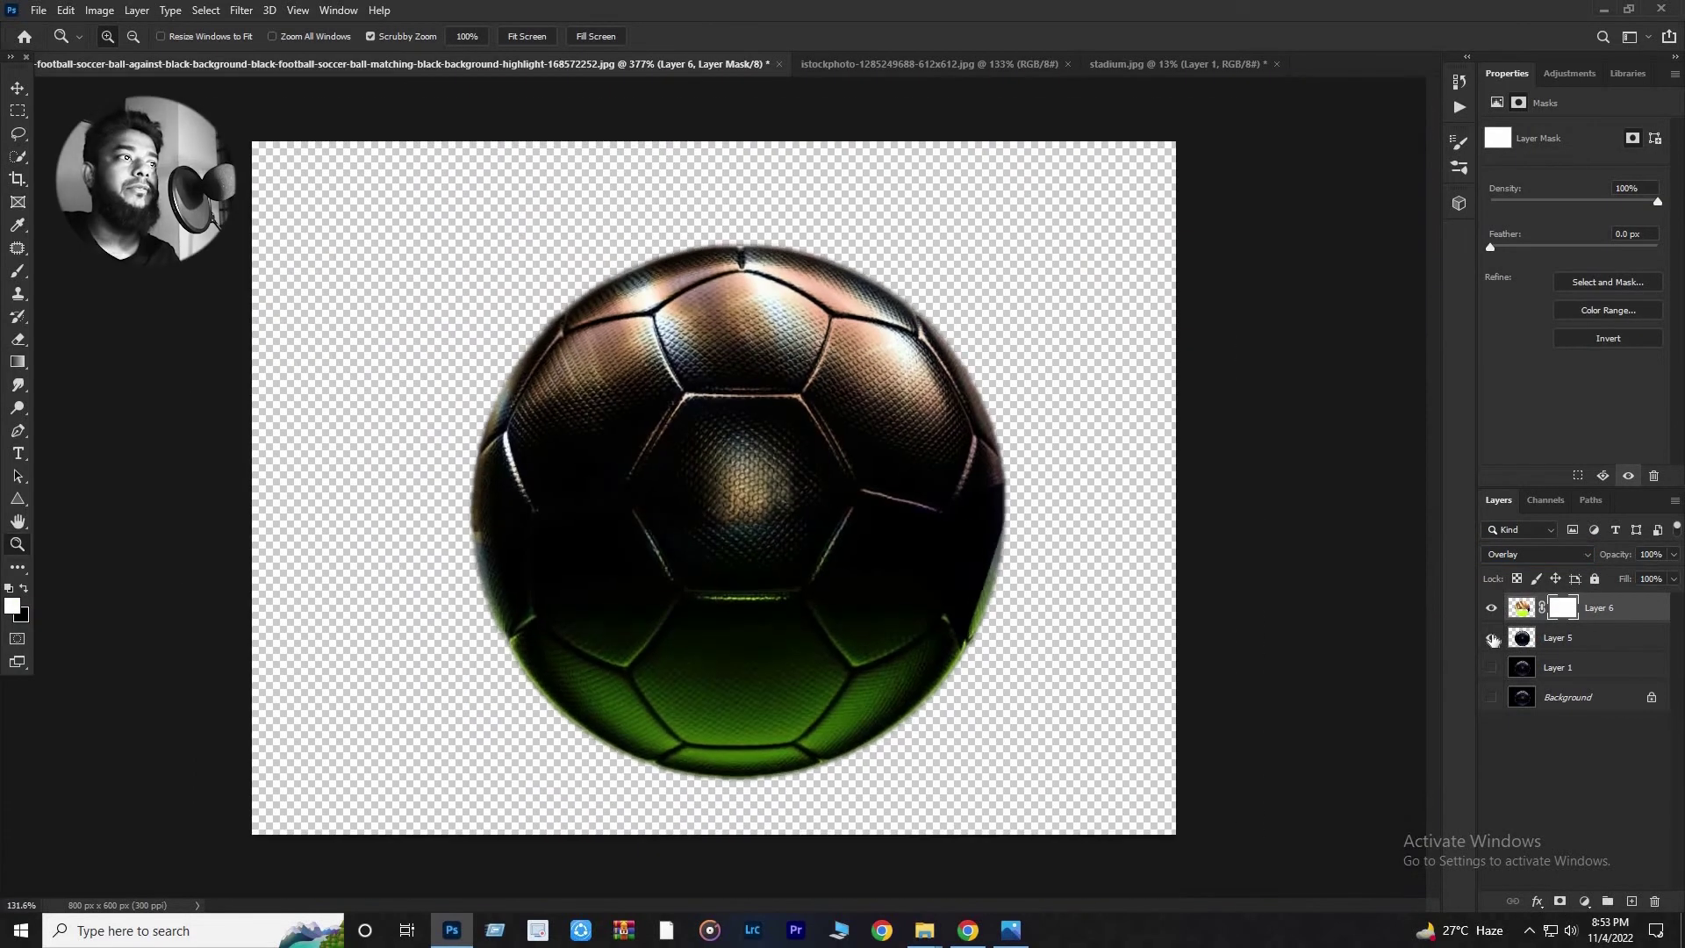
{"action": "left_click", "coordinate": [19, 274]}
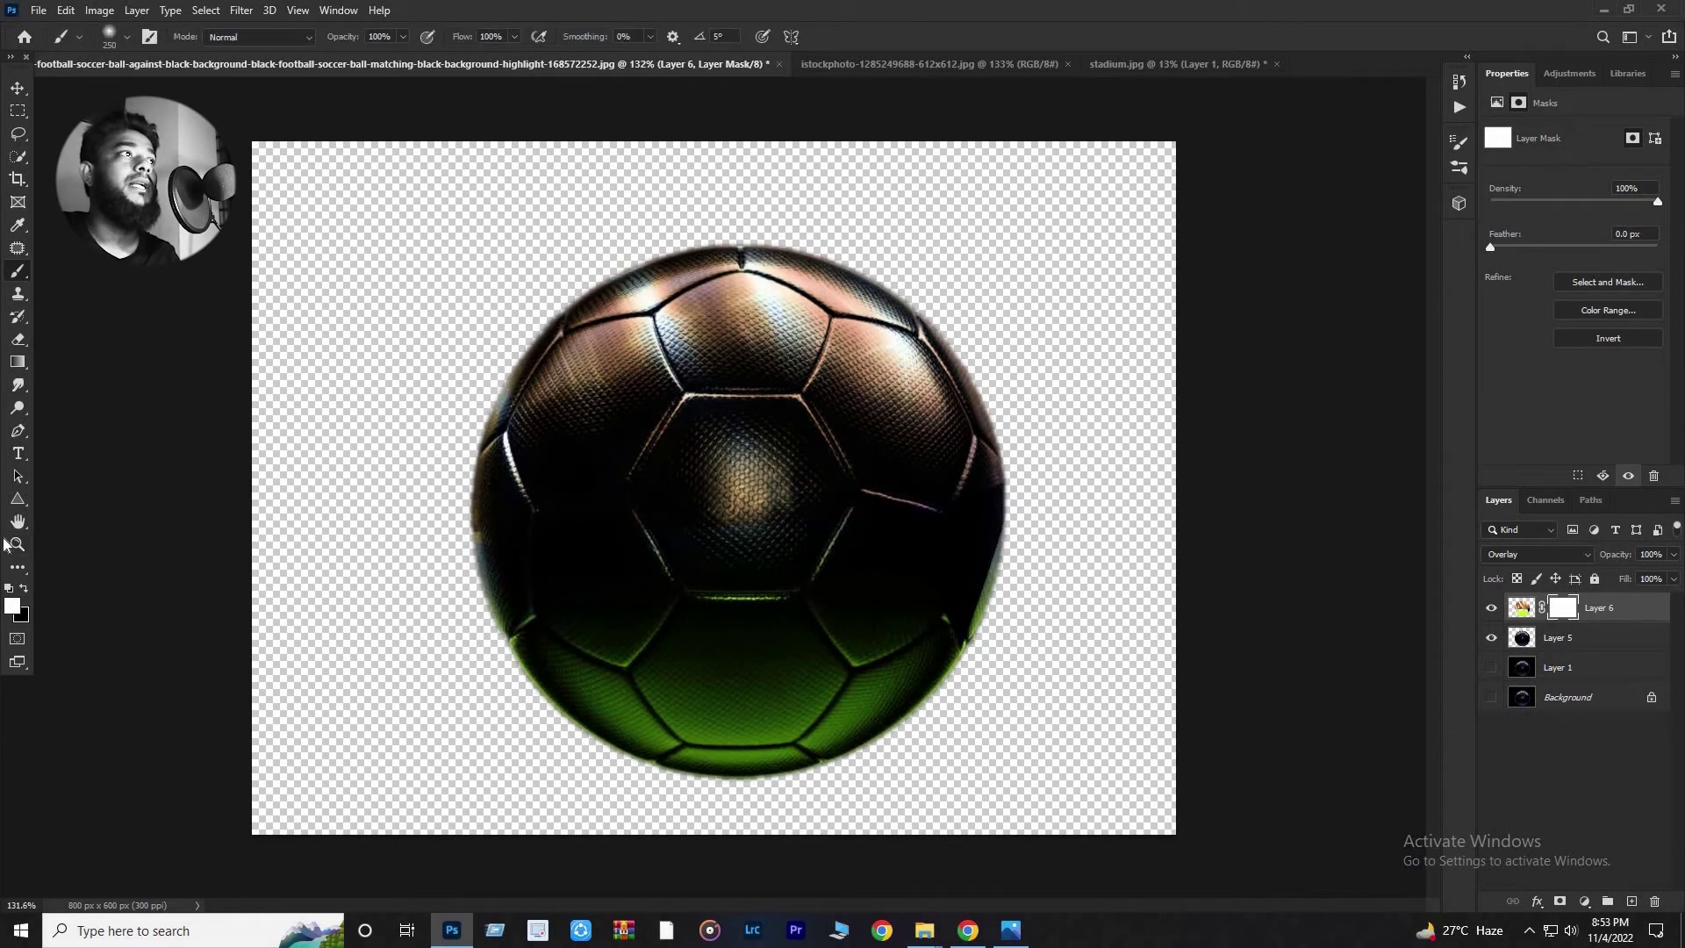
{"action": "left_click", "coordinate": [23, 588]}
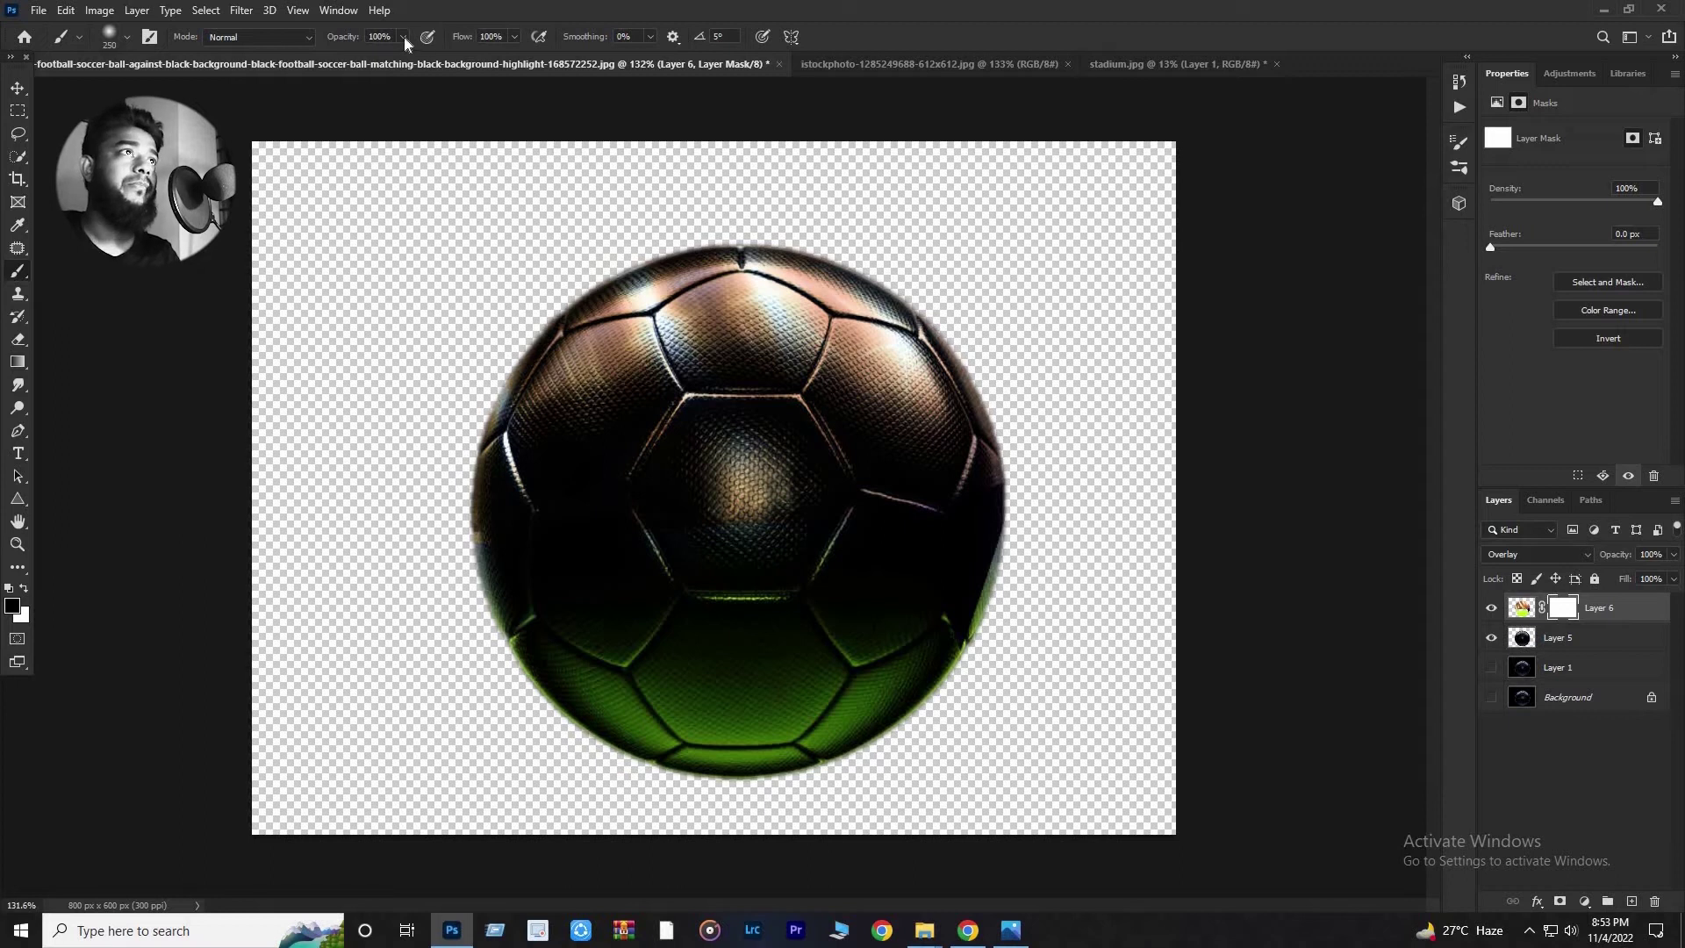
{"action": "left_click_drag", "start_coordinate": [513, 37], "coordinate": [453, 56]}
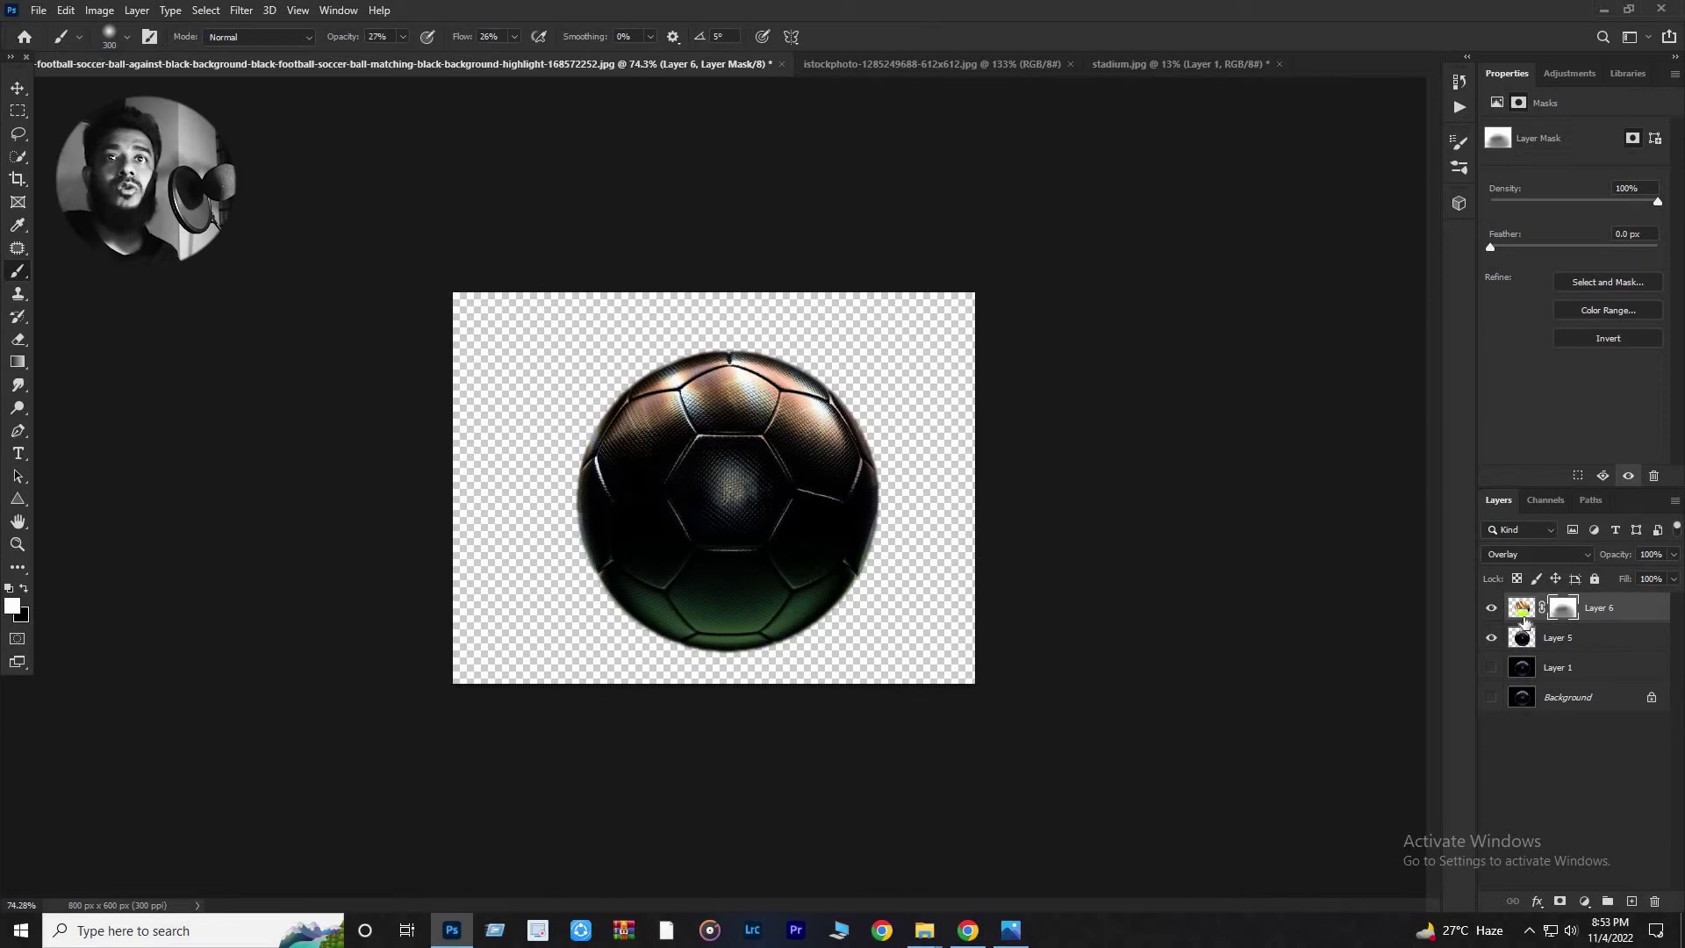
{"action": "left_click", "coordinate": [1524, 614]}
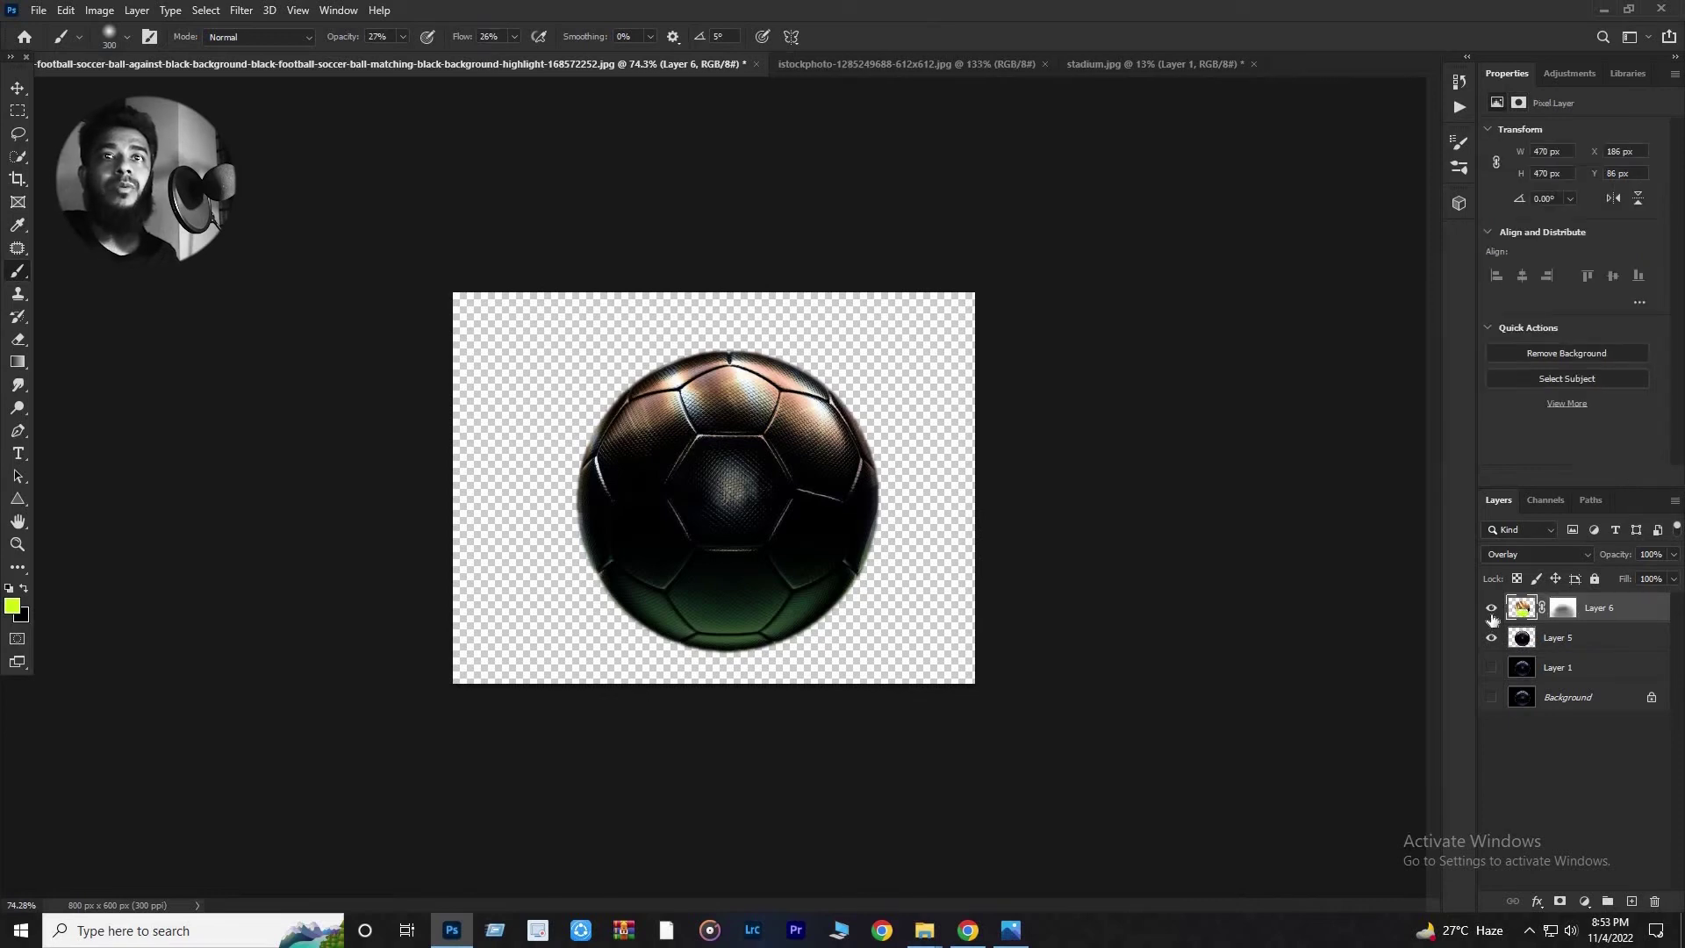
Compare the ball with and without the light layer, Layer 6, and merge it with Layer 5.
{"action": "left_click", "coordinate": [1492, 612]}
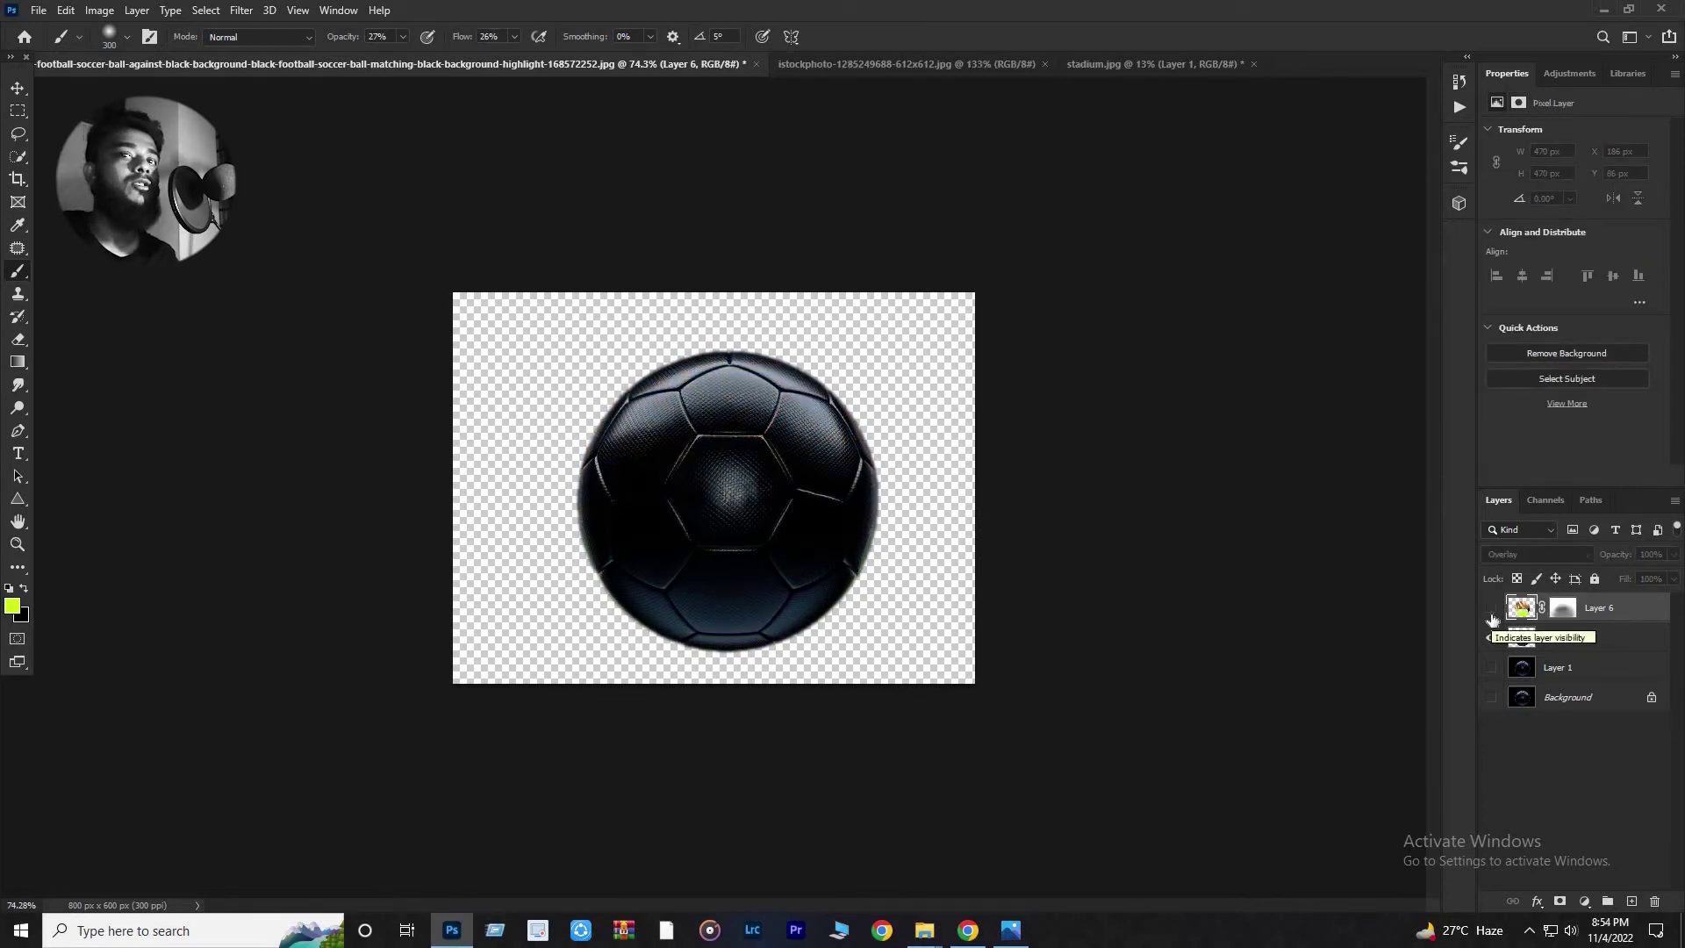
{"action": "left_click", "coordinate": [1492, 615]}
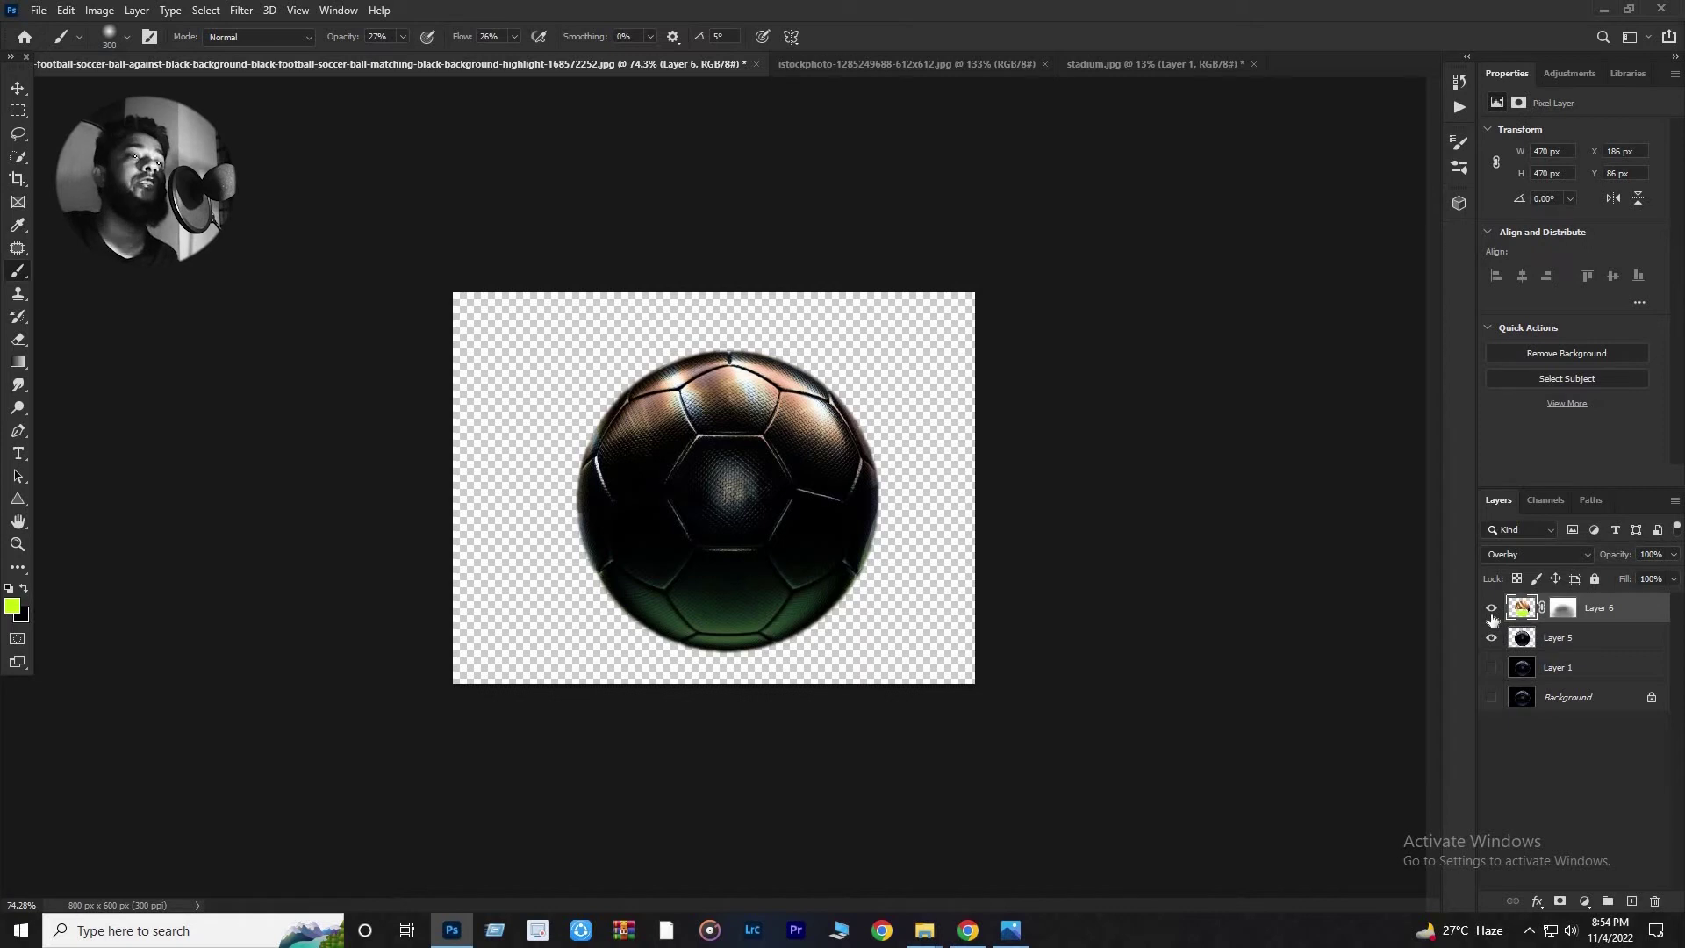
{"action": "left_click", "coordinate": [1525, 643], "text": "shift"}
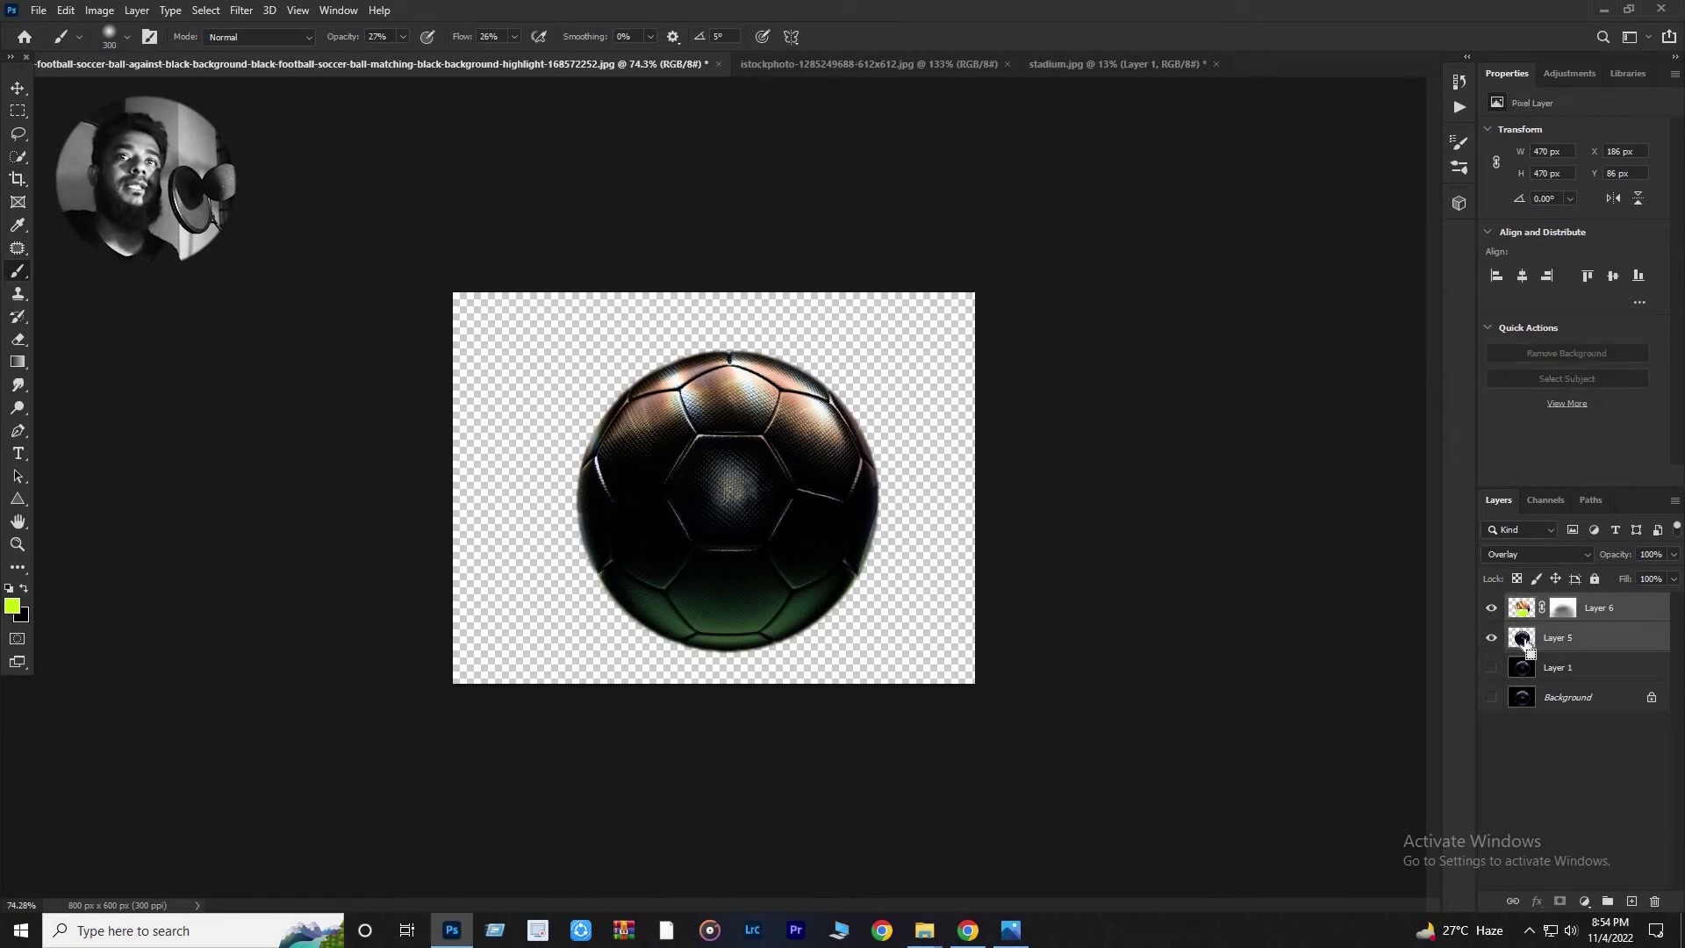
{"action": "key", "text": "ctrl+e"}
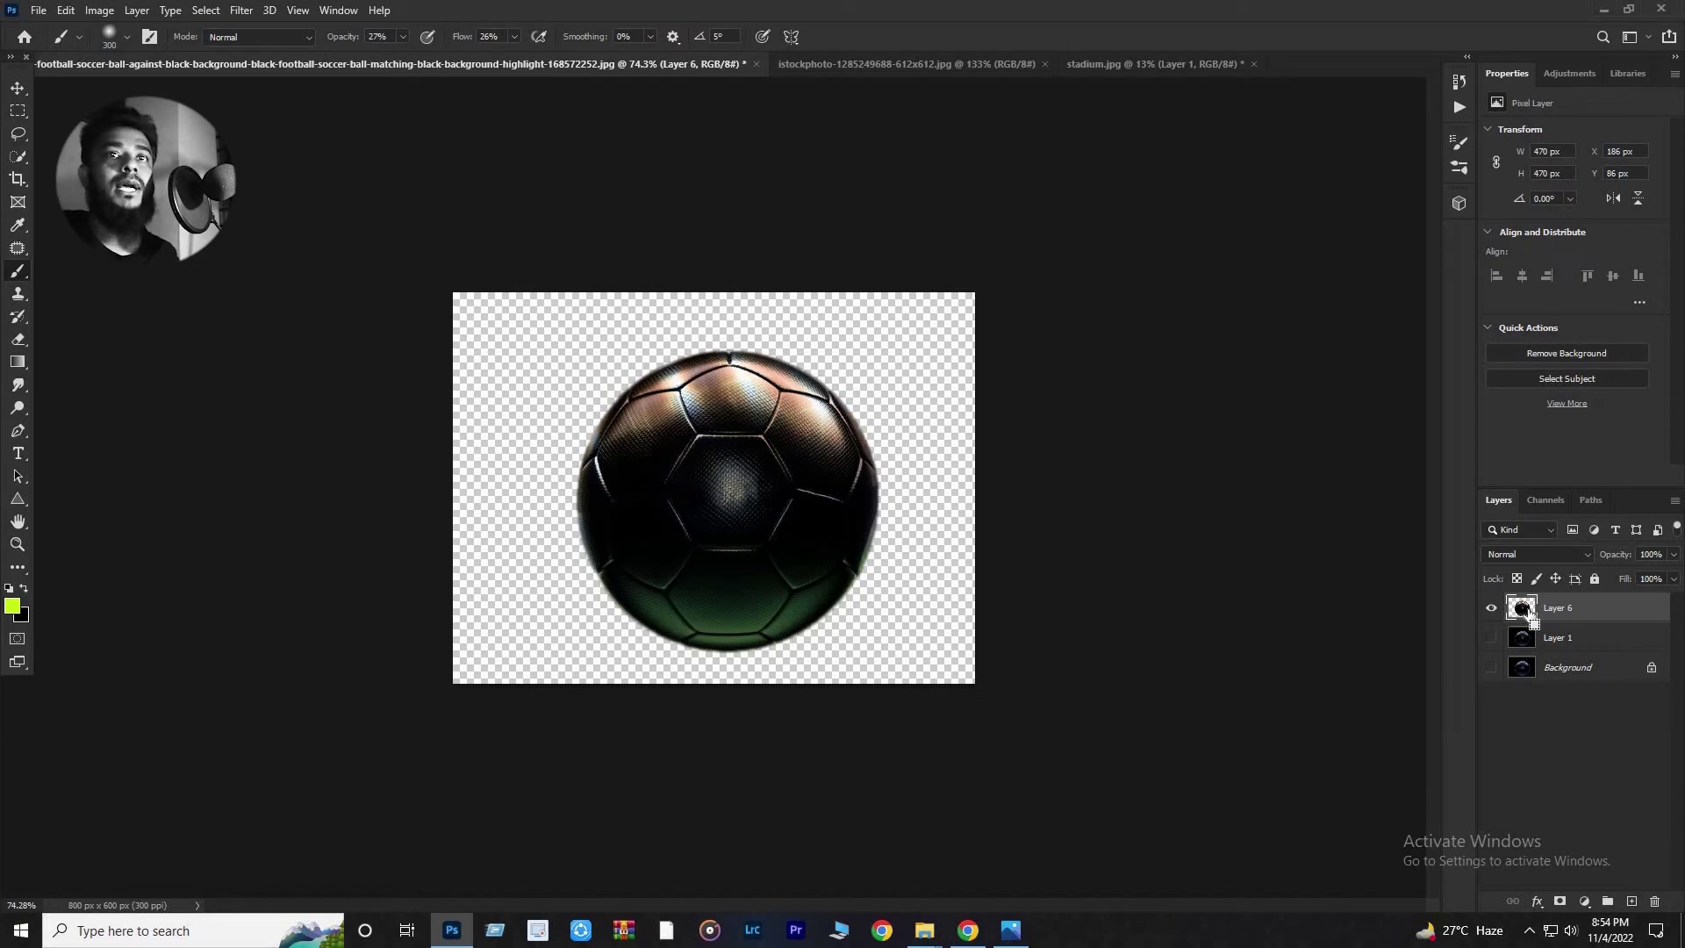
Bring the merged ball into stadium.jpg as a new layer and move it into the crowd area left of the man.
{"action": "left_click", "coordinate": [921, 64]}
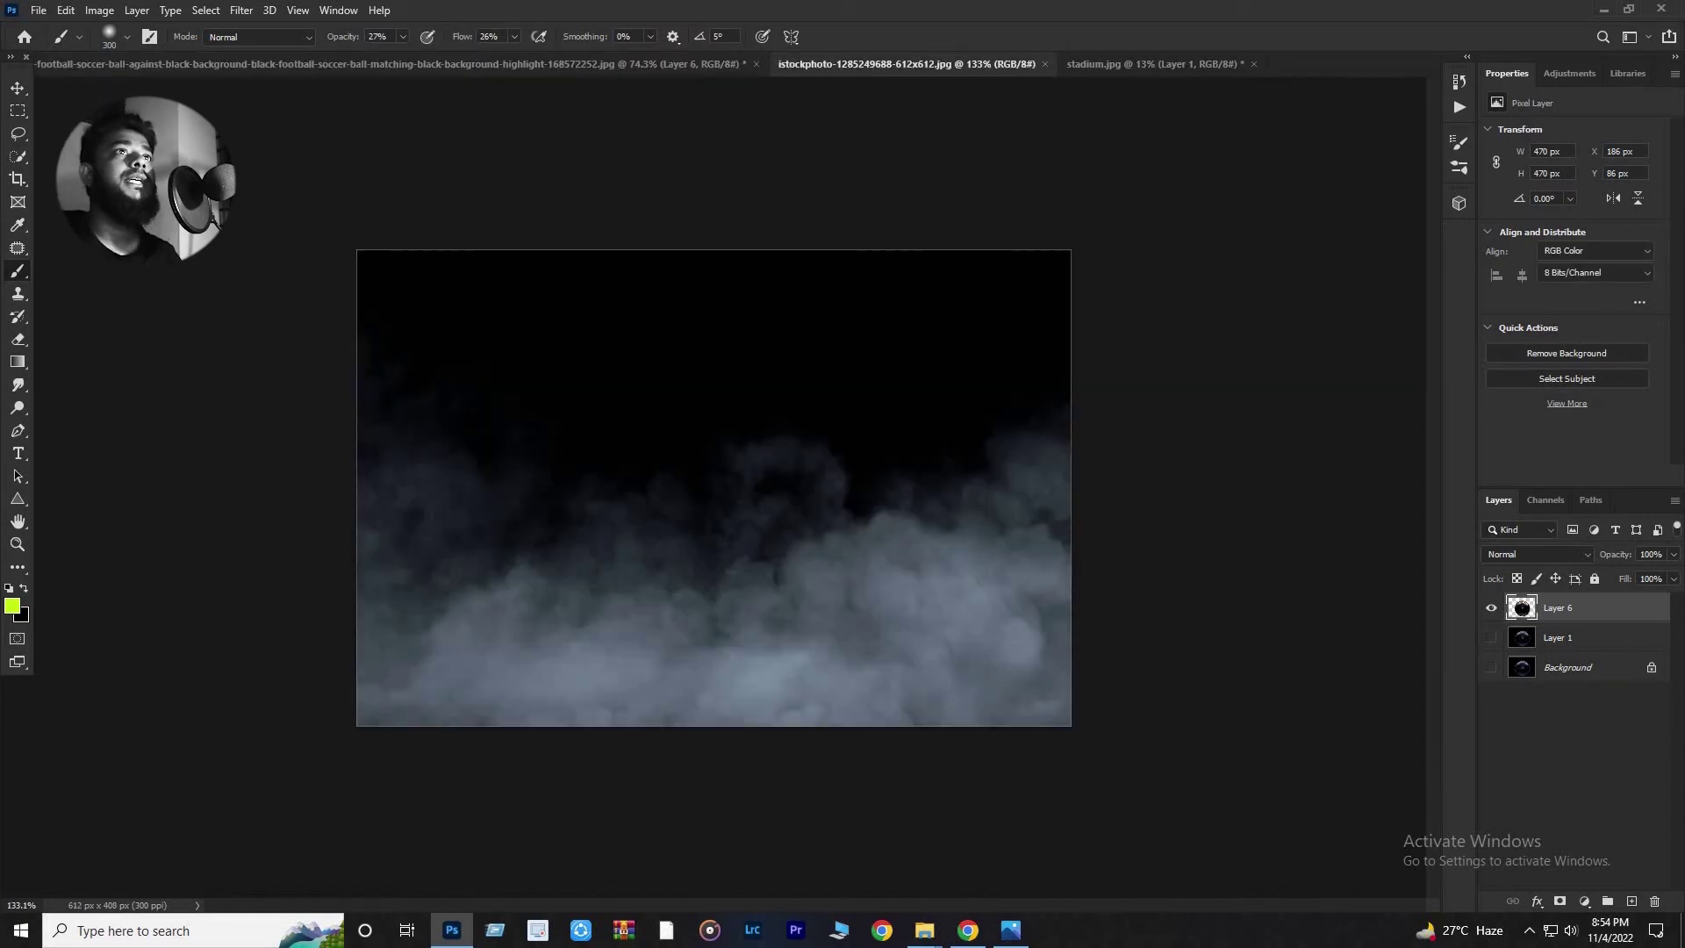
{"action": "left_click", "coordinate": [1138, 67]}
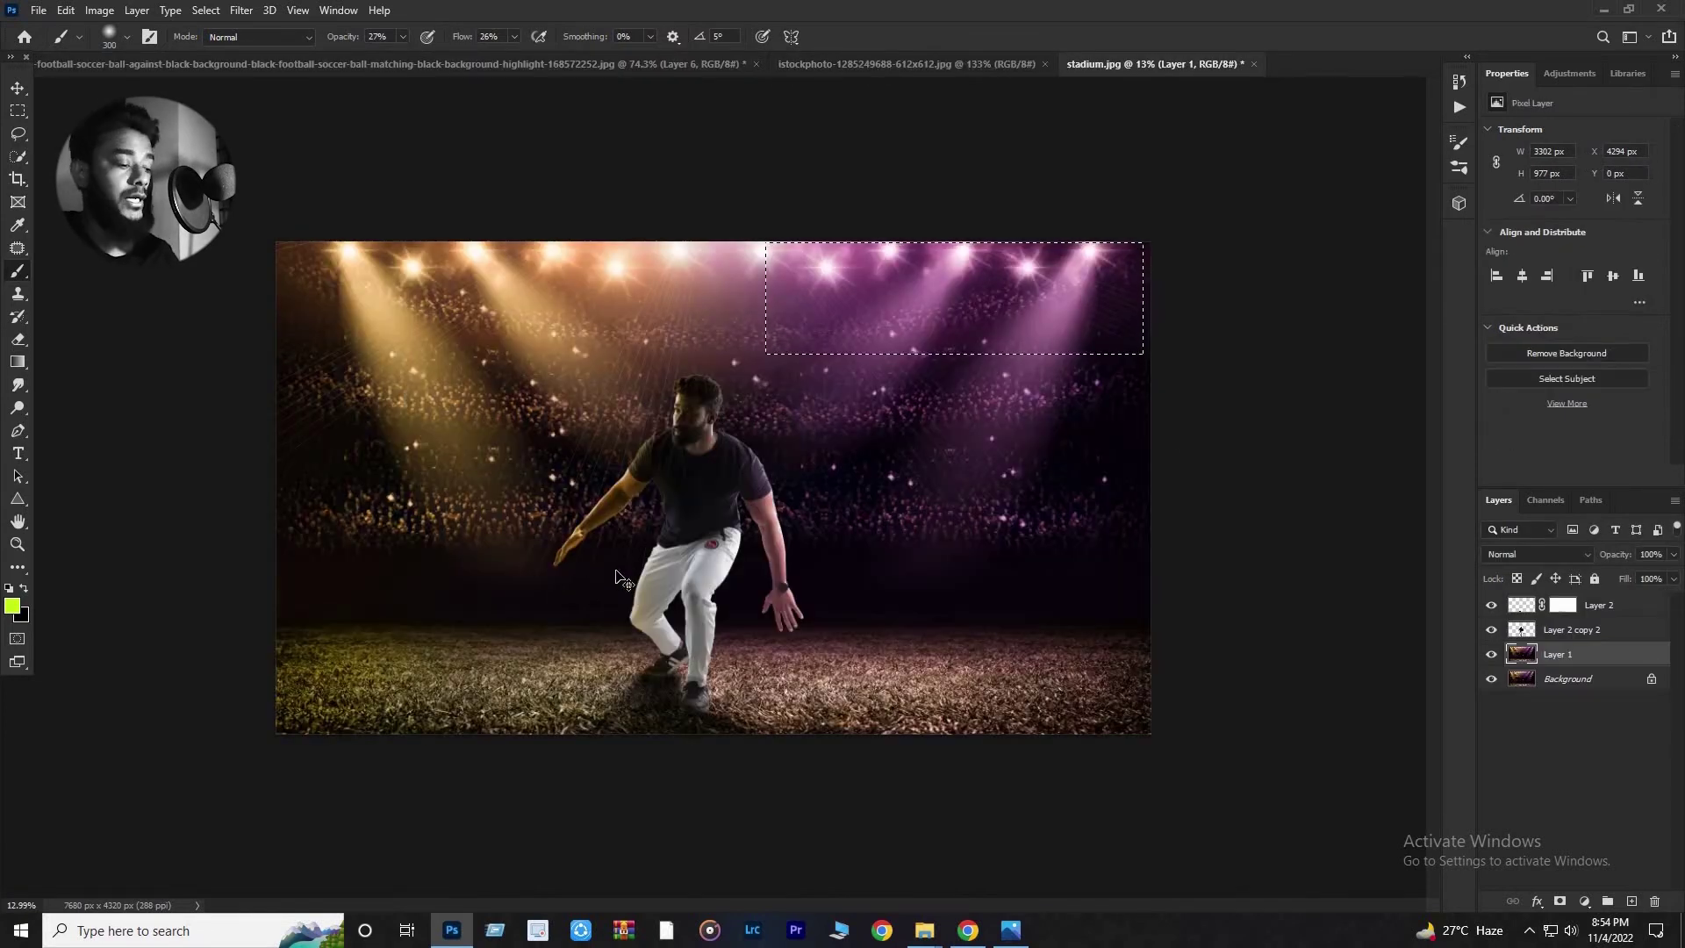
{"action": "left_click_drag", "start_coordinate": [619, 578], "coordinate": [622, 580]}
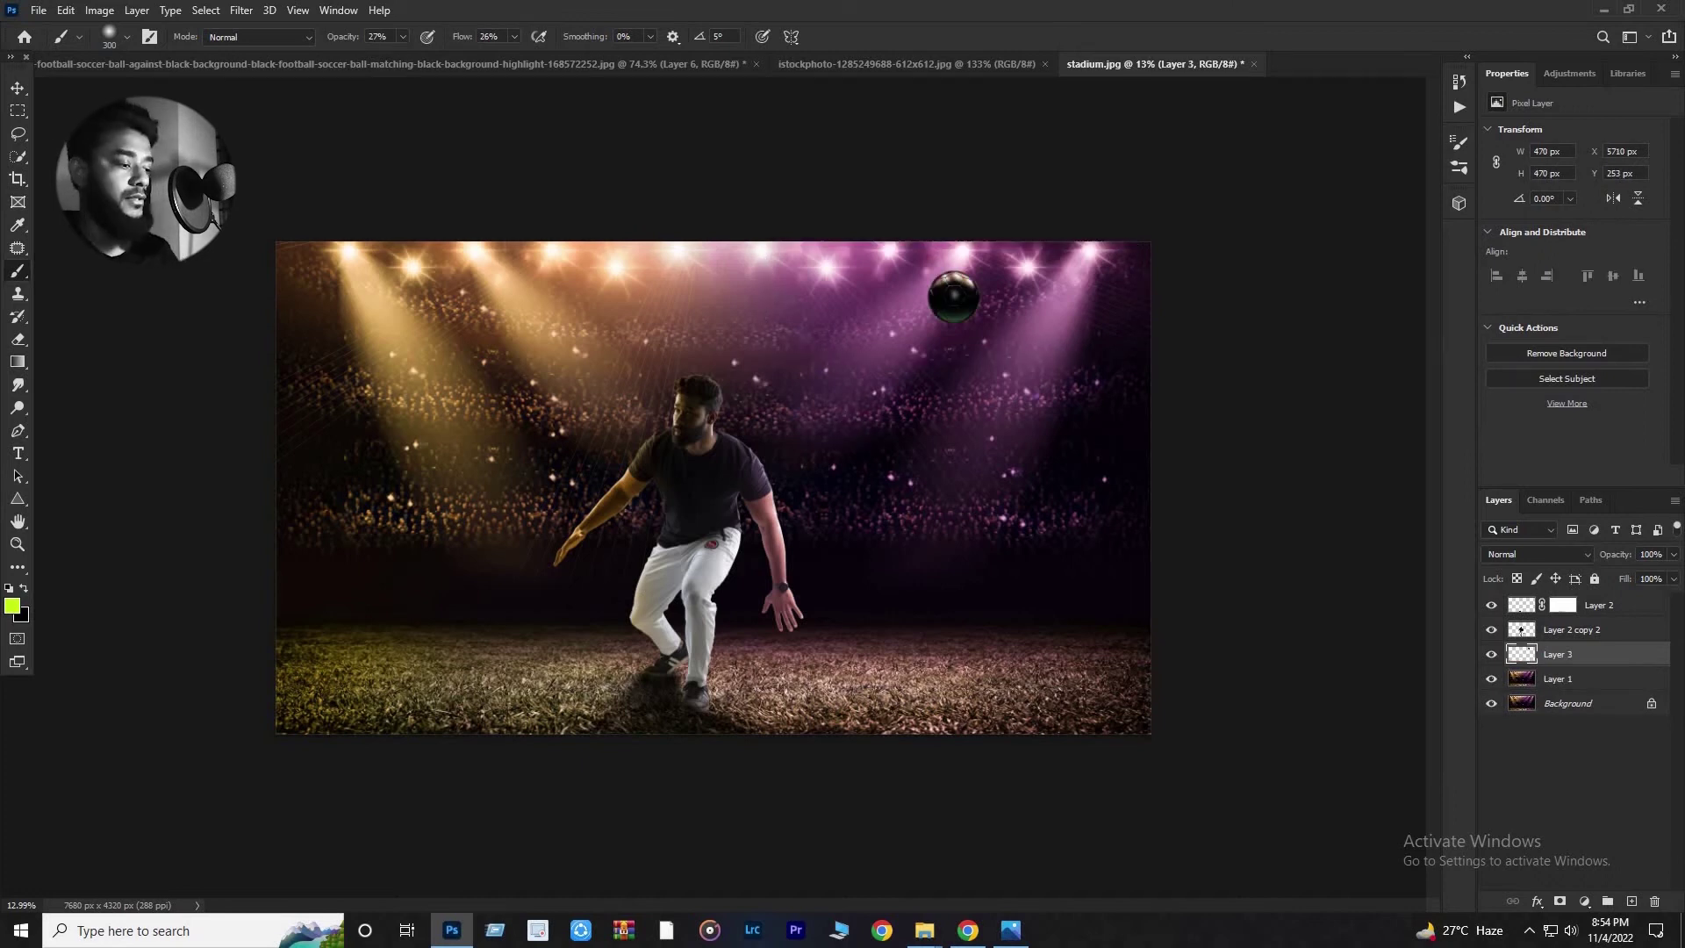
{"action": "key", "text": "v"}
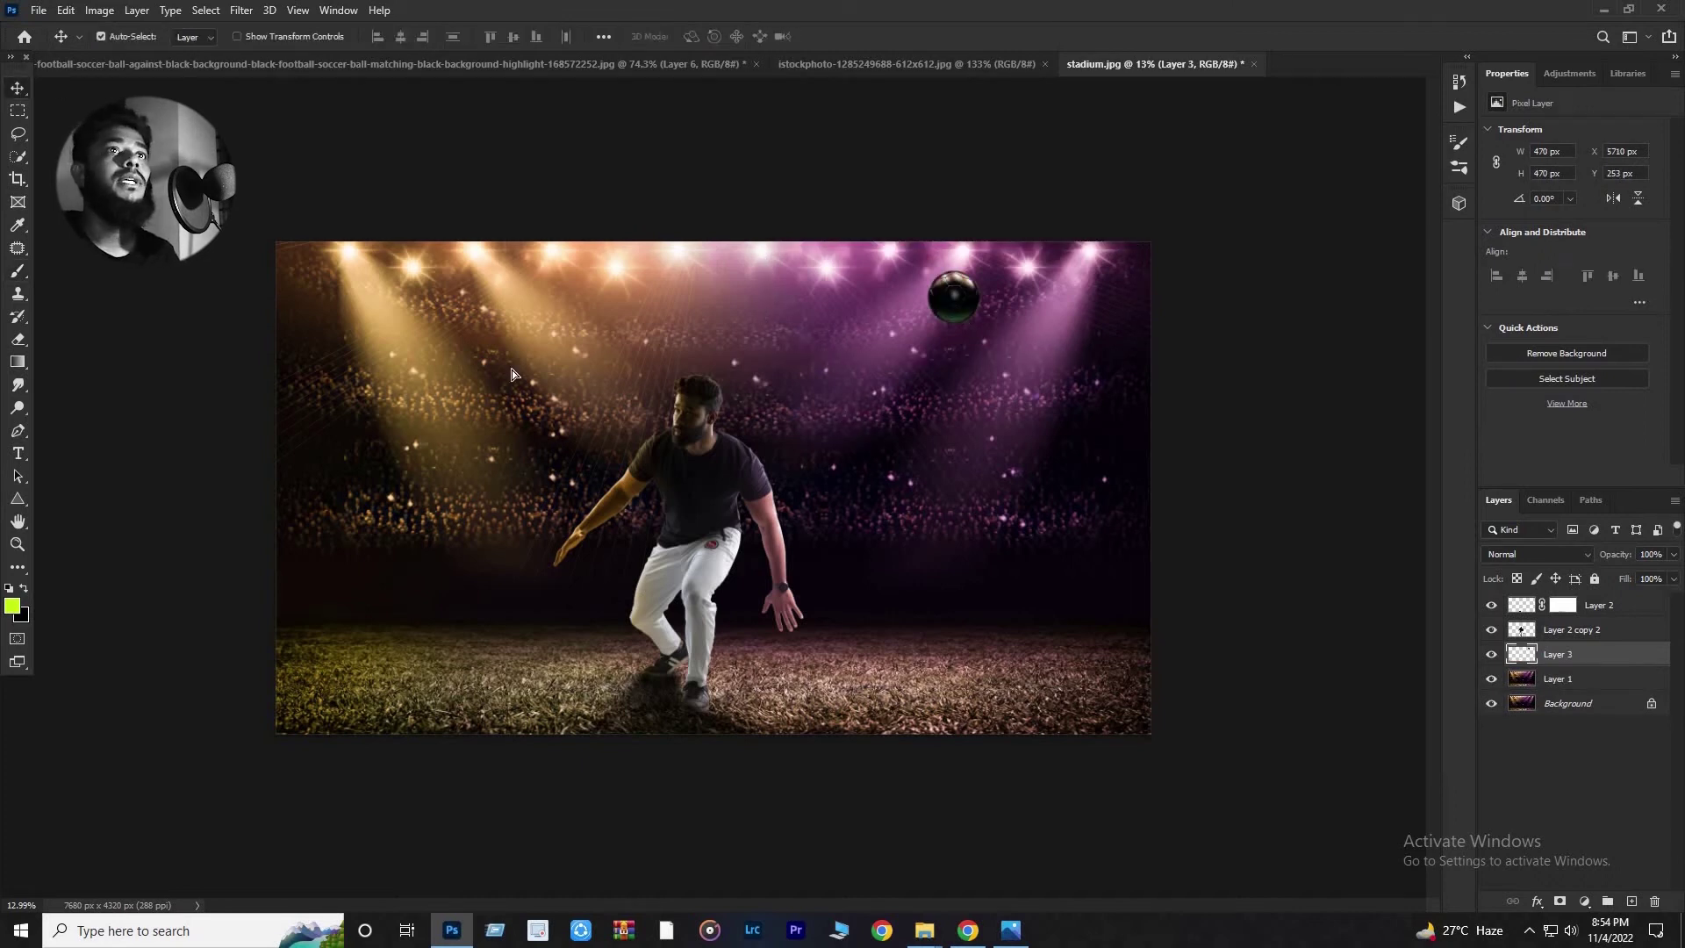
{"action": "left_click_drag", "start_coordinate": [512, 375], "coordinate": [418, 443]}
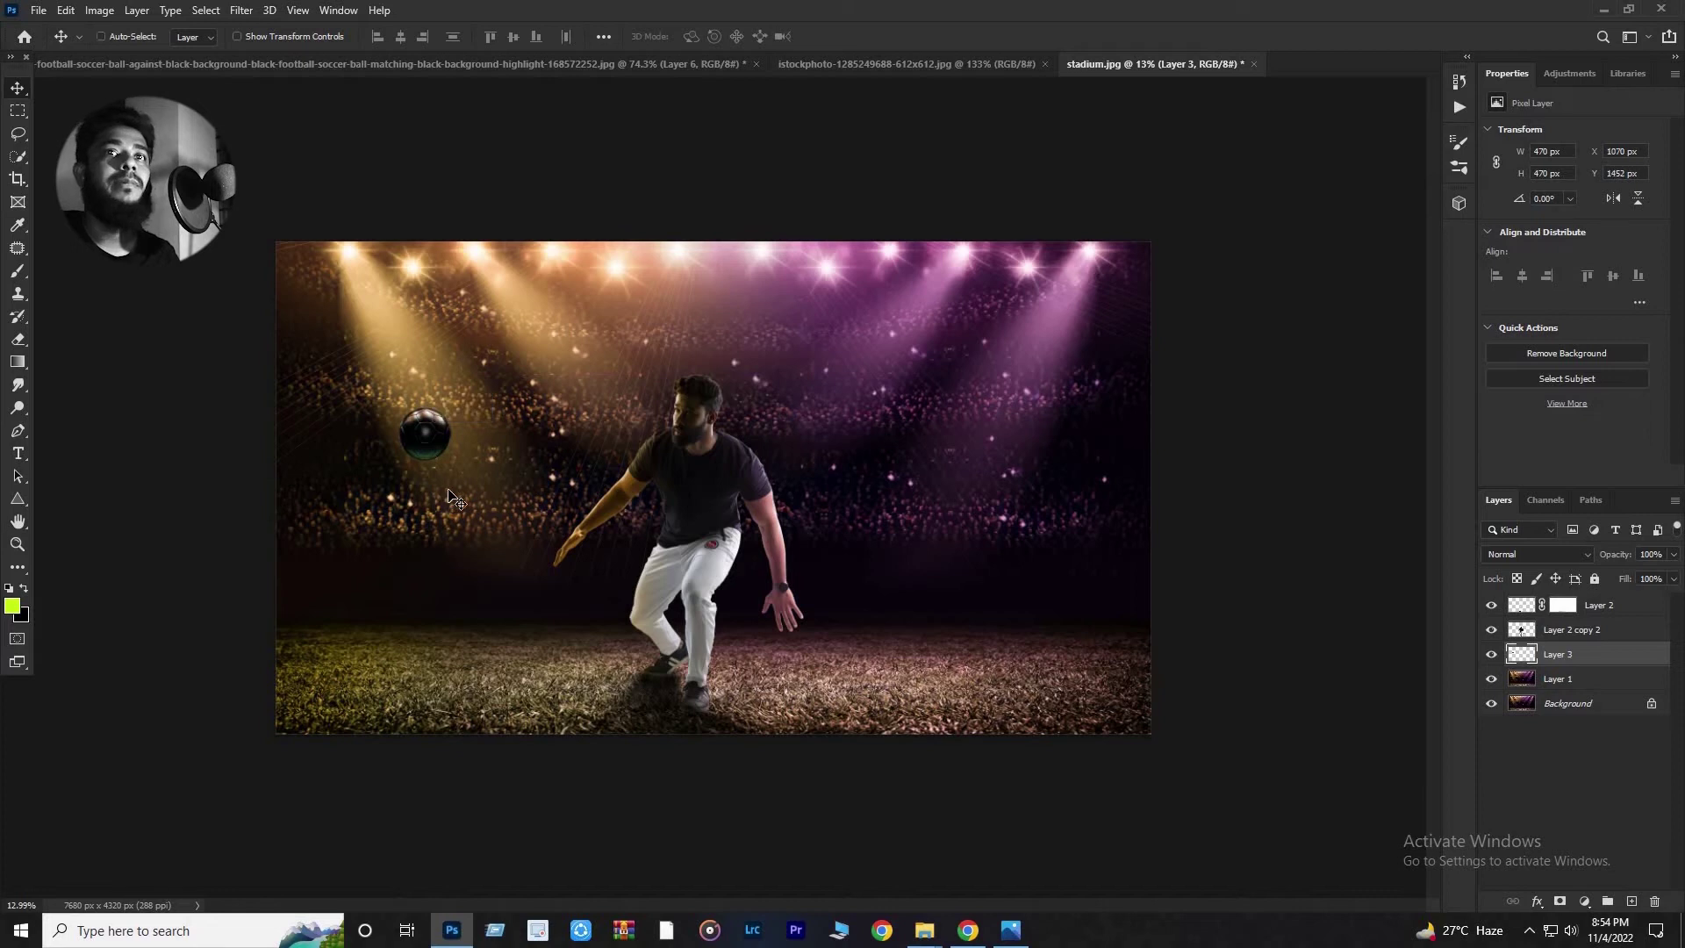
Scale the ball to about 160% width and 150% height and position it higher in the yellow light beams.
{"action": "key", "text": "ctrl+t"}
{"action": "mouse_move", "coordinate": [457, 400]}
{"action": "left_mouse_down"}
{"action": "mouse_move", "coordinate": [486, 376]}
{"action": "mouse_move", "coordinate": [389, 372]}
{"action": "mouse_move", "coordinate": [426, 389]}
{"action": "left_mouse_up"}
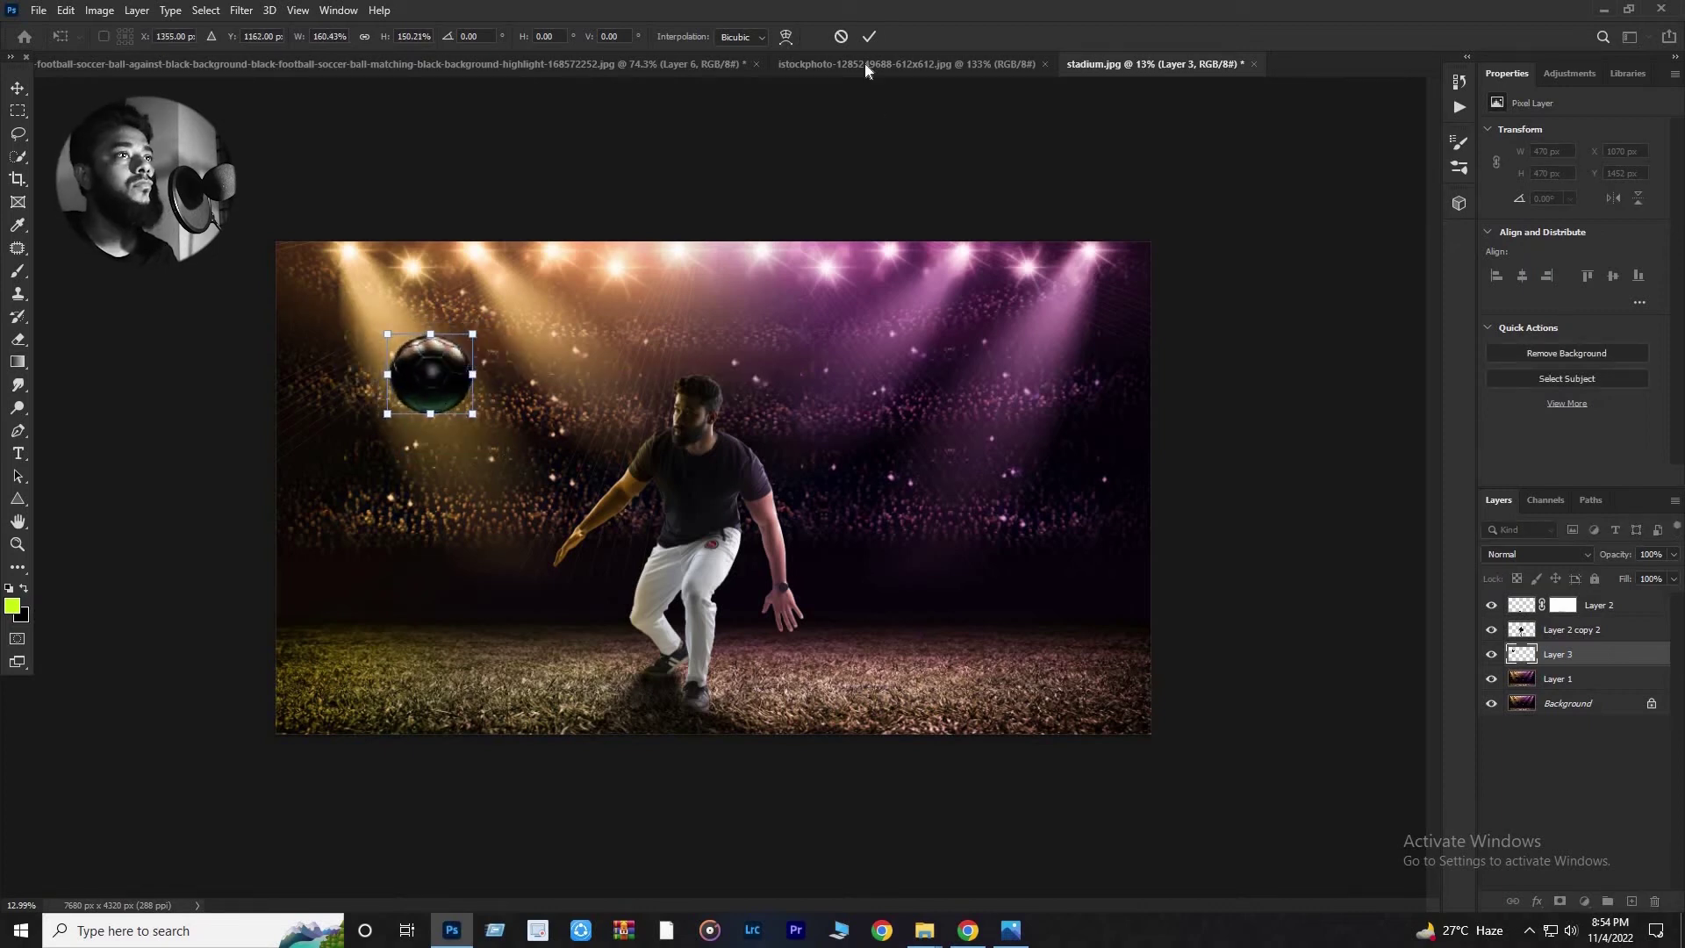
{"action": "left_click", "coordinate": [868, 37]}
{"action": "scroll", "coordinate": [467, 475], "scroll_direction": "down", "scroll_amount": 2}
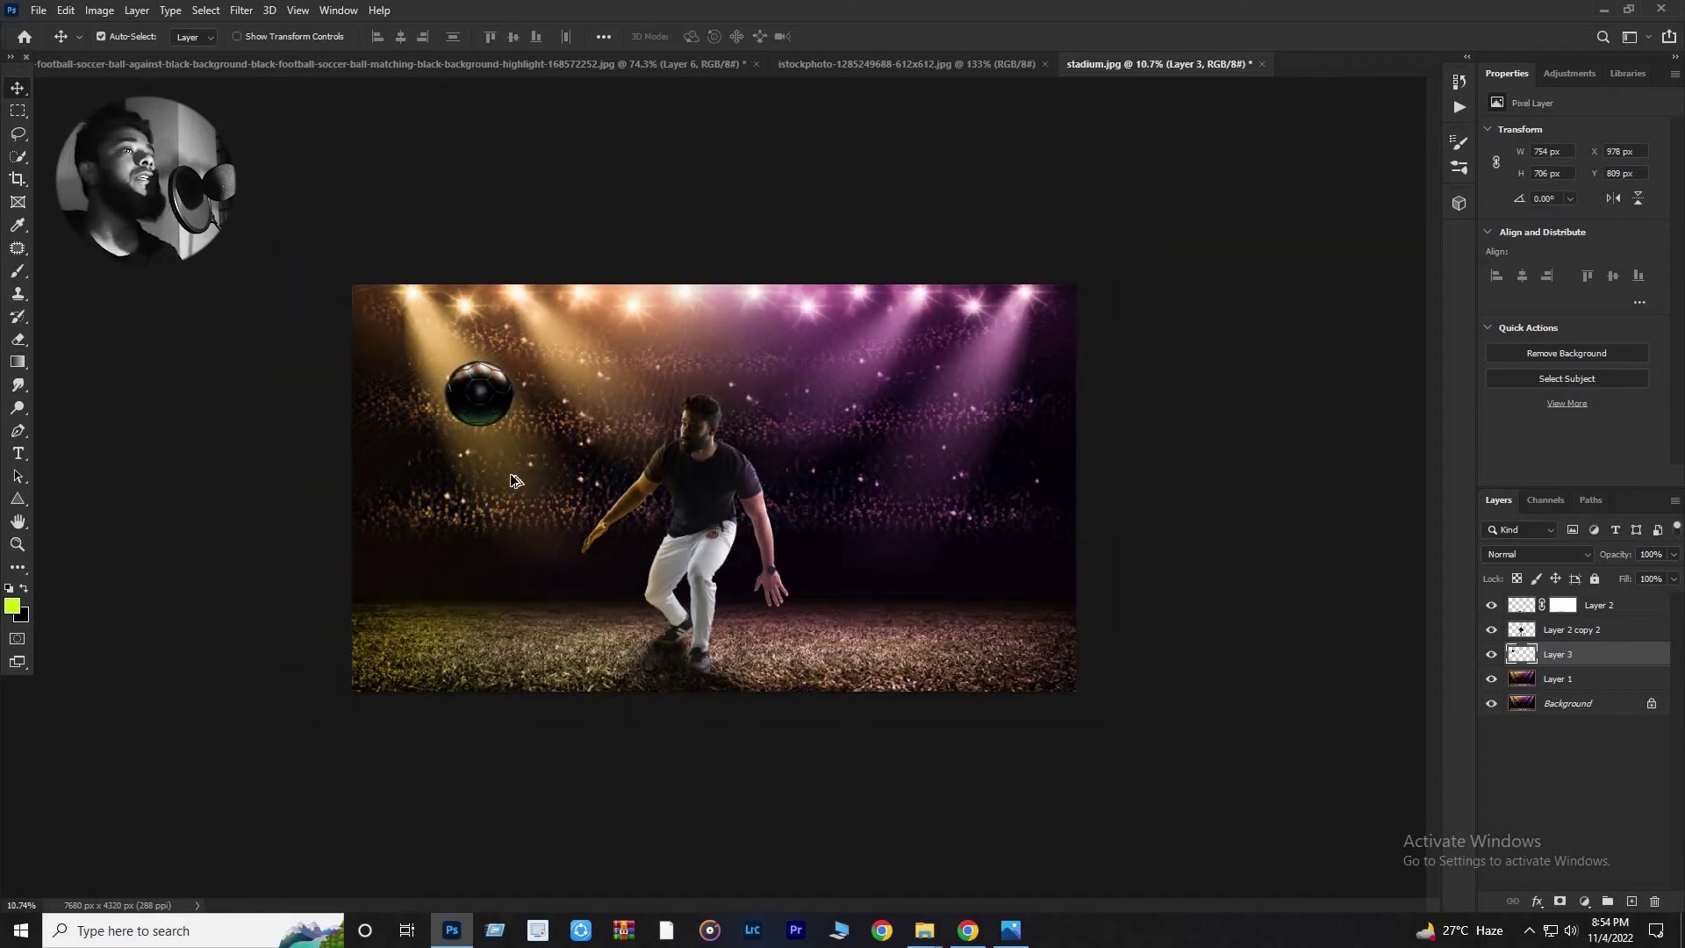
{"action": "scroll", "coordinate": [561, 545], "scroll_direction": "up", "scroll_amount": 2}
{"action": "scroll", "coordinate": [626, 607], "scroll_direction": "down", "scroll_amount": 3}
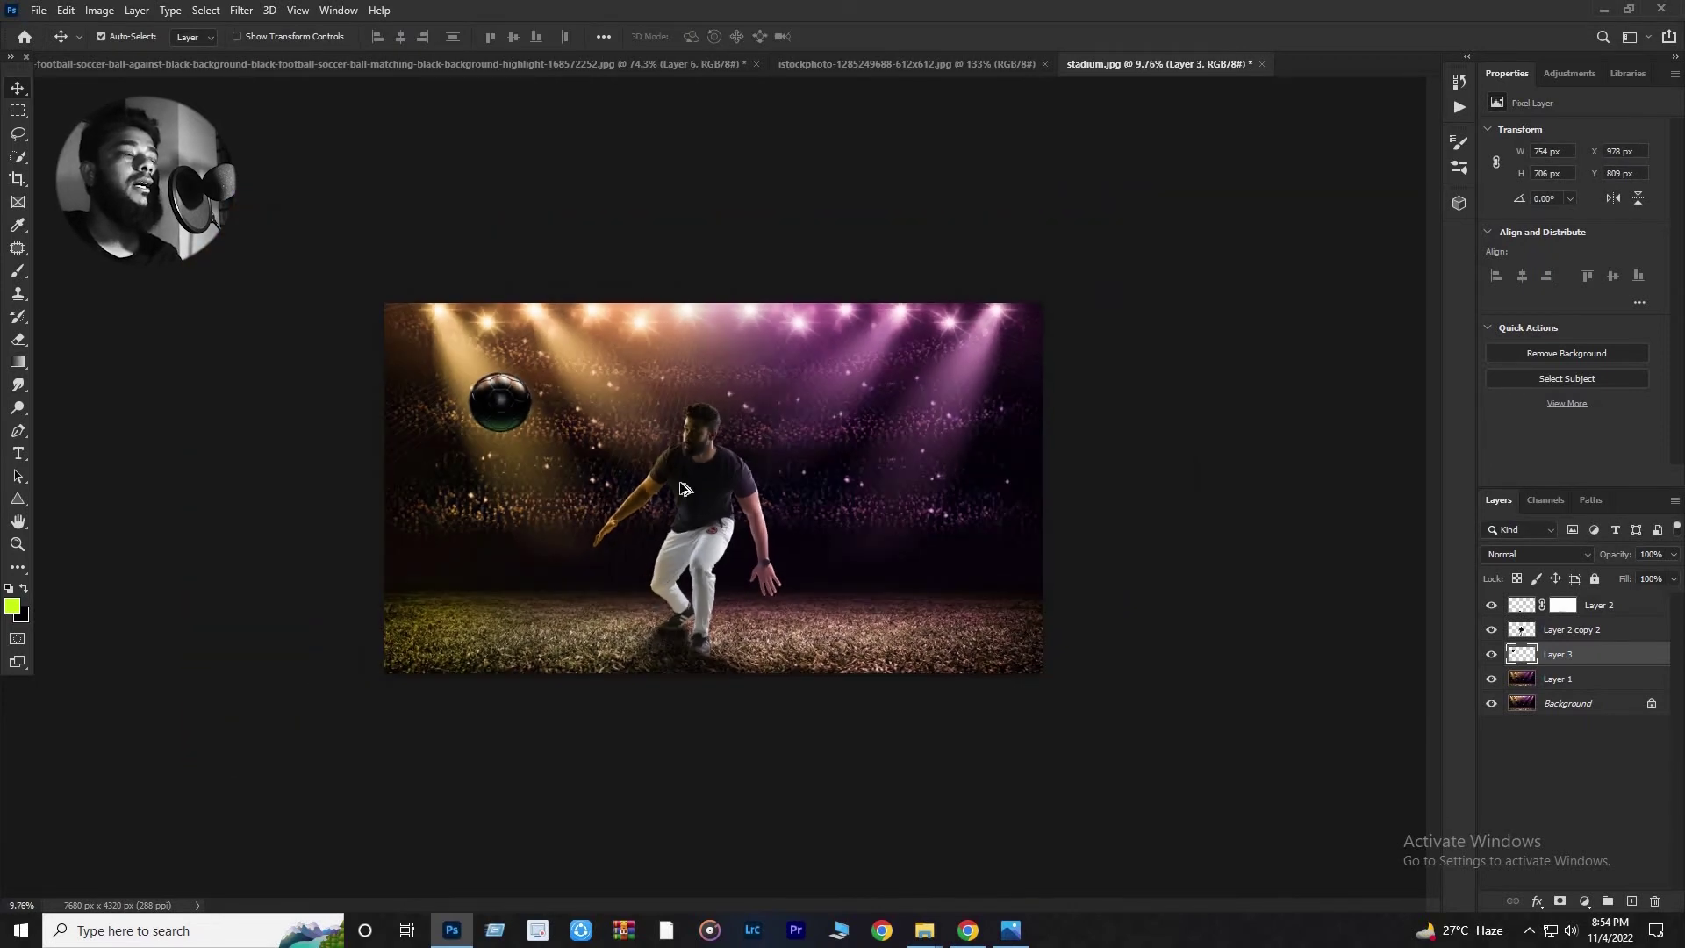
Bring the smoke image from the istockphoto document into stadium.jpg and move its layer to the top of the stack.
{"action": "left_click", "coordinate": [919, 63]}
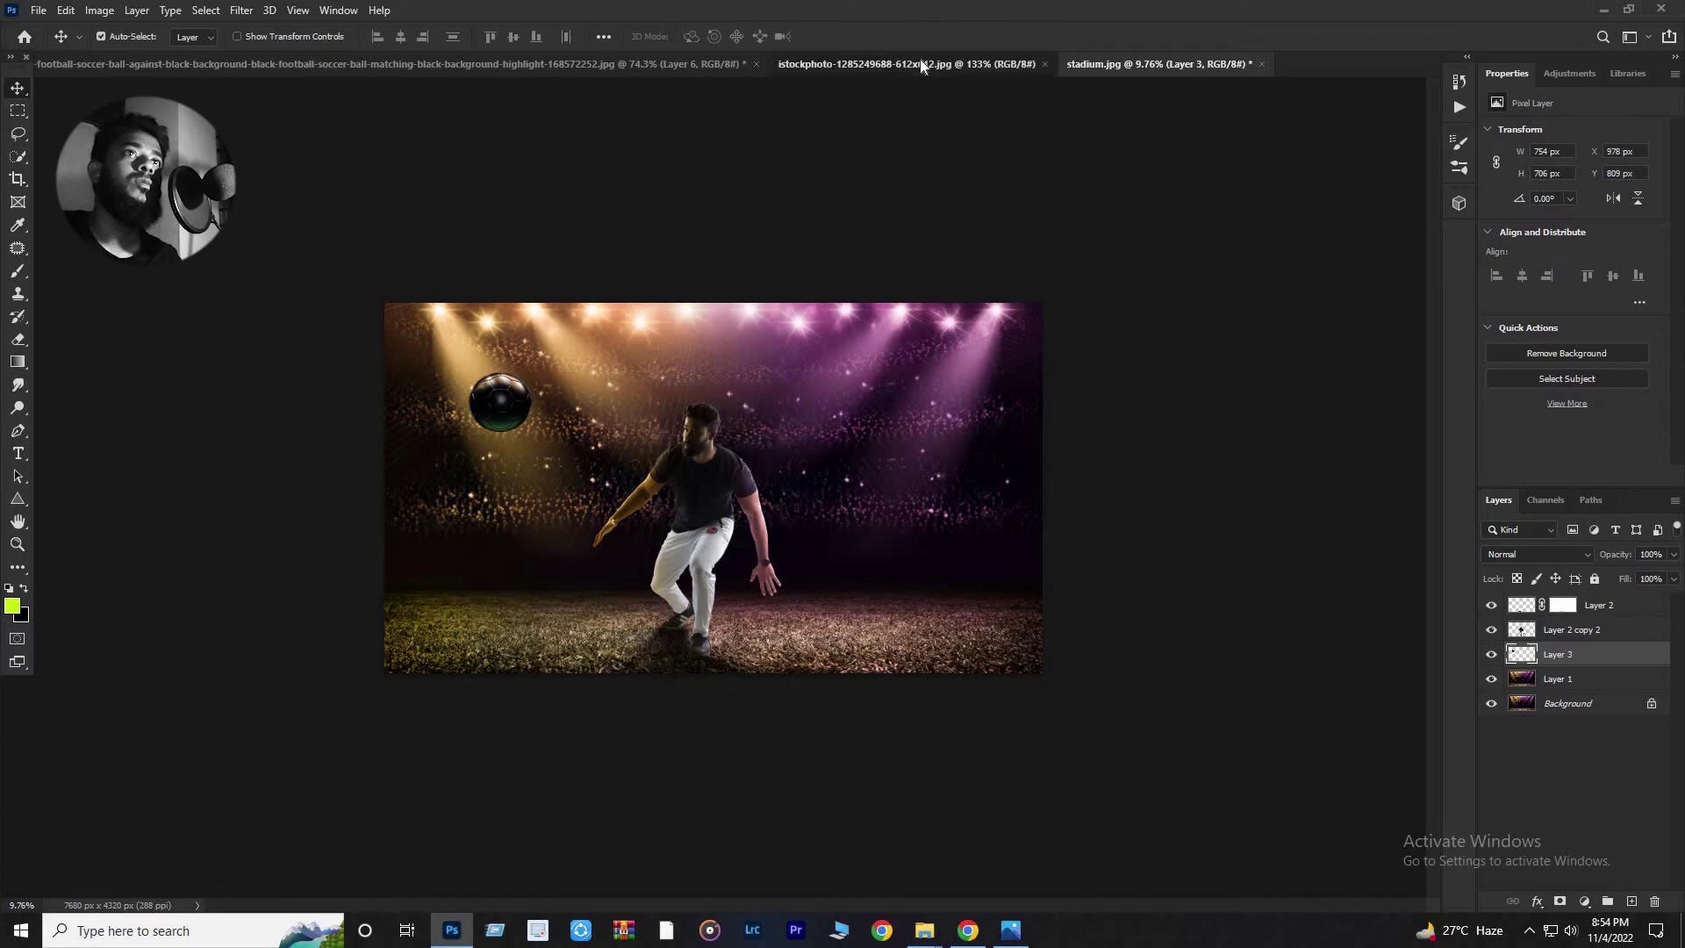
{"action": "left_click_drag", "start_coordinate": [711, 527], "coordinate": [443, 575]}
{"action": "key", "text": "ctrl+t"}
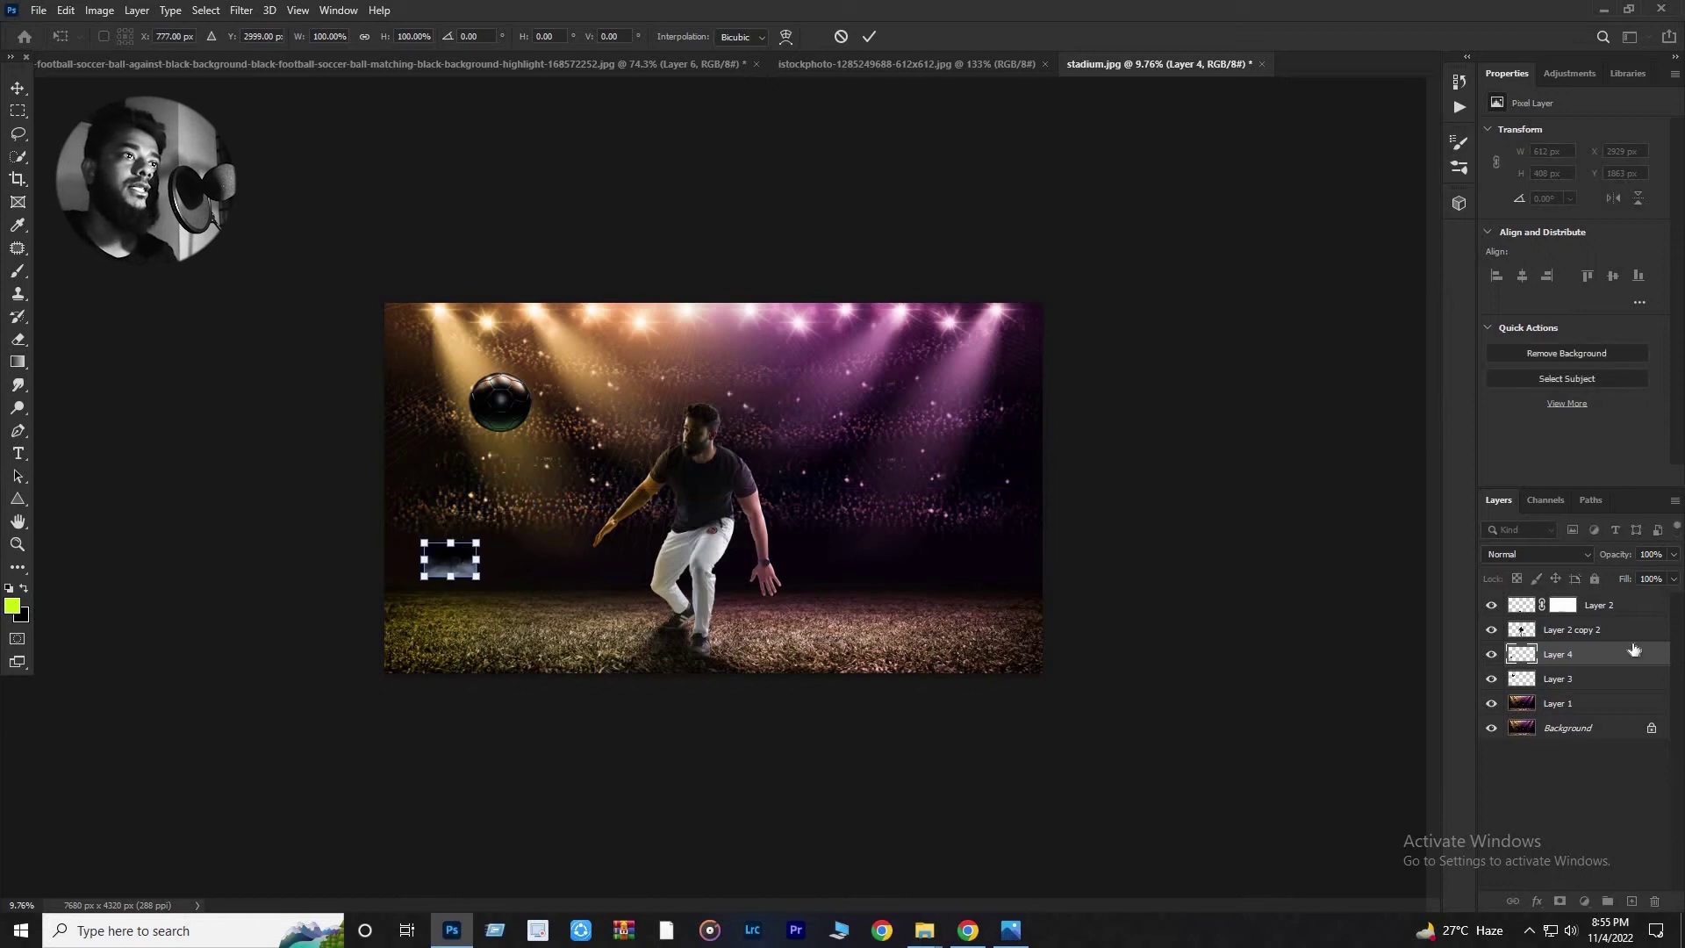
{"action": "left_click_drag", "start_coordinate": [1529, 657], "coordinate": [1528, 597]}
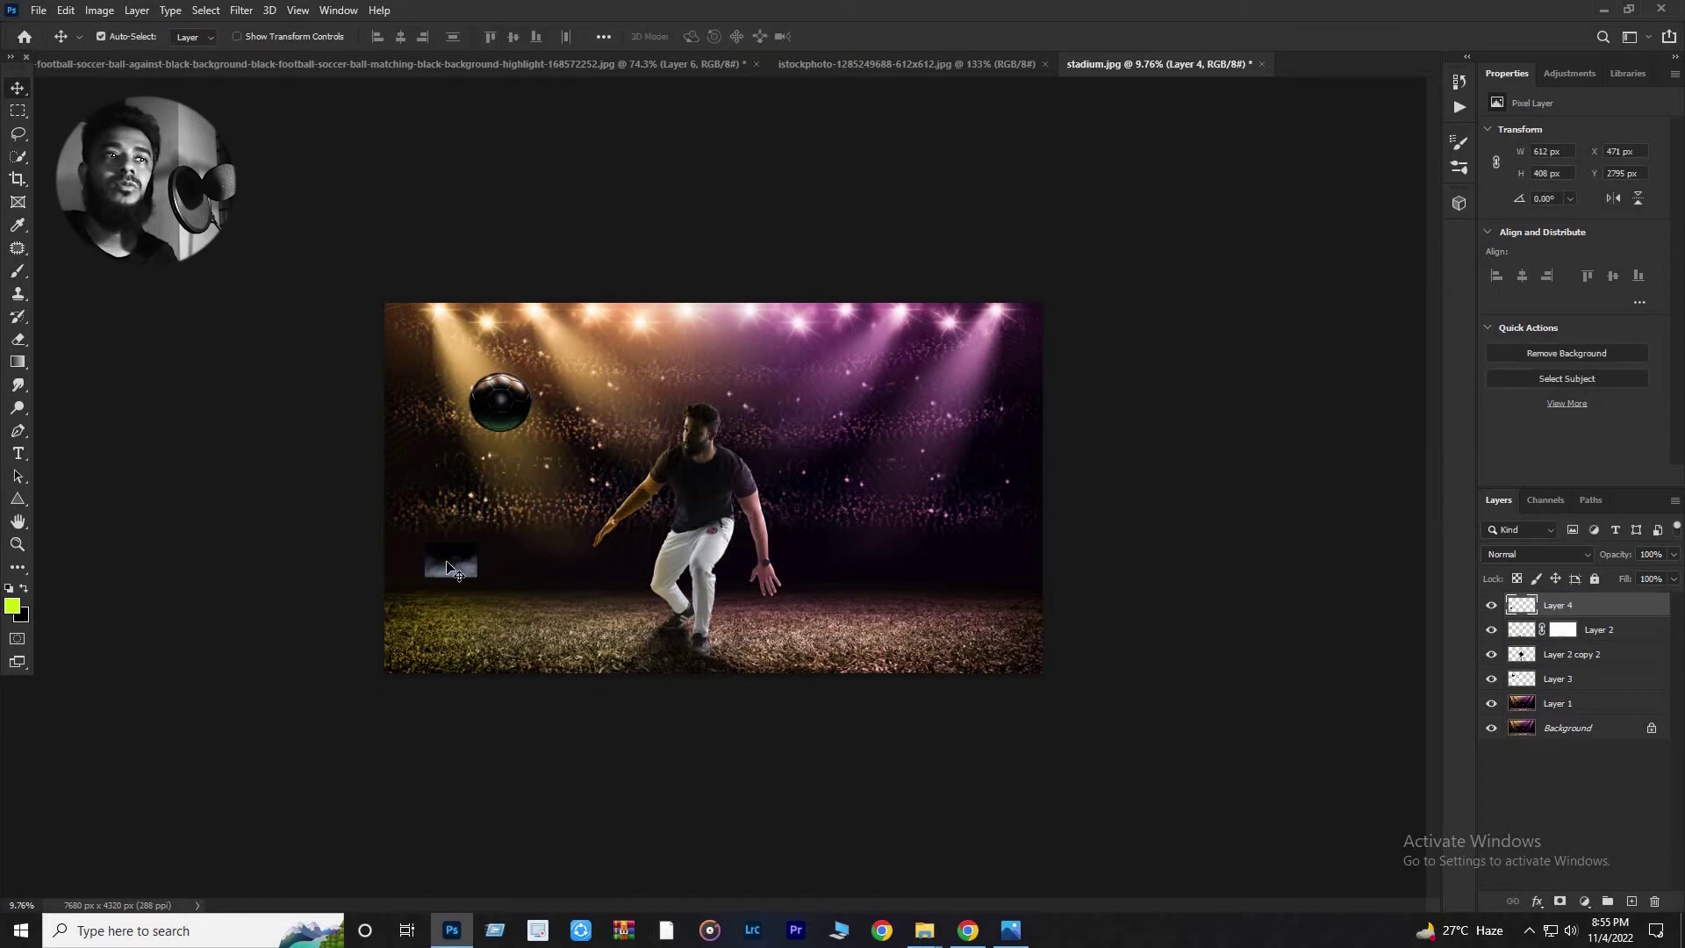
Enlarge the smoke layer to about 7844 × 4800 px so it covers the whole canvas.
{"action": "key", "text": "ctrl+t"}
{"action": "left_click_drag", "start_coordinate": [481, 545], "coordinate": [1042, 301]}
{"action": "left_click_drag", "start_coordinate": [425, 581], "coordinate": [371, 712]}
{"action": "key", "text": "Return"}
Set the smoke layer, Layer 4, to Screen blend mode and 49% opacity.
{"action": "left_click", "coordinate": [1546, 554]}
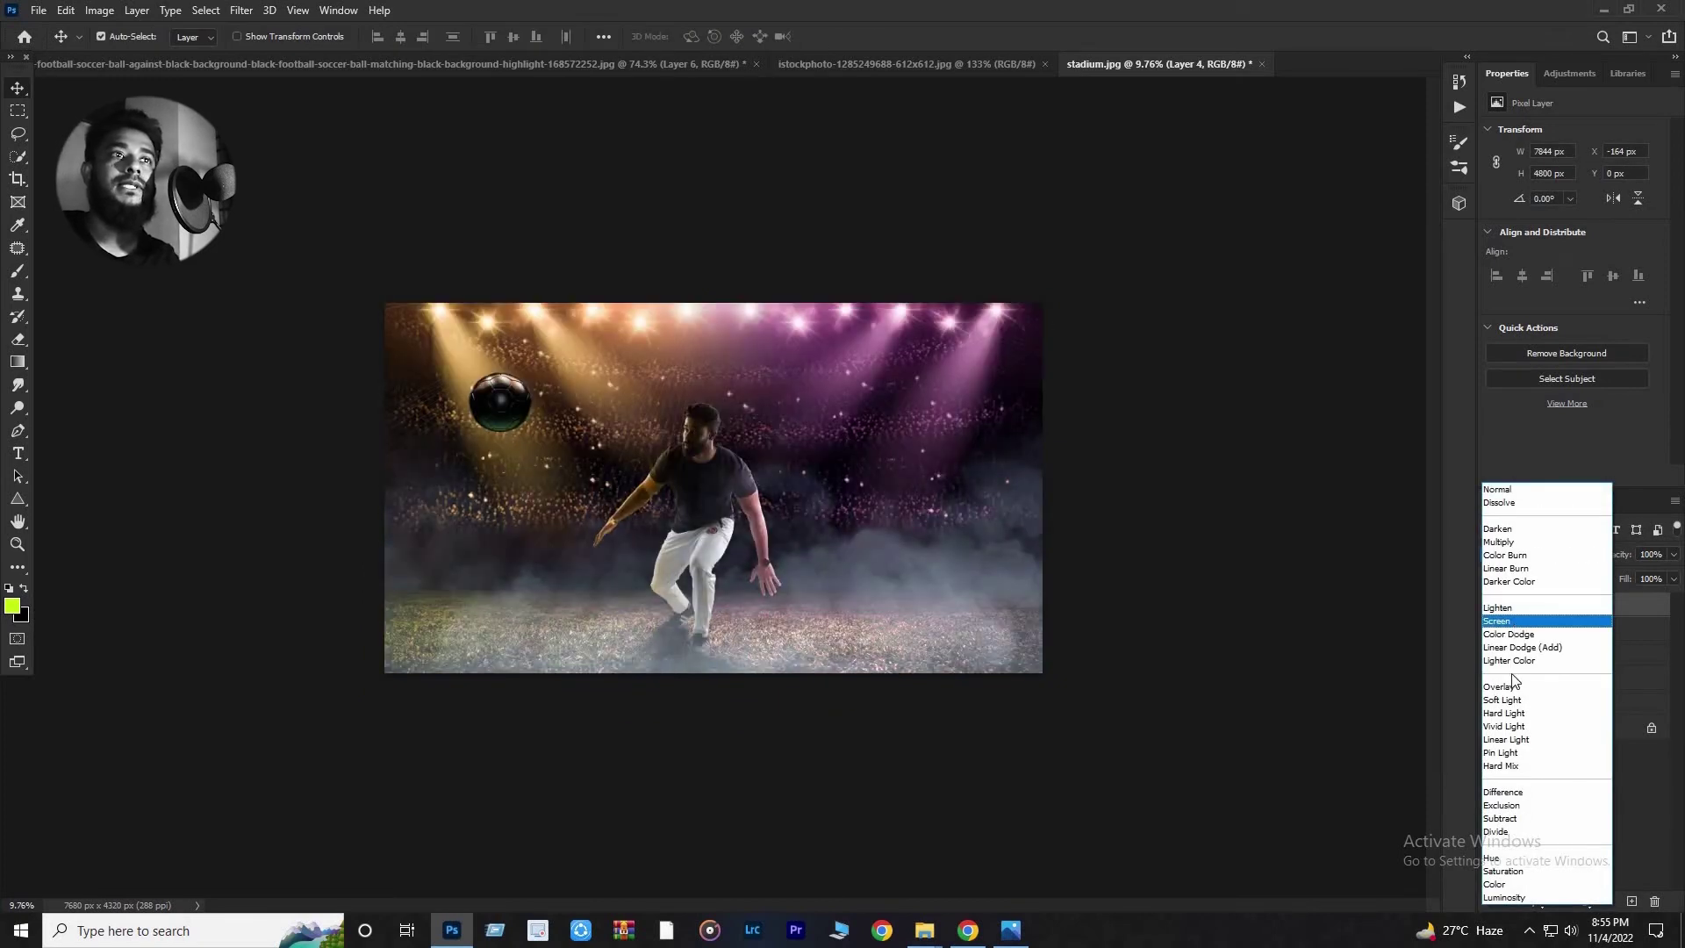
{"action": "left_click", "coordinate": [1501, 621]}
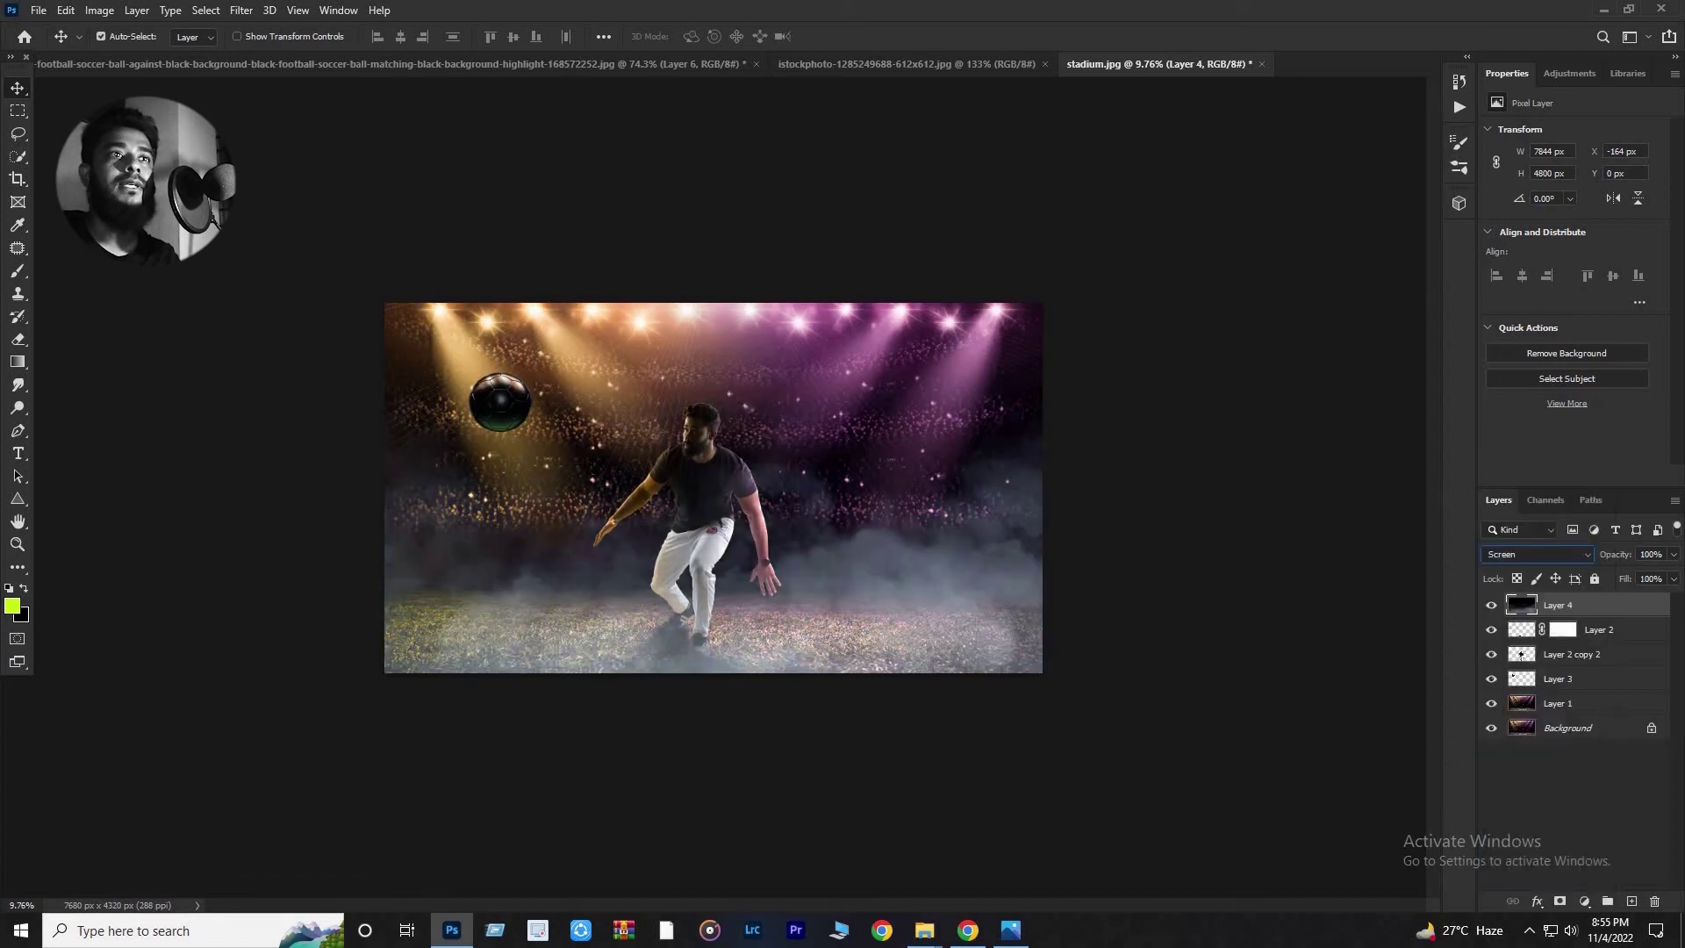
{"action": "left_click", "coordinate": [1674, 554]}
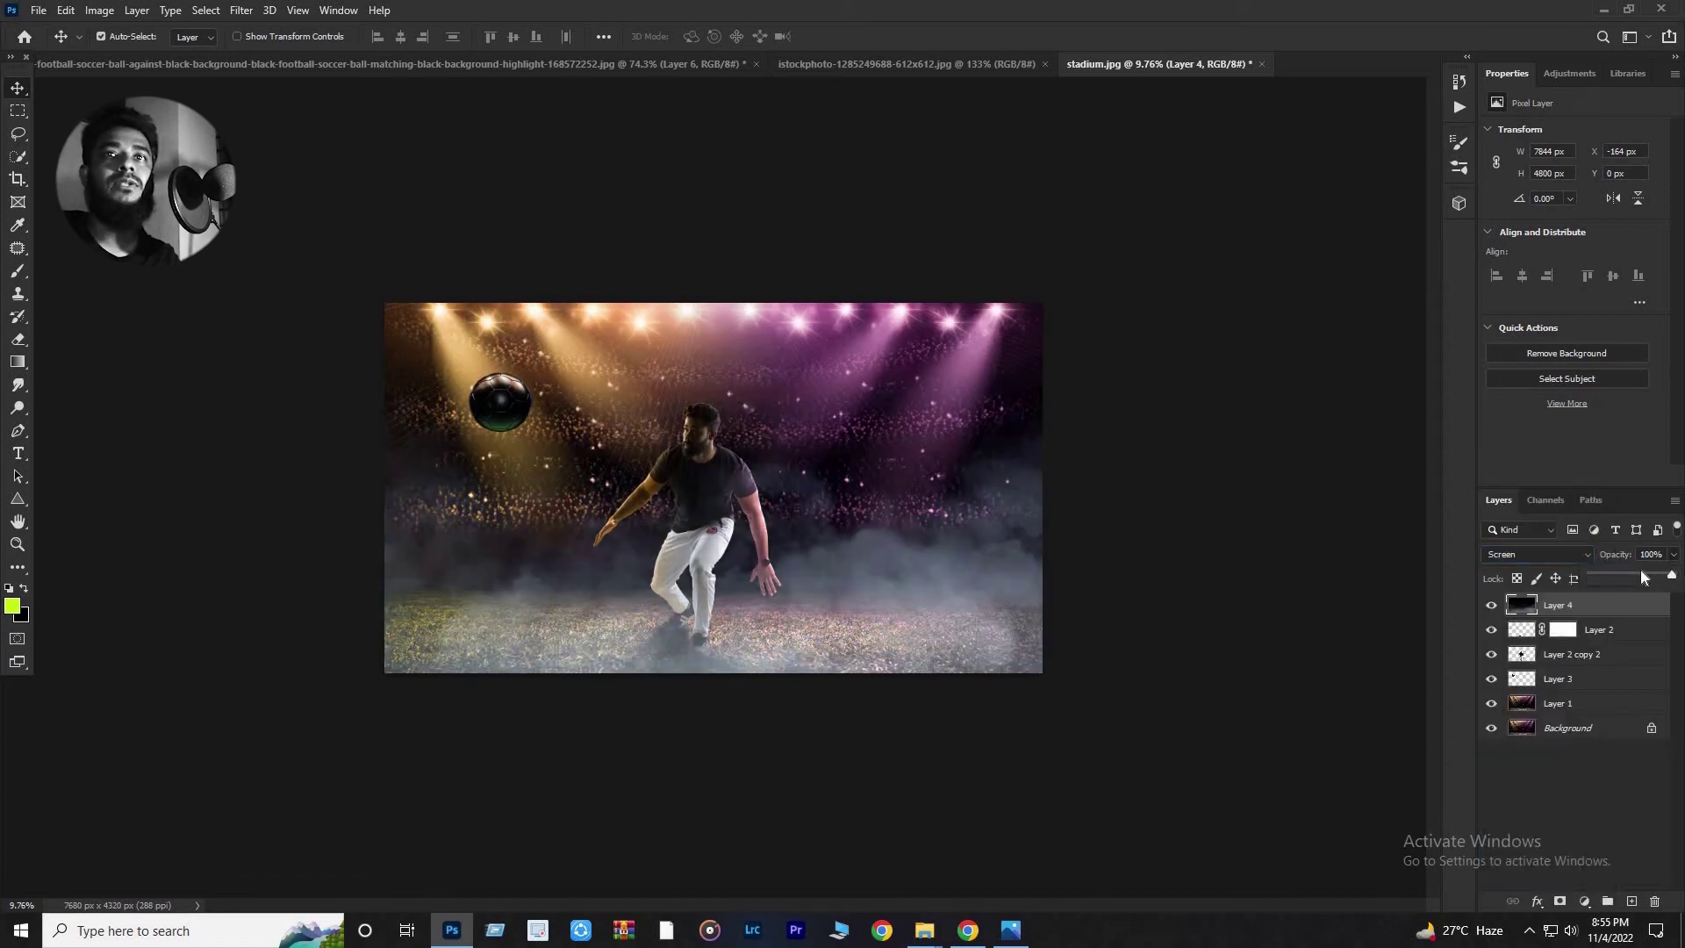
{"action": "left_click_drag", "start_coordinate": [1644, 575], "coordinate": [1611, 581]}
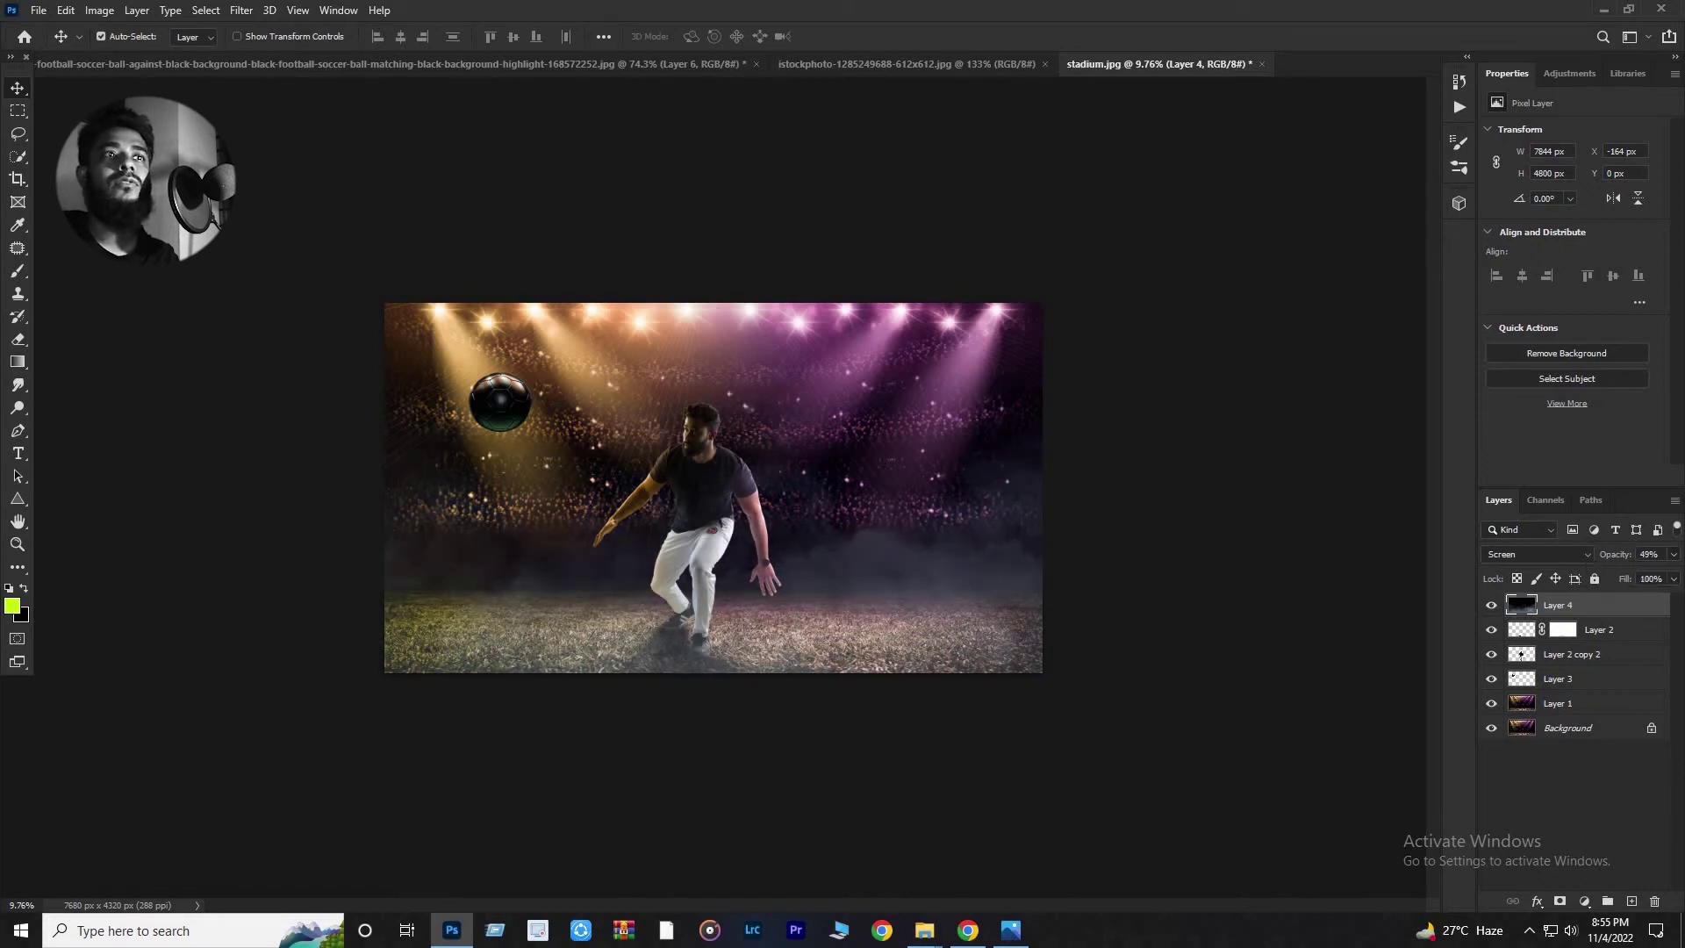
Brighten the smoke right of the man with the Dodge tool, using the Midtones range and 55% exposure.
{"action": "left_click", "coordinate": [20, 408]}
{"action": "right_click", "coordinate": [18, 408]}
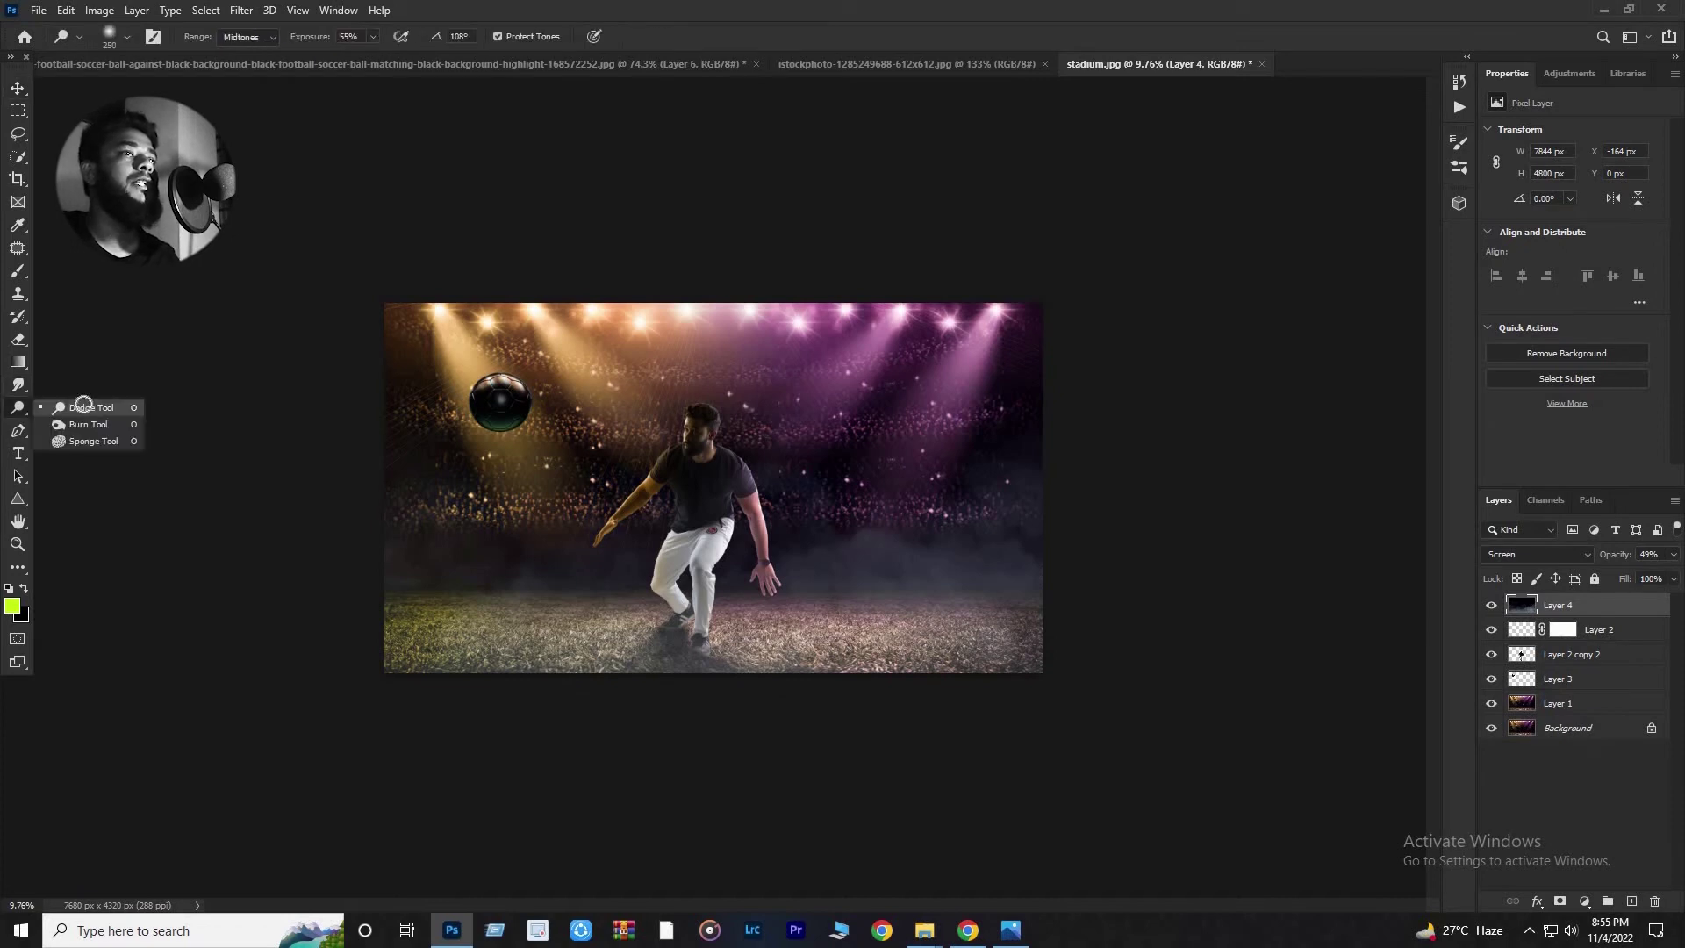
{"action": "left_click", "coordinate": [82, 405]}
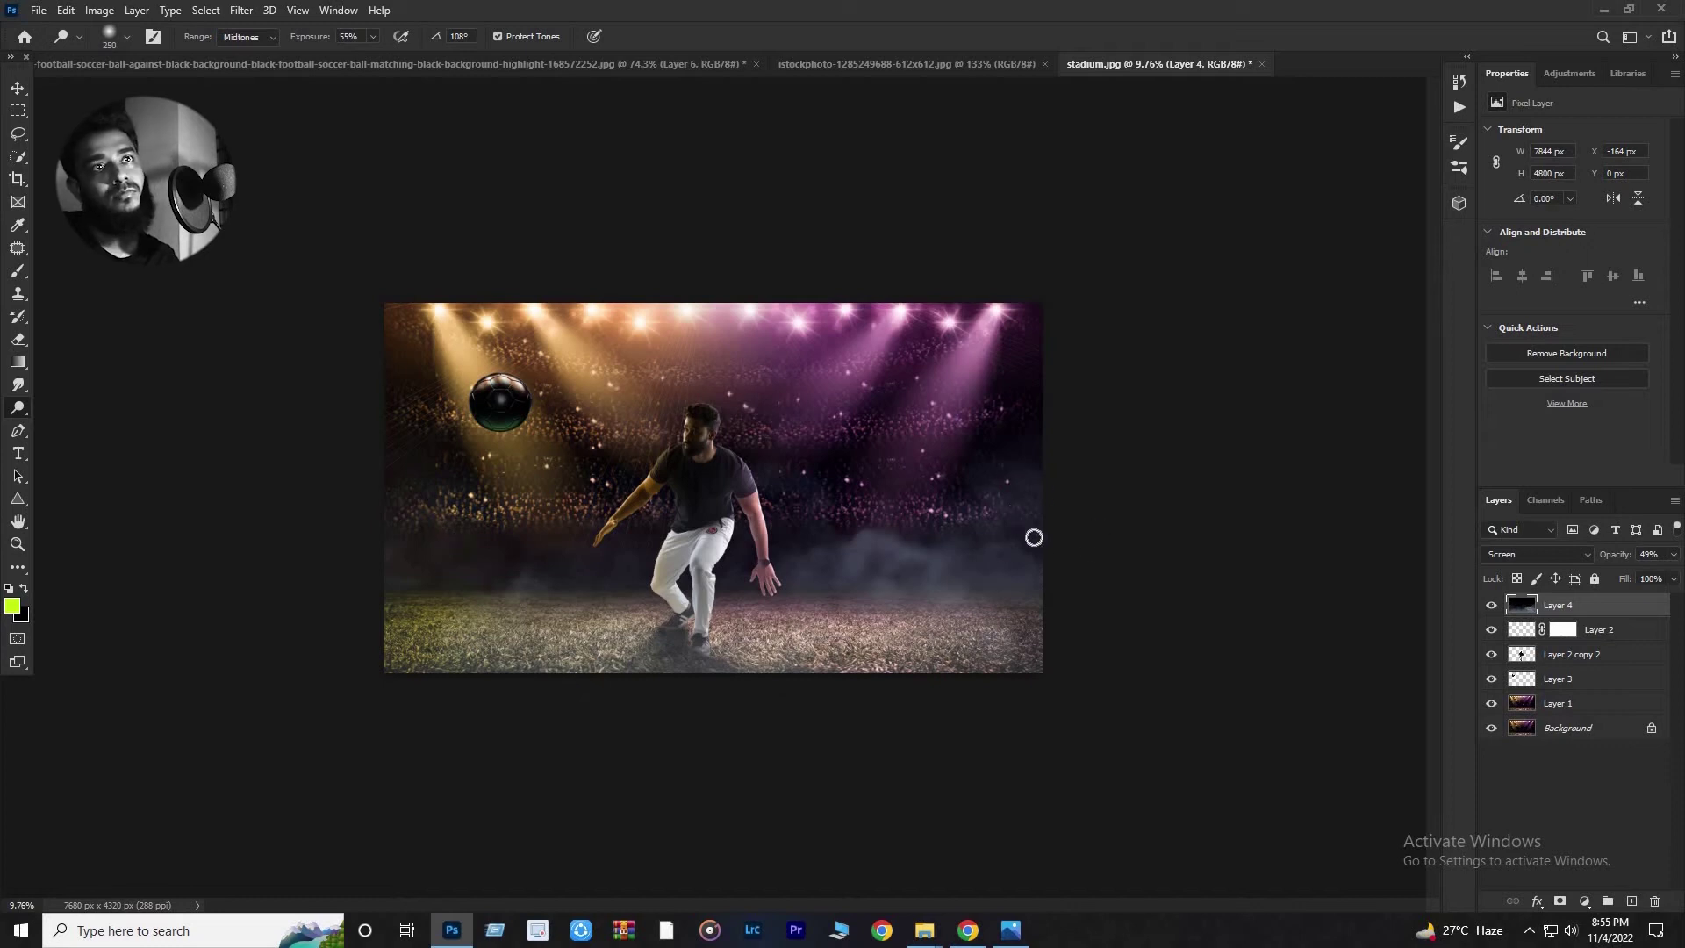
Burn the smoke on Layer 4 with a 400 px brush, using the Highlights range and 100% exposure.
{"action": "left_click_drag", "start_coordinate": [18, 409], "coordinate": [87, 426]}
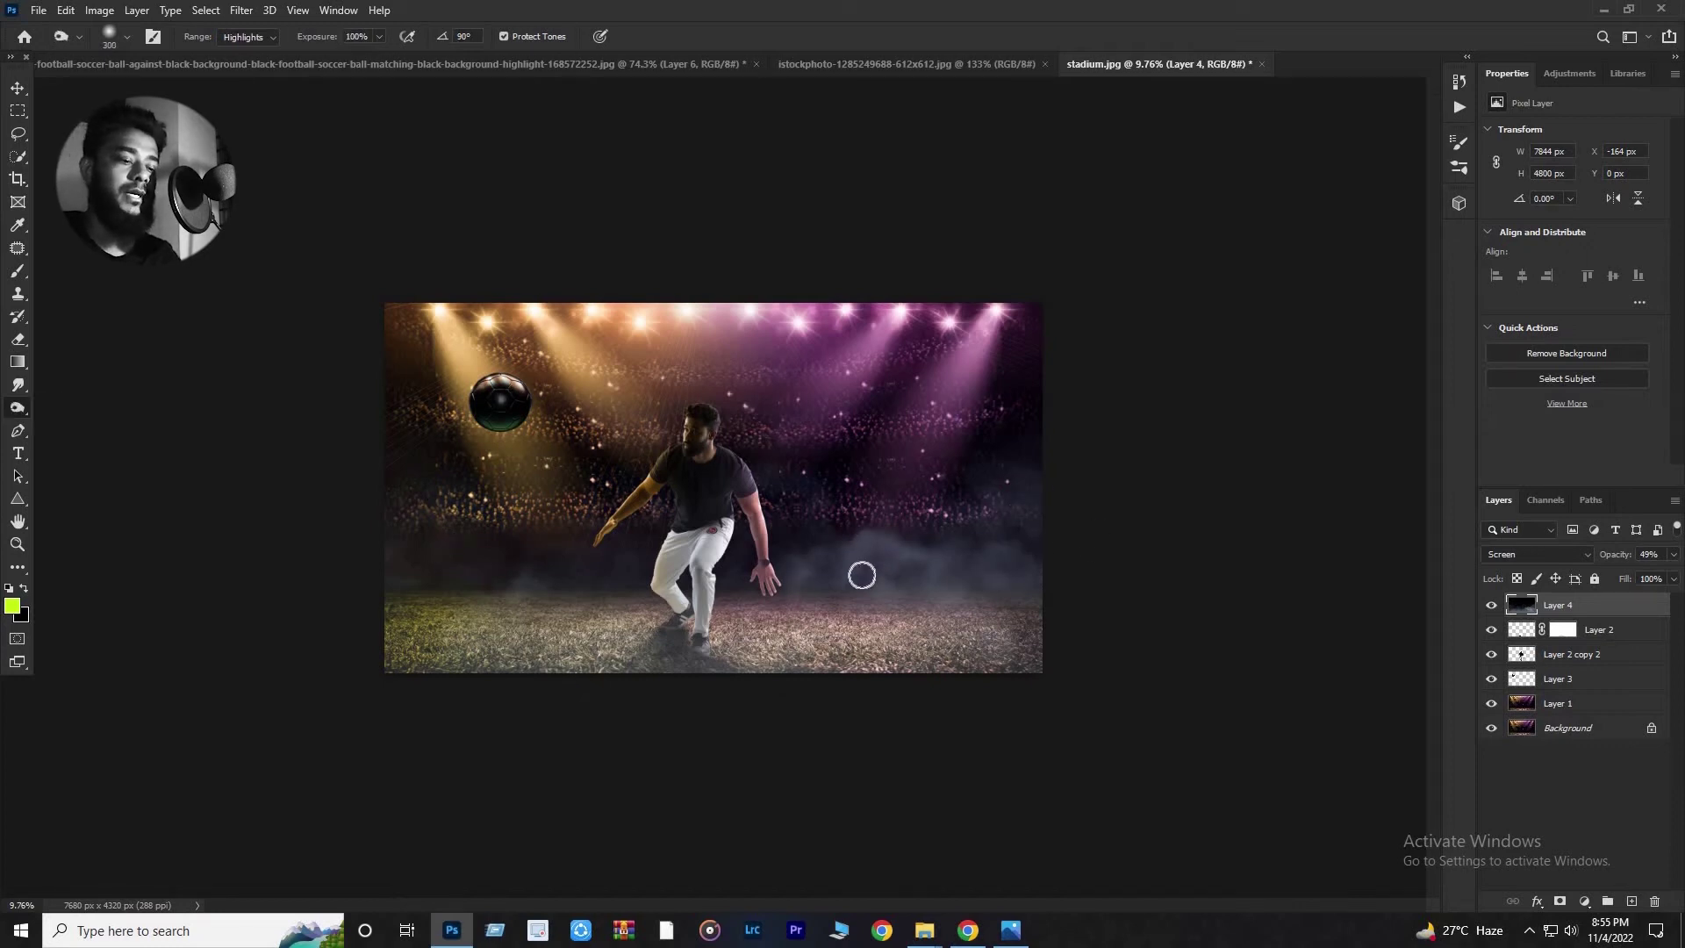
{"action": "key", "text": "bracketright"}
{"action": "key", "text": "bracketright"}
{"action": "key", "text": "bracketright"}
{"action": "key", "text": "bracketright"}
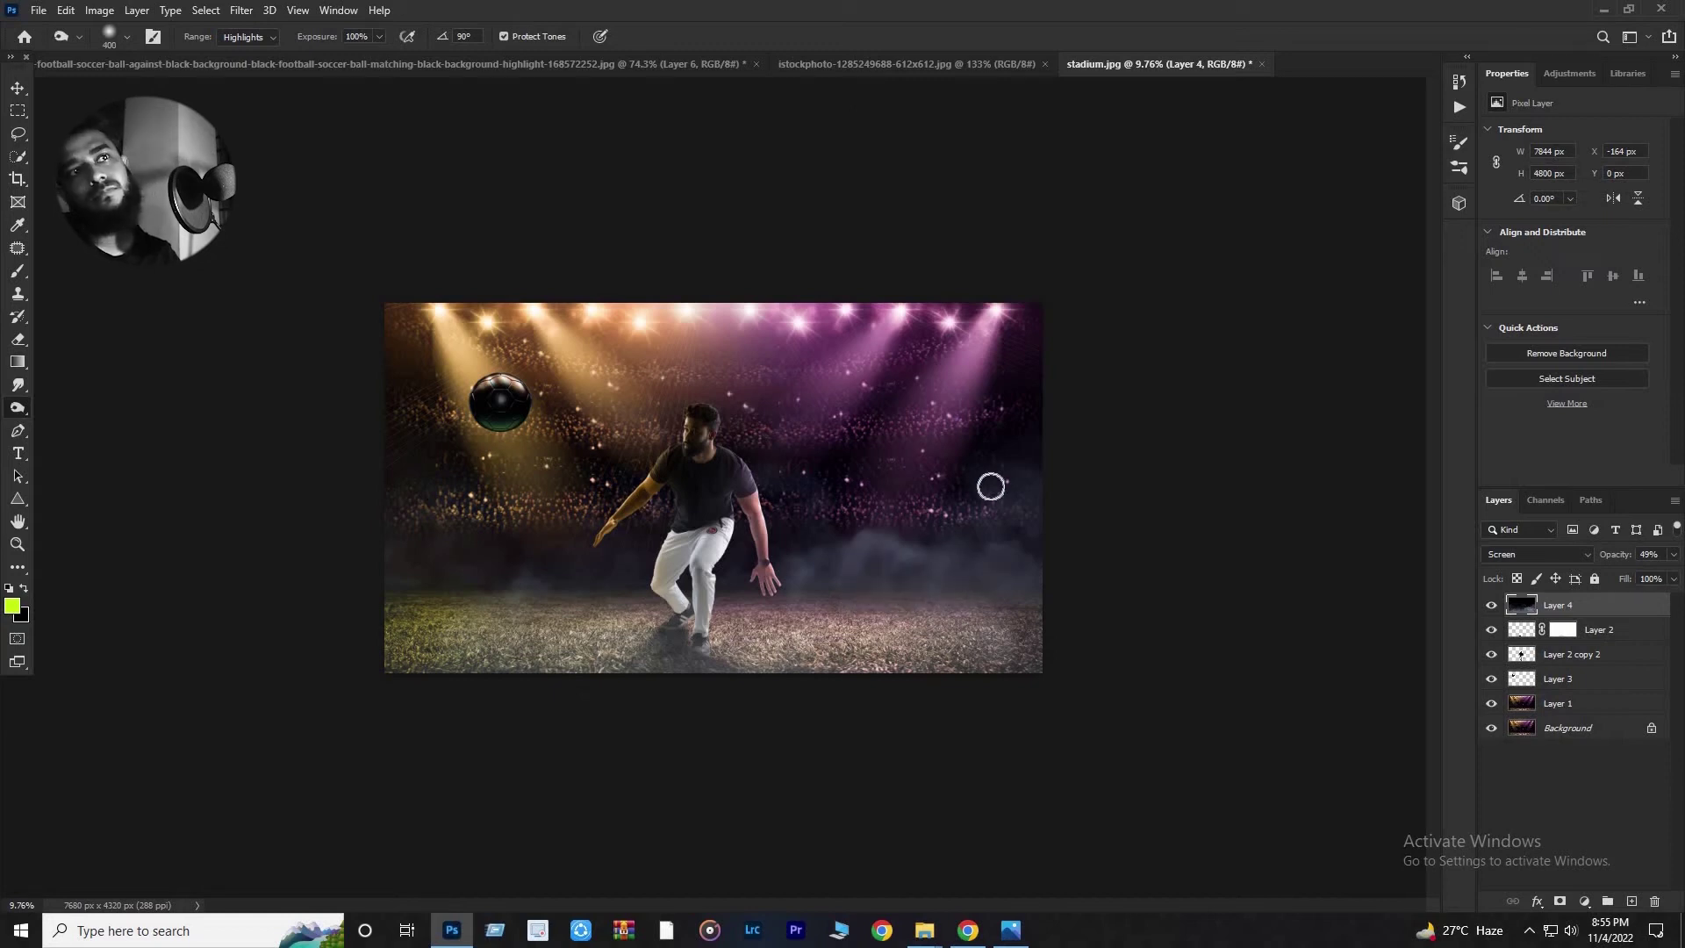
{"action": "scroll", "coordinate": [456, 576], "scroll_direction": "down", "scroll_amount": 3}
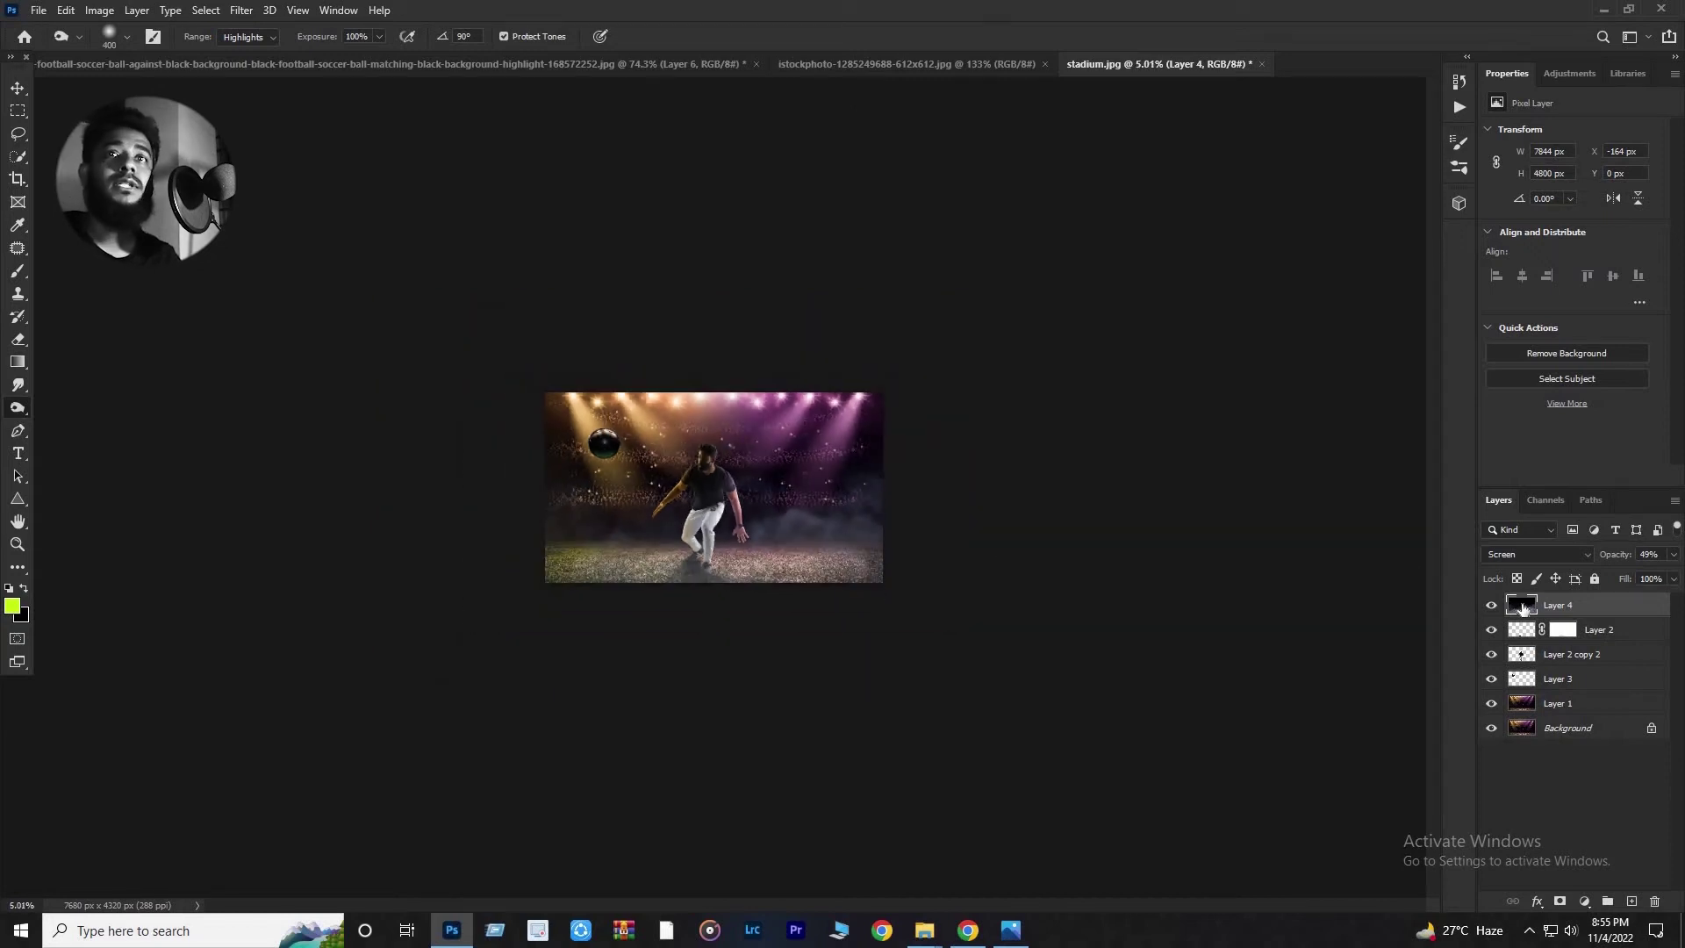
{"action": "scroll", "coordinate": [814, 585], "scroll_direction": "up", "scroll_amount": 3}
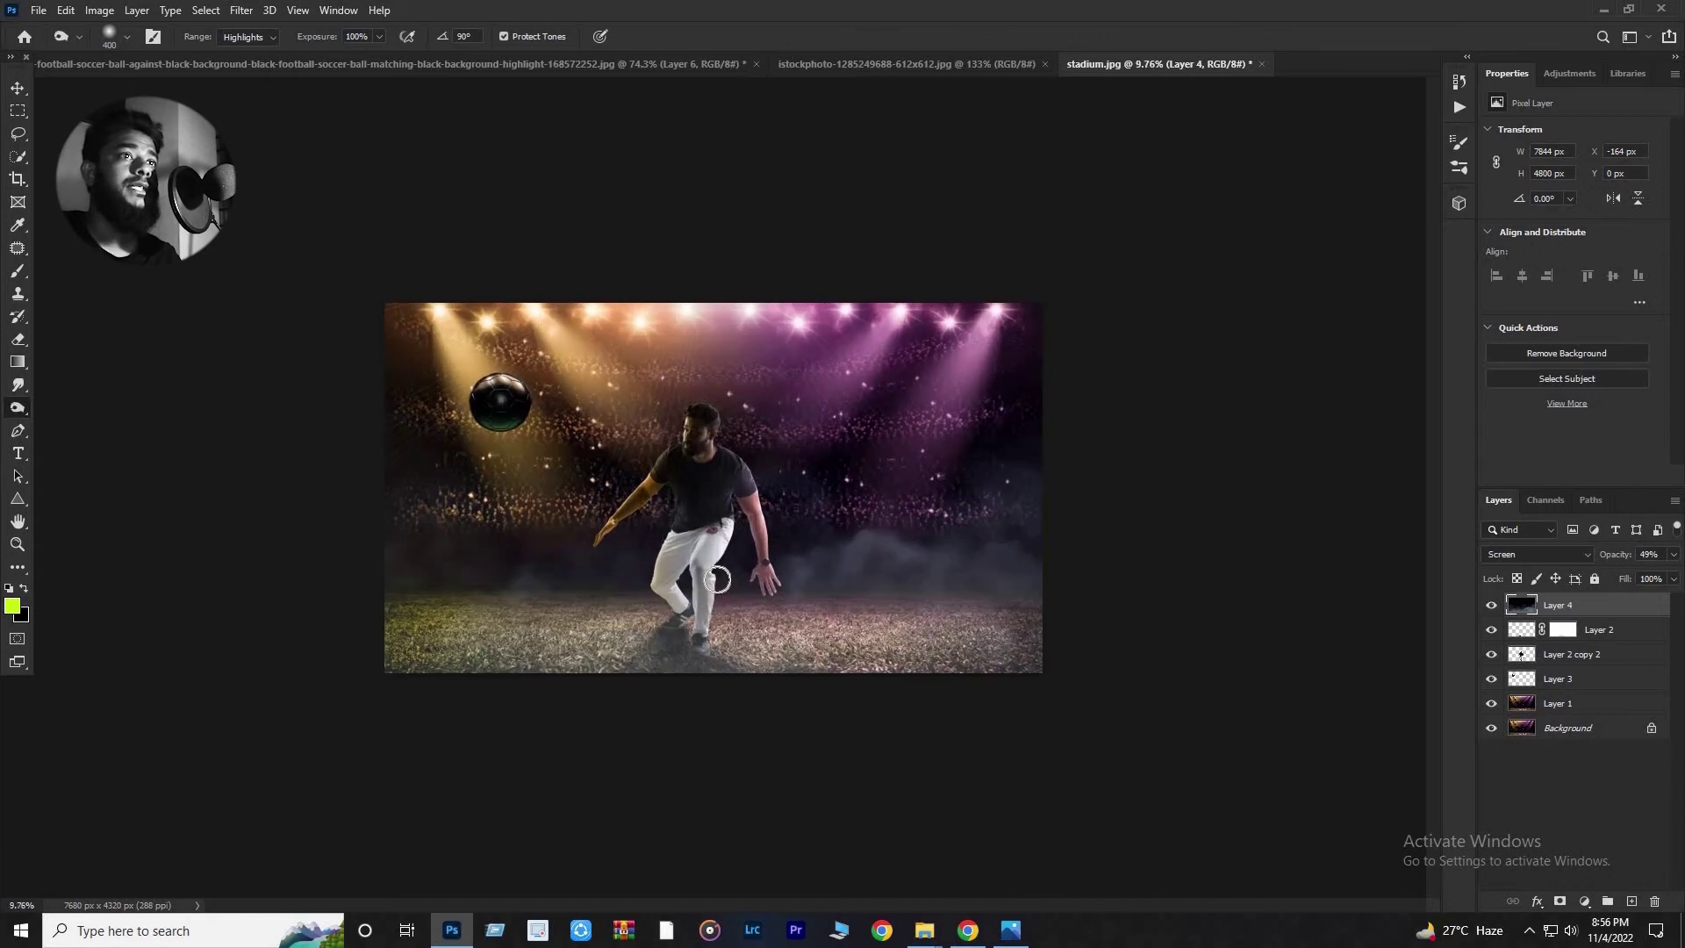
{"action": "scroll", "coordinate": [564, 455], "scroll_direction": "down", "scroll_amount": 1}
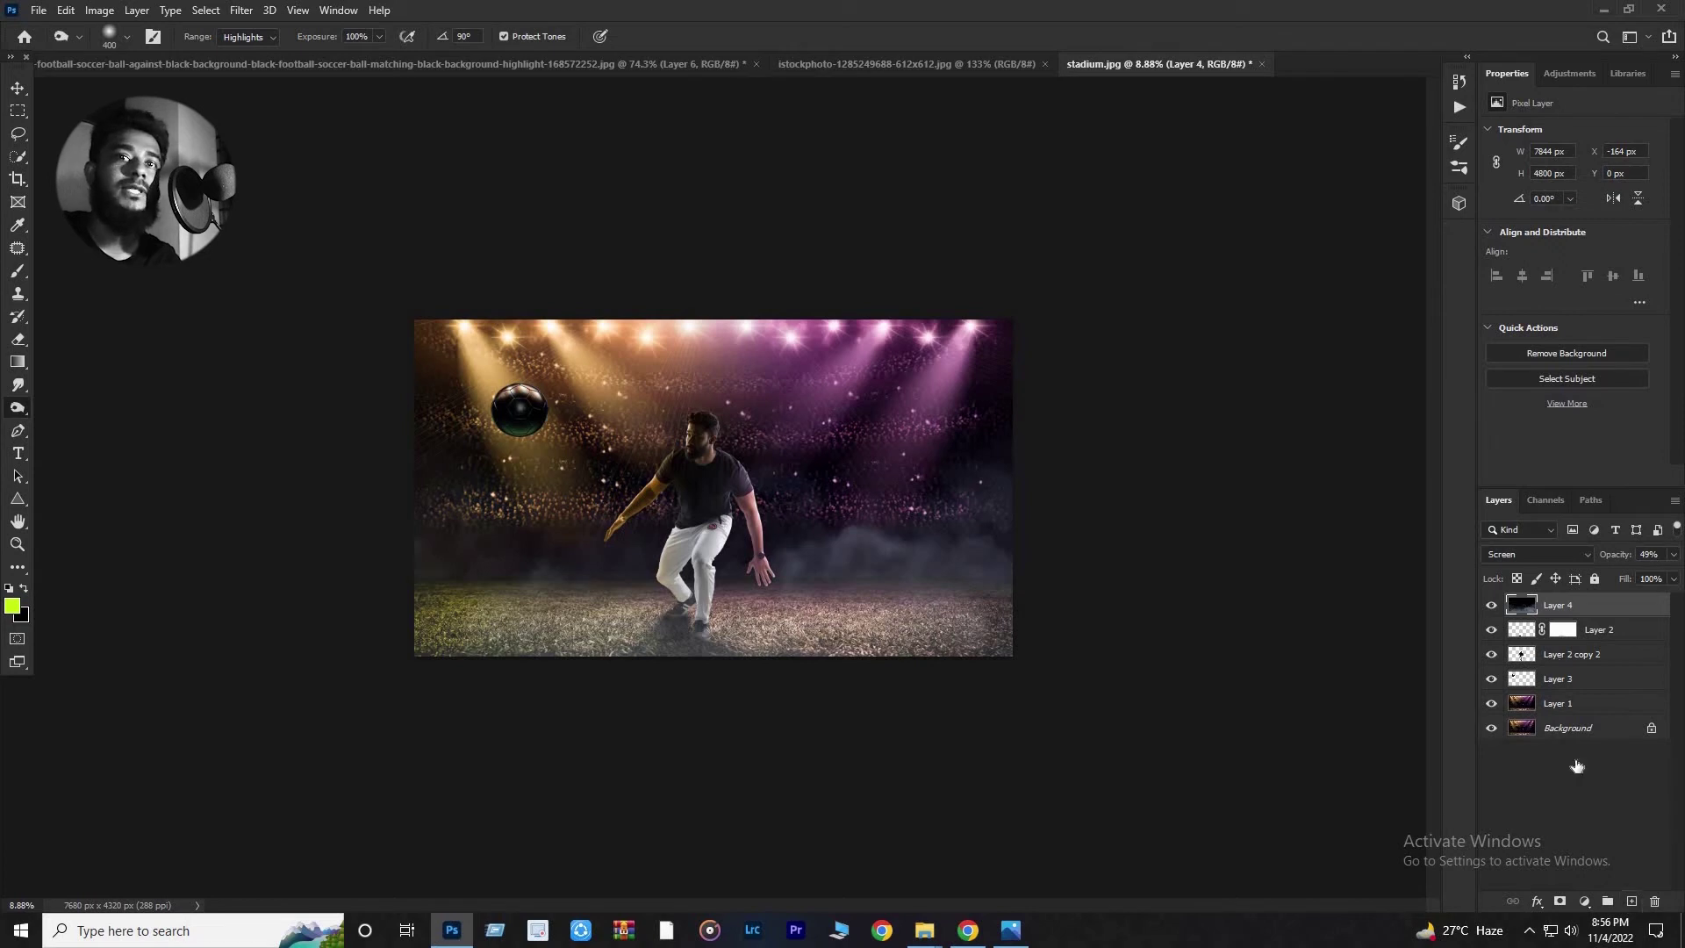
Add a layer above the smoke and softly paint its lower-left area with colour f0c07c, using a 1457 px brush at 0% hardness.
{"action": "left_click", "coordinate": [1630, 901]}
{"action": "left_click", "coordinate": [18, 271]}
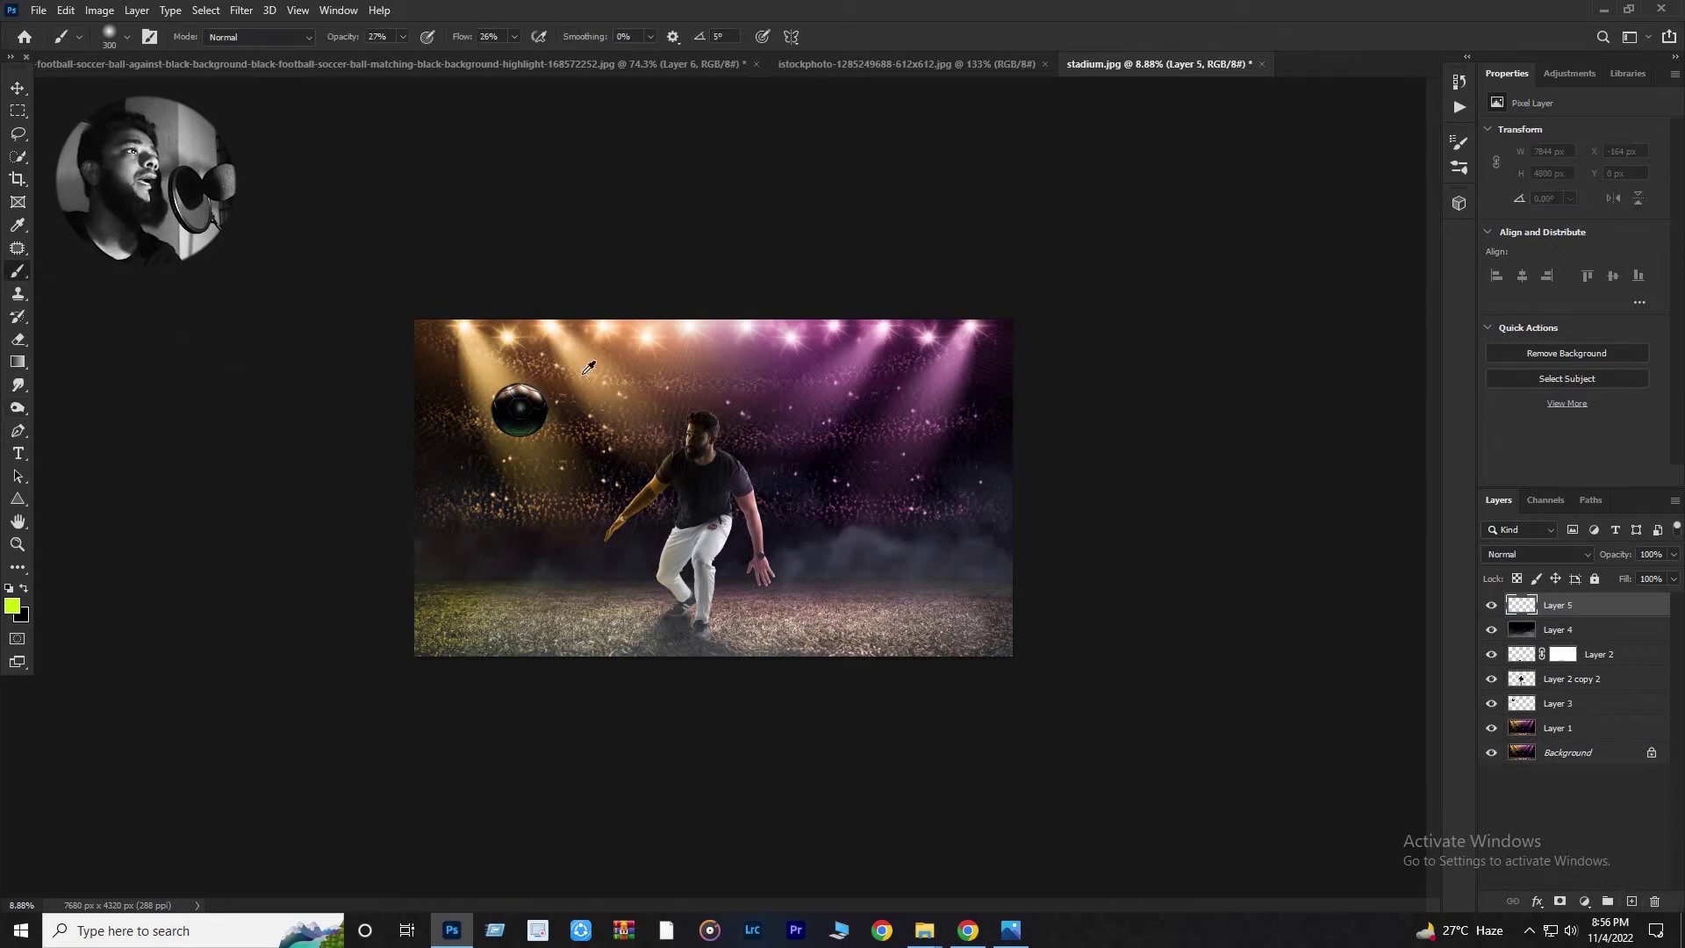
{"action": "left_click", "coordinate": [12, 606]}
{"action": "left_click", "coordinate": [482, 351]}
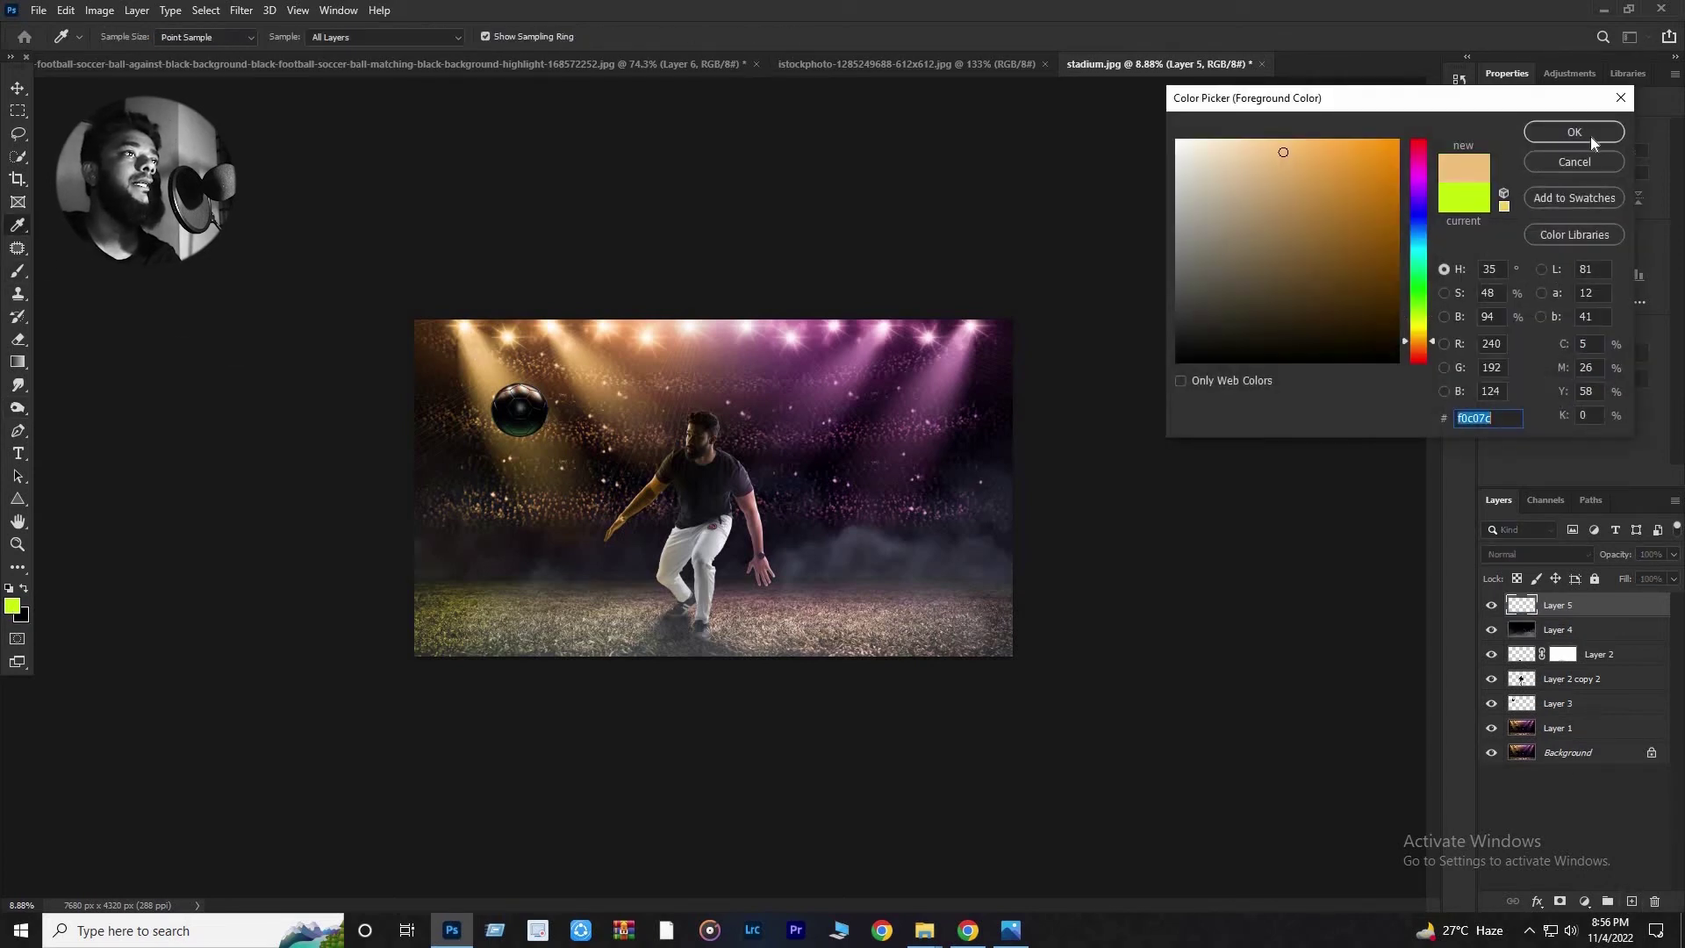
{"action": "left_click", "coordinate": [1591, 141]}
{"action": "right_click", "coordinate": [532, 564]}
{"action": "left_click", "coordinate": [730, 608]}
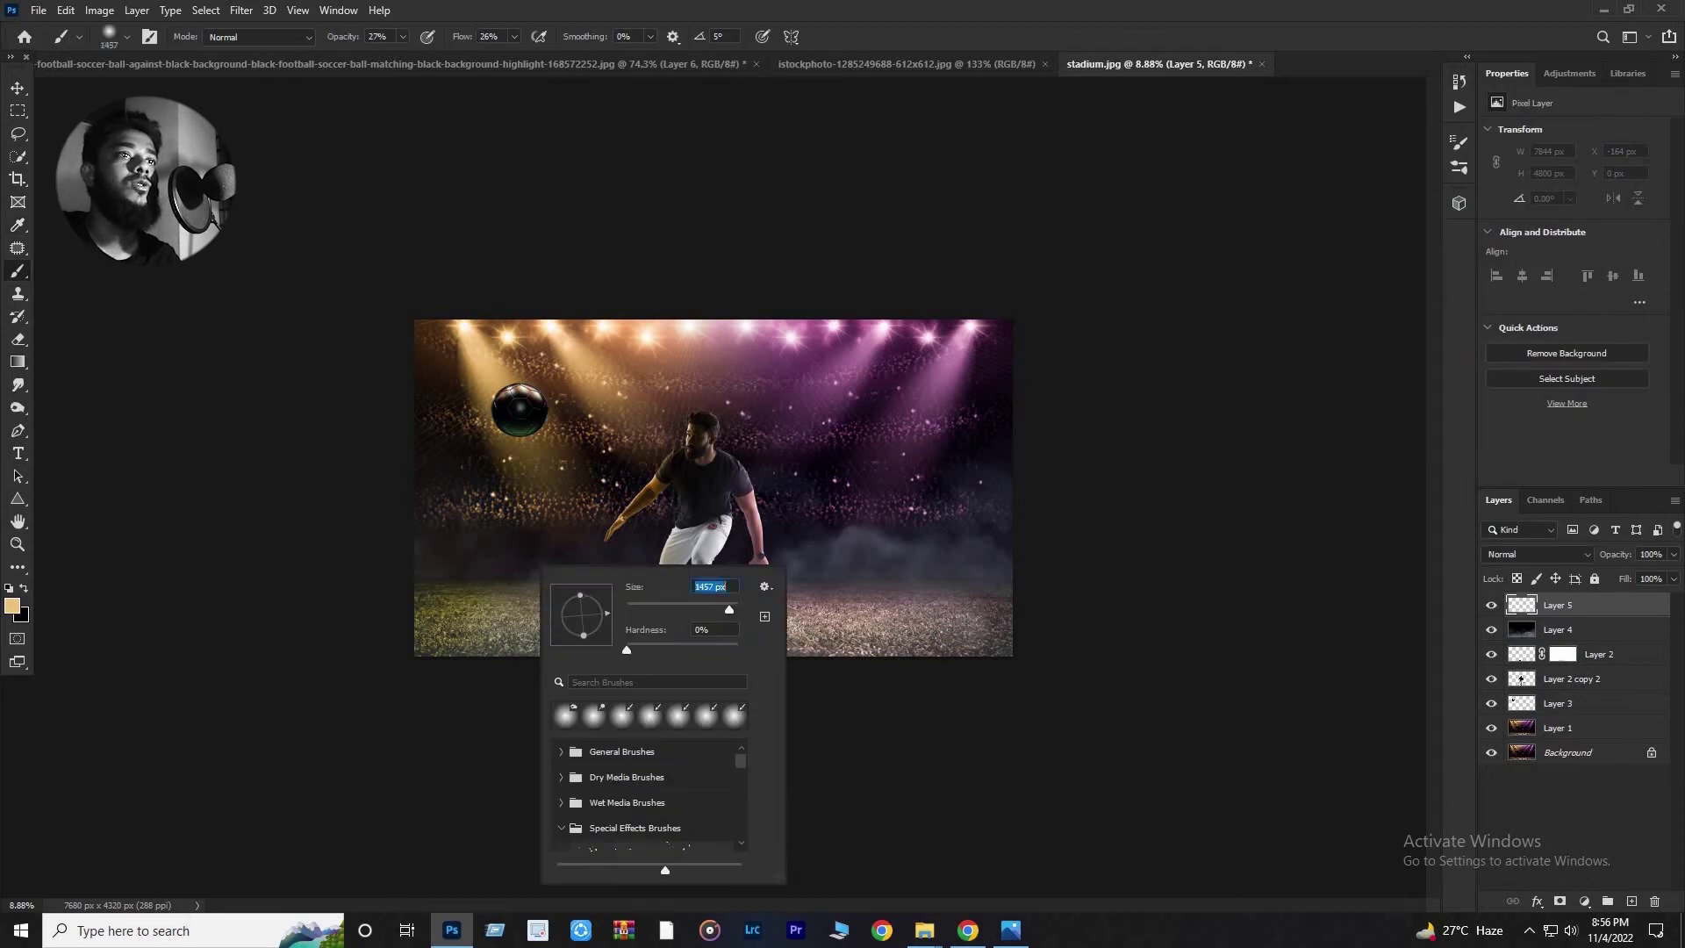
{"action": "key", "text": "Return"}
{"action": "mouse_move", "coordinate": [465, 597]}
{"action": "left_mouse_down"}
{"action": "mouse_move", "coordinate": [474, 584]}
{"action": "mouse_move", "coordinate": [637, 614]}
{"action": "mouse_move", "coordinate": [474, 526]}
{"action": "mouse_move", "coordinate": [561, 522]}
{"action": "left_mouse_up"}
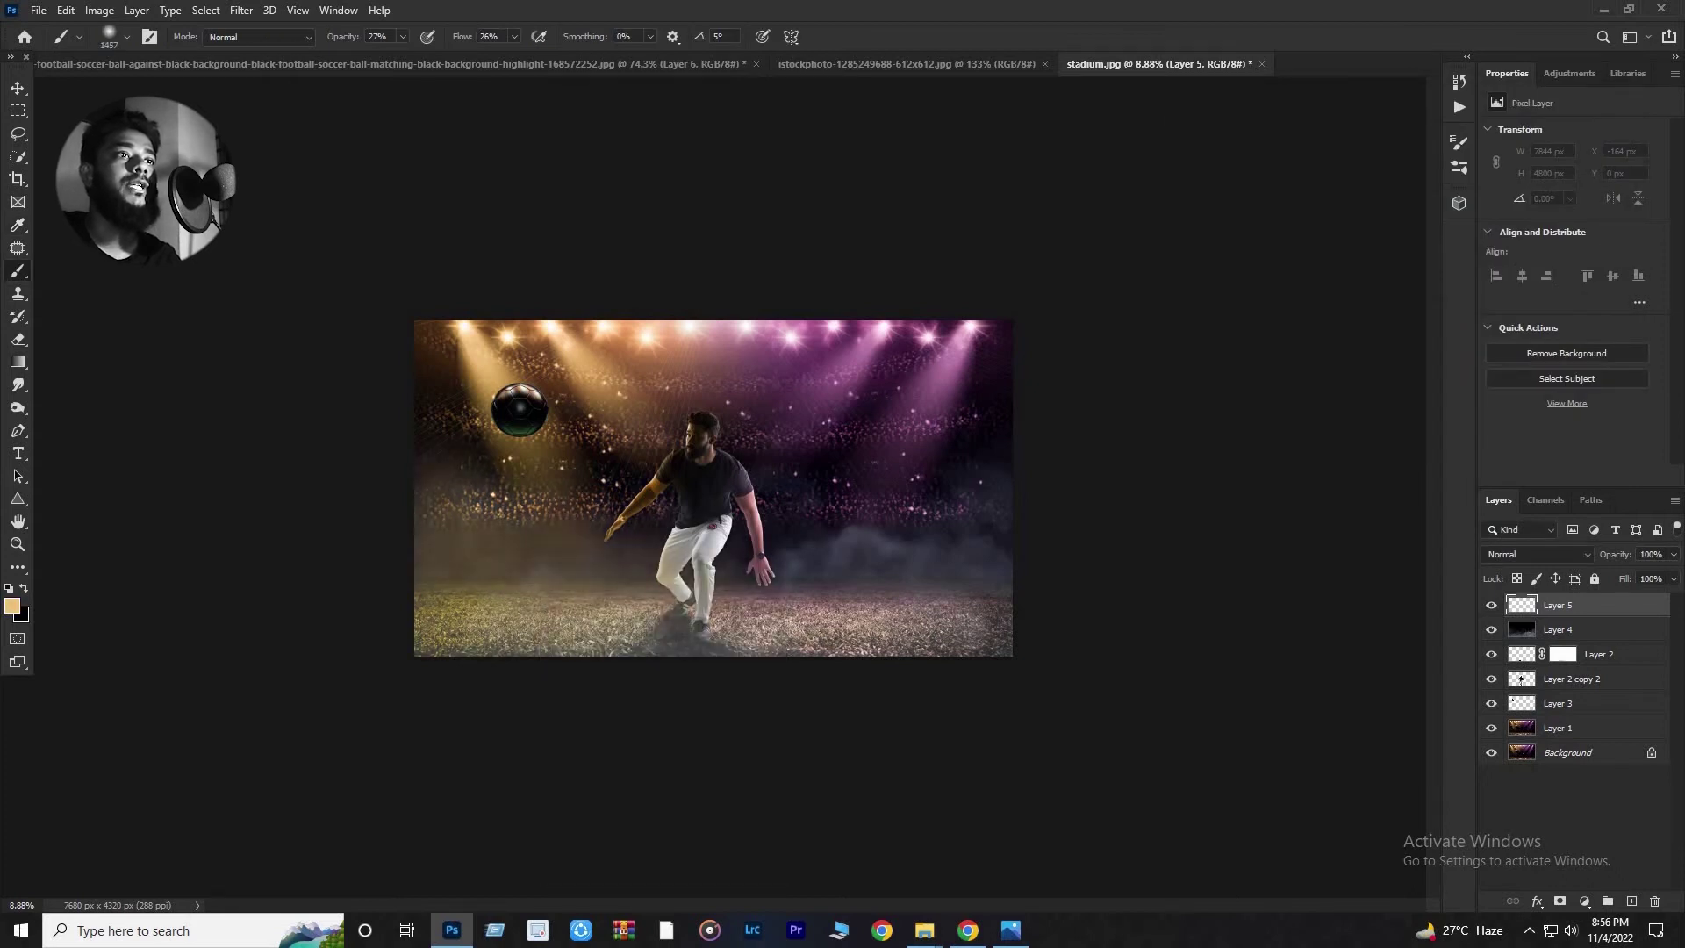
Raise the brush opacity and flow to 100% and paint the lower-left area of Layer 5 in a more saturated orange.
{"action": "left_click", "coordinate": [403, 37]}
{"action": "left_click_drag", "start_coordinate": [406, 56], "coordinate": [476, 54]}
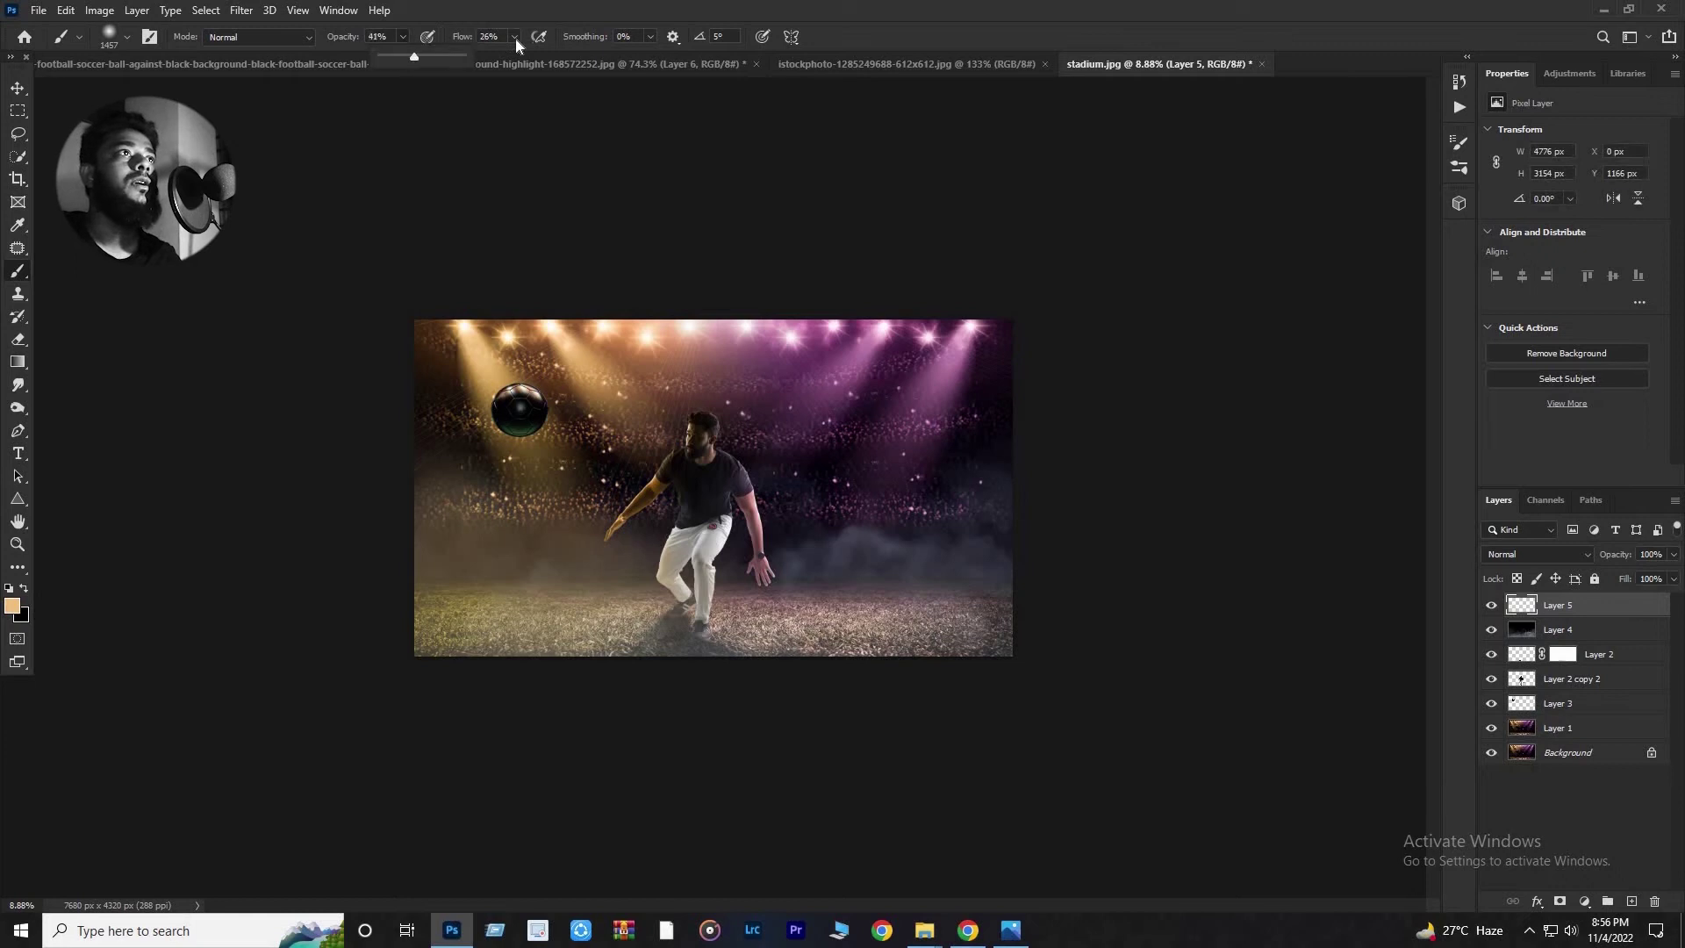
{"action": "left_click", "coordinate": [514, 38]}
{"action": "mouse_move", "coordinate": [497, 526]}
{"action": "left_mouse_down"}
{"action": "mouse_move", "coordinate": [606, 614]}
{"action": "mouse_move", "coordinate": [465, 566]}
{"action": "mouse_move", "coordinate": [663, 636]}
{"action": "mouse_move", "coordinate": [706, 632]}
{"action": "left_mouse_up"}
{"action": "left_click", "coordinate": [12, 605]}
{"action": "left_click", "coordinate": [1365, 156]}
{"action": "left_click", "coordinate": [1576, 131]}
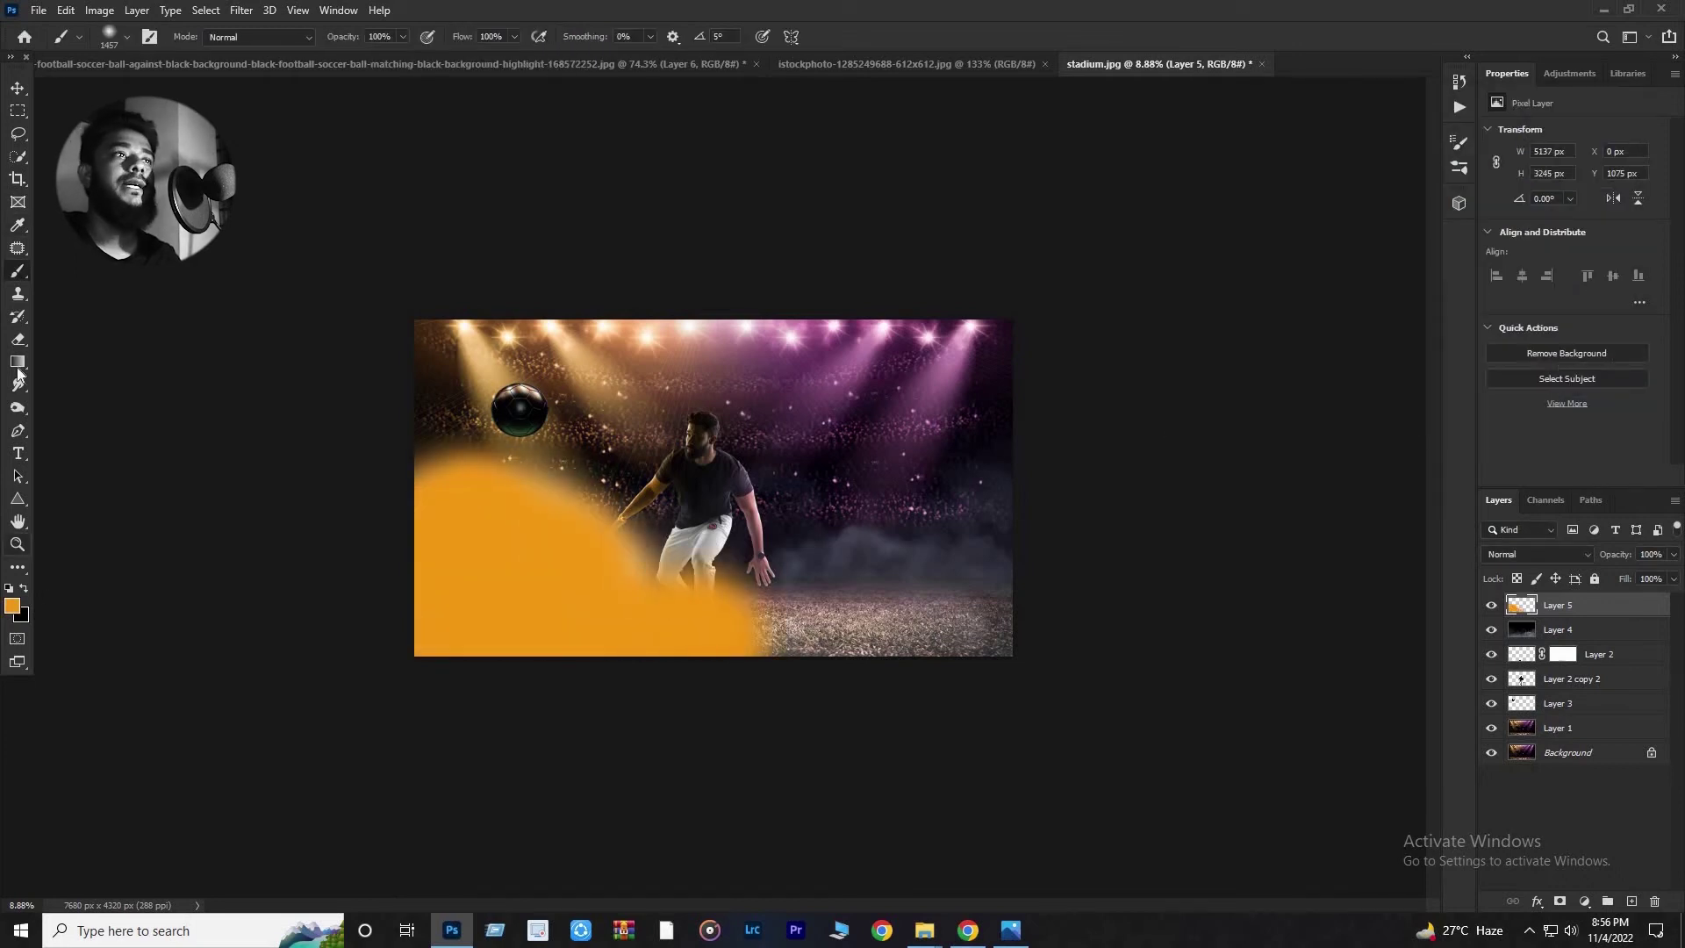
Paint the lower-right area of Layer 5 with purple sampled from the stadium lights, and repaint and extend it with a stronger magenta.
{"action": "left_click", "coordinate": [13, 606]}
{"action": "left_click", "coordinate": [939, 378]}
{"action": "left_click", "coordinate": [1576, 130]}
{"action": "left_click_drag", "start_coordinate": [974, 535], "coordinate": [833, 614]}
{"action": "left_click", "coordinate": [14, 605]}
{"action": "left_click", "coordinate": [1392, 203]}
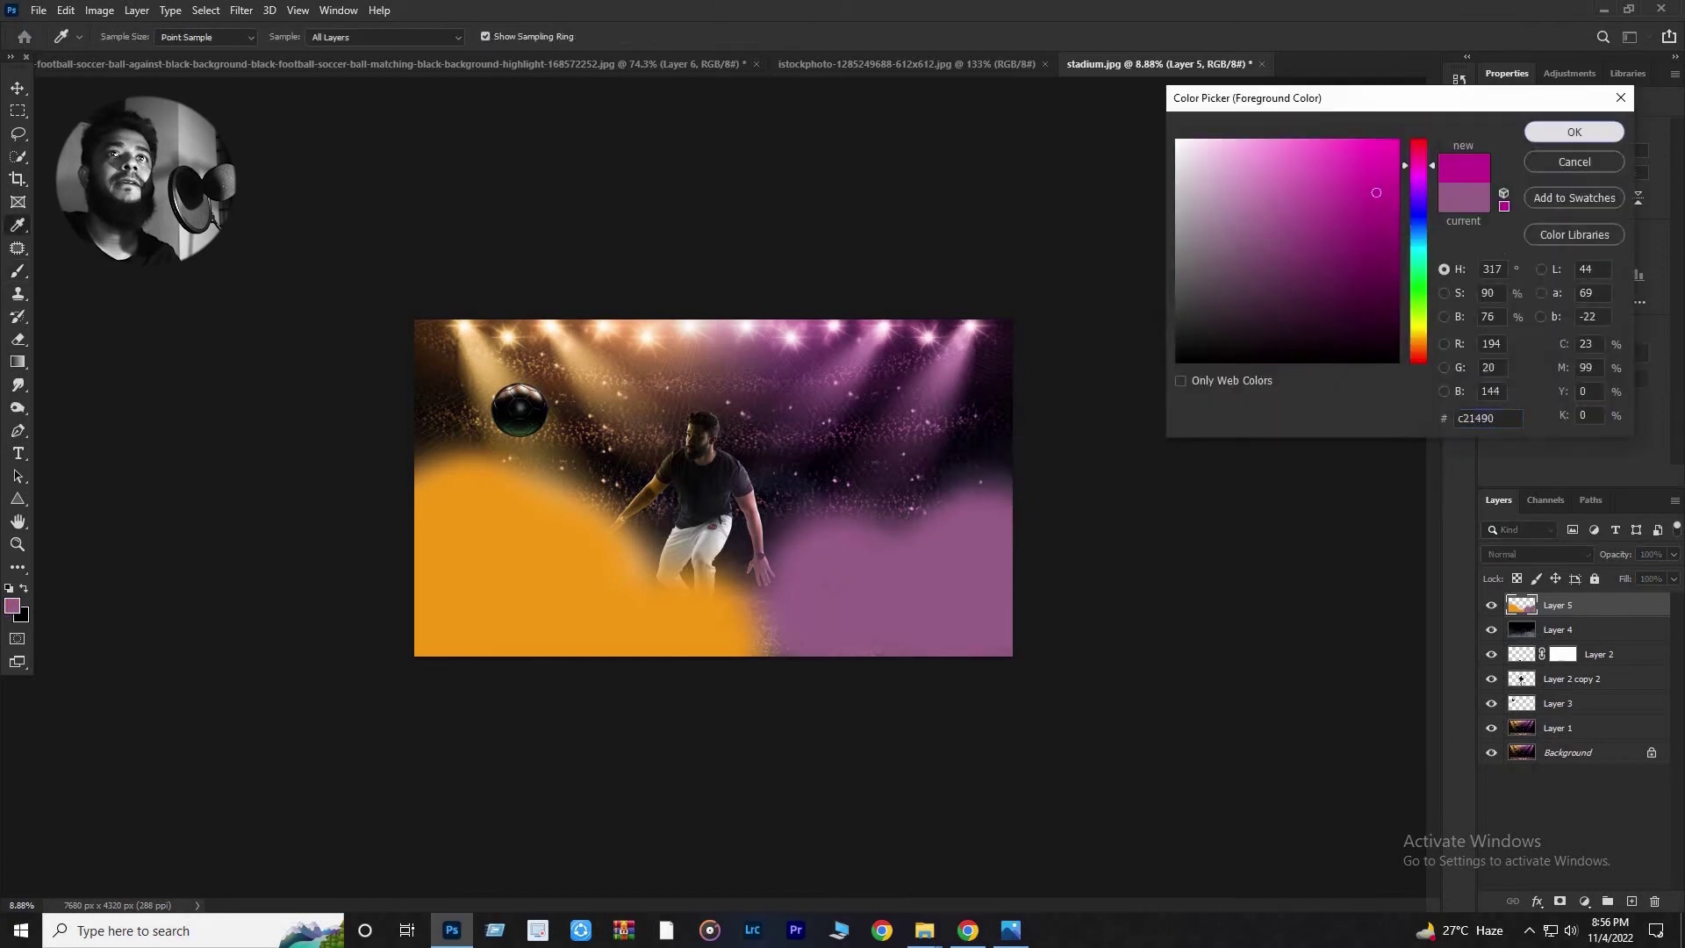
{"action": "left_click", "coordinate": [1574, 131]}
{"action": "mouse_move", "coordinate": [956, 518]}
{"action": "left_mouse_down"}
{"action": "mouse_move", "coordinate": [869, 606]}
{"action": "mouse_move", "coordinate": [1009, 448]}
{"action": "left_mouse_up"}
{"action": "mouse_move", "coordinate": [789, 571]}
{"action": "left_mouse_down"}
{"action": "mouse_move", "coordinate": [755, 623]}
{"action": "mouse_move", "coordinate": [711, 632]}
{"action": "left_mouse_up"}
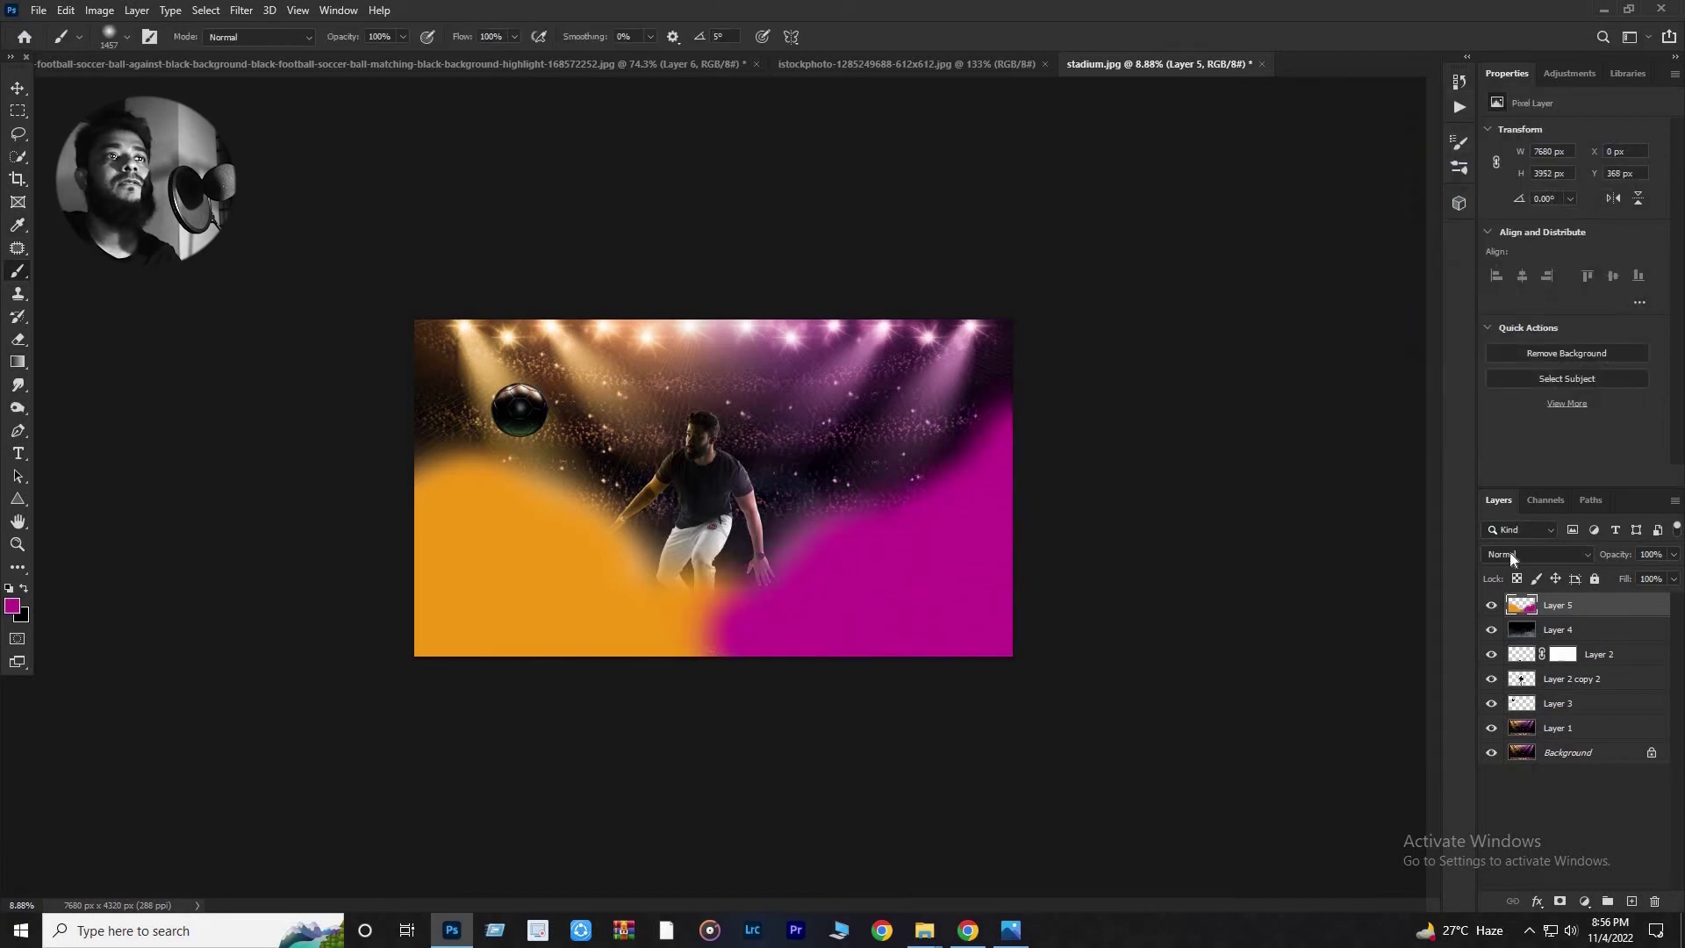
Blend Layer 5 in Overlay mode and reduce it to 34% opacity and 74% fill.
{"action": "left_click", "coordinate": [1516, 552]}
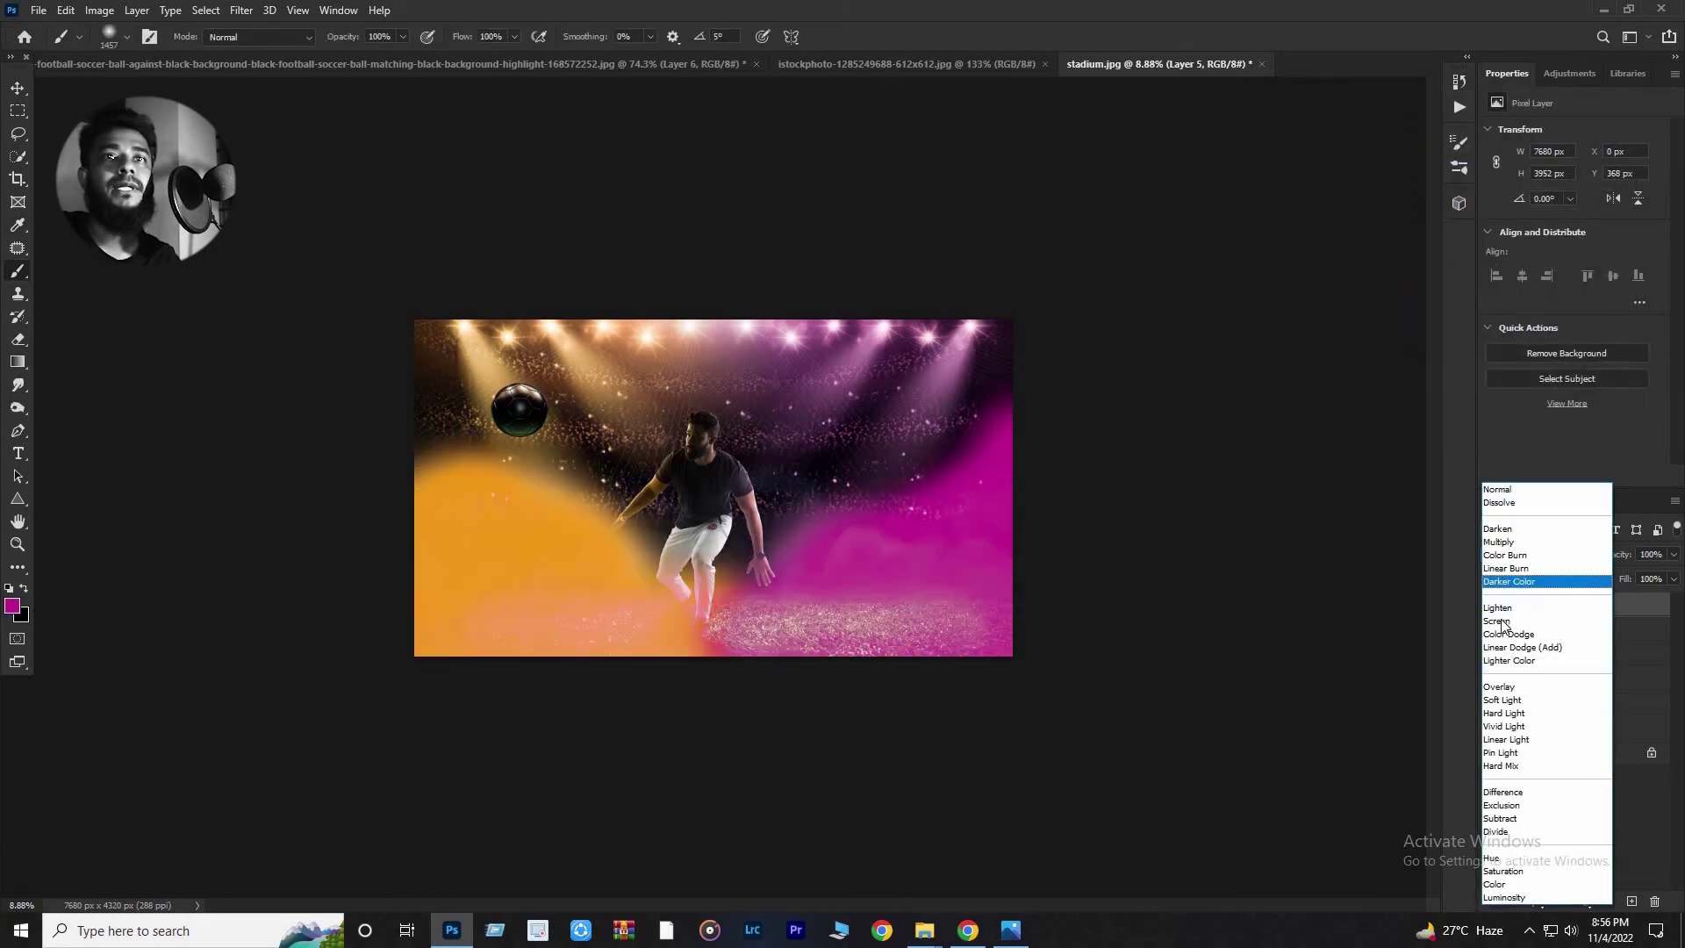
{"action": "left_click", "coordinate": [1510, 688]}
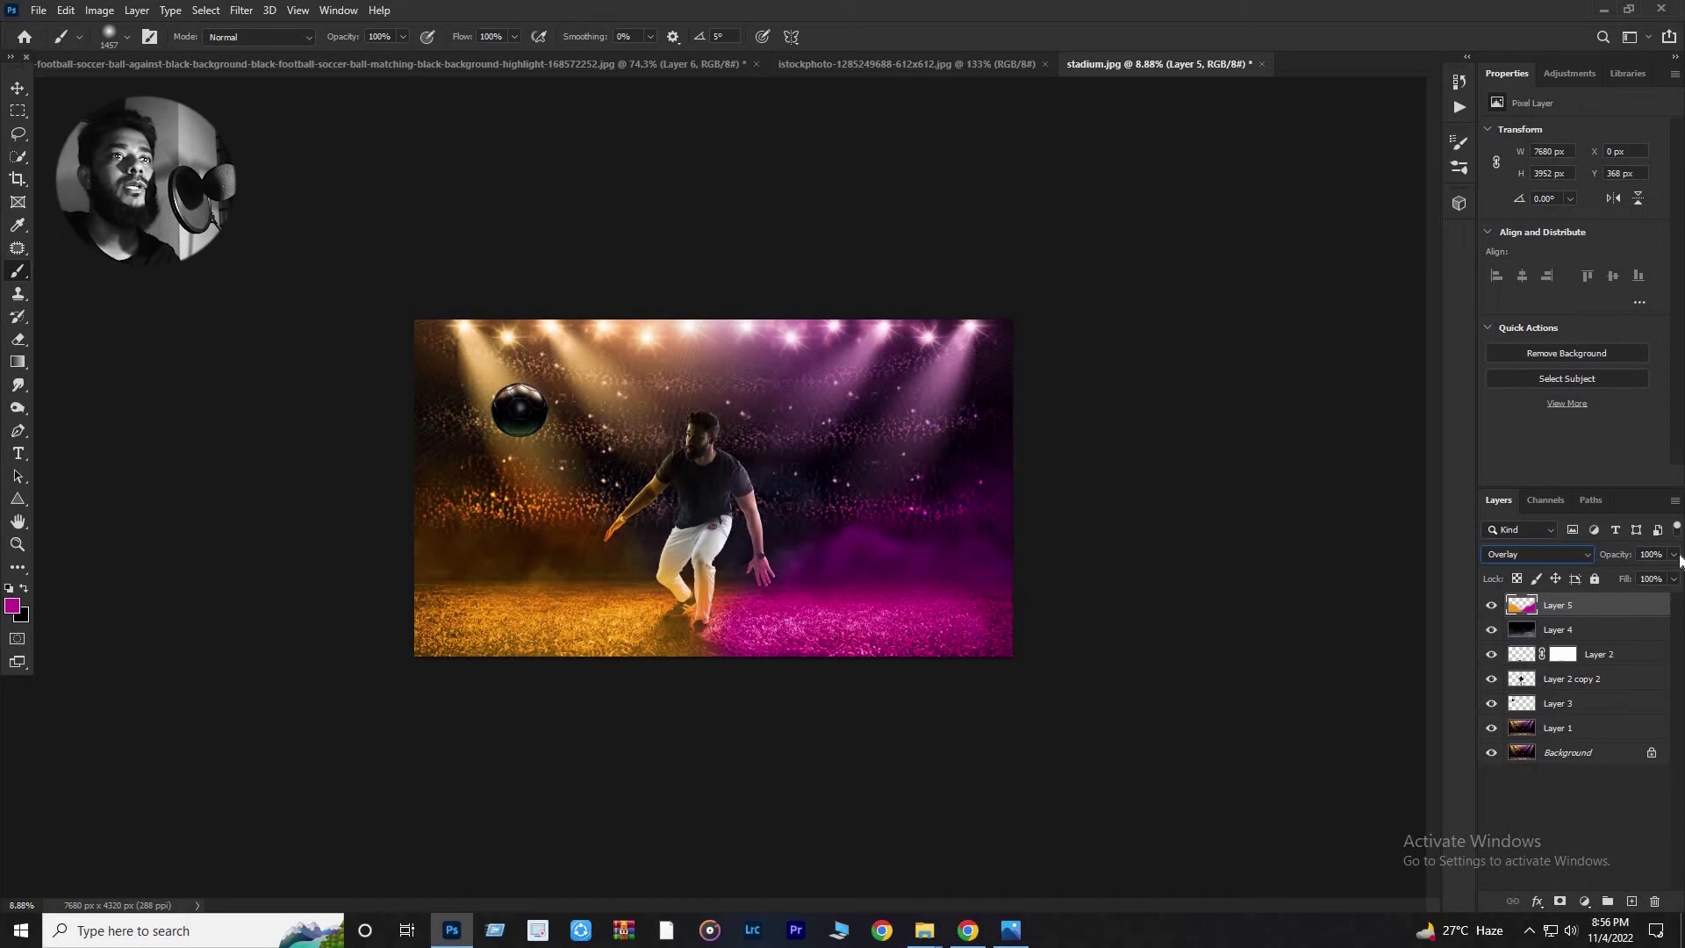
{"action": "left_click_drag", "start_coordinate": [1629, 576], "coordinate": [1602, 575]}
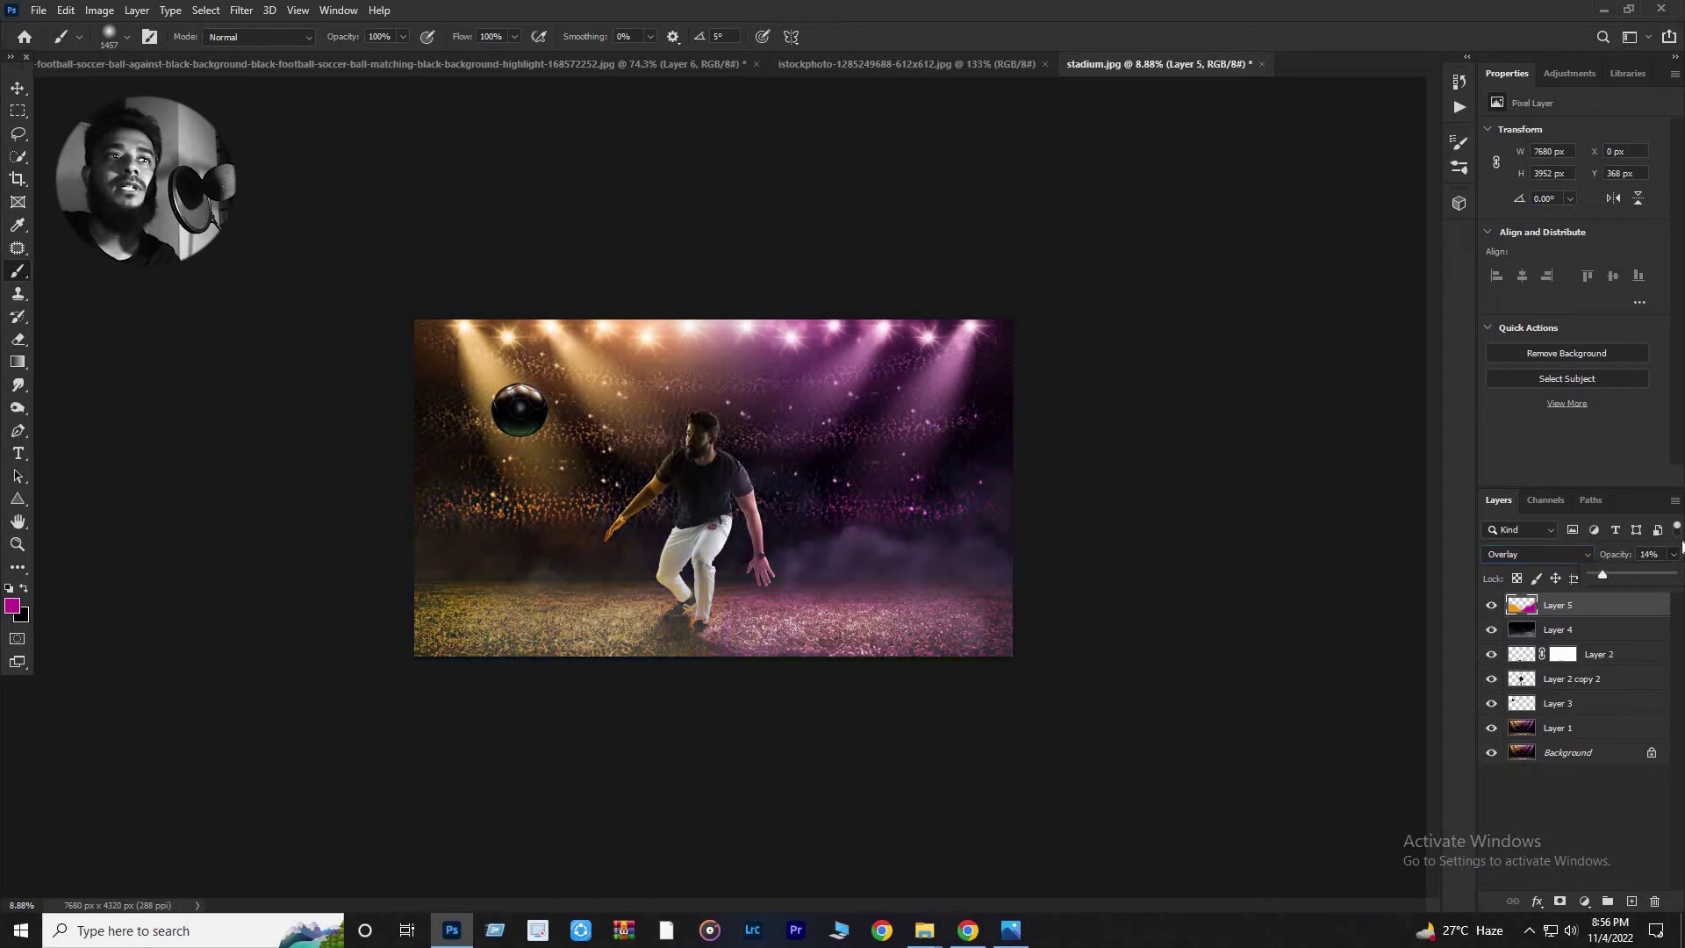
{"action": "left_click", "coordinate": [1650, 601]}
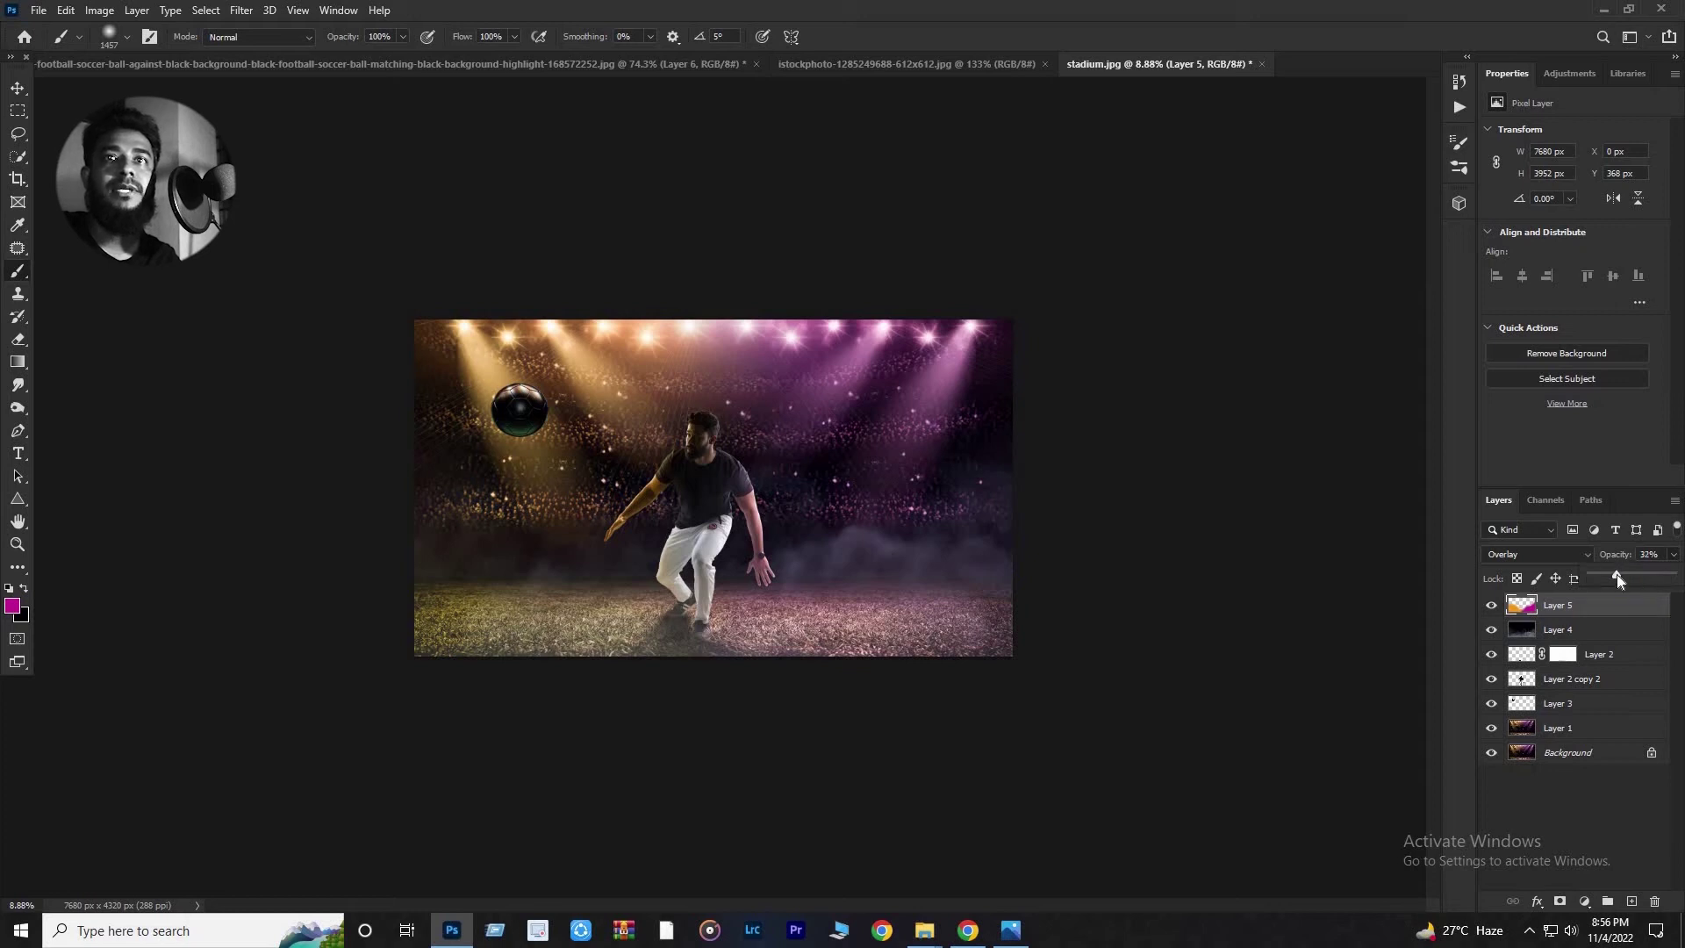
{"action": "mouse_move", "coordinate": [1611, 574]}
{"action": "left_mouse_down"}
{"action": "mouse_move", "coordinate": [1635, 570]}
{"action": "mouse_move", "coordinate": [1618, 574]}
{"action": "left_mouse_up"}
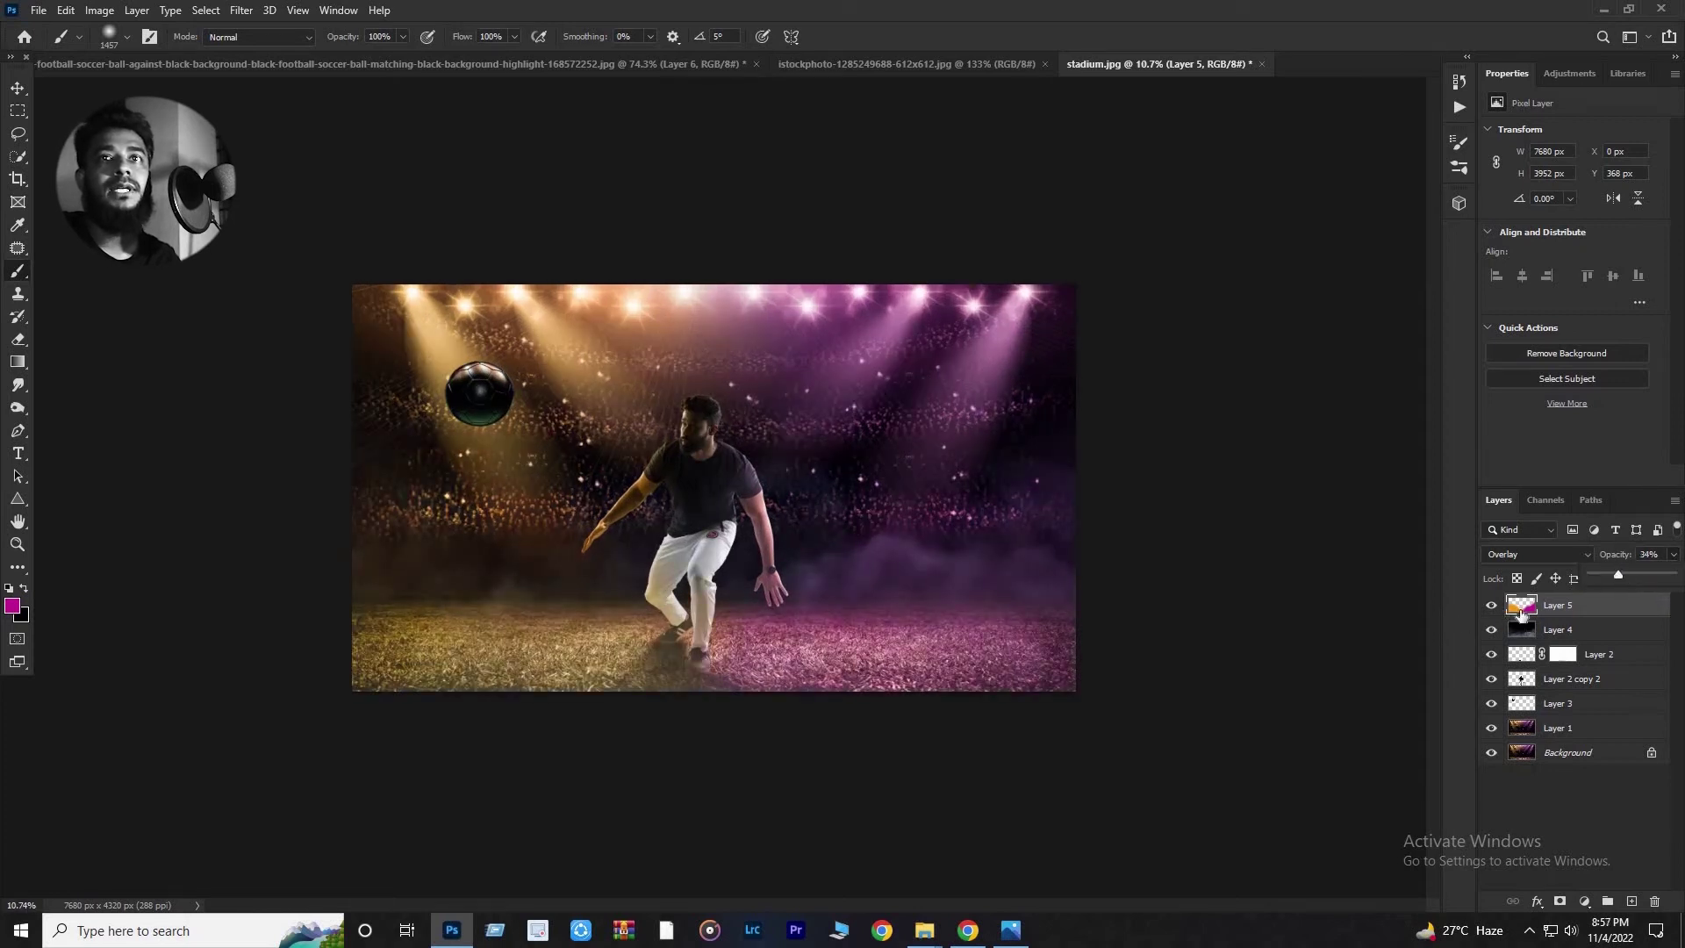
Add a mask to Layer 5 and softly paint it black with a 2200 px brush at 23% opacity and 25% flow, comparing before and after.
{"action": "left_click", "coordinate": [1559, 901]}
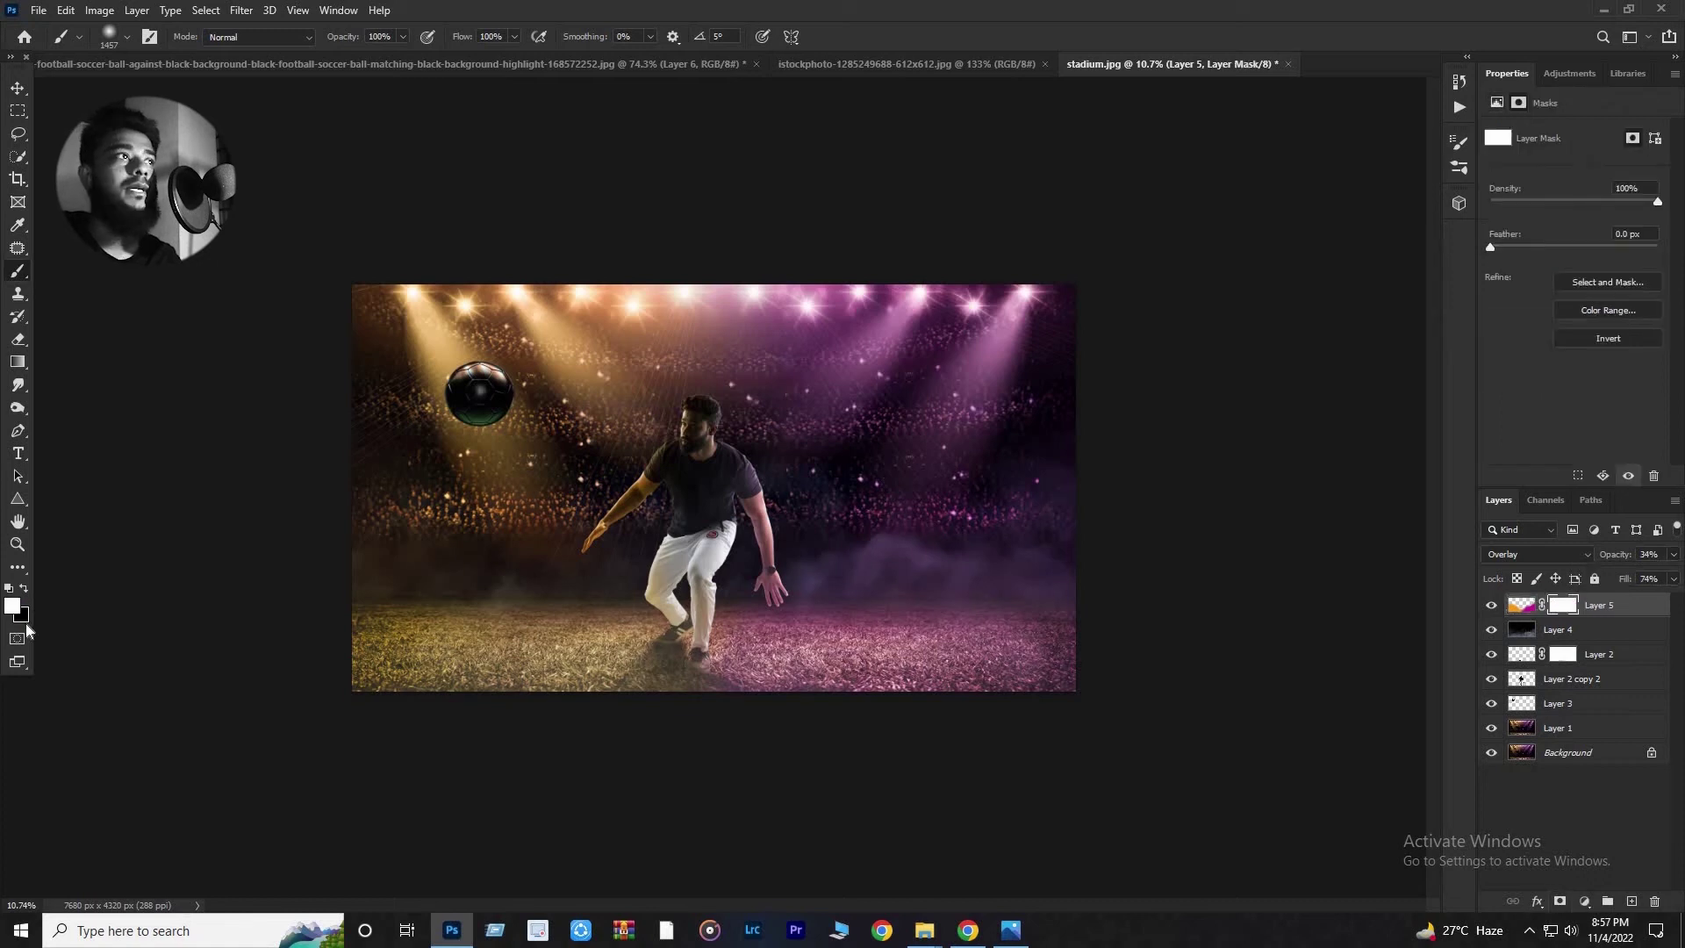
{"action": "left_click", "coordinate": [23, 588]}
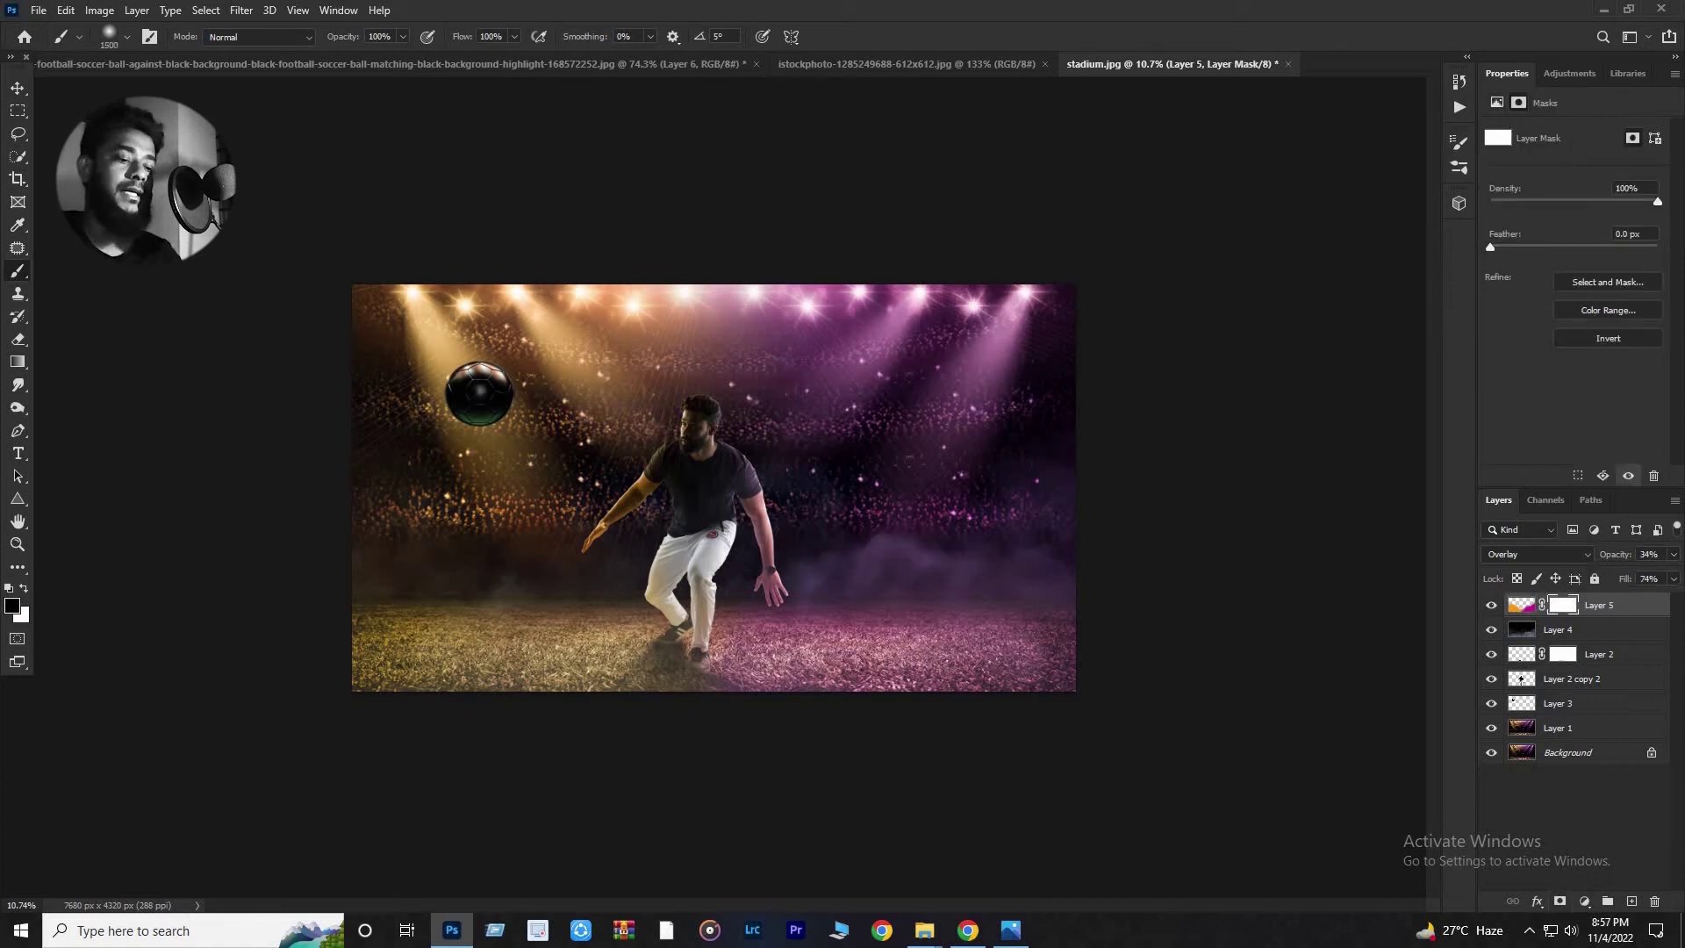
{"action": "key", "text": "bracketright"}
{"action": "key", "text": "bracketright"}
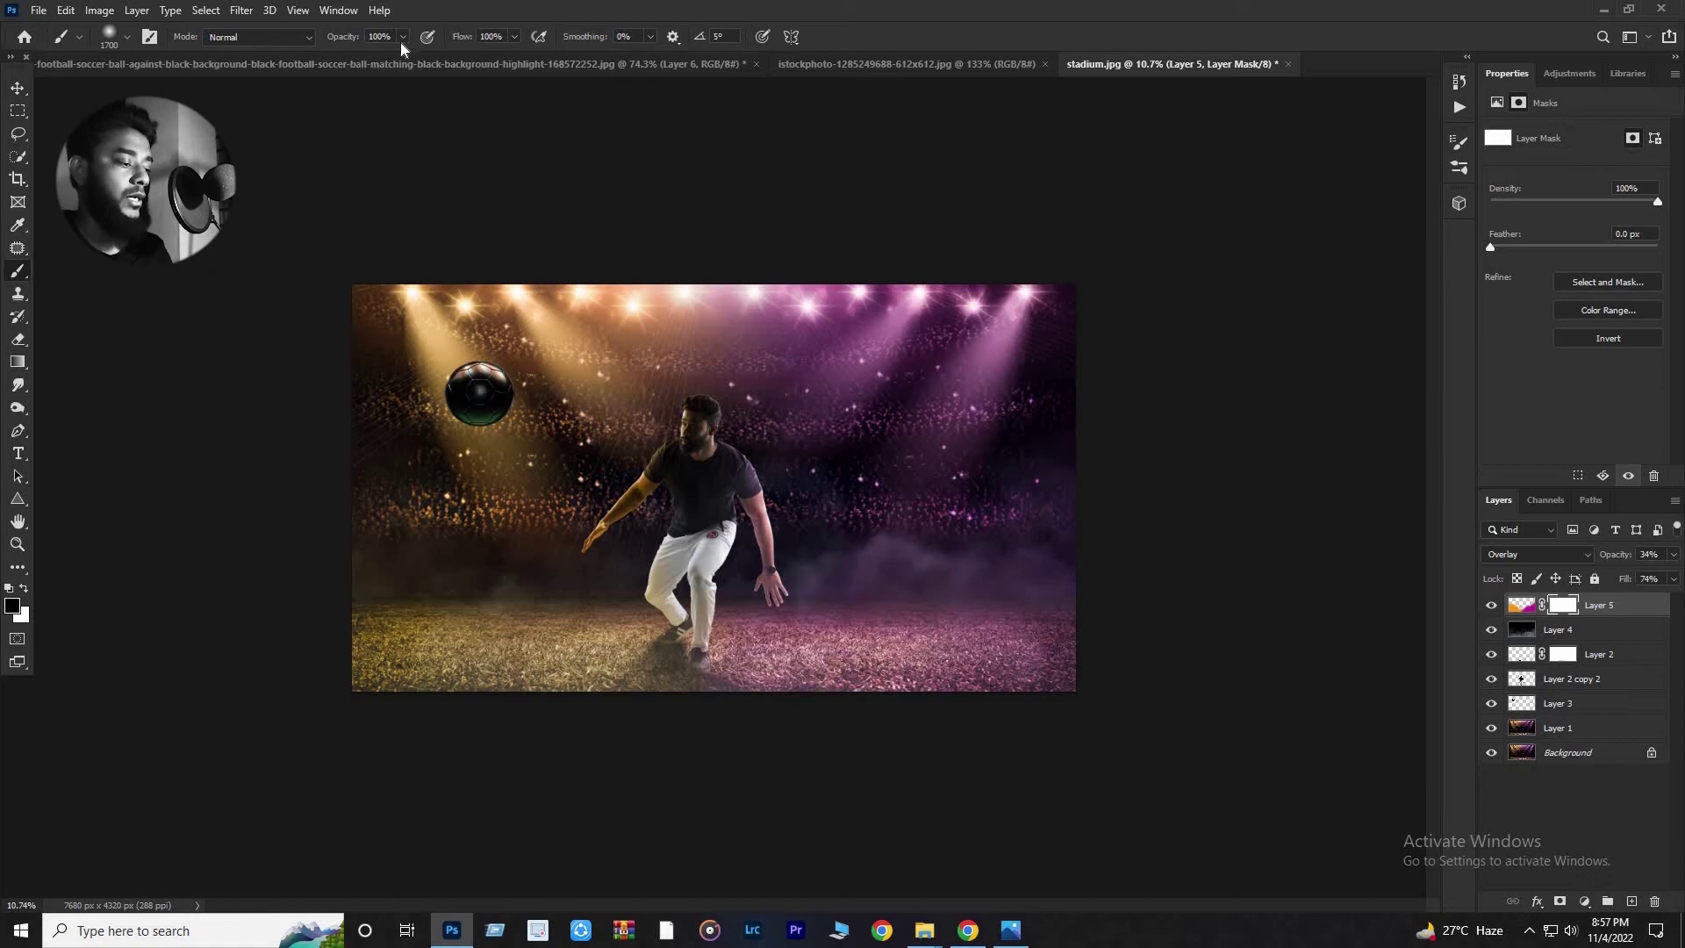
{"action": "left_click_drag", "start_coordinate": [402, 36], "coordinate": [342, 61]}
{"action": "left_click_drag", "start_coordinate": [514, 36], "coordinate": [455, 63]}
{"action": "key", "text": "bracketright"}
{"action": "key", "text": "bracketright"}
{"action": "key", "text": "bracketright"}
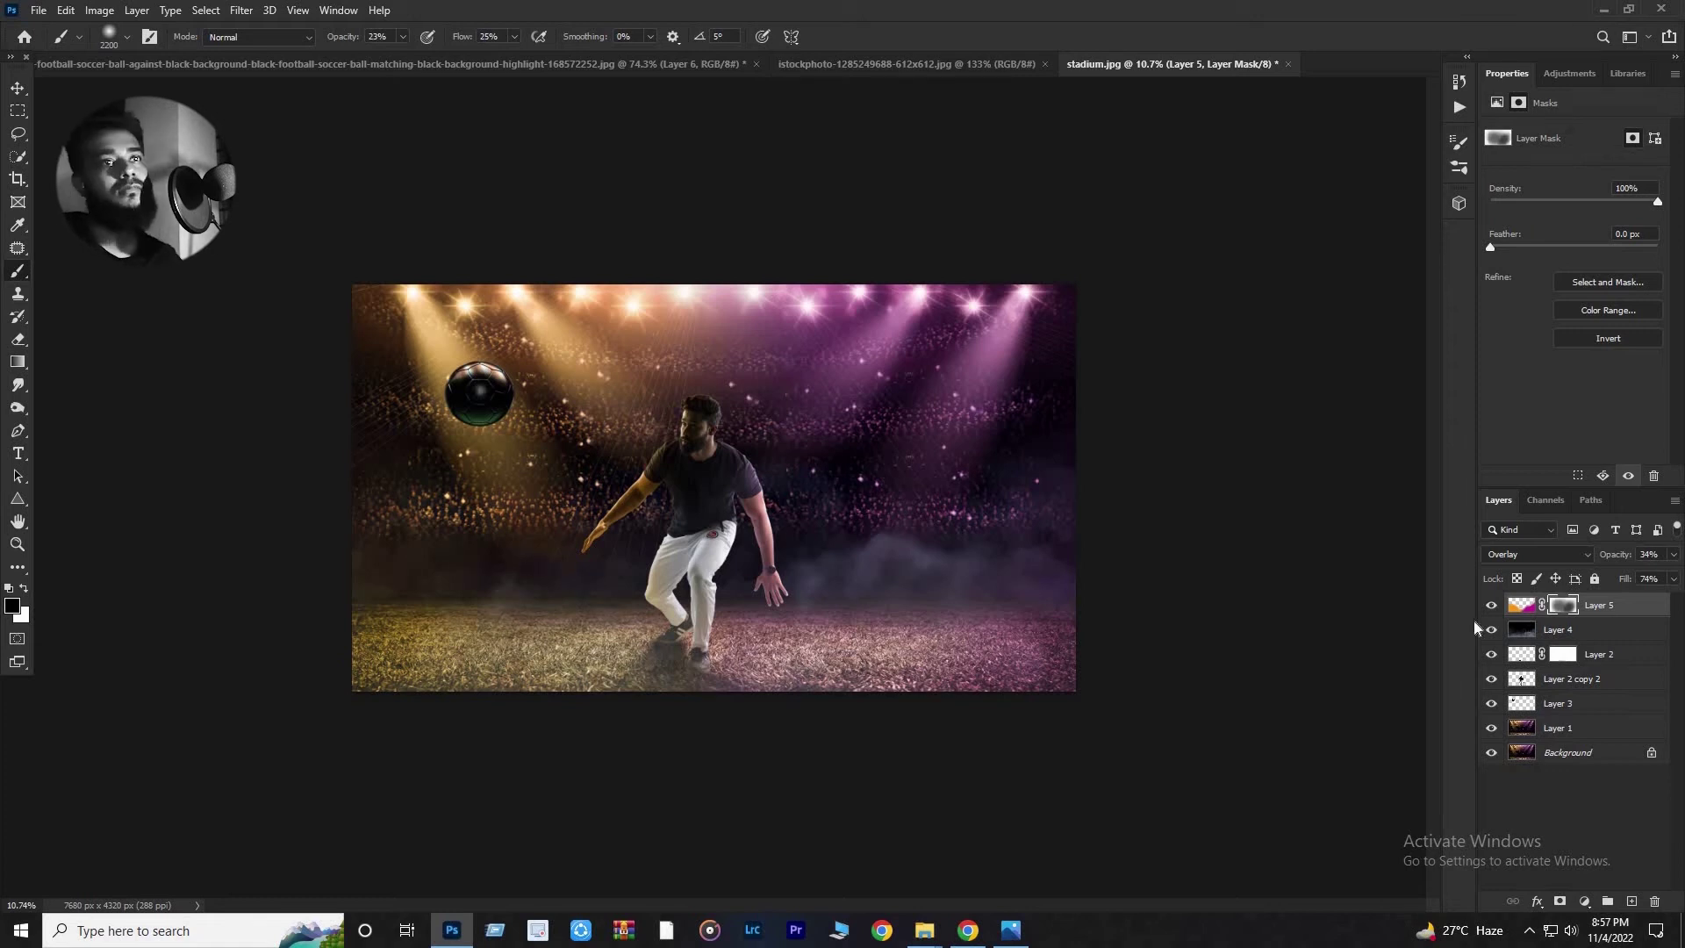
{"action": "left_click", "coordinate": [1492, 605]}
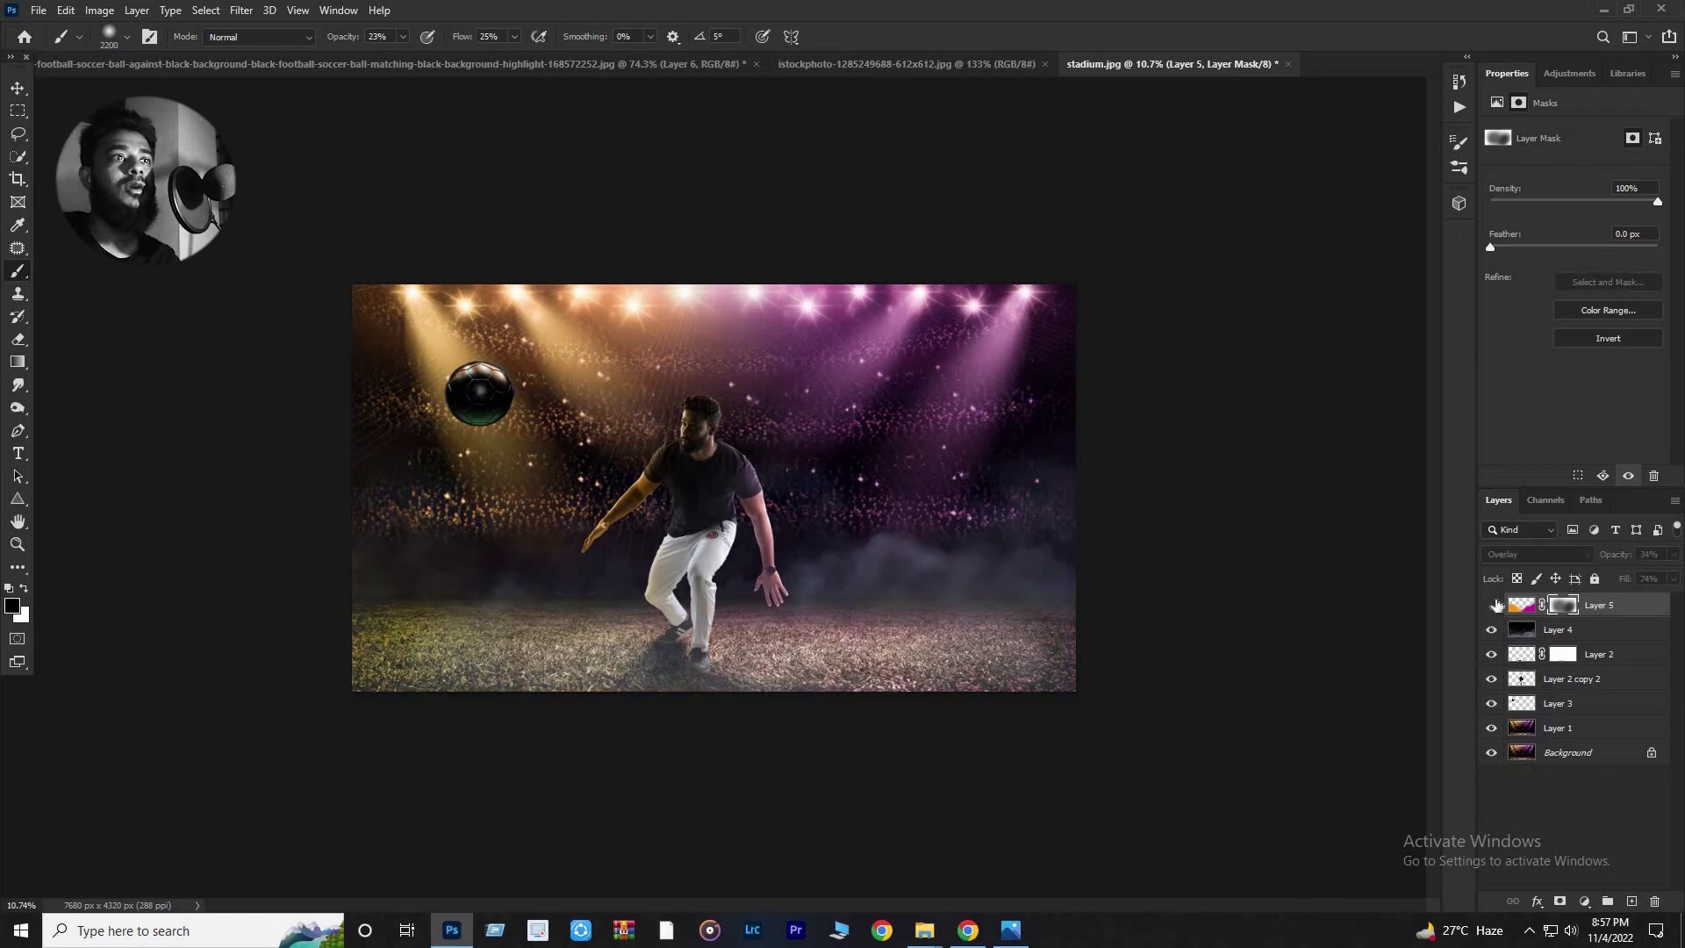
{"action": "left_click", "coordinate": [1492, 604]}
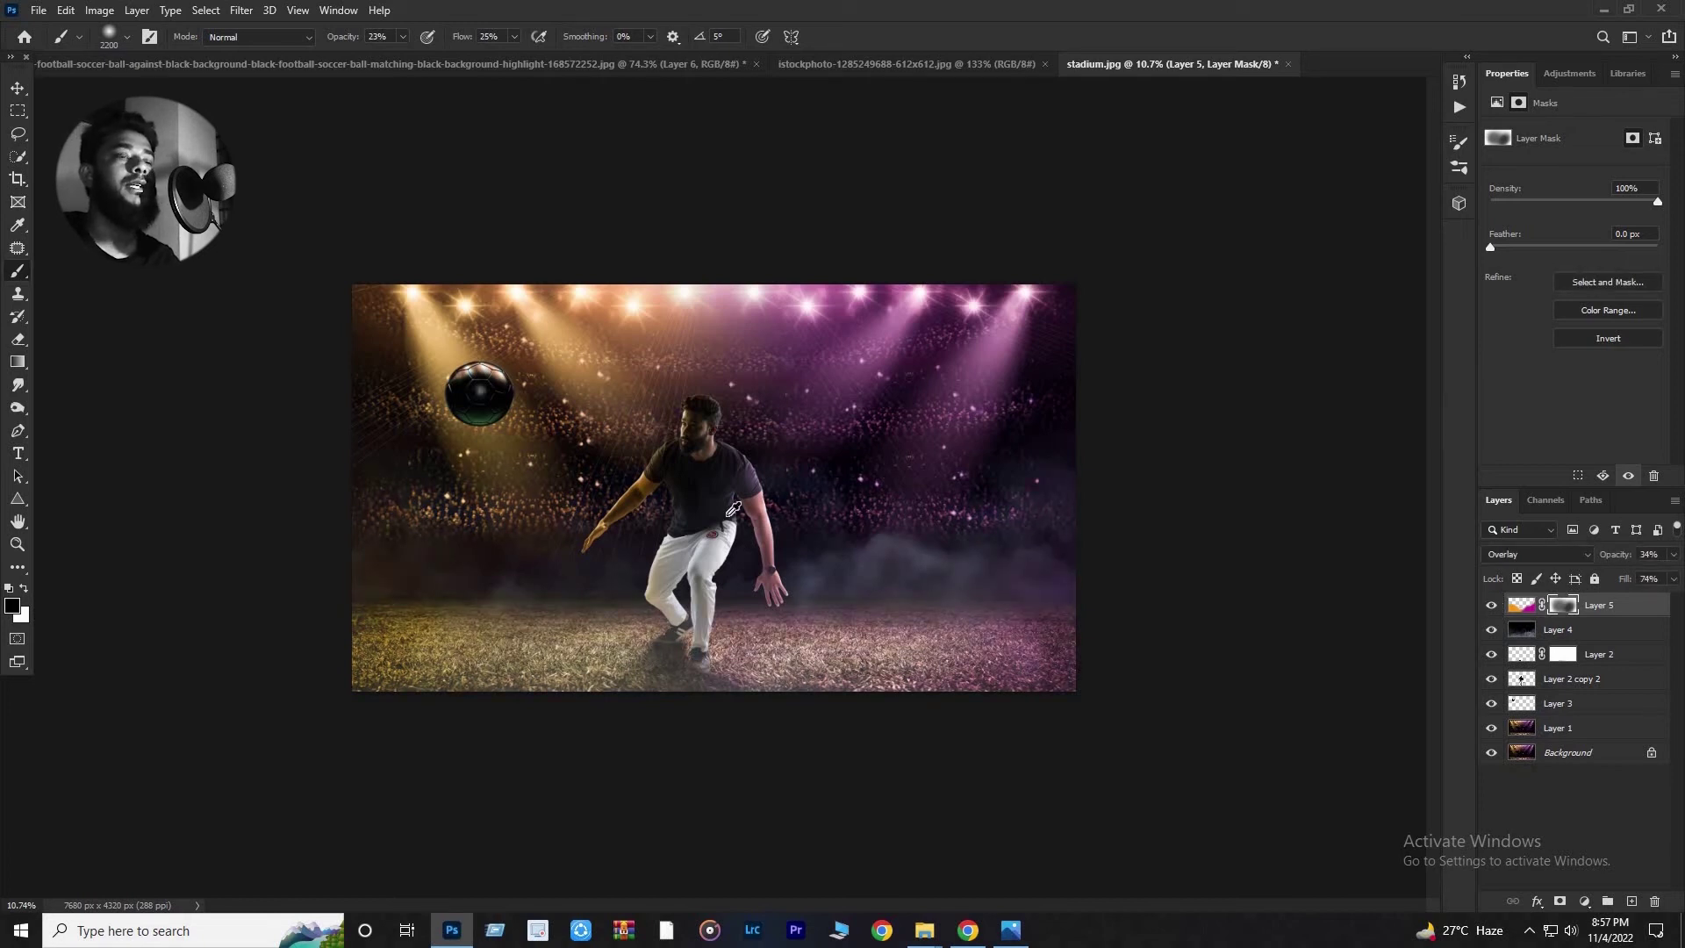
Add an Exposure adjustment directly above the ball on Layer 3.
{"action": "scroll", "coordinate": [727, 516], "scroll_direction": "down", "scroll_amount": 4}
{"action": "scroll", "coordinate": [726, 516], "scroll_direction": "up", "scroll_amount": 5}
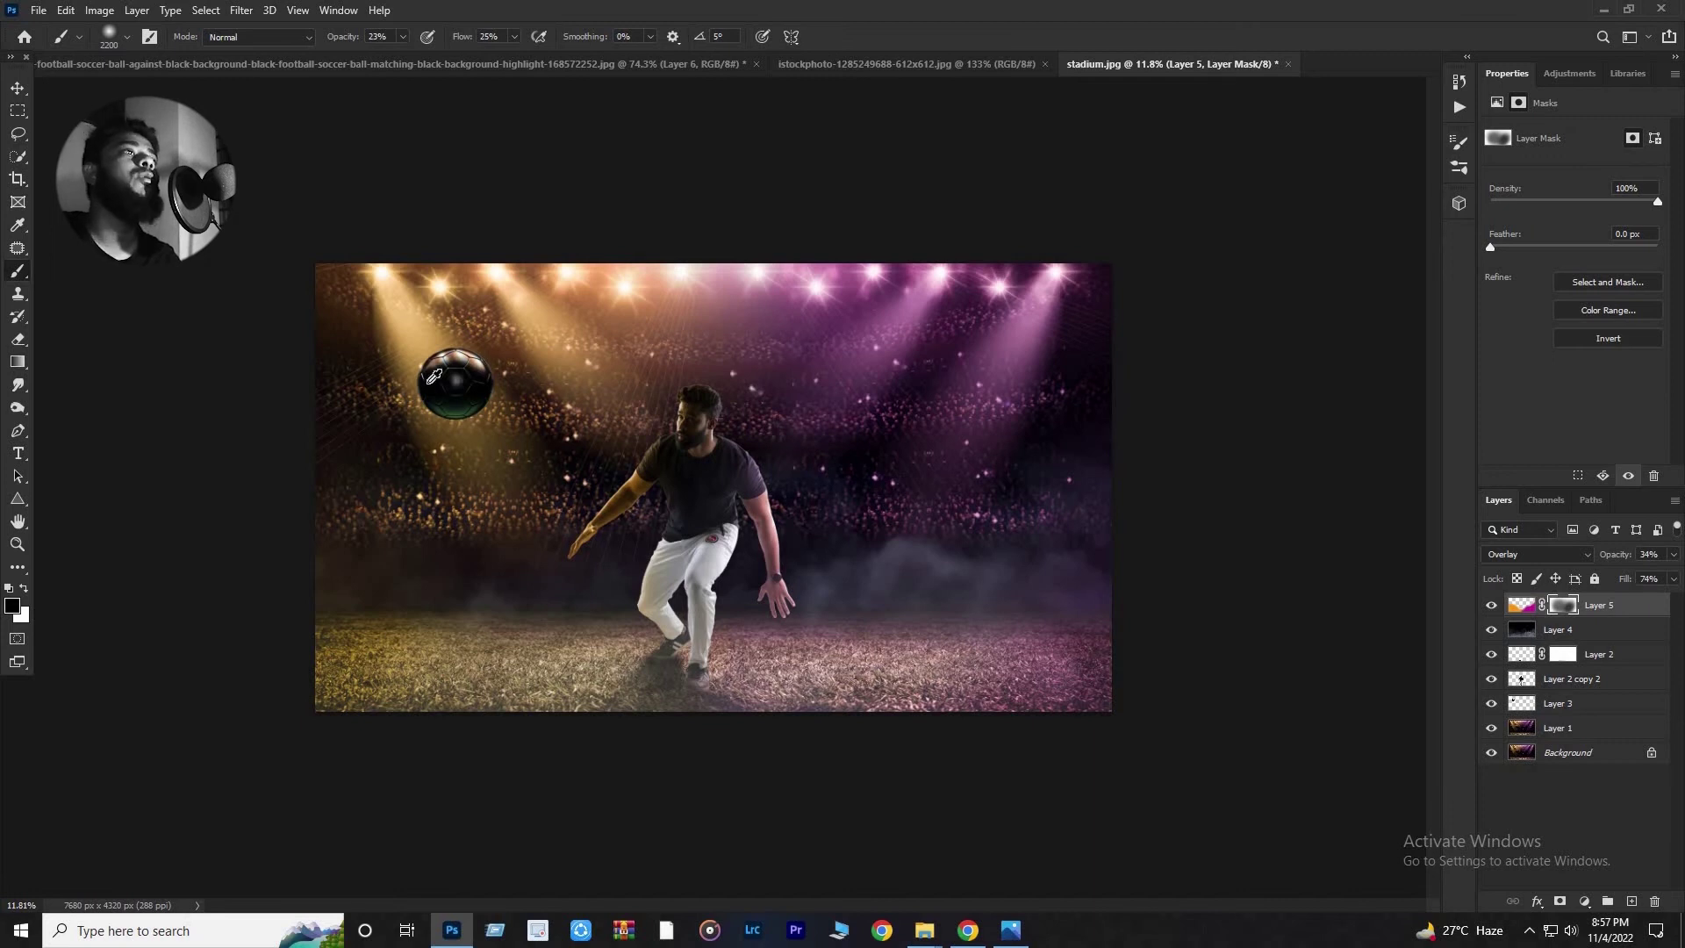
{"action": "scroll", "coordinate": [434, 376], "scroll_direction": "up", "scroll_amount": 5}
{"action": "scroll", "coordinate": [268, 328], "scroll_direction": "down", "scroll_amount": 5}
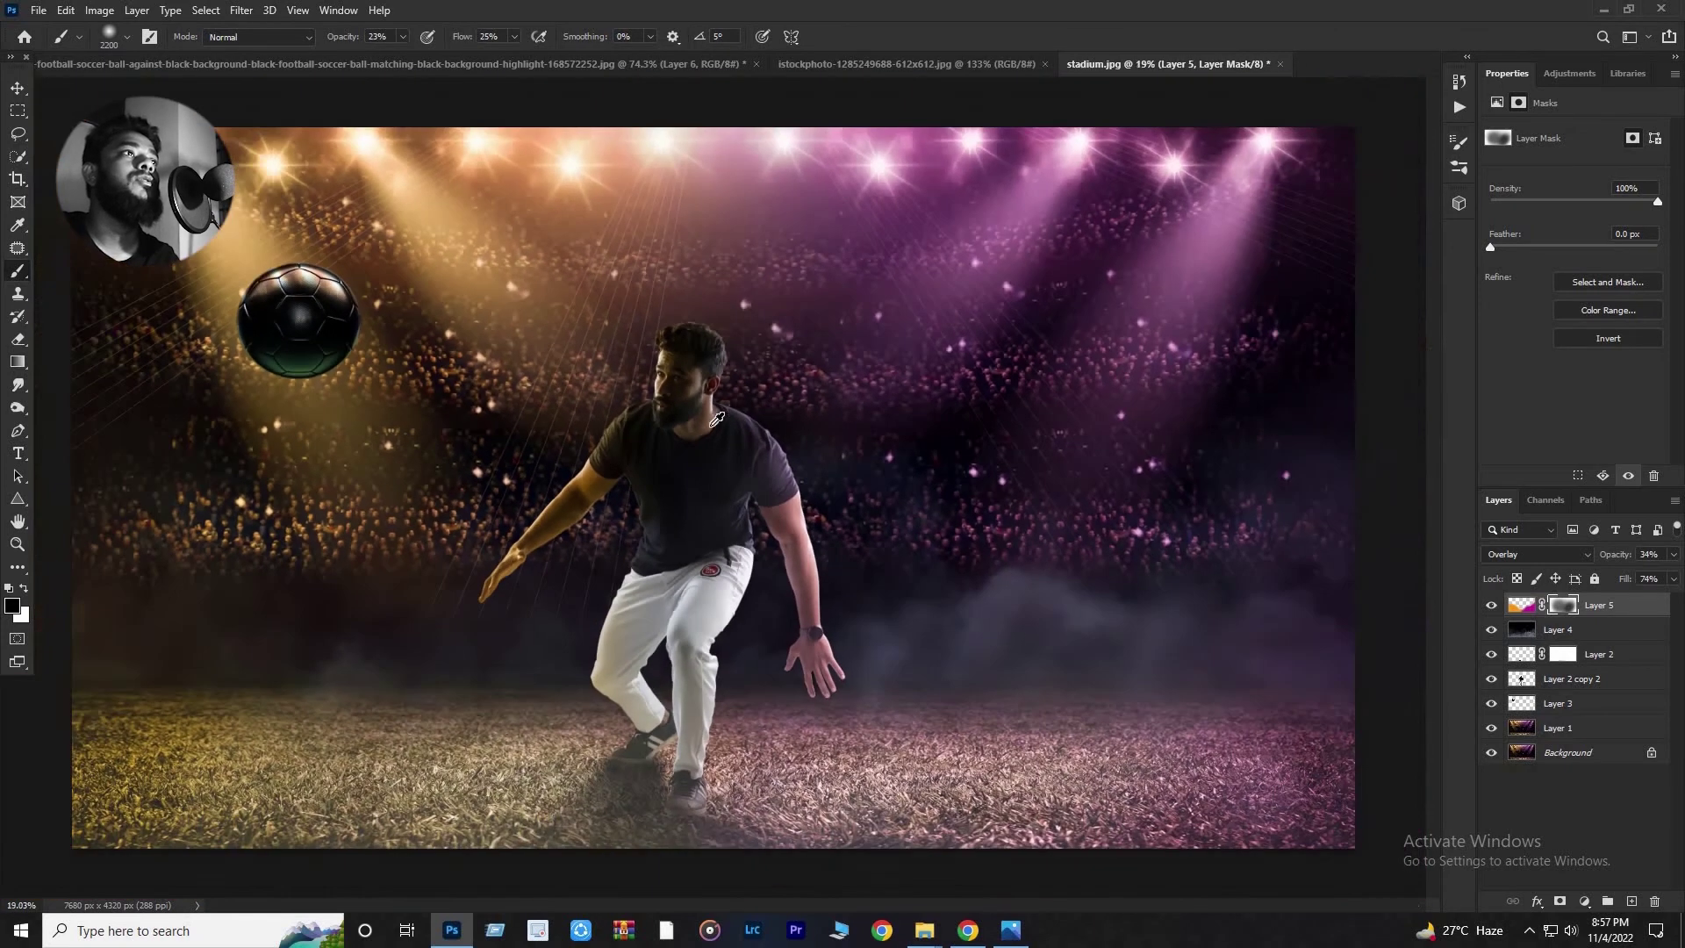
{"action": "left_click", "coordinate": [1545, 706]}
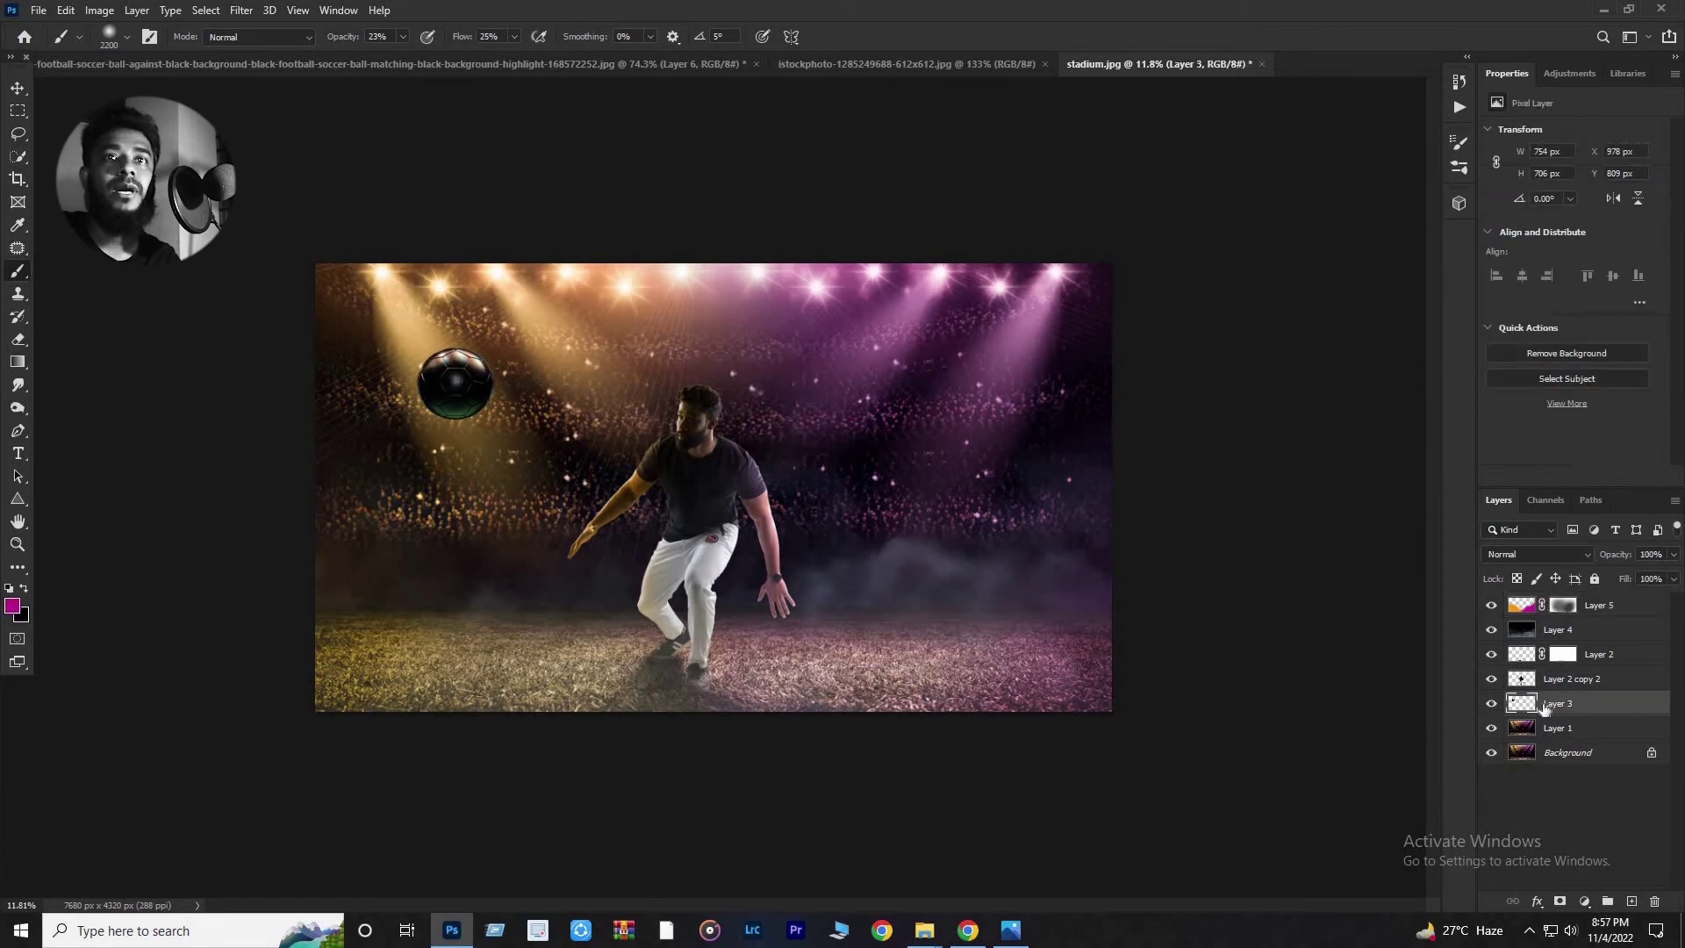
{"action": "left_click", "coordinate": [1584, 903]}
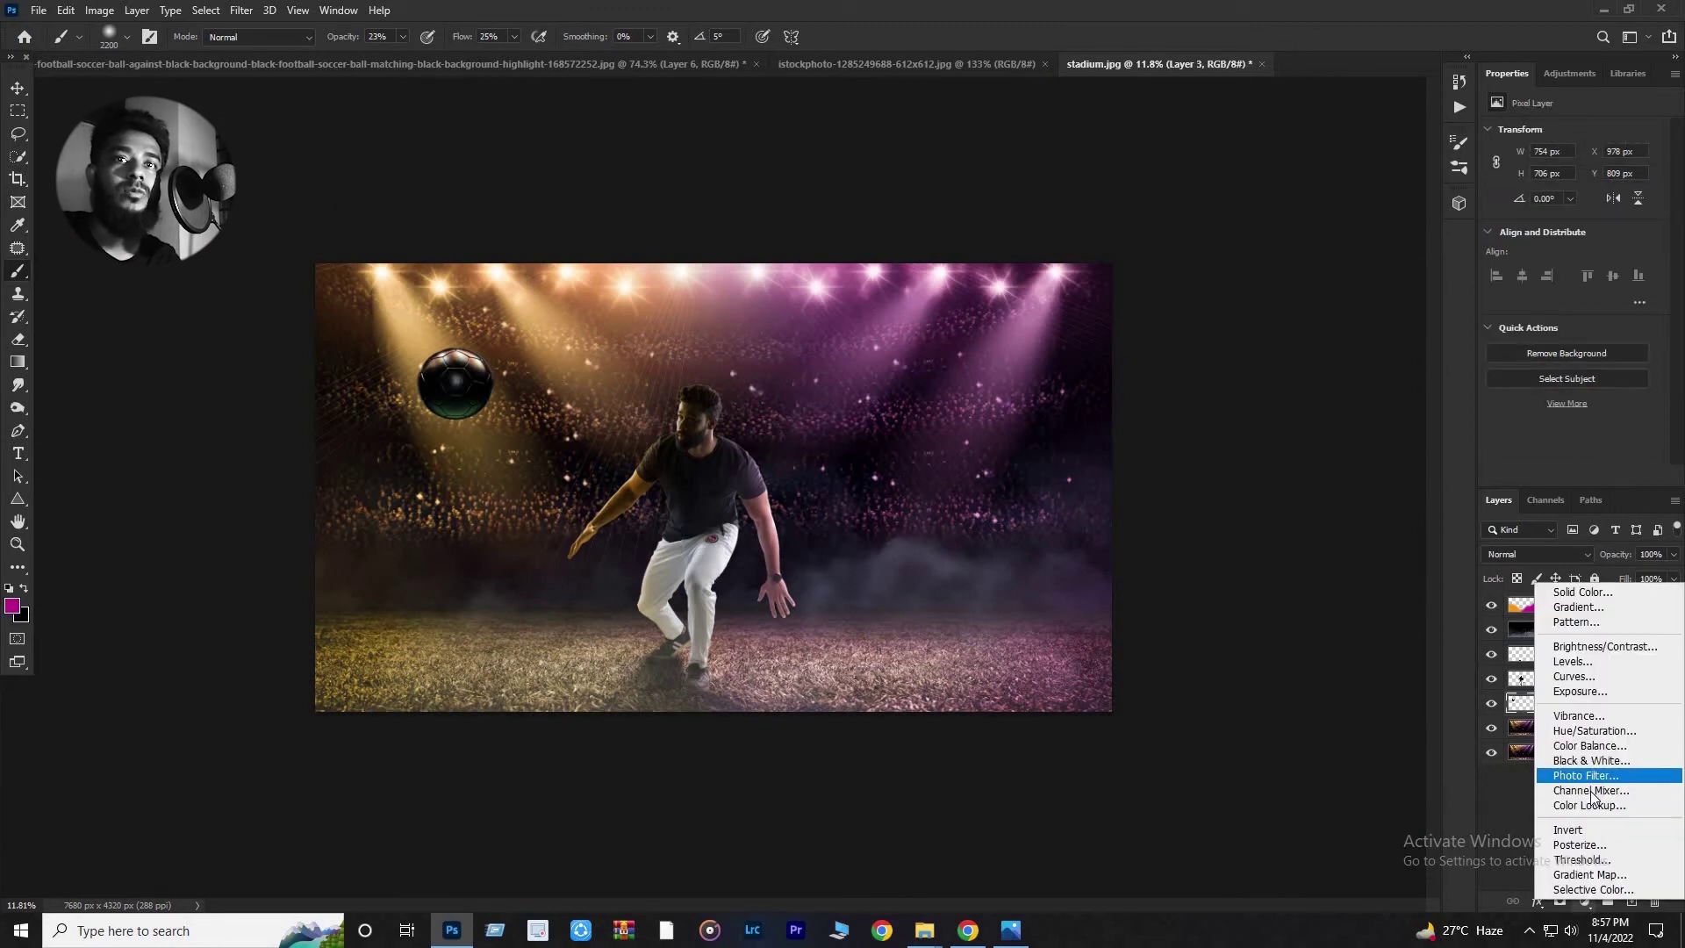
{"action": "left_click", "coordinate": [1580, 691]}
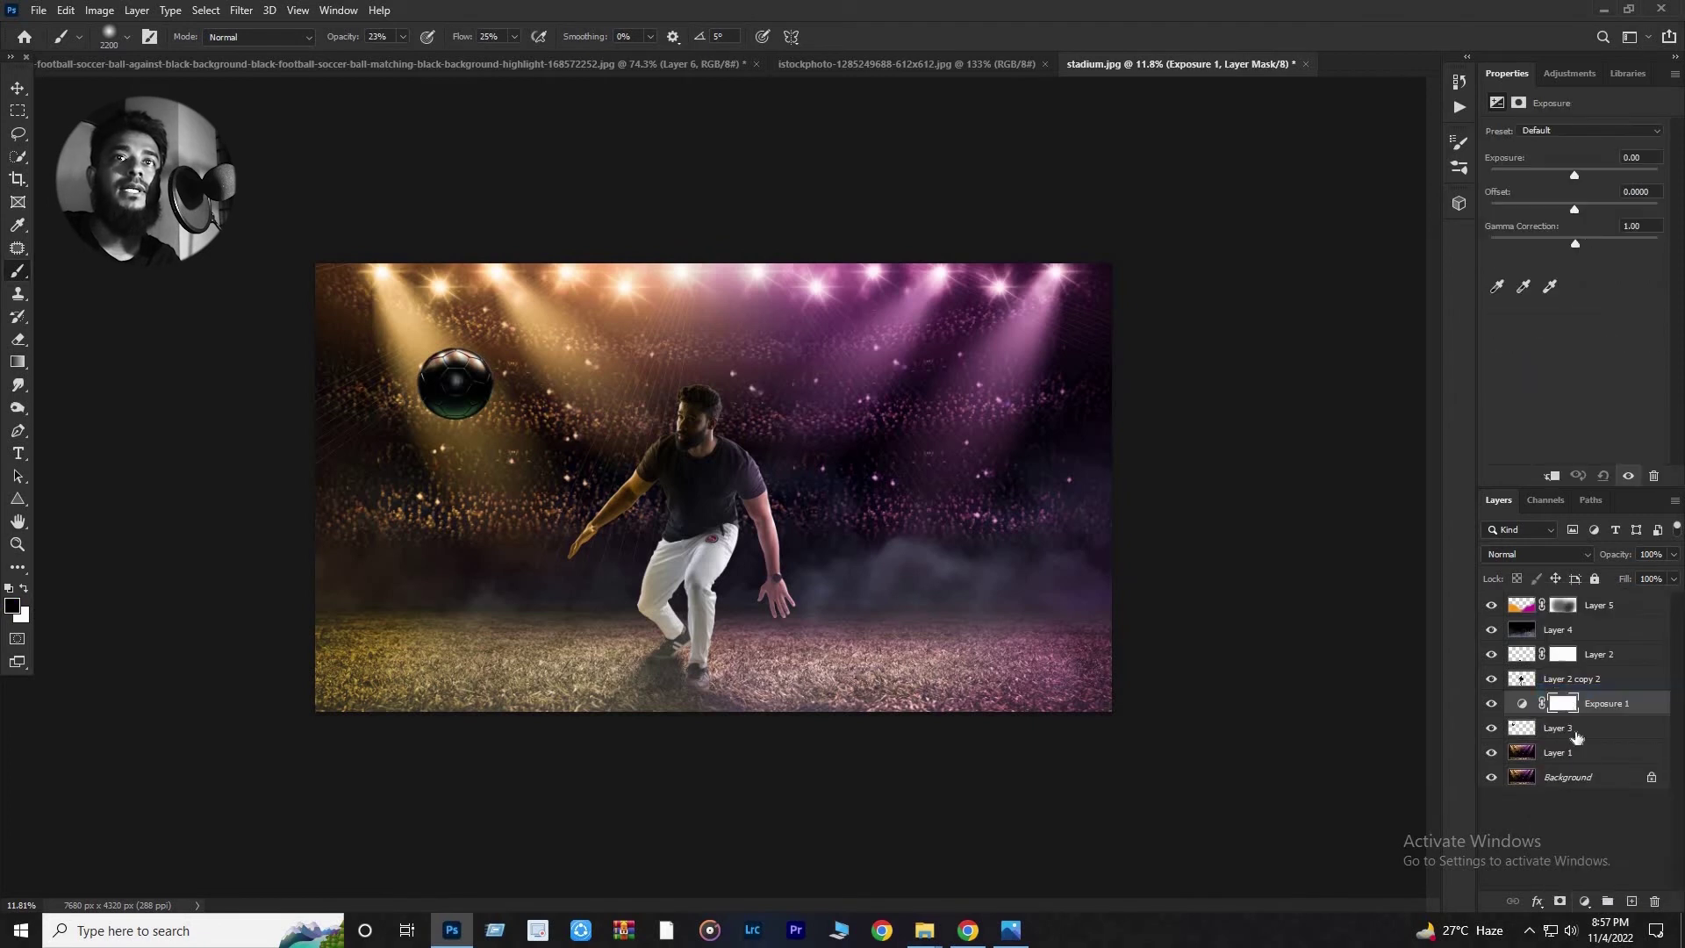
Try the Exposure offset at +0.0755 clipped to Layer 3 and at -0.1387 unclipped, and undo the clipping and both offsets.
{"action": "right_click", "coordinate": [1615, 699]}
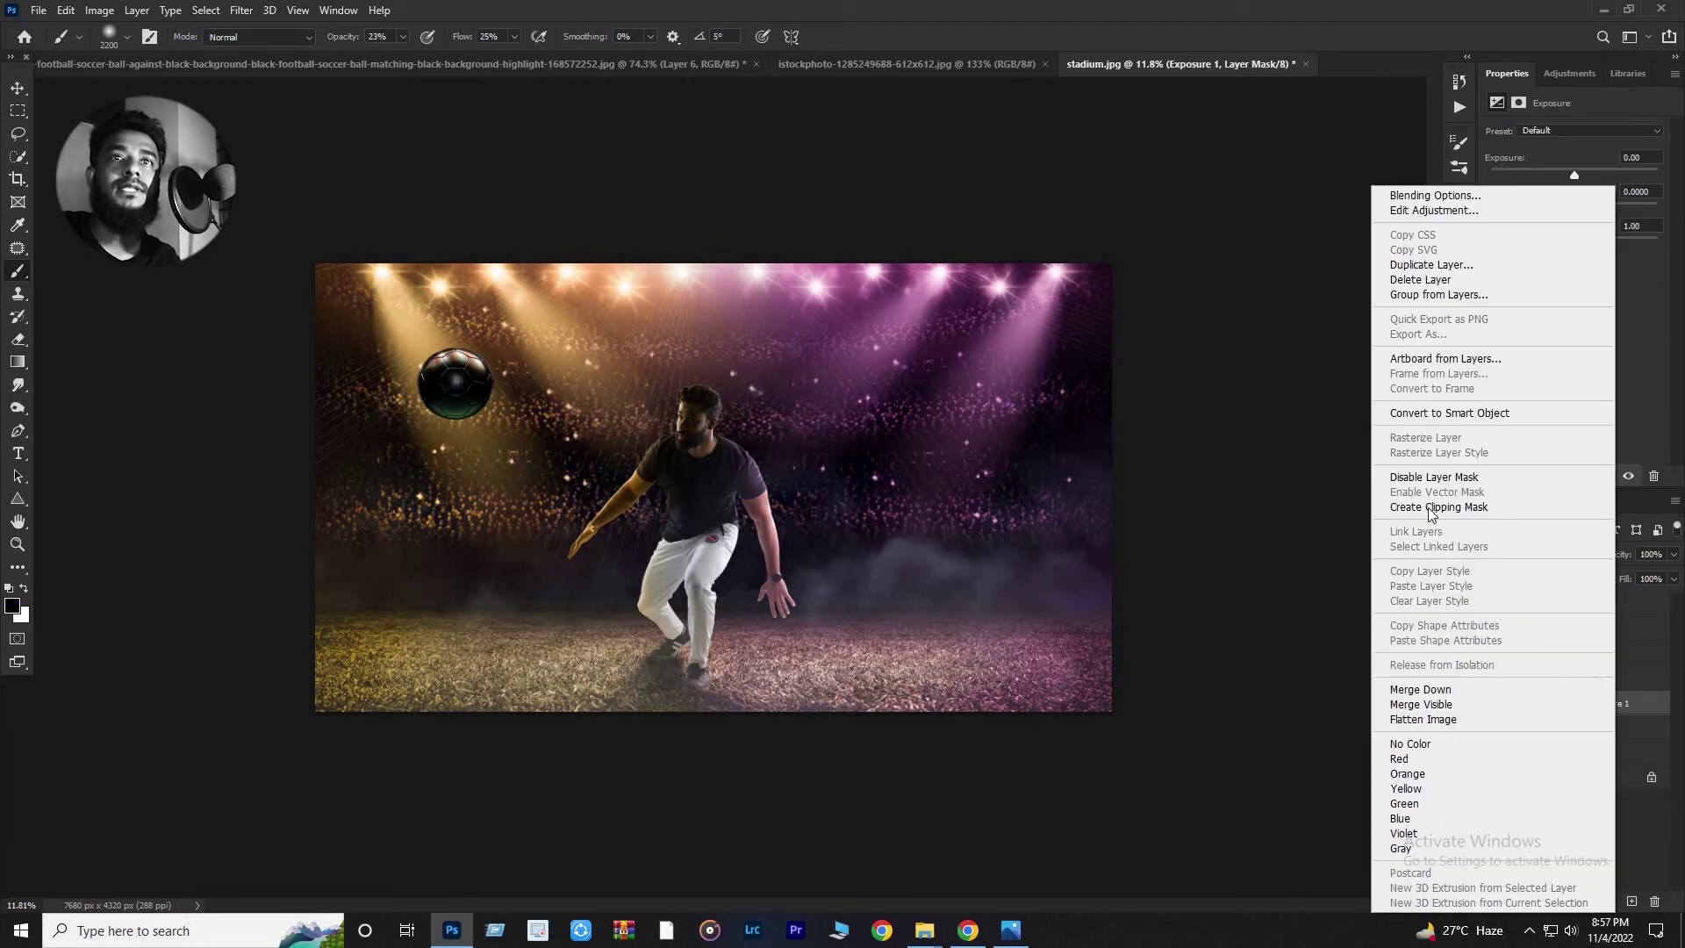
{"action": "left_click", "coordinate": [1466, 508]}
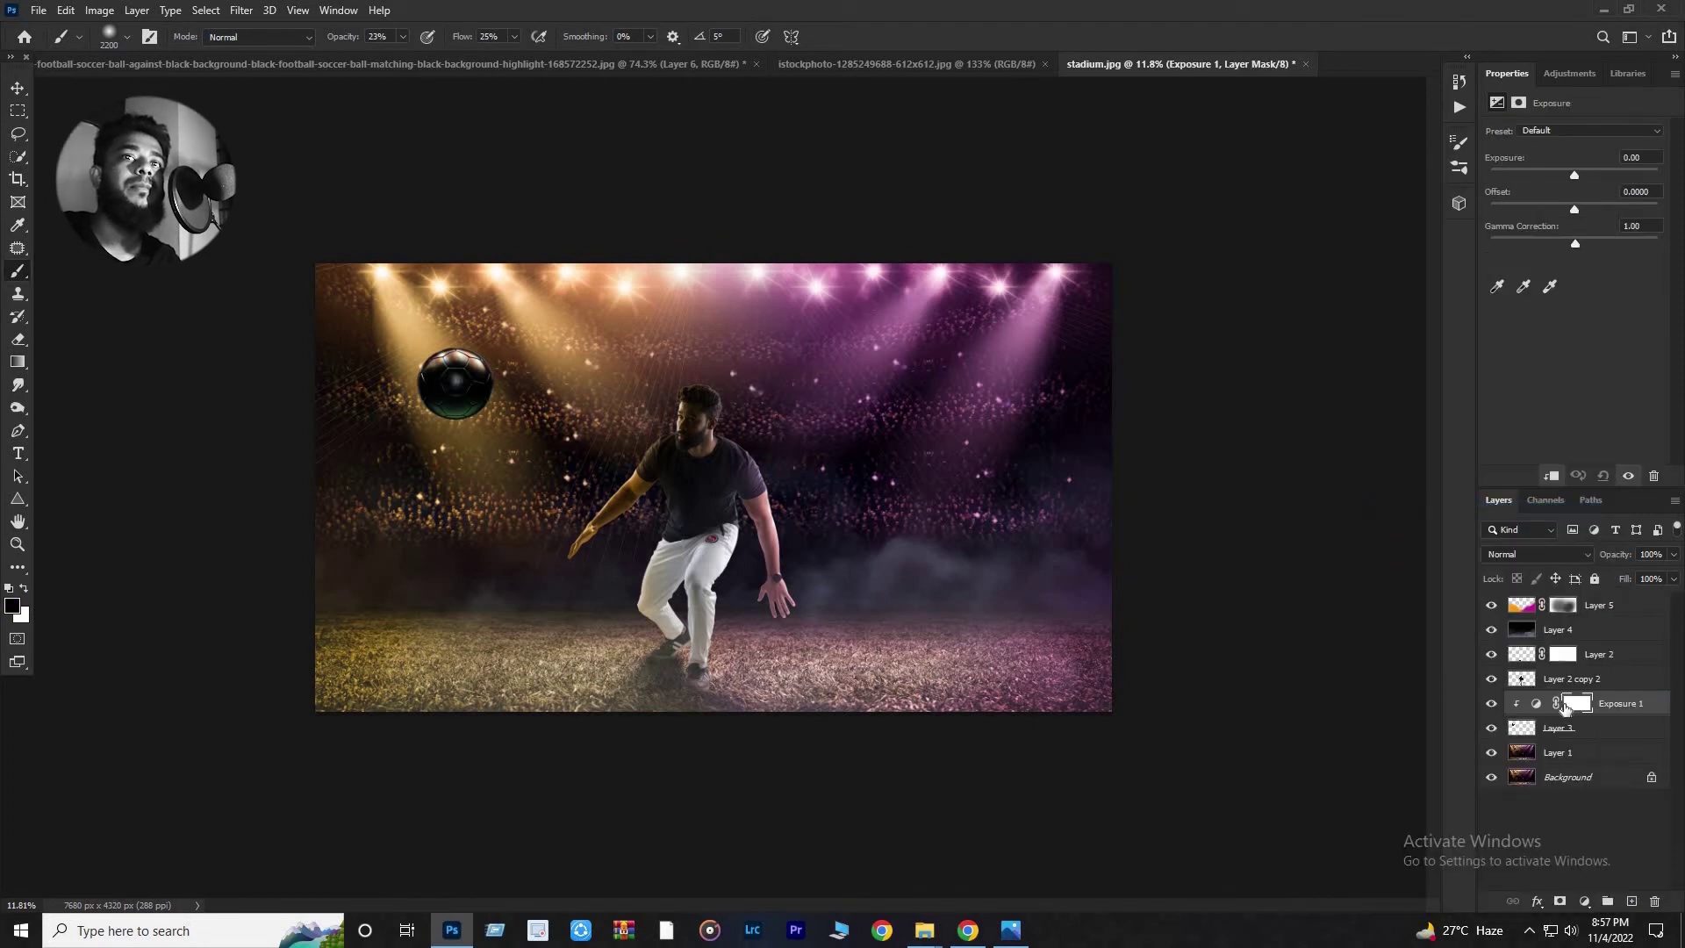
{"action": "mouse_move", "coordinate": [1578, 206]}
{"action": "left_mouse_down"}
{"action": "mouse_move", "coordinate": [1525, 198]}
{"action": "mouse_move", "coordinate": [1596, 200]}
{"action": "mouse_move", "coordinate": [1509, 202]}
{"action": "mouse_move", "coordinate": [1587, 202]}
{"action": "left_mouse_up"}
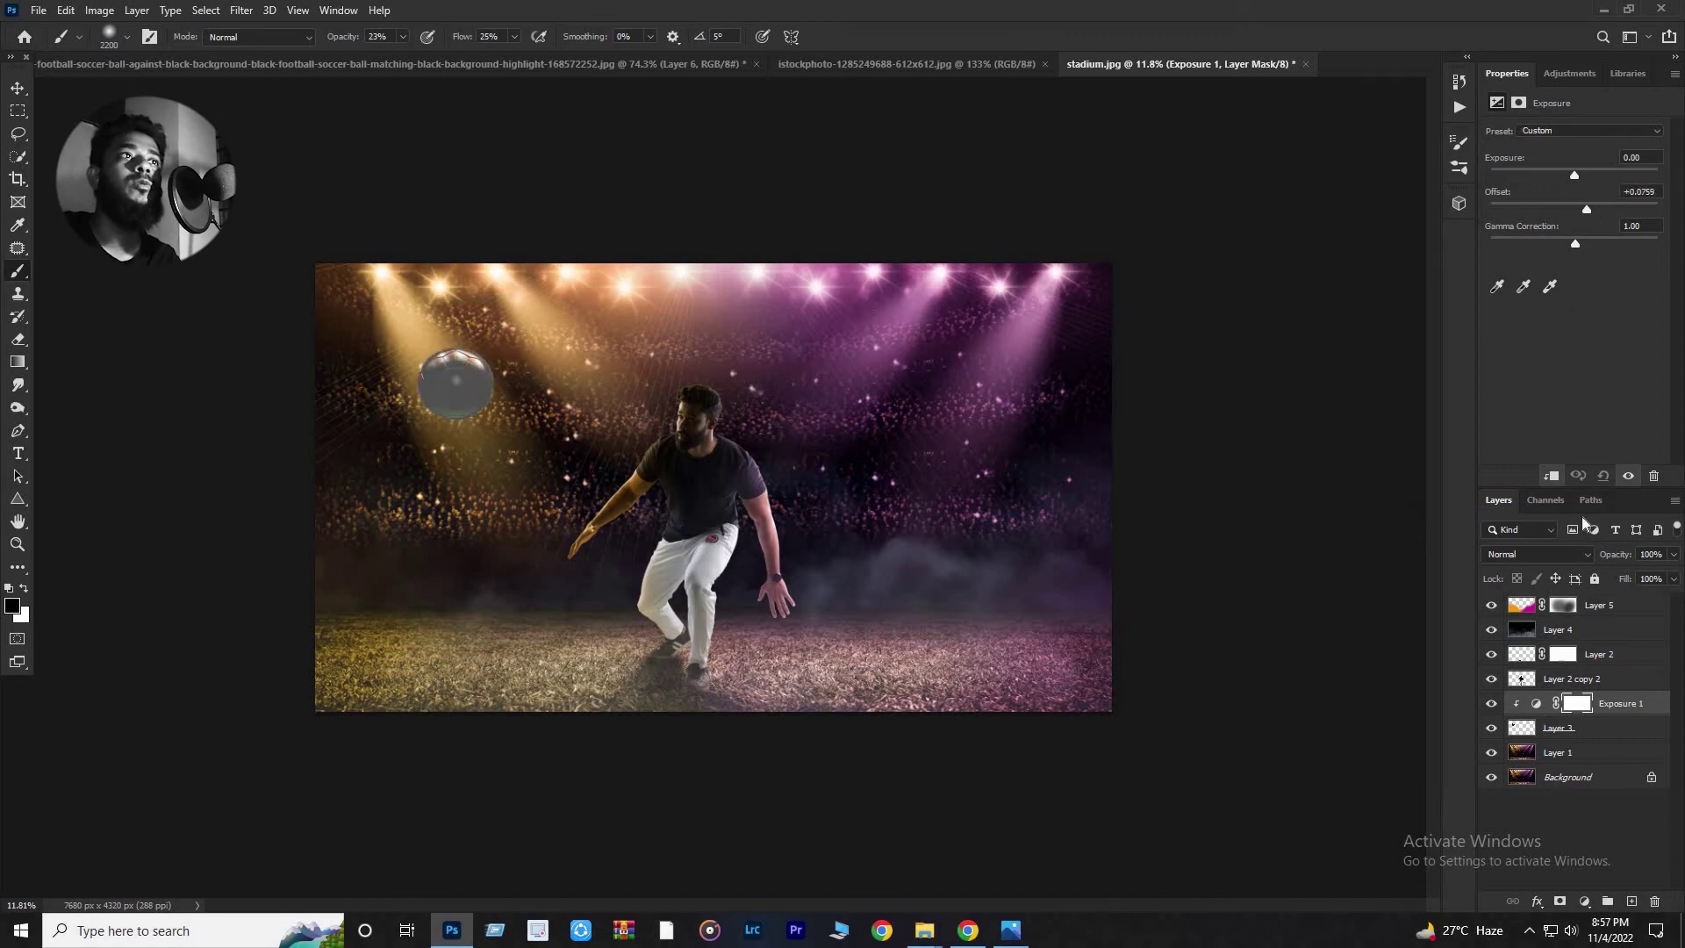
{"action": "key", "text": "ctrl+z"}
{"action": "key", "text": "ctrl+z"}
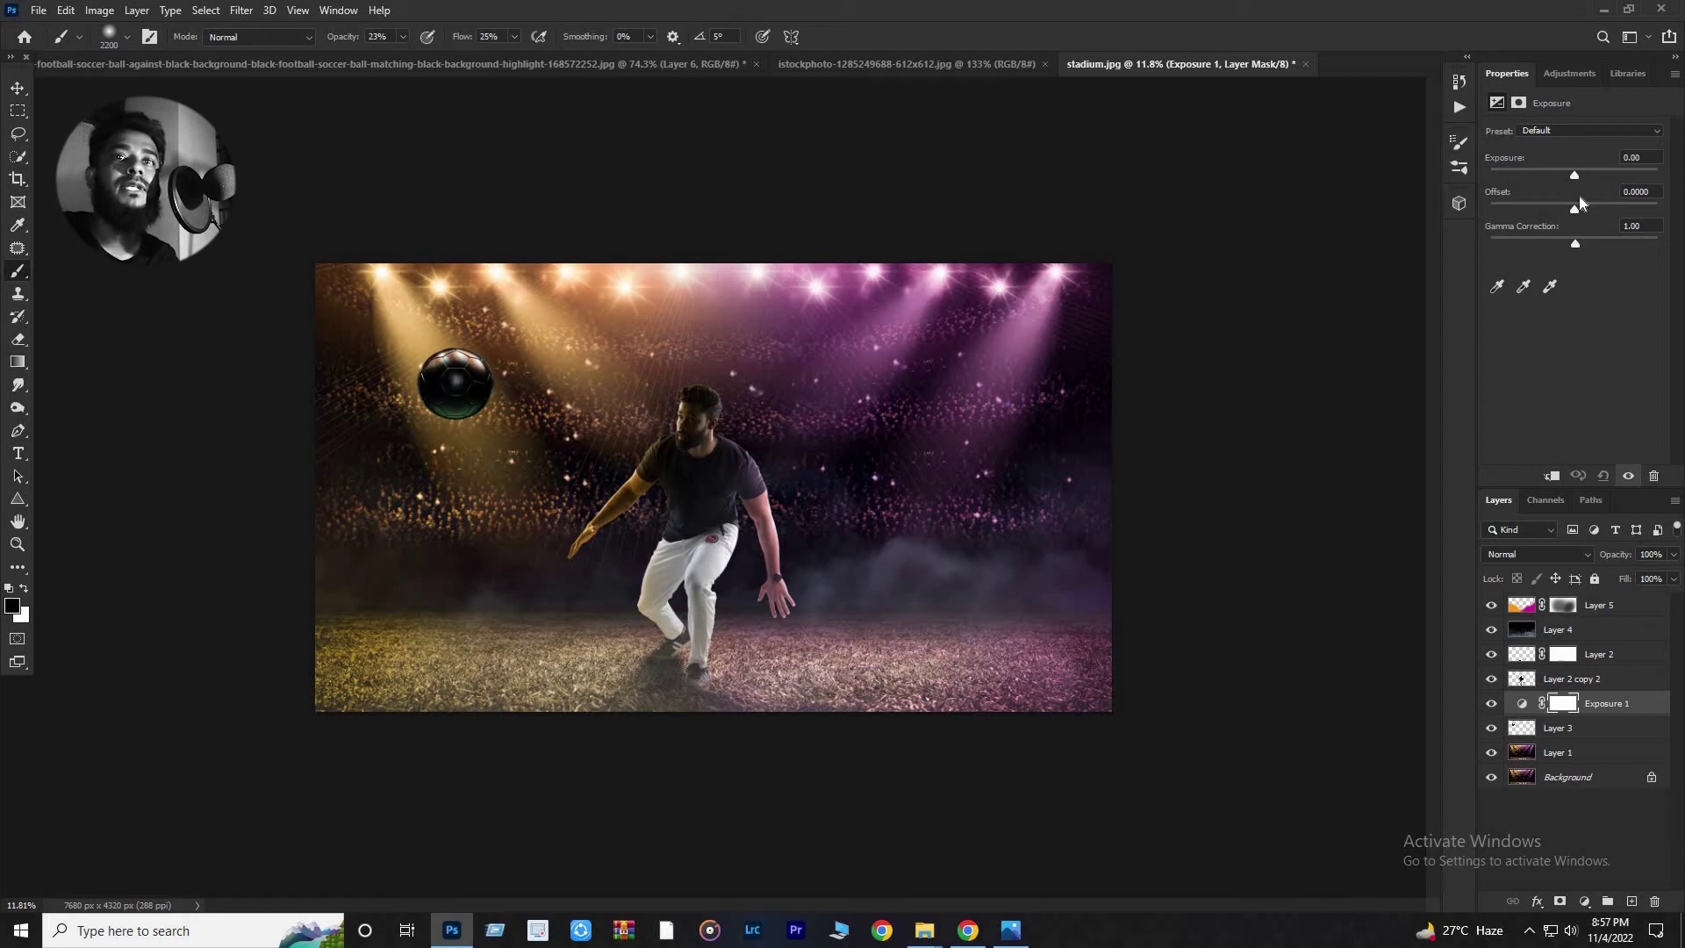
{"action": "left_click_drag", "start_coordinate": [1634, 207], "coordinate": [1549, 203]}
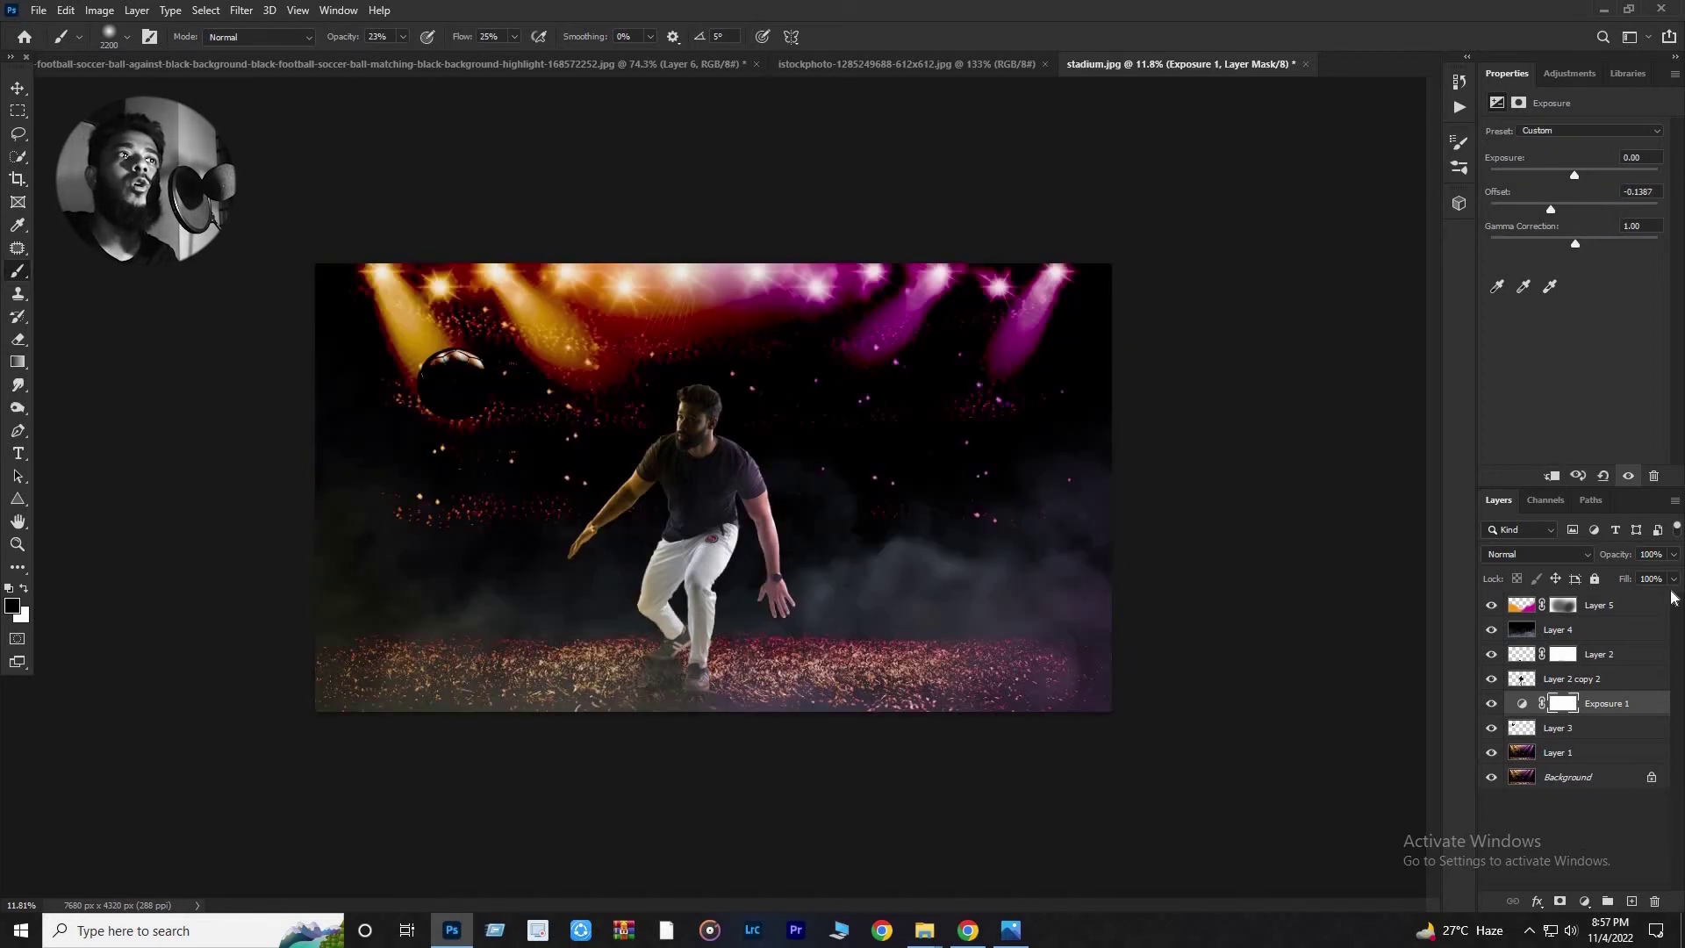
{"action": "key", "text": "ctrl+z"}
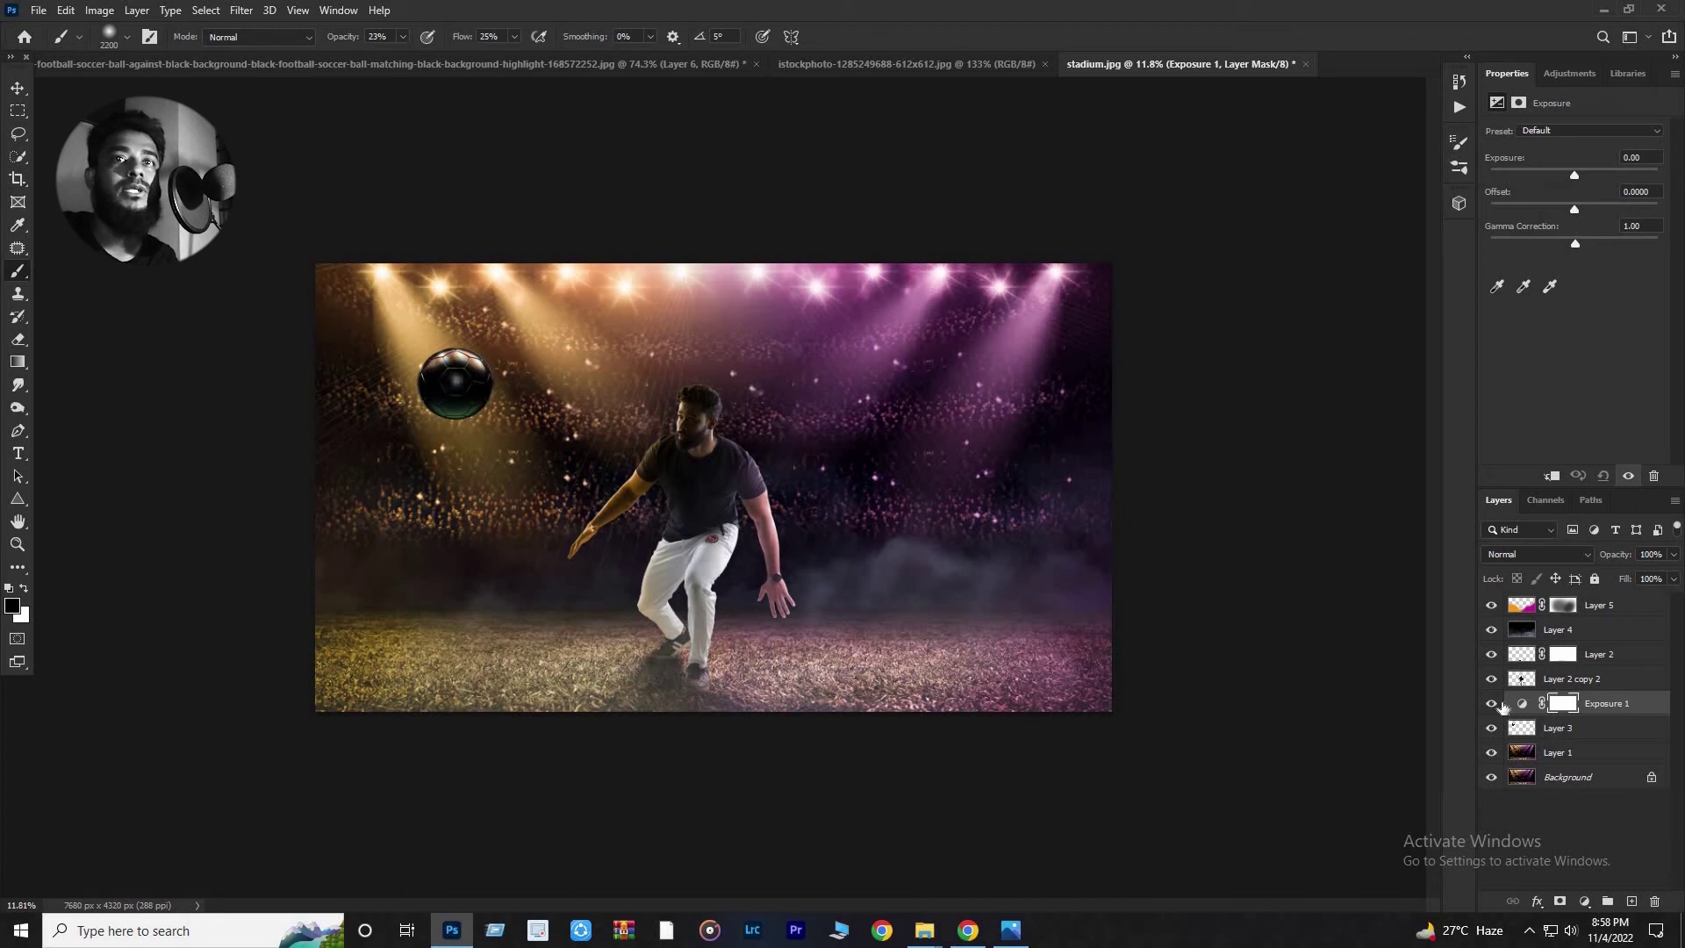
Clip the Exposure adjustment to the ball on Layer 3 and keep the adjustment selected.
{"action": "right_click", "coordinate": [1617, 705]}
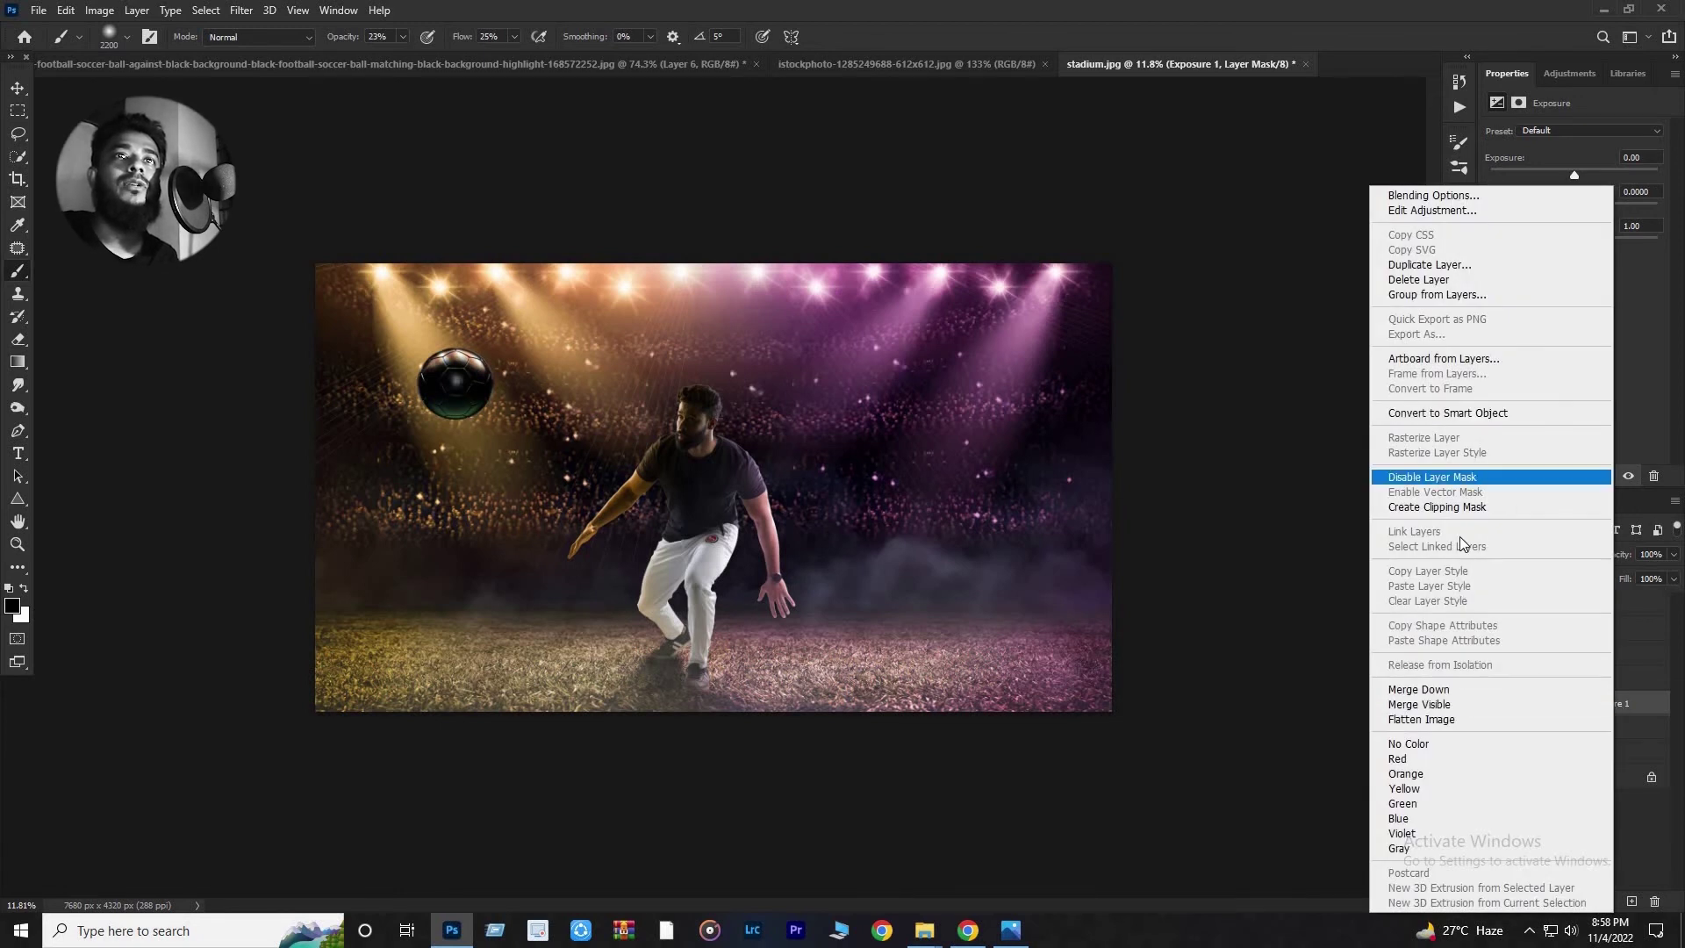
{"action": "left_click", "coordinate": [1415, 507]}
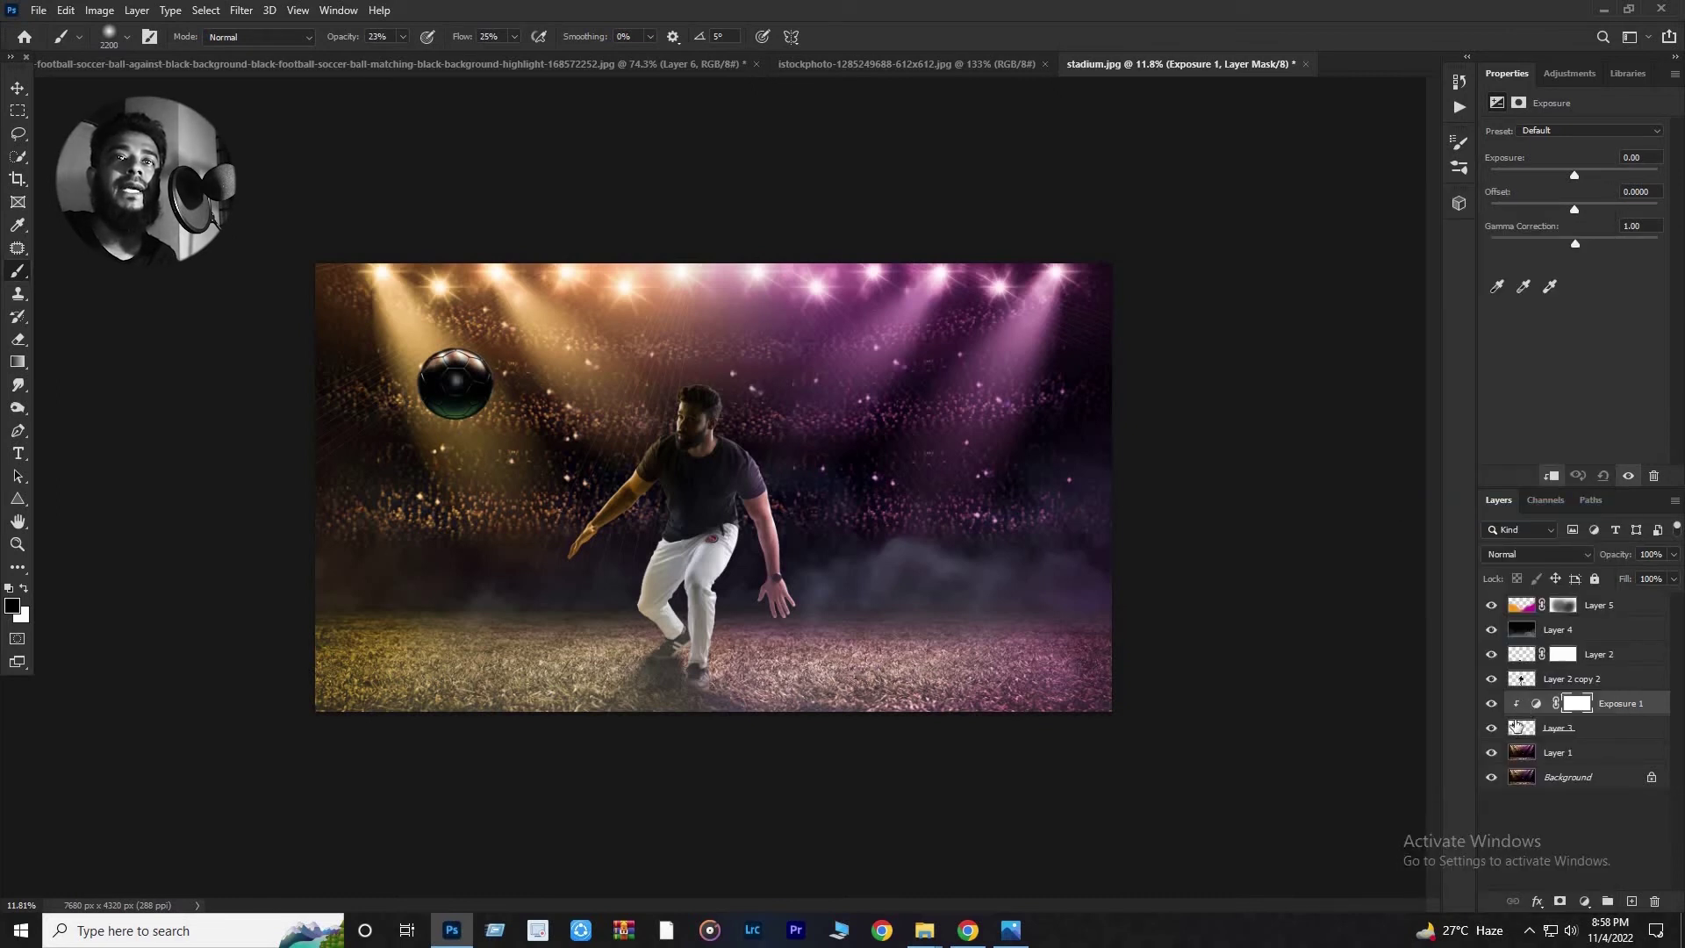
{"action": "left_click", "coordinate": [1575, 707]}
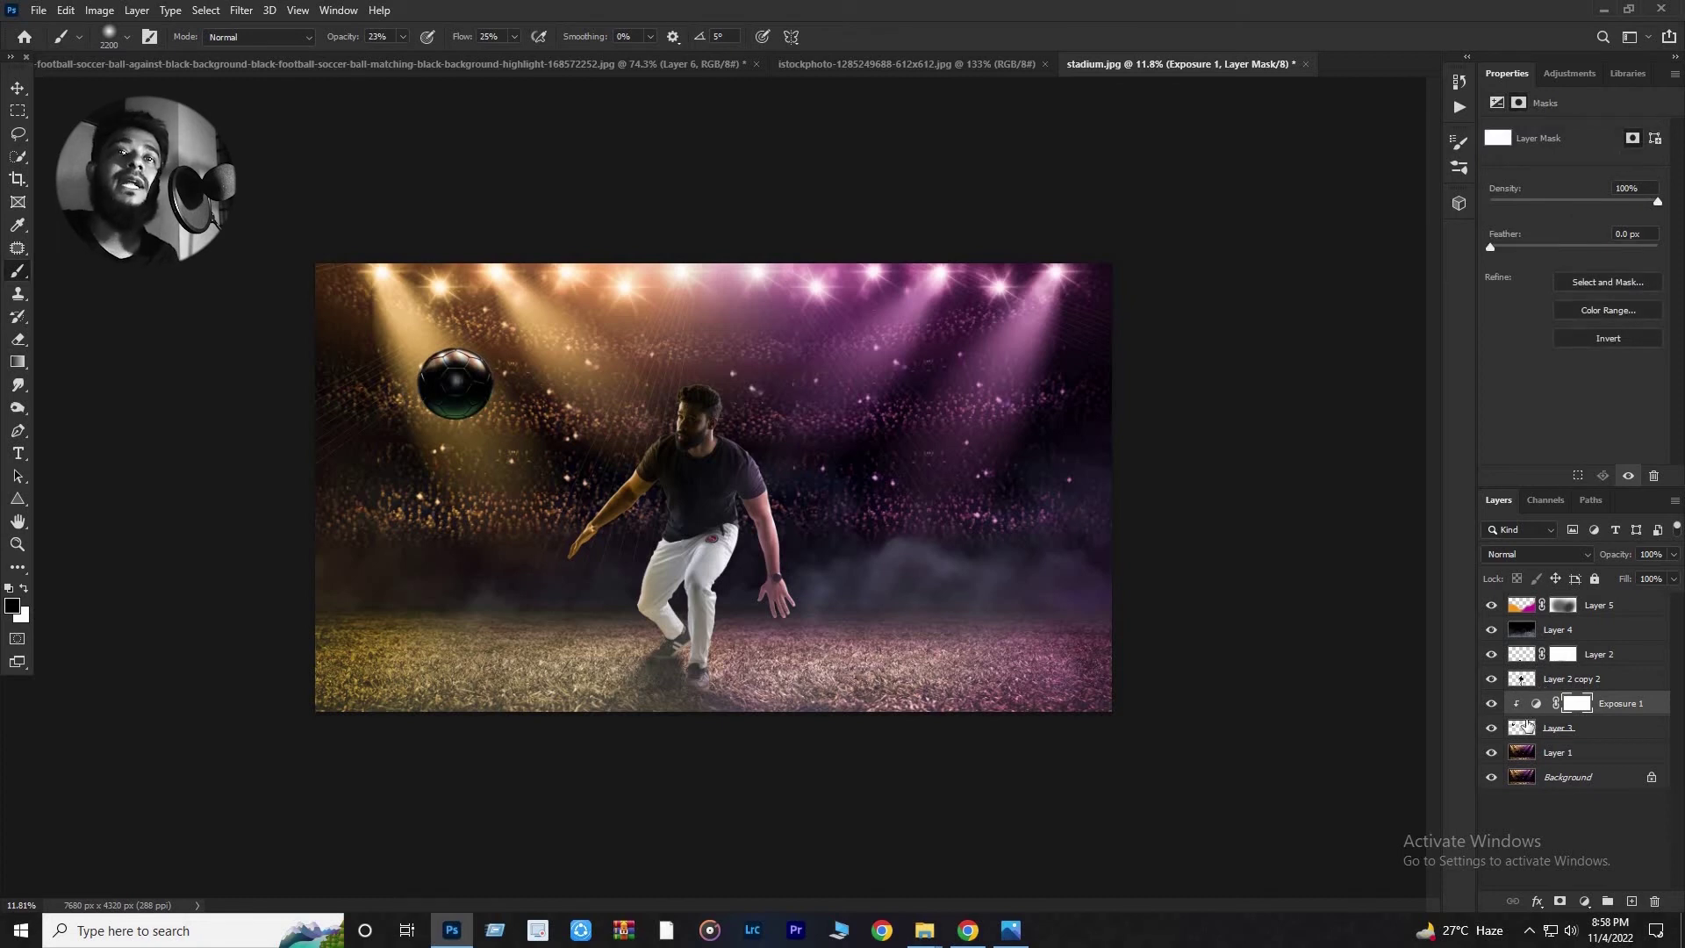
{"action": "left_click", "coordinate": [1523, 728]}
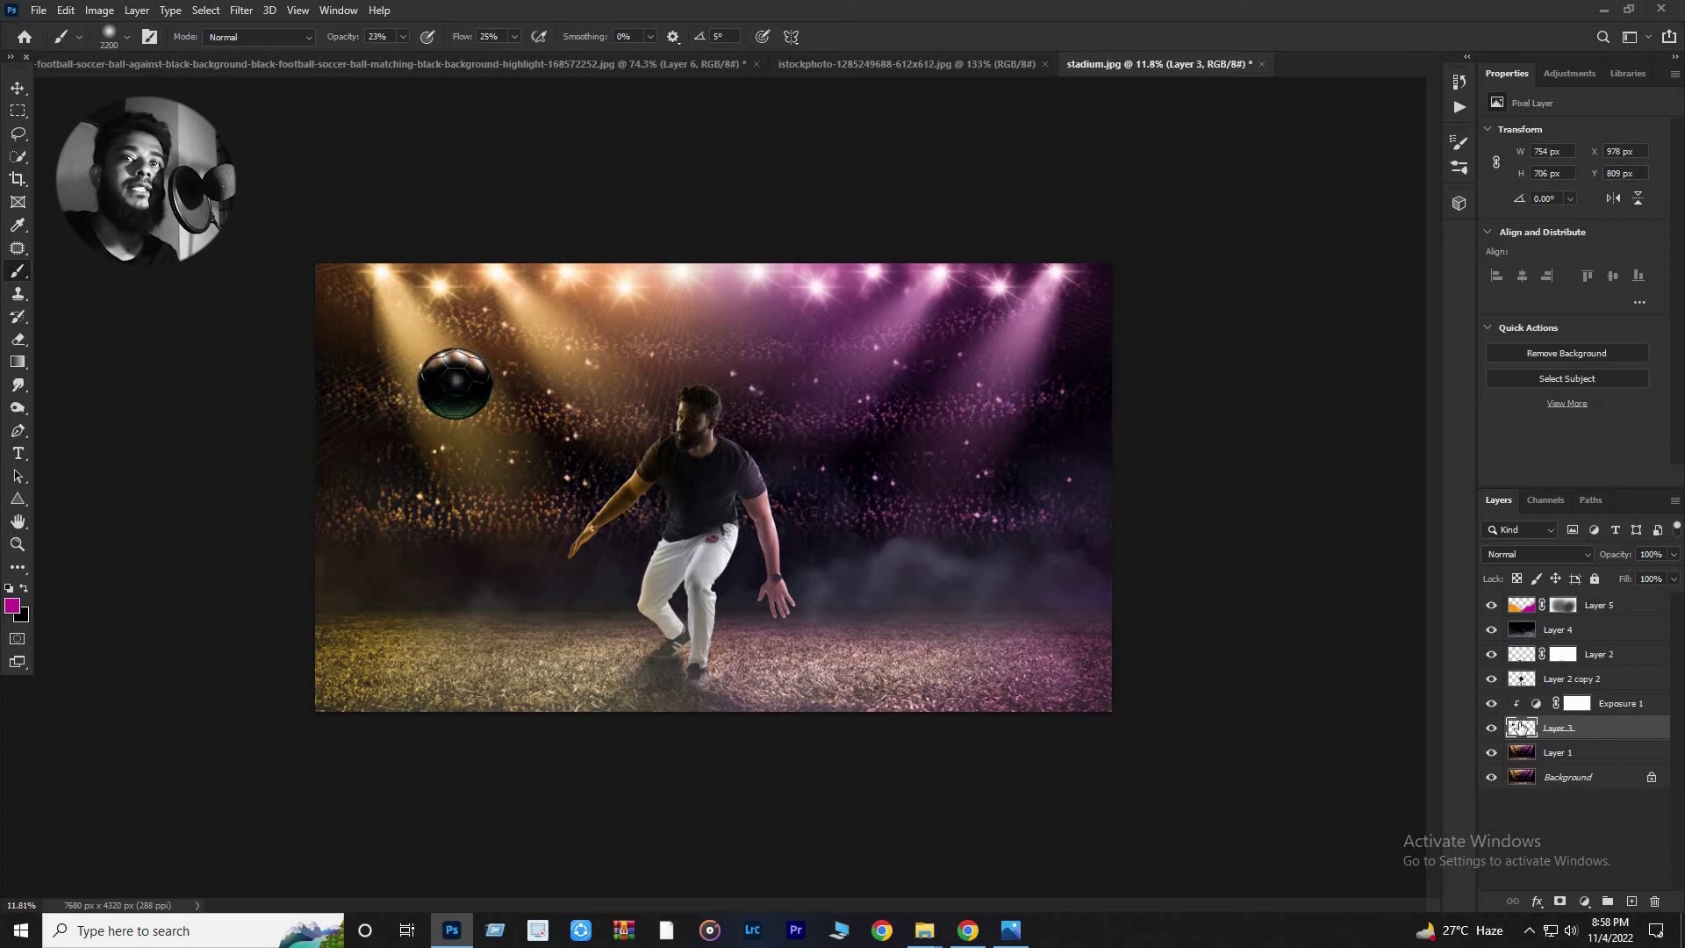
{"action": "left_click", "coordinate": [1617, 705]}
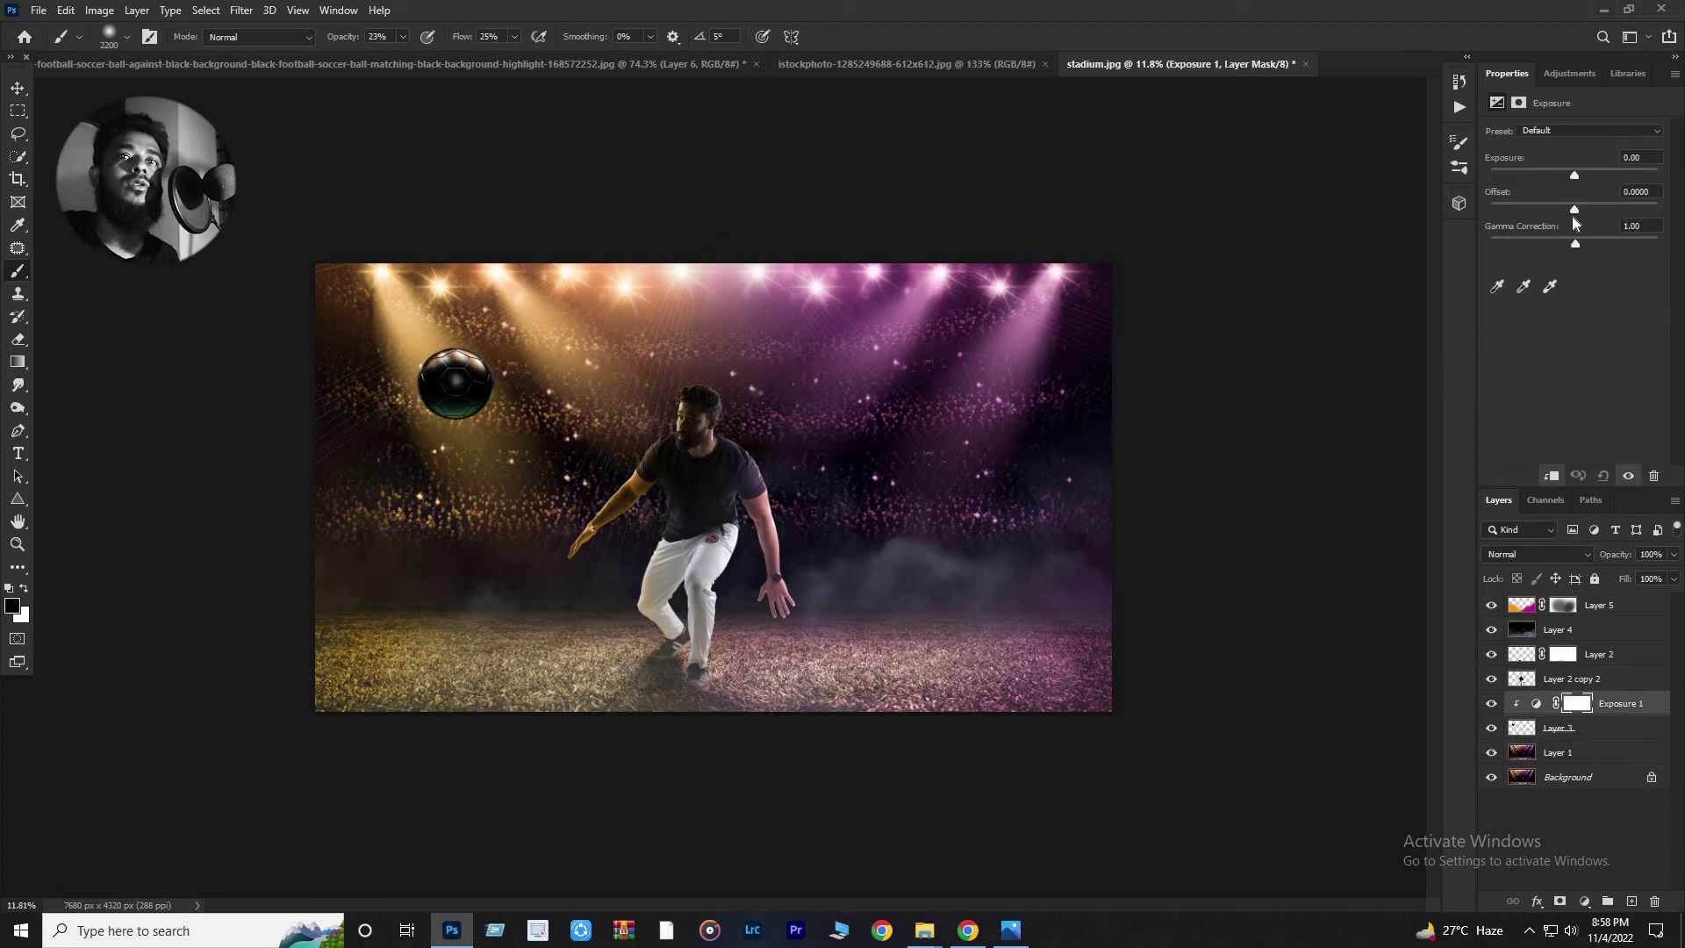
Set the ball's Exposure offset to +0.0079 and compare the image with and without the adjustment.
{"action": "left_click_drag", "start_coordinate": [1578, 204], "coordinate": [1575, 209]}
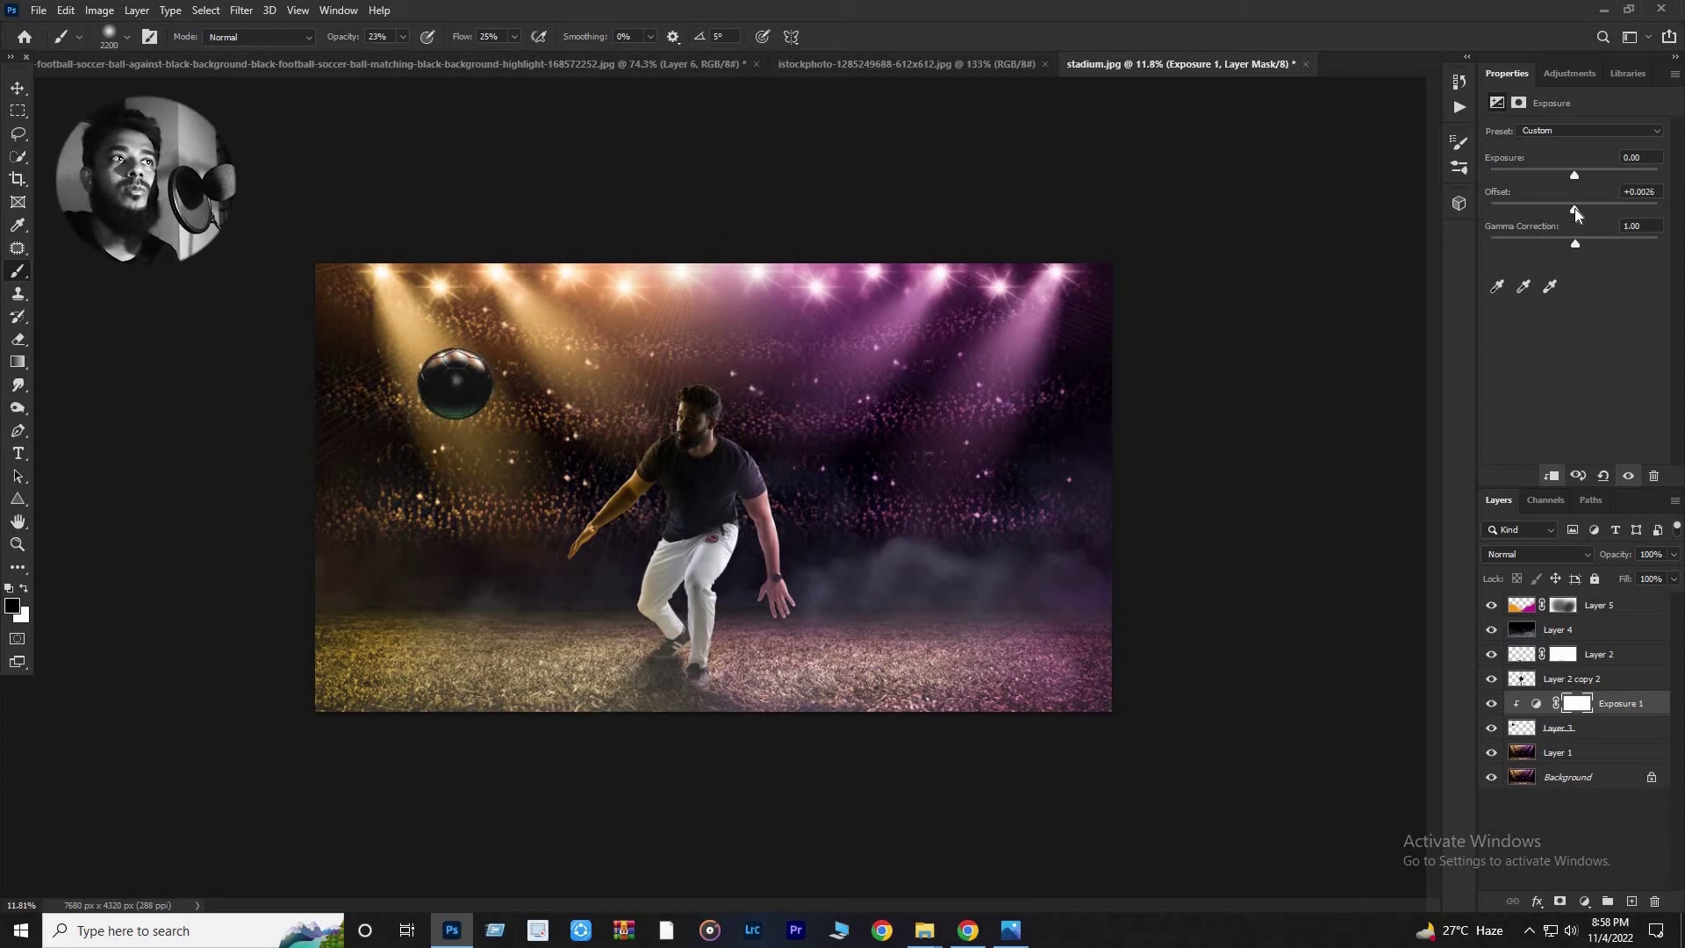
{"action": "left_click_drag", "start_coordinate": [1575, 210], "coordinate": [1577, 211]}
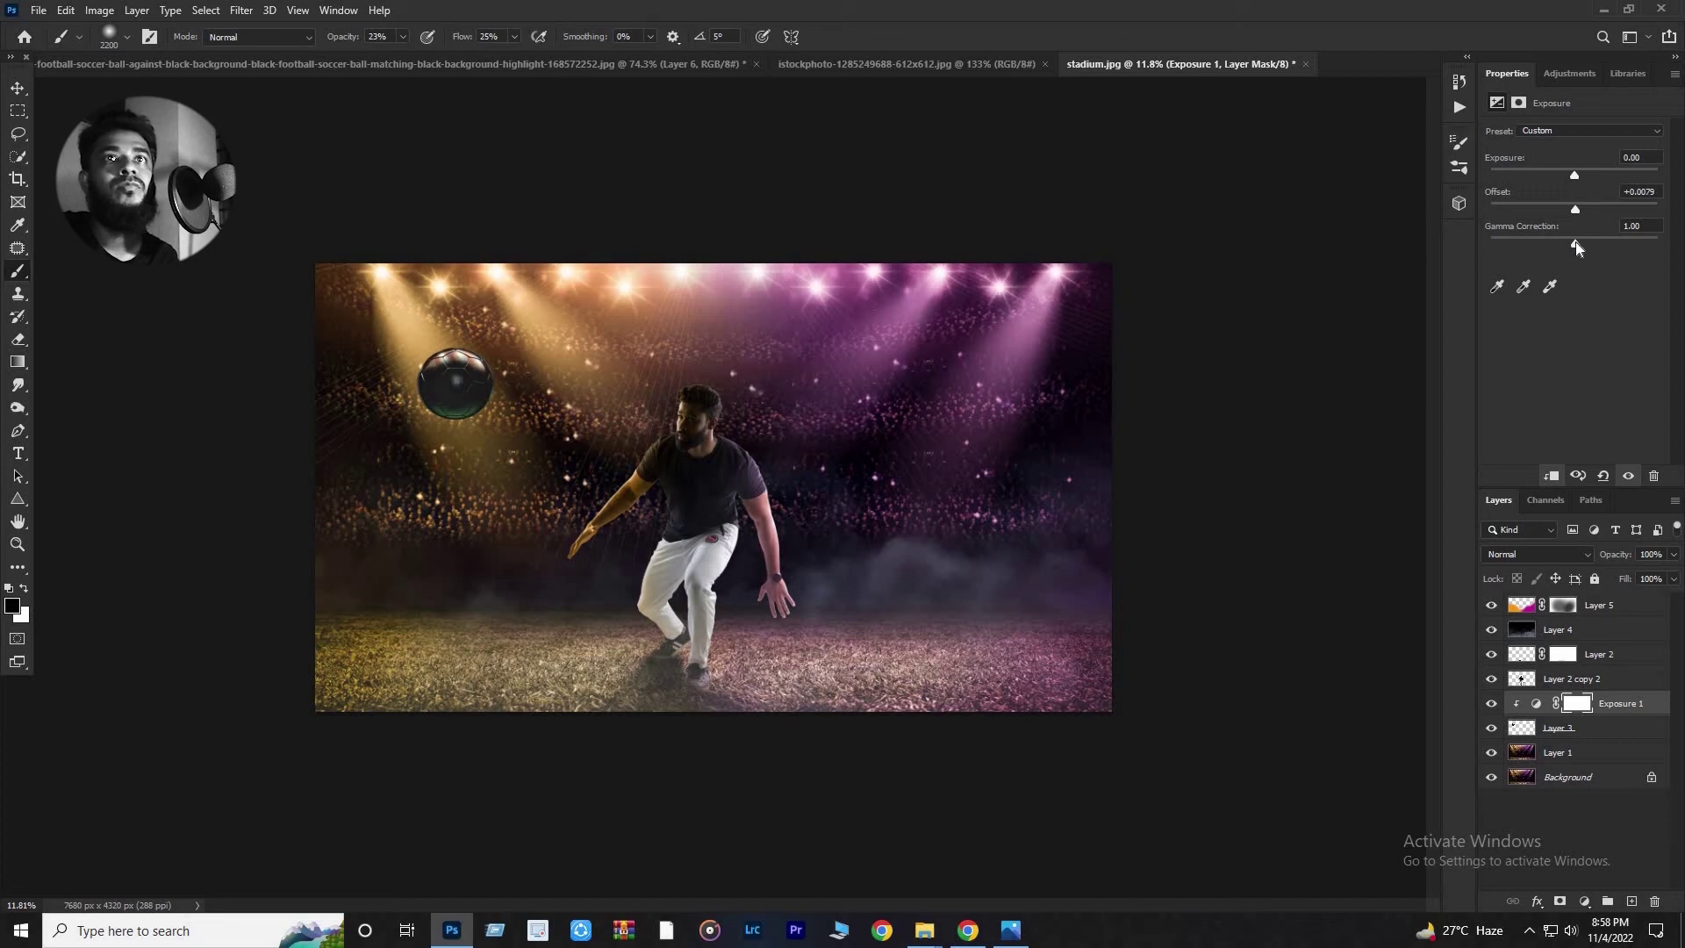
{"action": "left_click", "coordinate": [1491, 704]}
{"action": "left_click", "coordinate": [1492, 704]}
{"action": "scroll", "coordinate": [684, 509], "scroll_direction": "down", "scroll_amount": 3}
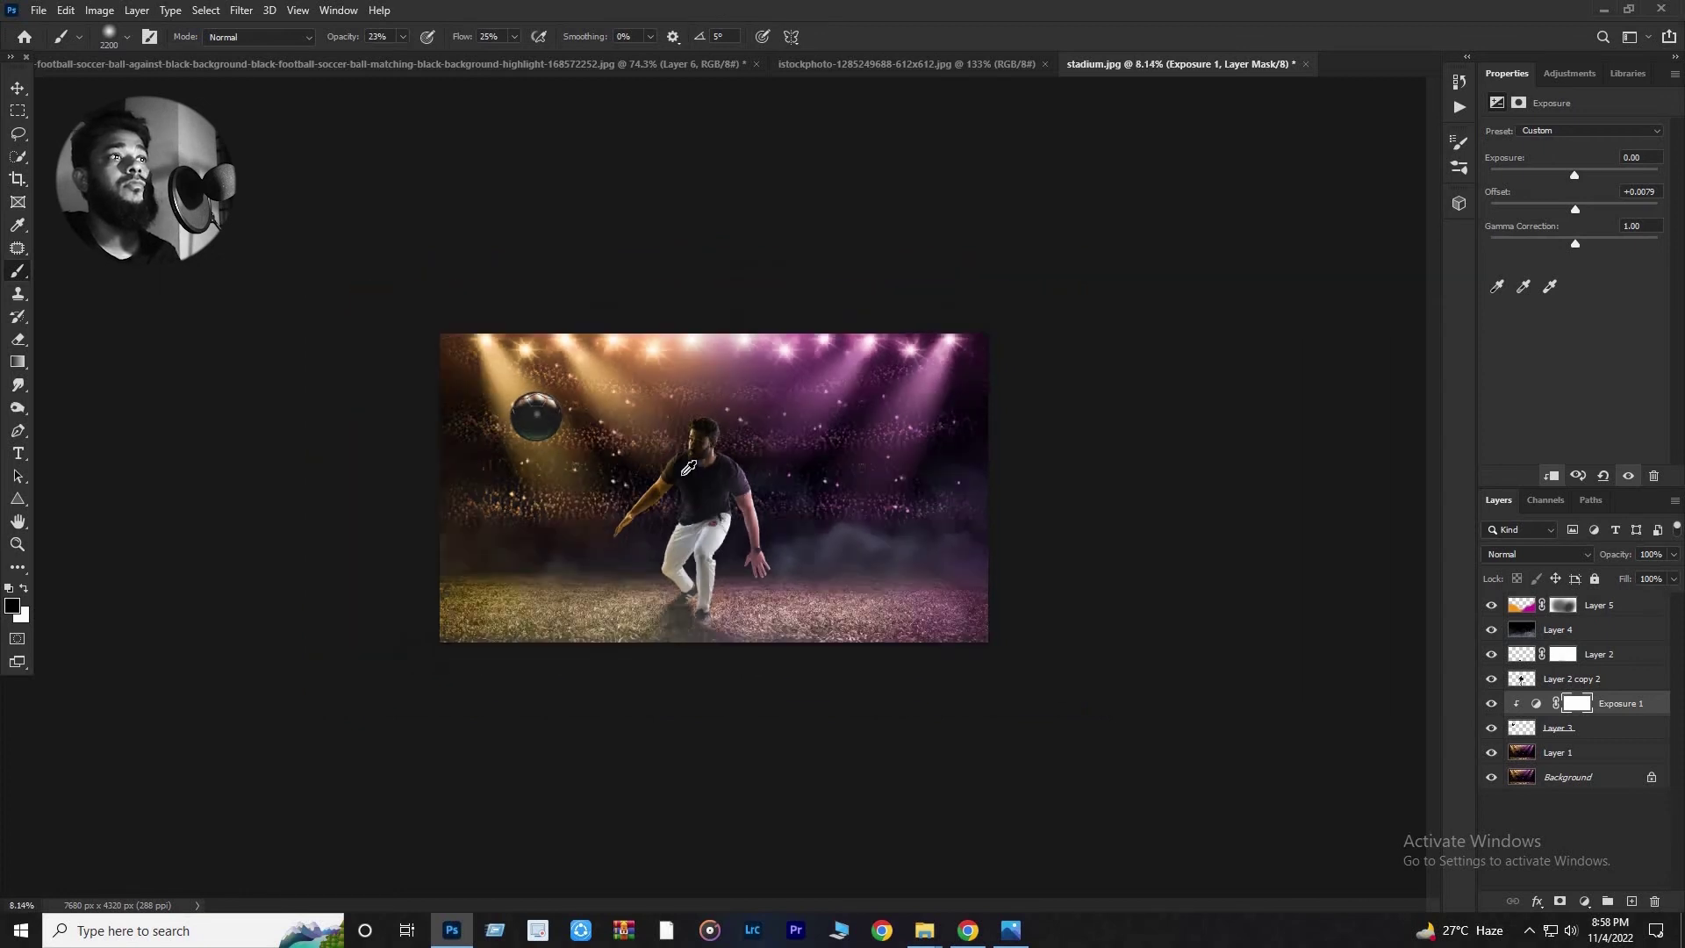
{"action": "scroll", "coordinate": [673, 522], "scroll_direction": "up", "scroll_amount": 2}
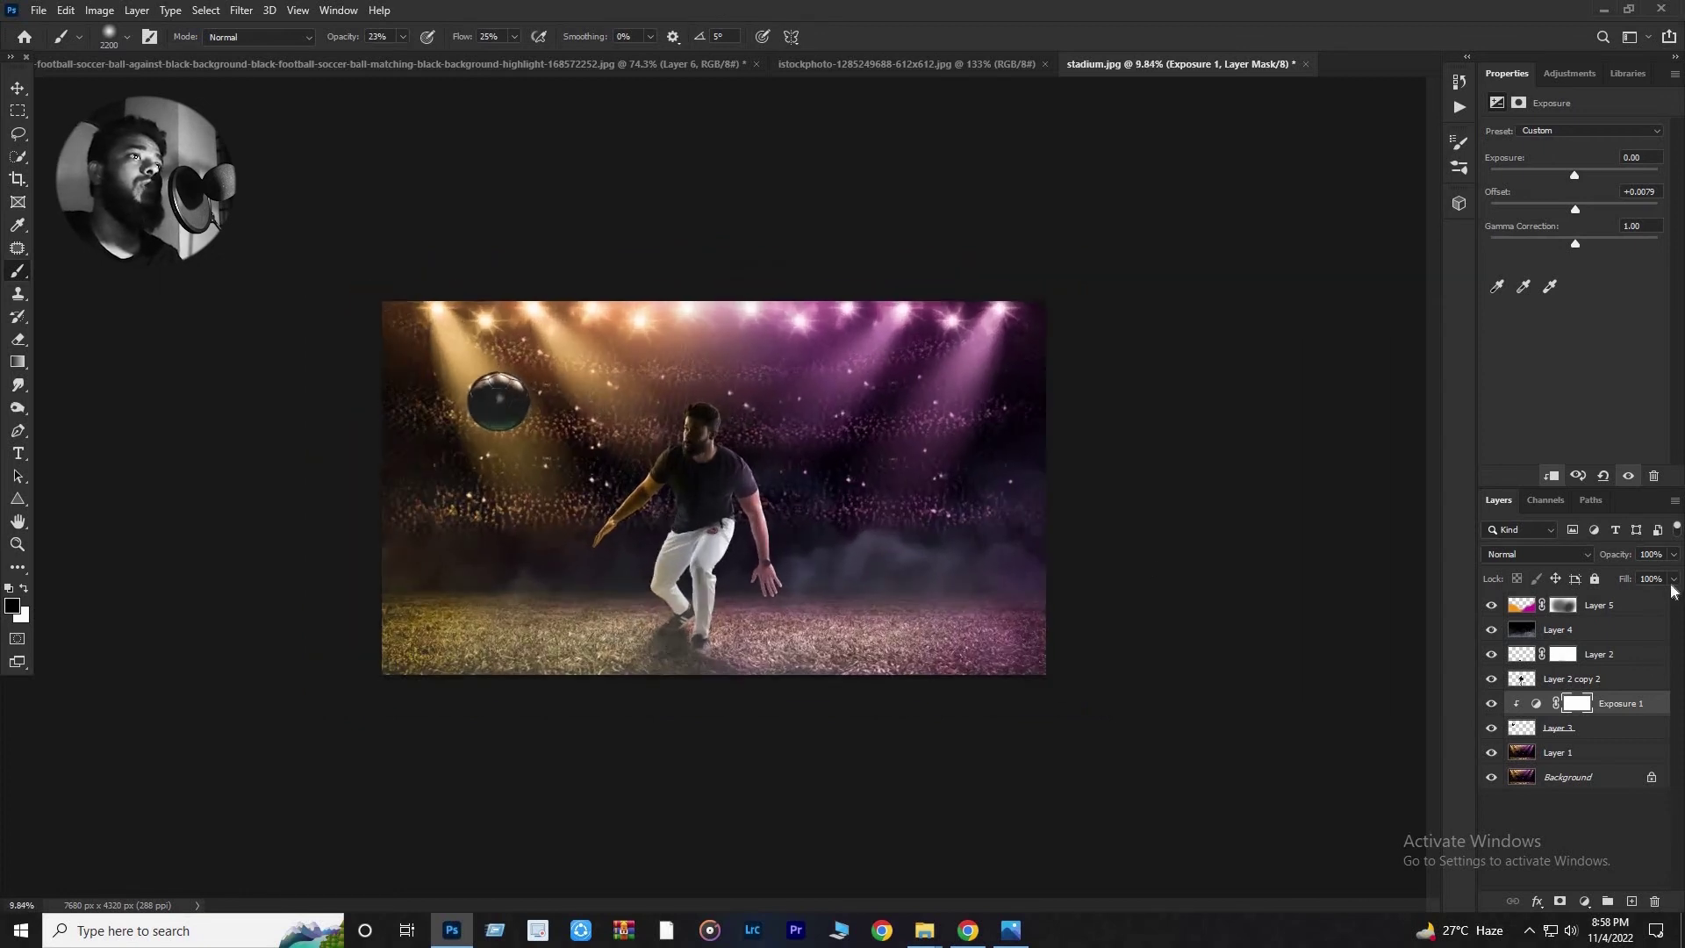
Reduce the Exposure adjustment's layer opacity to 60% and compare the ball with and without it.
{"action": "left_click", "coordinate": [1675, 555]}
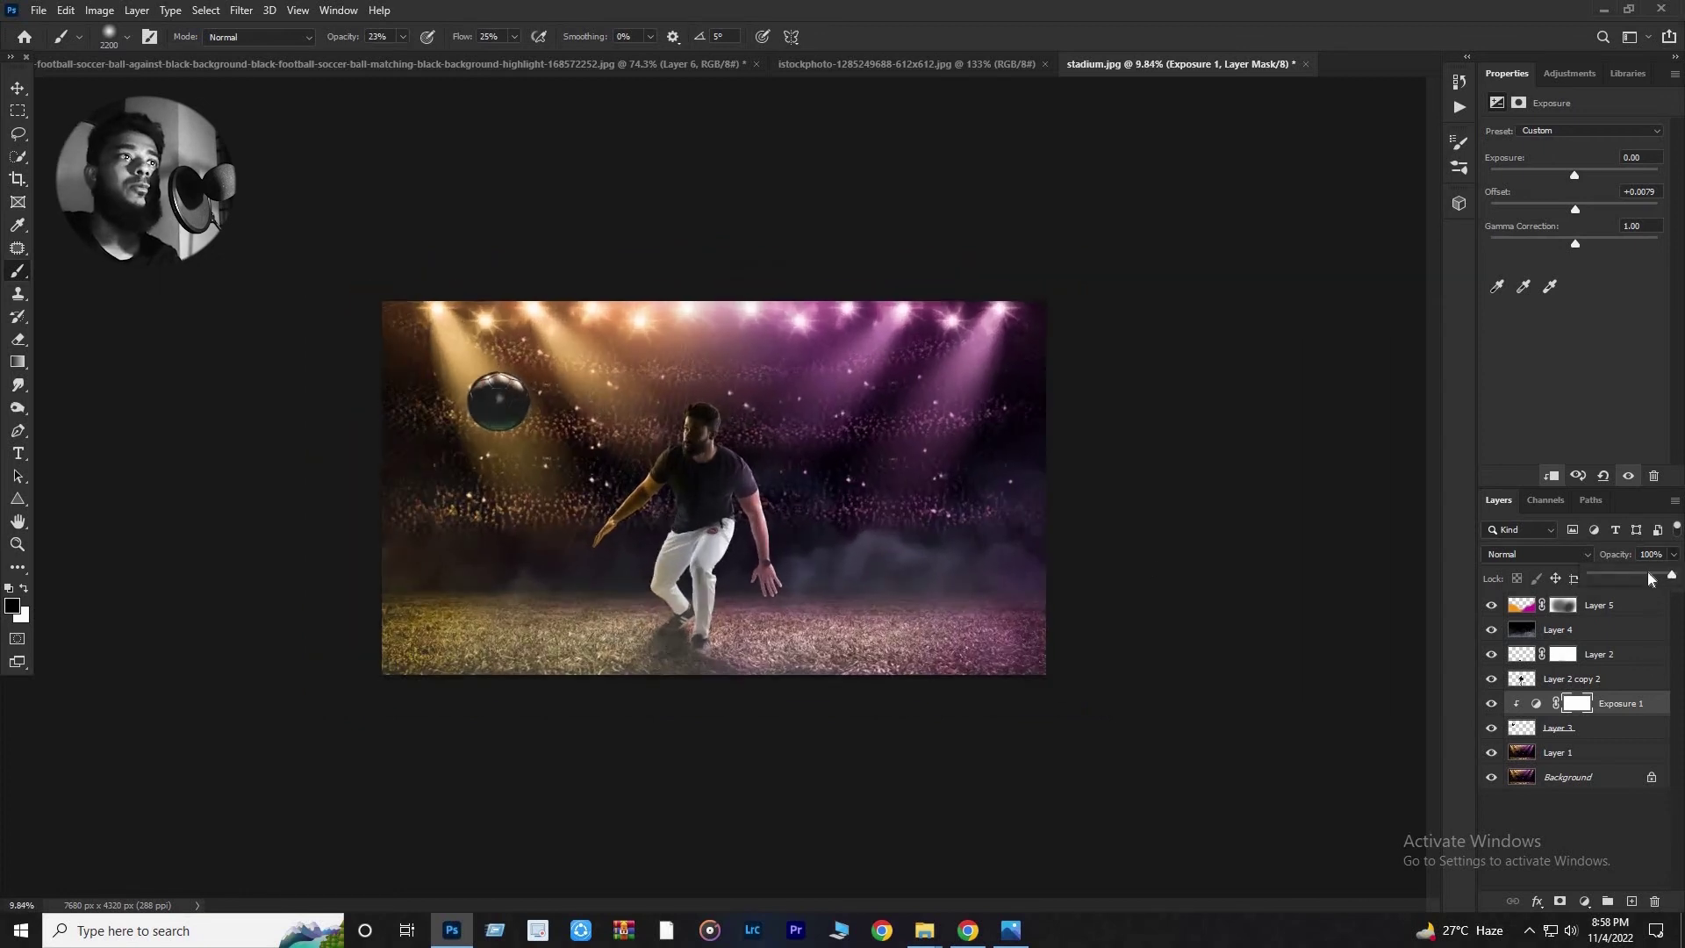
{"action": "left_click_drag", "start_coordinate": [1653, 579], "coordinate": [1647, 581]}
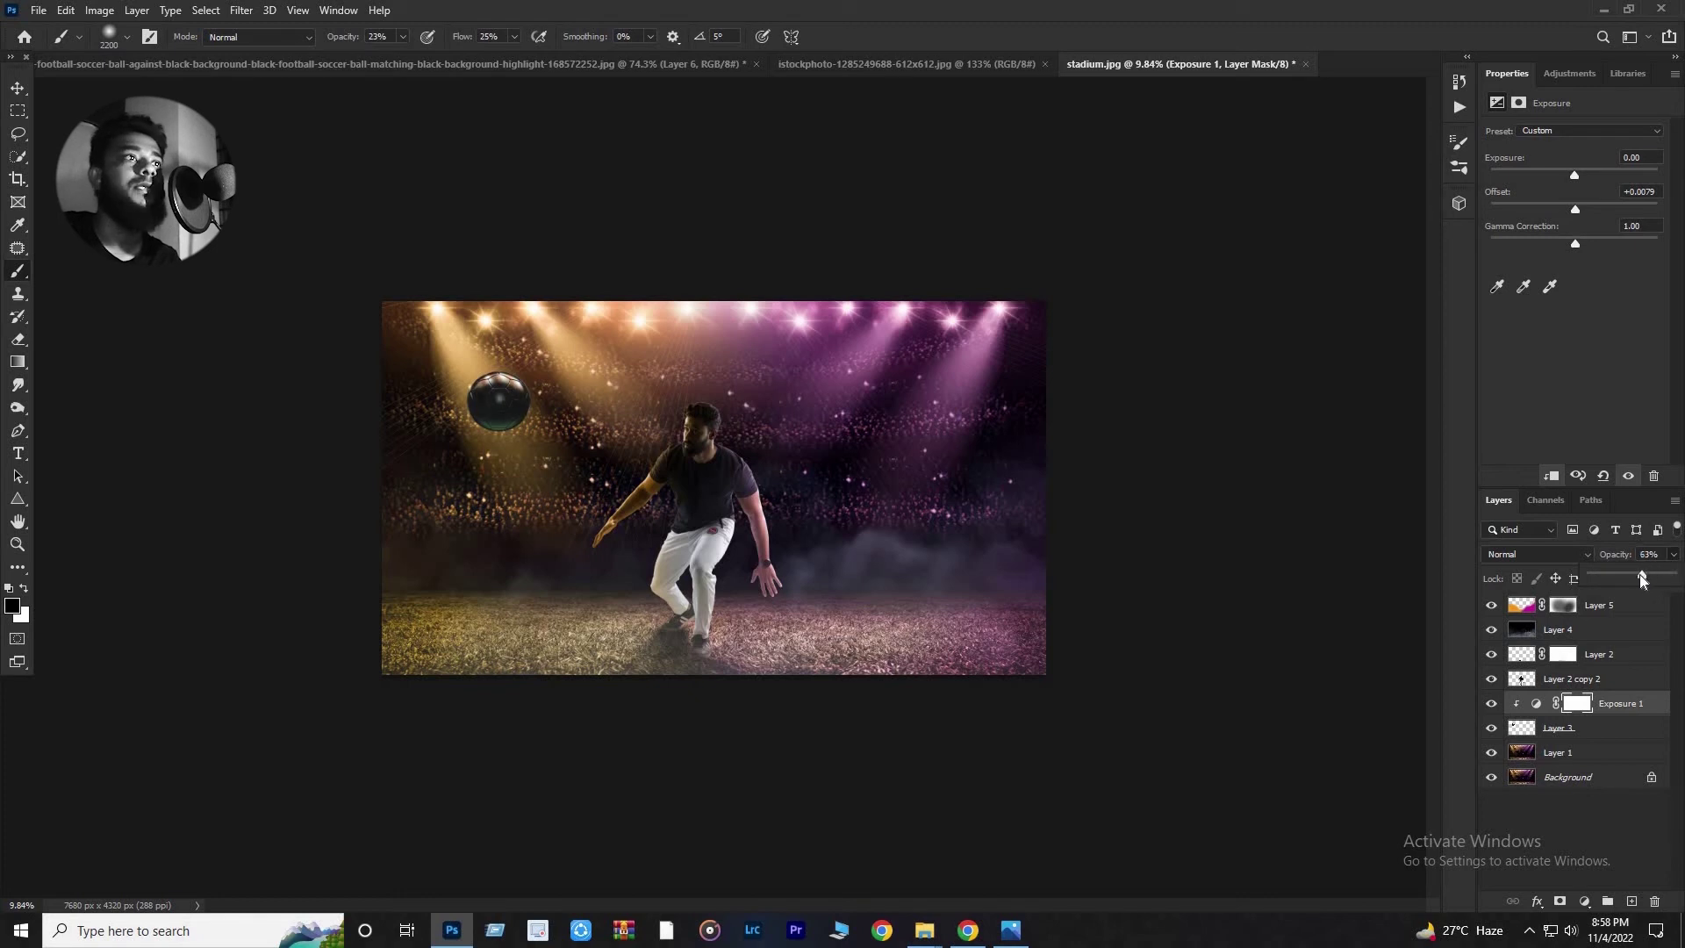
{"action": "left_click", "coordinate": [1491, 705]}
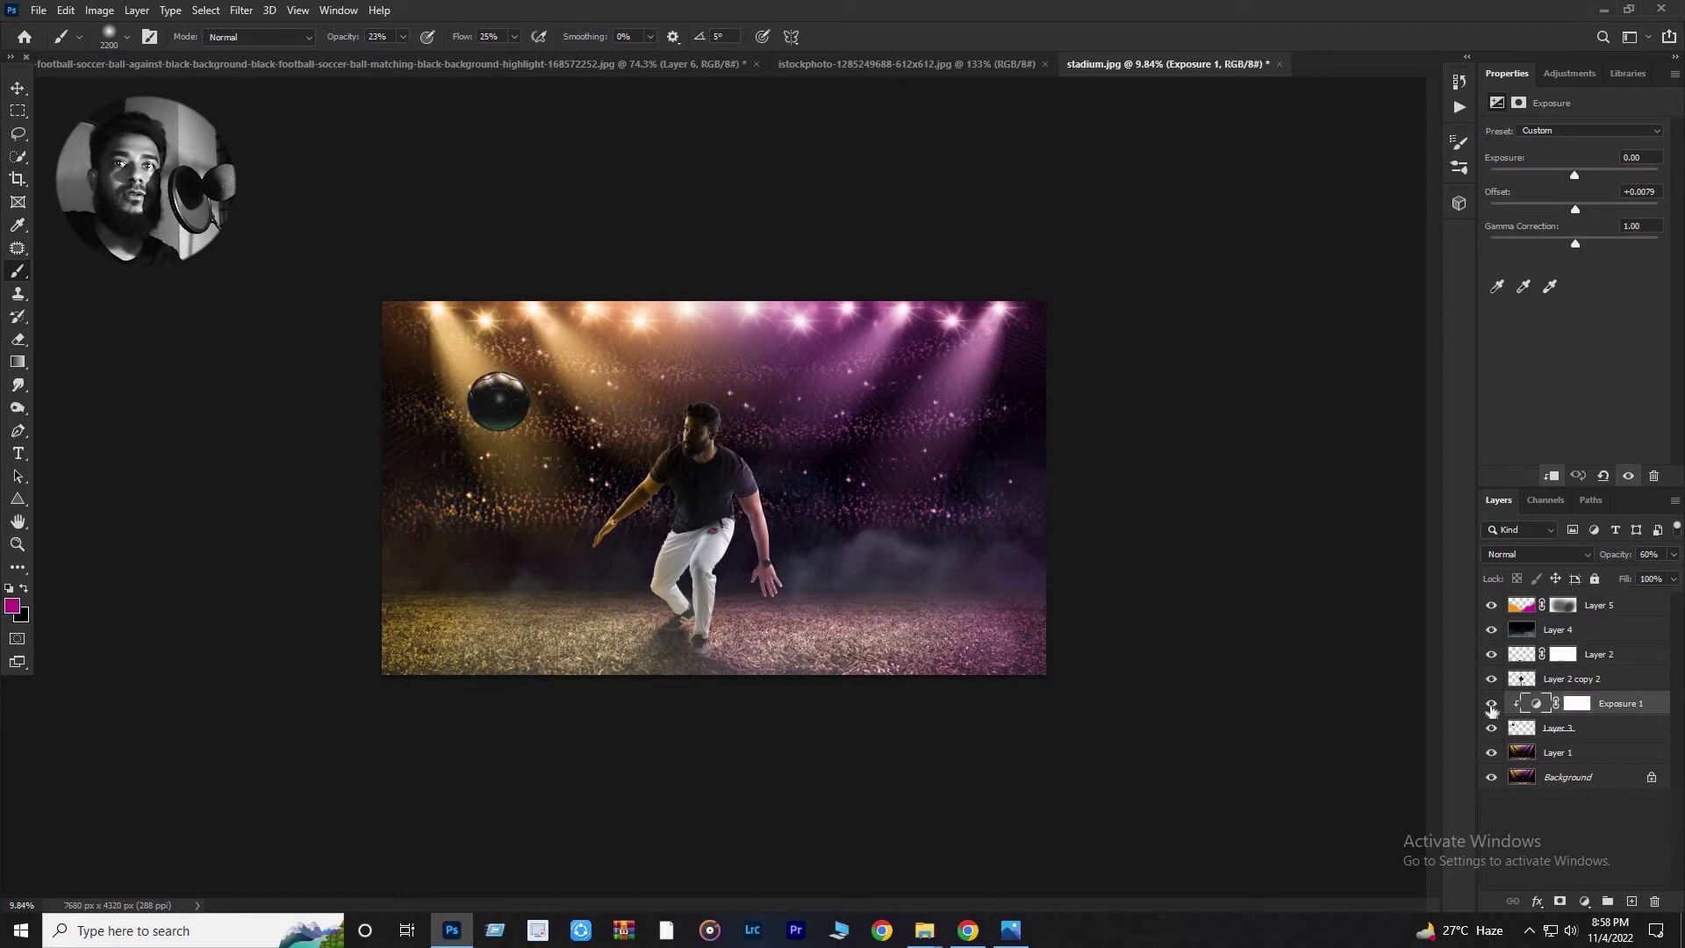
{"action": "left_click", "coordinate": [1492, 709]}
{"action": "left_click", "coordinate": [1491, 709]}
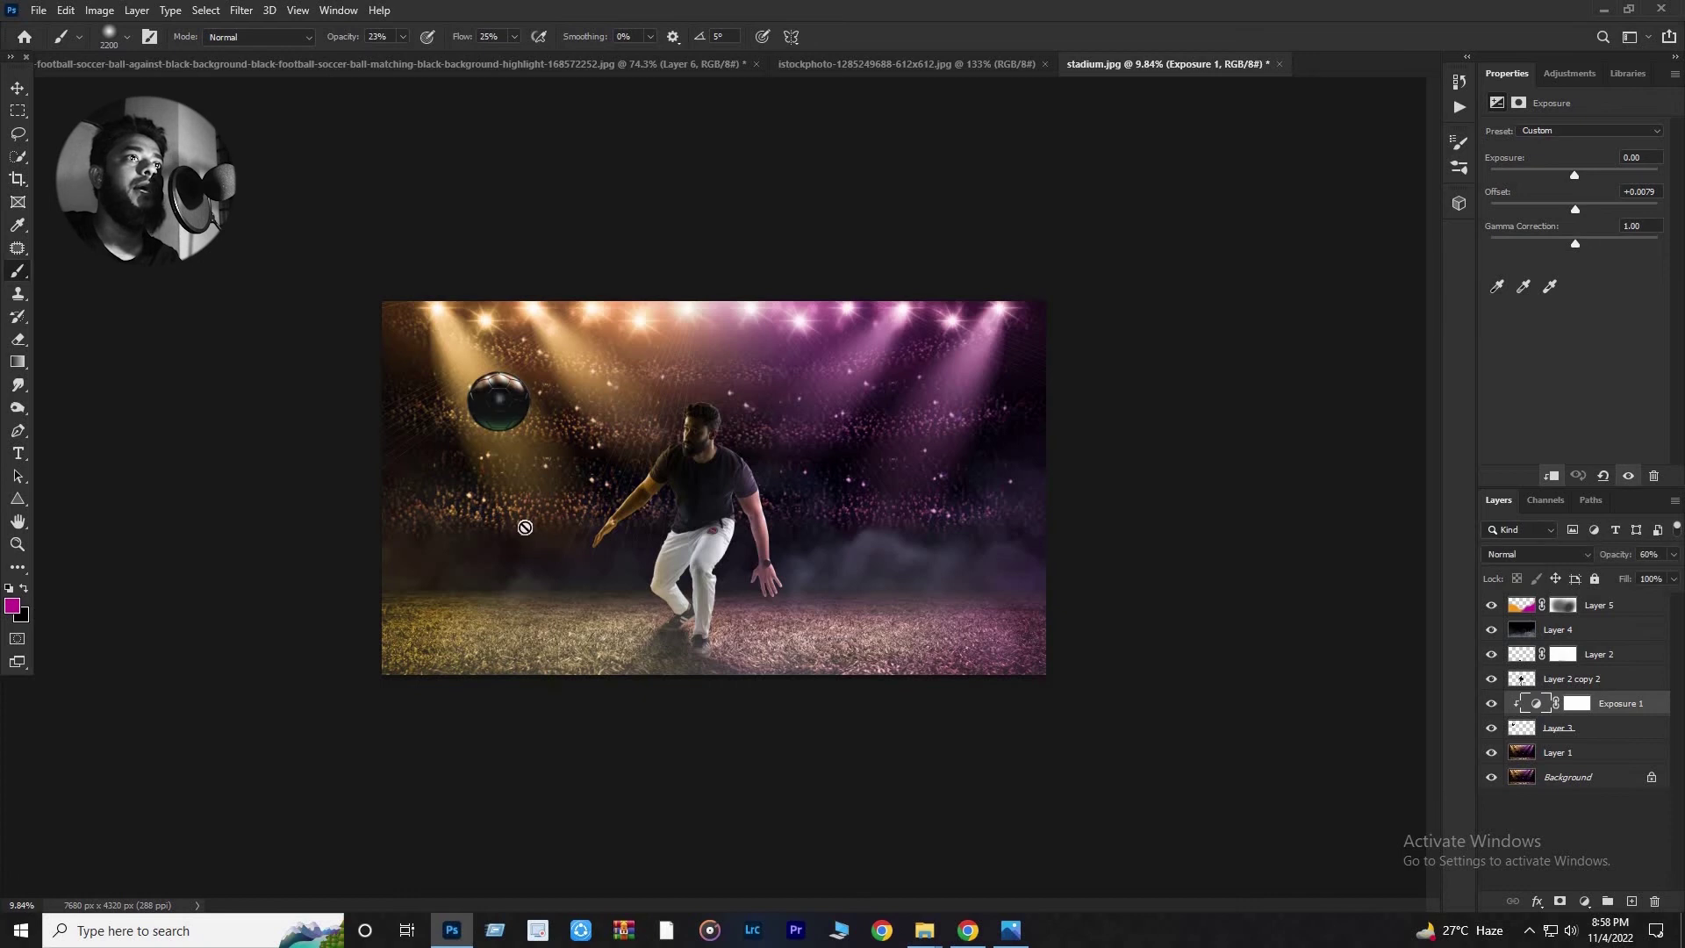
Stamp all visible layers into a new merged layer above Layer 5.
{"action": "scroll", "coordinate": [604, 471], "scroll_direction": "up", "scroll_amount": 3}
{"action": "scroll", "coordinate": [669, 495], "scroll_direction": "down", "scroll_amount": 3}
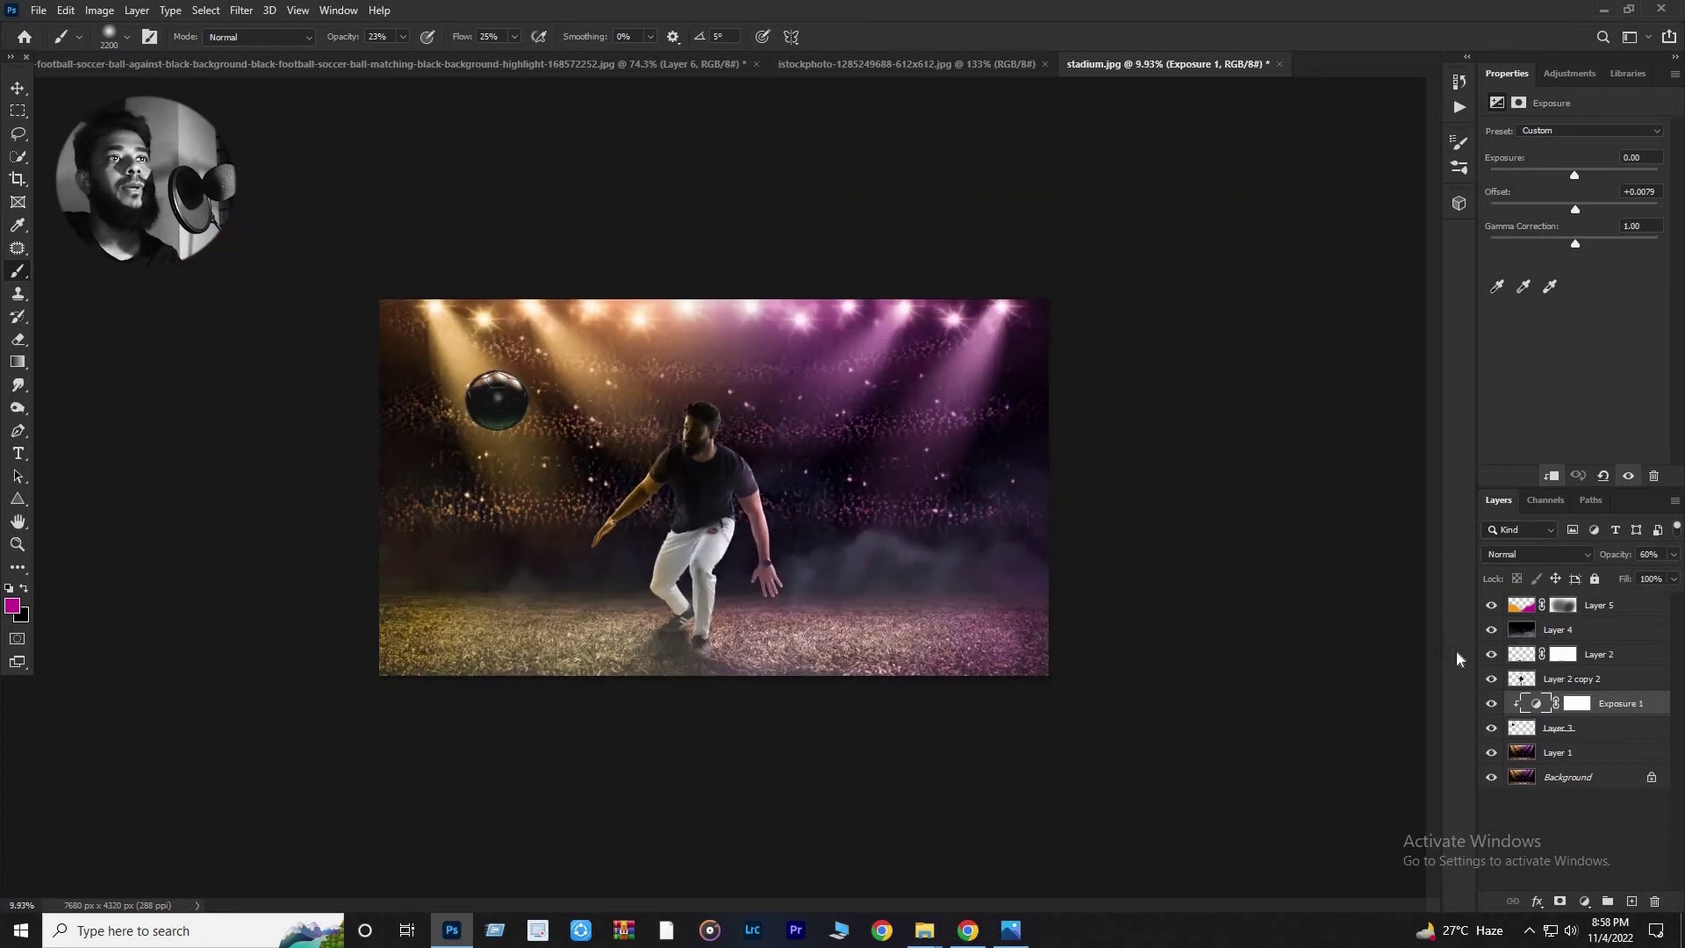
{"action": "scroll", "coordinate": [721, 523], "scroll_direction": "down", "scroll_amount": 1}
{"action": "left_click", "coordinate": [1605, 613]}
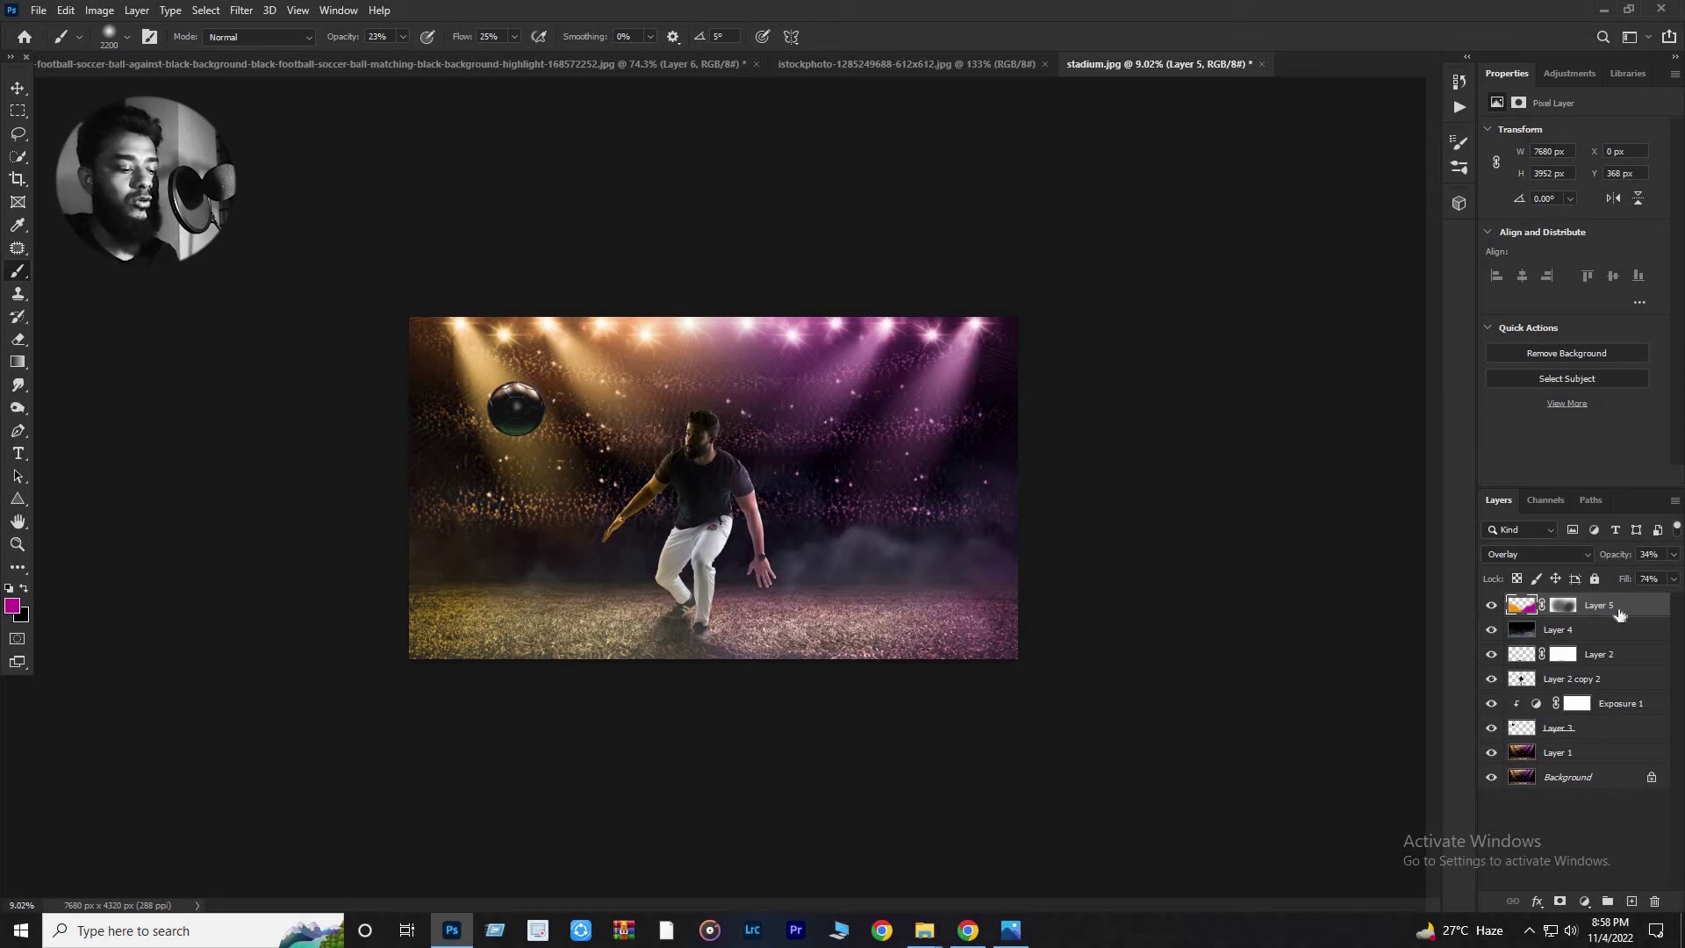
{"action": "key", "text": "ctrl+shift+alt+e"}
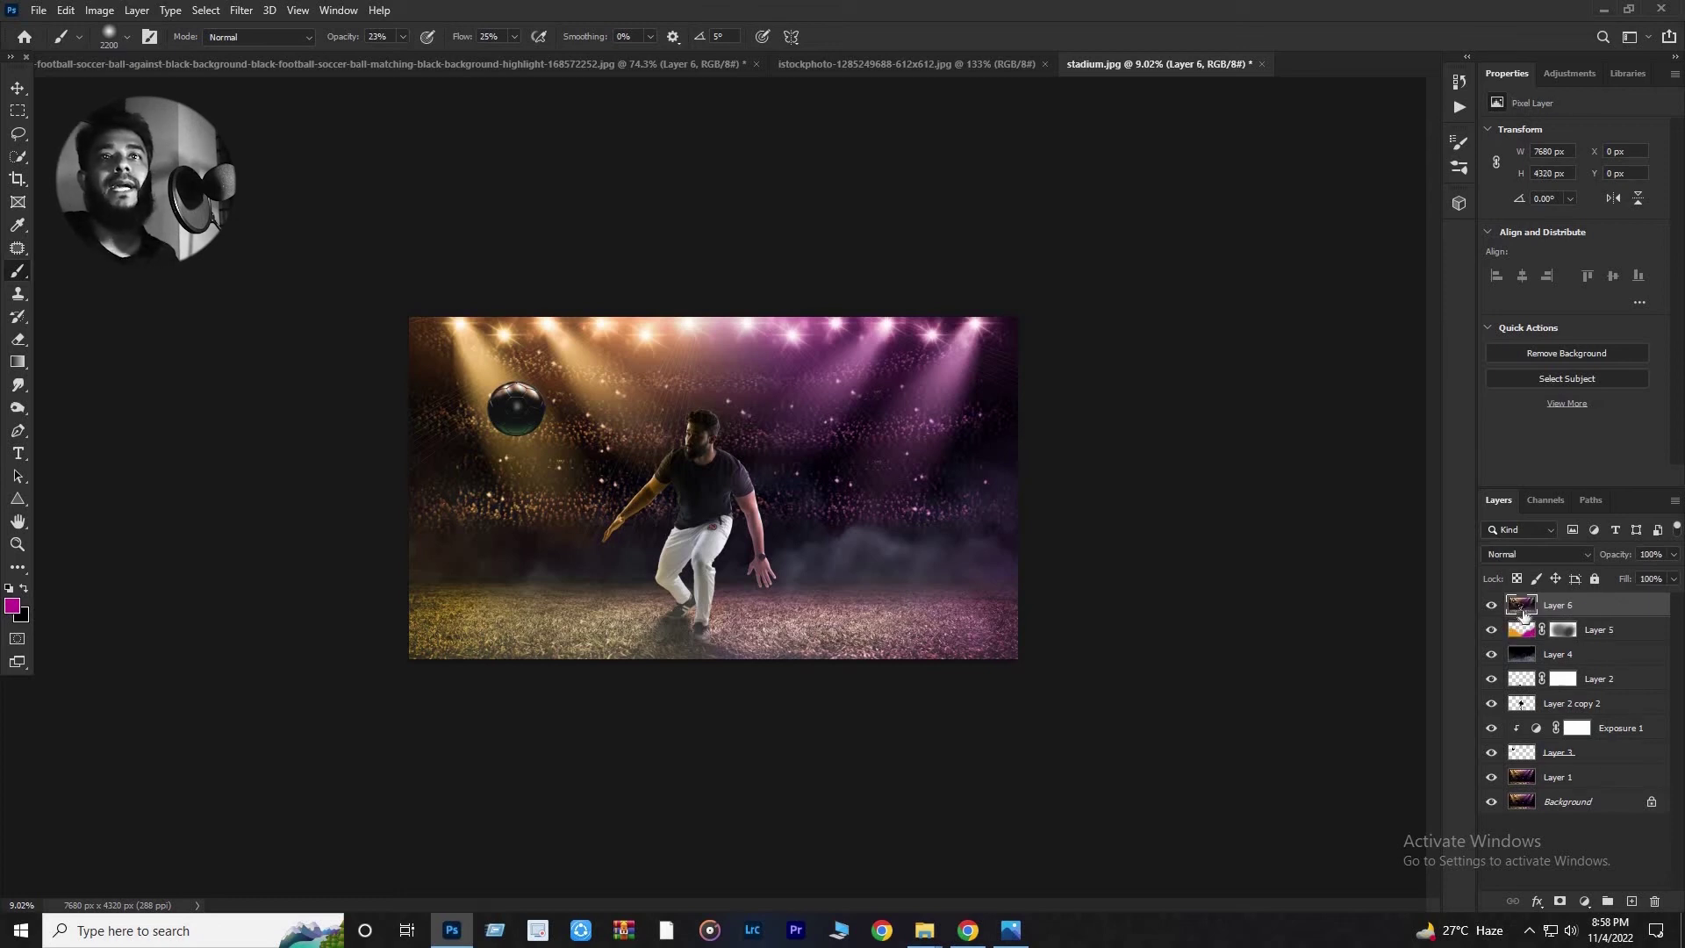
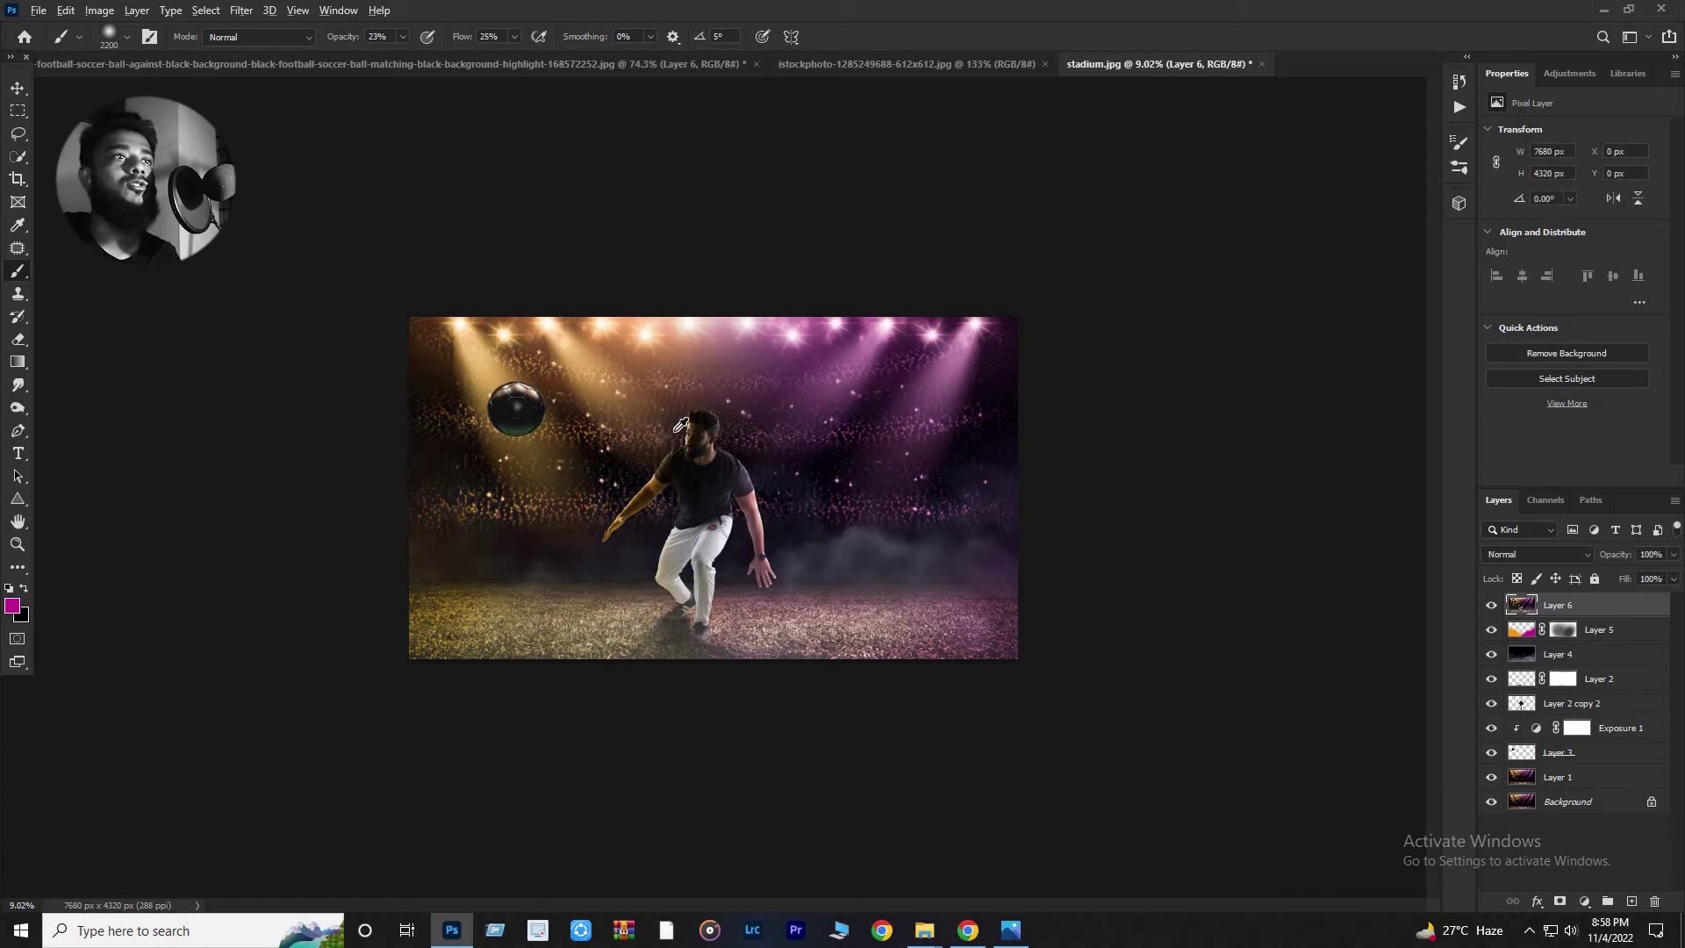
Open Layer 6 in the Camera Raw filter and set Contrast to -30, Exposure to +0.40 and Highlights to -16.
{"action": "scroll", "coordinate": [675, 431], "scroll_direction": "up", "scroll_amount": 6}
{"action": "scroll", "coordinate": [681, 440], "scroll_direction": "down", "scroll_amount": 2}
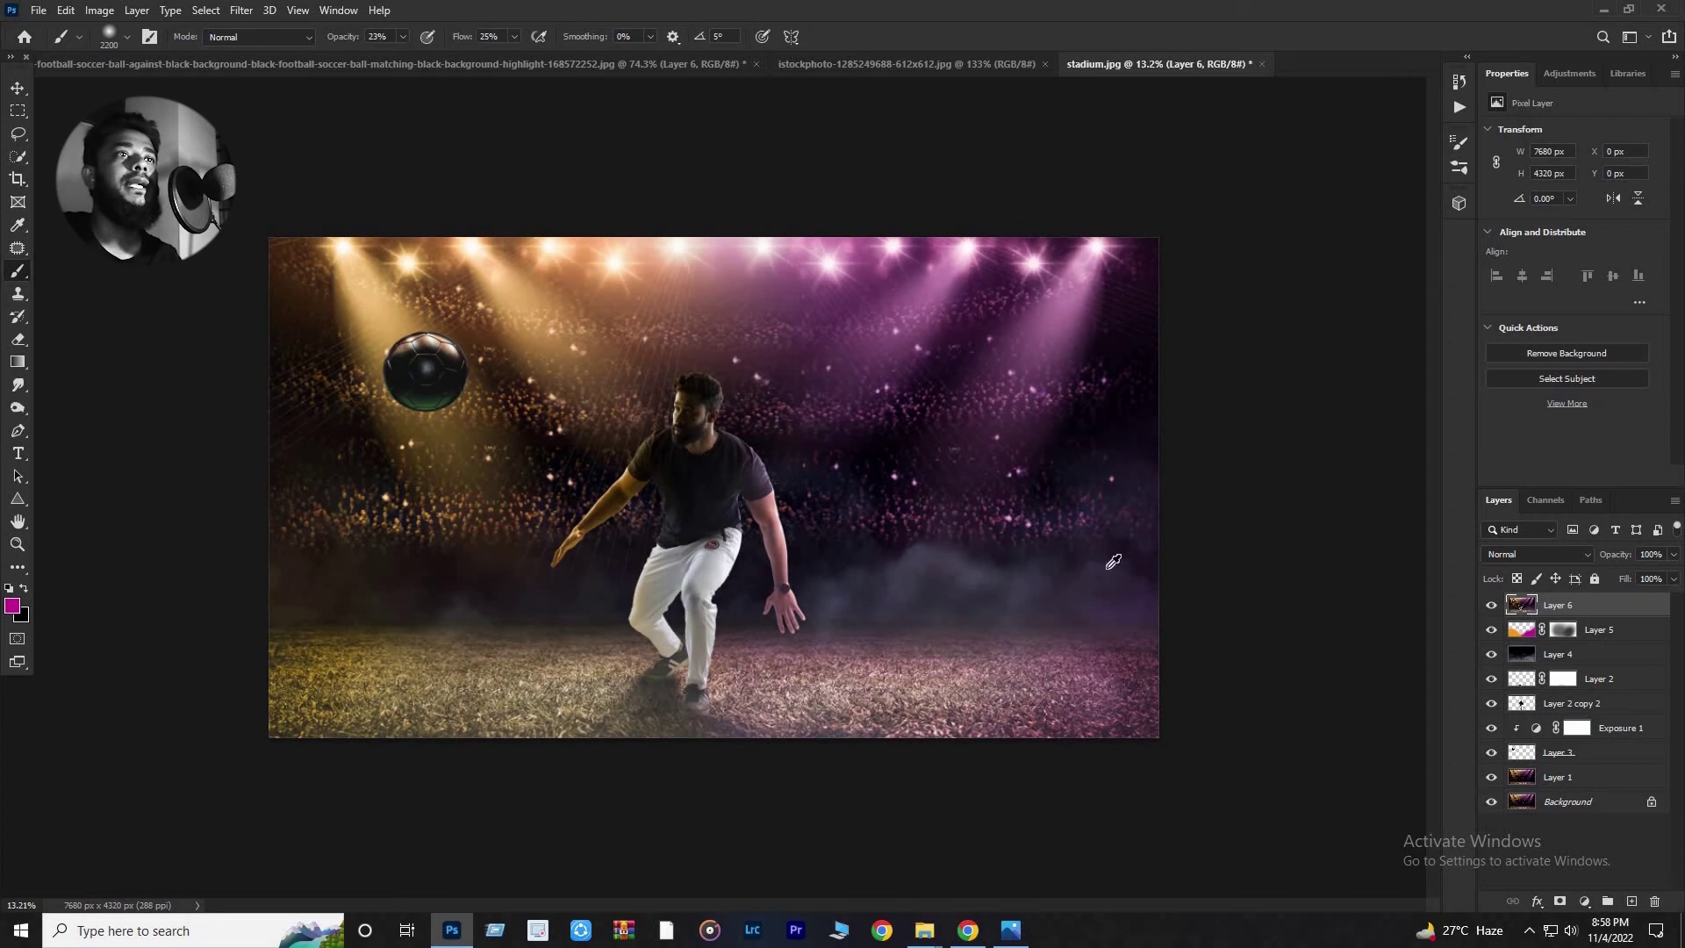
{"action": "scroll", "coordinate": [693, 461], "scroll_direction": "up", "scroll_amount": 2}
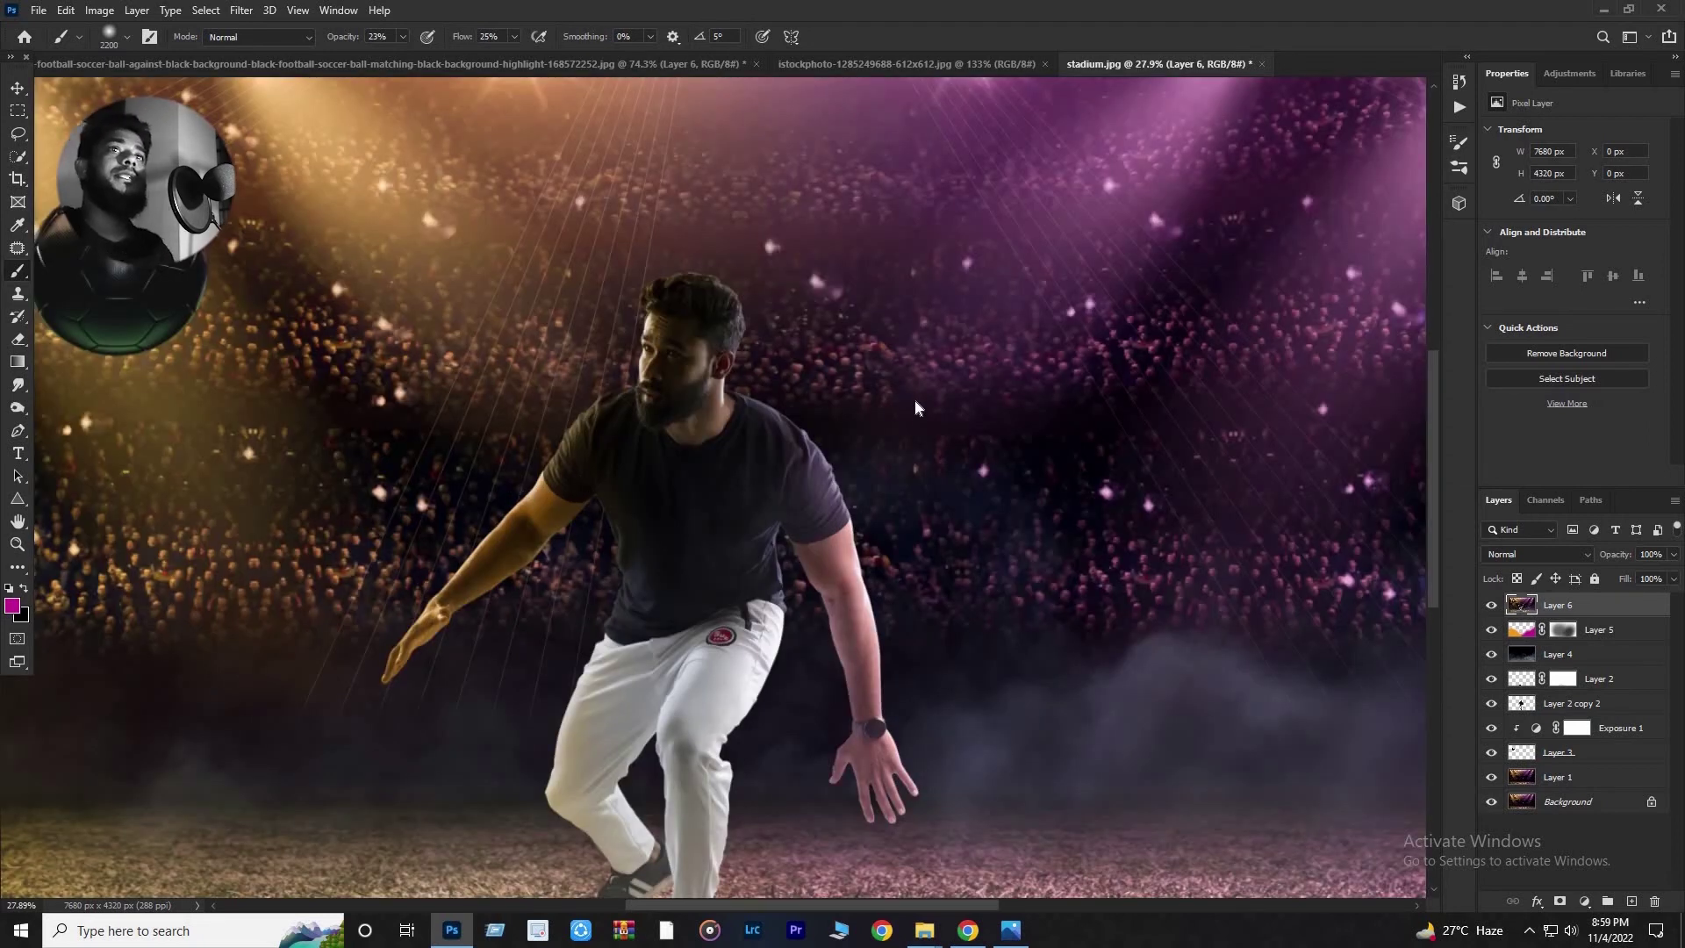
{"action": "key", "text": "ctrl+shift+a"}
{"action": "scroll", "coordinate": [1264, 421], "scroll_direction": "up", "scroll_amount": 10}
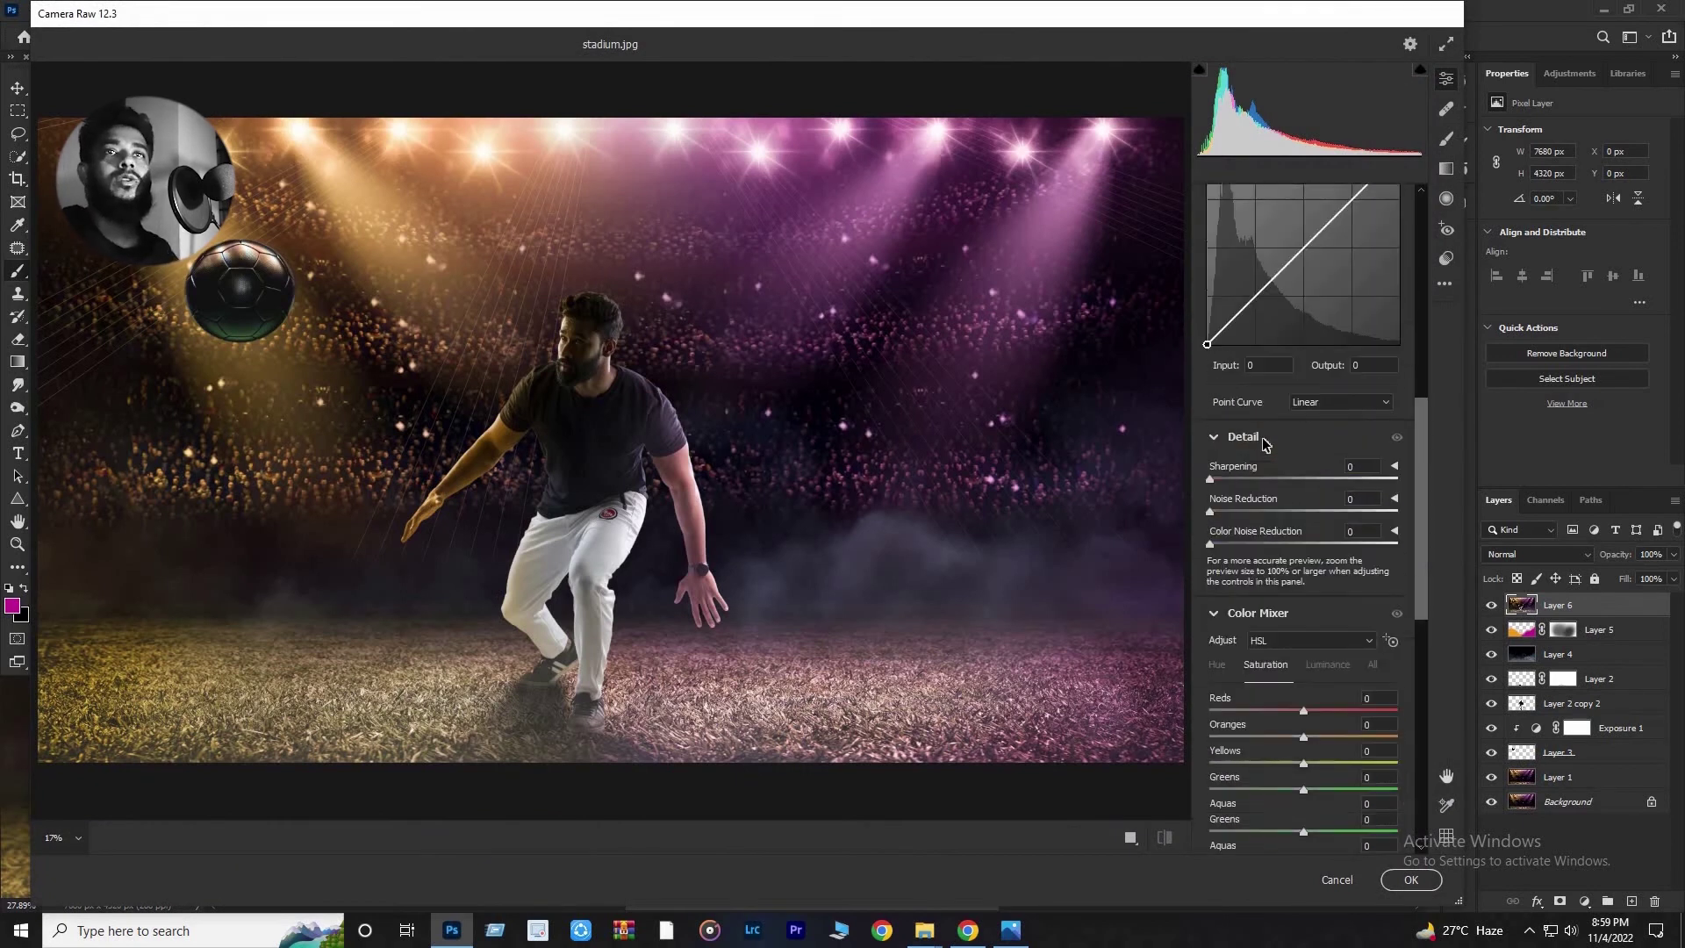
{"action": "left_click", "coordinate": [1274, 437]}
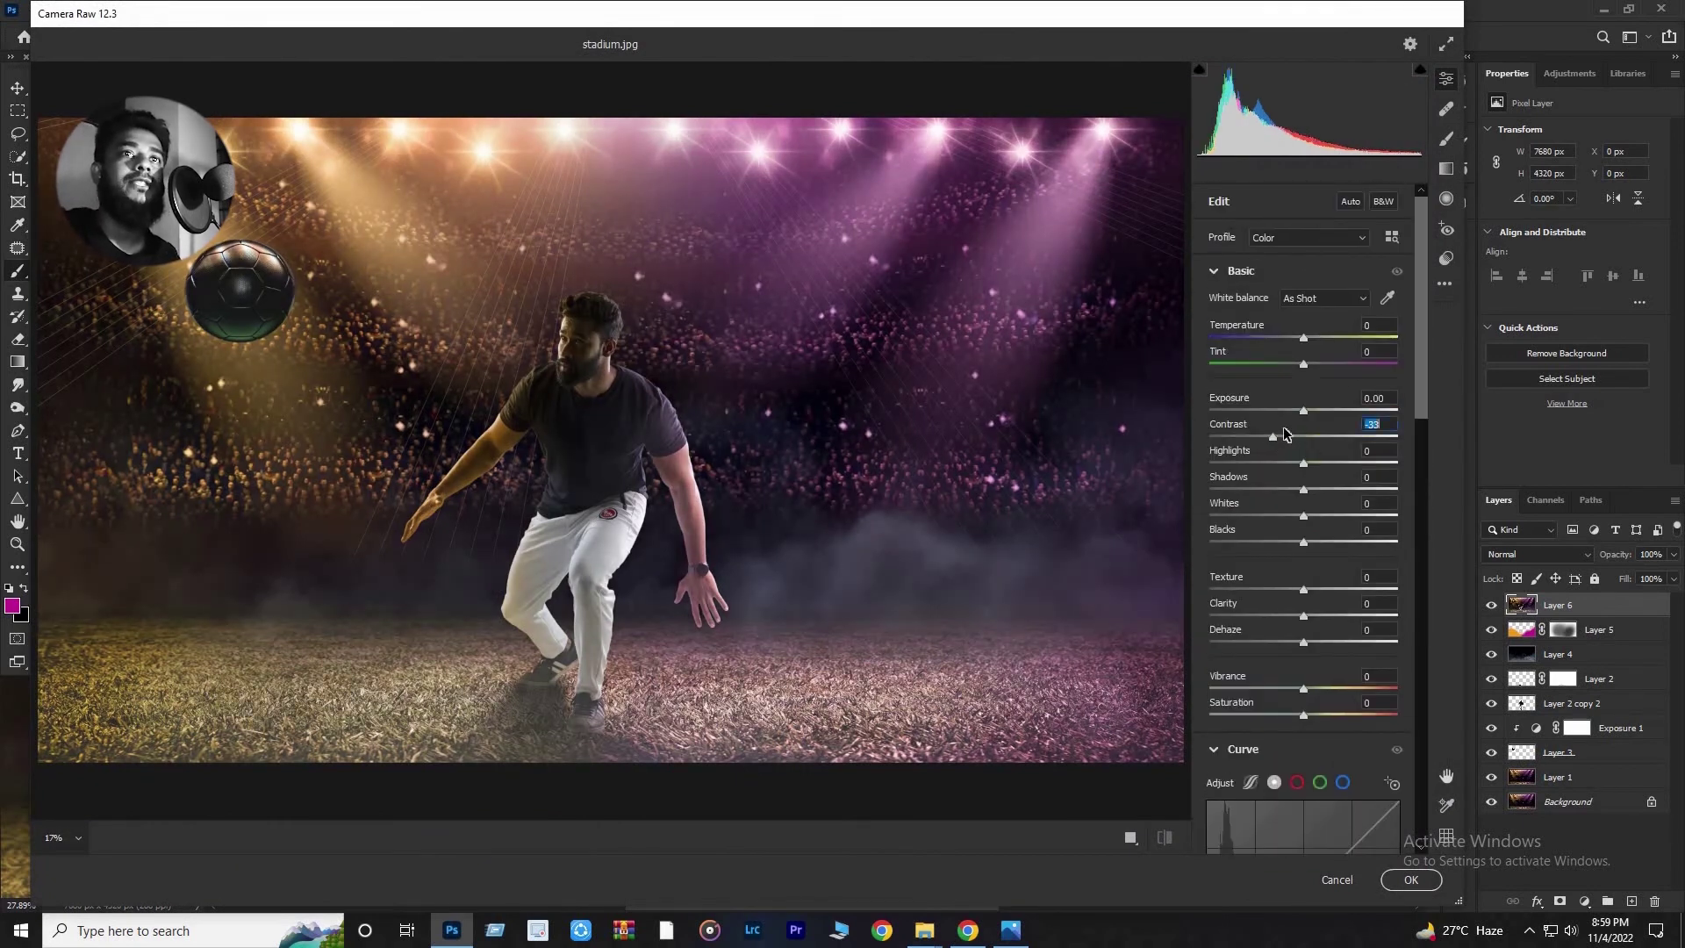
{"action": "left_click", "coordinate": [1312, 409]}
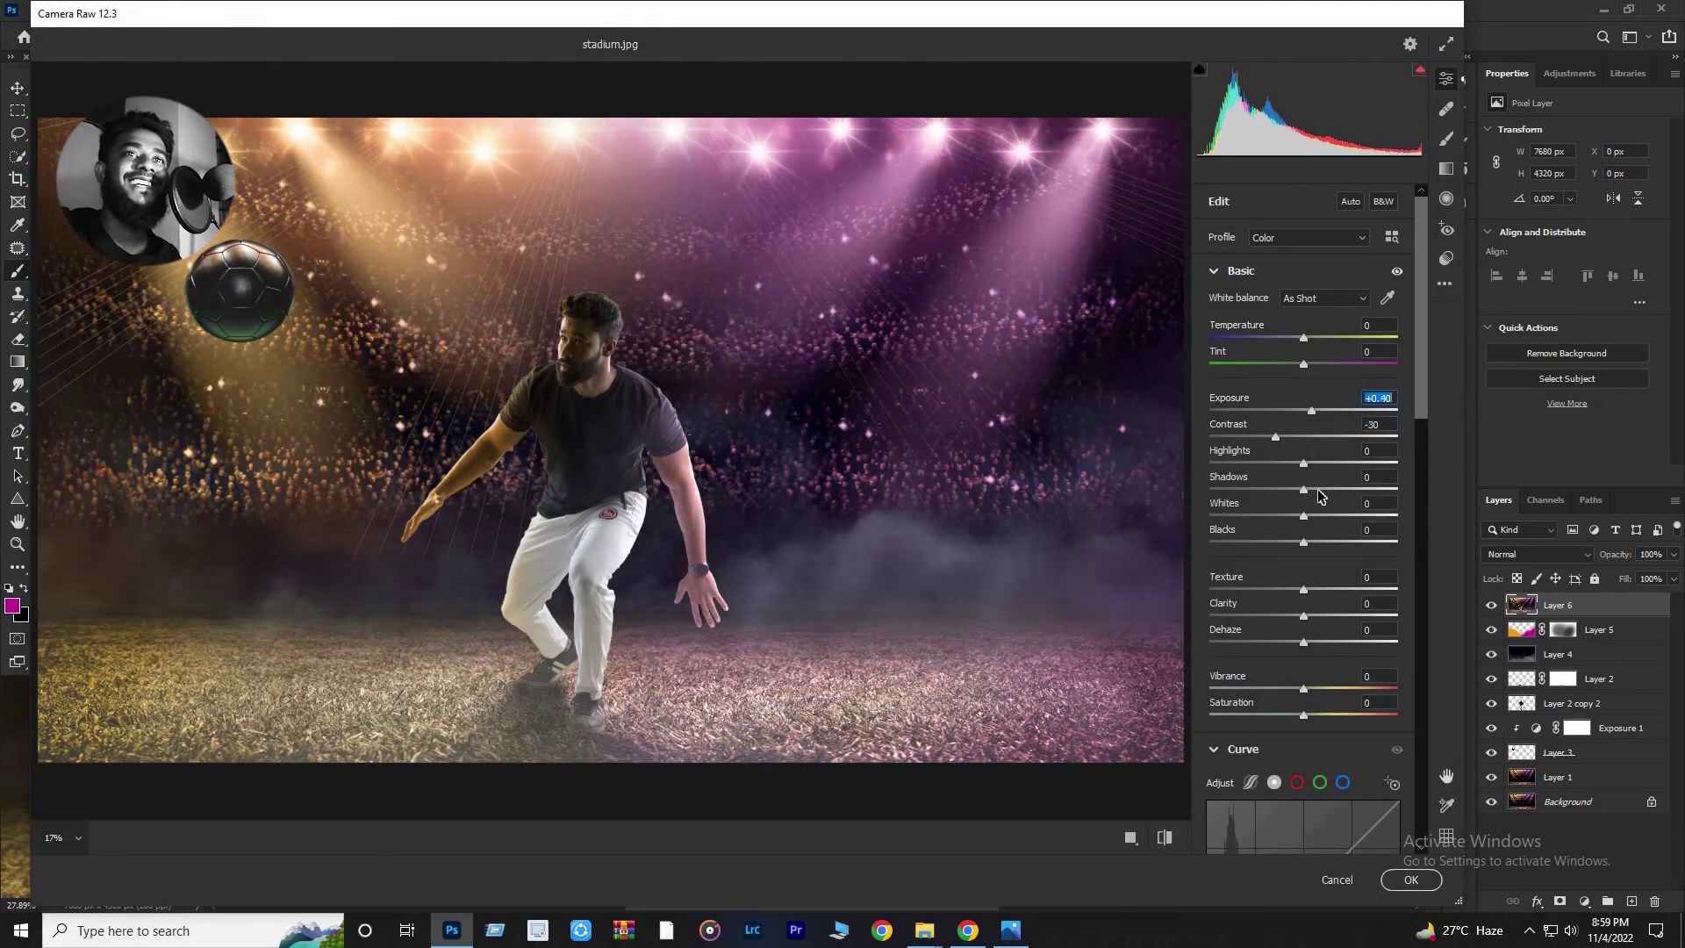
{"action": "left_click", "coordinate": [1284, 463]}
{"action": "left_click", "coordinate": [1287, 463]}
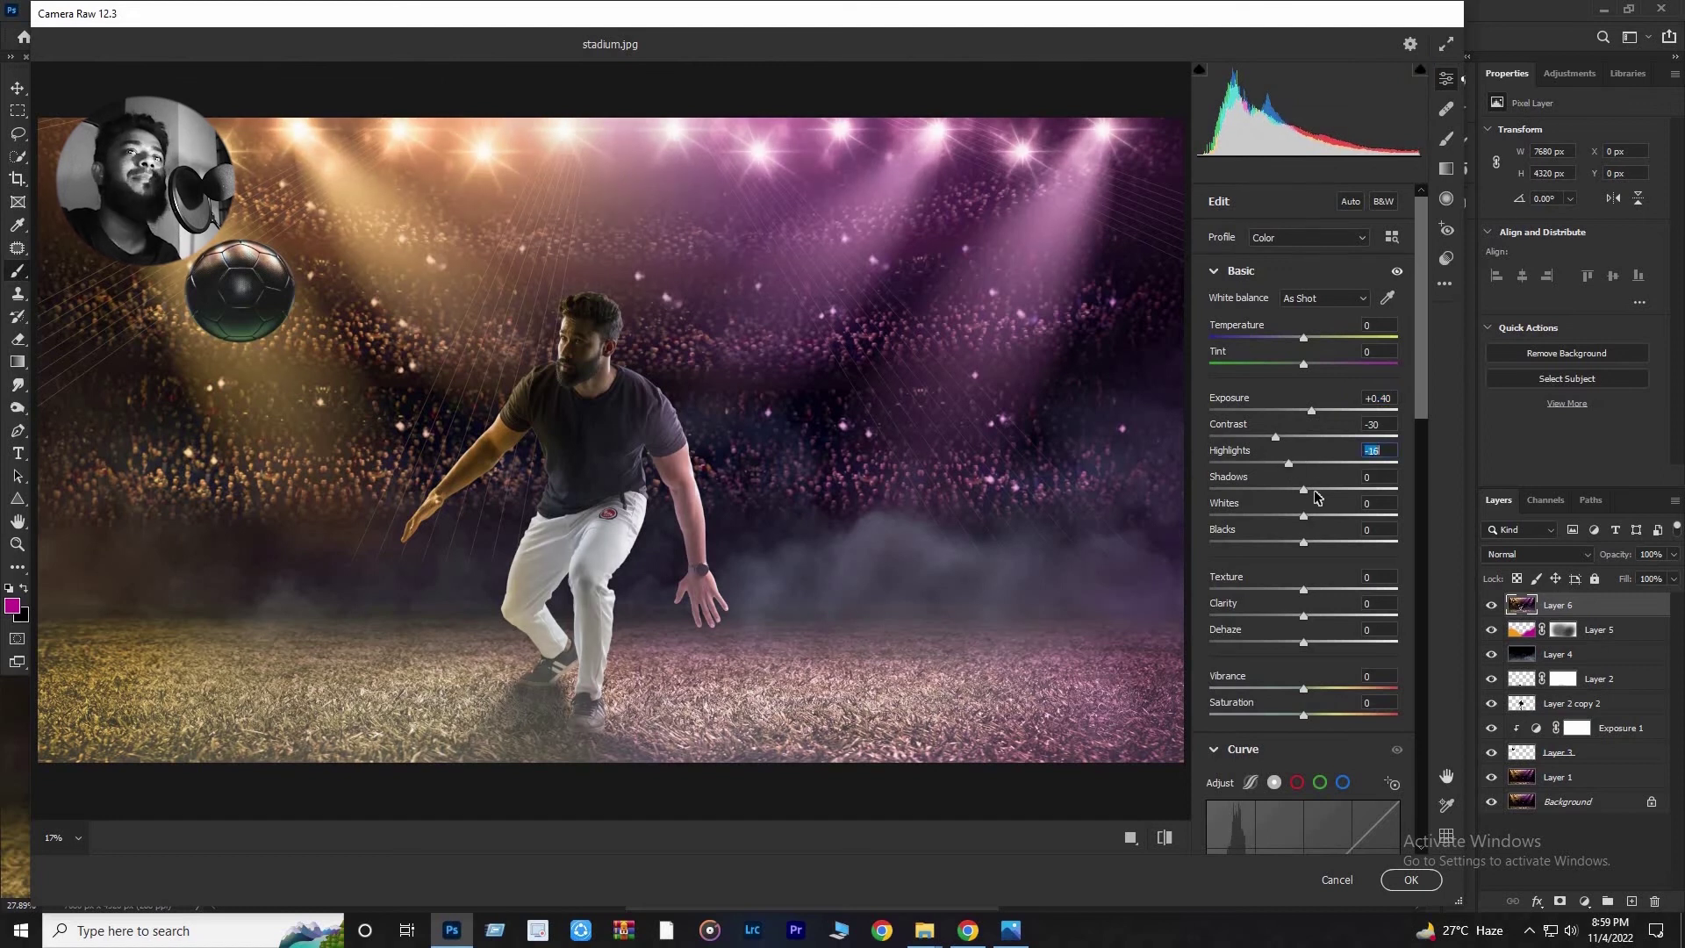
Set Shadows to +11, Blacks to -11 and Vibrance to +24 in the Camera Raw basic adjustments.
{"action": "left_click", "coordinate": [1314, 490]}
{"action": "left_click", "coordinate": [1292, 542]}
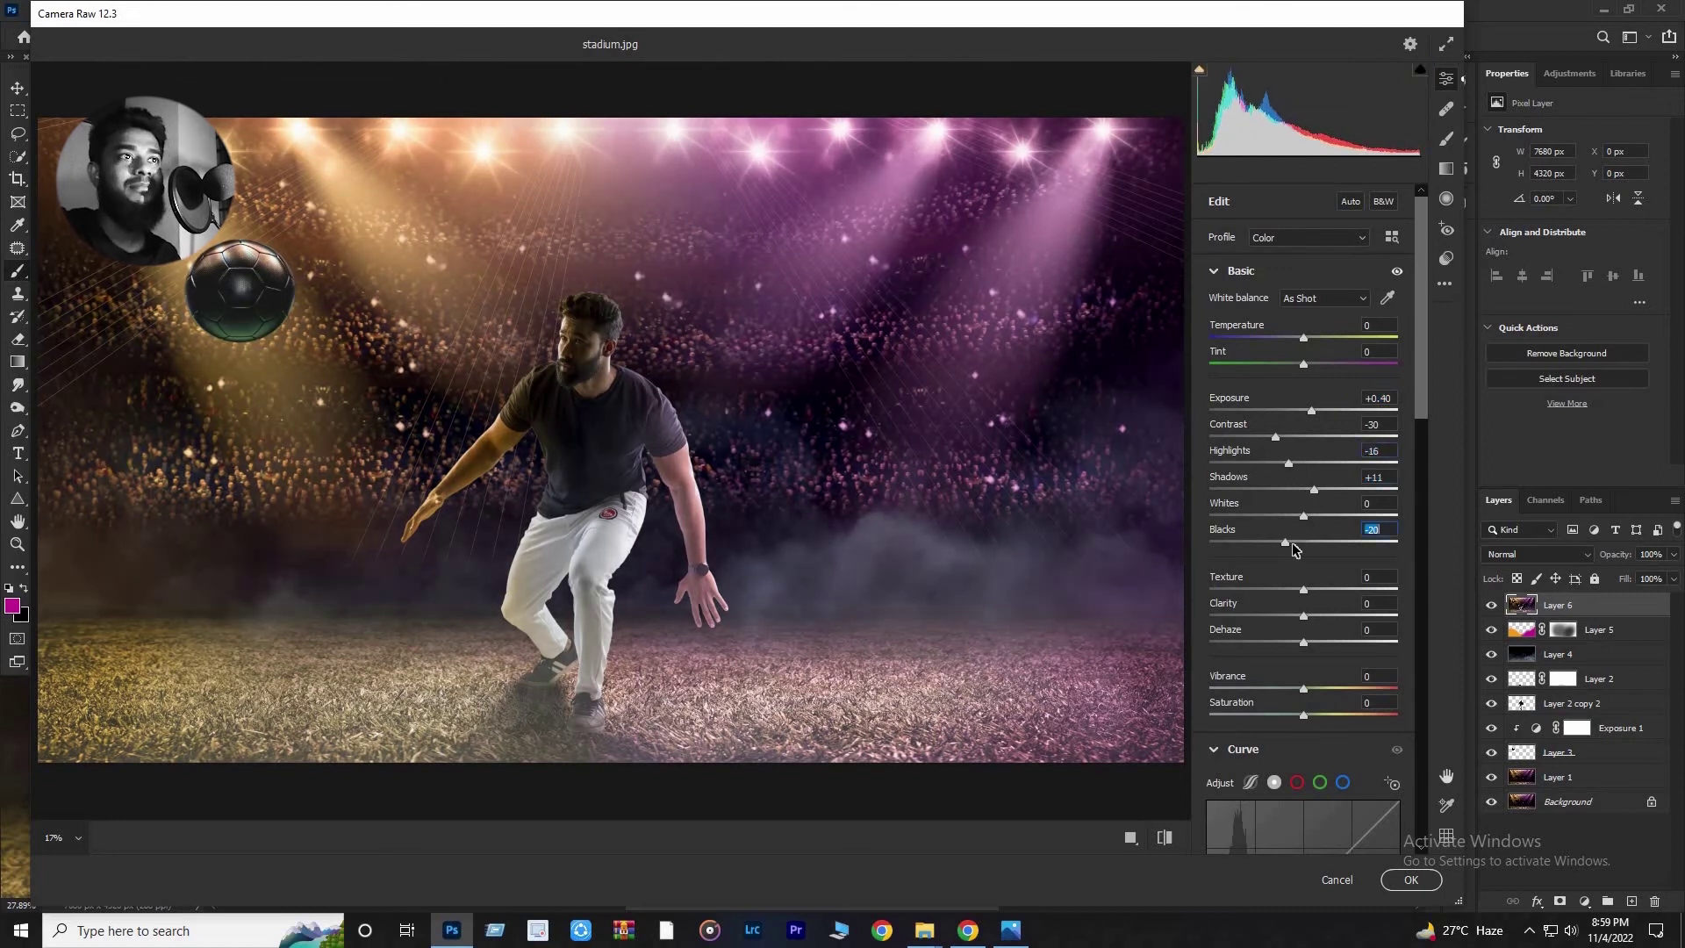
{"action": "left_click", "coordinate": [1327, 688]}
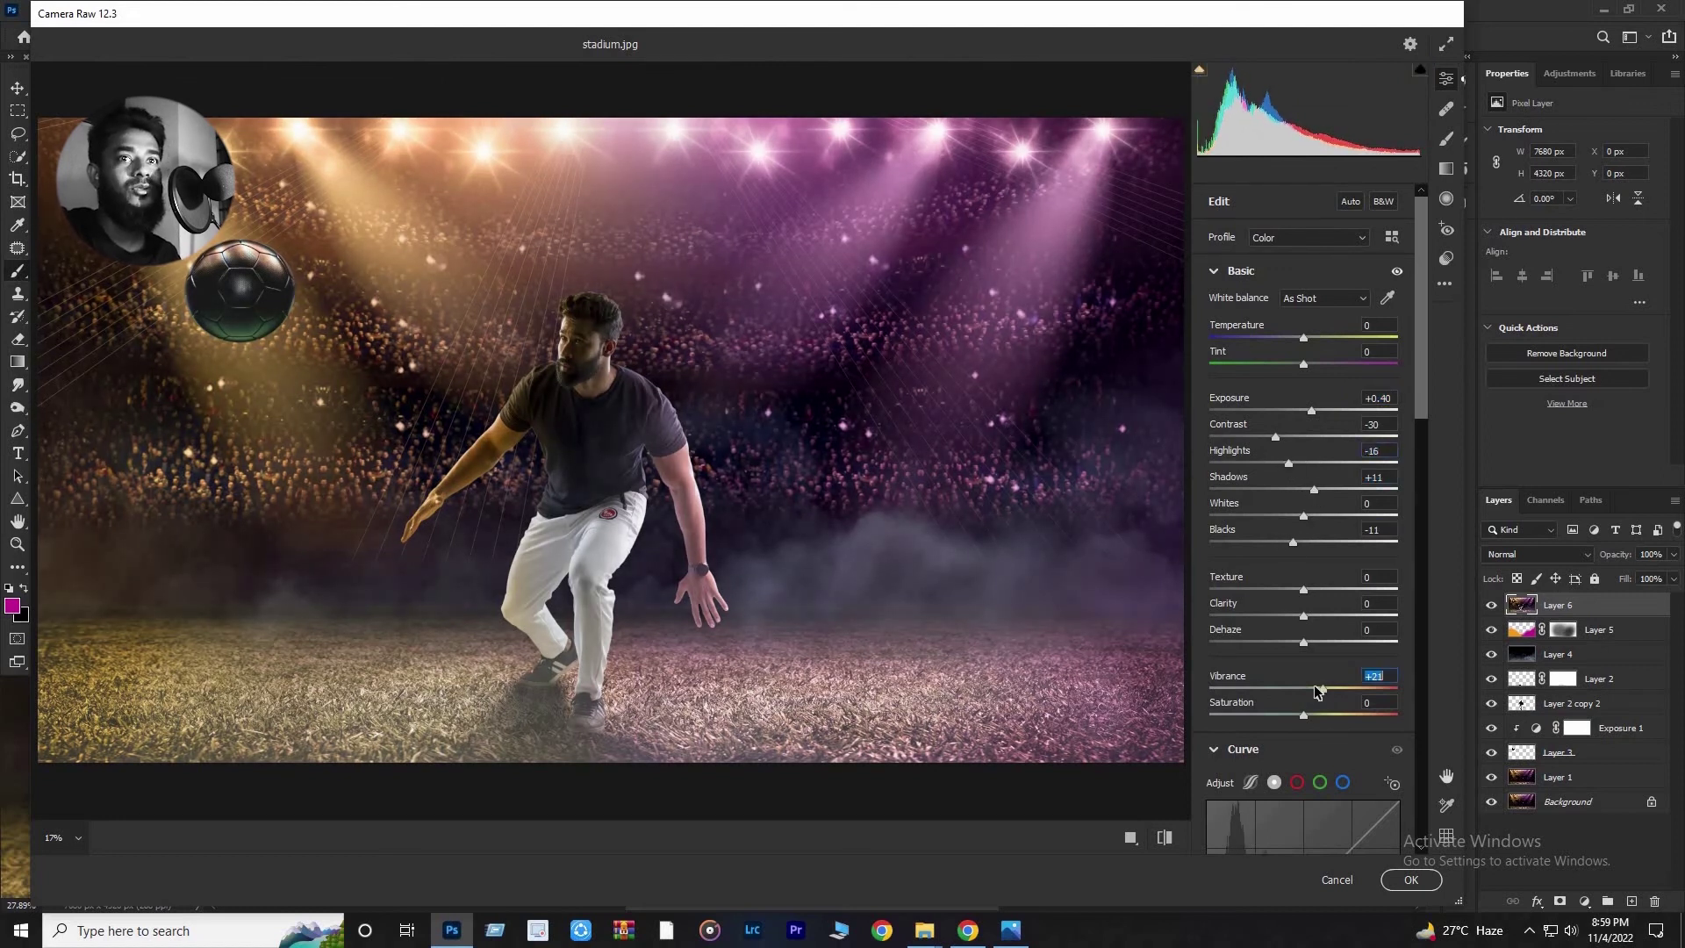
Set Exposure to +0.55 and Temperature to +8, and apply the Camera Raw filter to Layer 6.
{"action": "left_click_drag", "start_coordinate": [1309, 412], "coordinate": [1312, 421]}
{"action": "left_click", "coordinate": [1312, 420]}
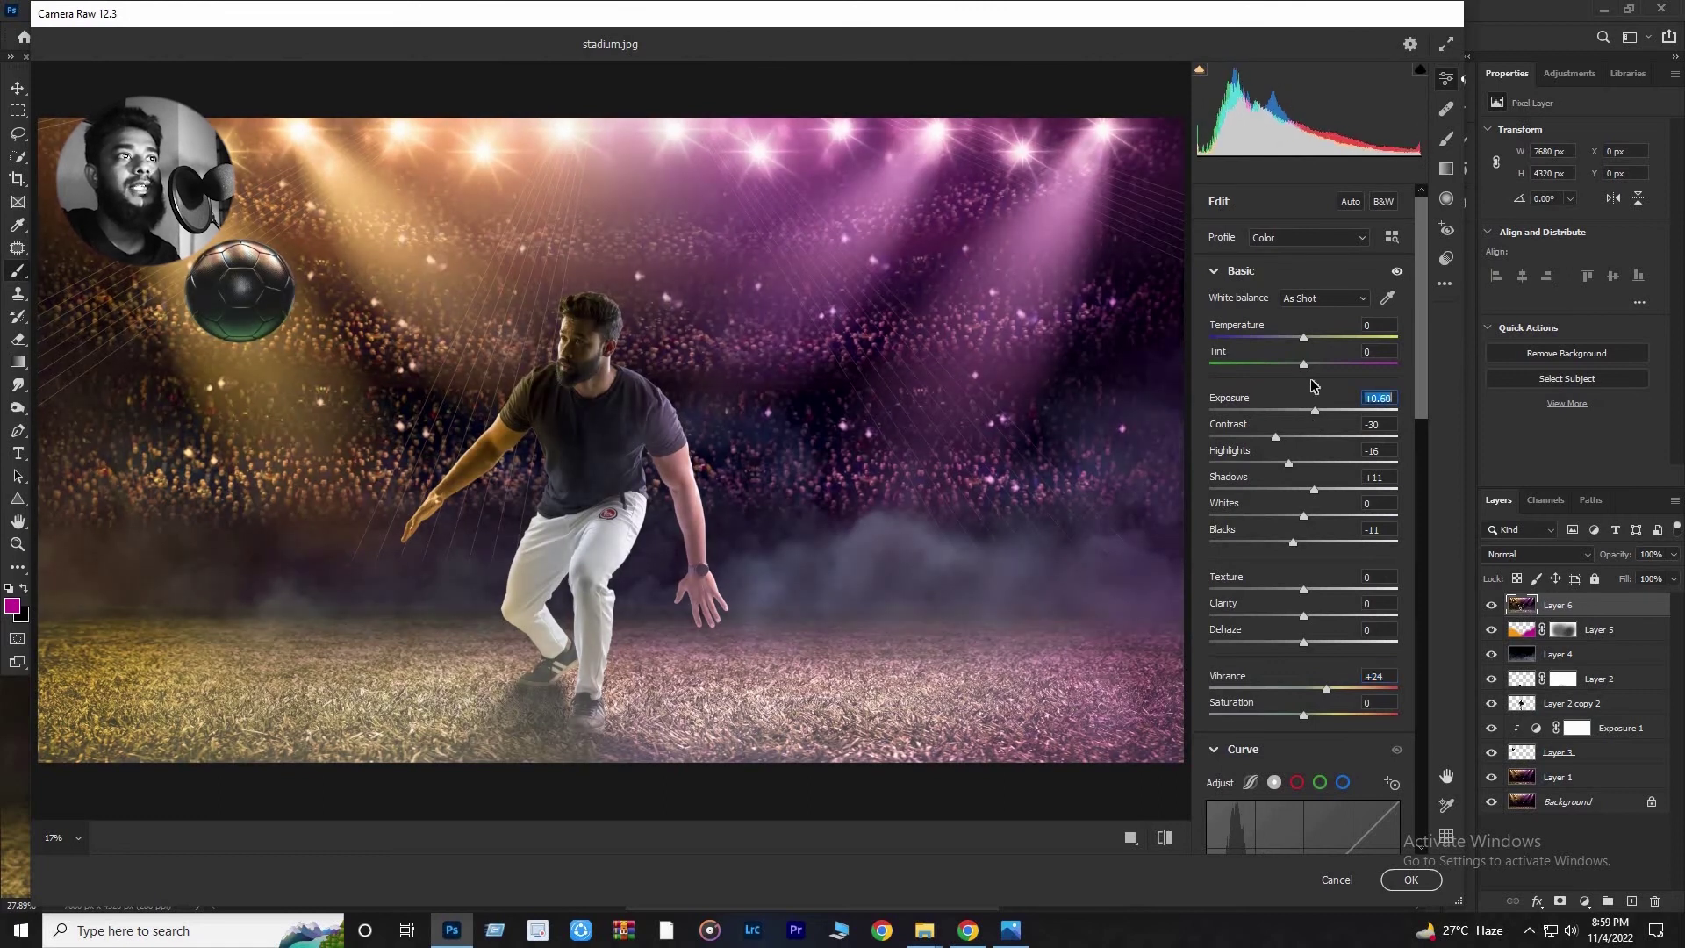
{"action": "left_click", "coordinate": [1307, 337]}
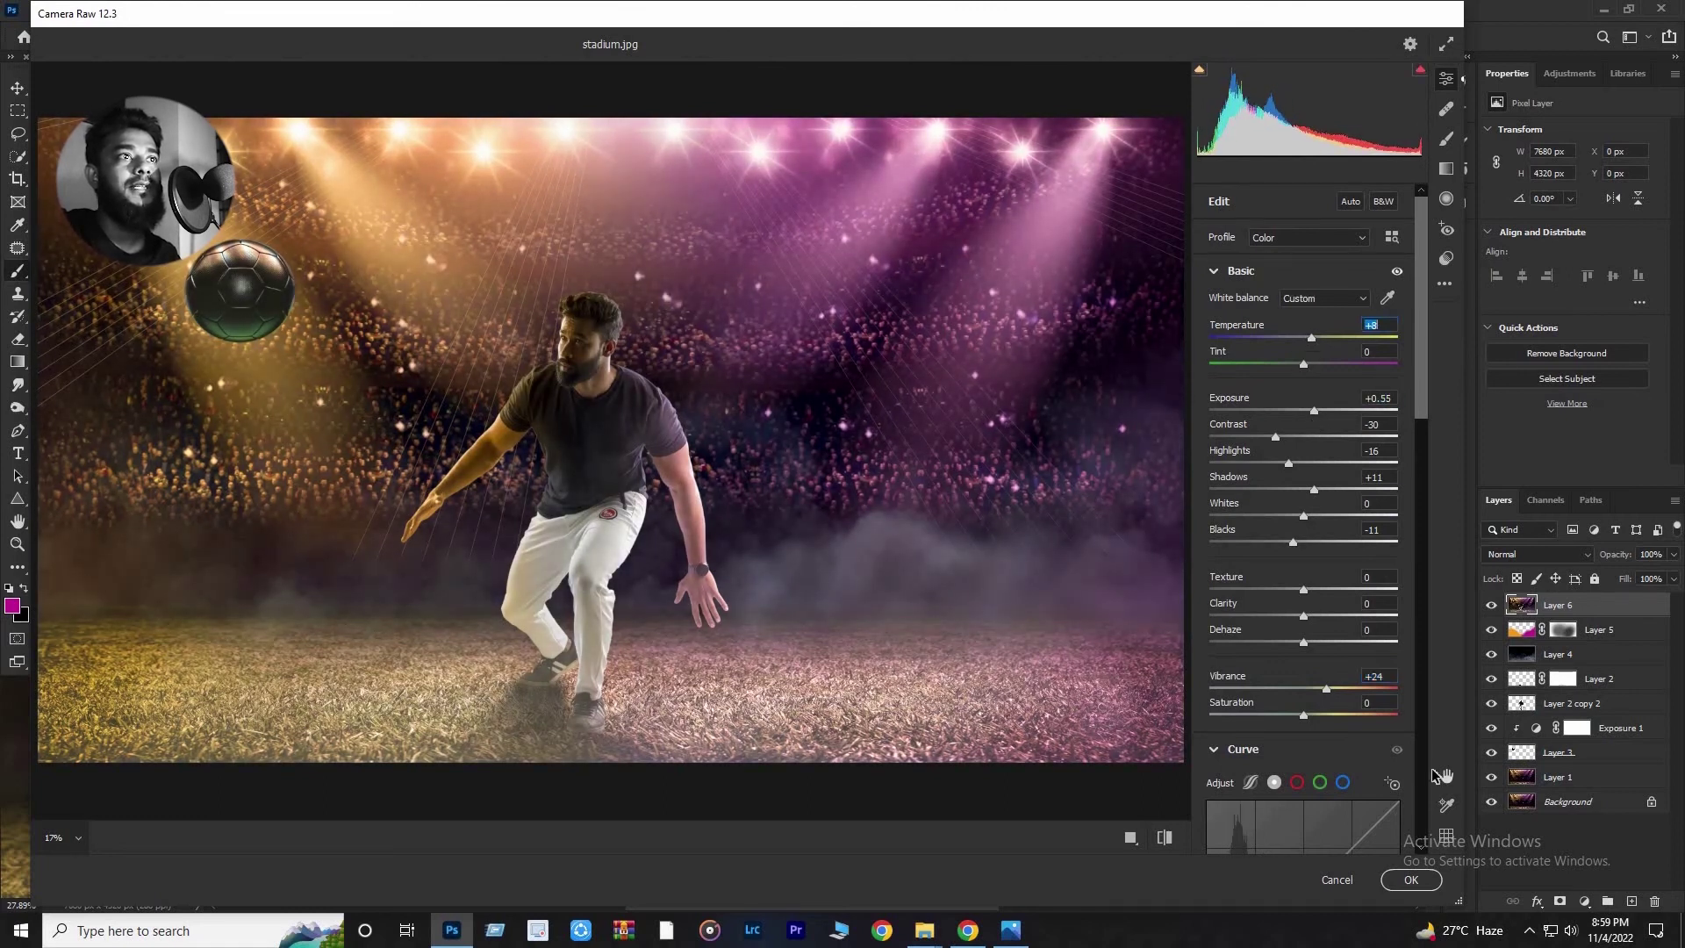
{"action": "left_click", "coordinate": [1410, 880]}
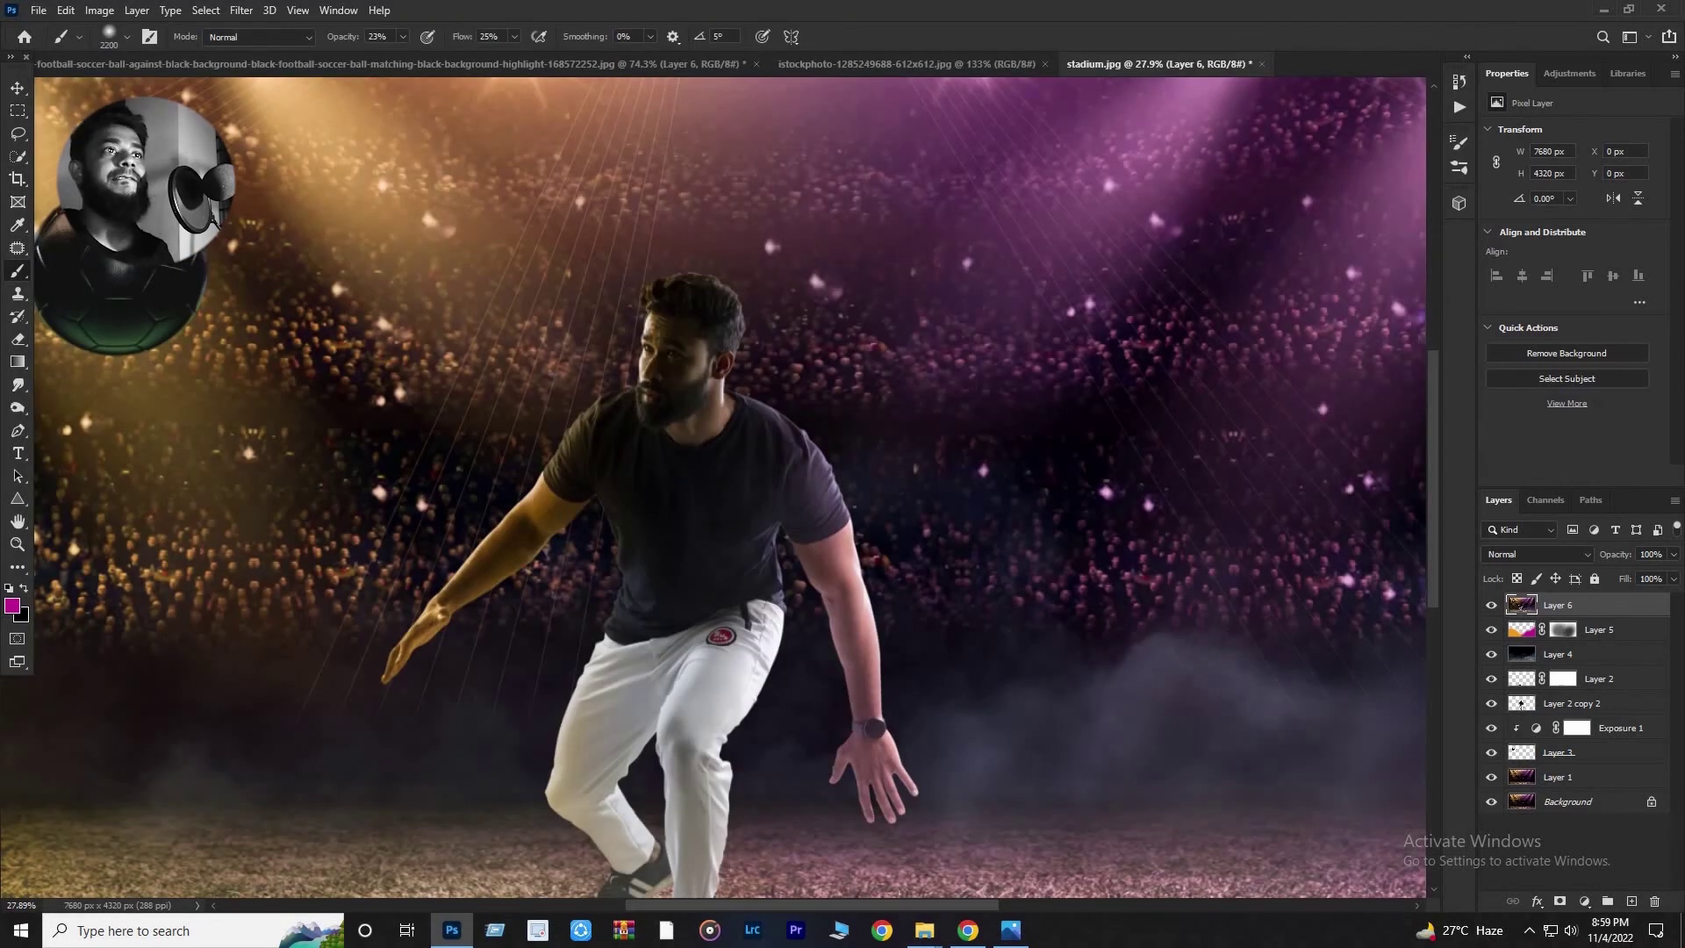
Reduce Layer 6's opacity to 64% and its fill to 66%.
{"action": "scroll", "coordinate": [693, 576], "scroll_direction": "down", "scroll_amount": 5}
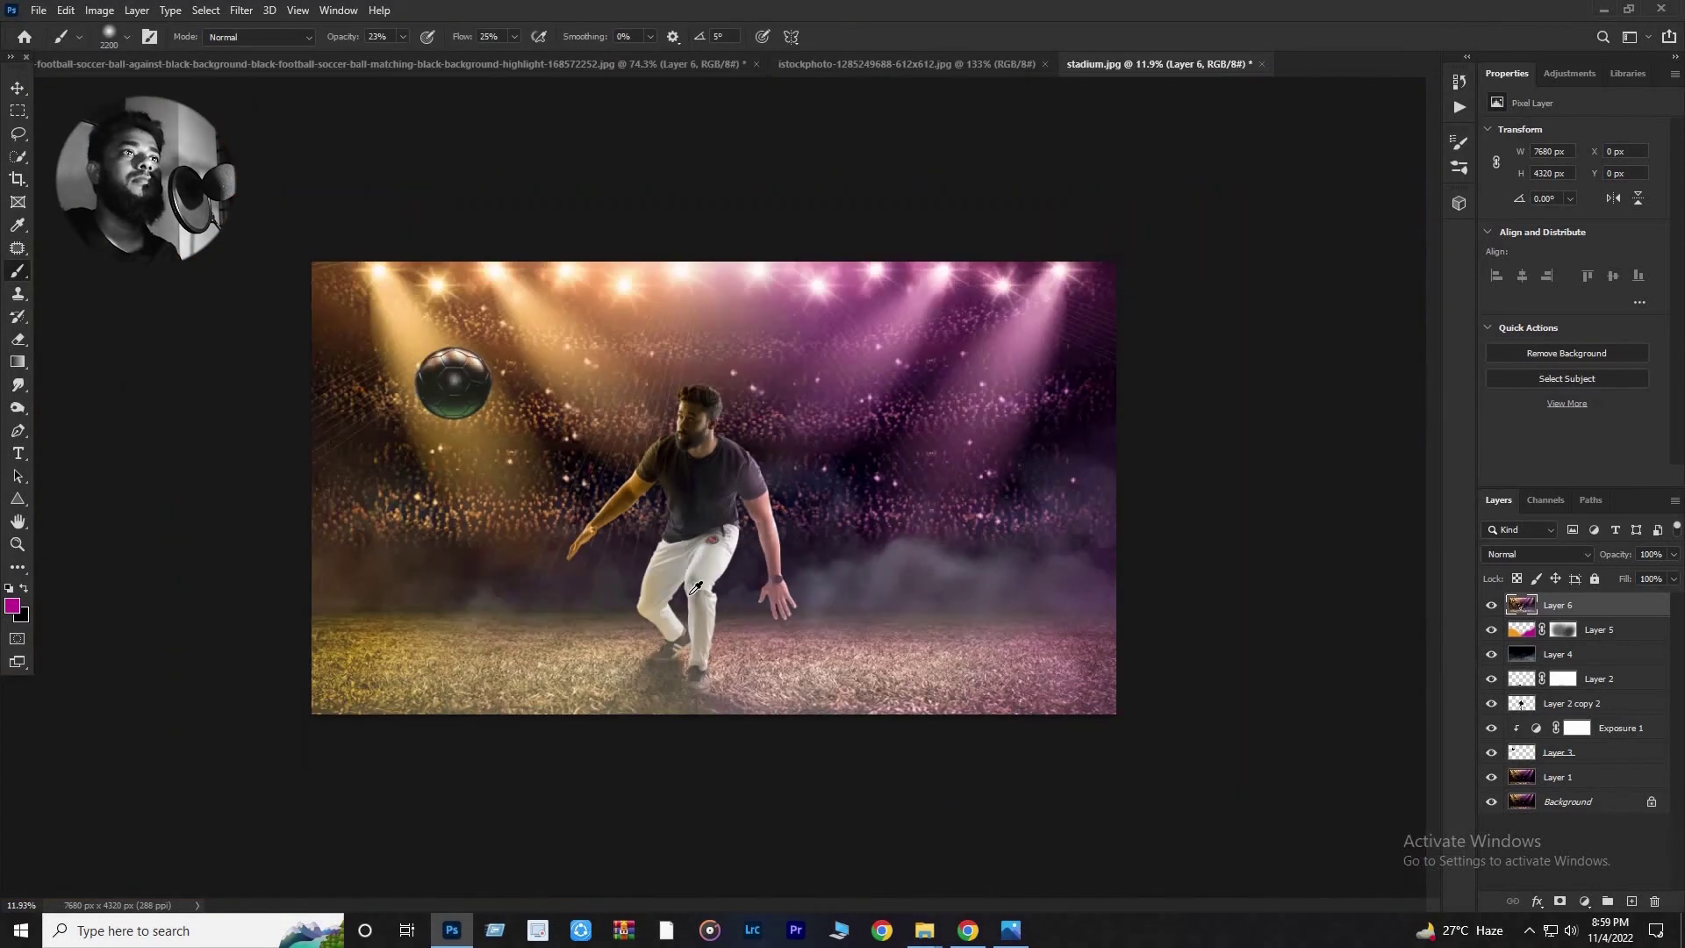
{"action": "scroll", "coordinate": [696, 586], "scroll_direction": "up", "scroll_amount": 1}
{"action": "left_click", "coordinate": [1672, 554]}
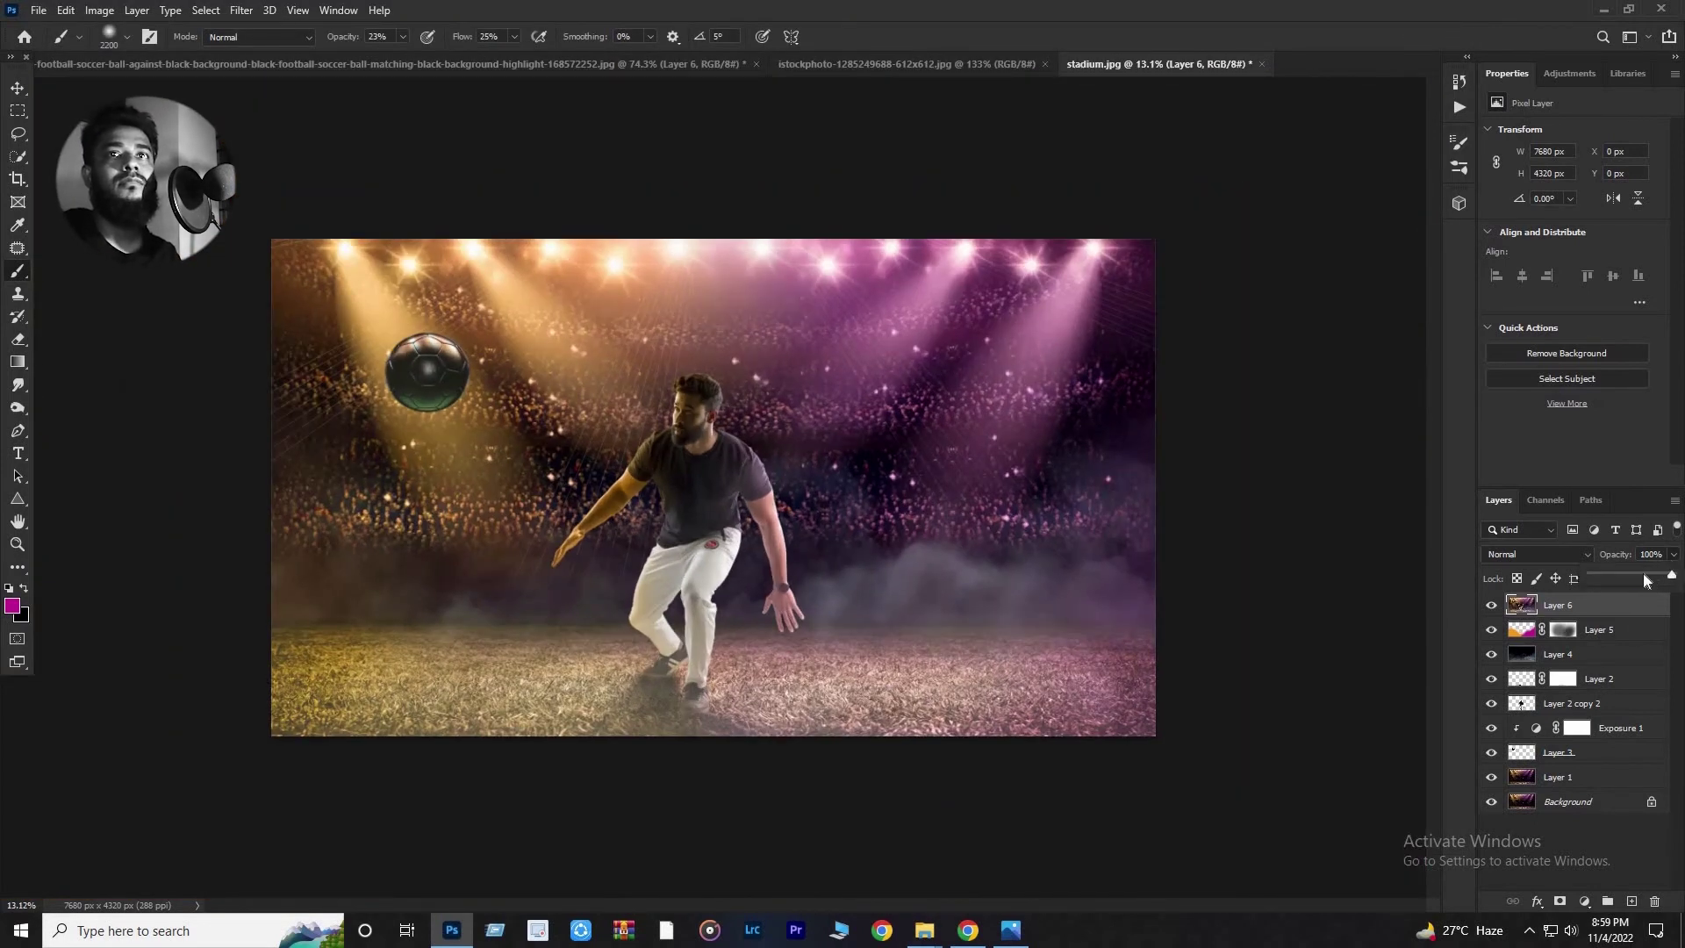
{"action": "left_click", "coordinate": [1642, 575]}
{"action": "left_click", "coordinate": [1673, 579]}
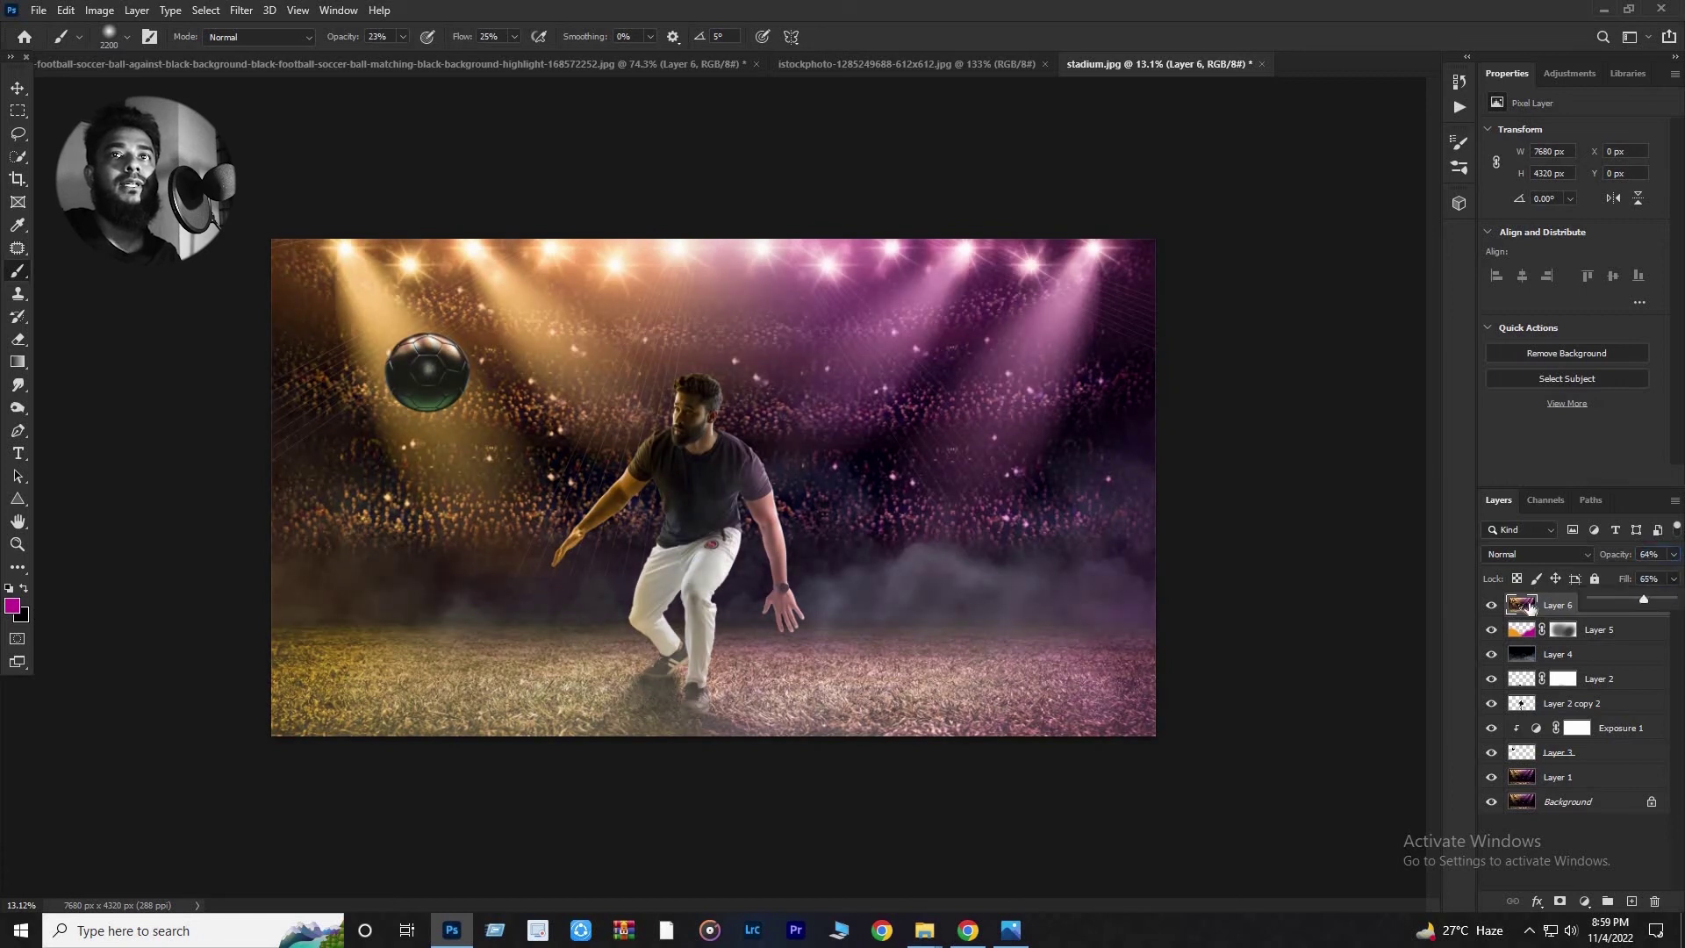
{"action": "left_click", "coordinate": [1529, 607]}
Add a Color Balance adjustment above Layer 6 and set its shadows Magenta–Green value to -1.
{"action": "scroll", "coordinate": [645, 500], "scroll_direction": "down", "scroll_amount": 3}
{"action": "scroll", "coordinate": [646, 500], "scroll_direction": "up", "scroll_amount": 3}
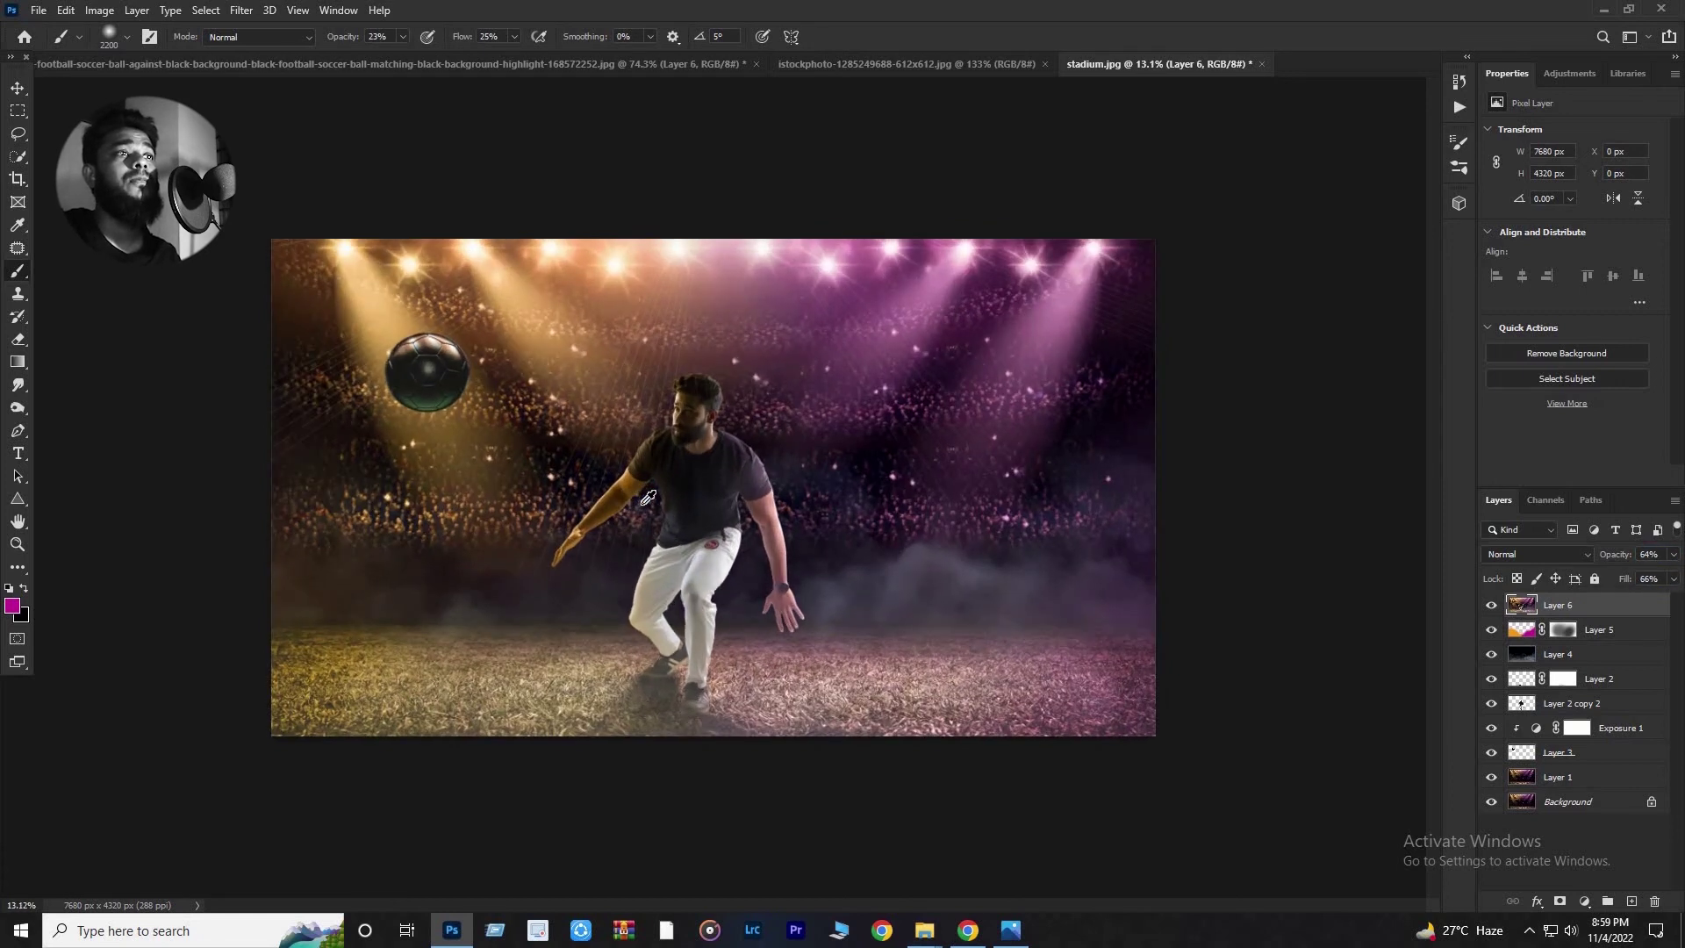
{"action": "scroll", "coordinate": [649, 498], "scroll_direction": "down", "scroll_amount": 1}
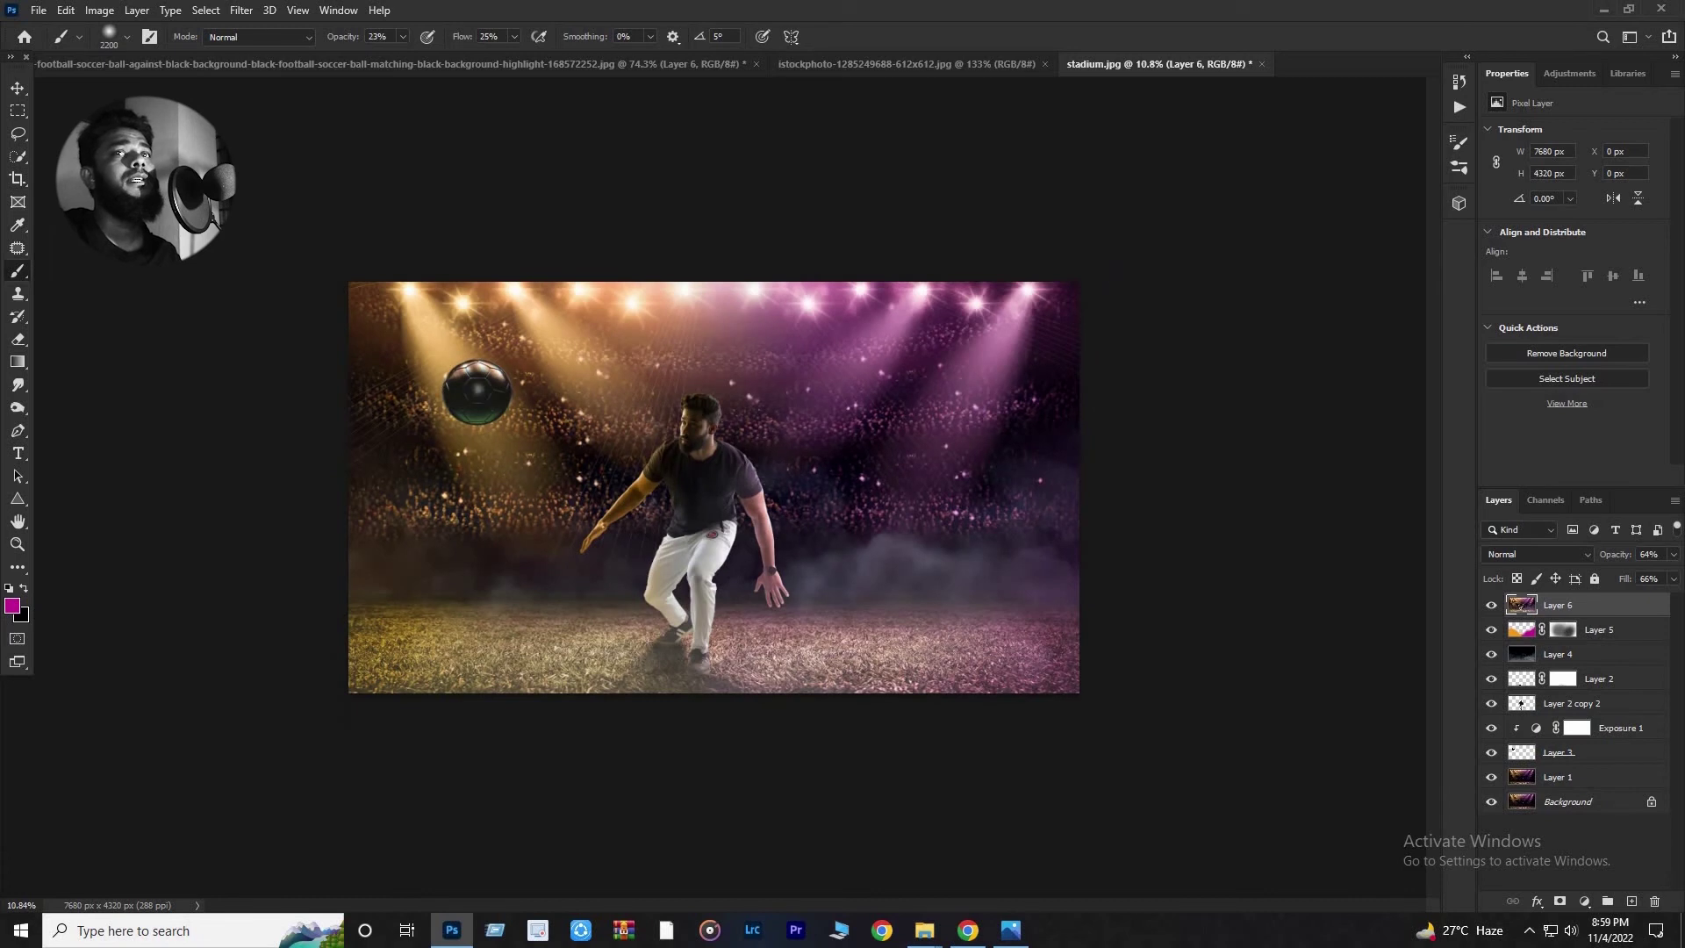
{"action": "scroll", "coordinate": [624, 498], "scroll_direction": "up", "scroll_amount": 2}
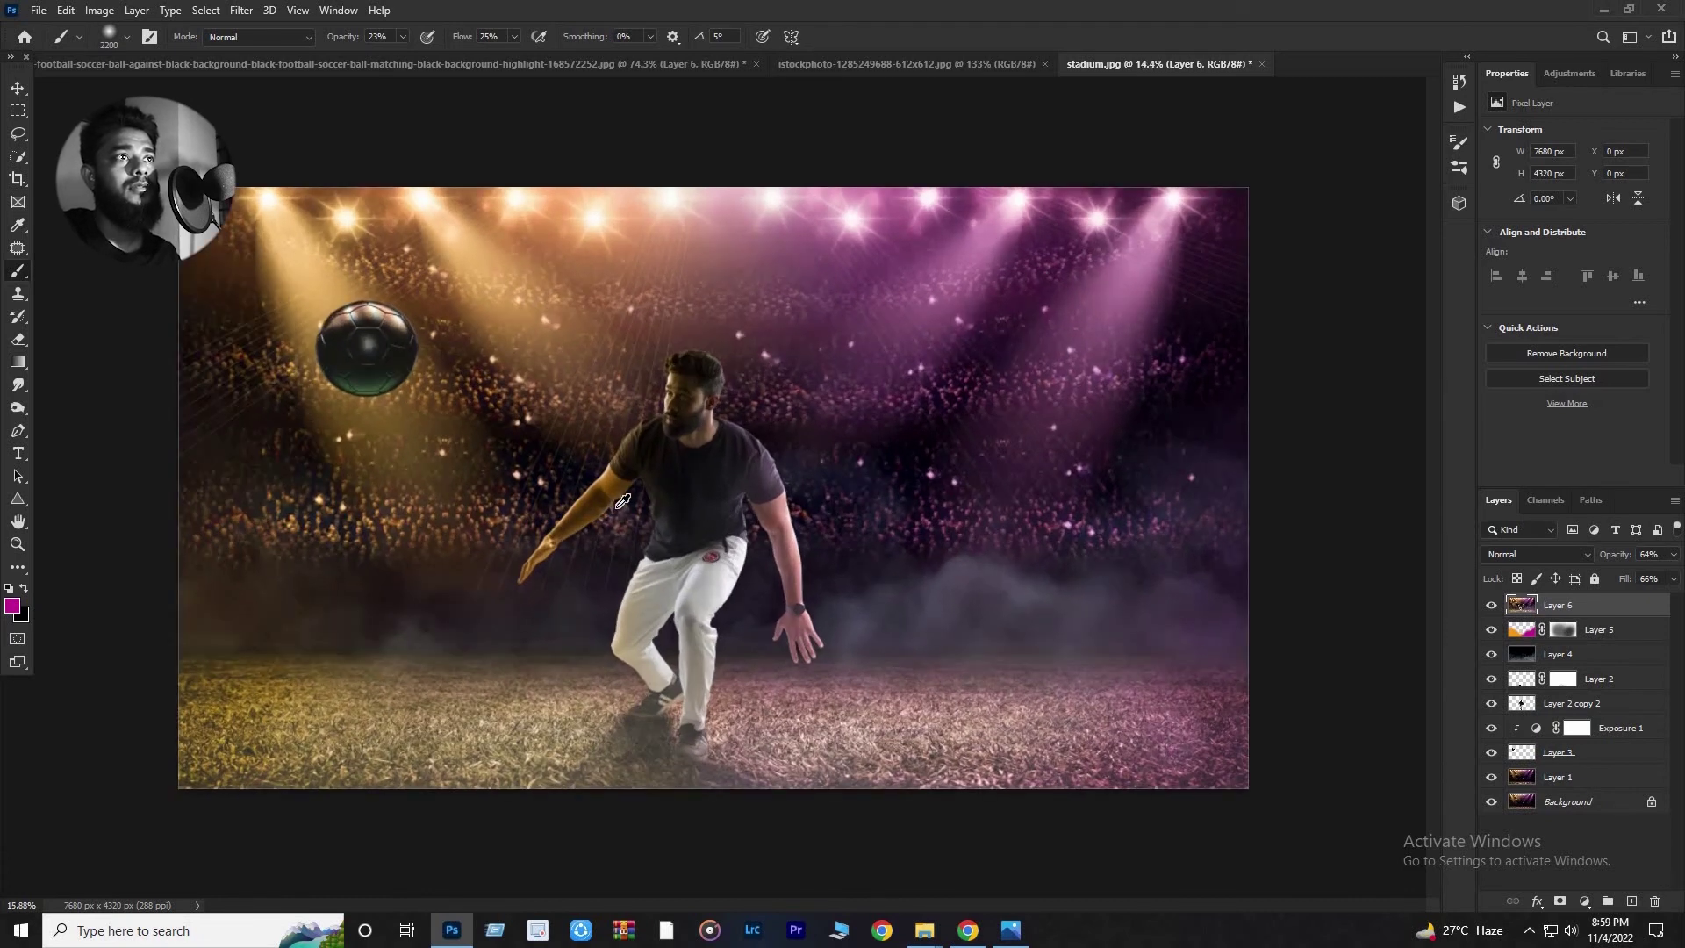
{"action": "scroll", "coordinate": [623, 500], "scroll_direction": "down", "scroll_amount": 1}
{"action": "scroll", "coordinate": [623, 500], "scroll_direction": "down", "scroll_amount": 1}
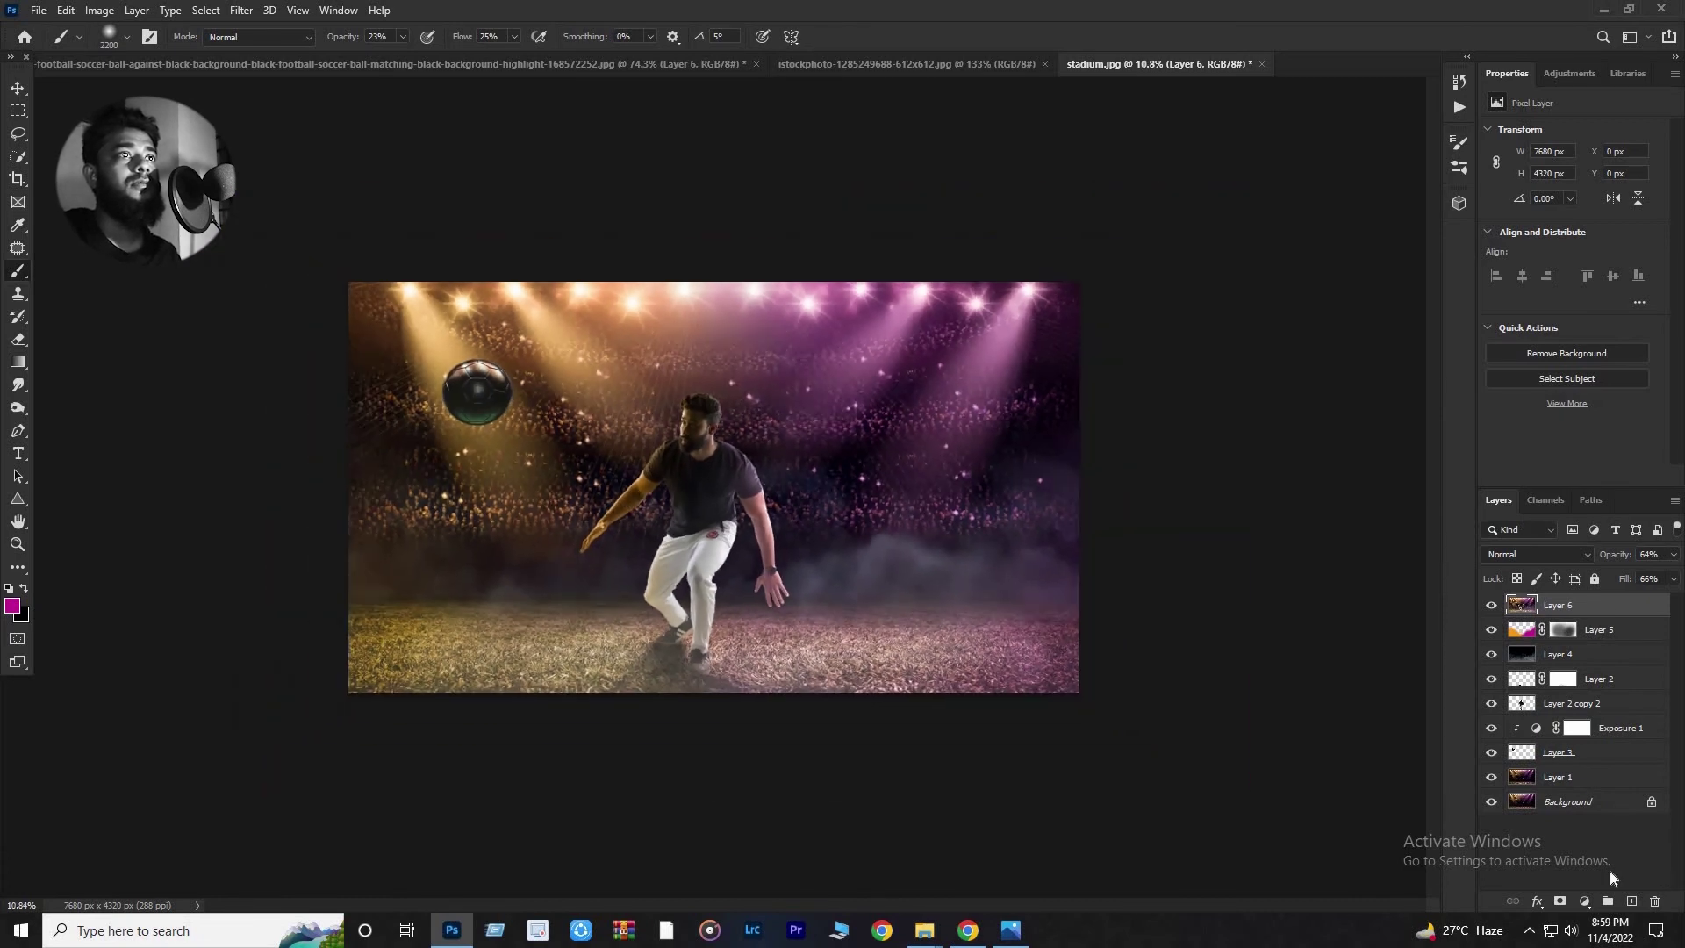
{"action": "left_click", "coordinate": [1584, 902]}
{"action": "left_click", "coordinate": [1589, 747]}
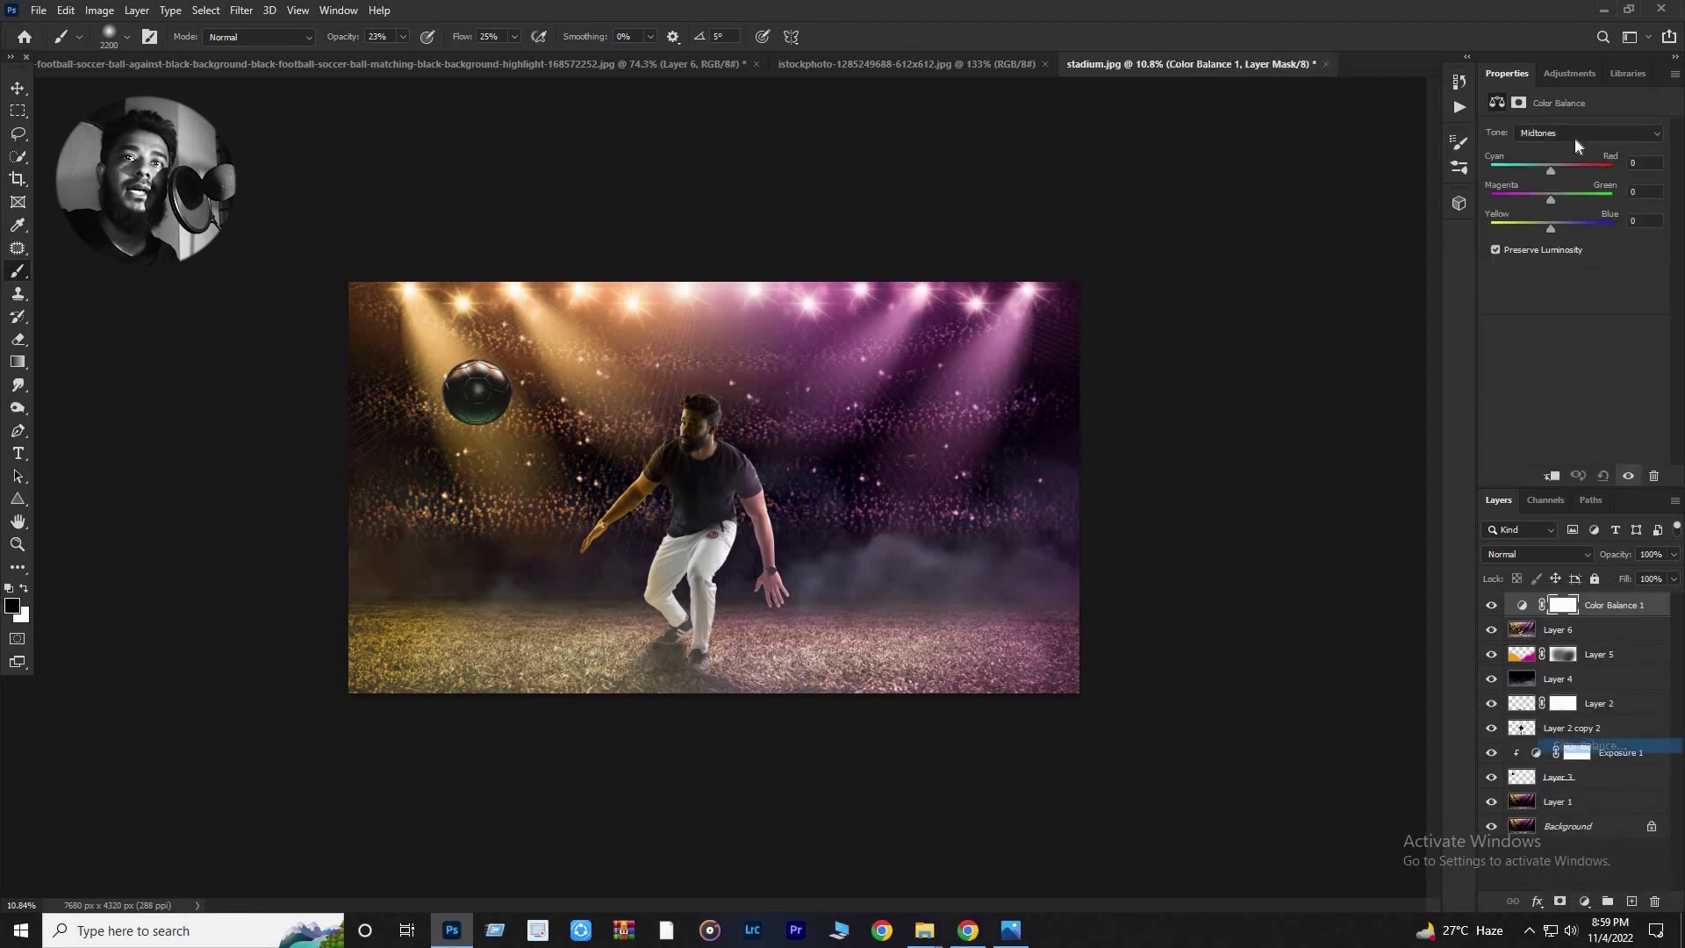
{"action": "left_click", "coordinate": [1545, 133]}
{"action": "left_click", "coordinate": [1549, 147]}
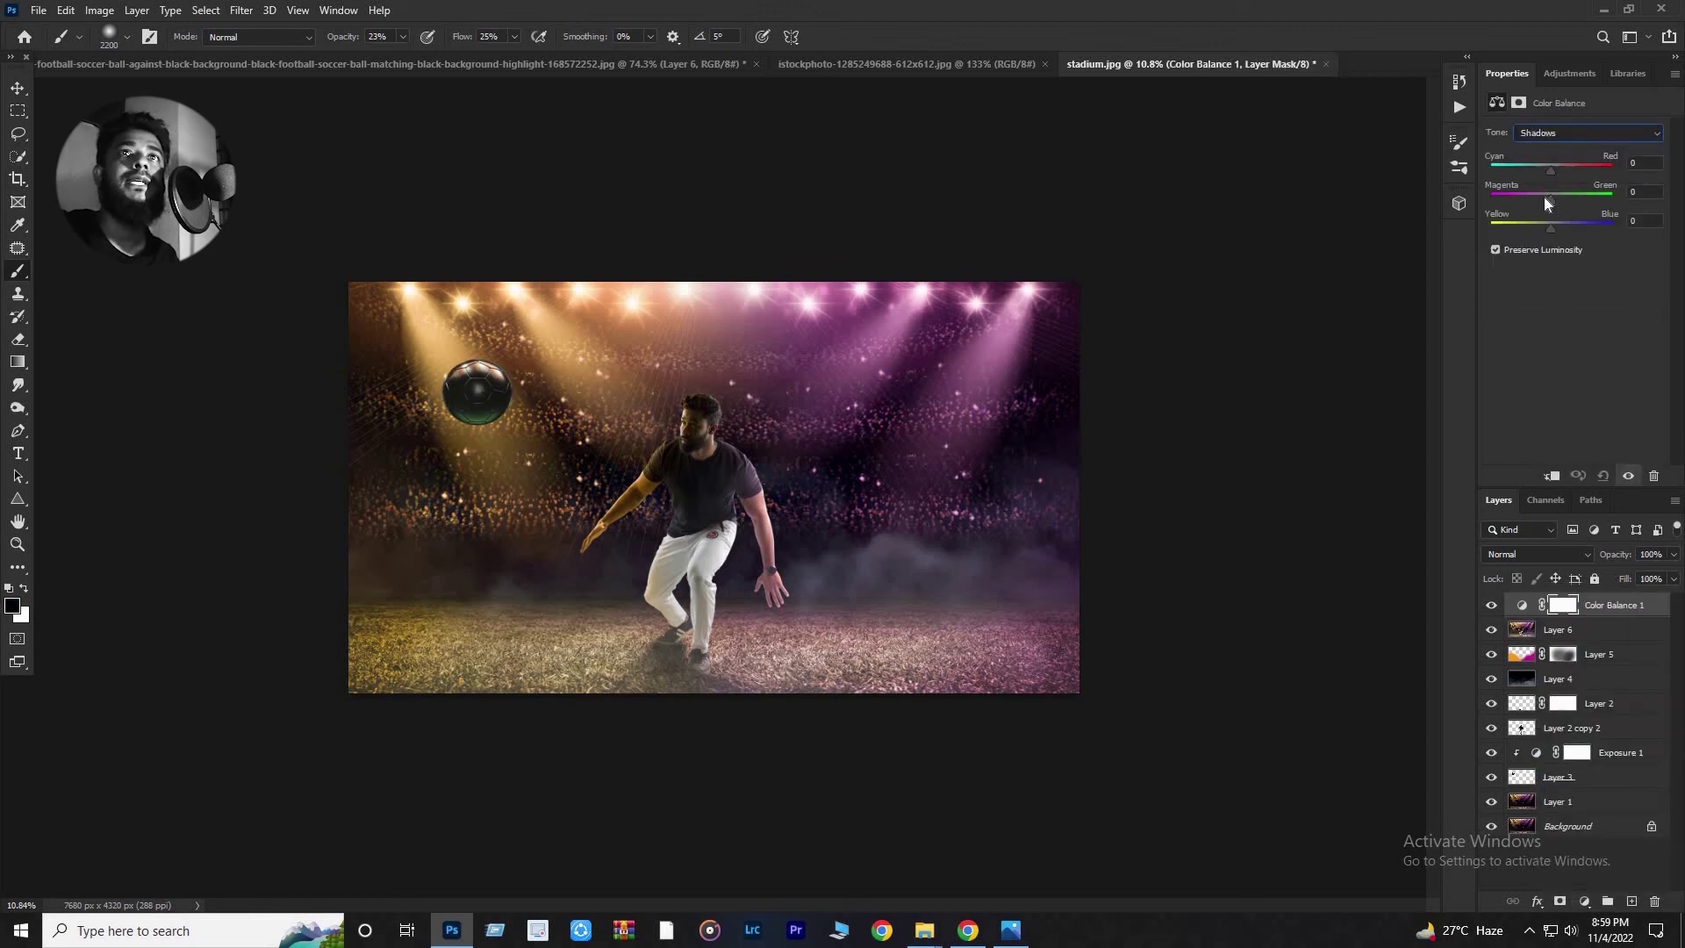
{"action": "left_click", "coordinate": [1544, 201]}
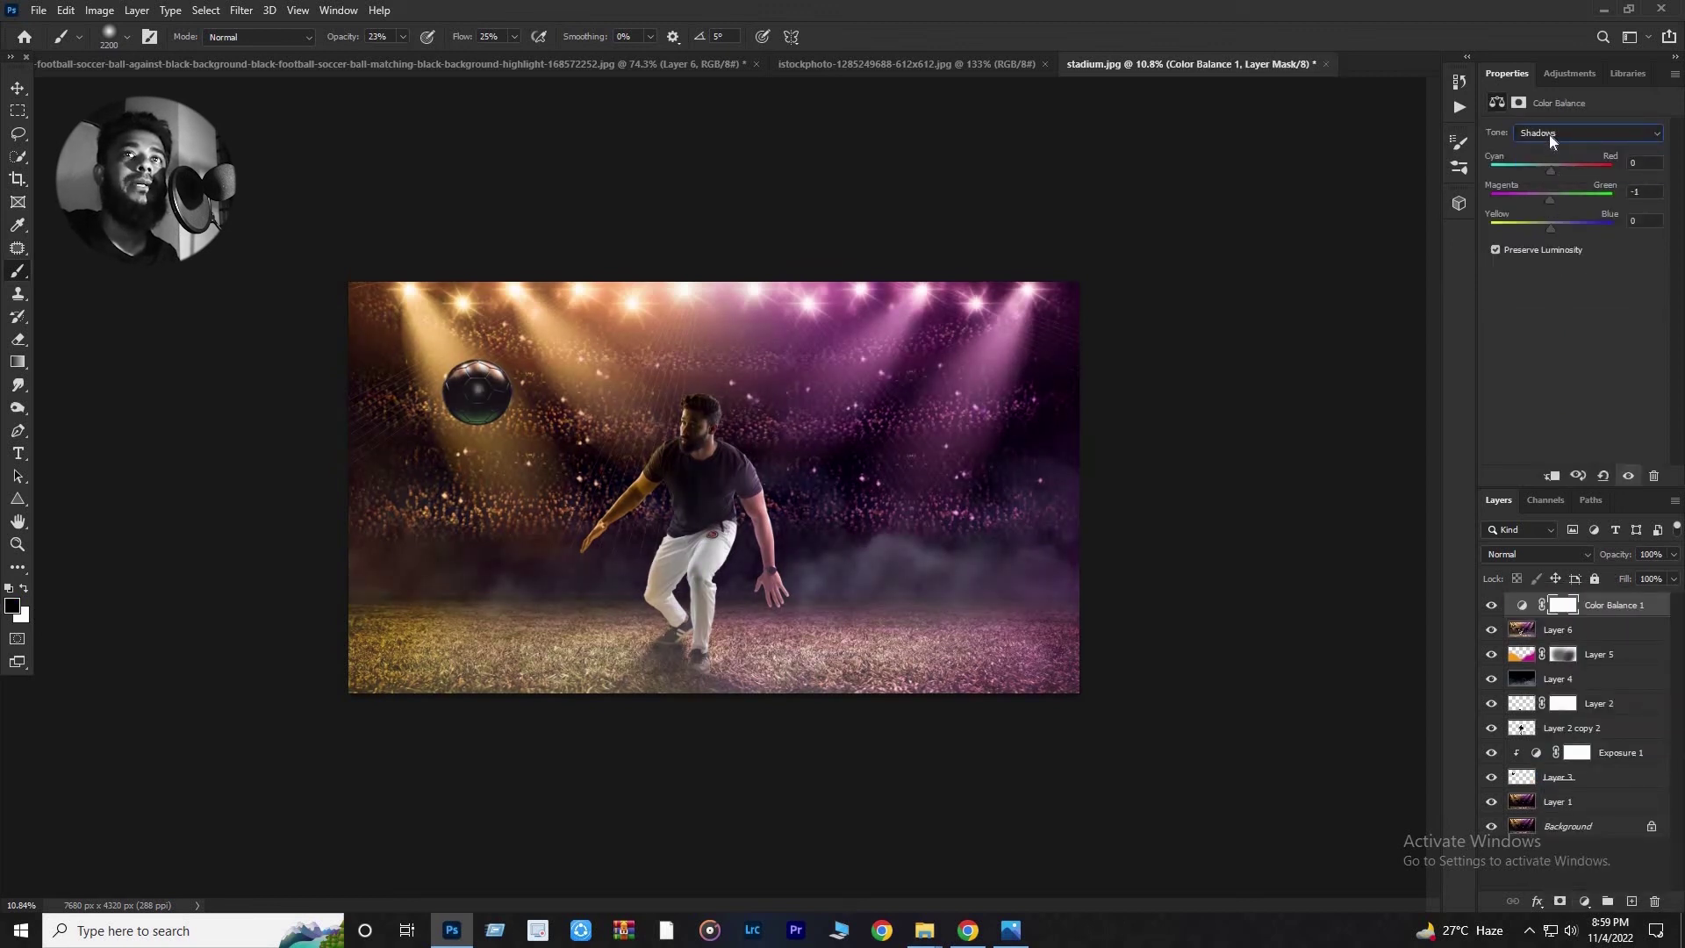
Set the Yellow–Blue value of the Color Balance highlights to -14.
{"action": "left_click", "coordinate": [1550, 134]}
{"action": "left_click", "coordinate": [1539, 176]}
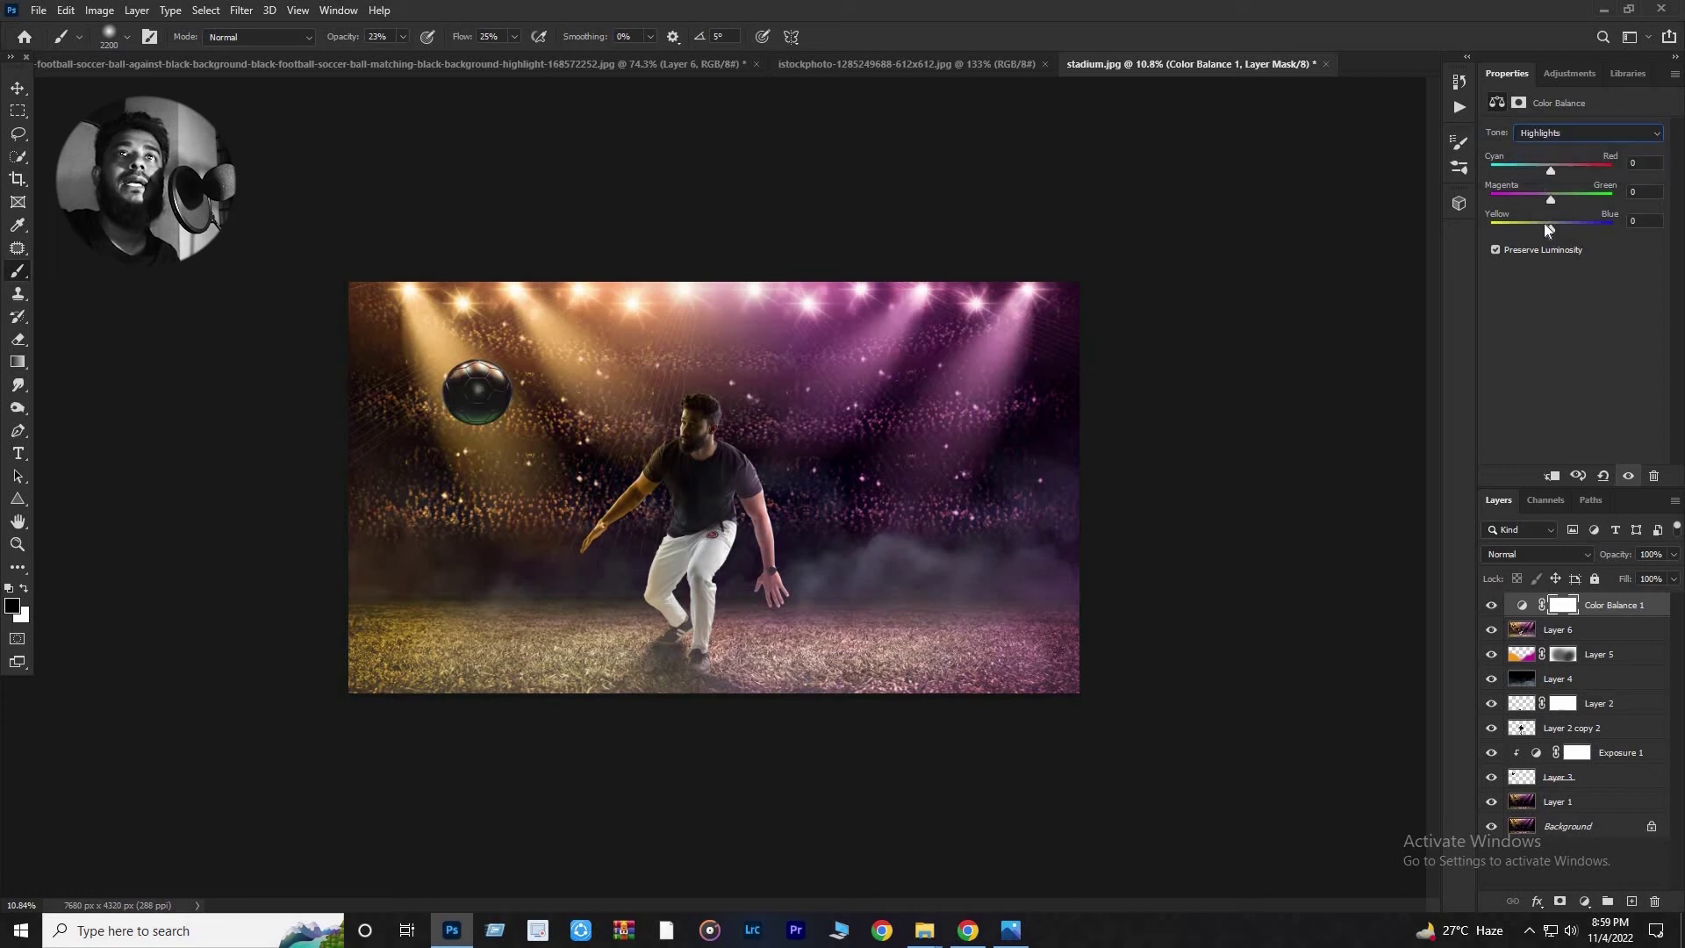
{"action": "left_click", "coordinate": [1545, 224]}
{"action": "left_click", "coordinate": [1541, 224]}
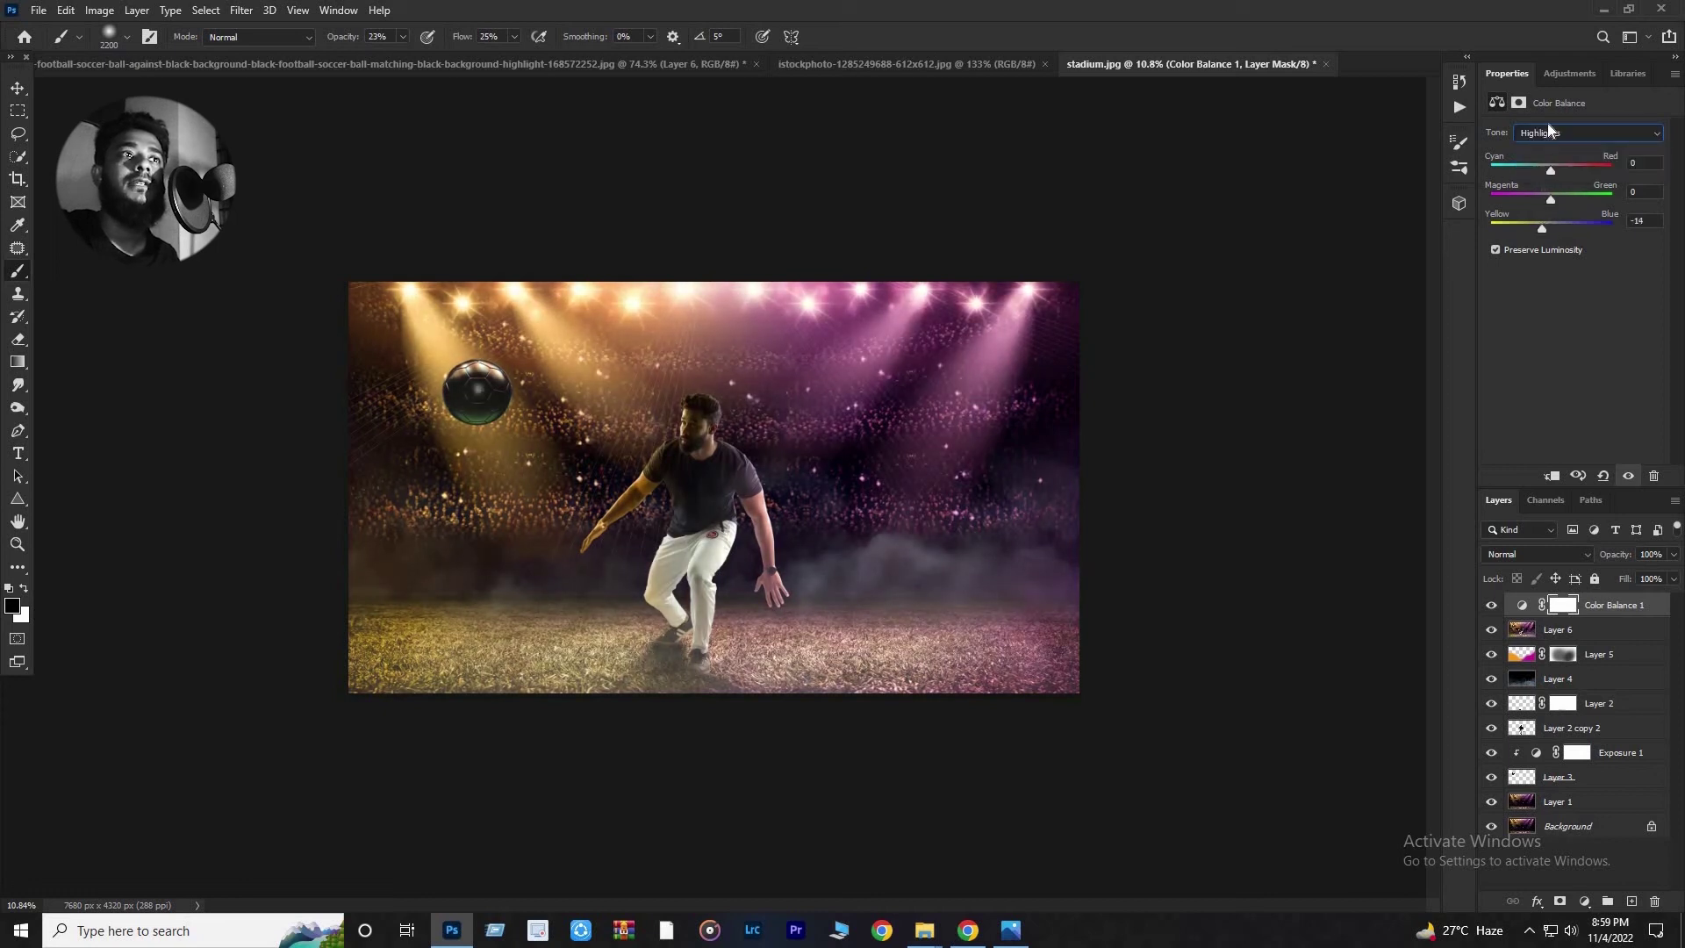
Try a Cyan–Red value of -7 for the Color Balance midtones.
{"action": "left_click", "coordinate": [1544, 139]}
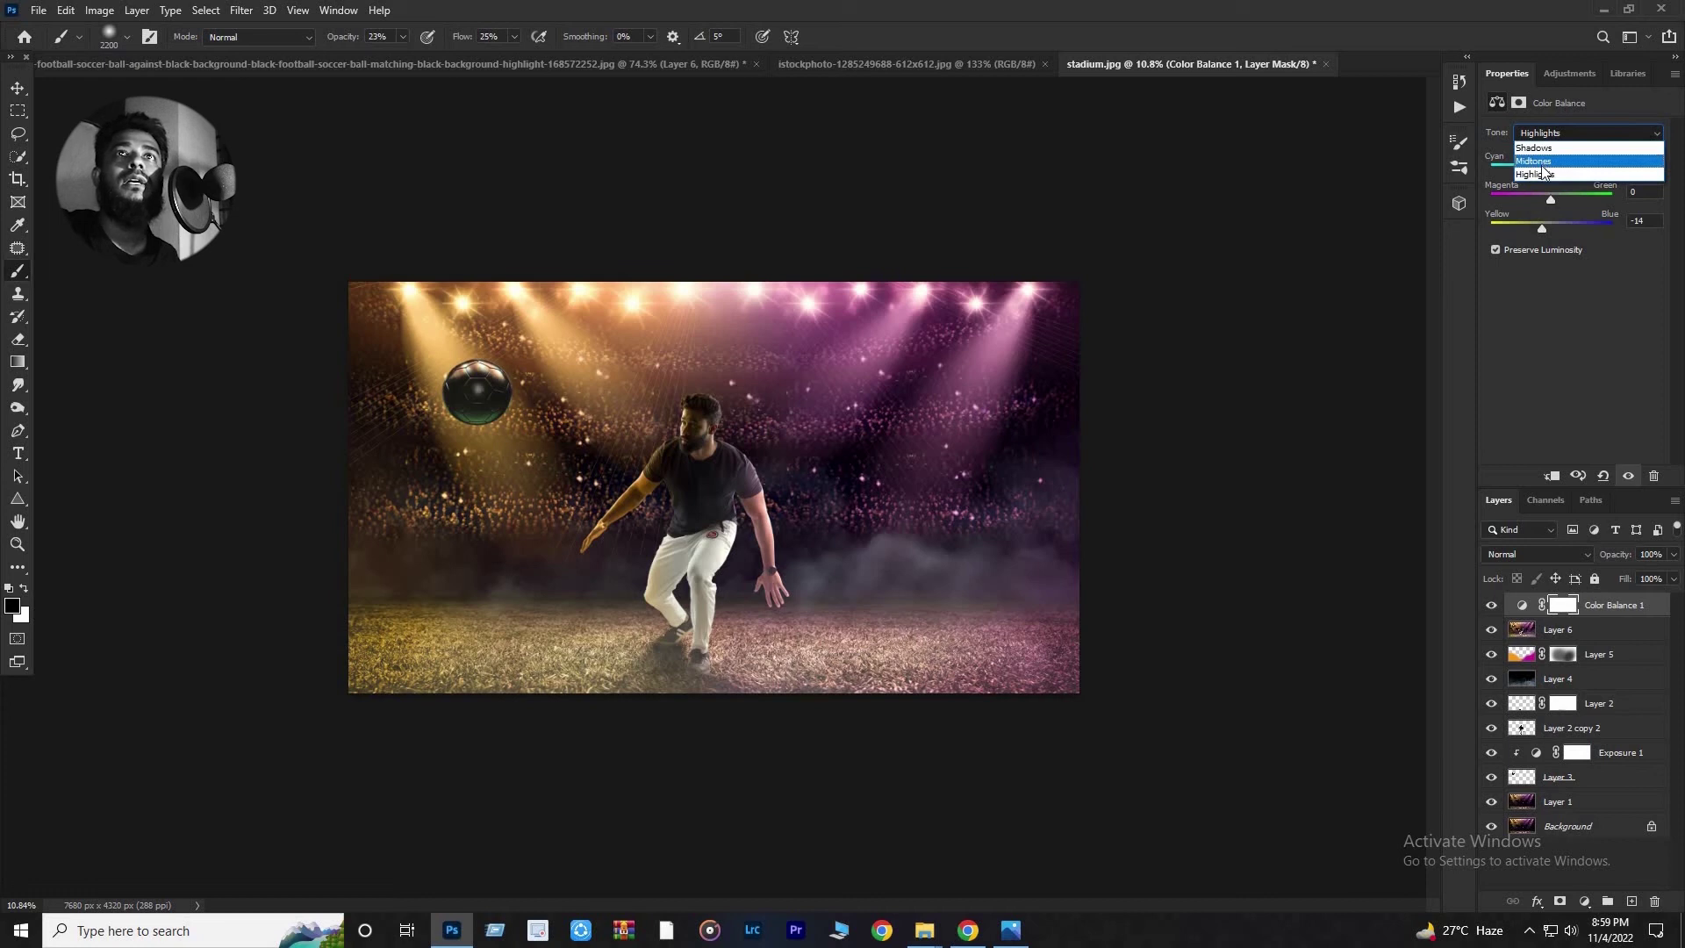
{"action": "left_click", "coordinate": [1543, 148]}
{"action": "left_click", "coordinate": [1541, 165]}
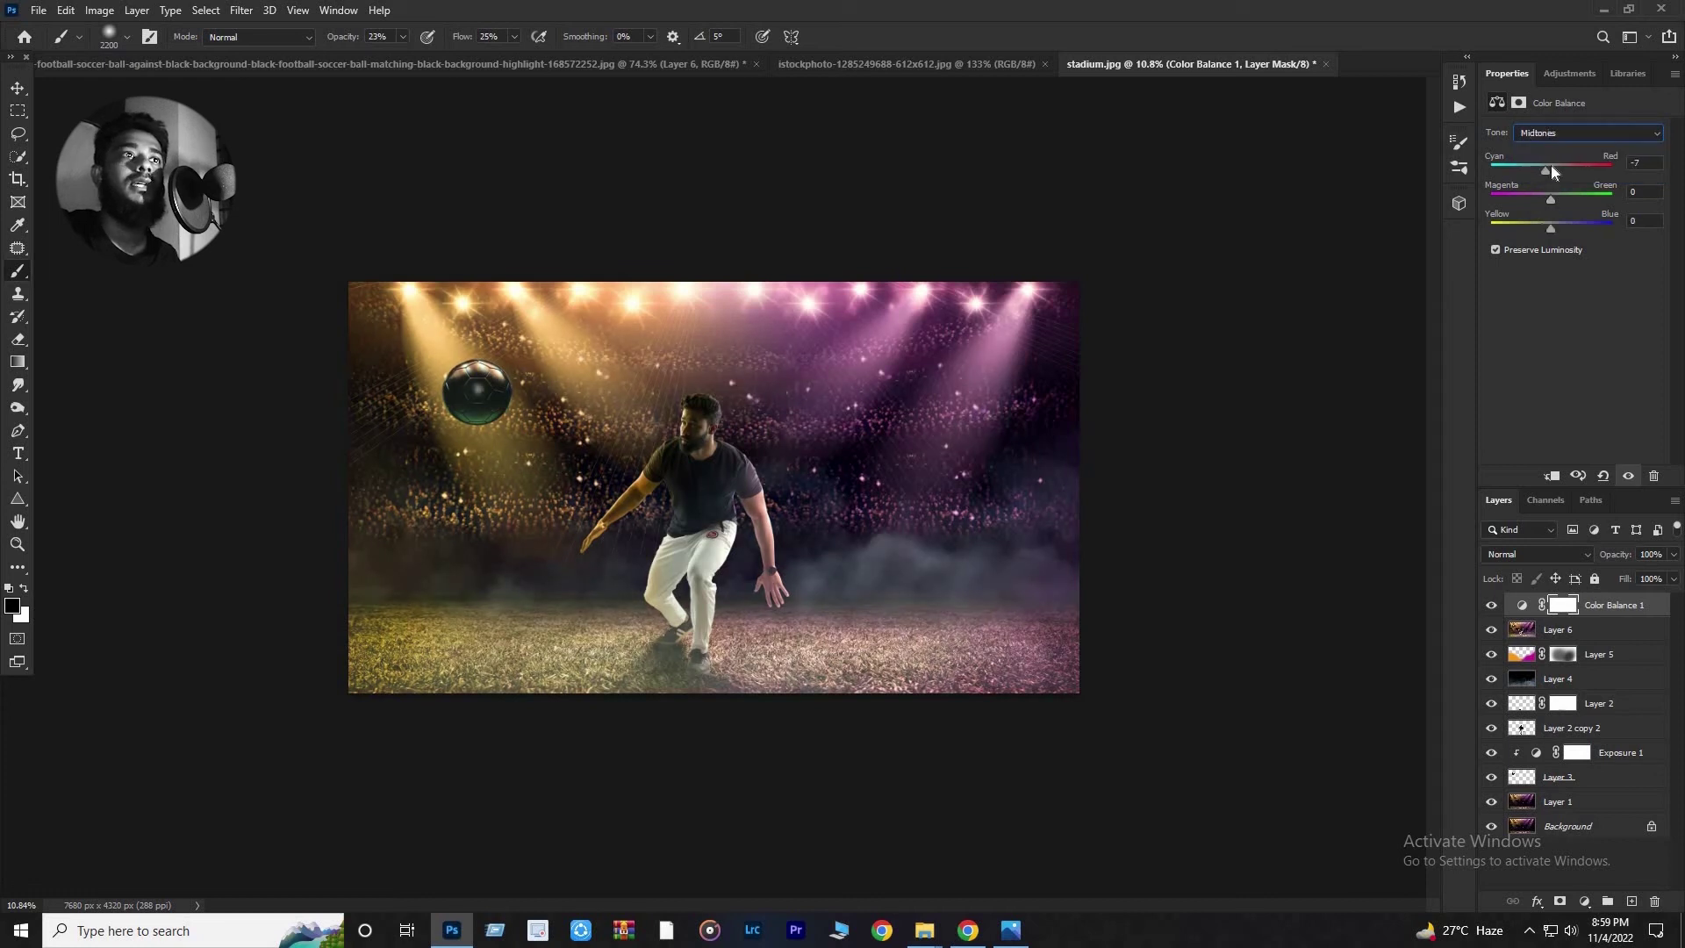
Compare the composite with and without the Color Balance adjustment, examining the man and the ball up close.
{"action": "left_click", "coordinate": [1492, 605]}
{"action": "left_click", "coordinate": [1493, 606]}
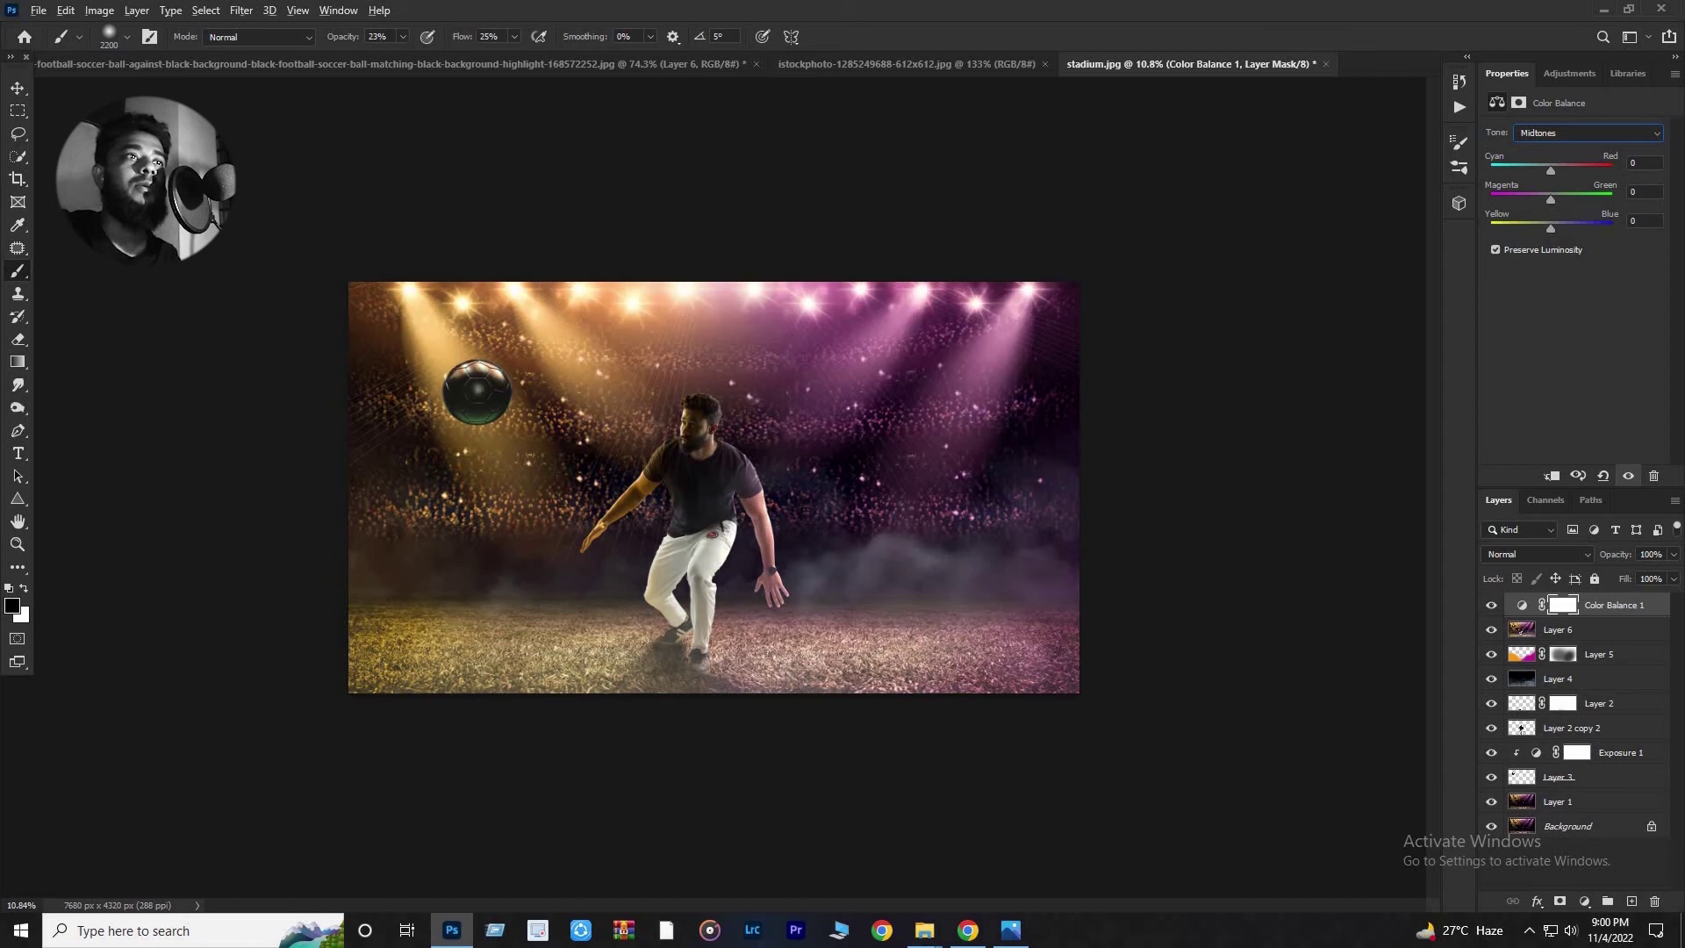
{"action": "left_click", "coordinate": [16, 545]}
{"action": "left_click_drag", "start_coordinate": [706, 472], "coordinate": [1343, 647]}
{"action": "left_click", "coordinate": [1489, 607]}
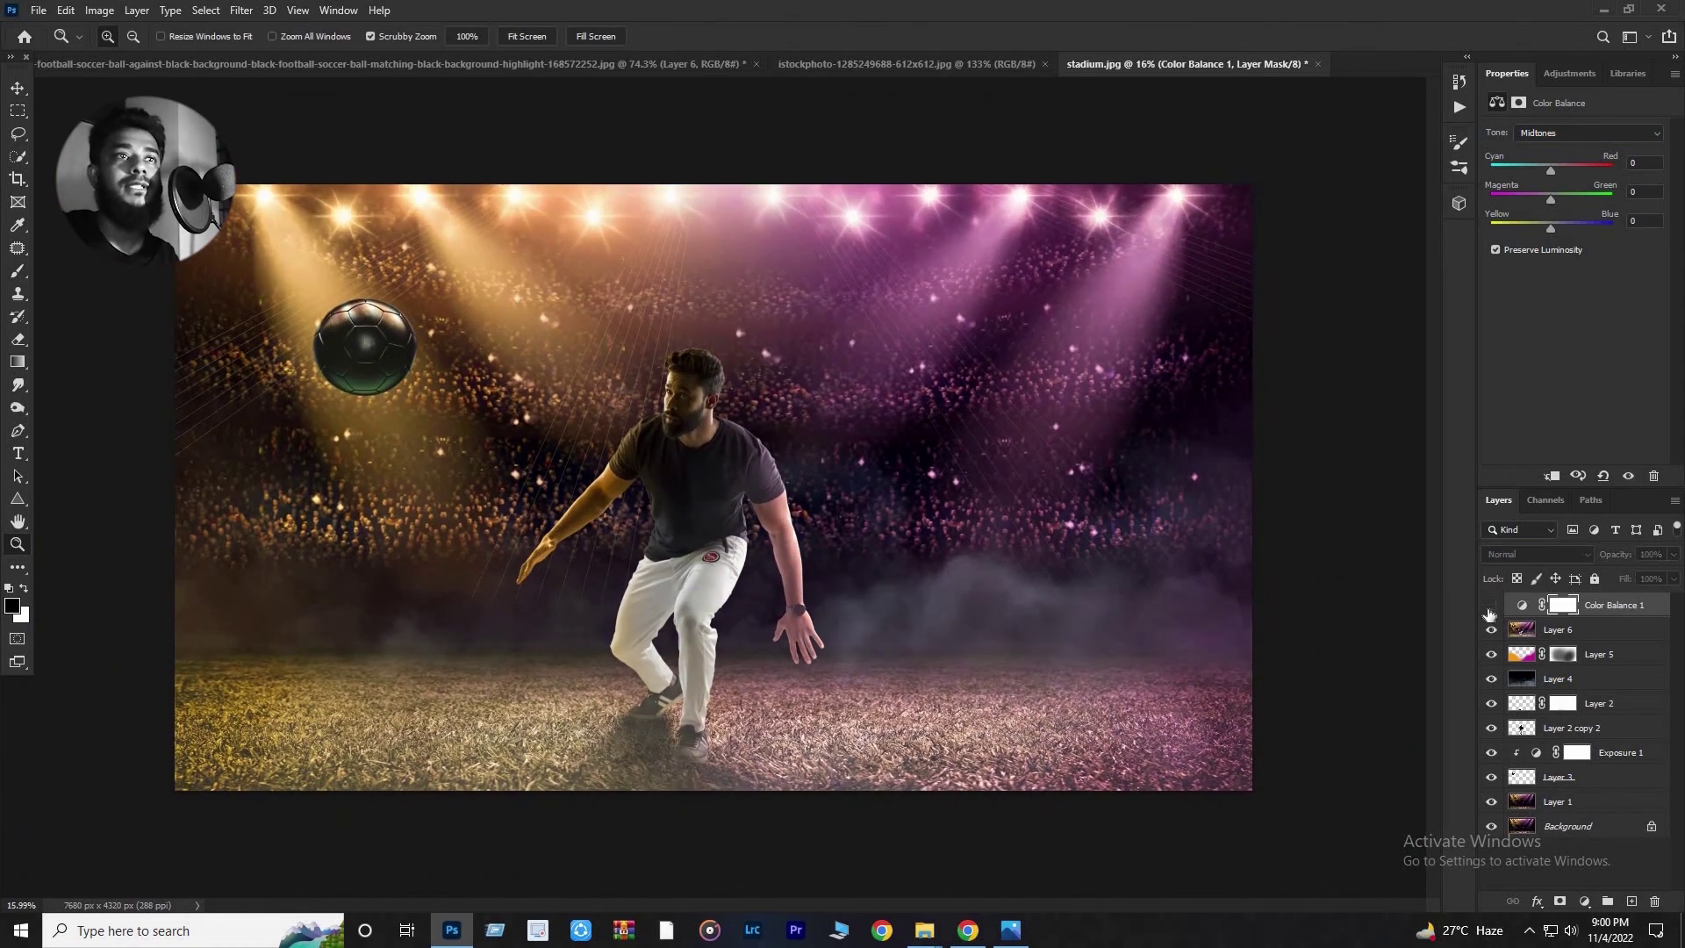
{"action": "left_click", "coordinate": [1489, 607]}
{"action": "key", "text": "ctrl+minus"}
{"action": "left_click", "coordinate": [1624, 612]}
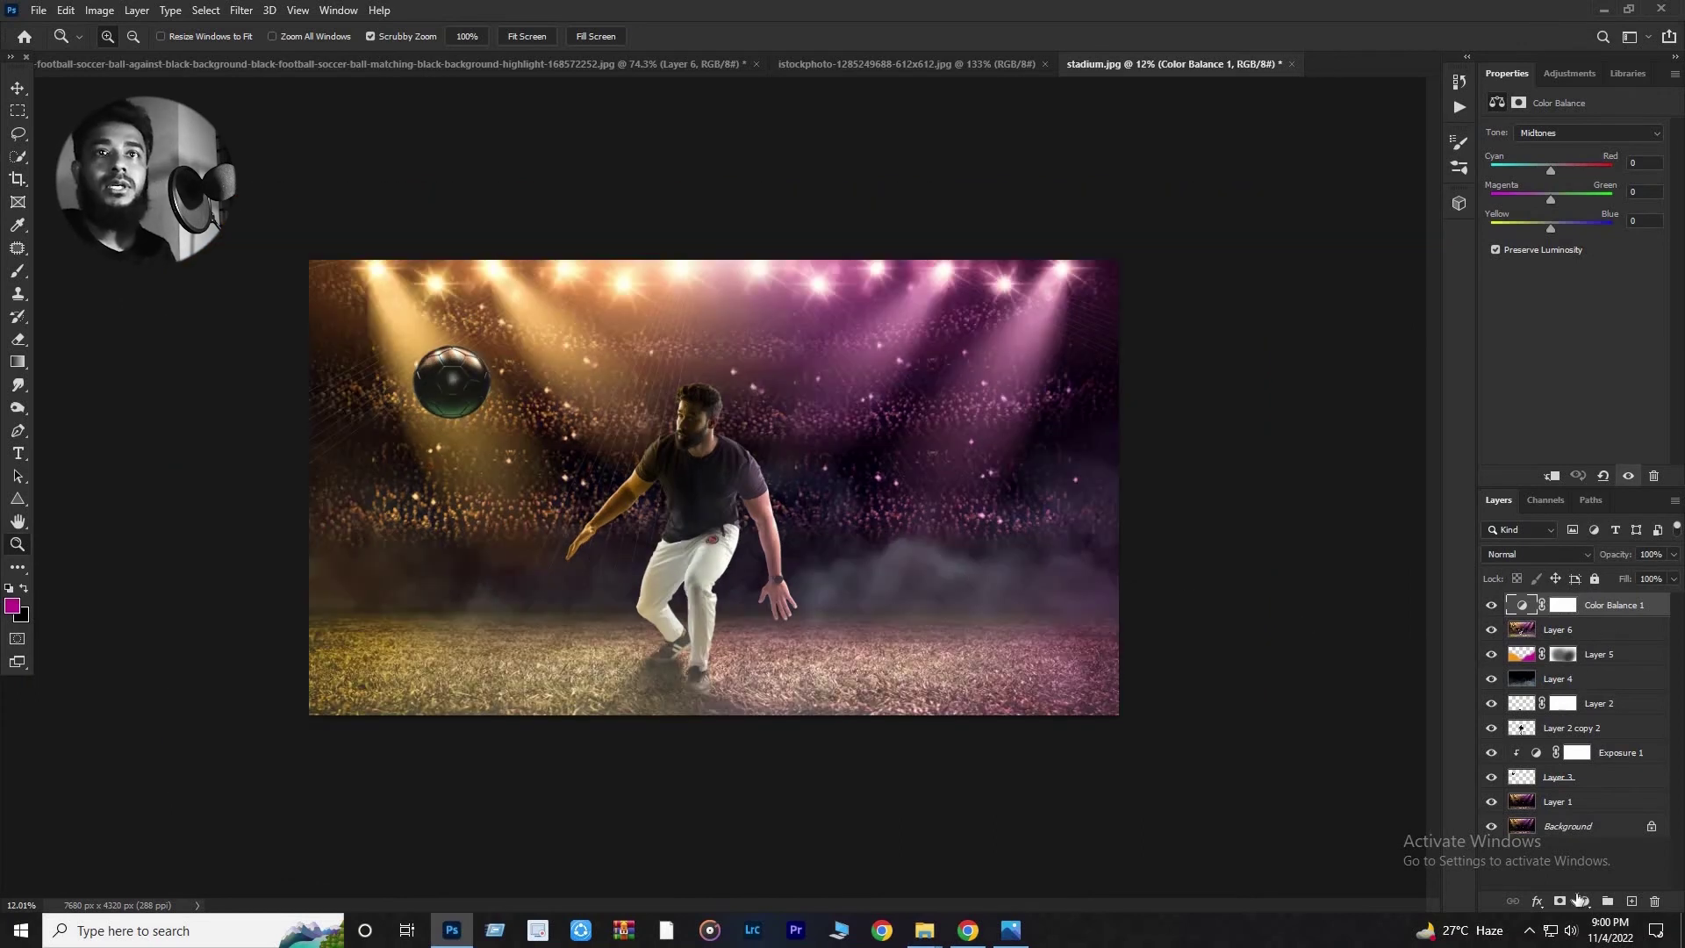
Add an Exposure adjustment above the Color Balance layer, set its Offset to +0.0079 and review the whole image.
{"action": "left_click", "coordinate": [1584, 901]}
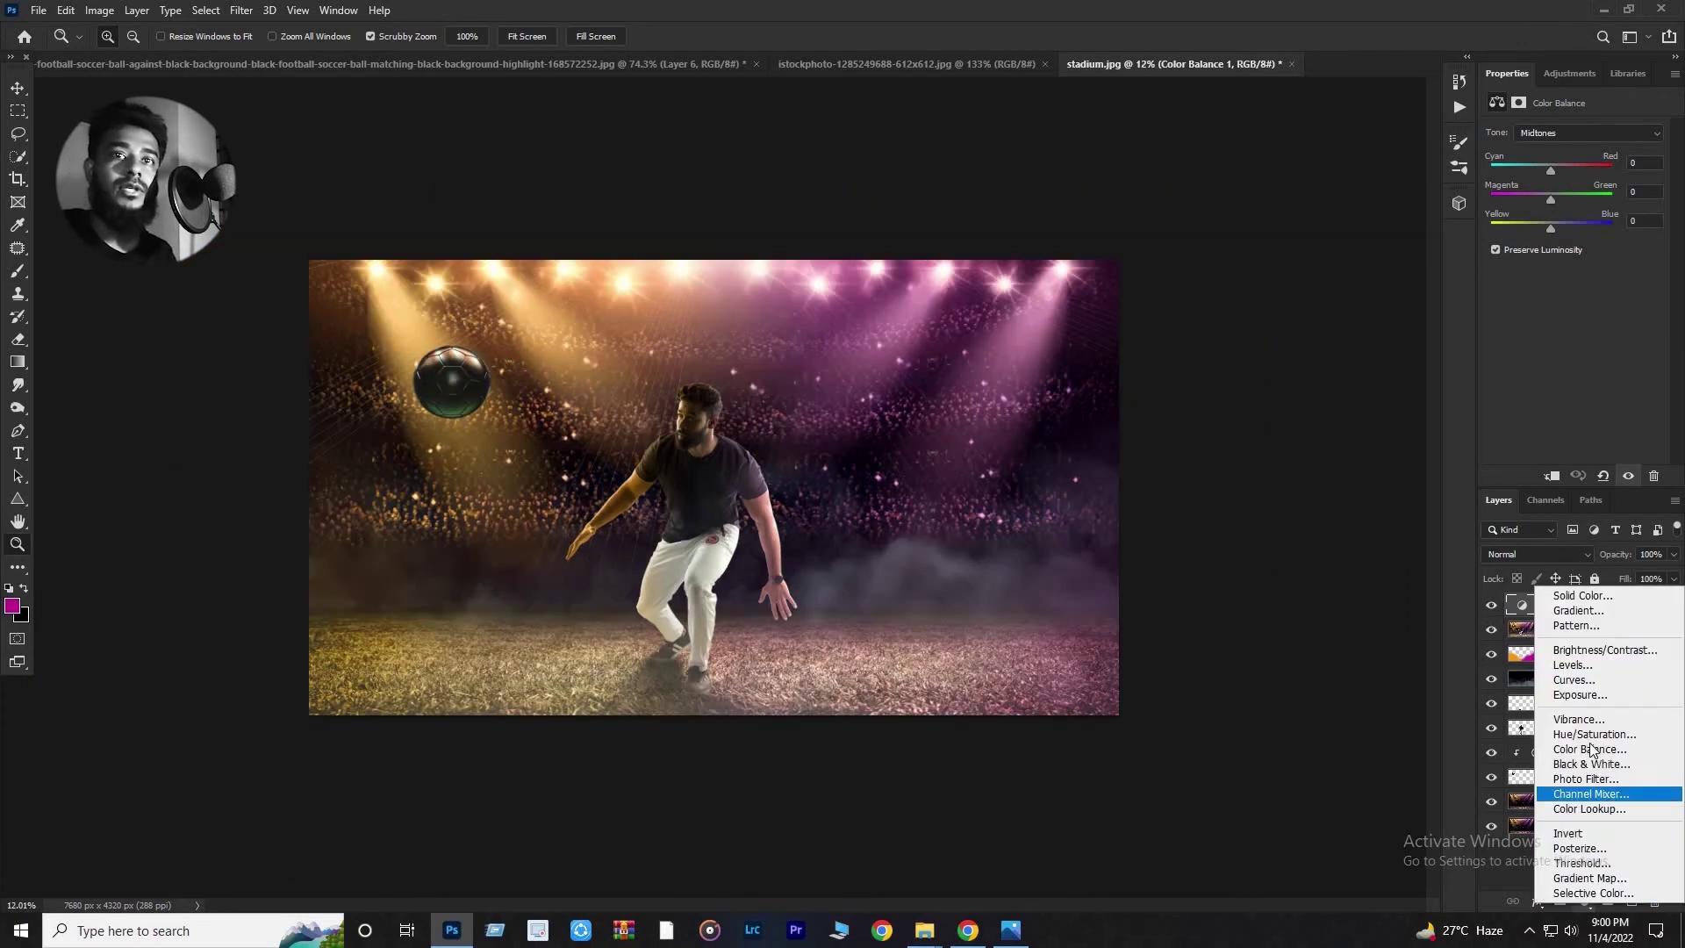
{"action": "left_click", "coordinate": [1580, 695]}
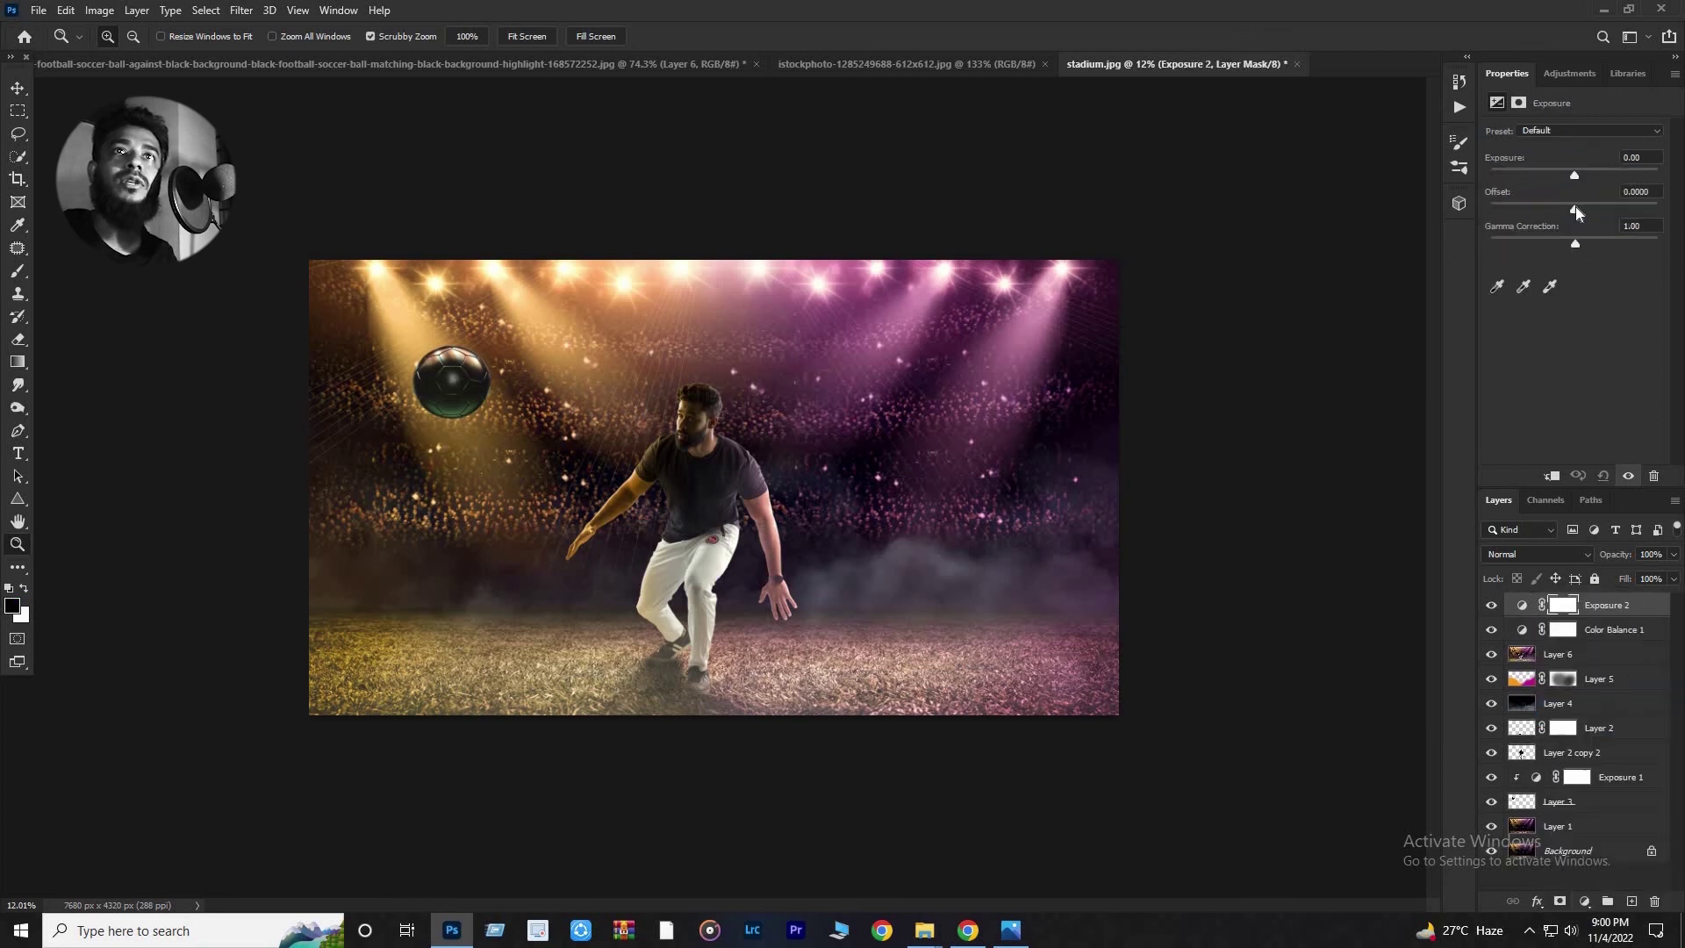
{"action": "left_click", "coordinate": [1576, 207]}
{"action": "left_click_drag", "start_coordinate": [647, 511], "coordinate": [653, 510]}
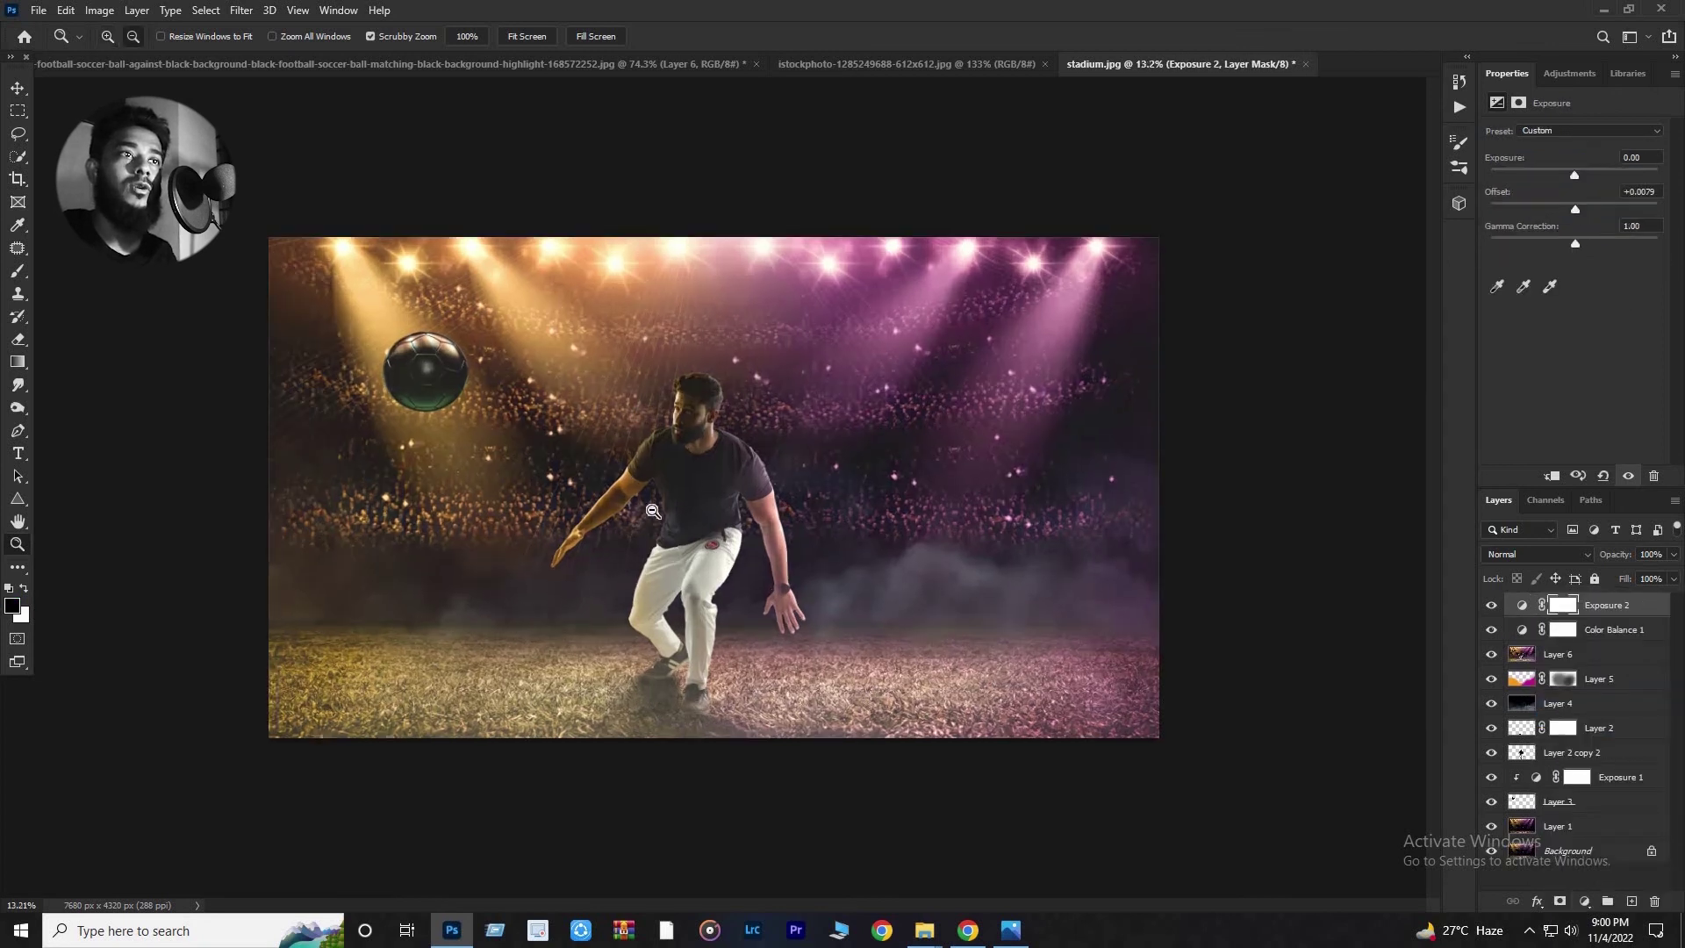
{"action": "scroll", "coordinate": [653, 511], "scroll_direction": "up", "scroll_amount": 4}
{"action": "scroll", "coordinate": [835, 477], "scroll_direction": "down", "scroll_amount": 2}
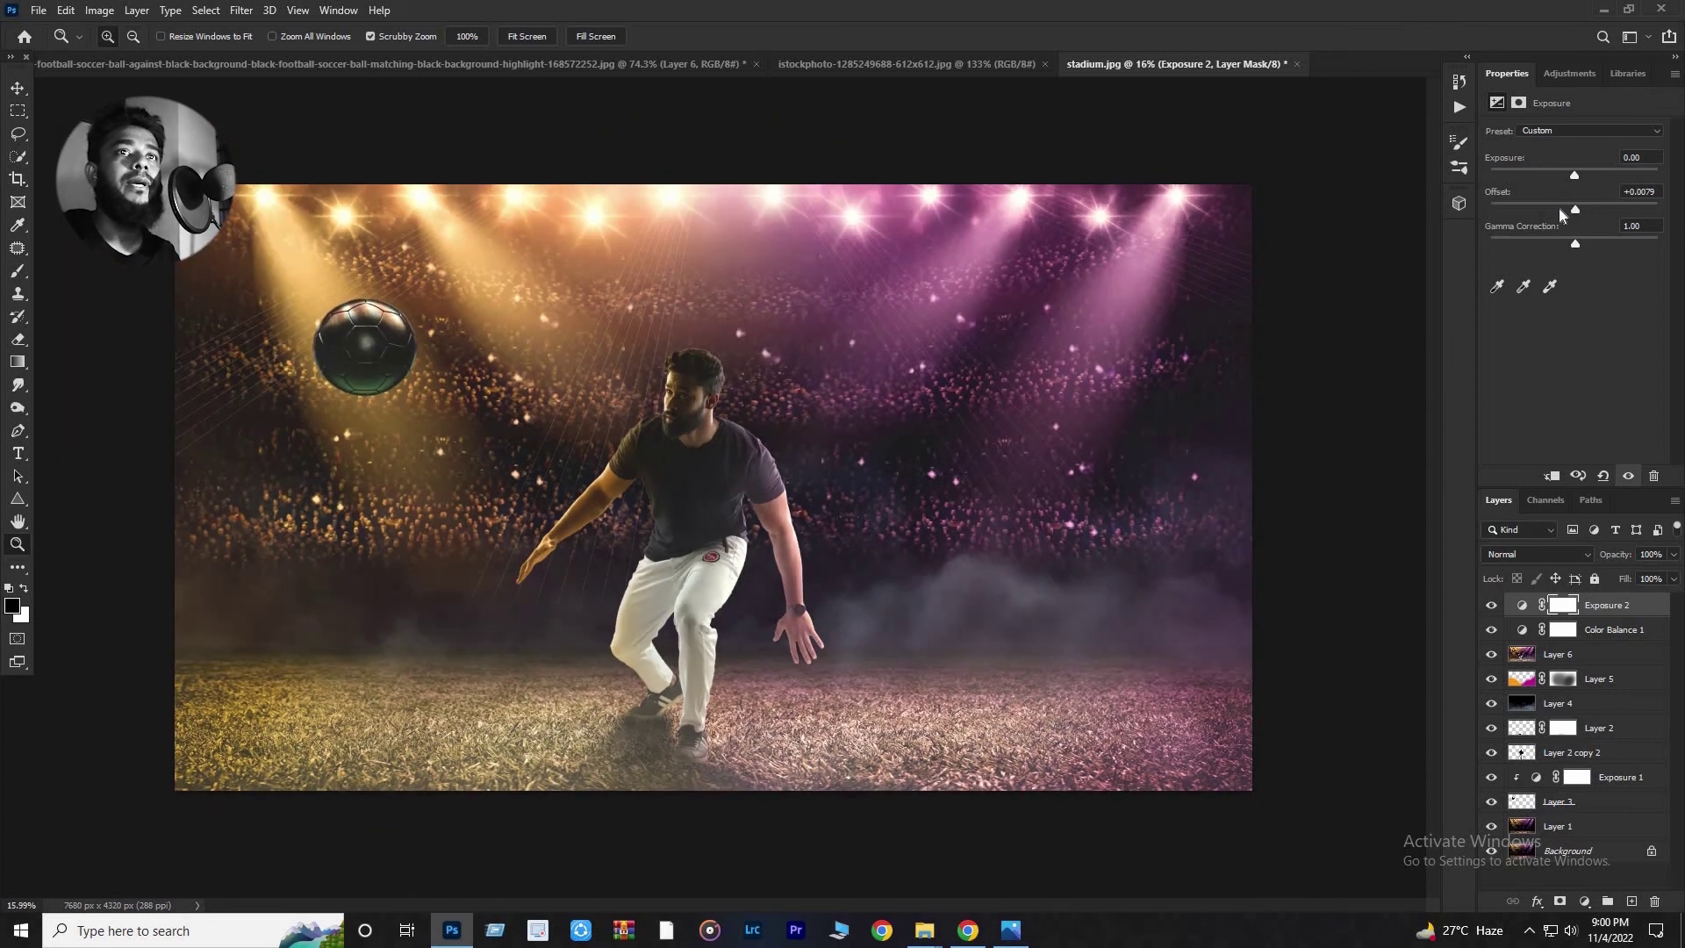
{"action": "left_click_drag", "start_coordinate": [1573, 208], "coordinate": [1574, 208]}
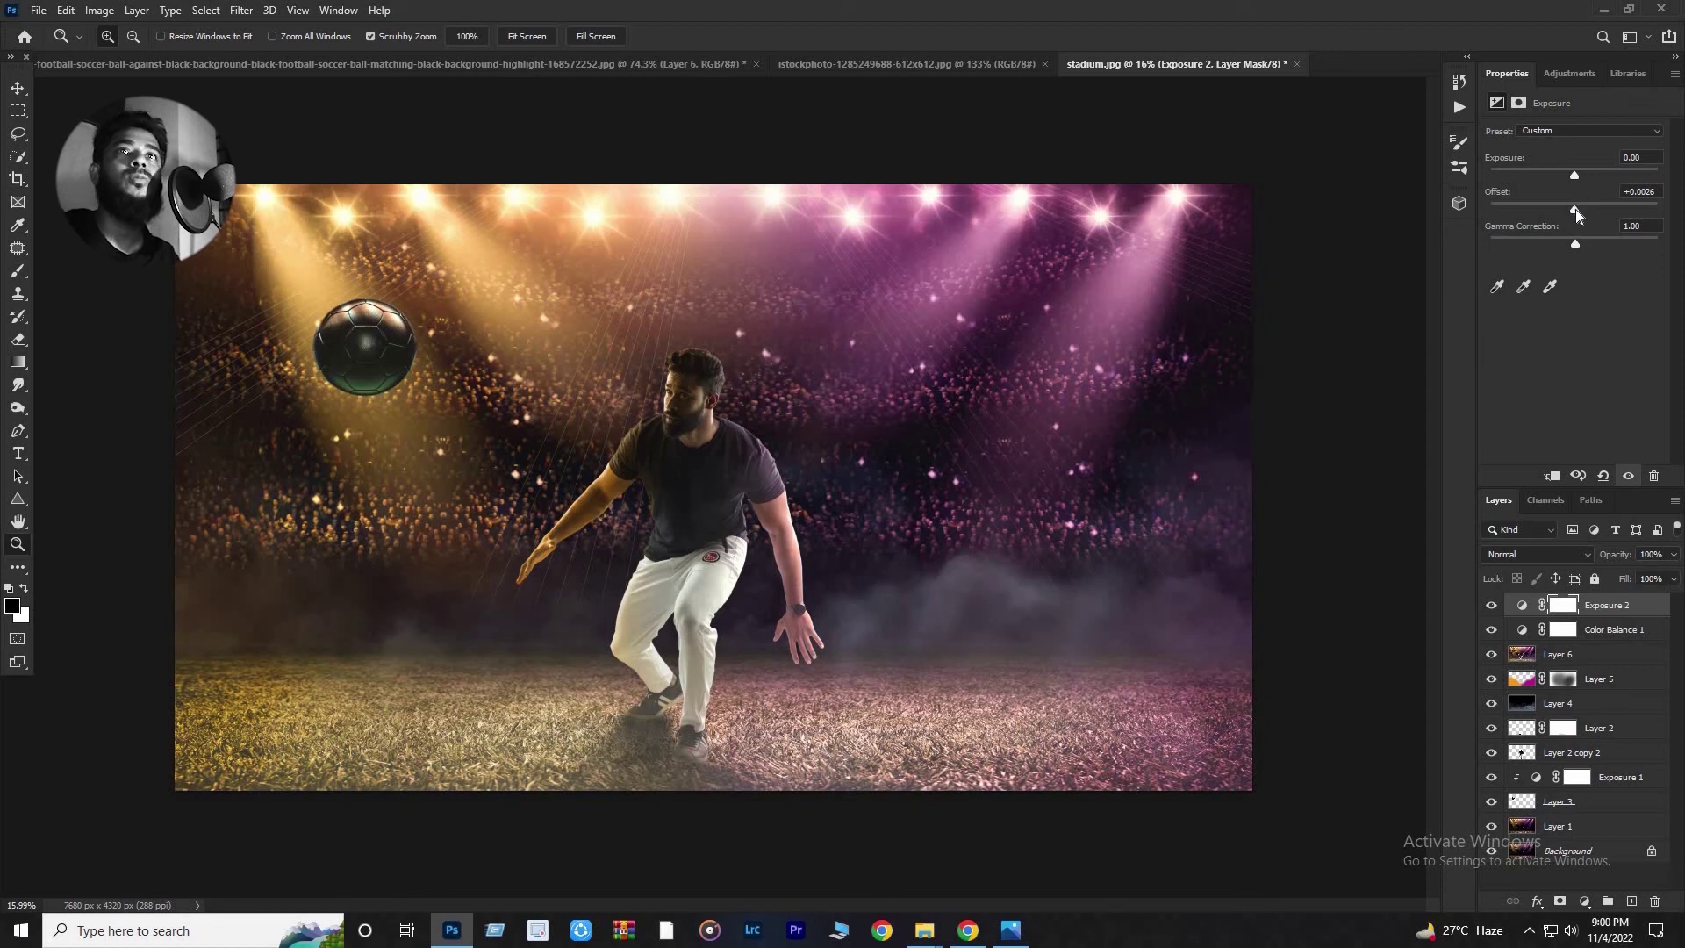
{"action": "left_click_drag", "start_coordinate": [1576, 209], "coordinate": [1577, 209]}
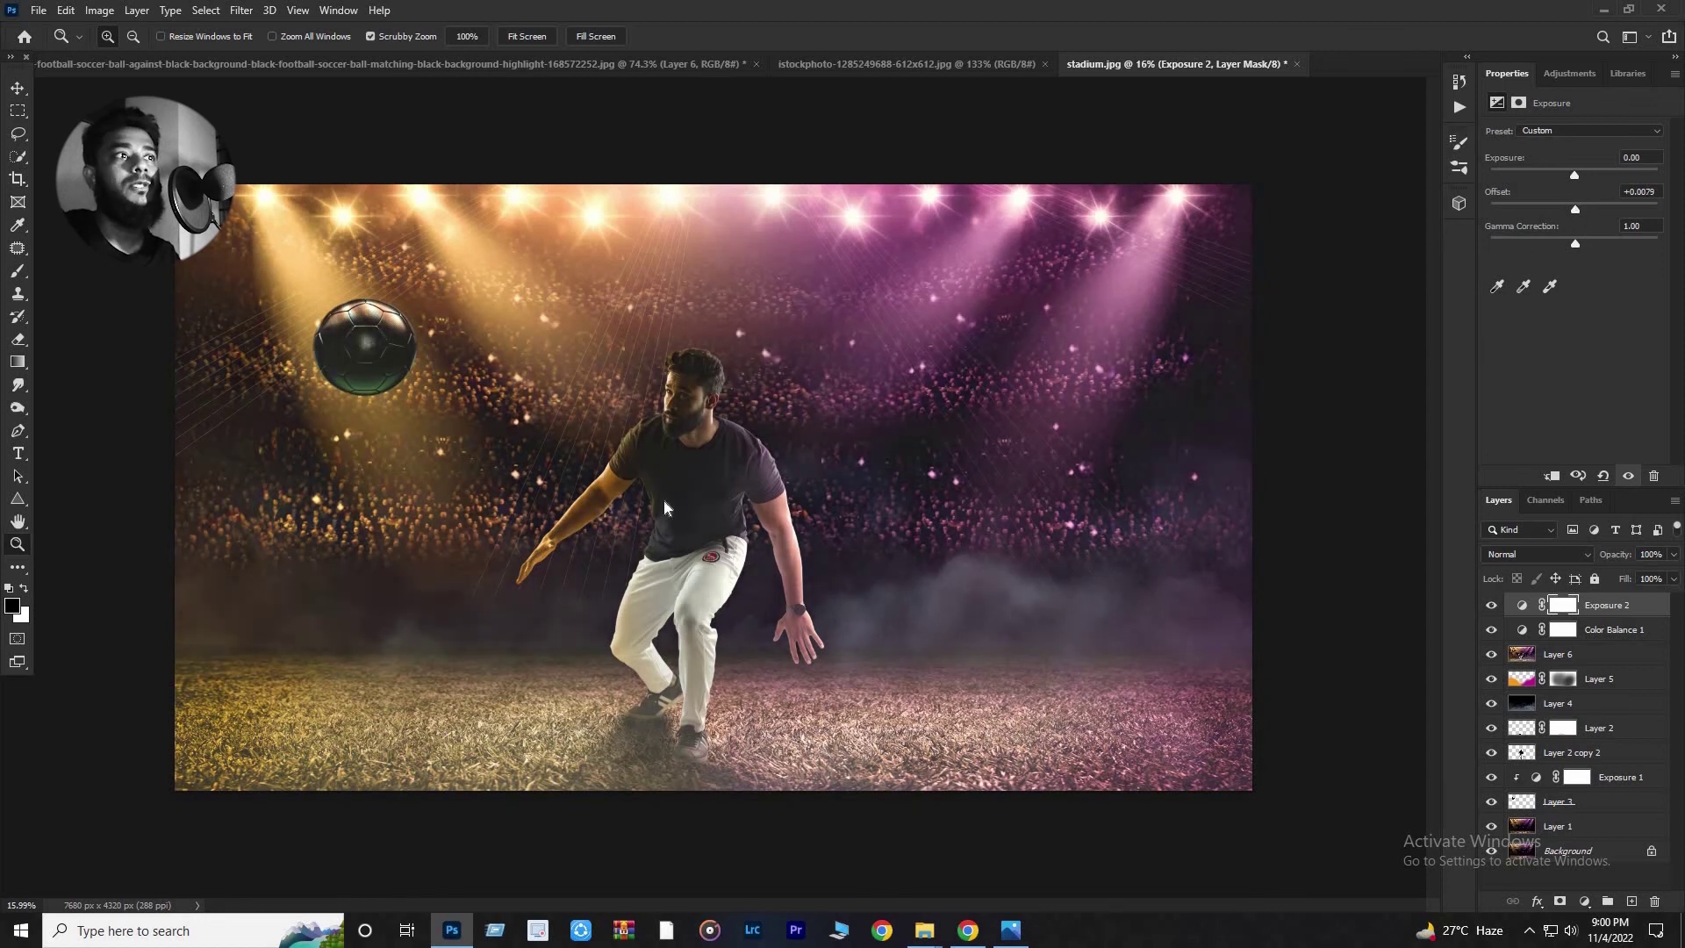
{"action": "left_click_drag", "start_coordinate": [611, 532], "coordinate": [542, 532]}
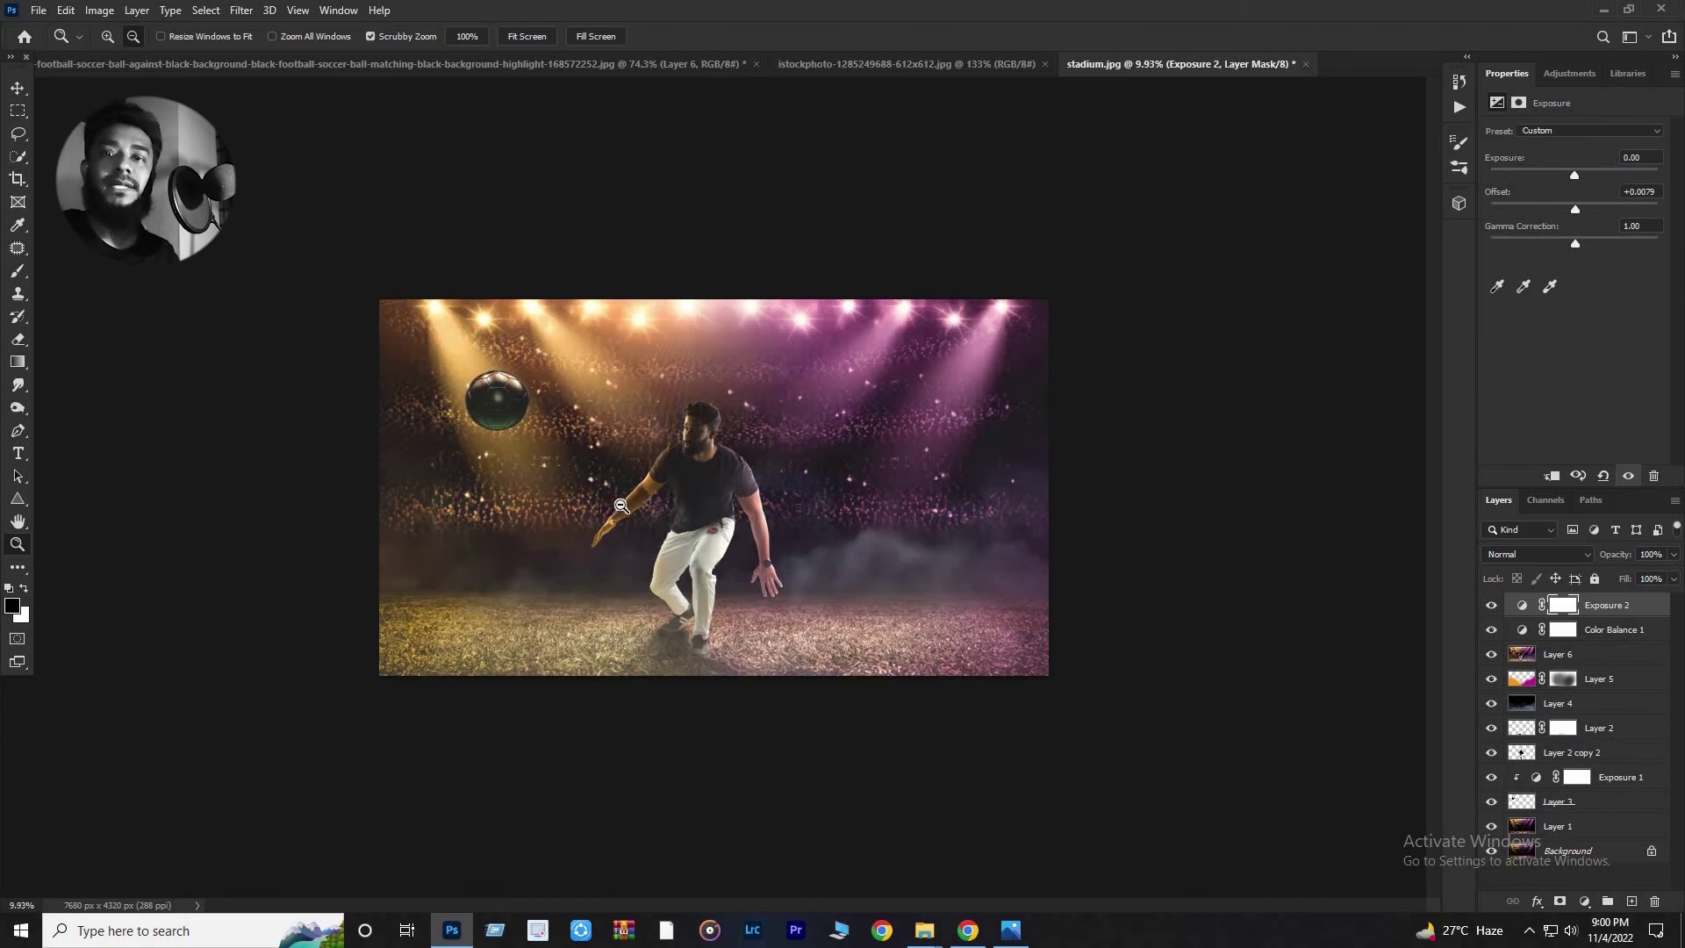
Select the ball's pixels on Layer 3 and place a copy of the ball on a new layer above Exposure 2.
{"action": "scroll", "coordinate": [517, 530], "scroll_direction": "up", "scroll_amount": 8}
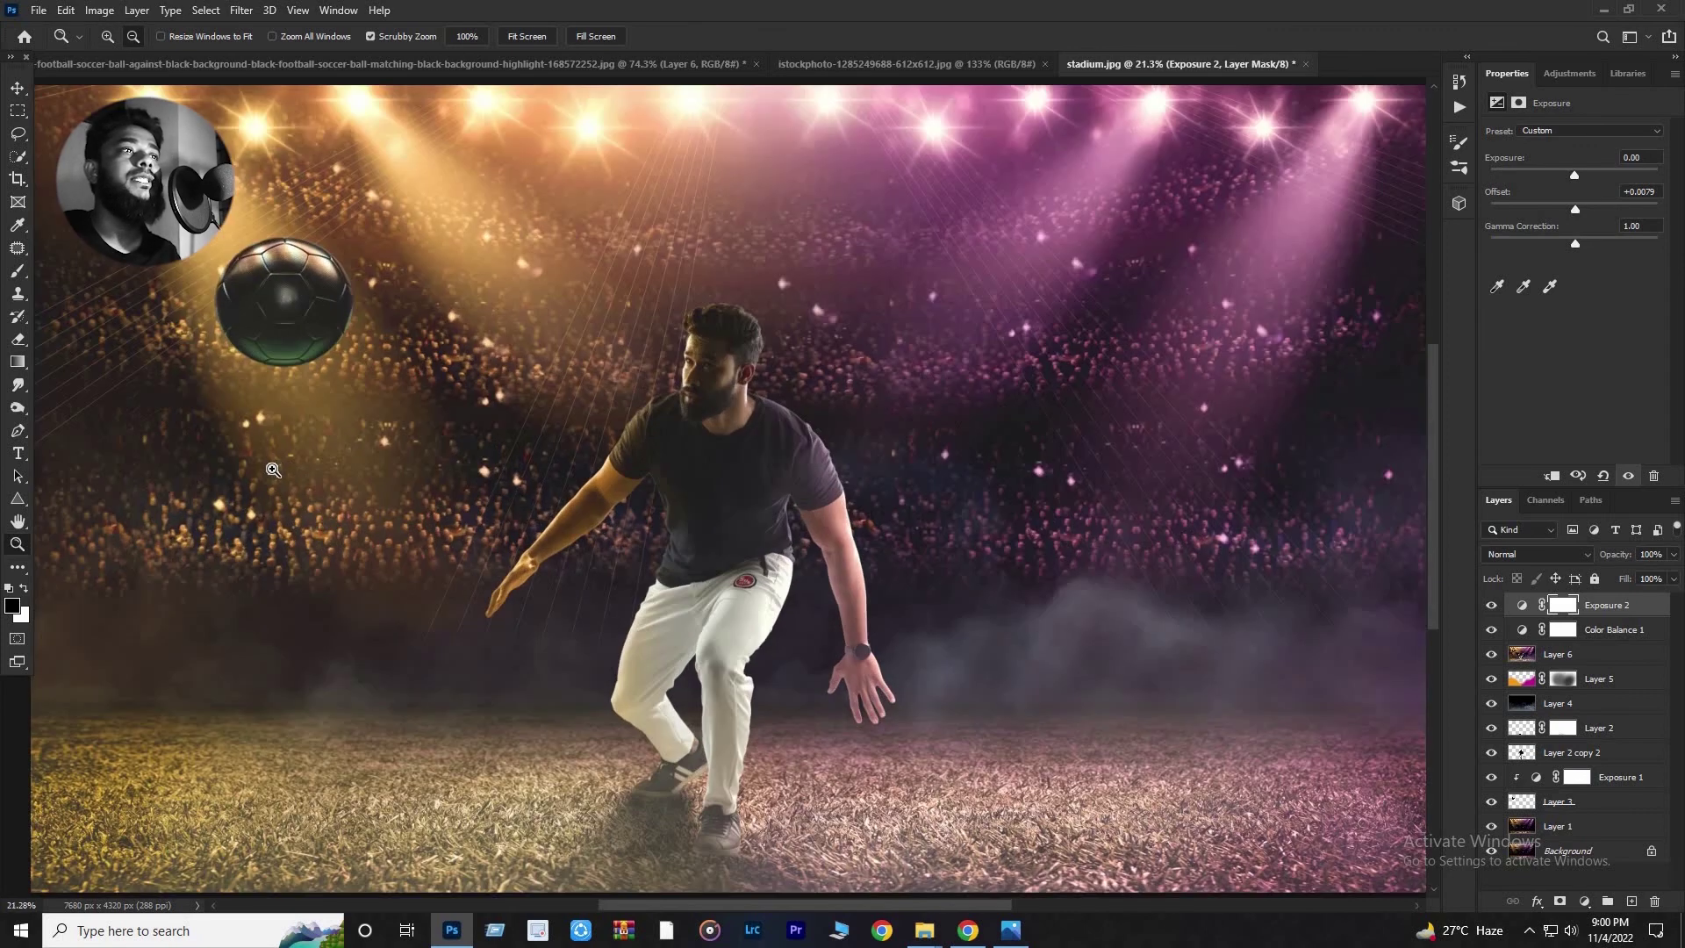
{"action": "scroll", "coordinate": [273, 472], "scroll_direction": "down", "scroll_amount": 2}
{"action": "scroll", "coordinate": [272, 338], "scroll_direction": "up", "scroll_amount": 4}
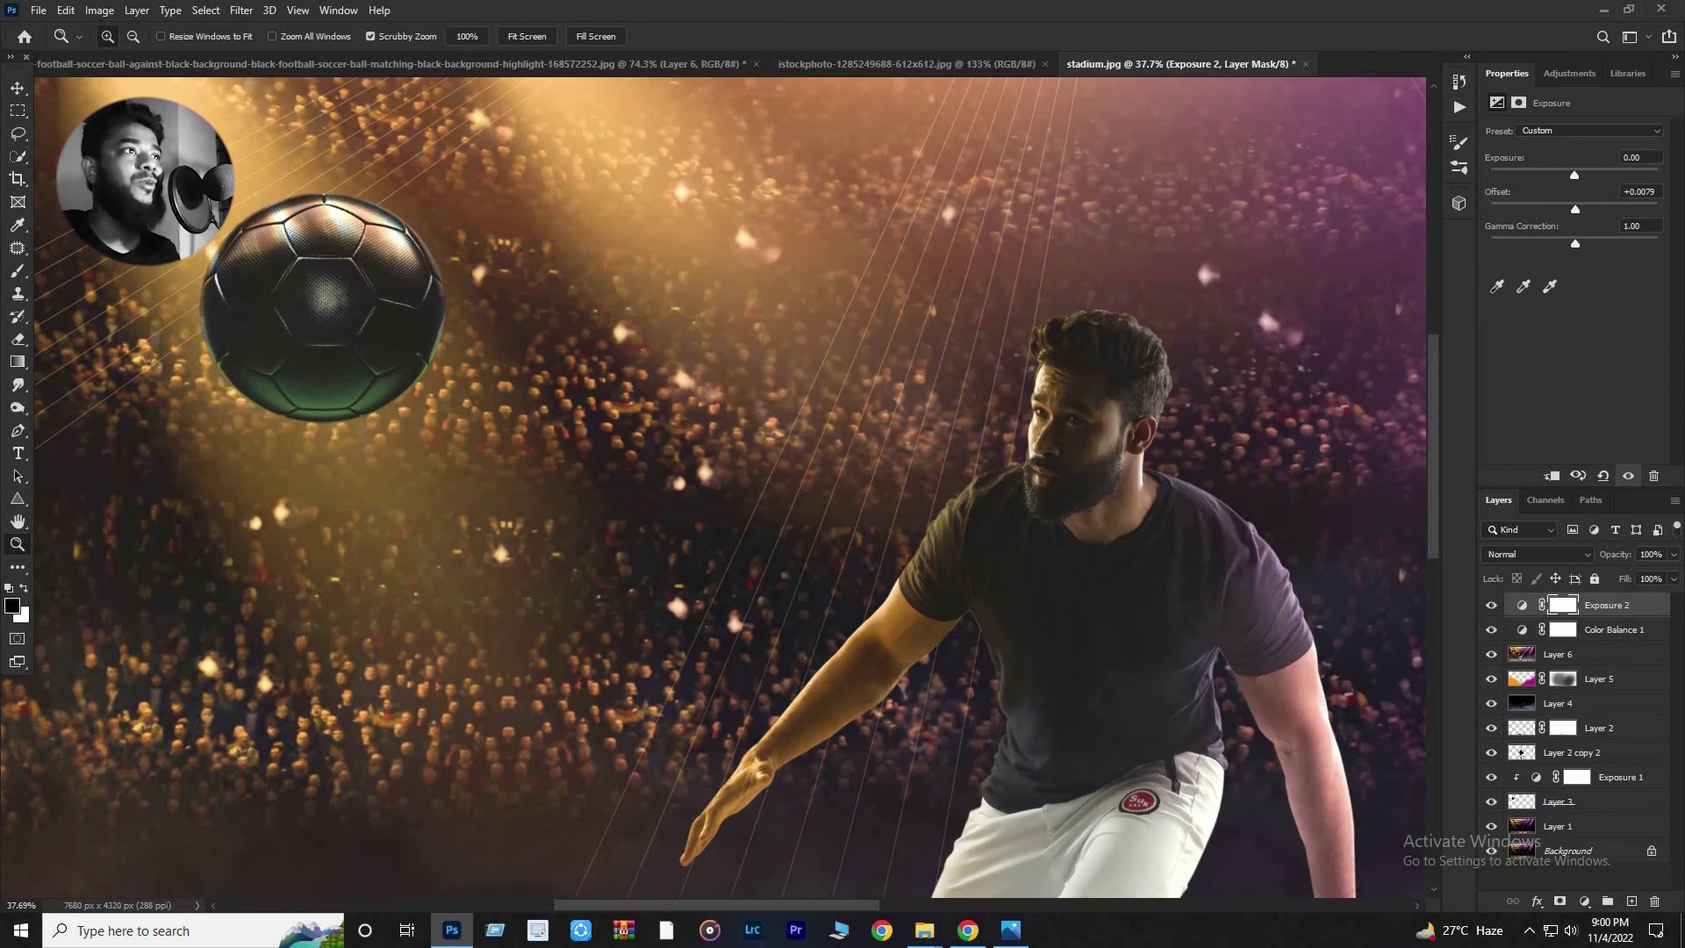
{"action": "left_click", "coordinate": [324, 312], "text": "alt"}
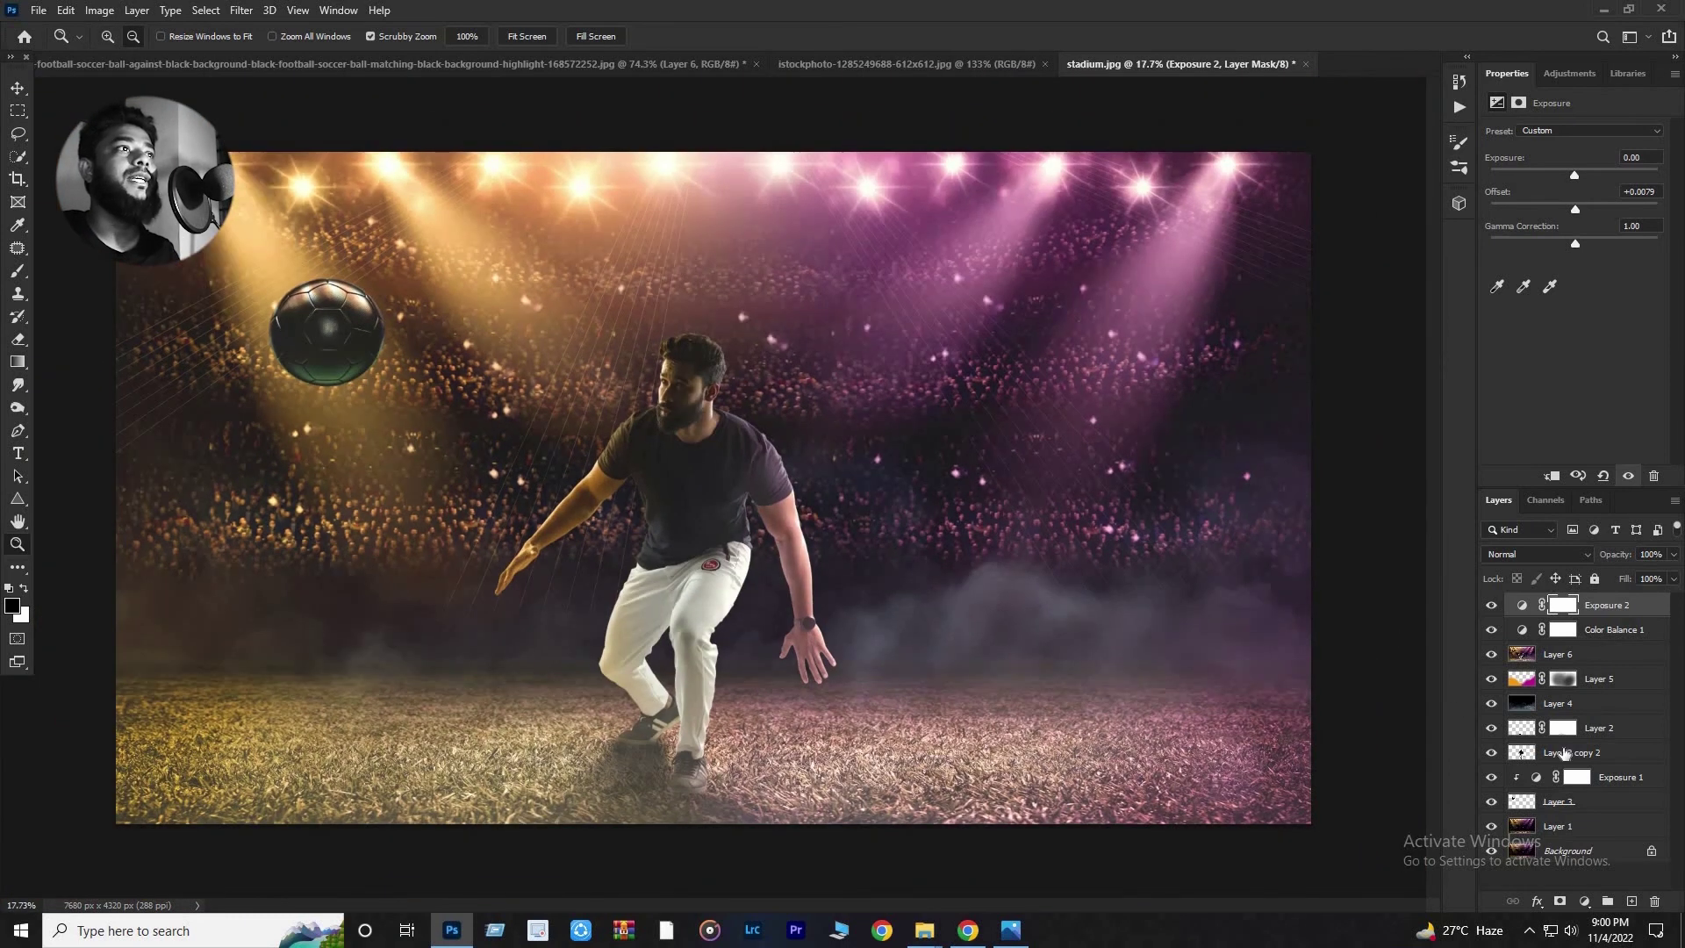
{"action": "key", "text": "v"}
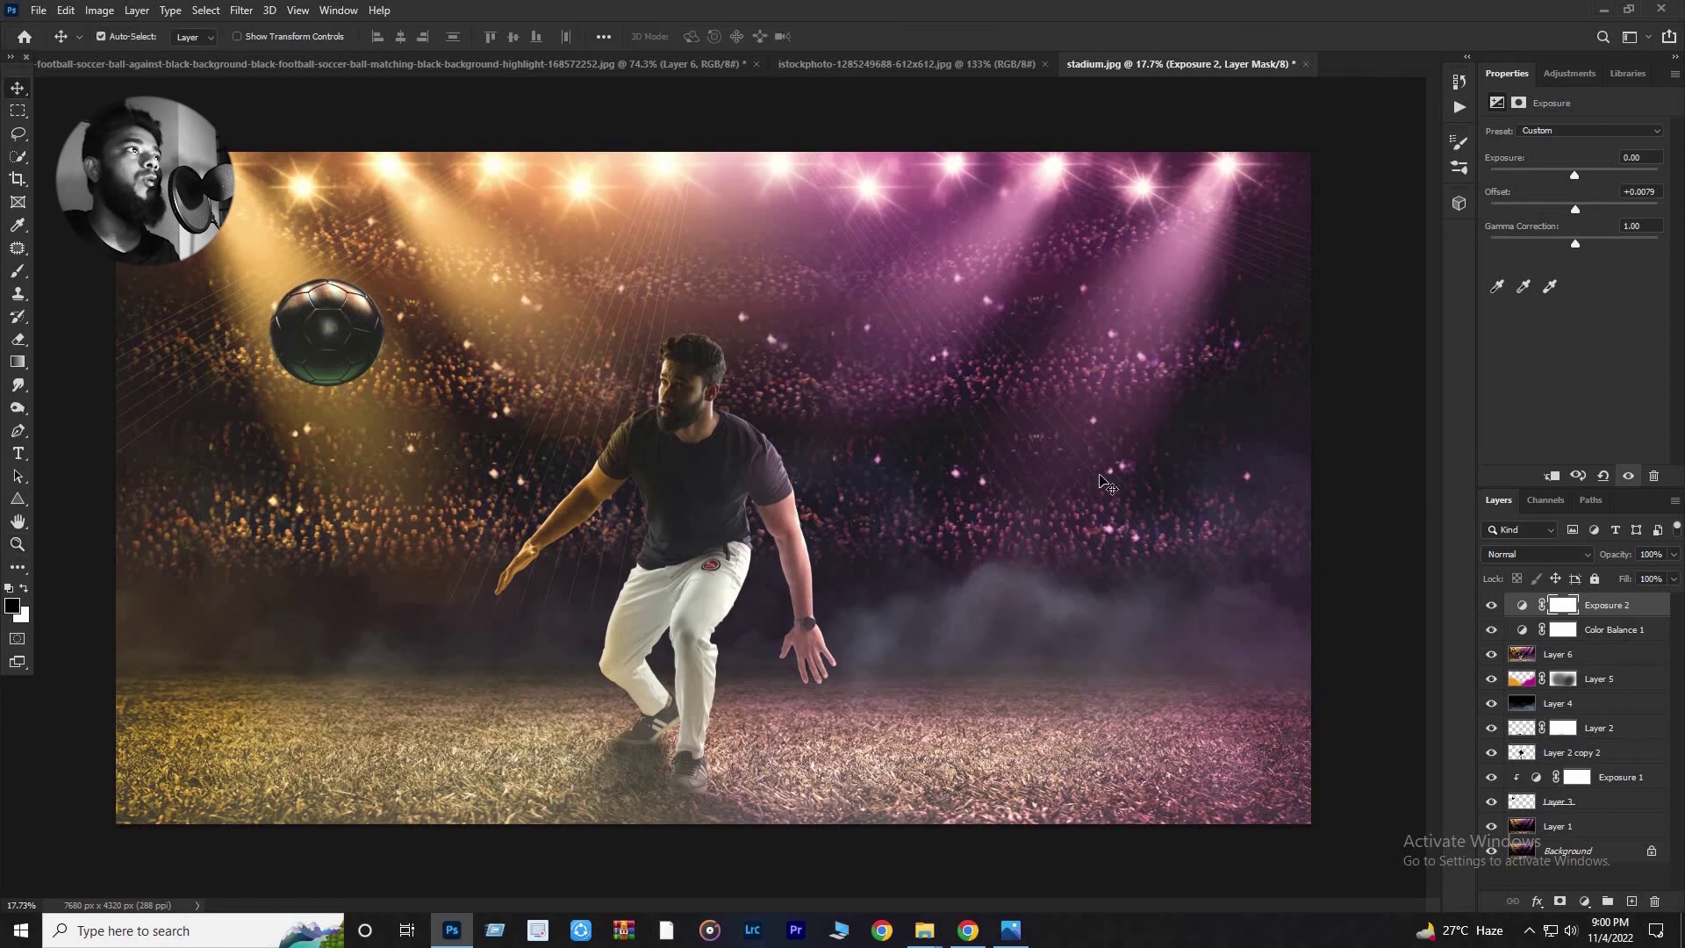
{"action": "left_click", "coordinate": [1521, 664]}
{"action": "right_click", "coordinate": [1520, 802]}
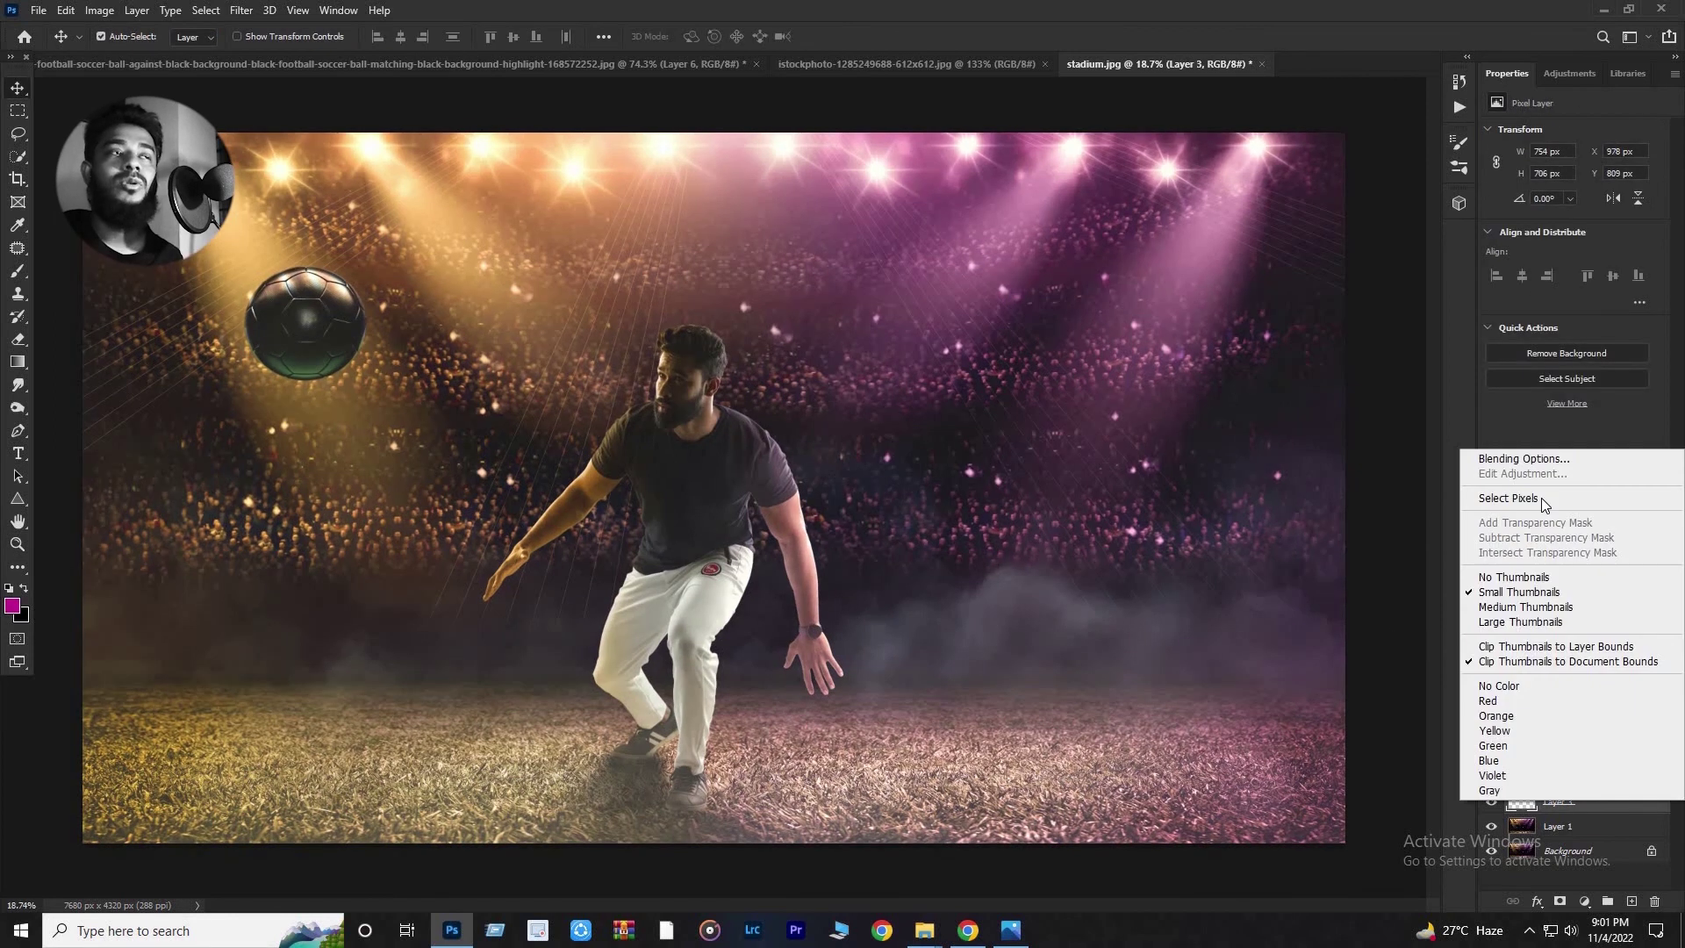
{"action": "left_click", "coordinate": [1513, 498]}
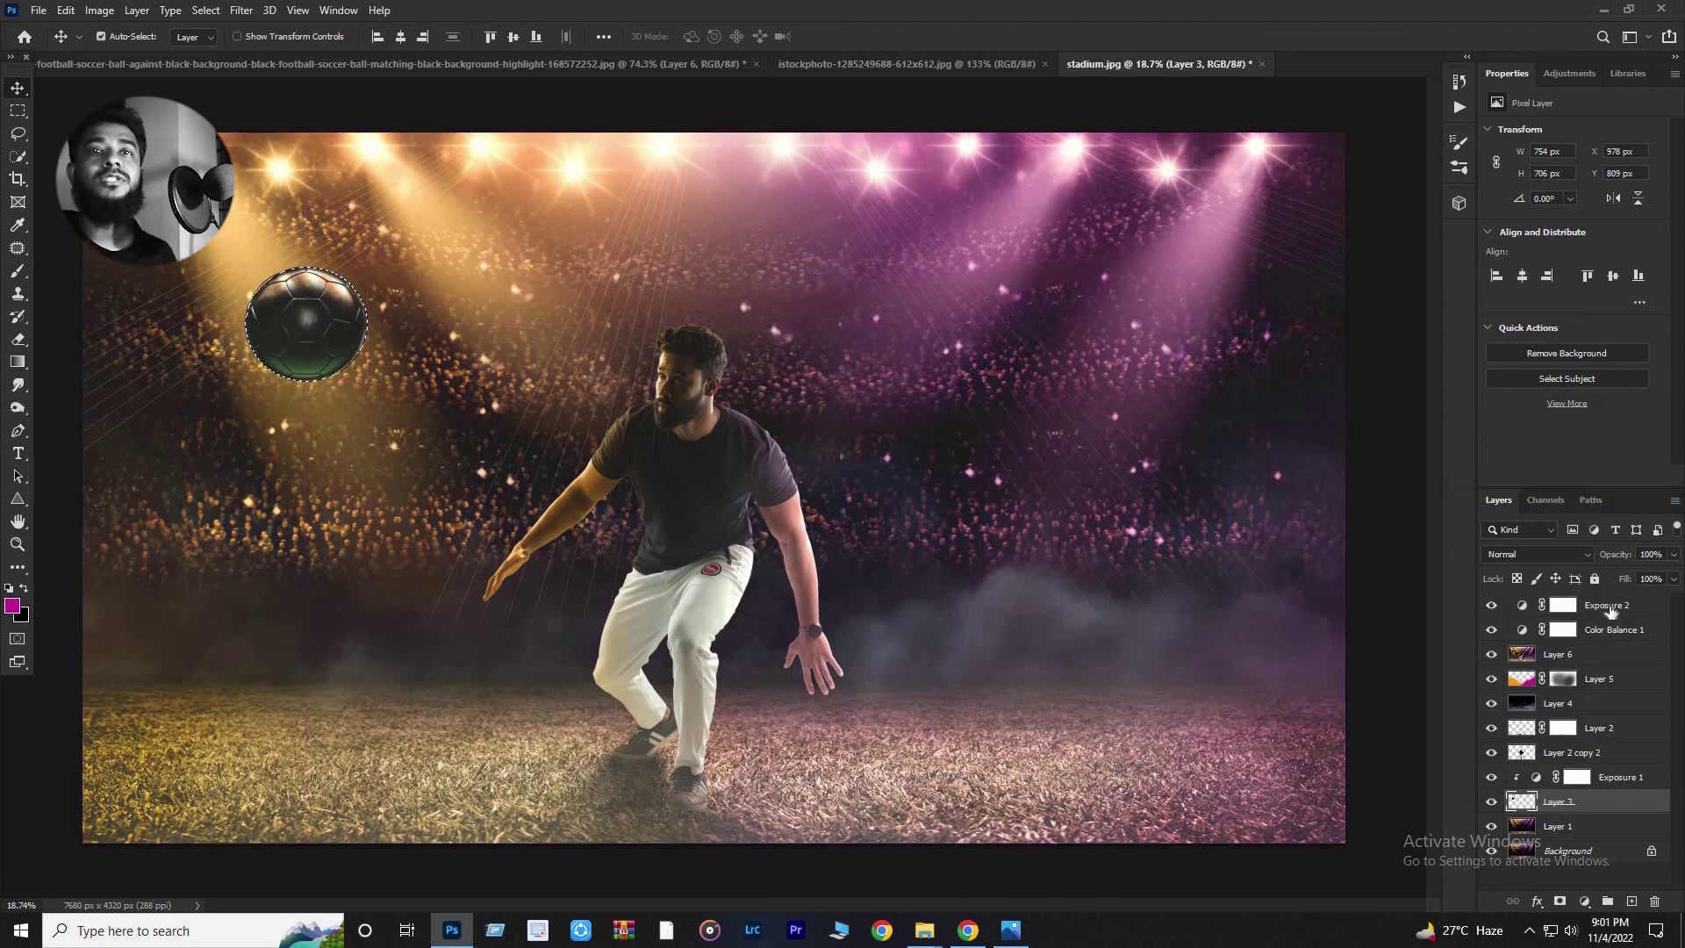
{"action": "left_click", "coordinate": [1578, 611]}
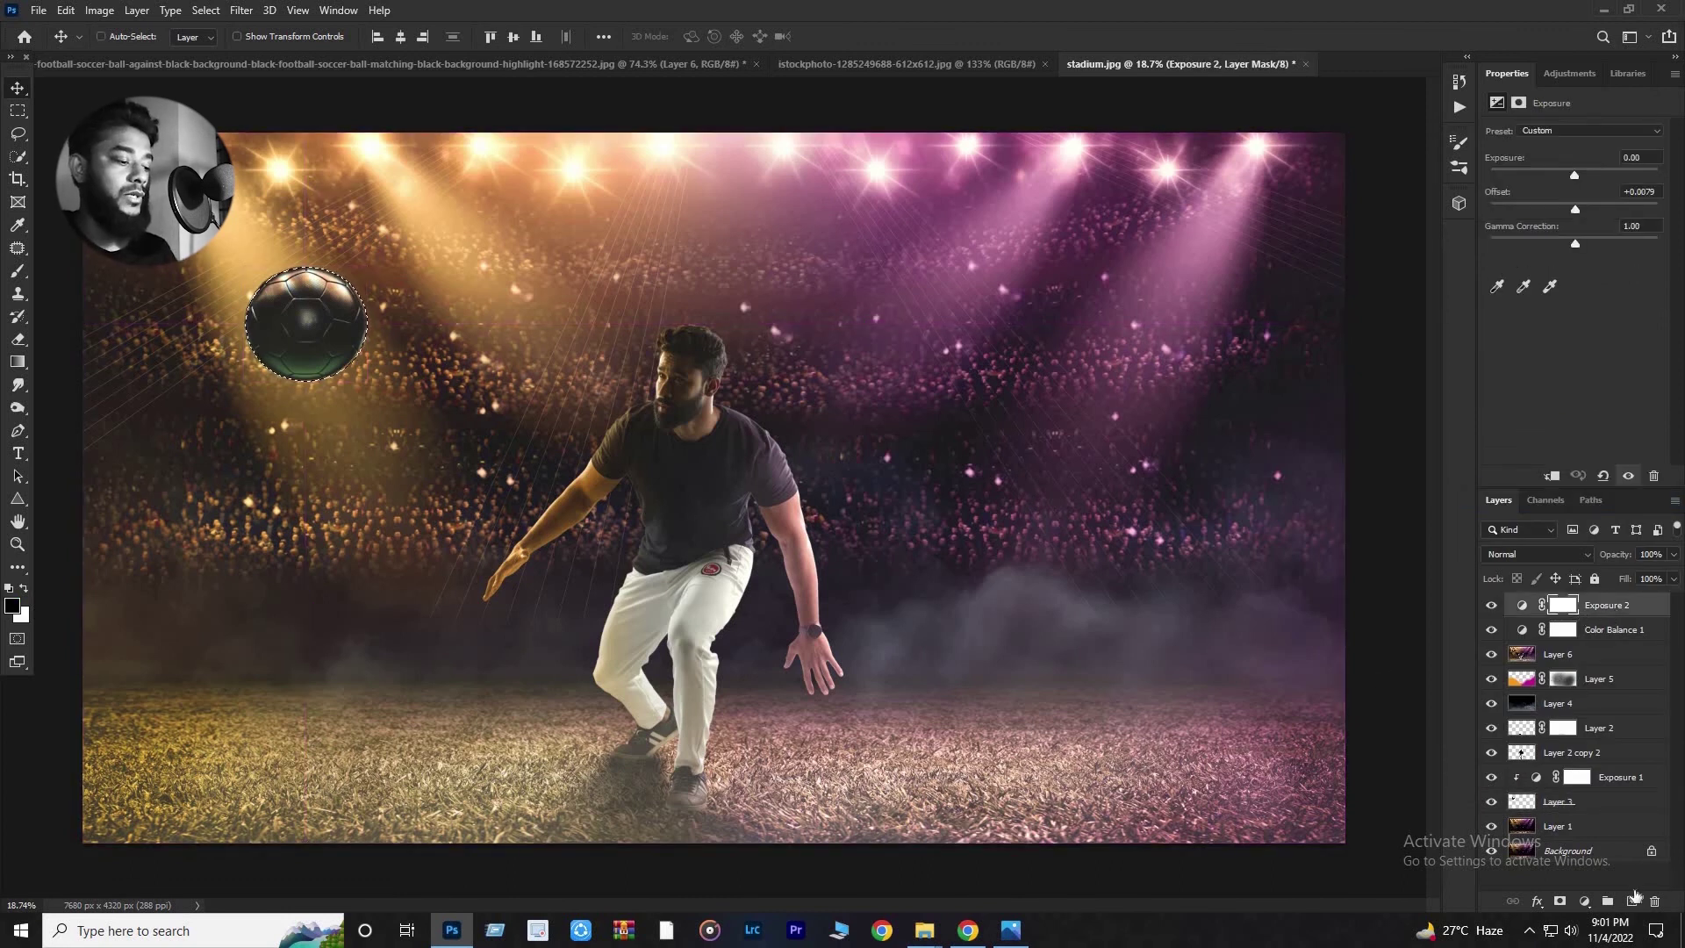
{"action": "key", "text": "ctrl+v"}
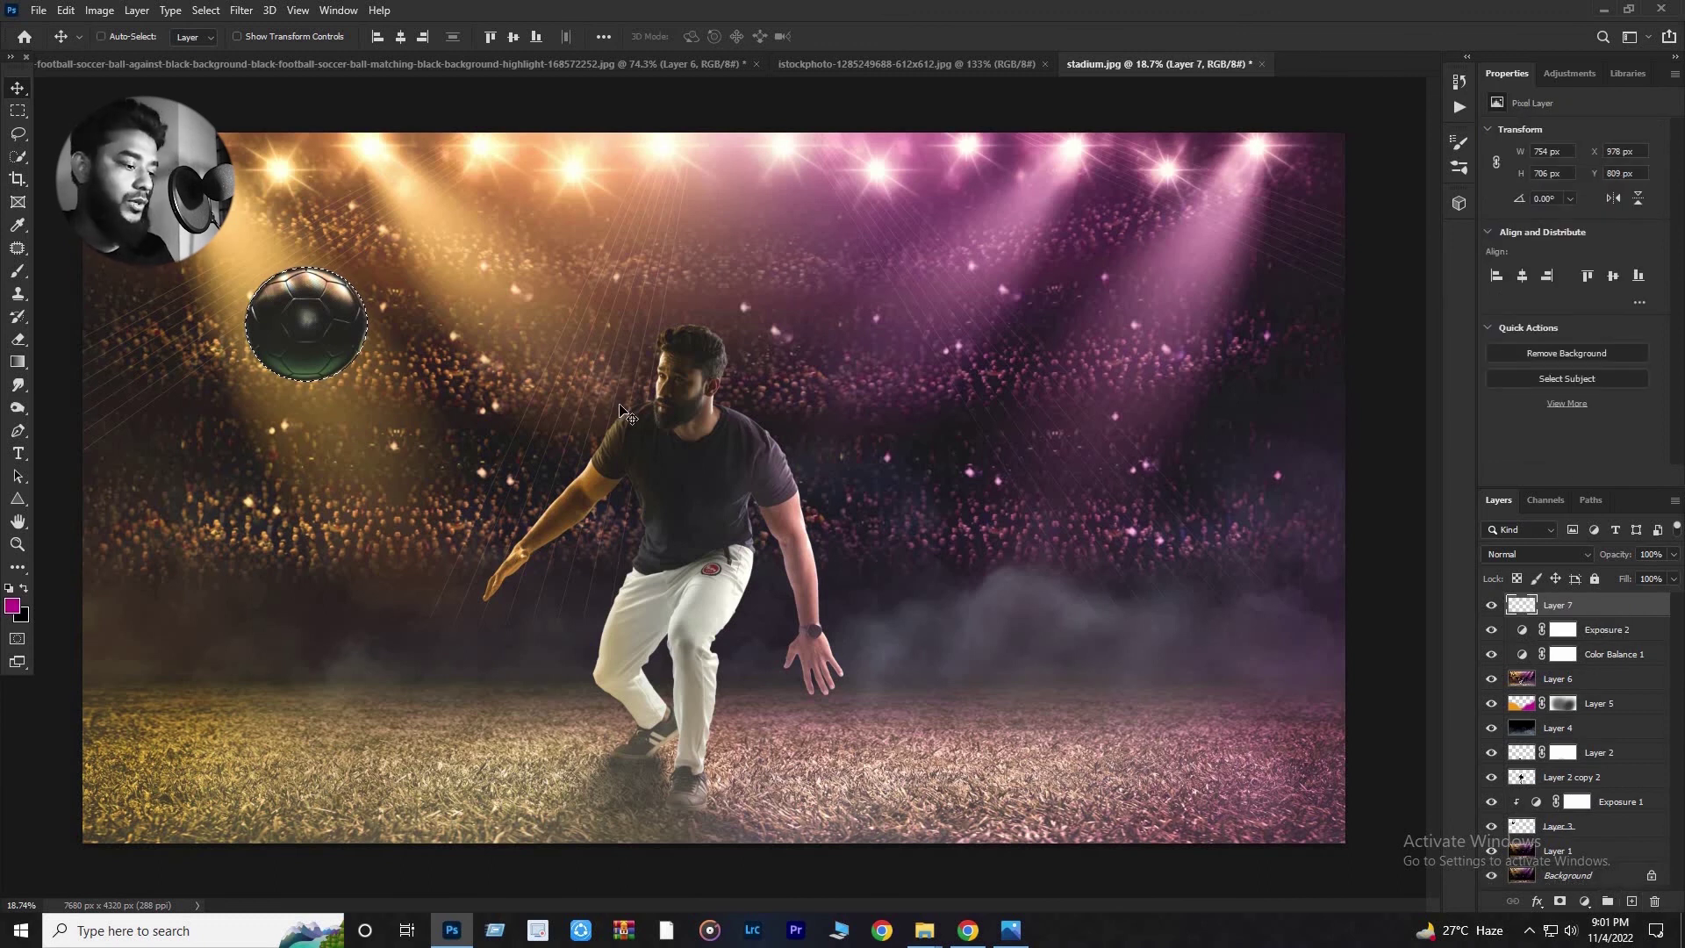
{"action": "key", "text": "ctrl+shift+l"}
Compare the composite with and without the ball copy on Layer 7.
{"action": "left_click", "coordinate": [1490, 605]}
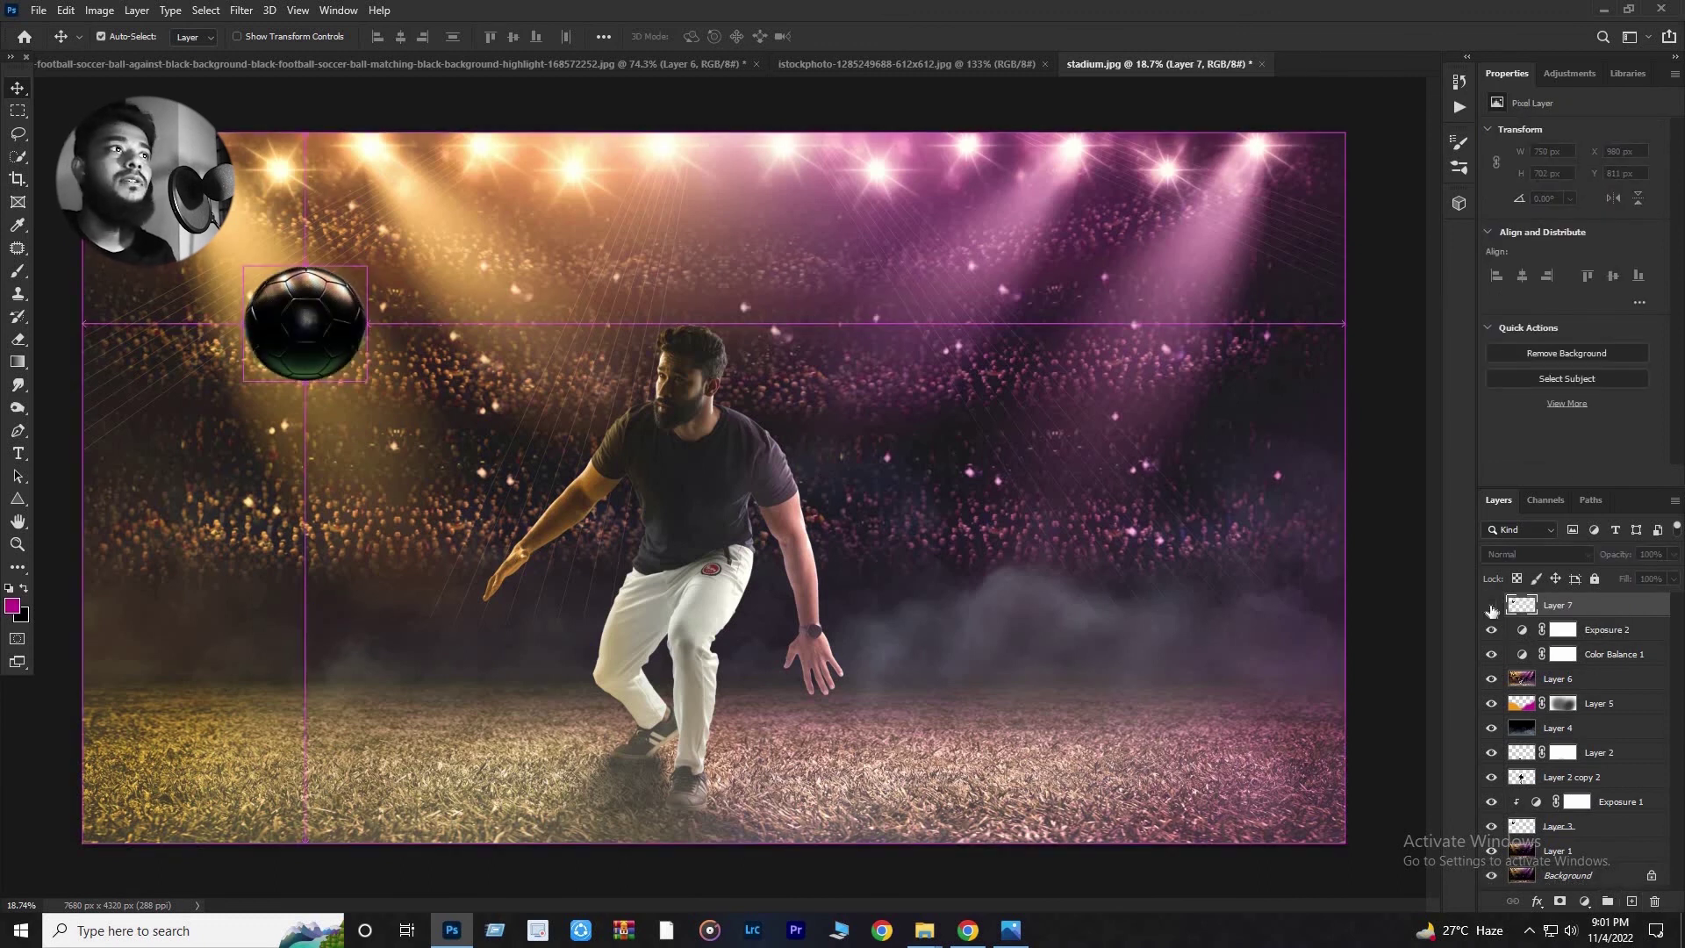
{"action": "left_click", "coordinate": [1492, 608]}
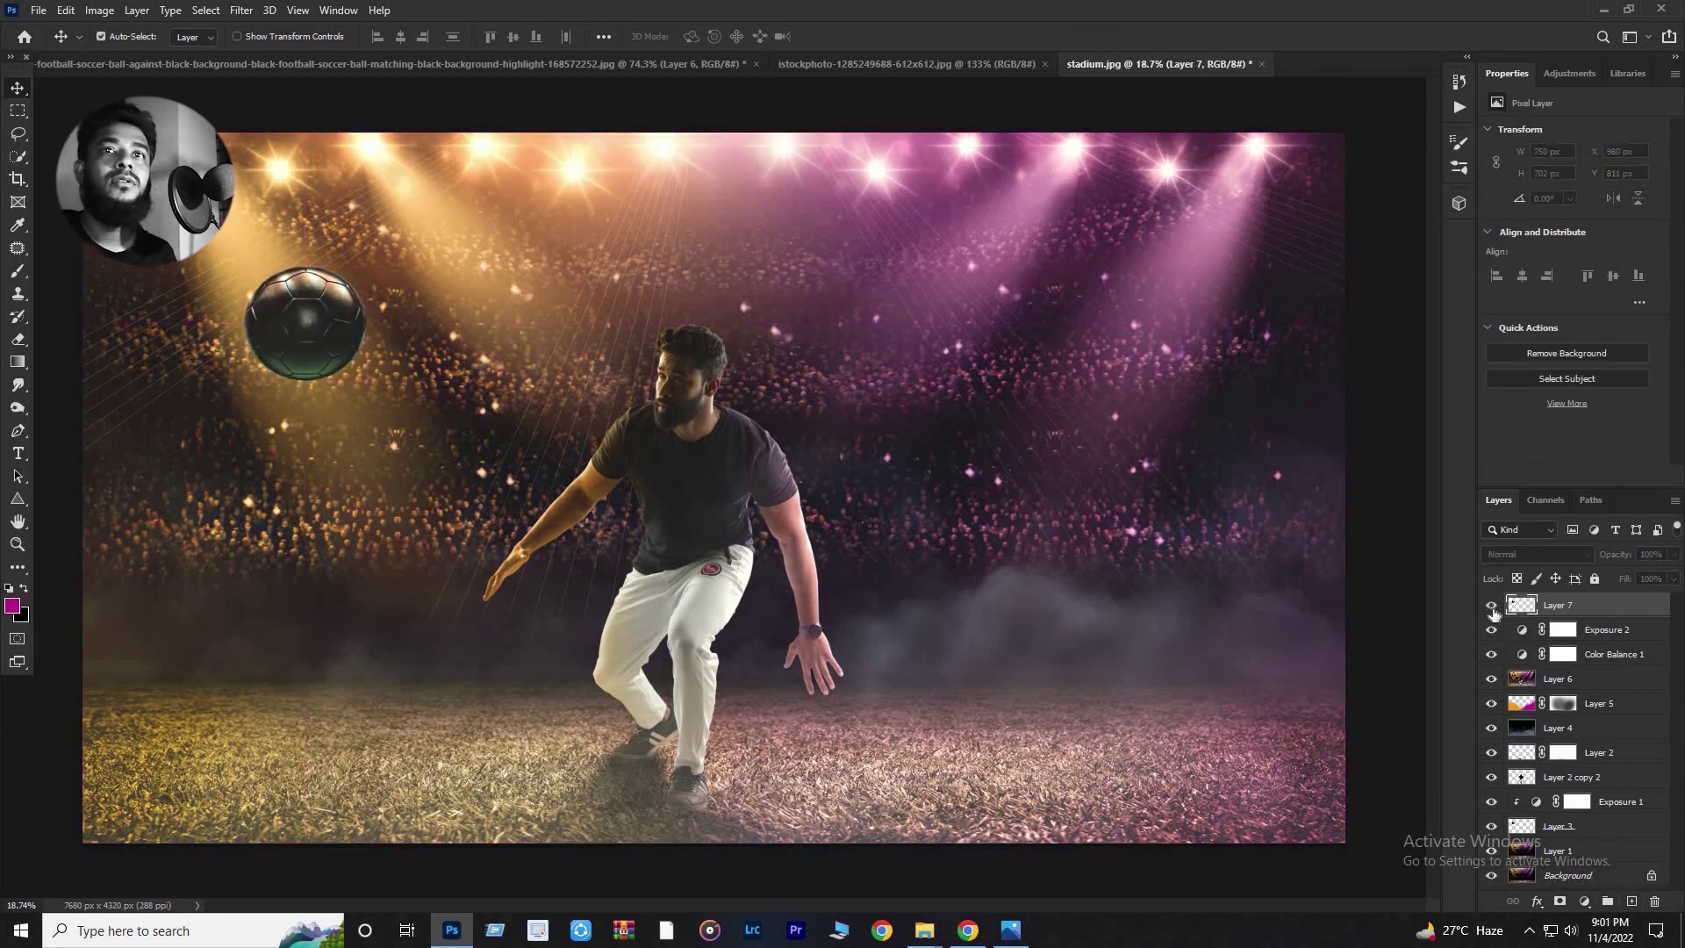
{"action": "left_click", "coordinate": [1492, 608]}
{"action": "left_click", "coordinate": [1492, 607]}
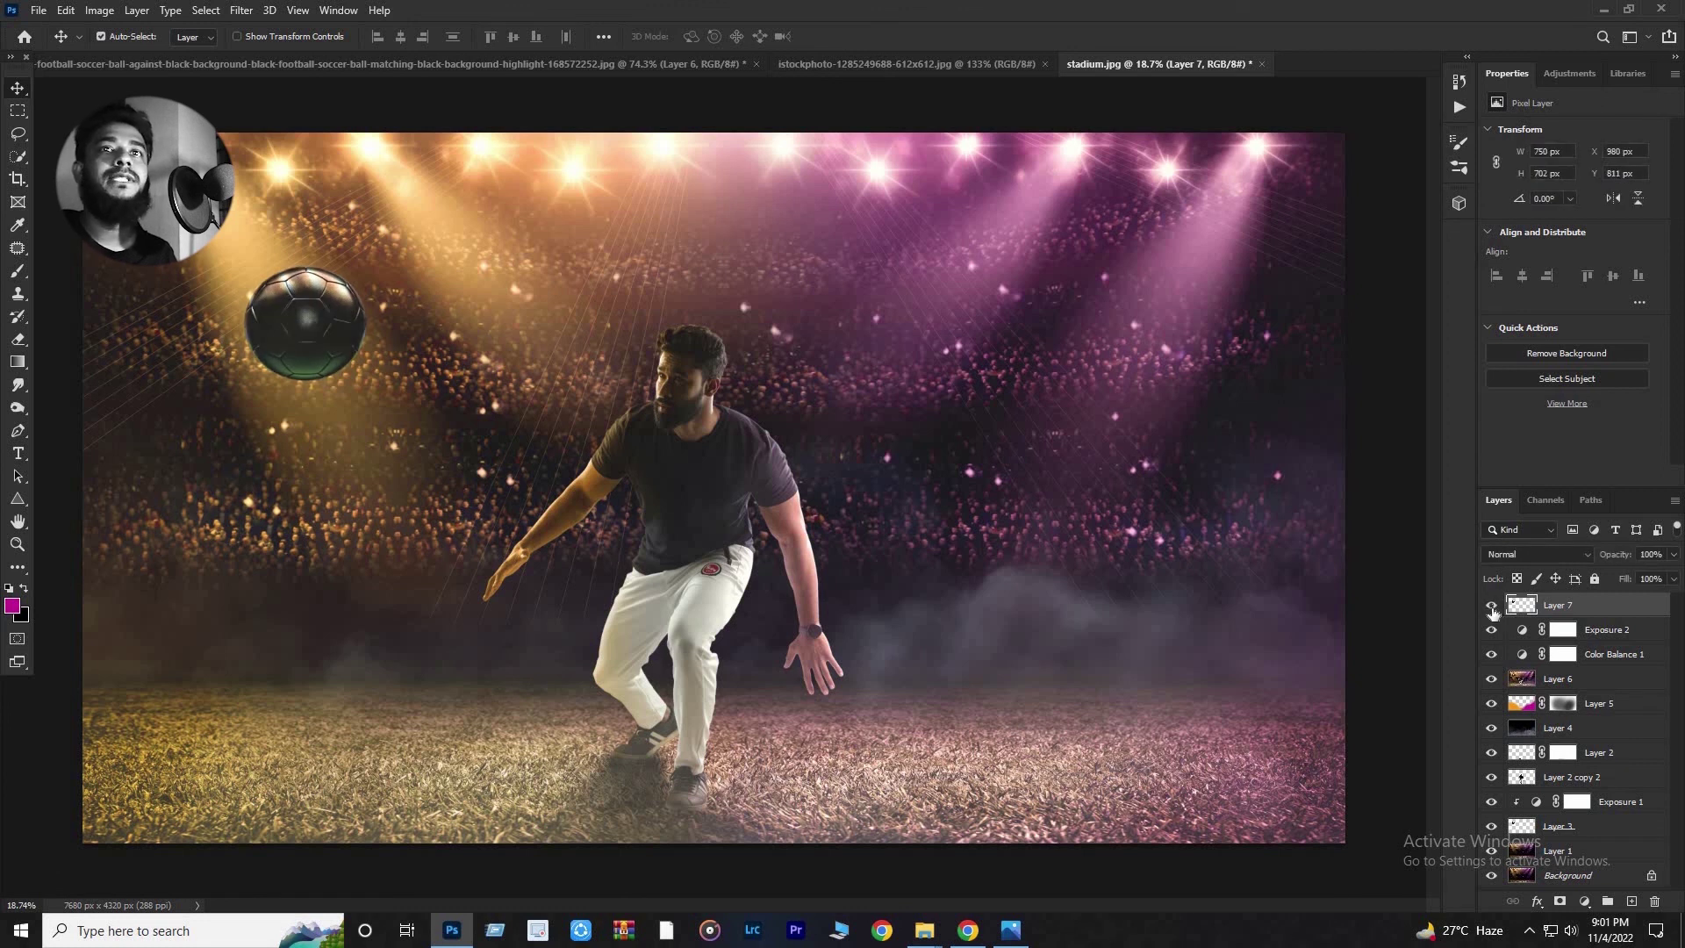
{"action": "left_click", "coordinate": [1492, 607]}
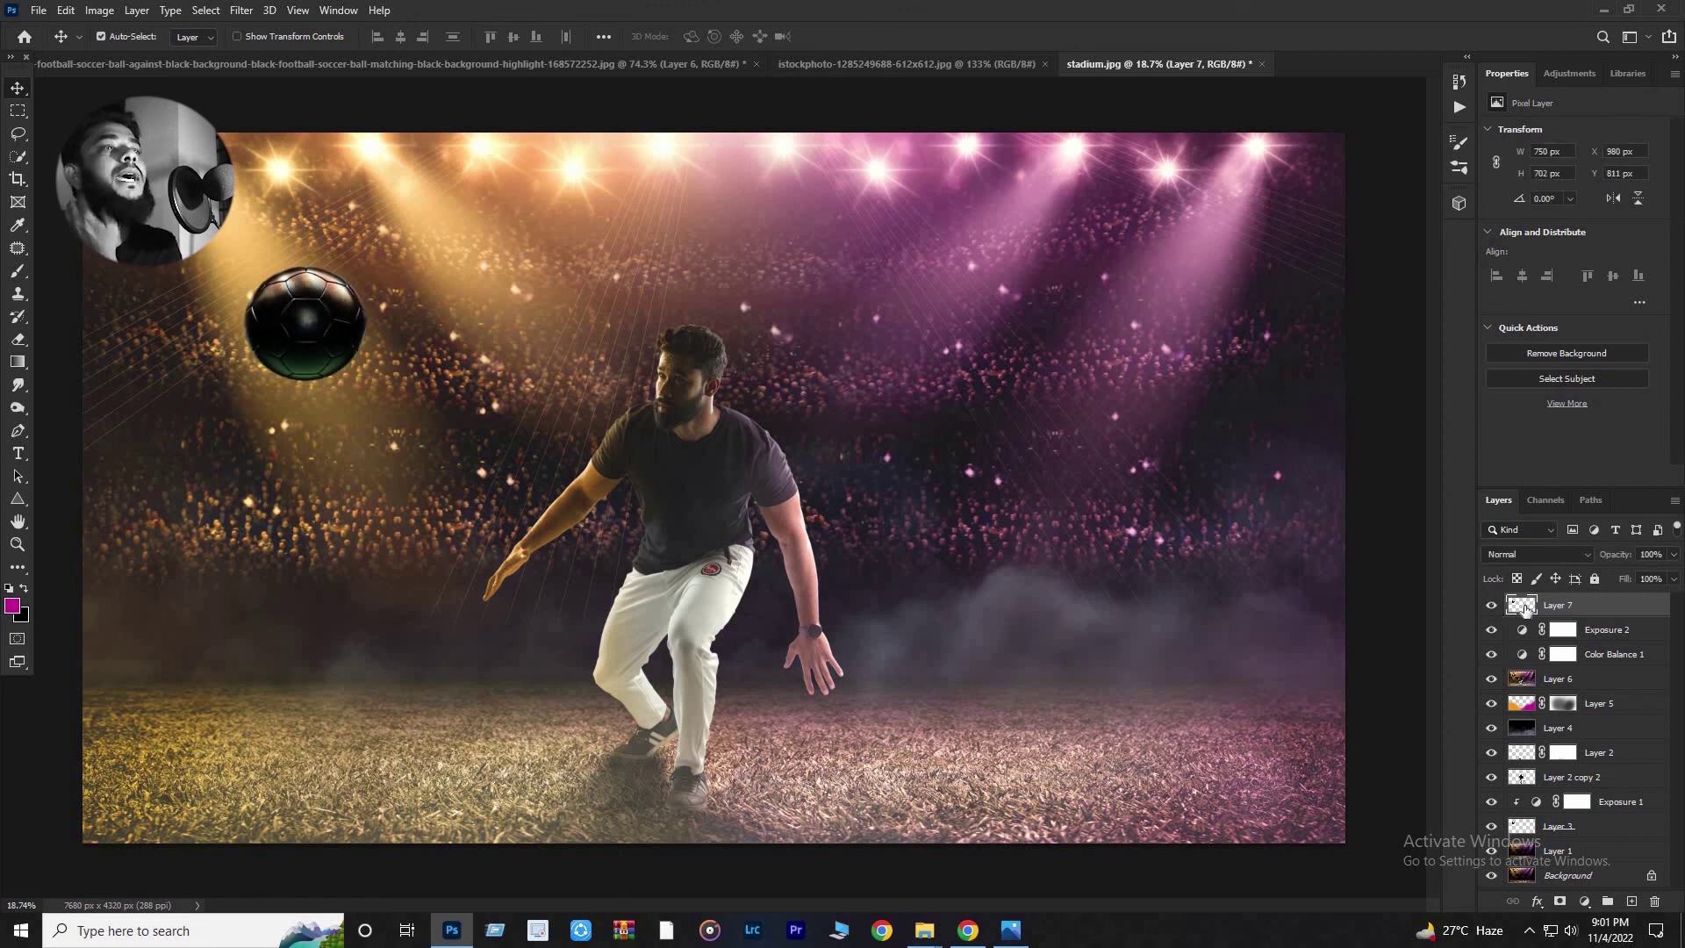
Move the Exposure 1 adjustment above Layer 7, clip it to the ball copy and set its Offset to +0.0445.
{"action": "left_click", "coordinate": [1524, 809]}
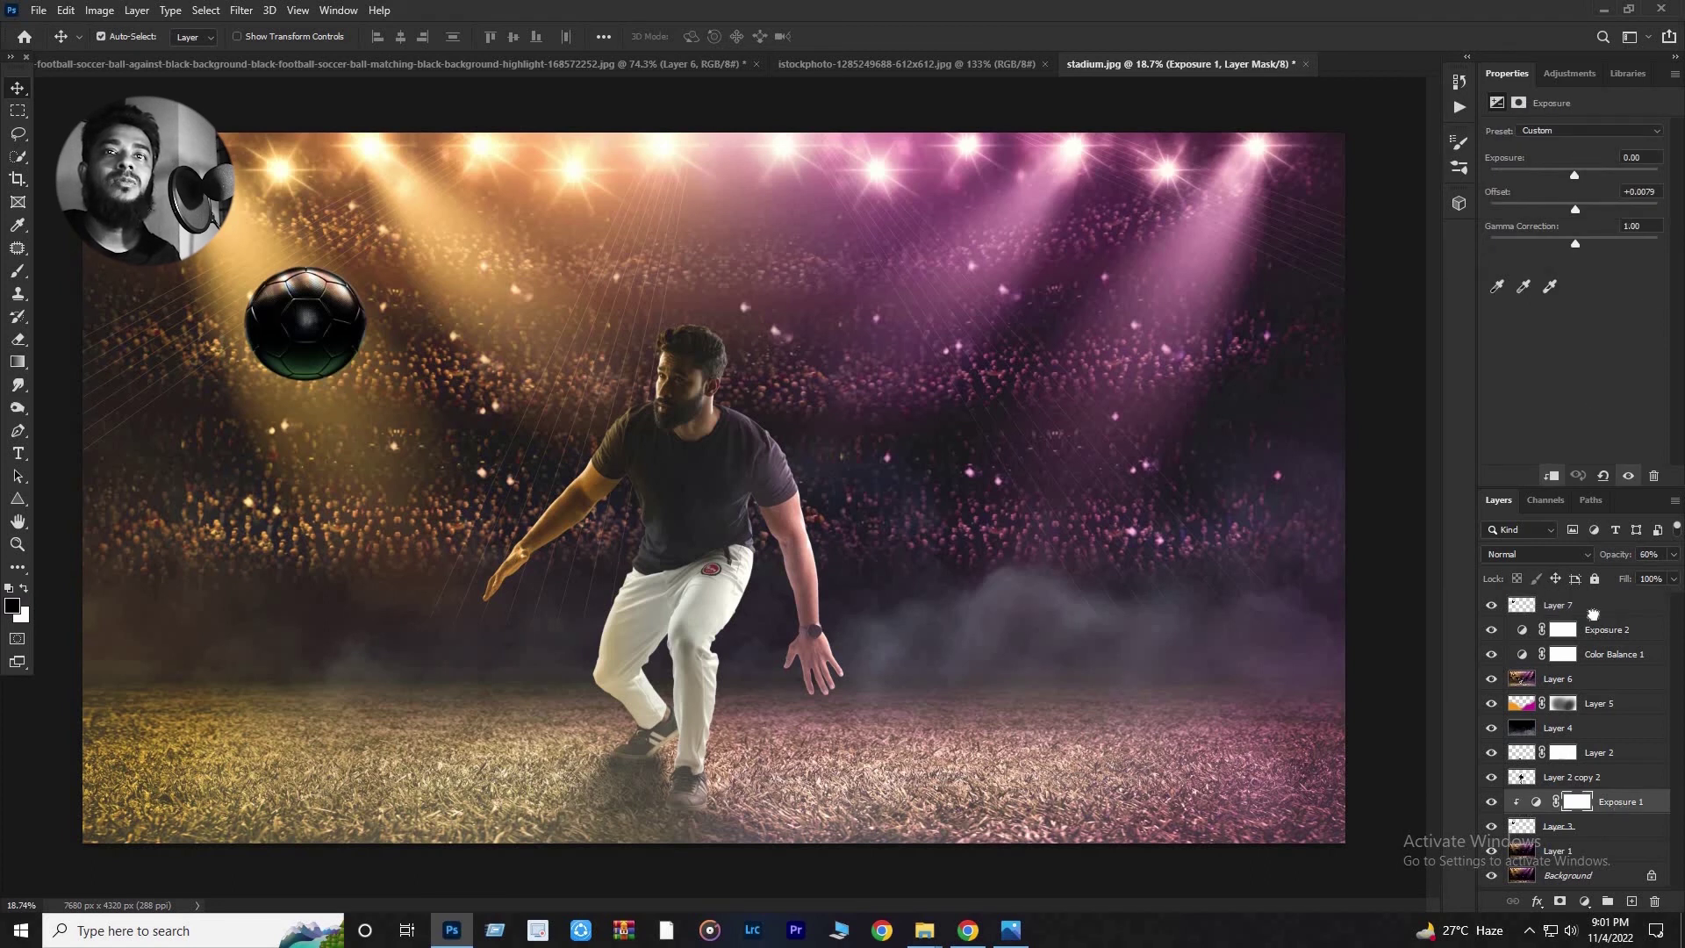
{"action": "left_click_drag", "start_coordinate": [1593, 614], "coordinate": [1593, 604]}
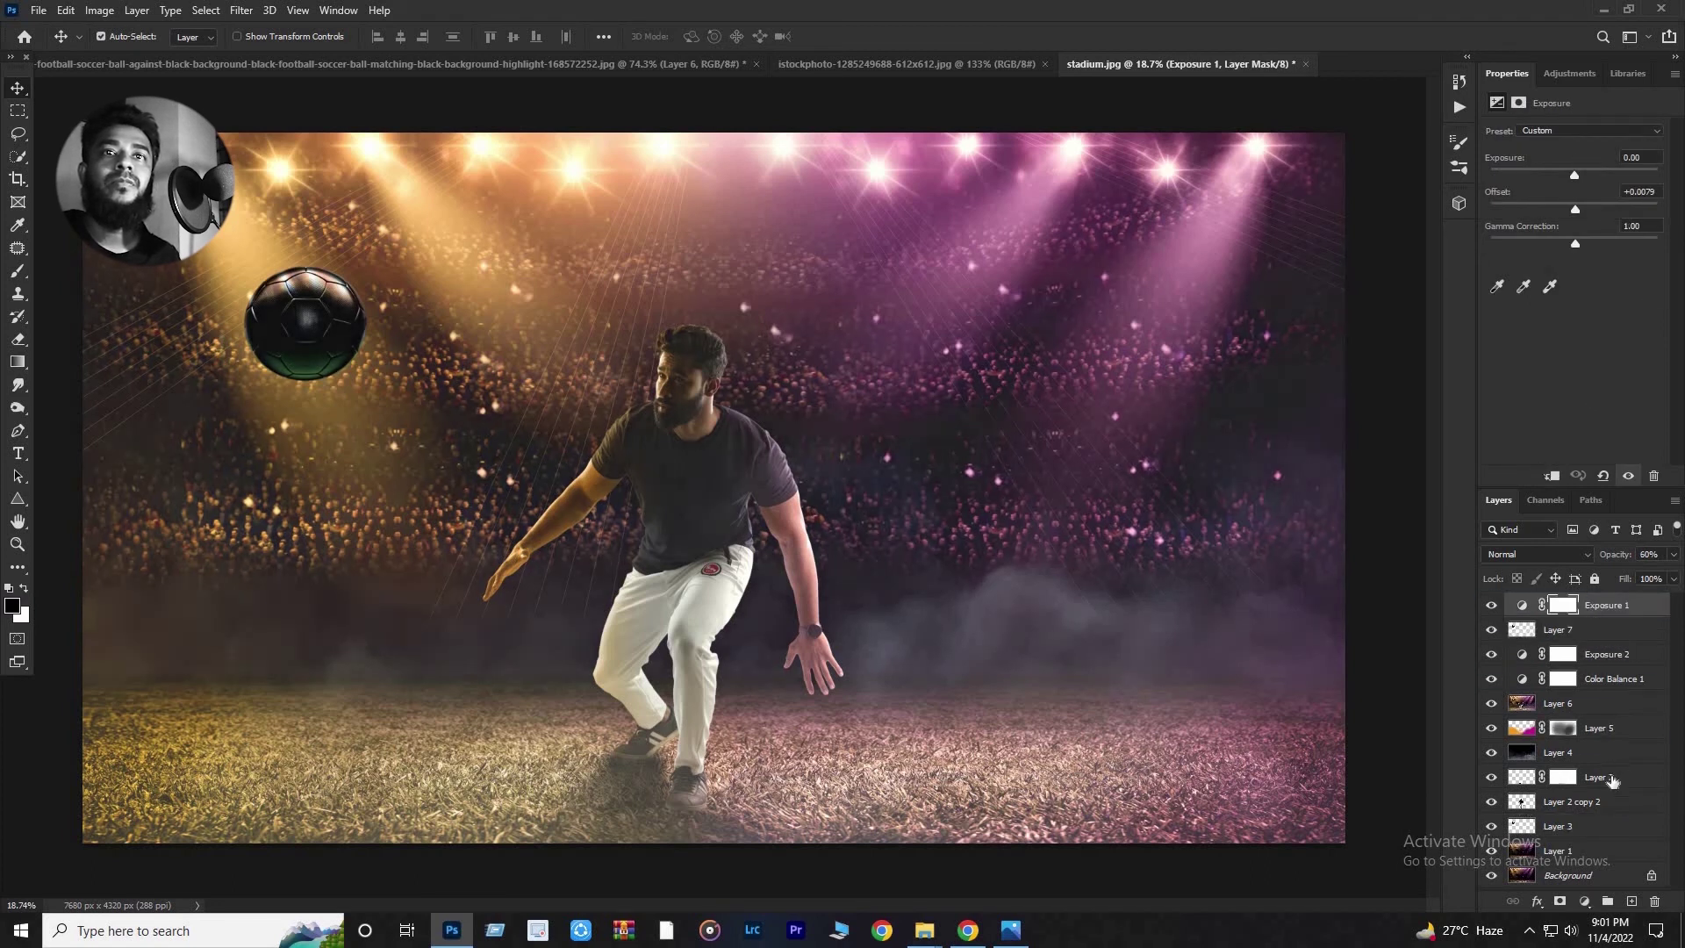
{"action": "right_click", "coordinate": [1624, 612]}
{"action": "left_click", "coordinate": [1465, 507]}
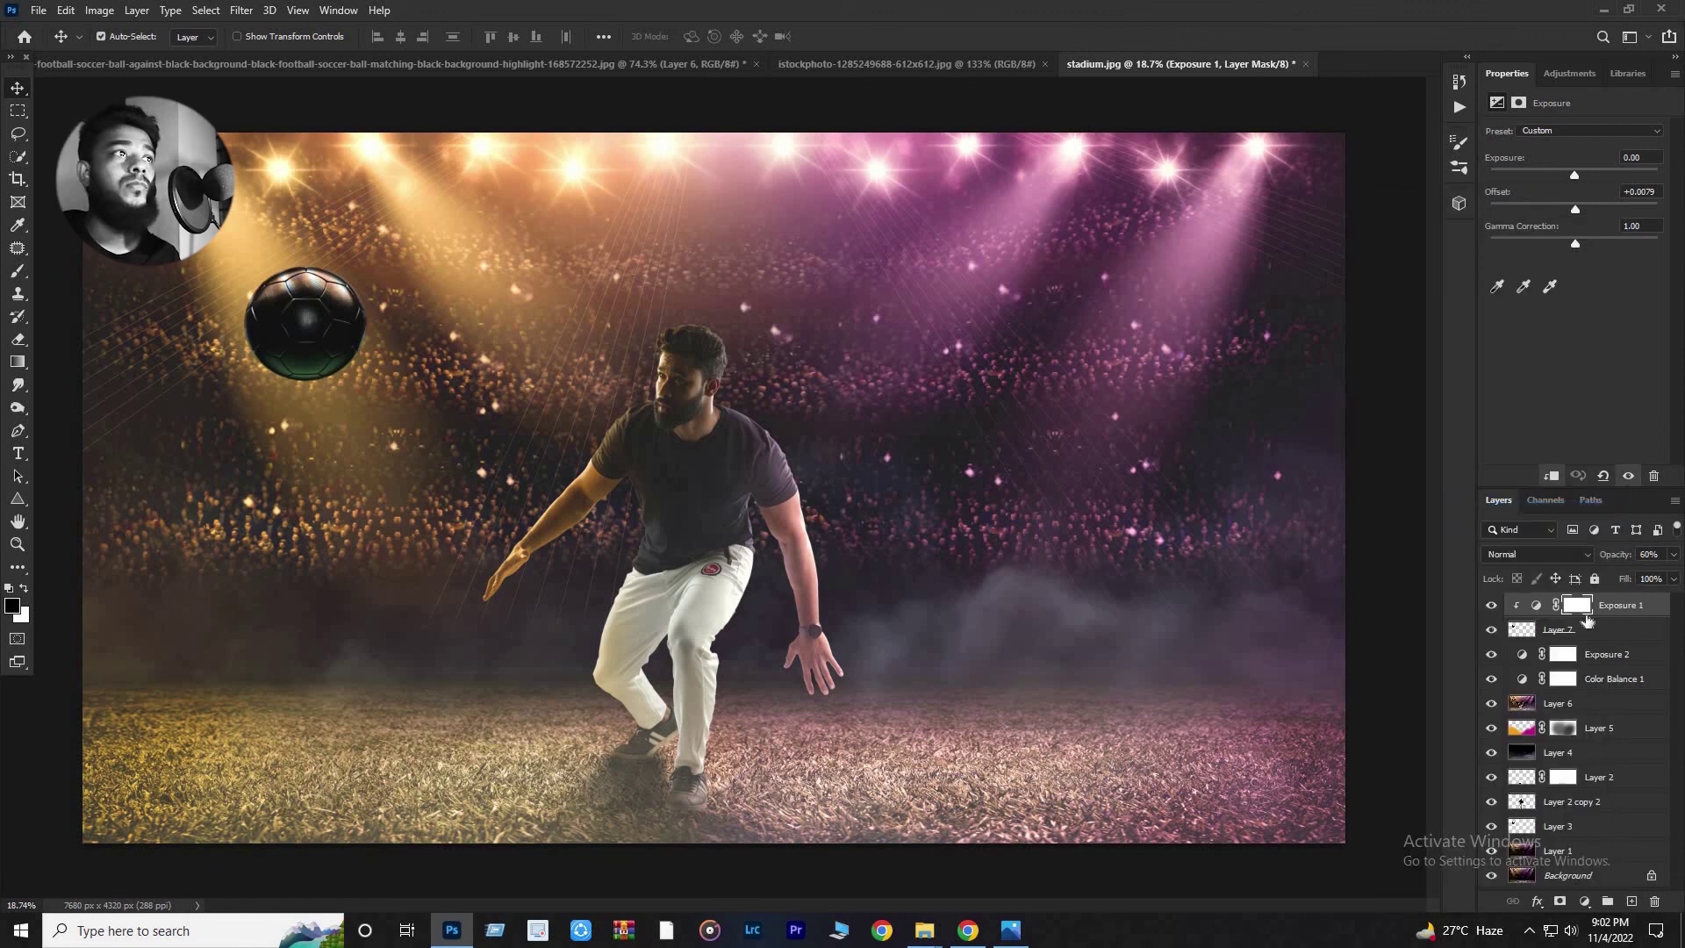
{"action": "left_click", "coordinate": [1536, 605]}
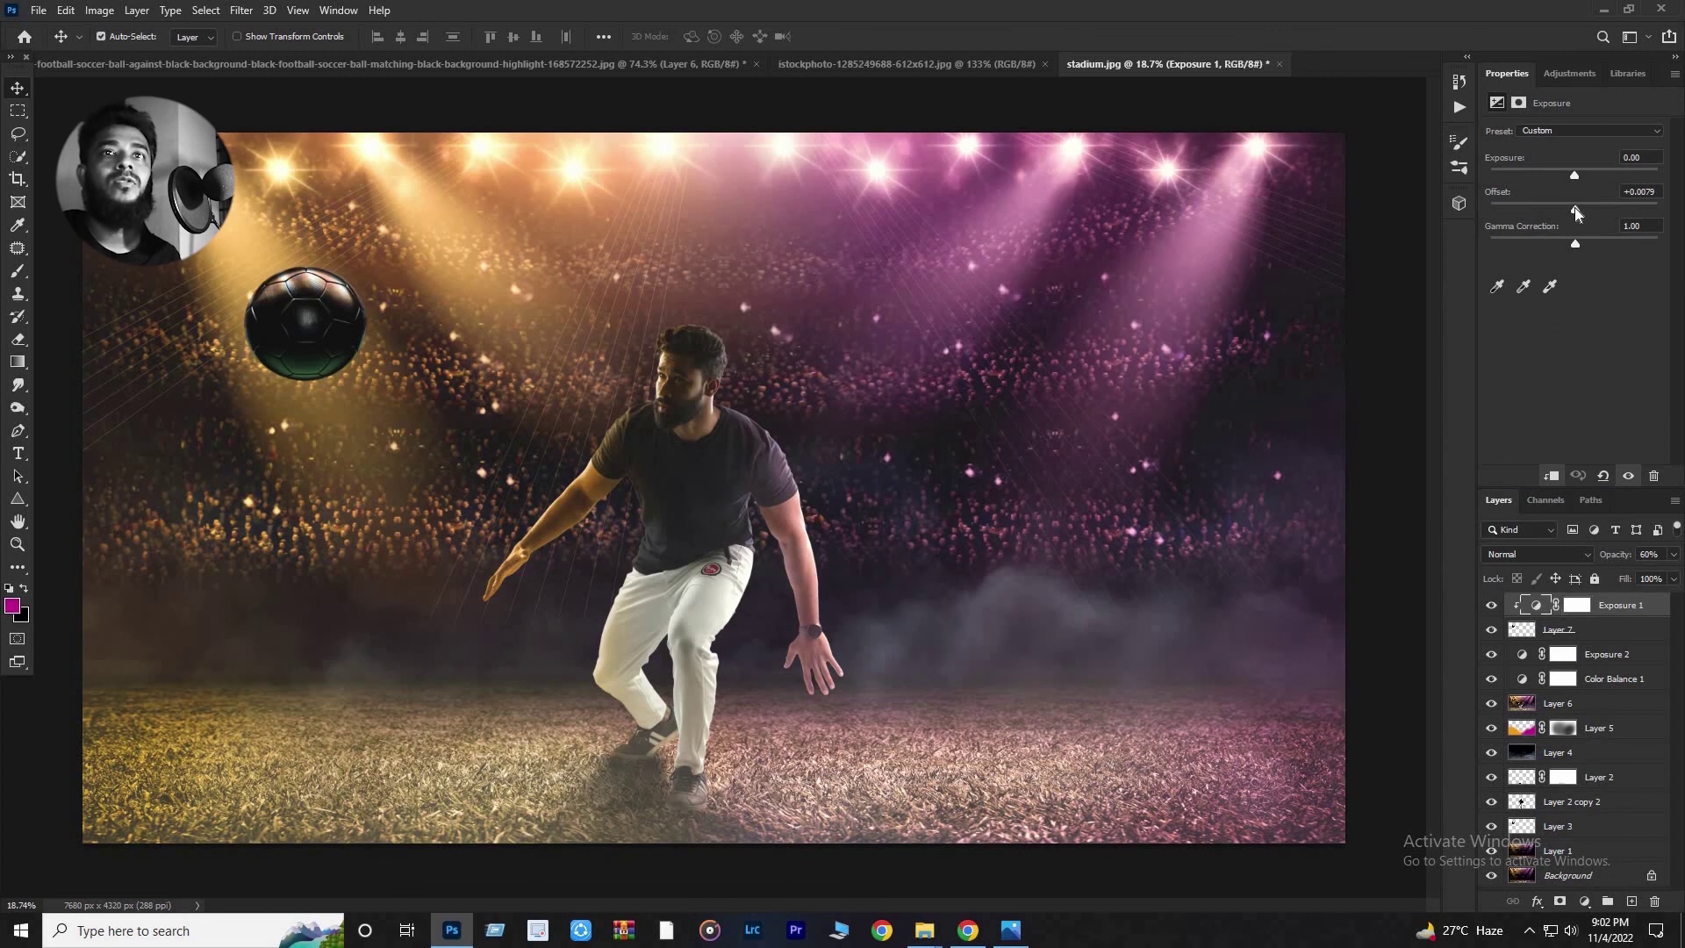
{"action": "left_click_drag", "start_coordinate": [1574, 207], "coordinate": [1581, 207]}
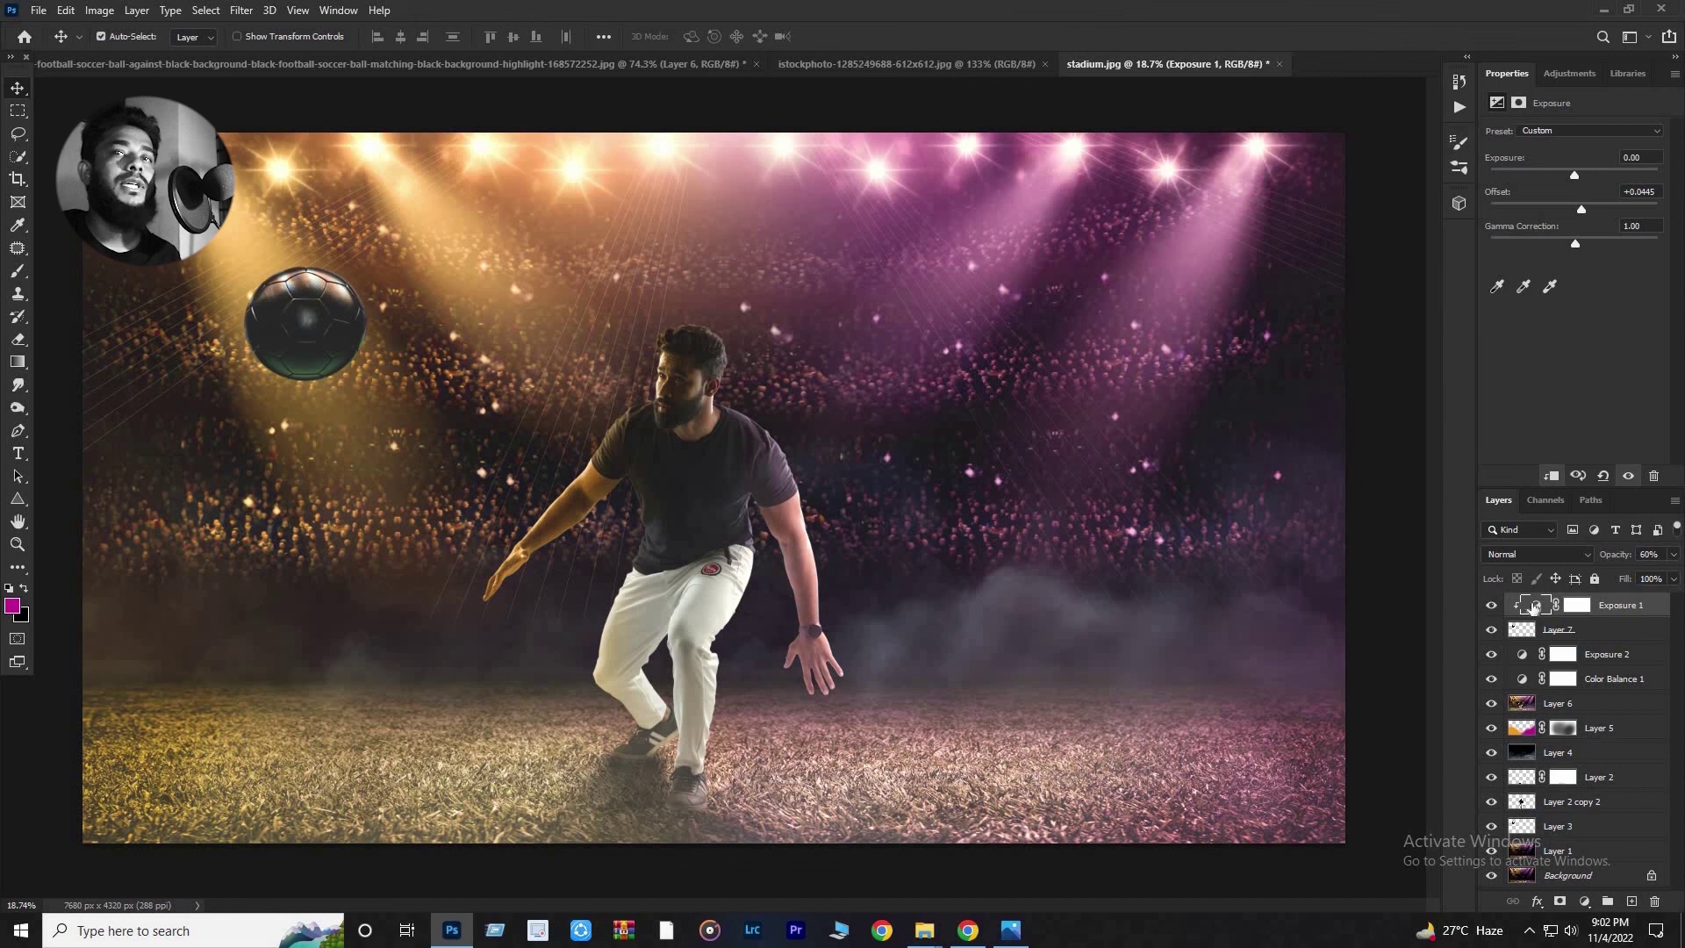
Load the outline of the ball copy on Layer 7 as a selection.
{"action": "left_click", "coordinate": [1522, 632]}
{"action": "right_click", "coordinate": [1521, 631]}
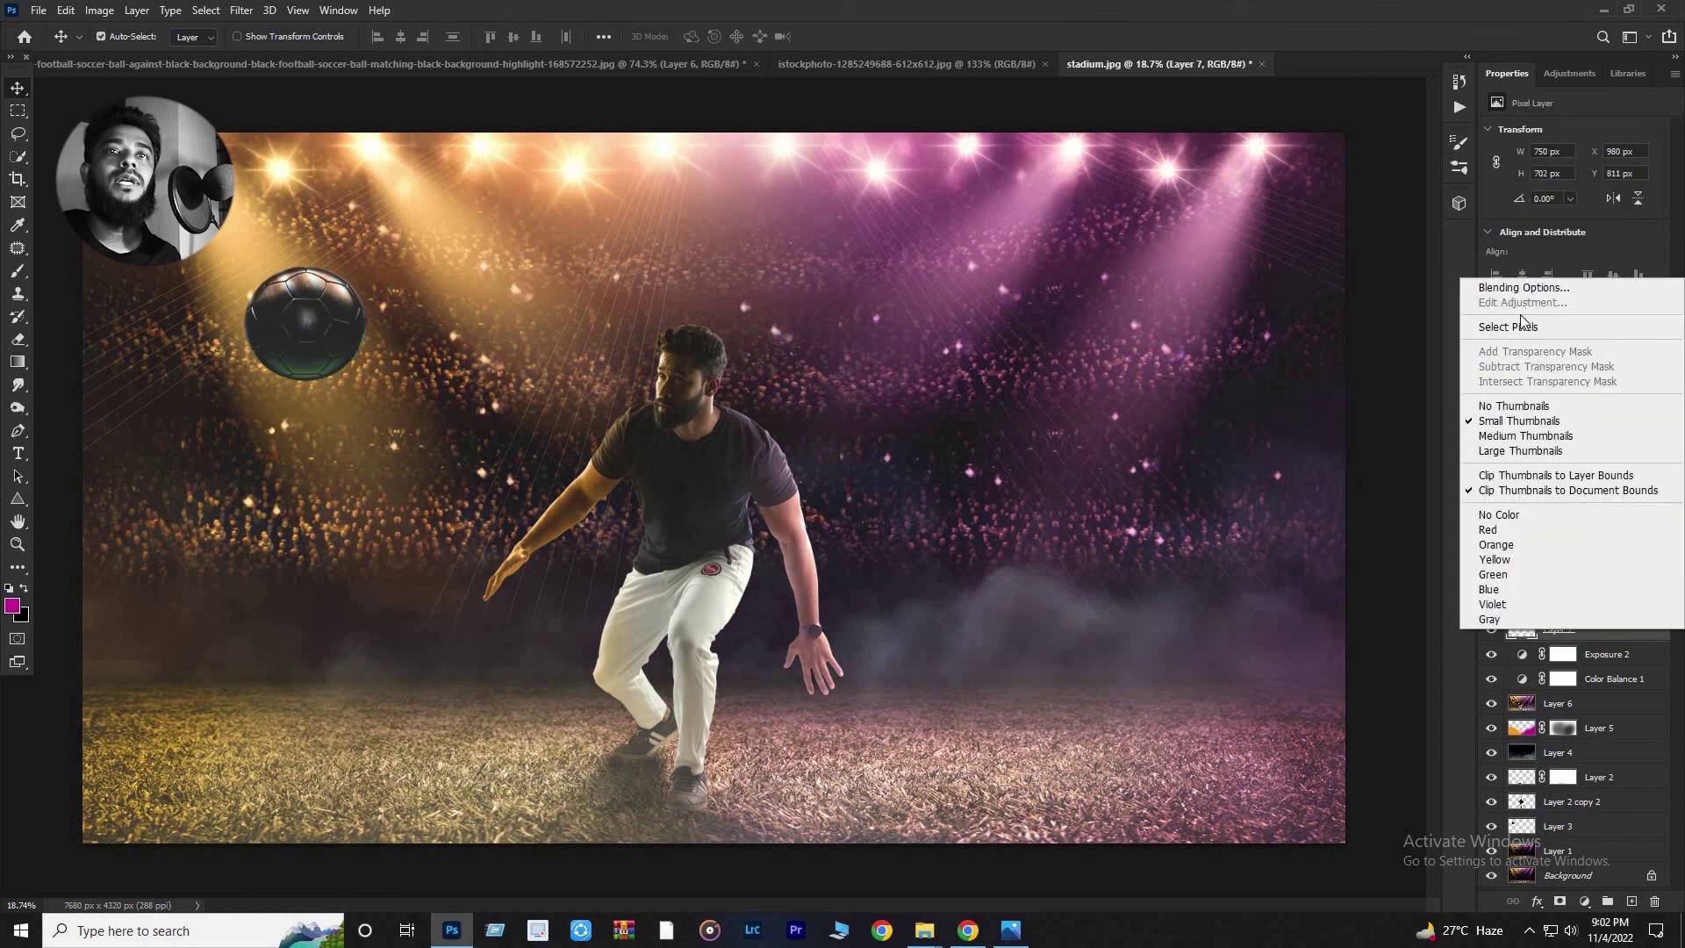
{"action": "left_click", "coordinate": [1500, 328]}
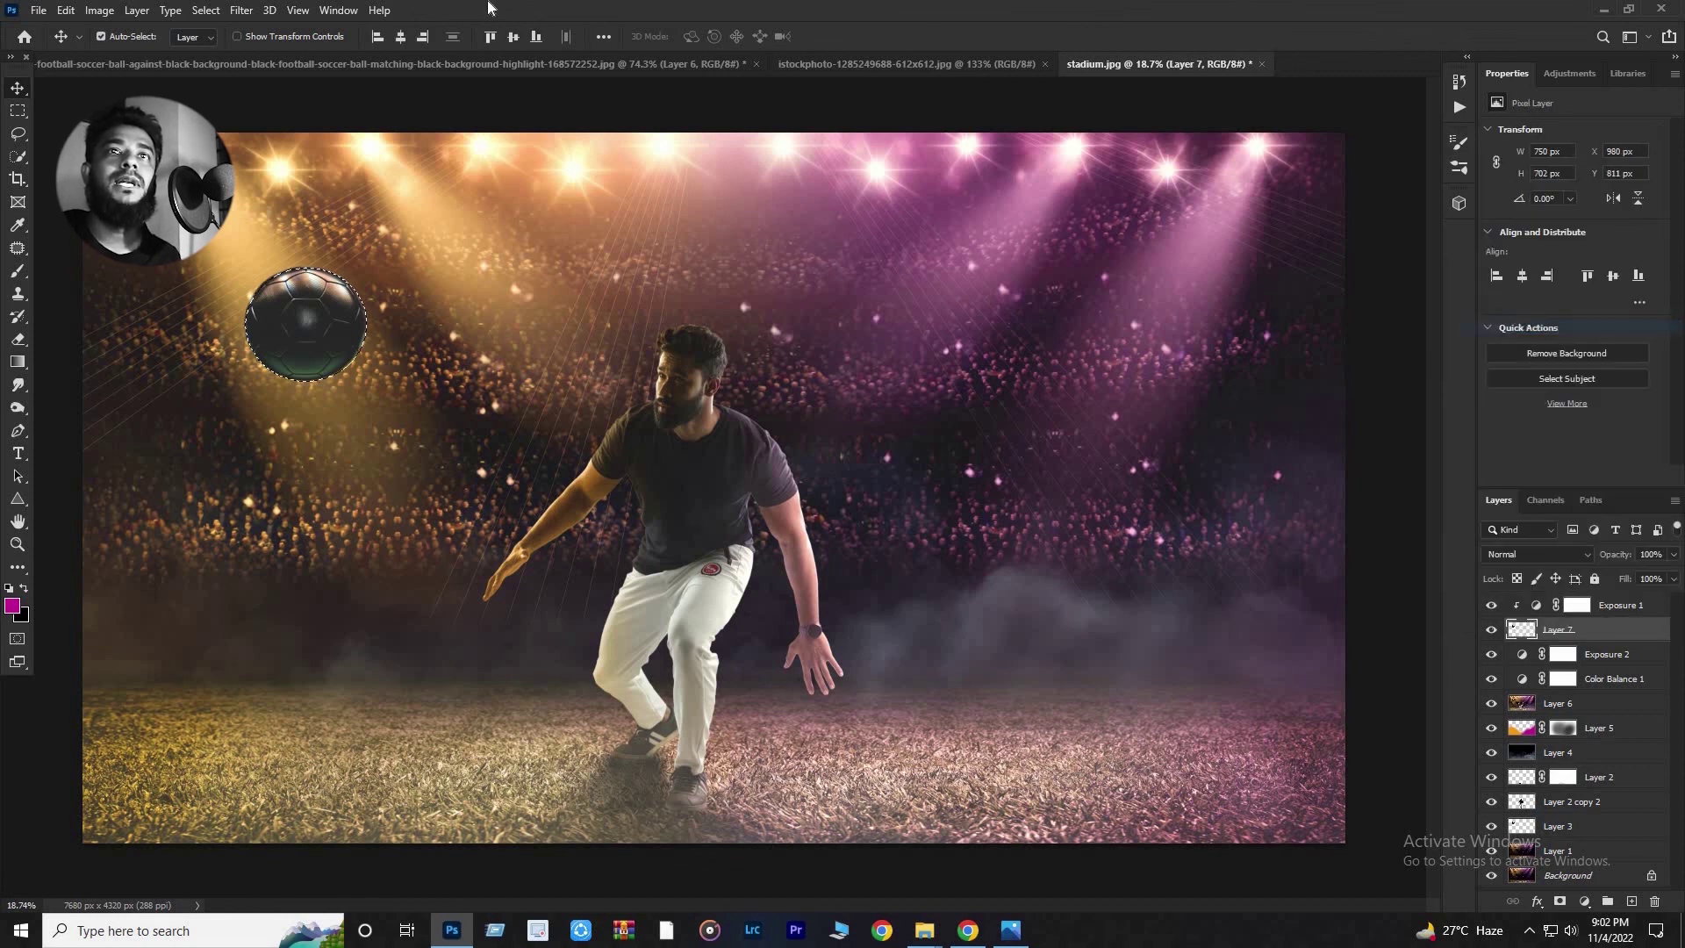
{"action": "left_click", "coordinate": [249, 12]}
{"action": "mouse_move", "coordinate": [281, 237]}
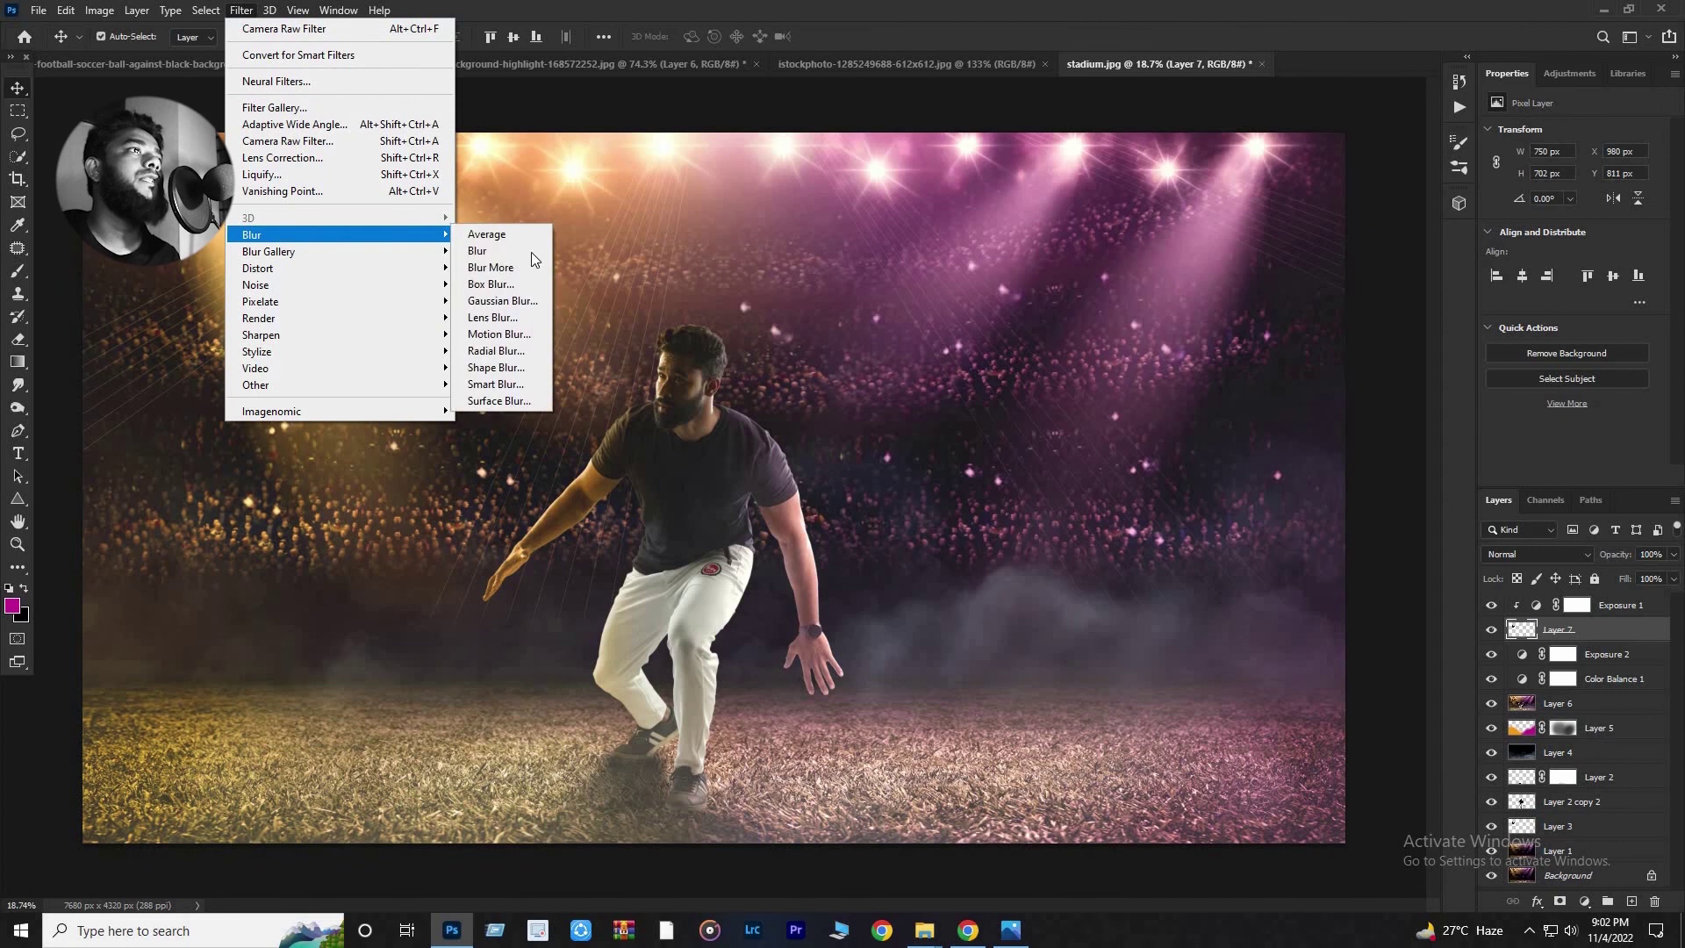
{"action": "left_click", "coordinate": [523, 340]}
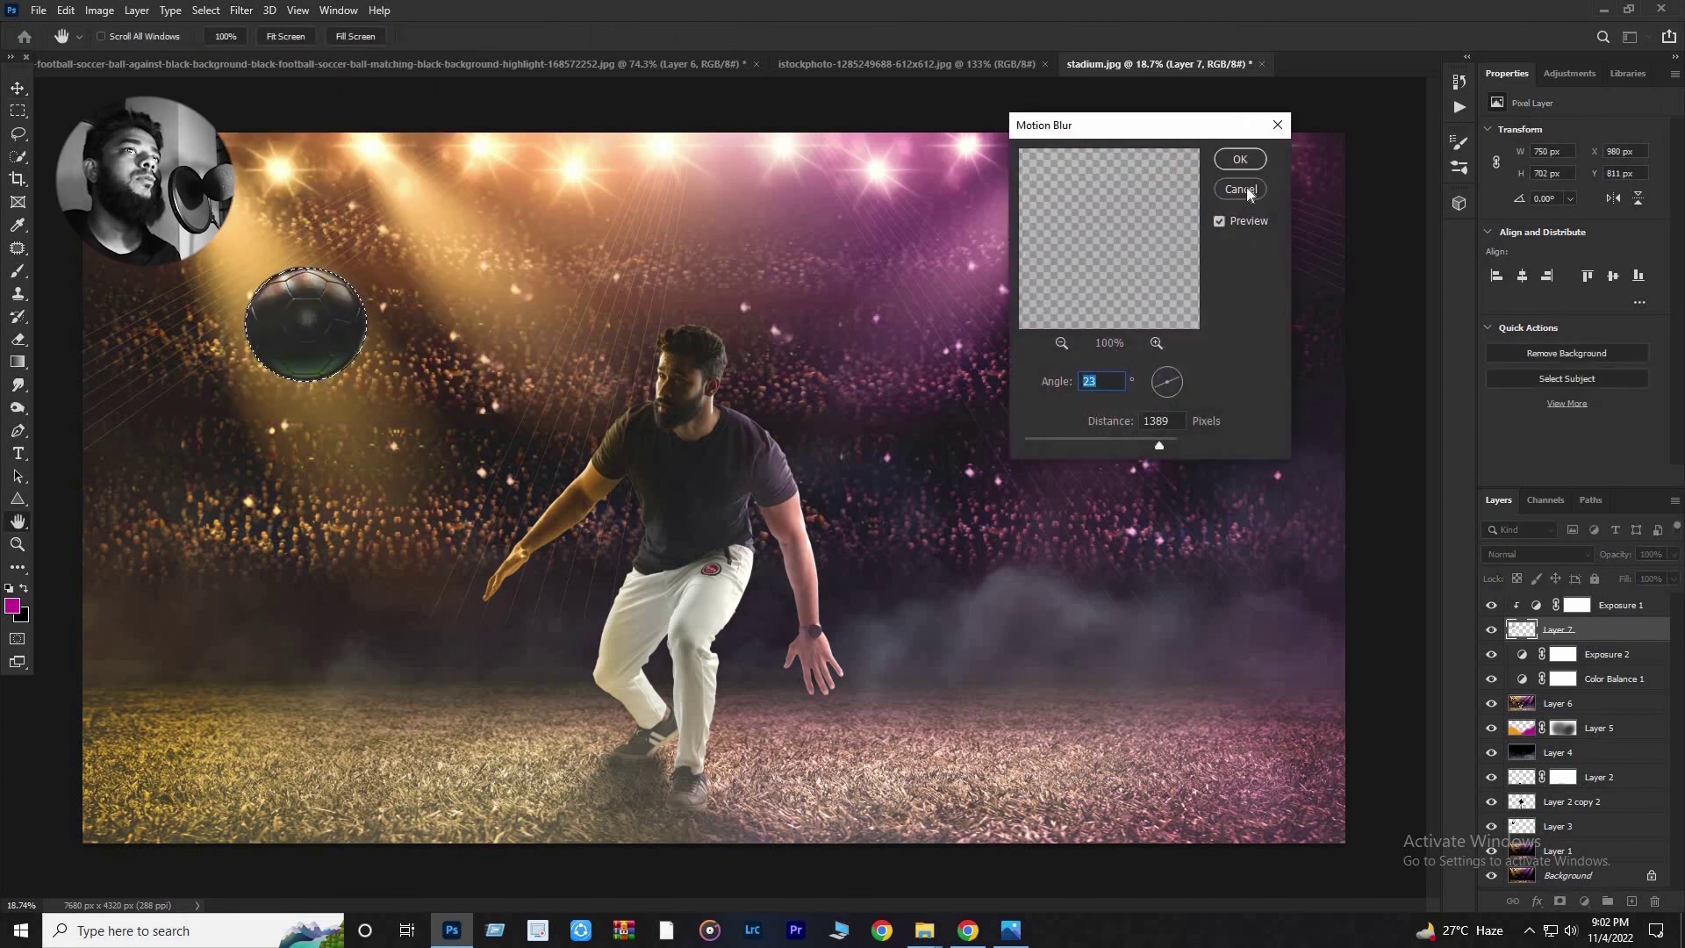
{"action": "key", "text": "Return"}
Apply a Radial Blur to the selected ball with Amount 10, Spin method and Good quality, and clear the selection.
{"action": "left_click", "coordinate": [241, 11]}
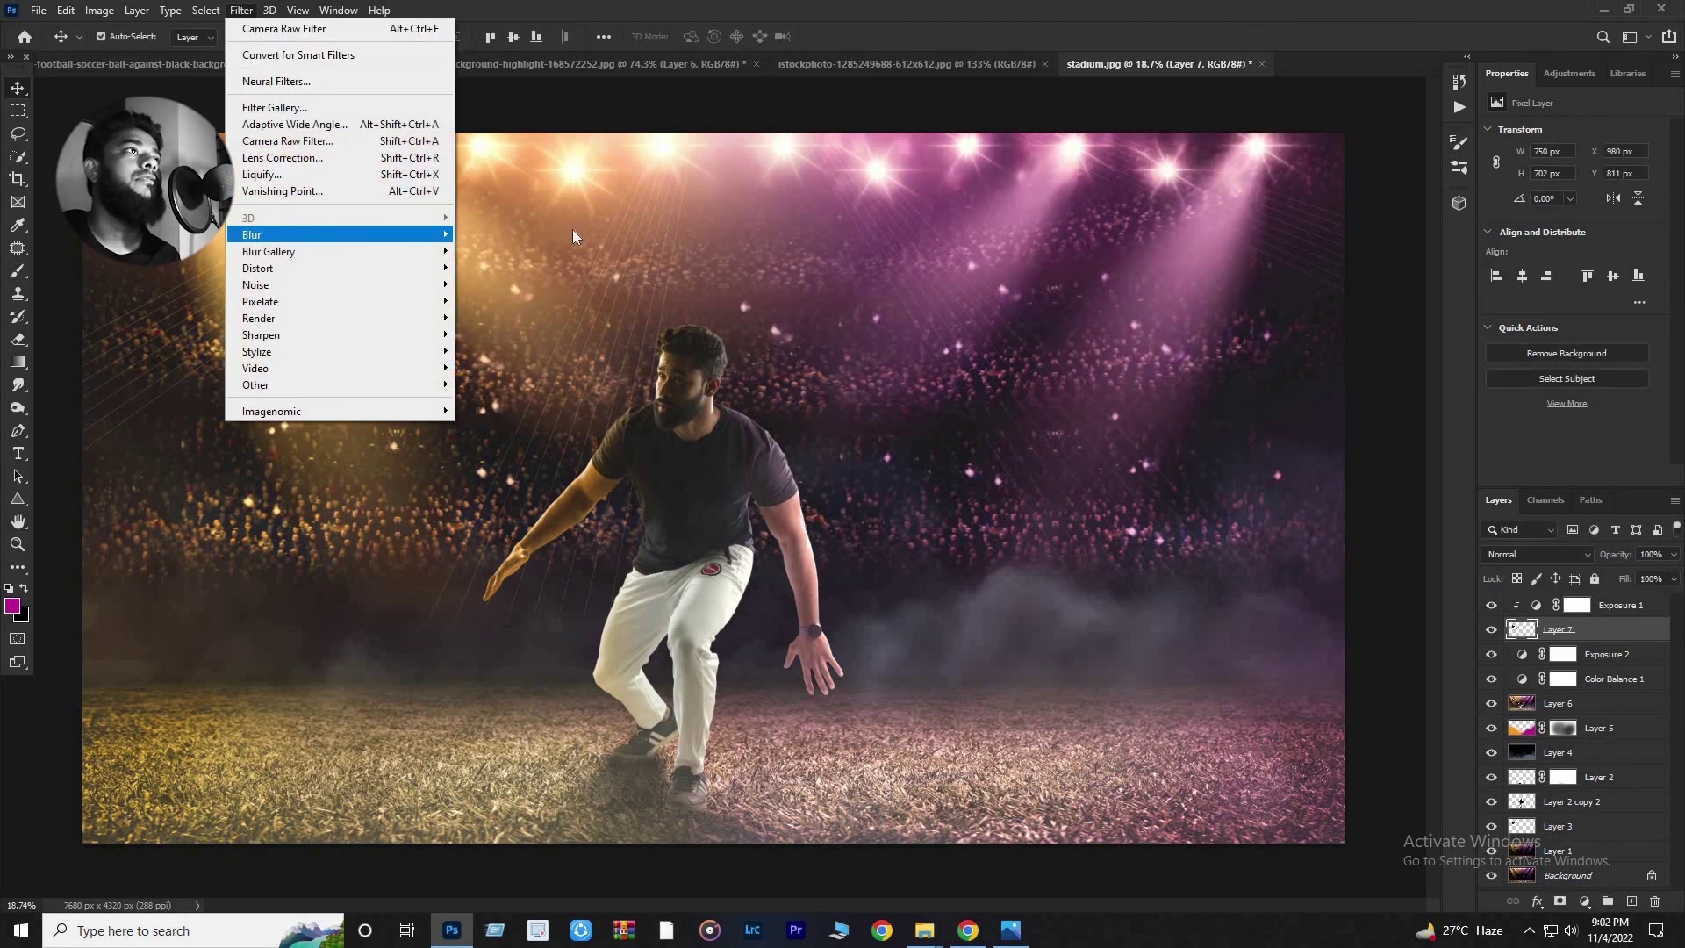
{"action": "mouse_move", "coordinate": [289, 234]}
{"action": "left_click", "coordinate": [495, 350]}
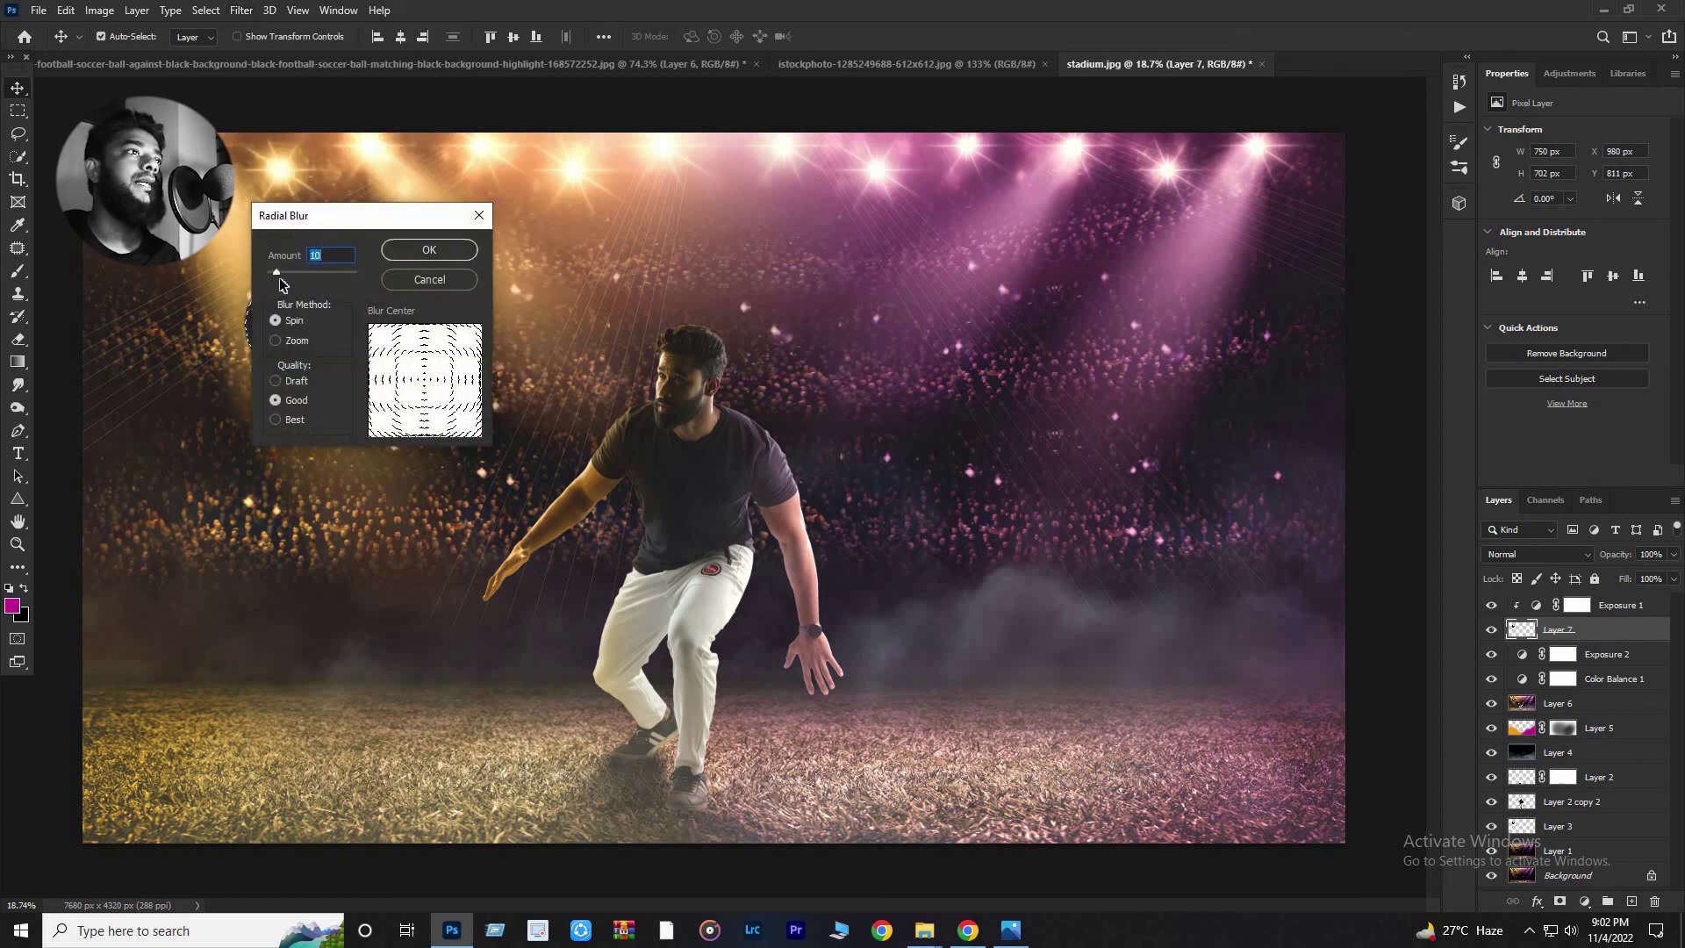
{"action": "left_click", "coordinate": [448, 252]}
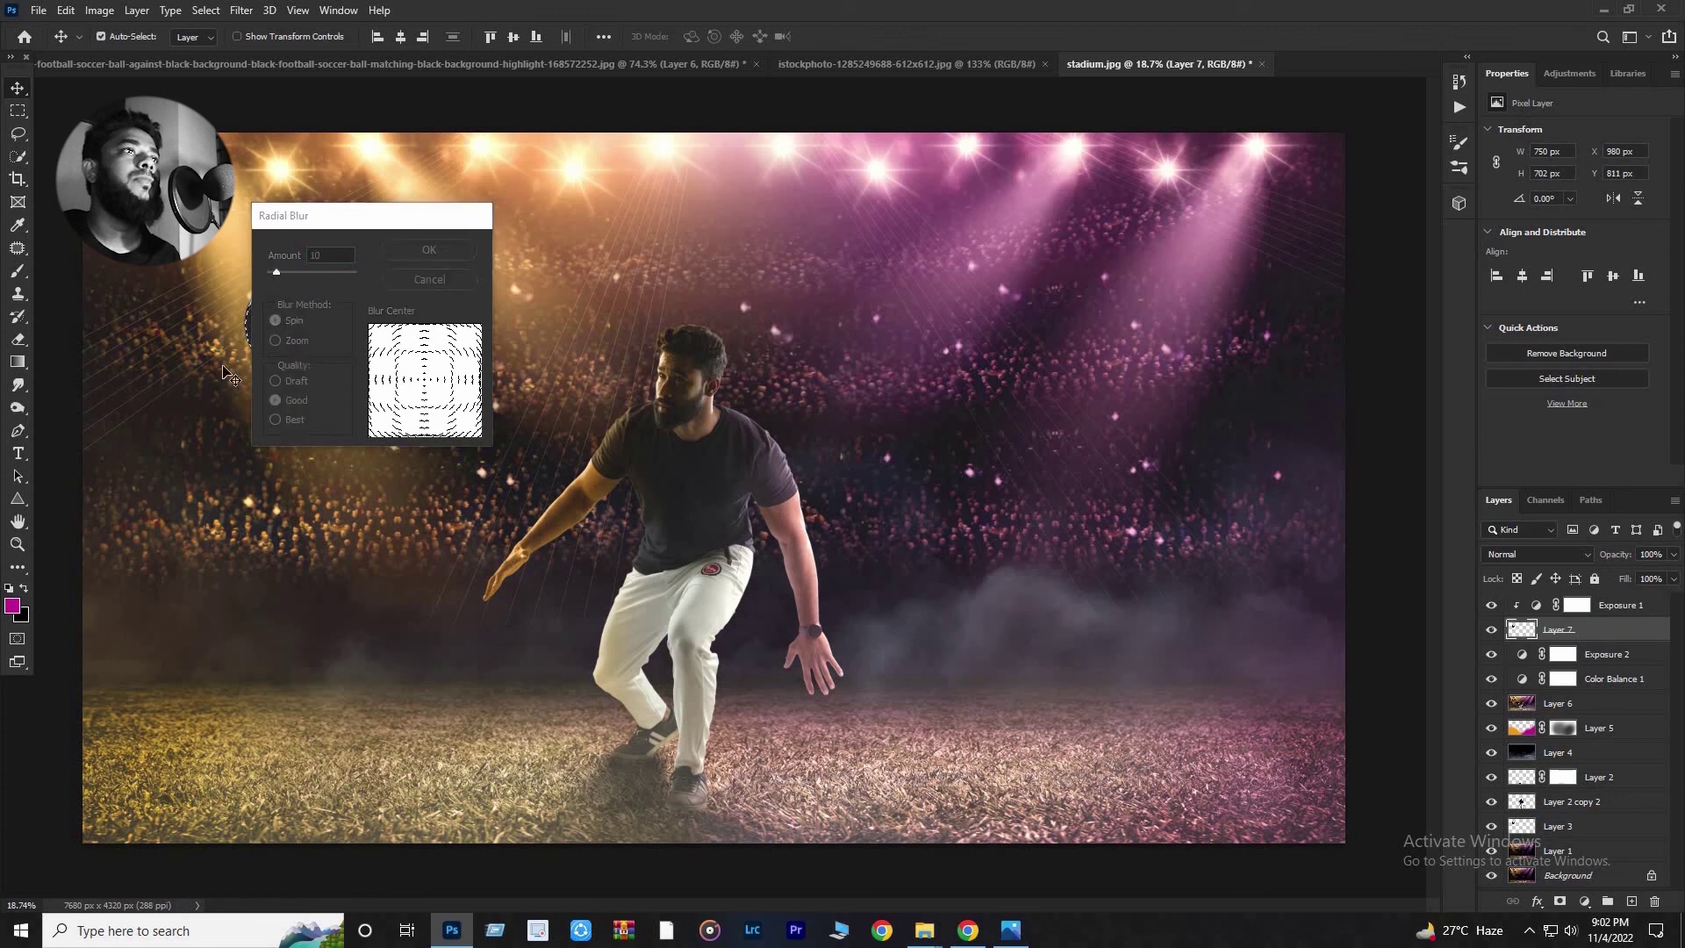
{"action": "scroll", "coordinate": [233, 350], "scroll_direction": "up", "scroll_amount": 8}
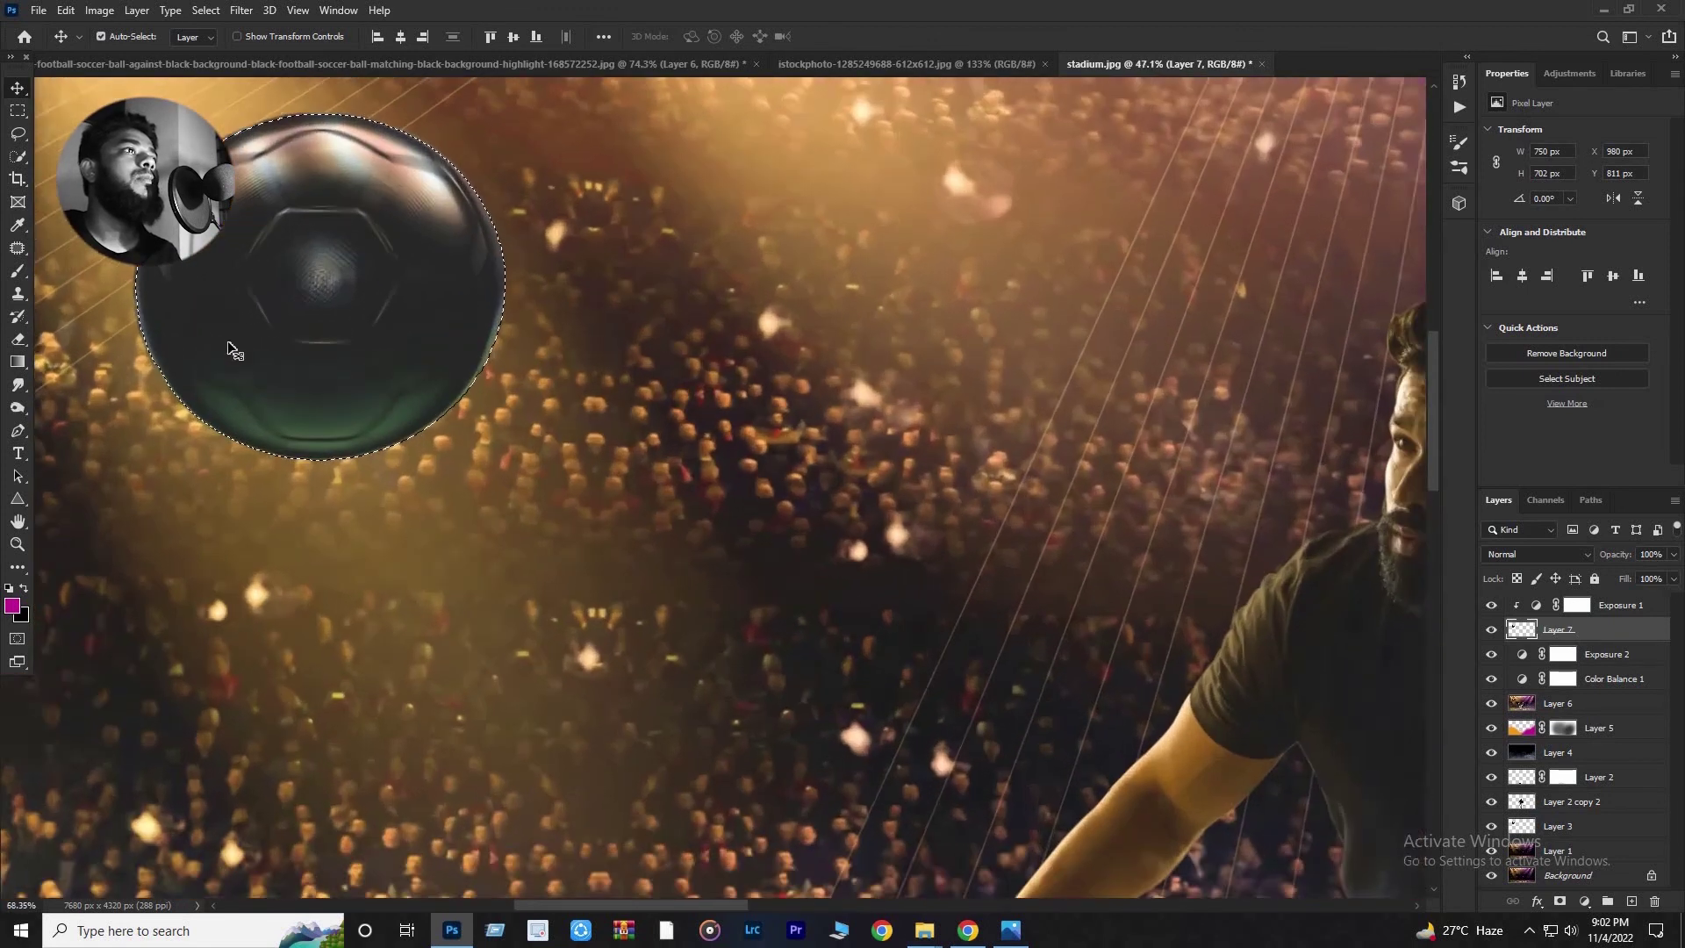
{"action": "scroll", "coordinate": [439, 391], "scroll_direction": "down", "scroll_amount": 5}
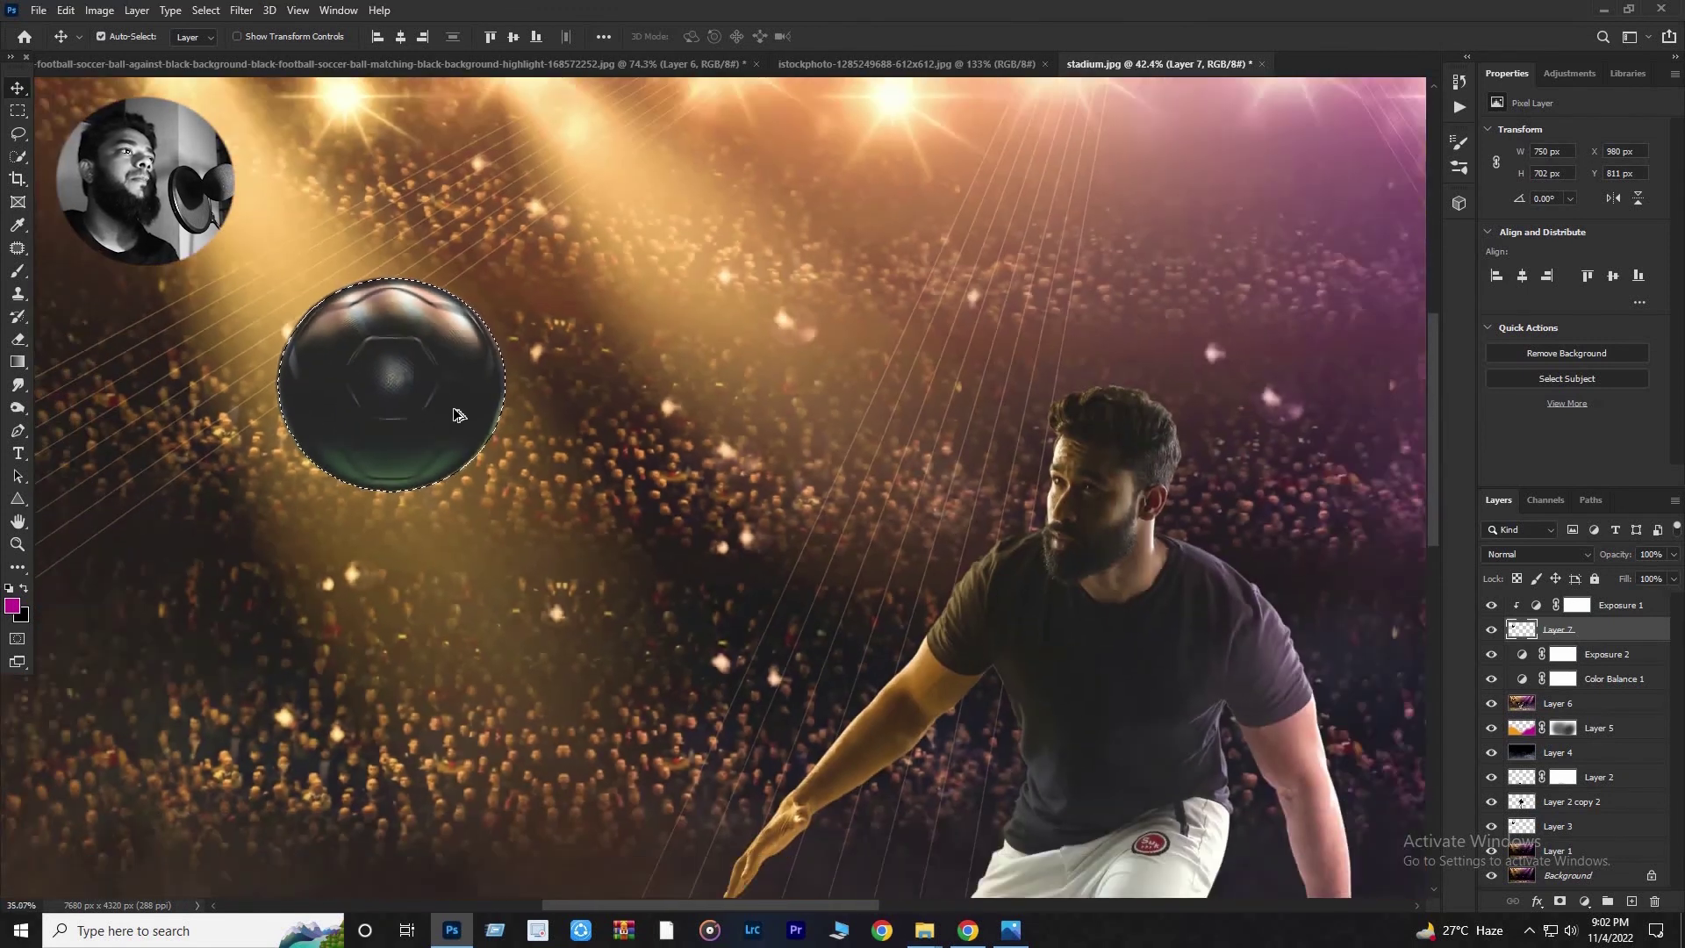
{"action": "key", "text": "ctrl+d"}
{"action": "scroll", "coordinate": [553, 491], "scroll_direction": "down", "scroll_amount": 4}
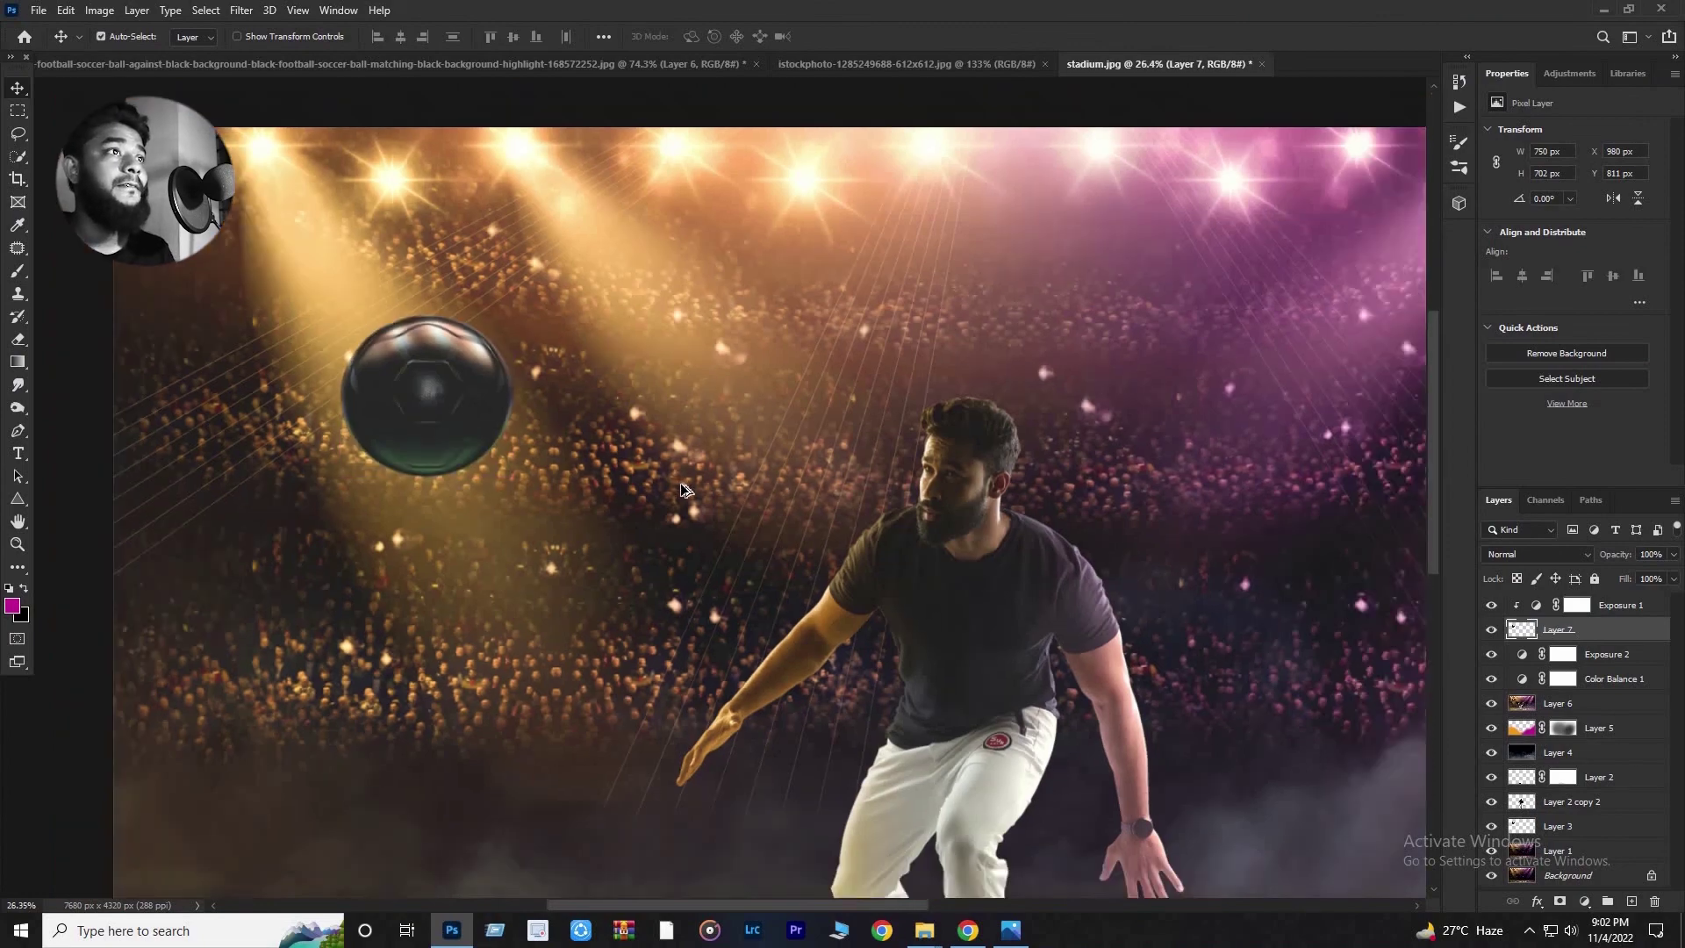